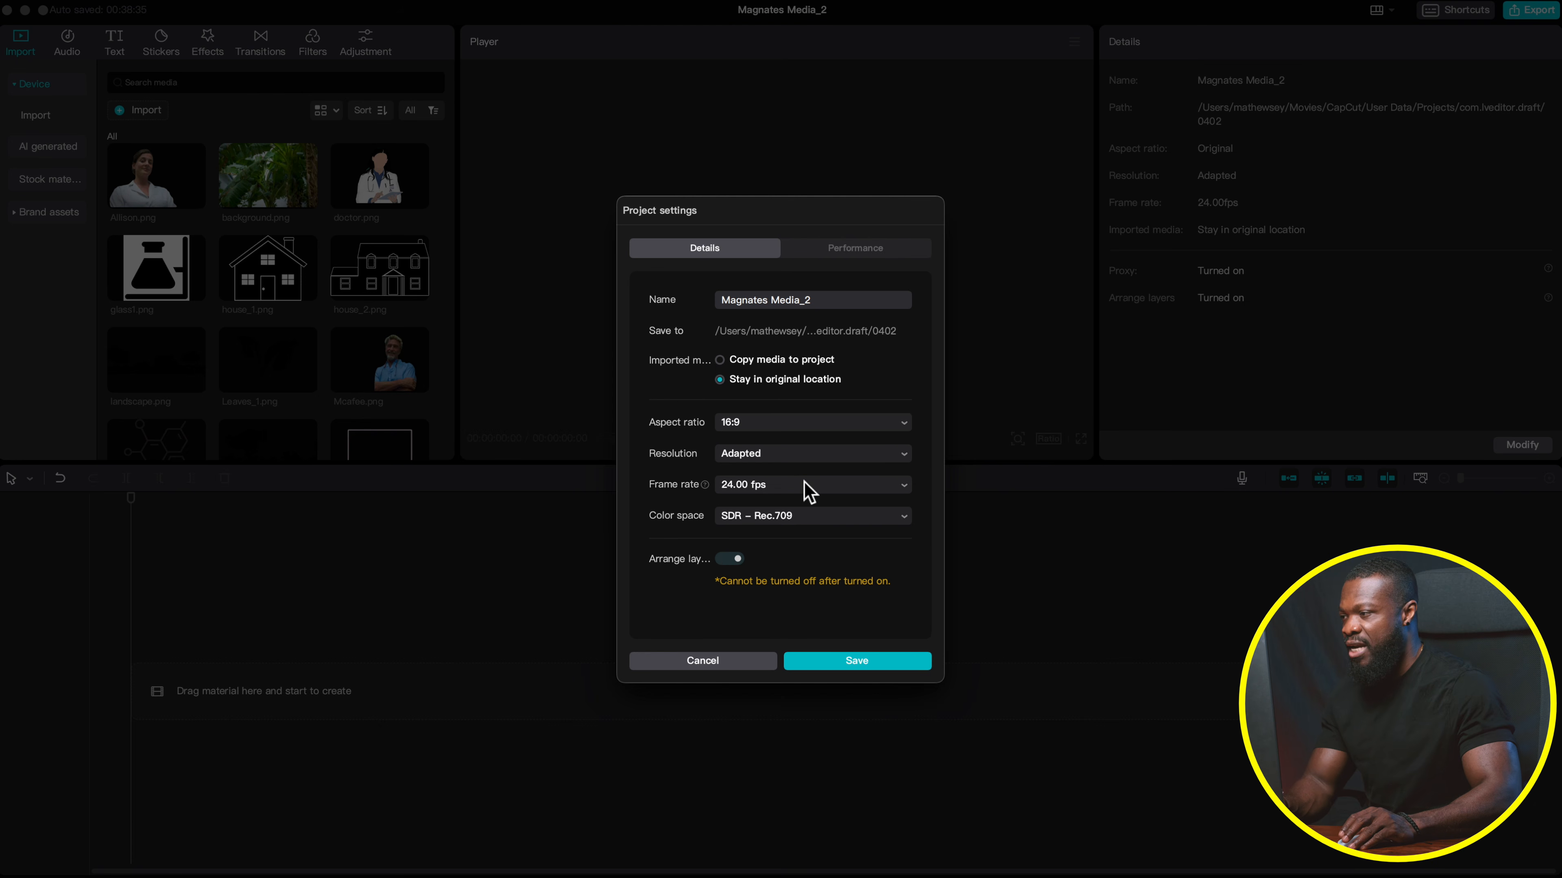
- Save the project, stack Allison.png over background.png, and scale the background to 138%
click(854, 663)
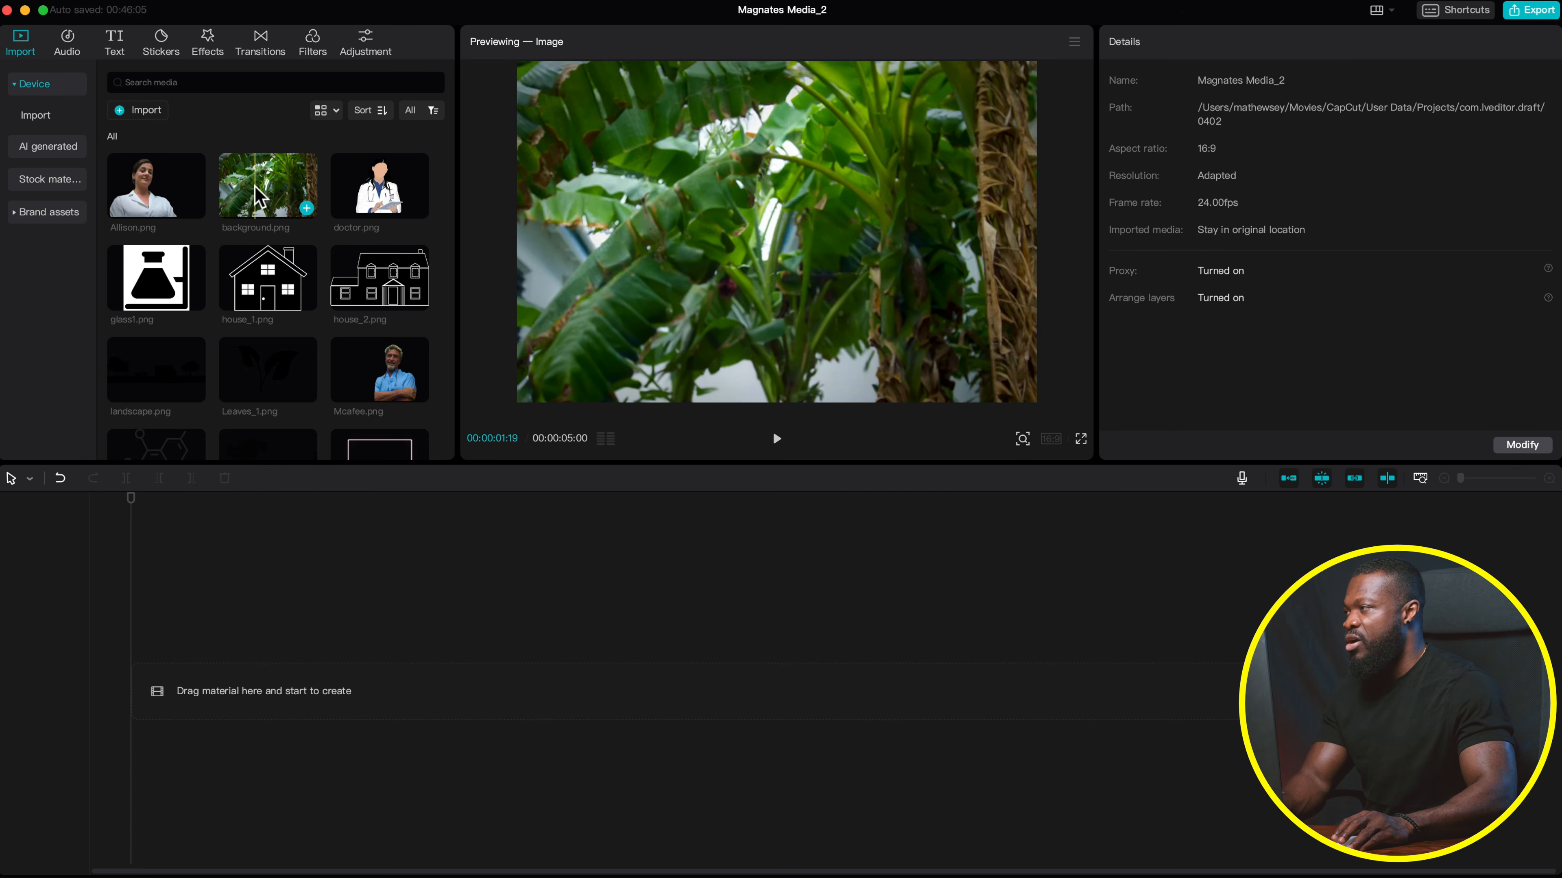
drag(262, 186, 223, 648)
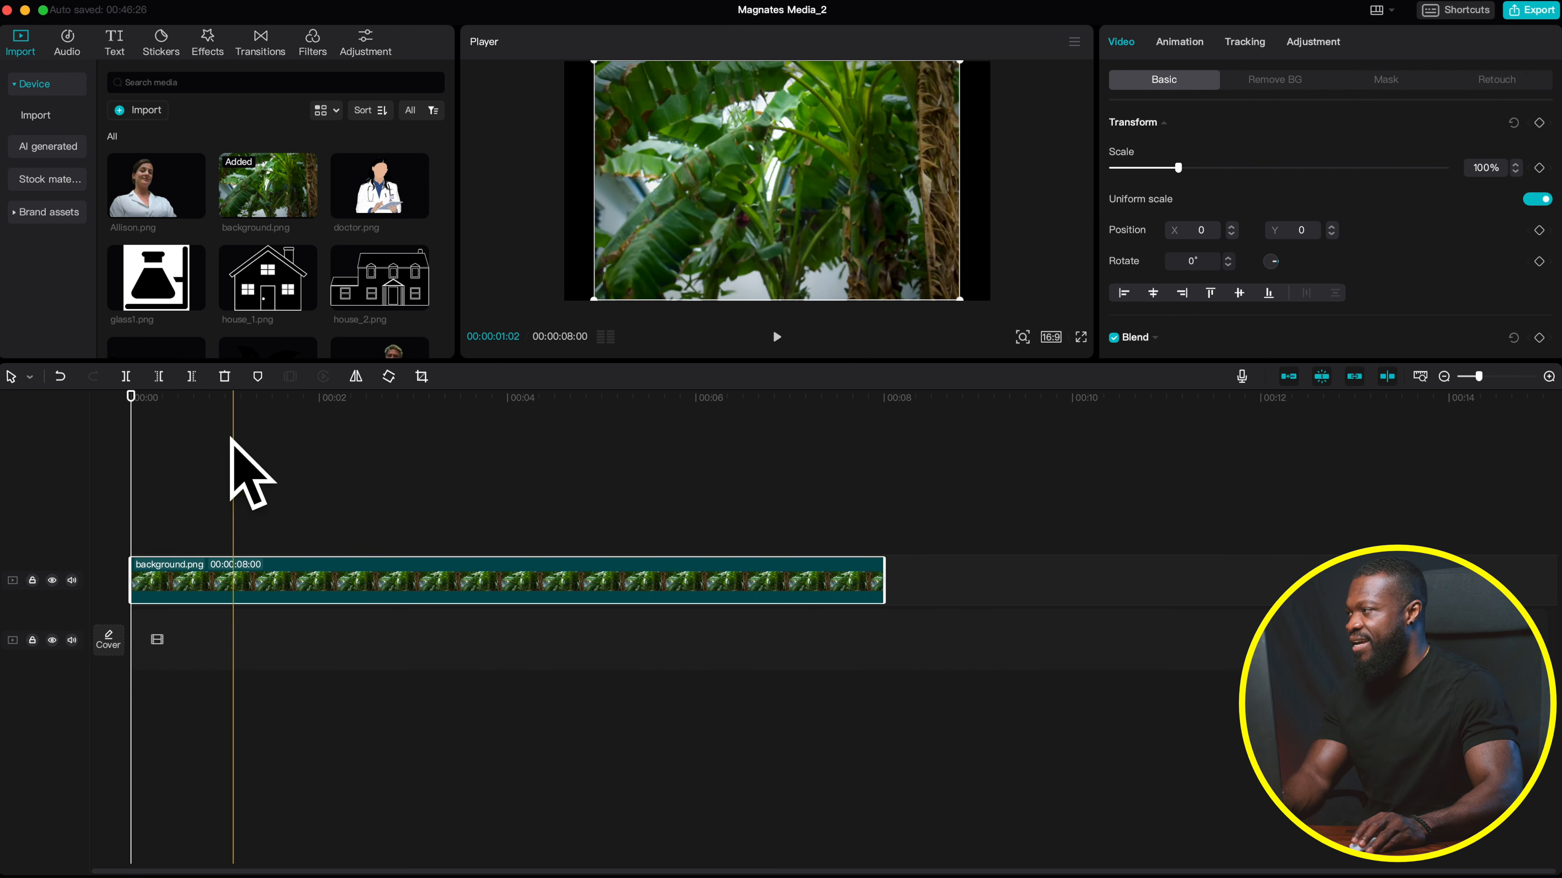
drag(129, 202, 133, 520)
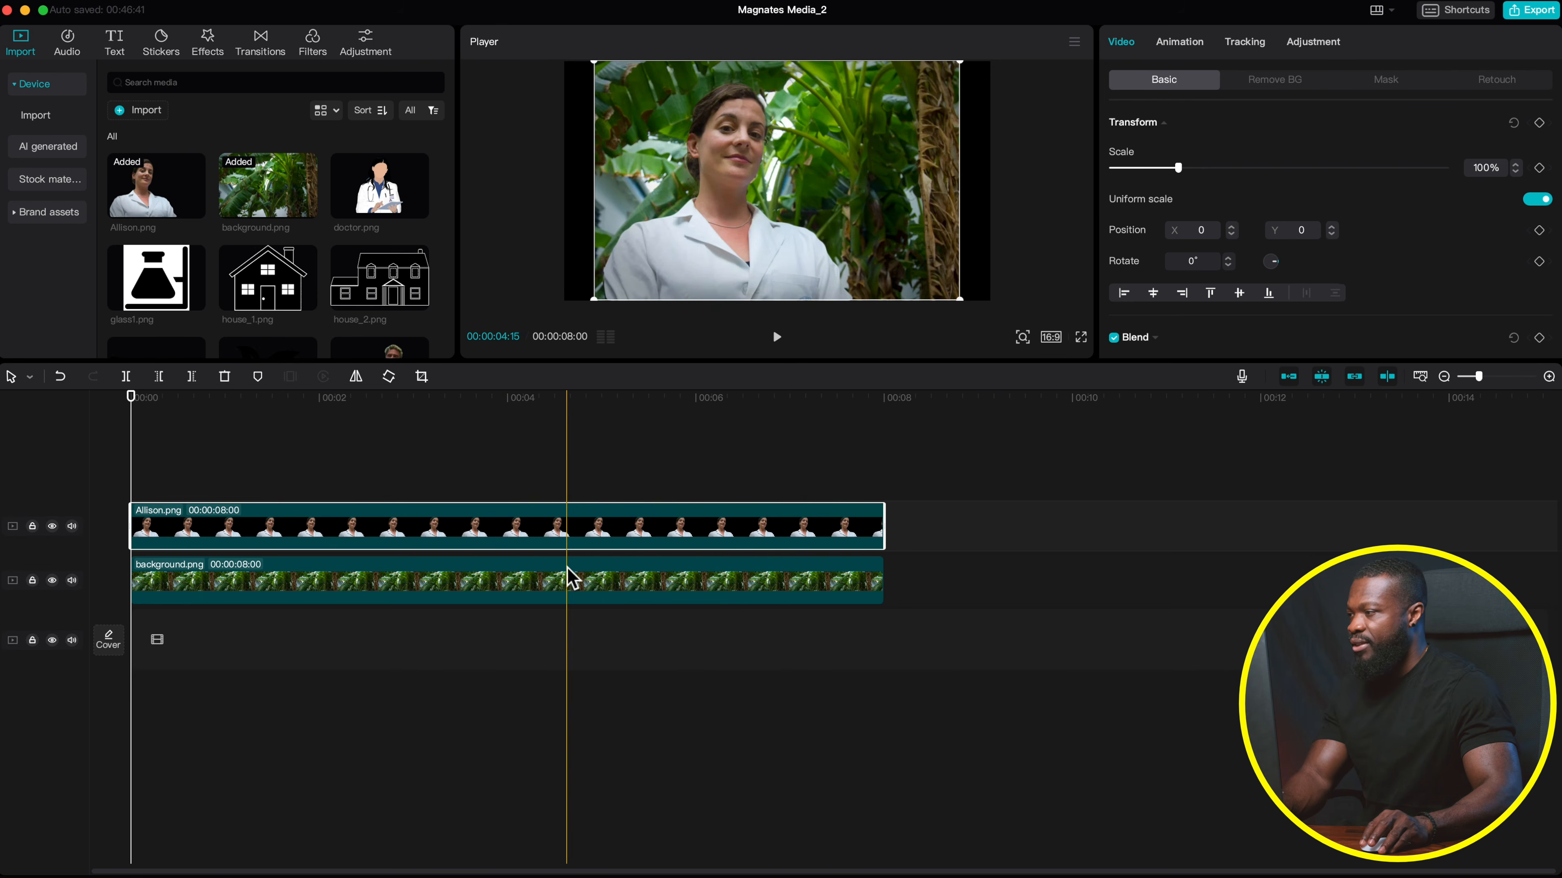
click(569, 579)
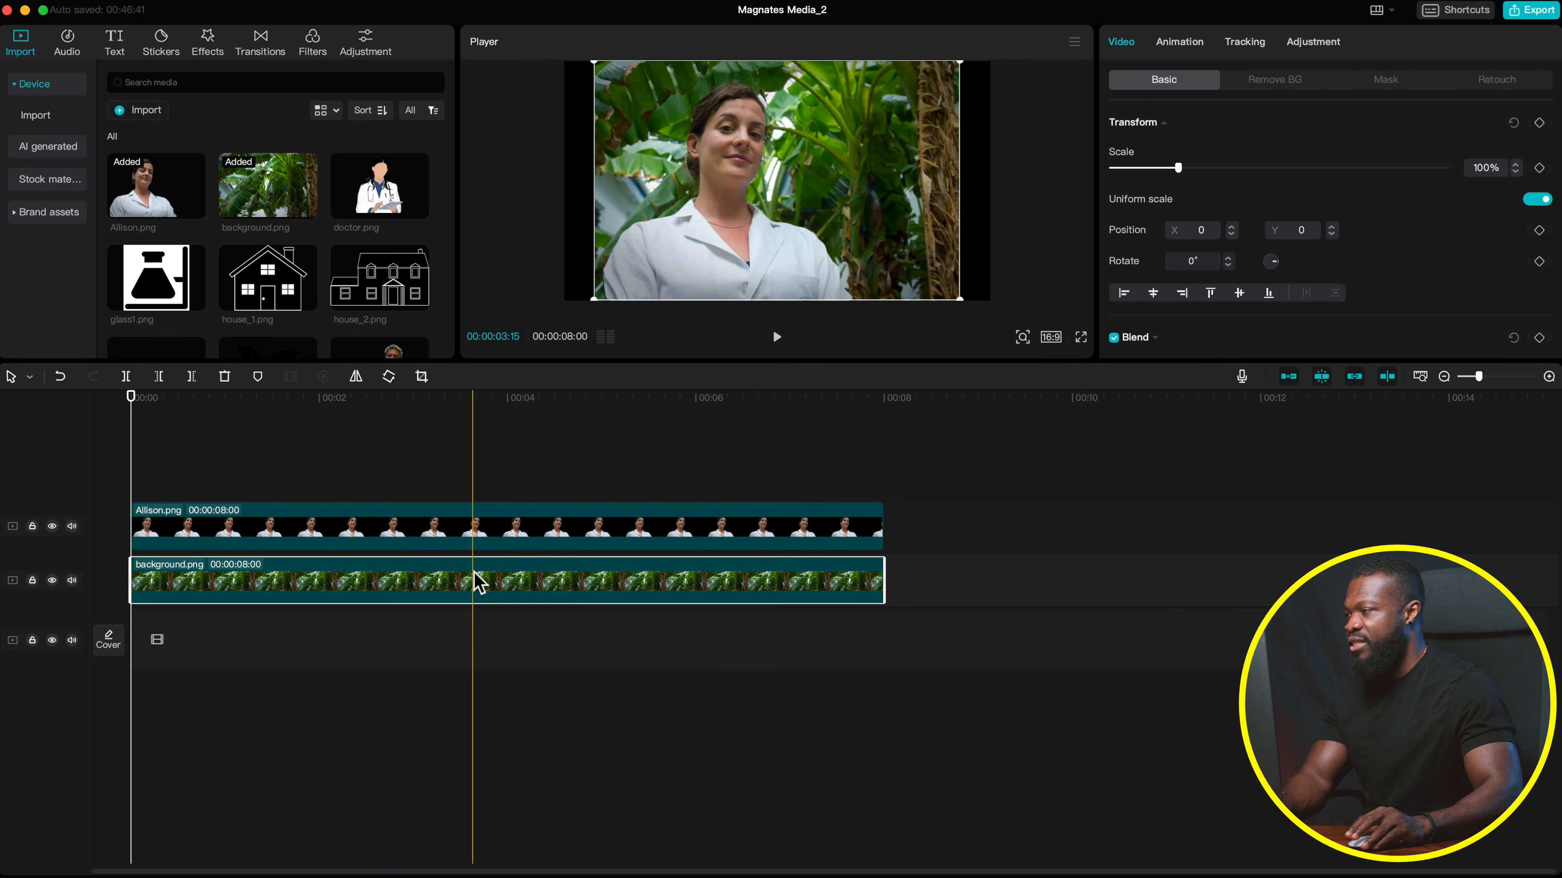
drag(1171, 168, 1204, 167)
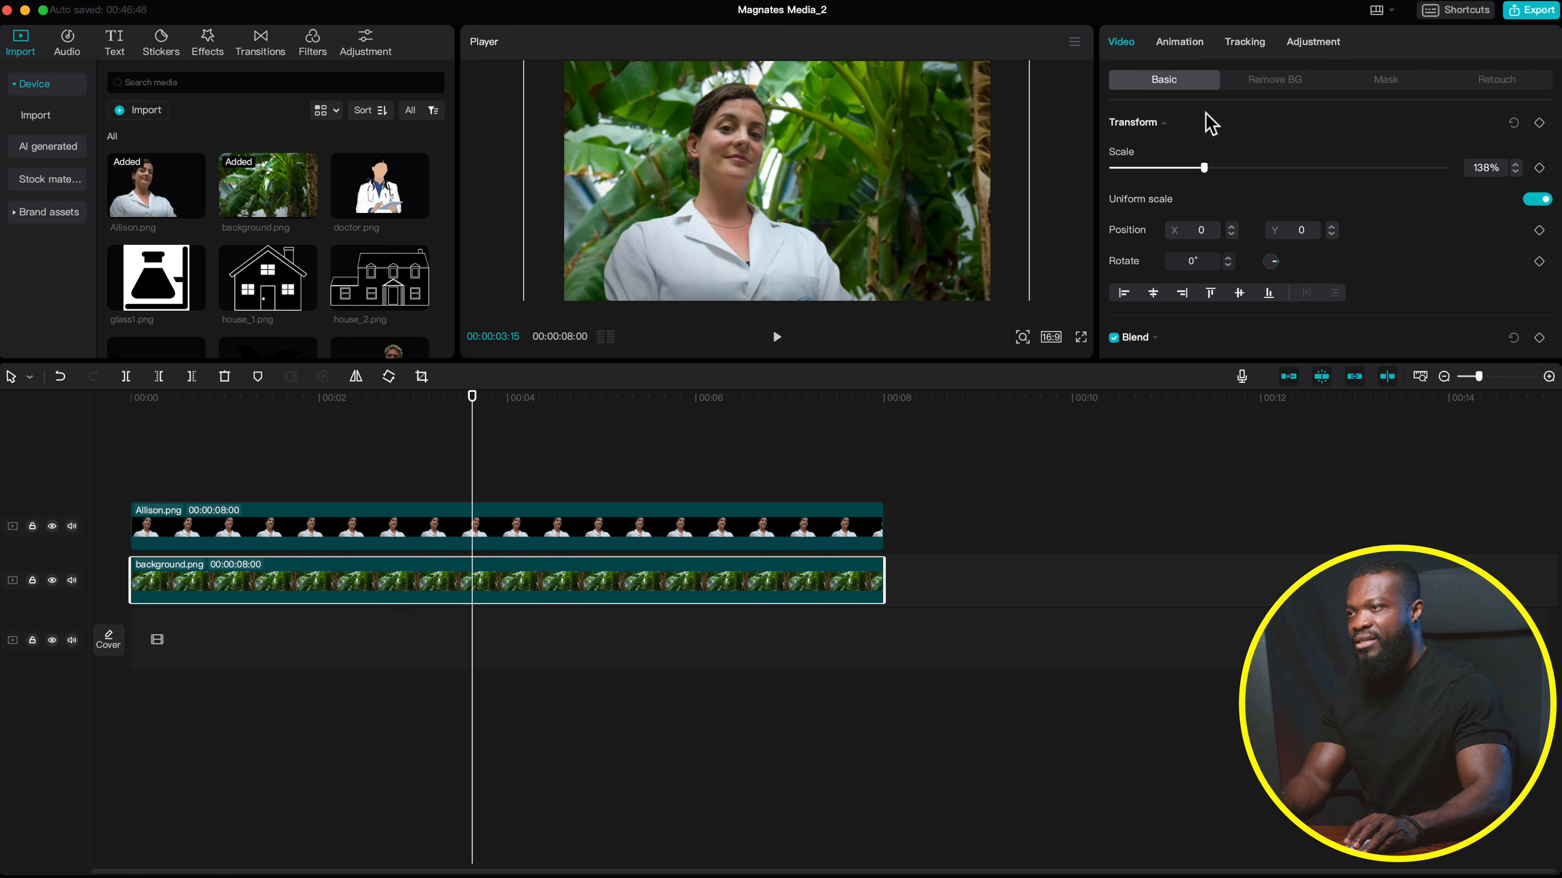
- Drop background.png's saturation to -50 in Adjustment > Basic, then select the woman's clip
click(1312, 41)
scroll(1254, 245, down, 3)
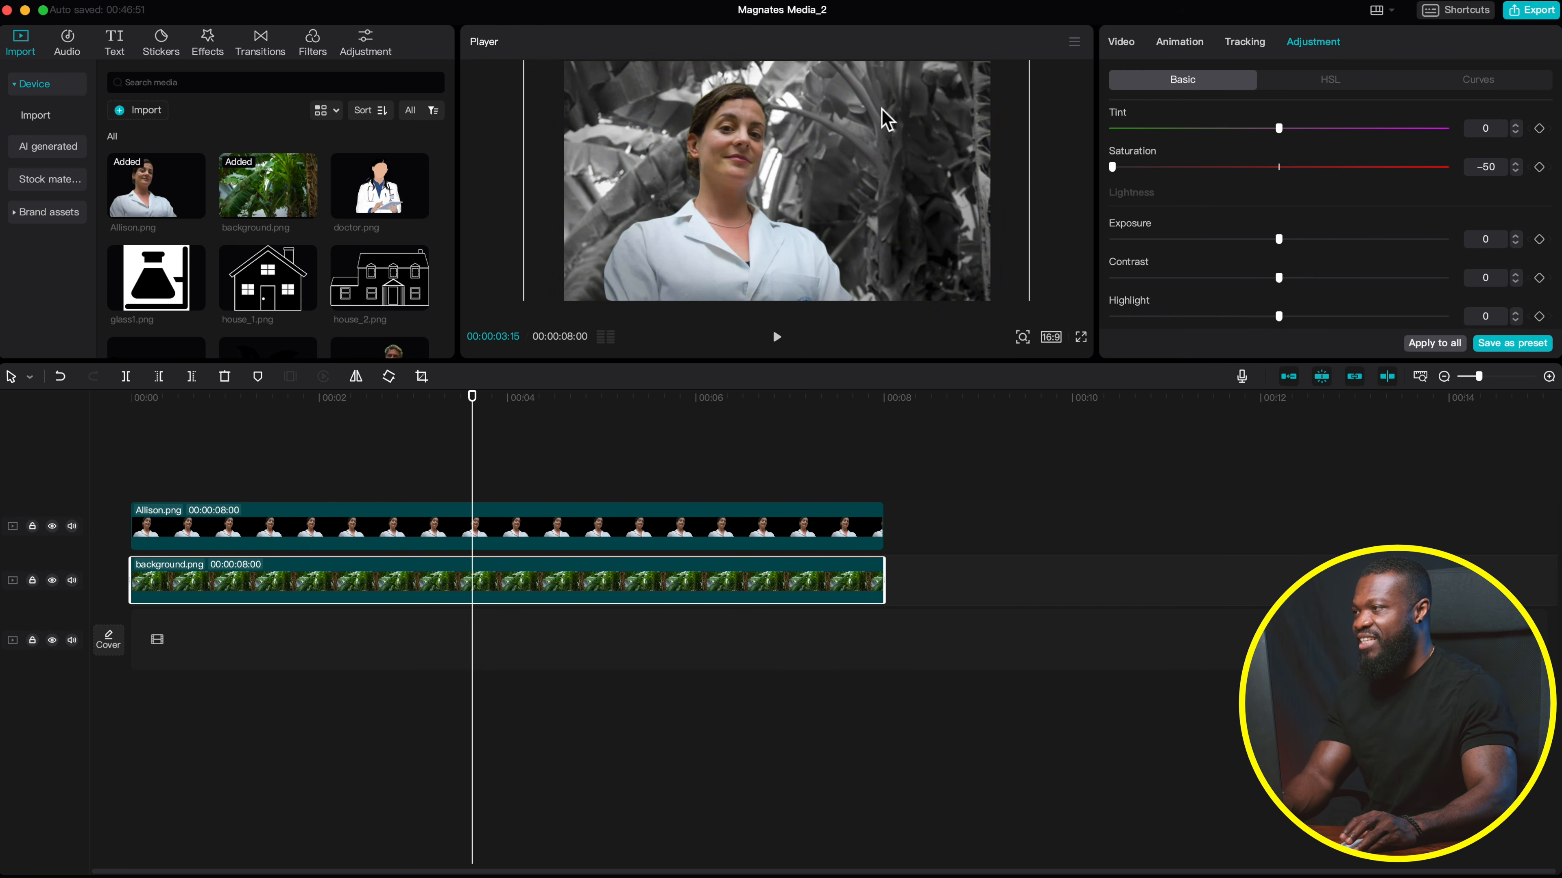
click(315, 520)
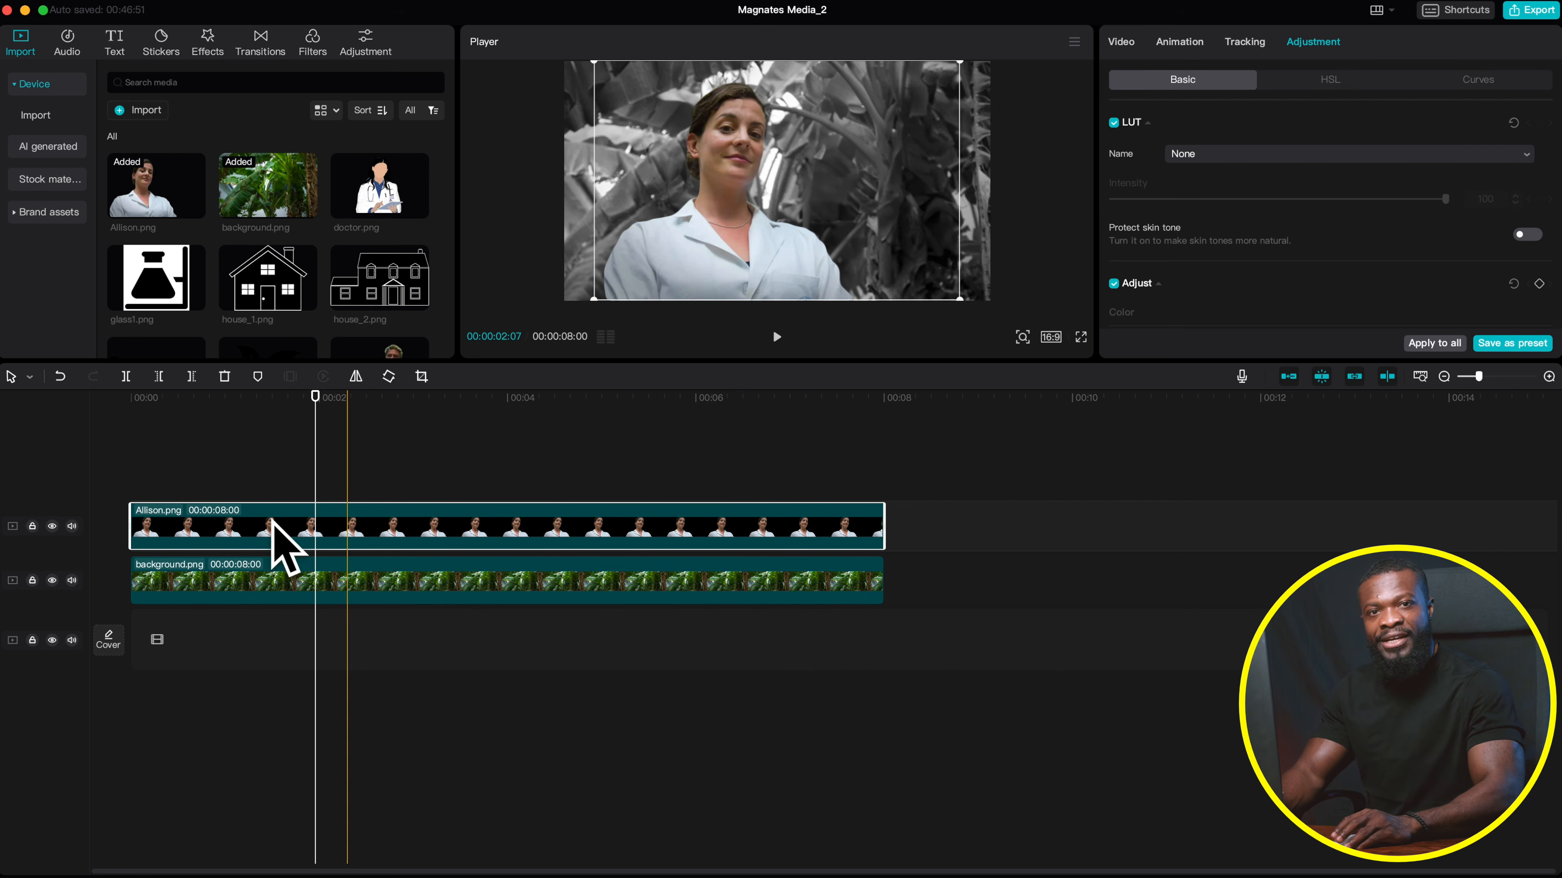
- Extend Allison.png and background.png to 00:00:09:03 and set starting transform keyframes on the photo
click(125, 475)
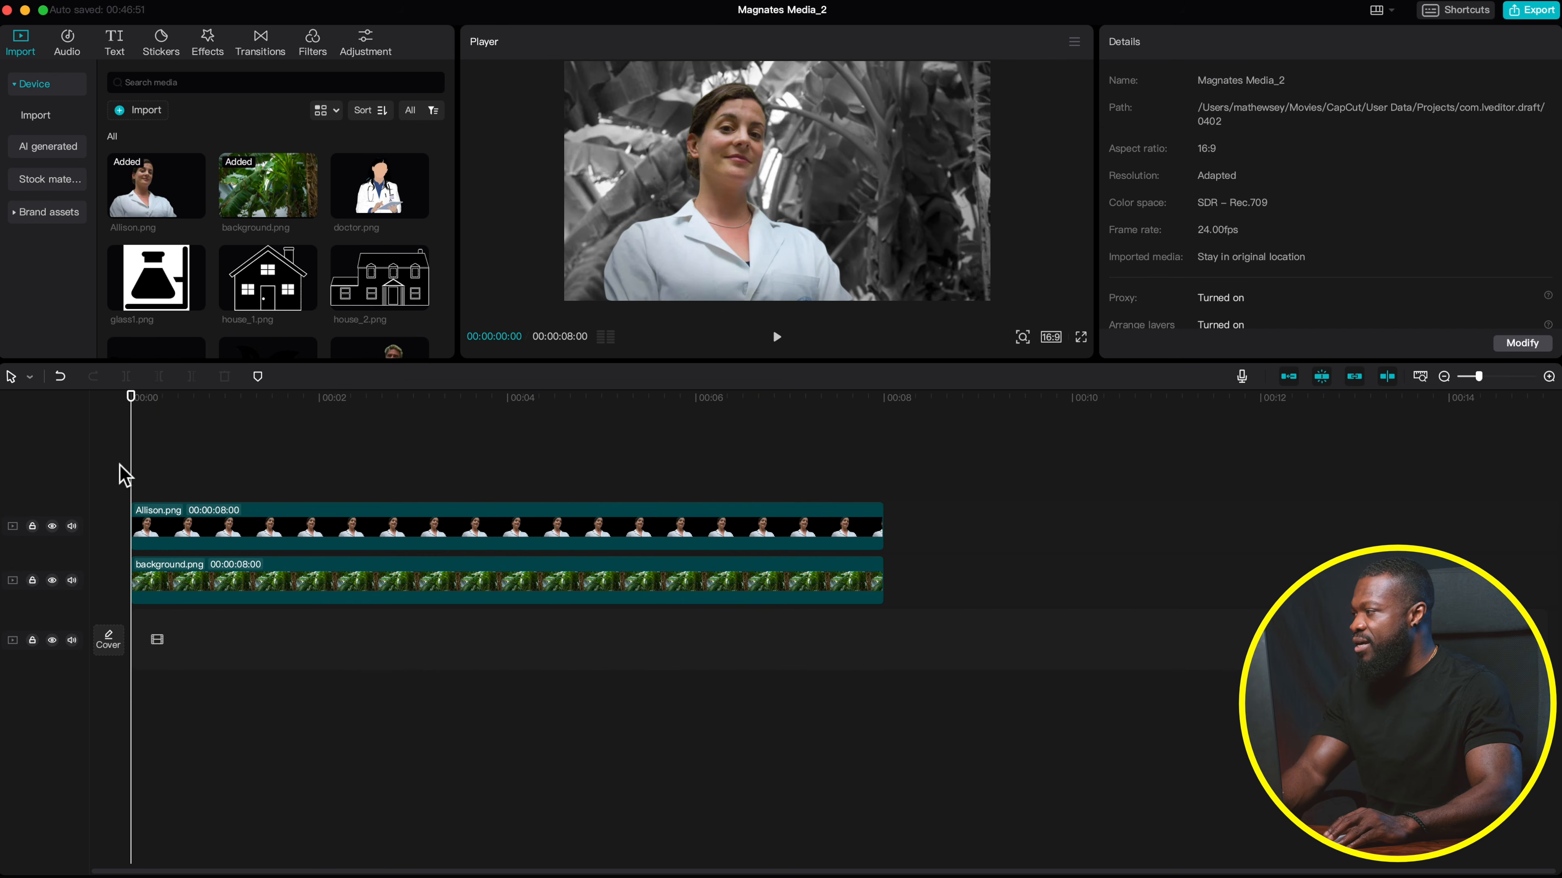
click(153, 524)
drag(886, 535, 991, 535)
drag(888, 582, 986, 582)
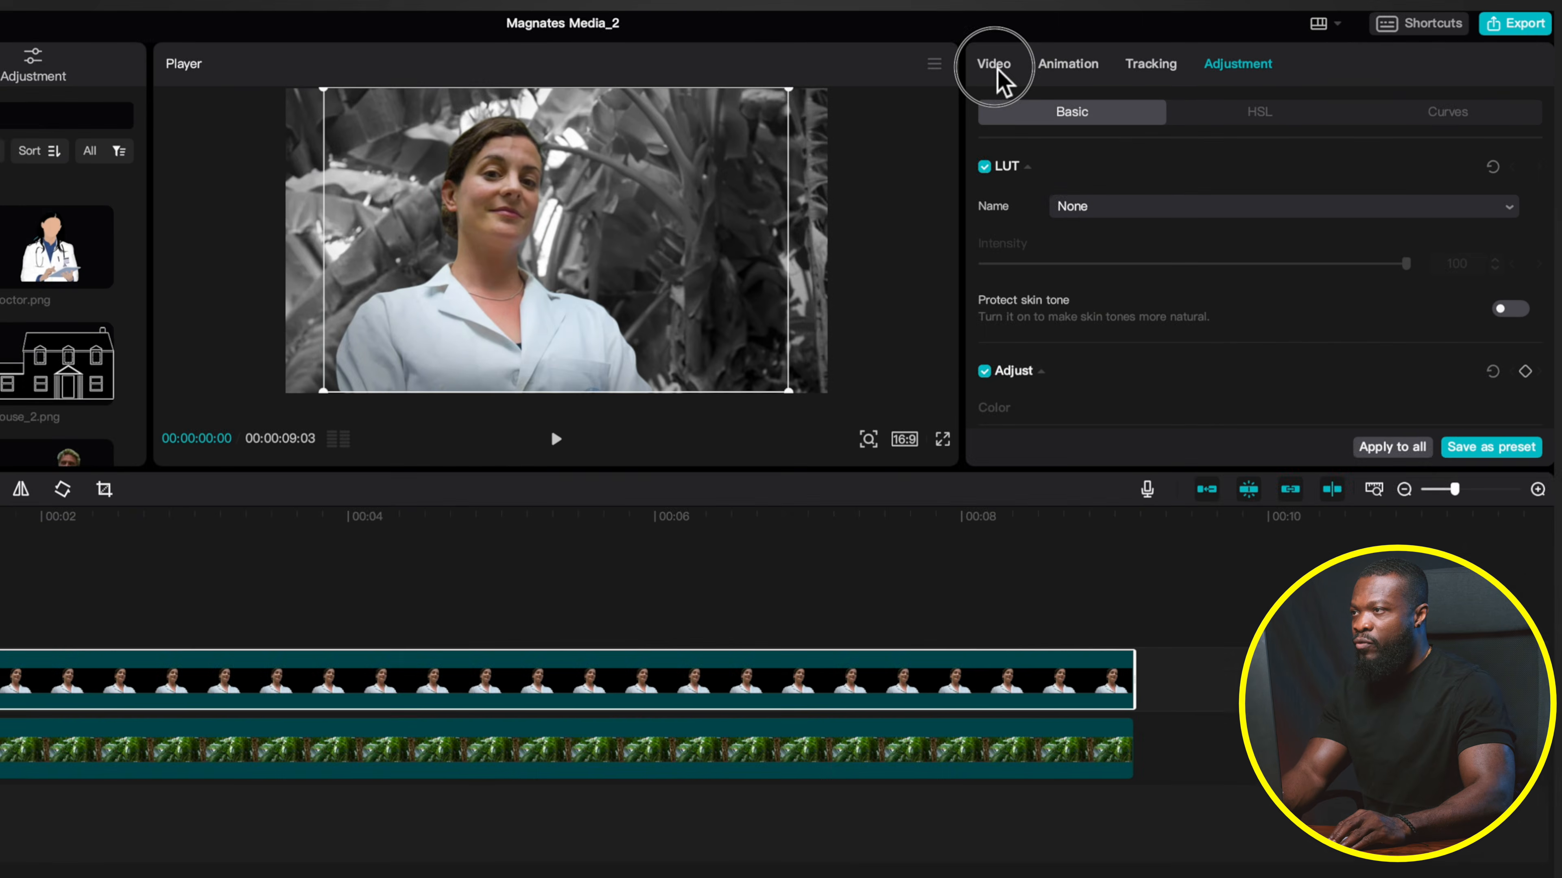
click(1124, 43)
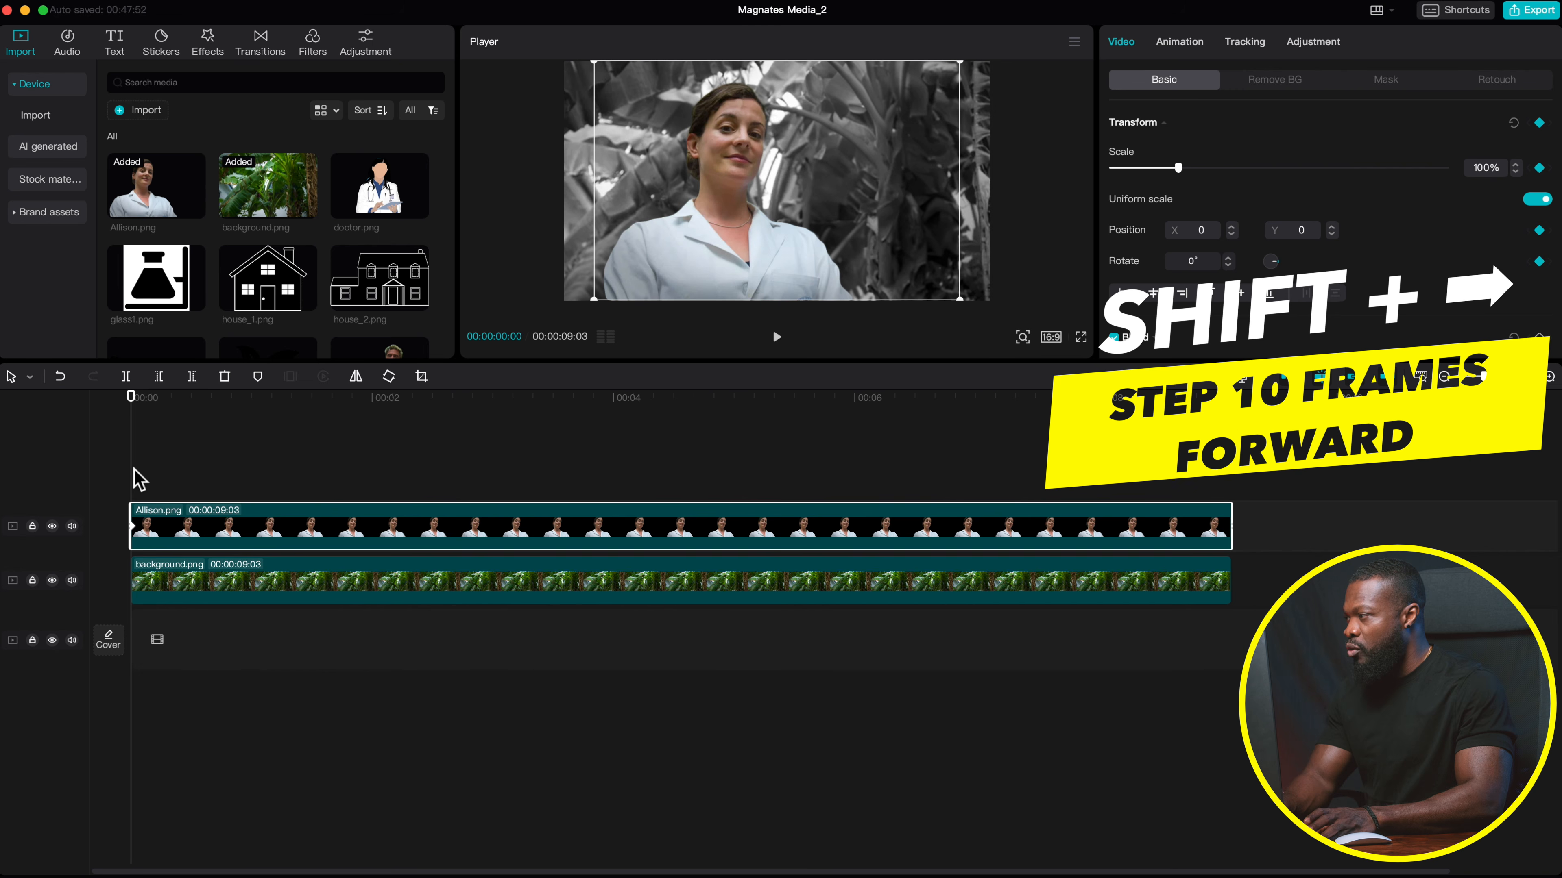
- Set the photo's first keyframe to 120% scale with a 5° tilt
key(shift+Right)
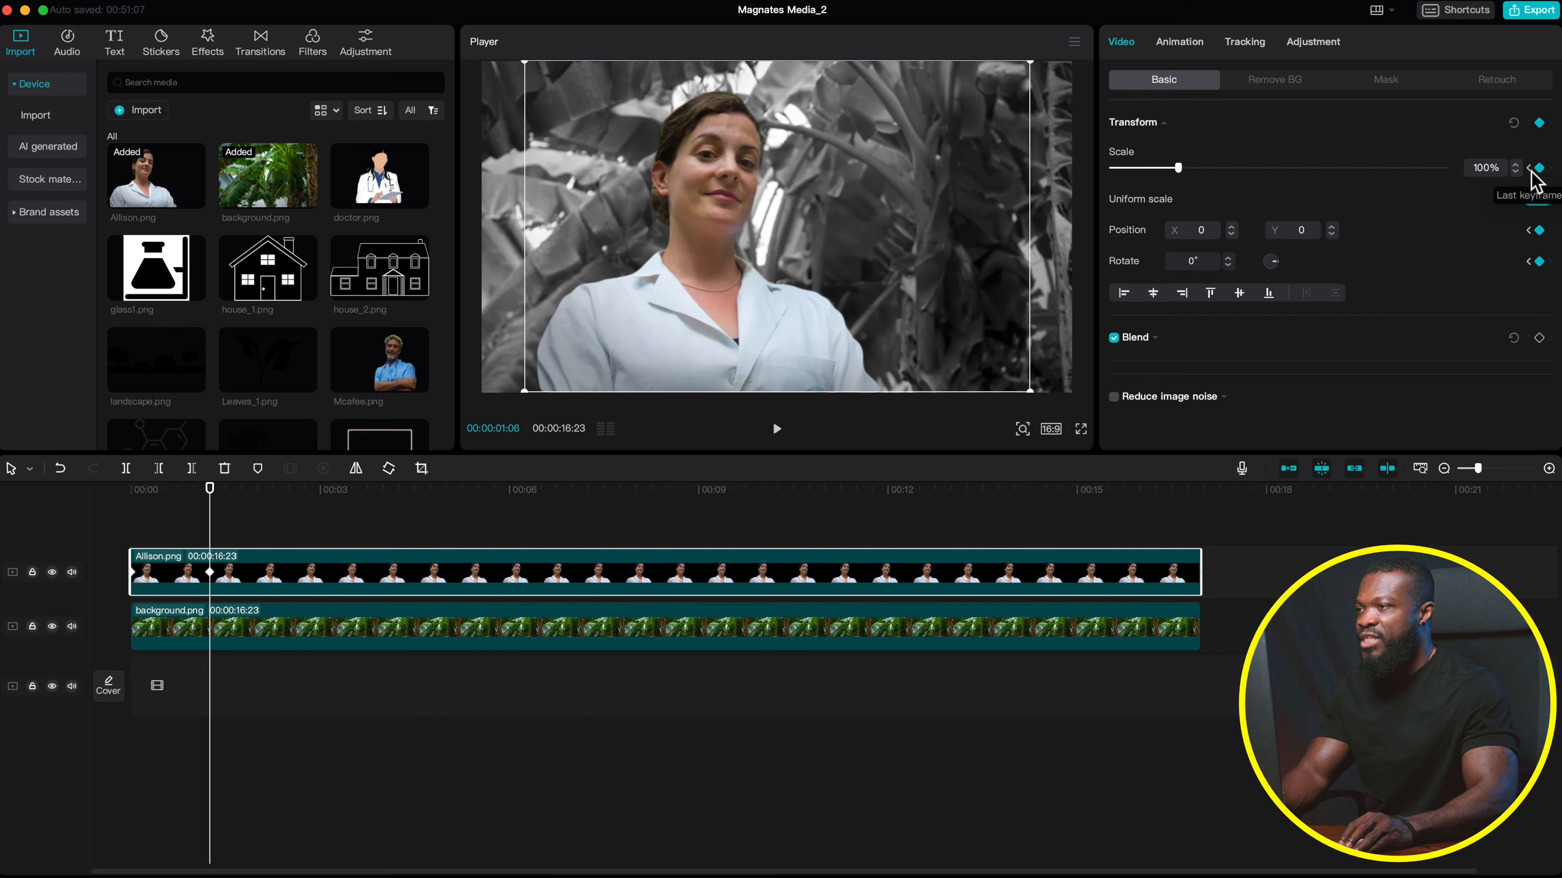
click(1529, 169)
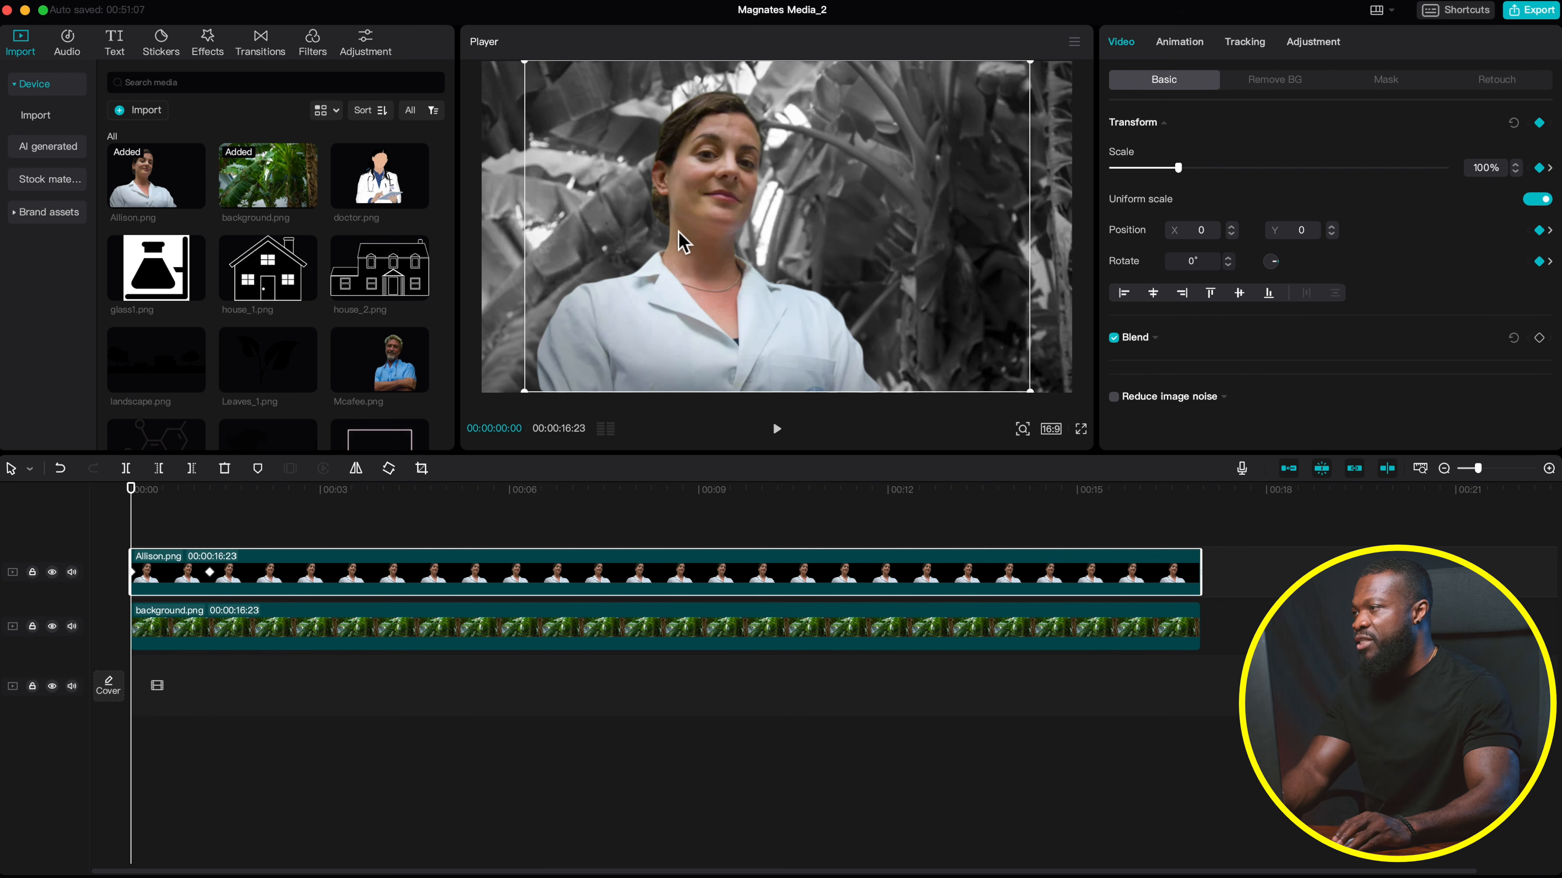
drag(1179, 168, 1191, 170)
drag(708, 208, 730, 223)
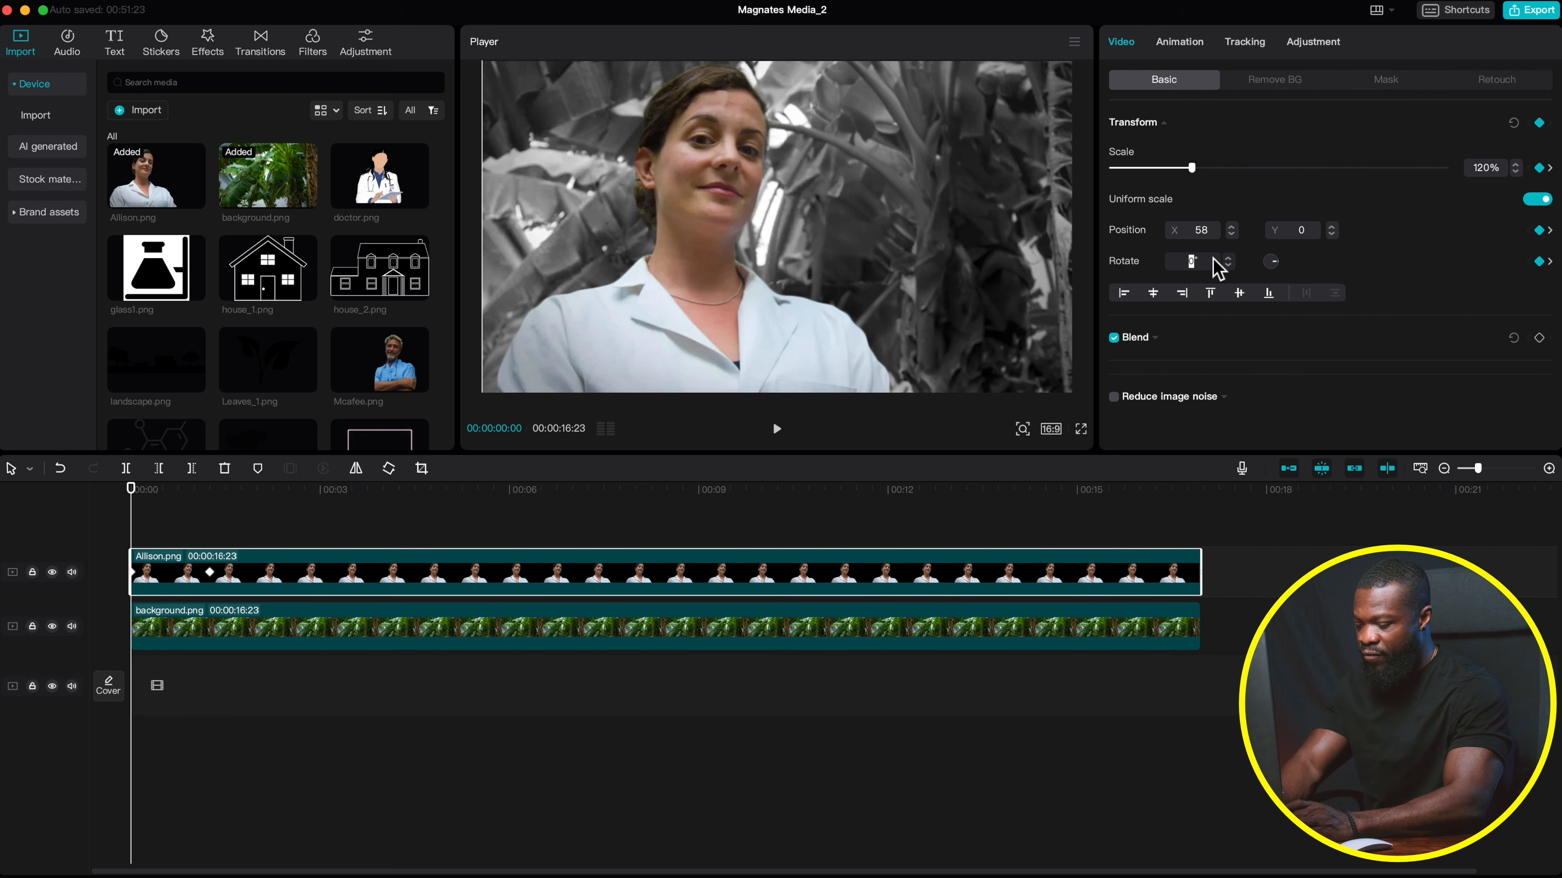
text(5)
key(Return)
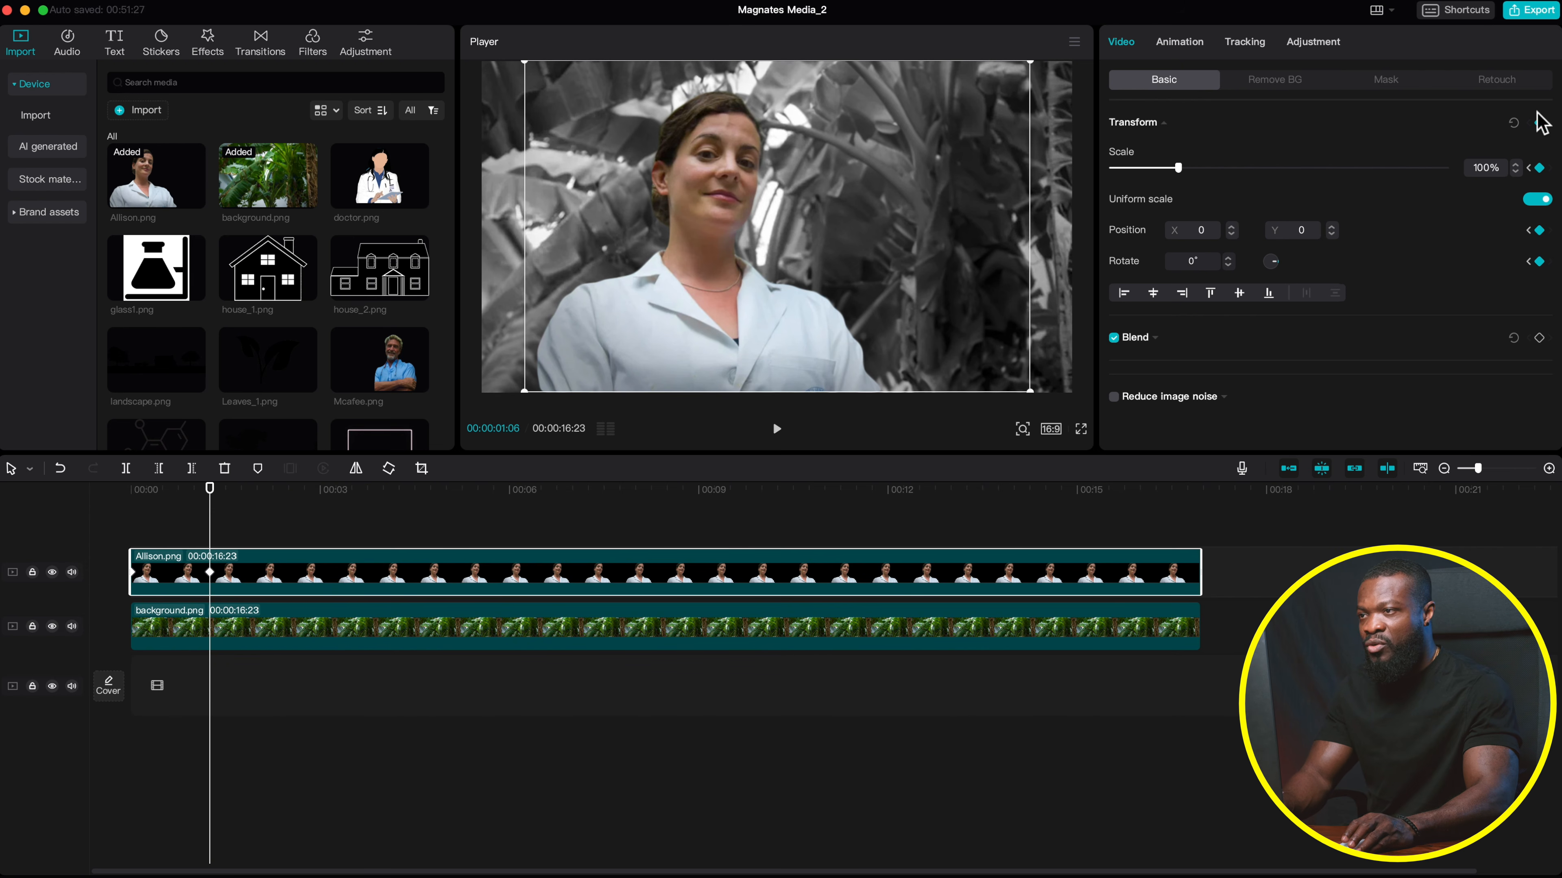
- Keyframe a zoom to 150% at position 165, −392, preview it, and show keyframe lanes
drag(1183, 173, 1216, 173)
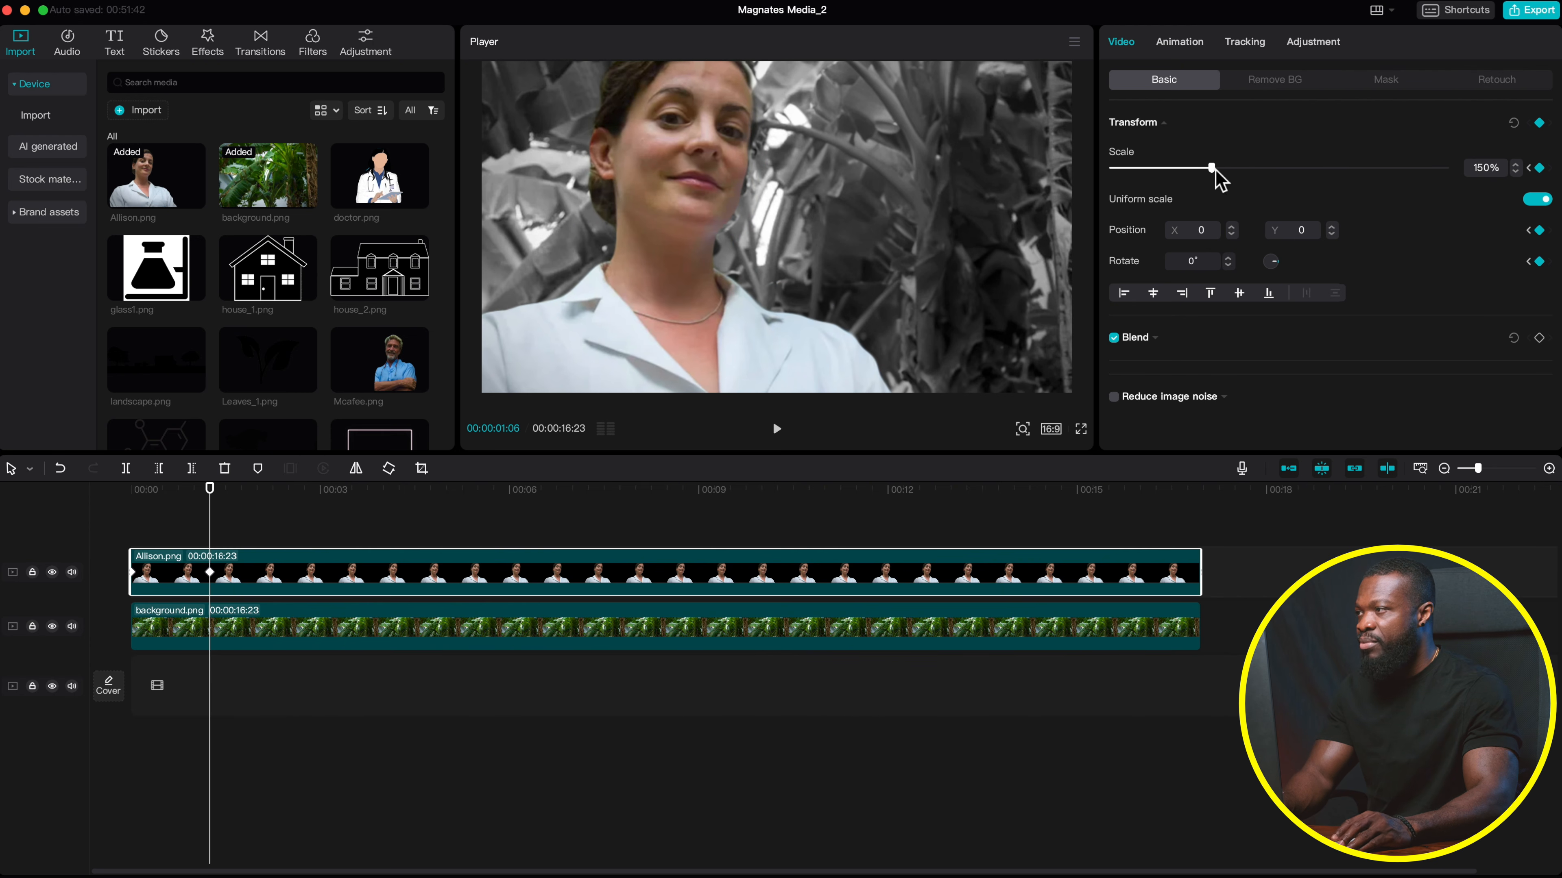
drag(687, 182, 707, 228)
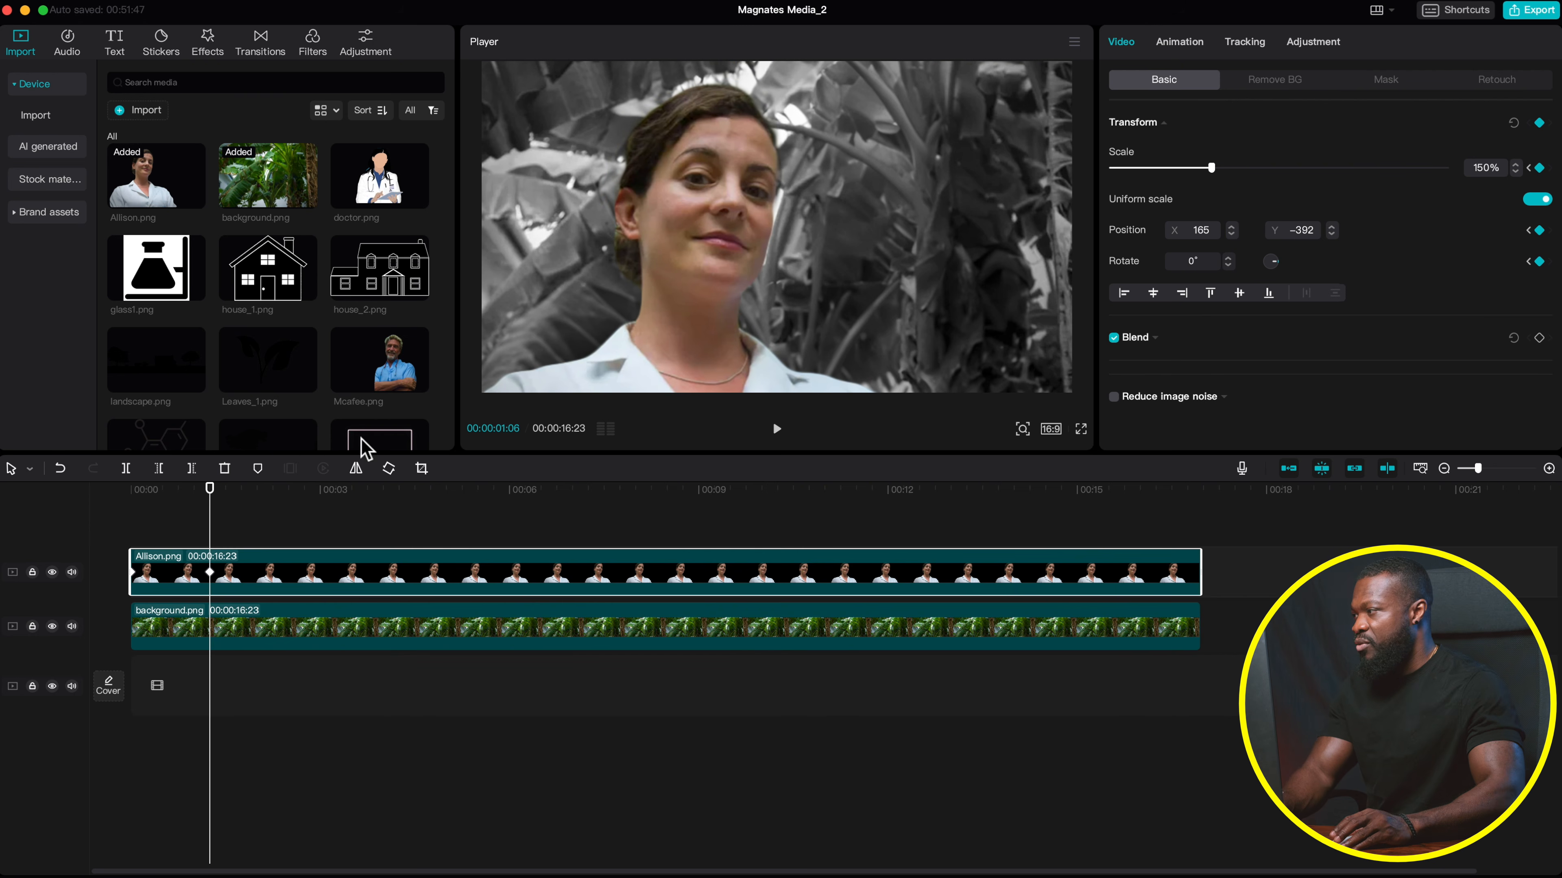
click(132, 522)
key(space)
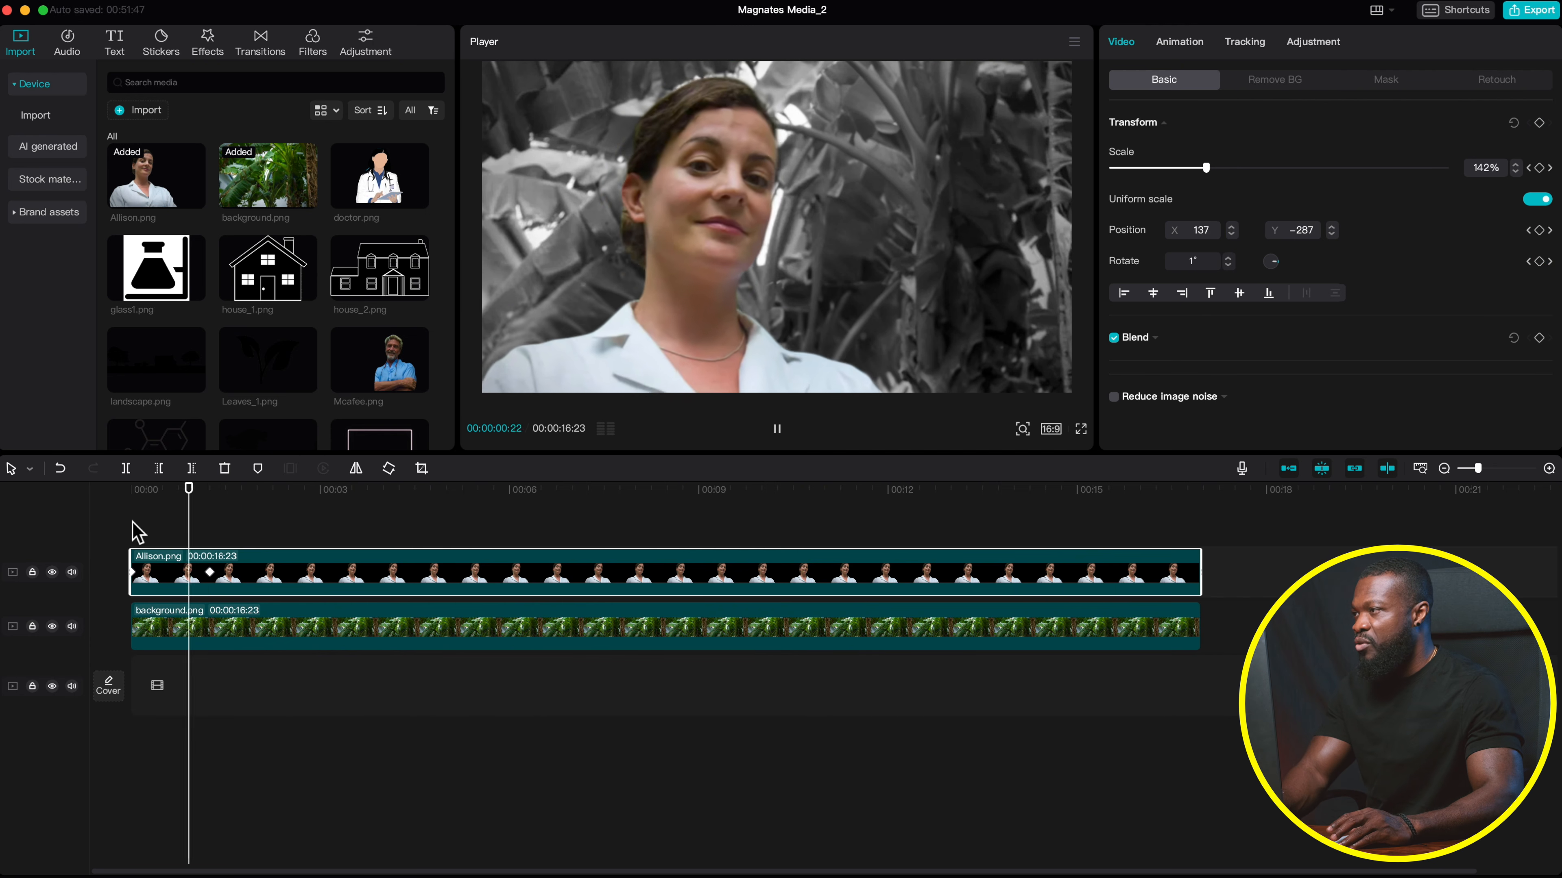
key(space)
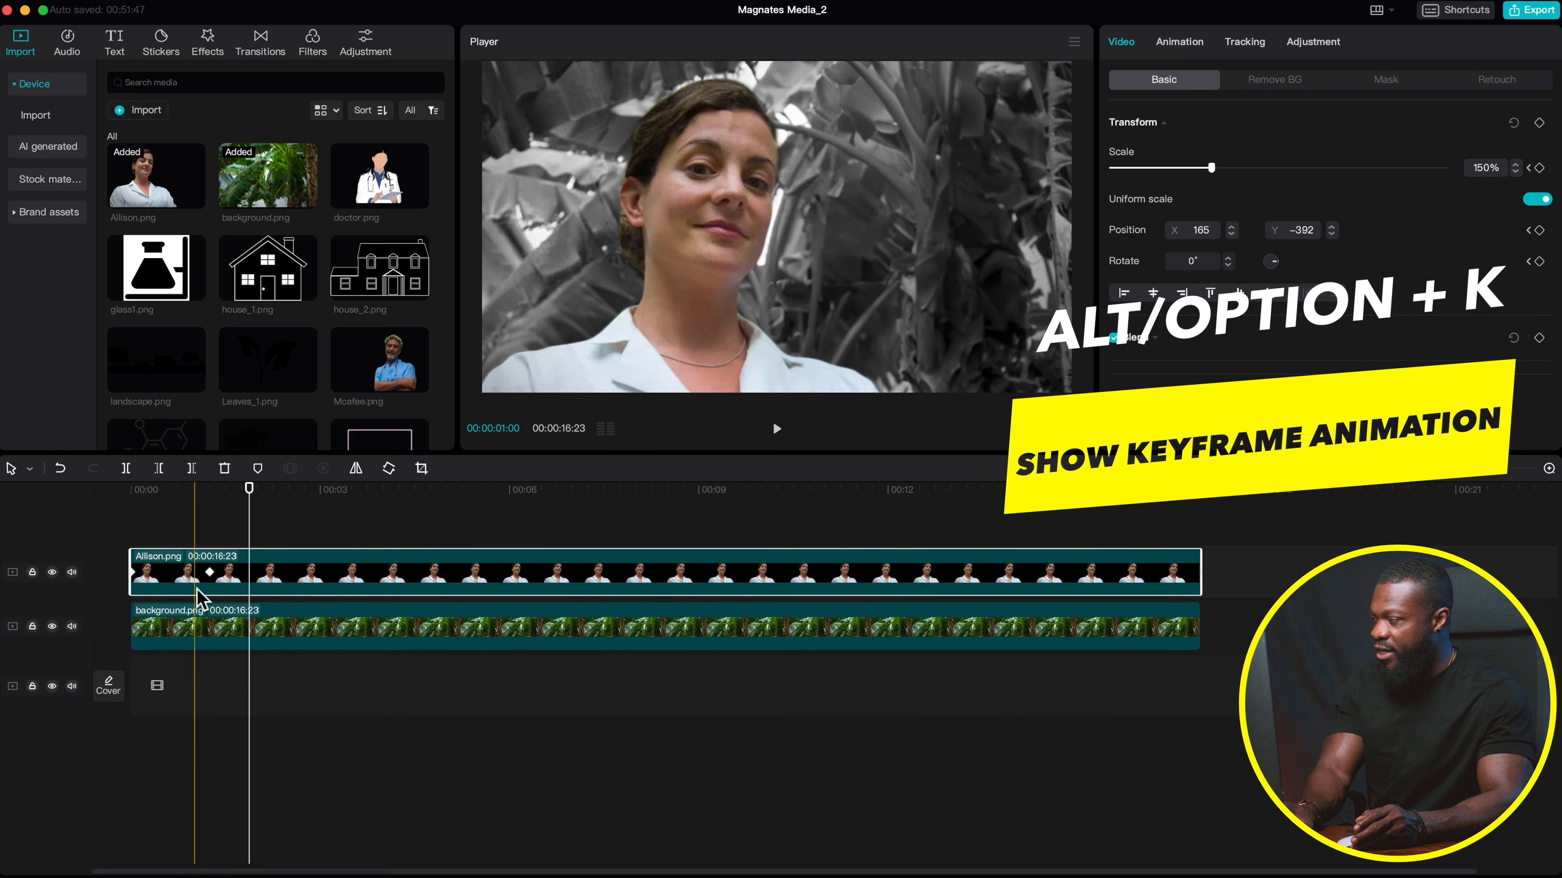
key(alt+k)
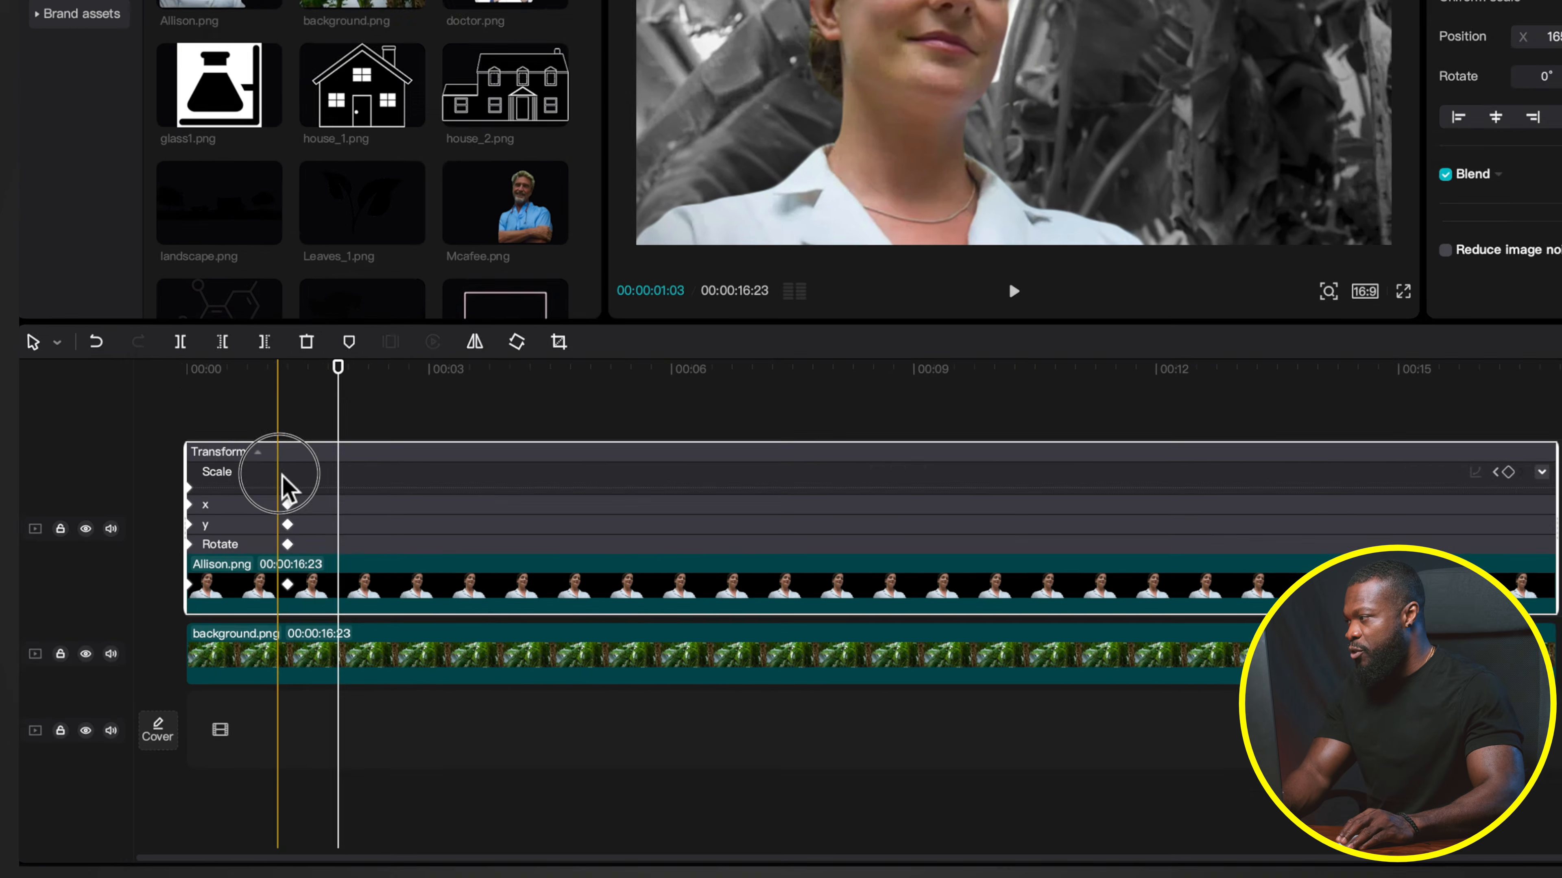
- Apply ease curves to the scale and x position keyframes
double_click(213, 562)
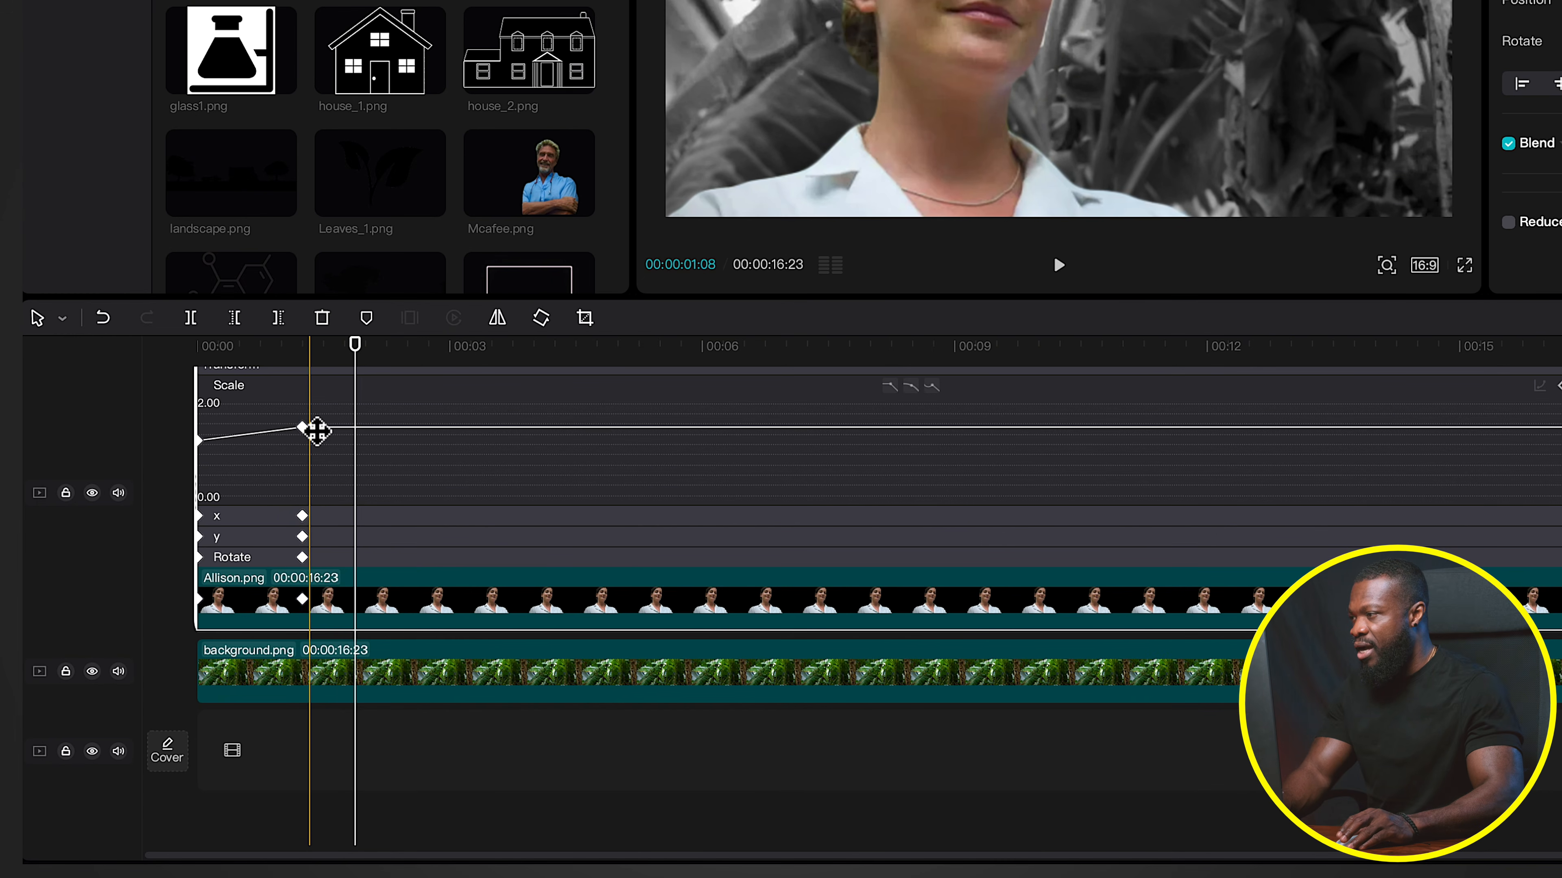
click(302, 428)
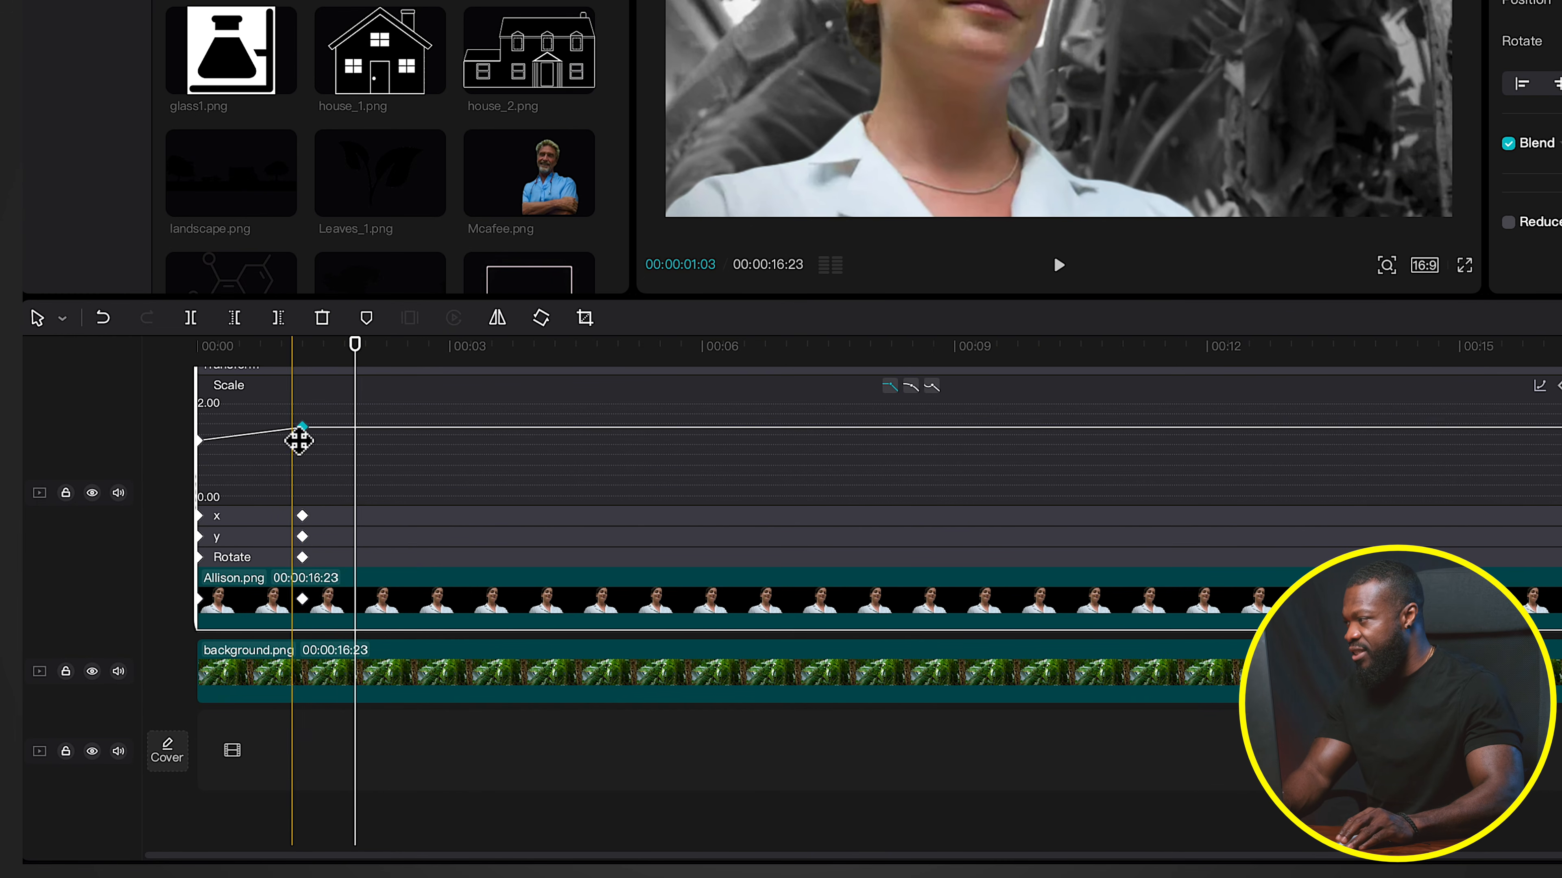
click(912, 387)
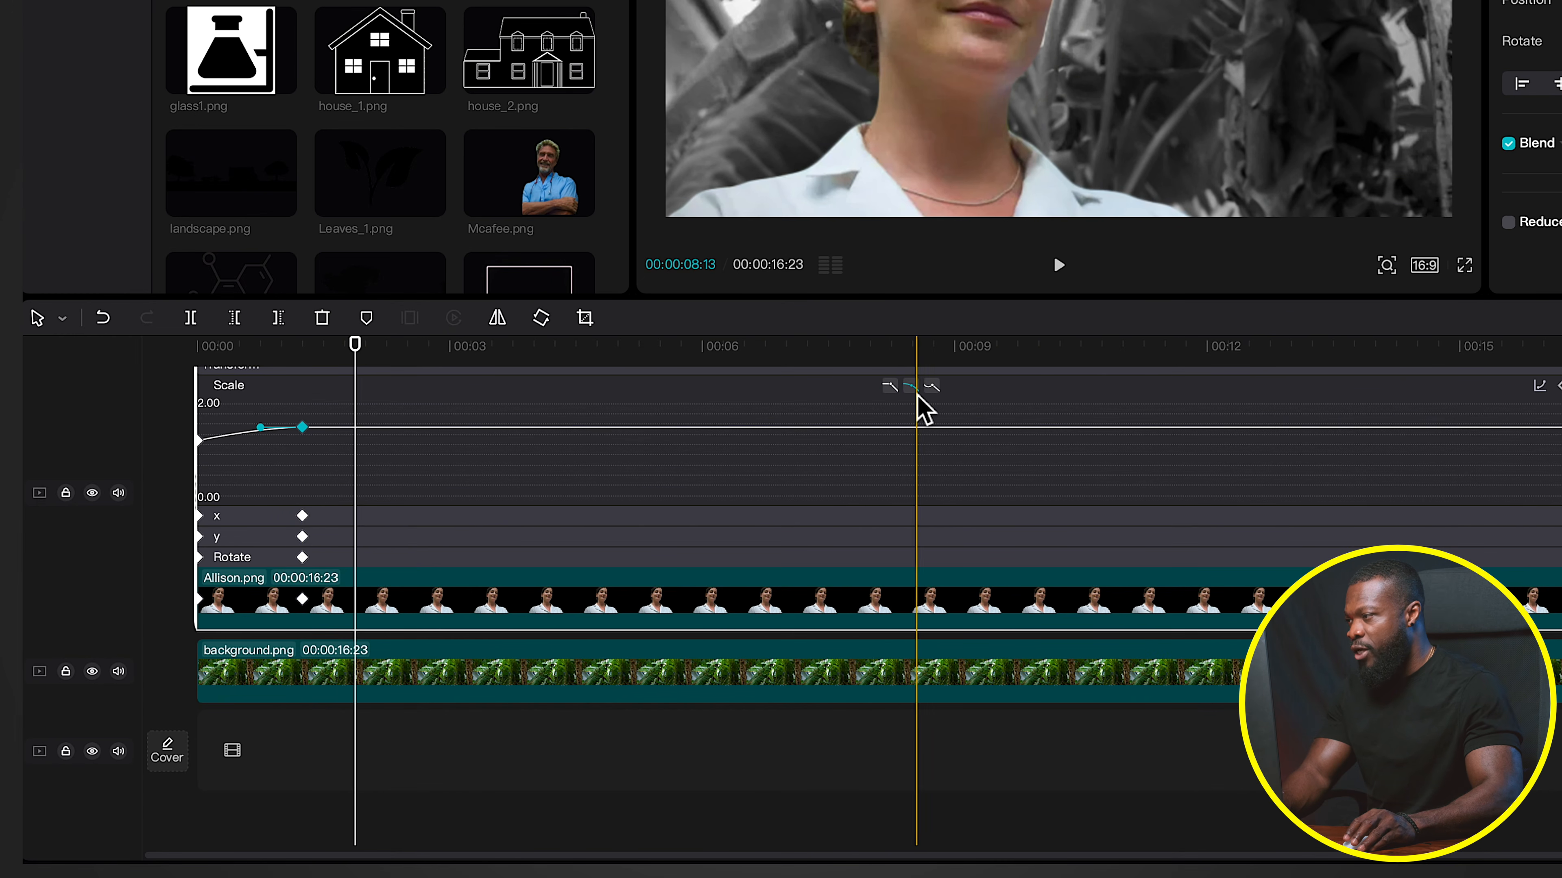
click(209, 448)
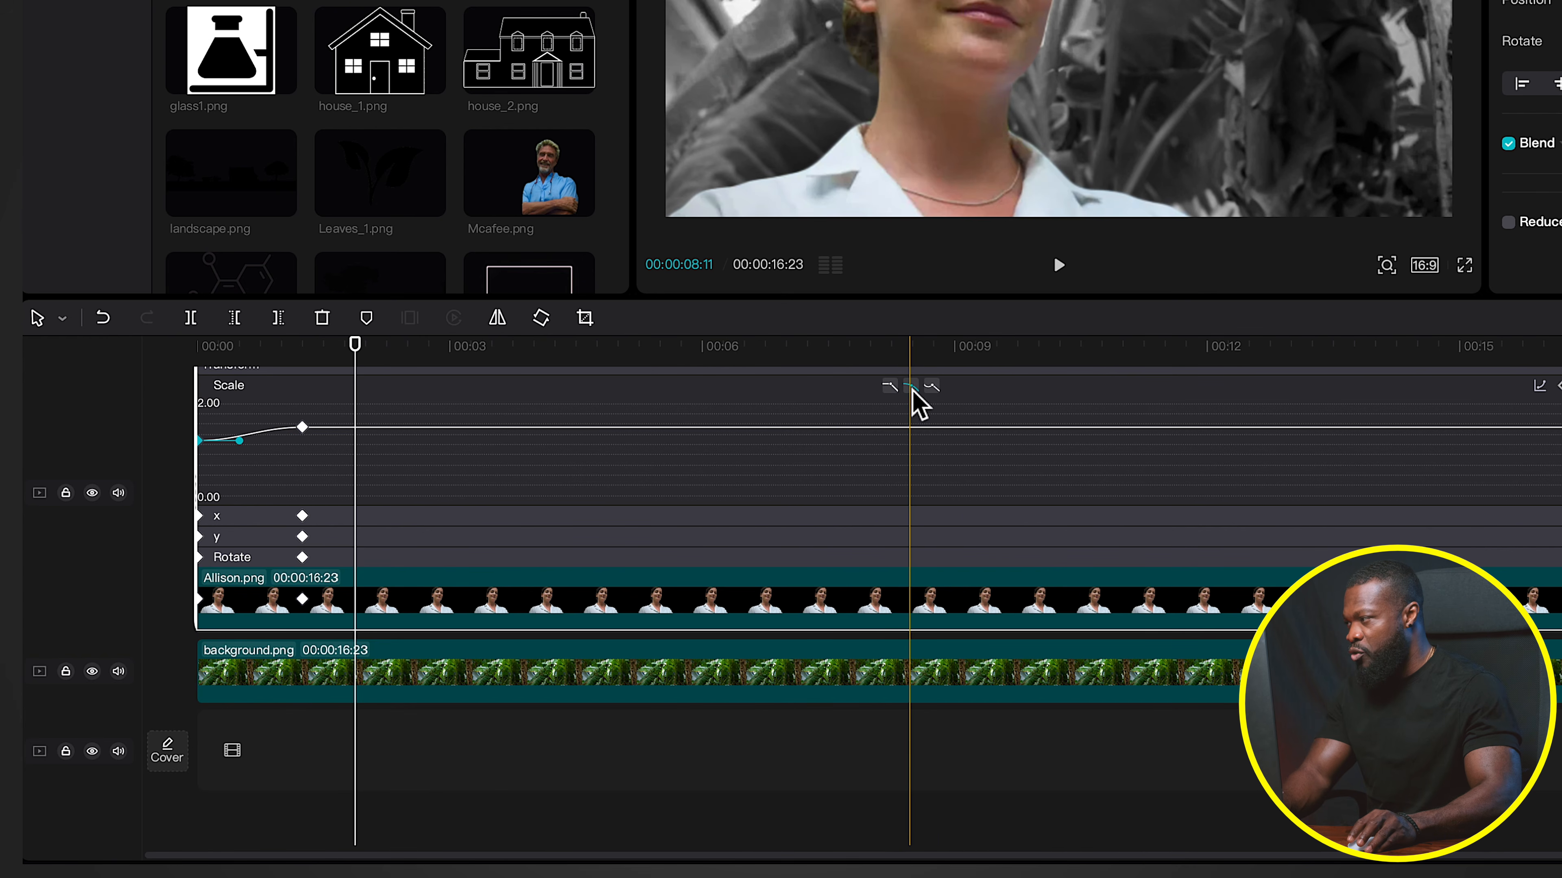
click(263, 520)
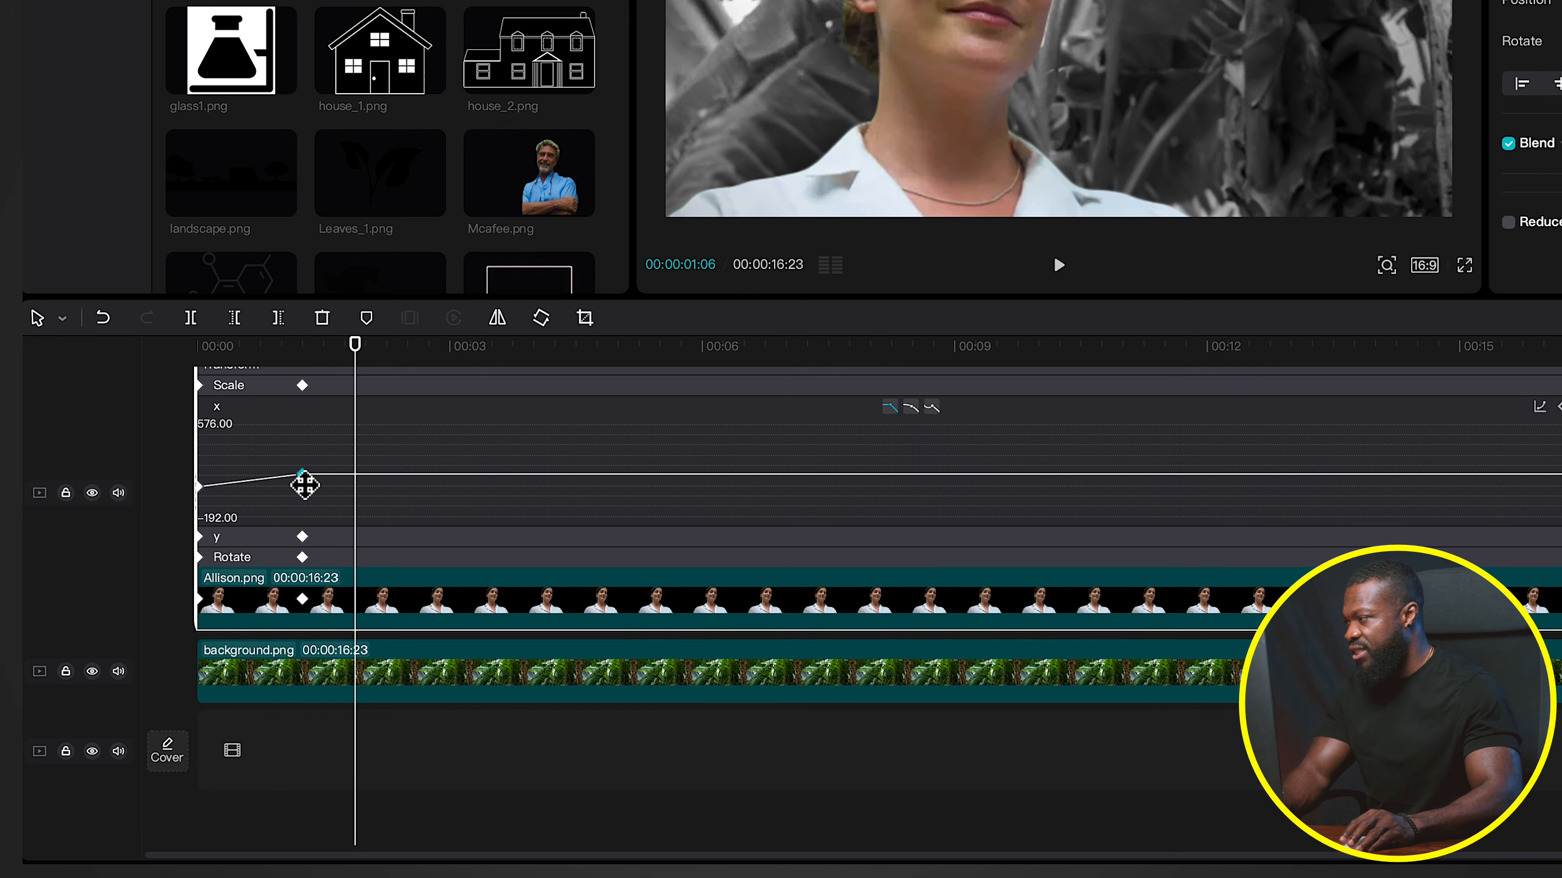
click(200, 486)
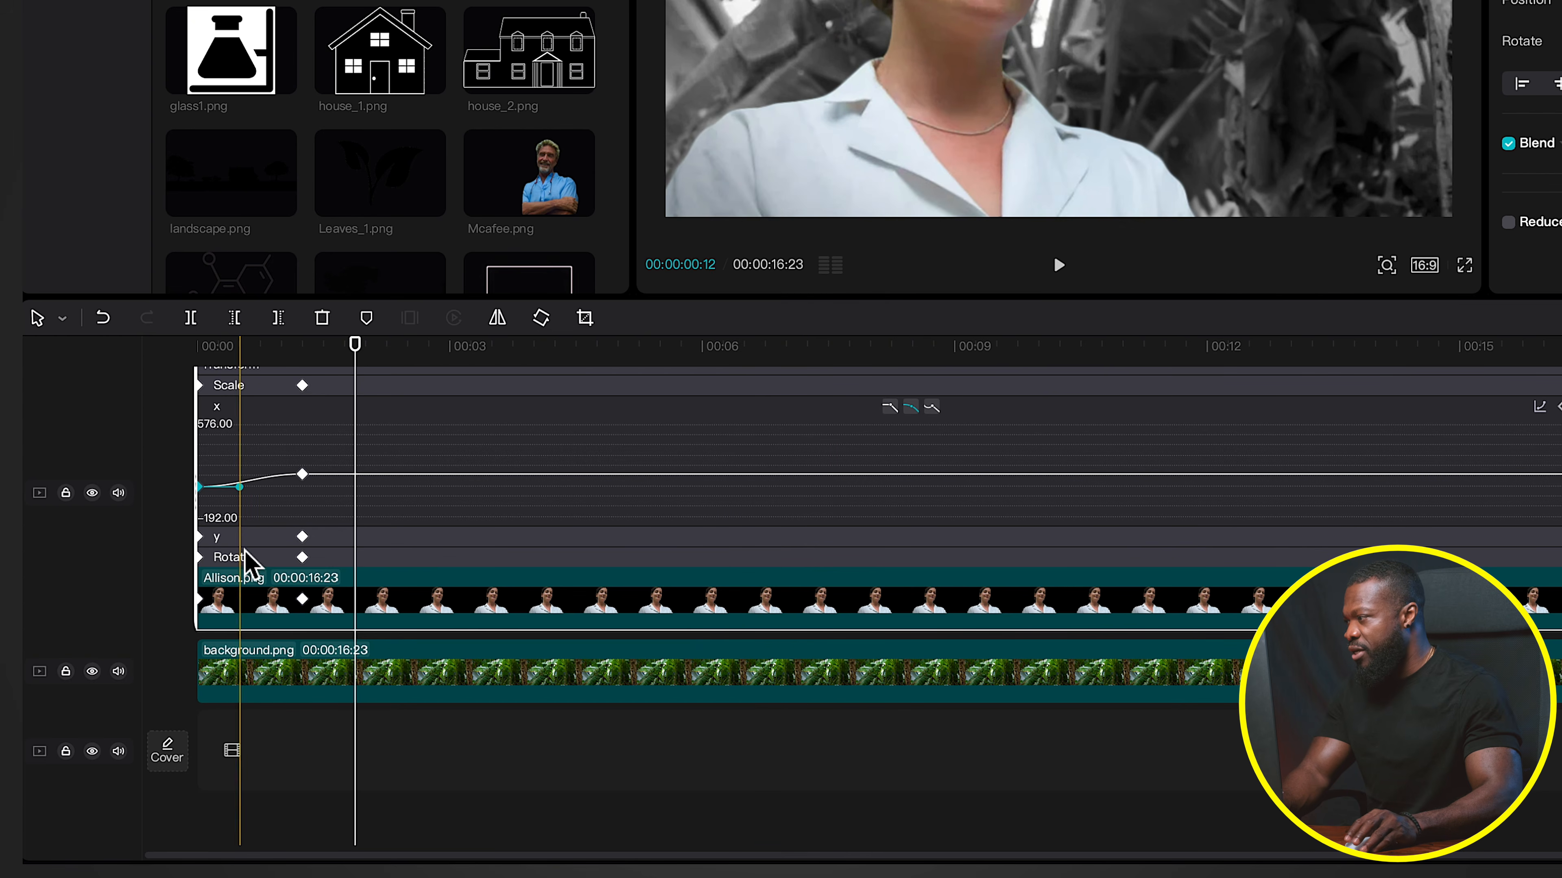
- Ease the y position and rotation keyframe curves at both keyframes
click(302, 537)
click(911, 427)
click(200, 458)
click(907, 427)
click(277, 559)
click(302, 513)
click(911, 449)
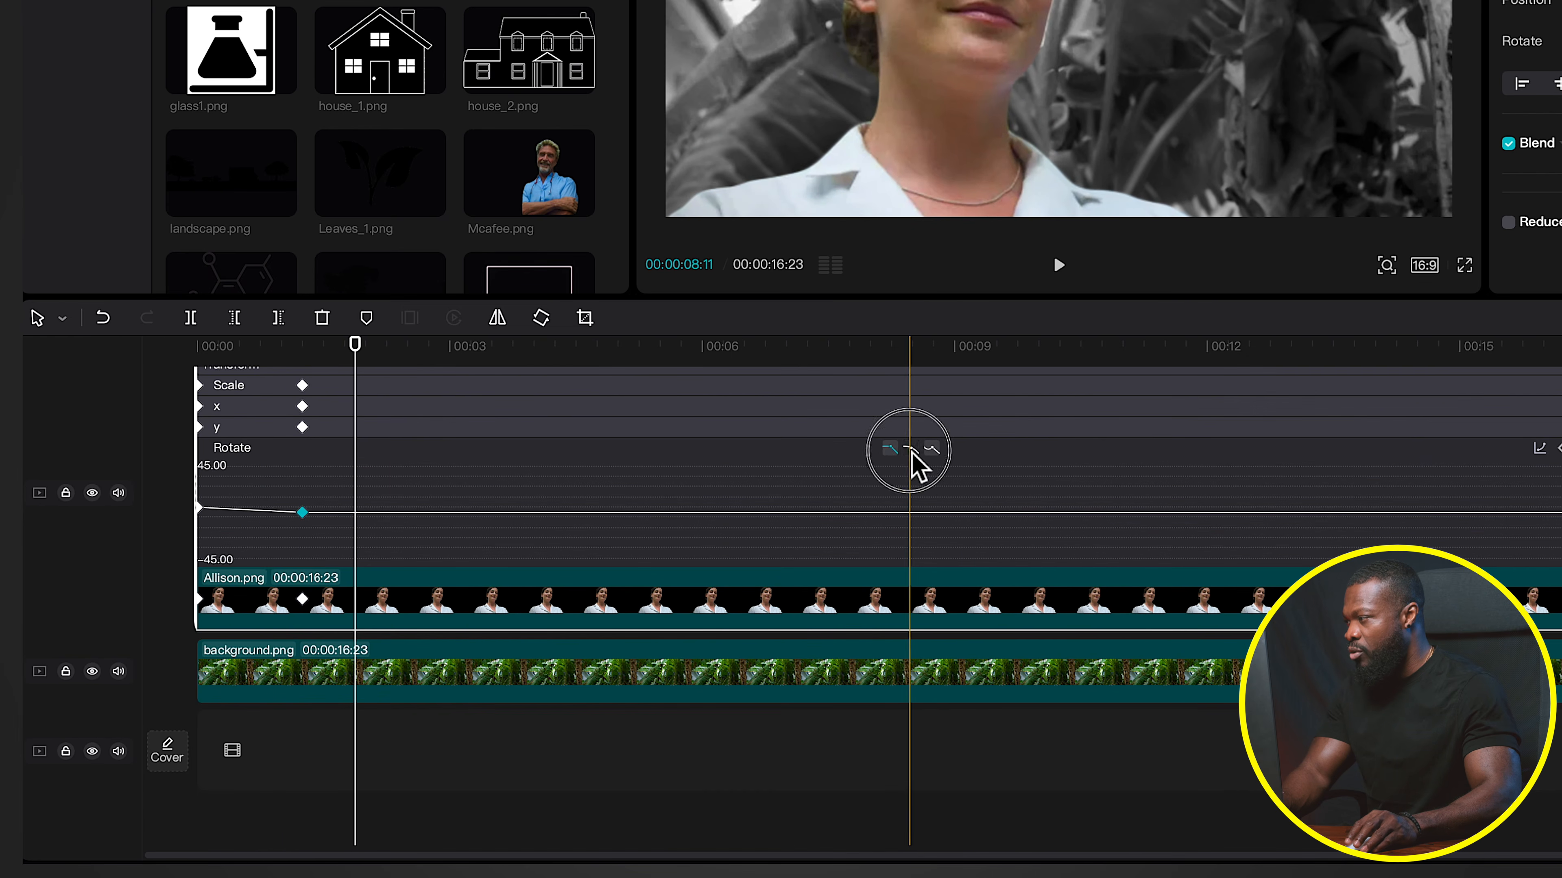
click(199, 508)
click(911, 449)
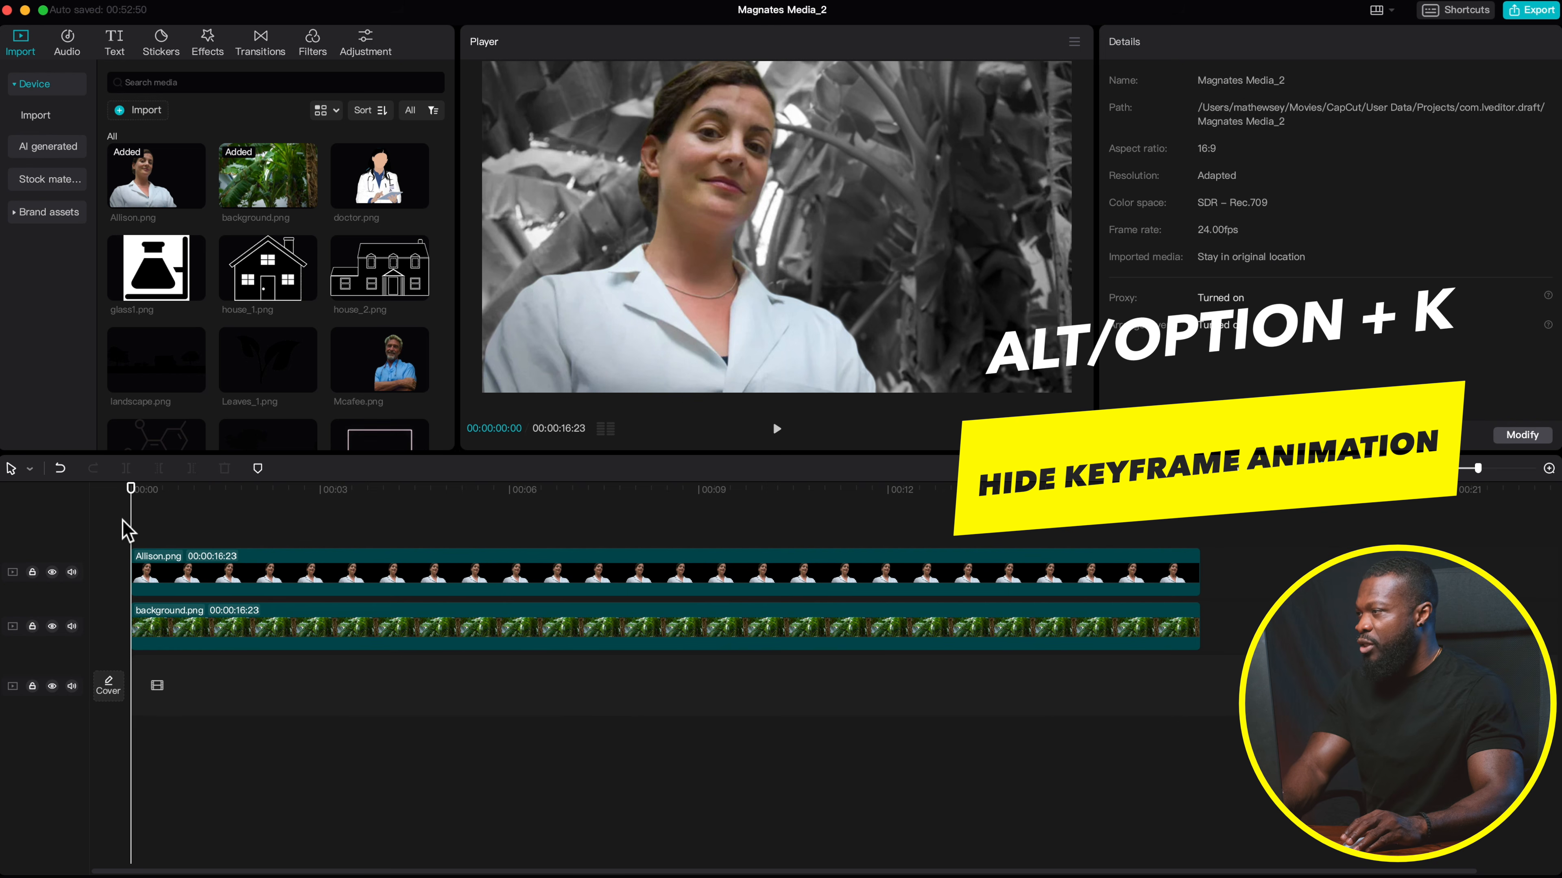
- At 00:00:03:03 set the photo's scale to 160%, then preview the eased animation
key(space)
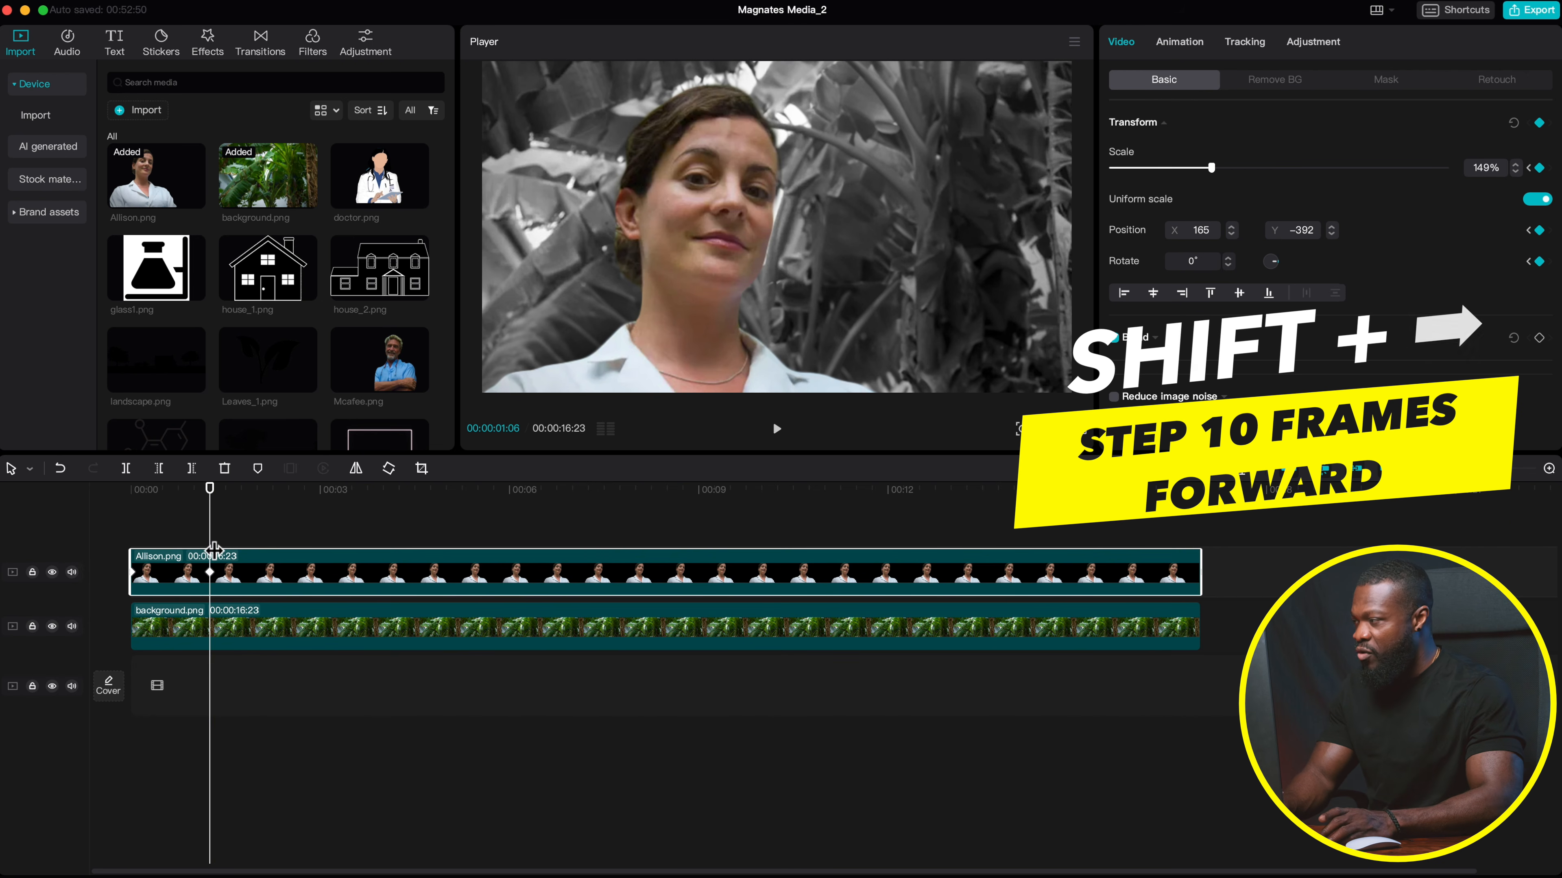
key(shift+Right)
key(shift+Right)
key(shift+Right)
key(shift+Right)
key(shift+Right)
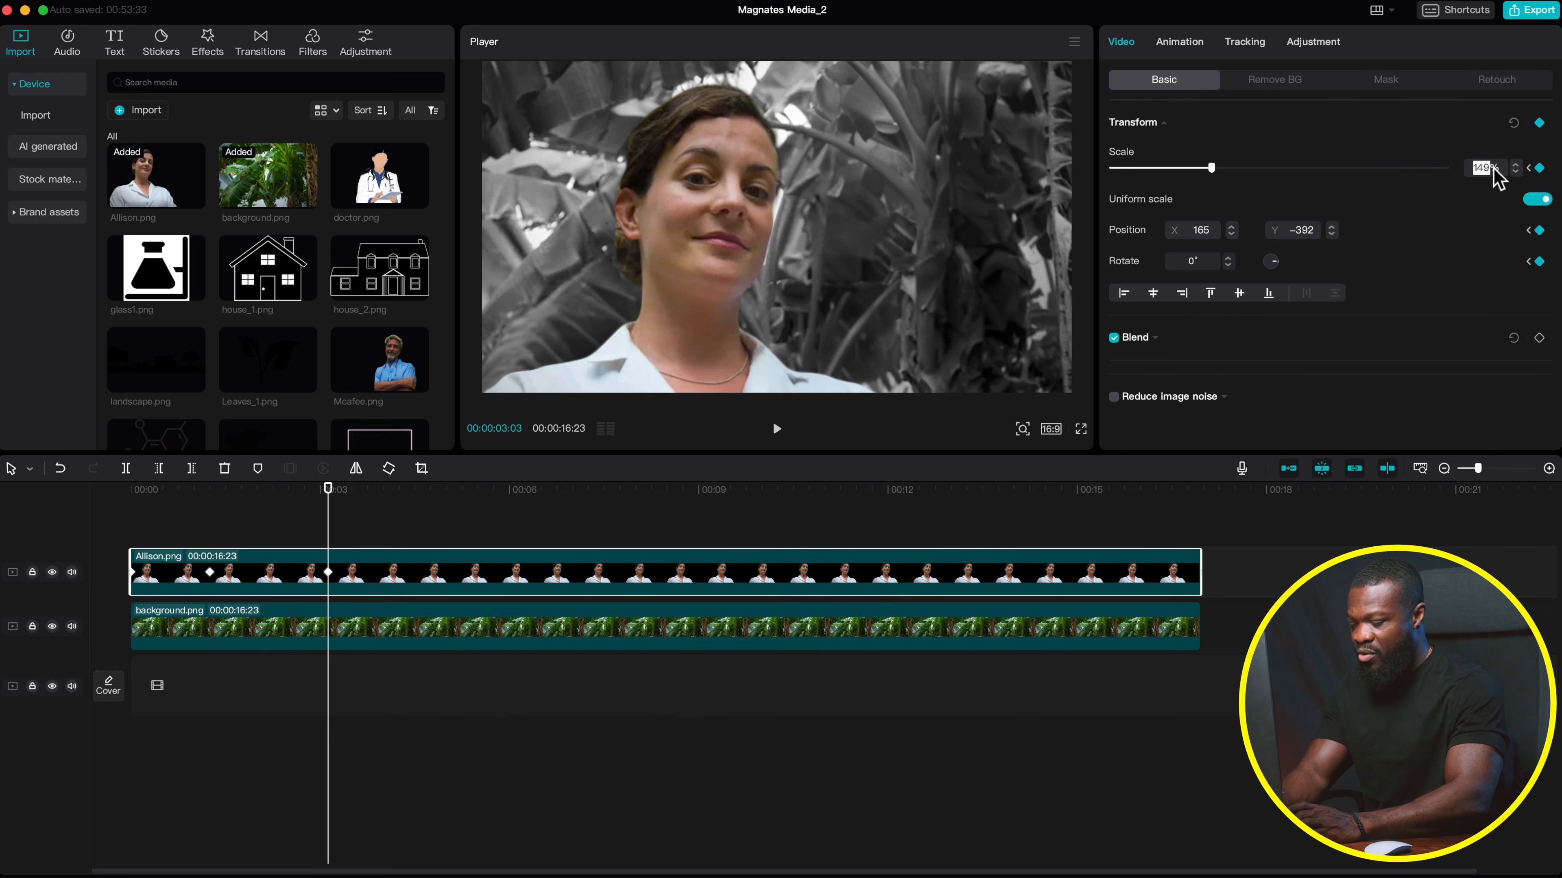
text(160)
key(Return)
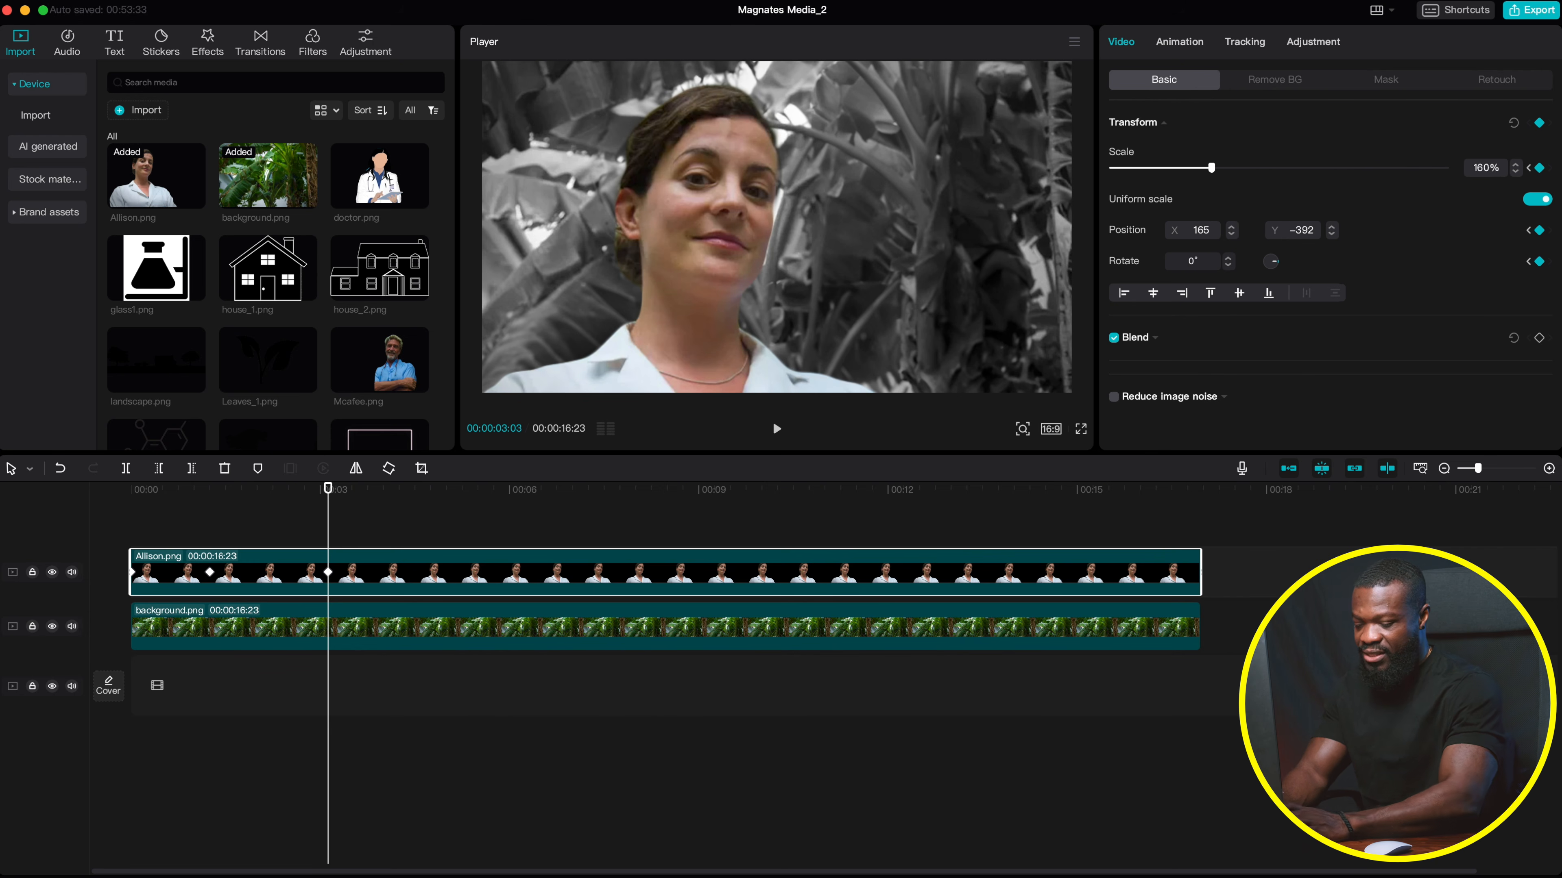
click(134, 526)
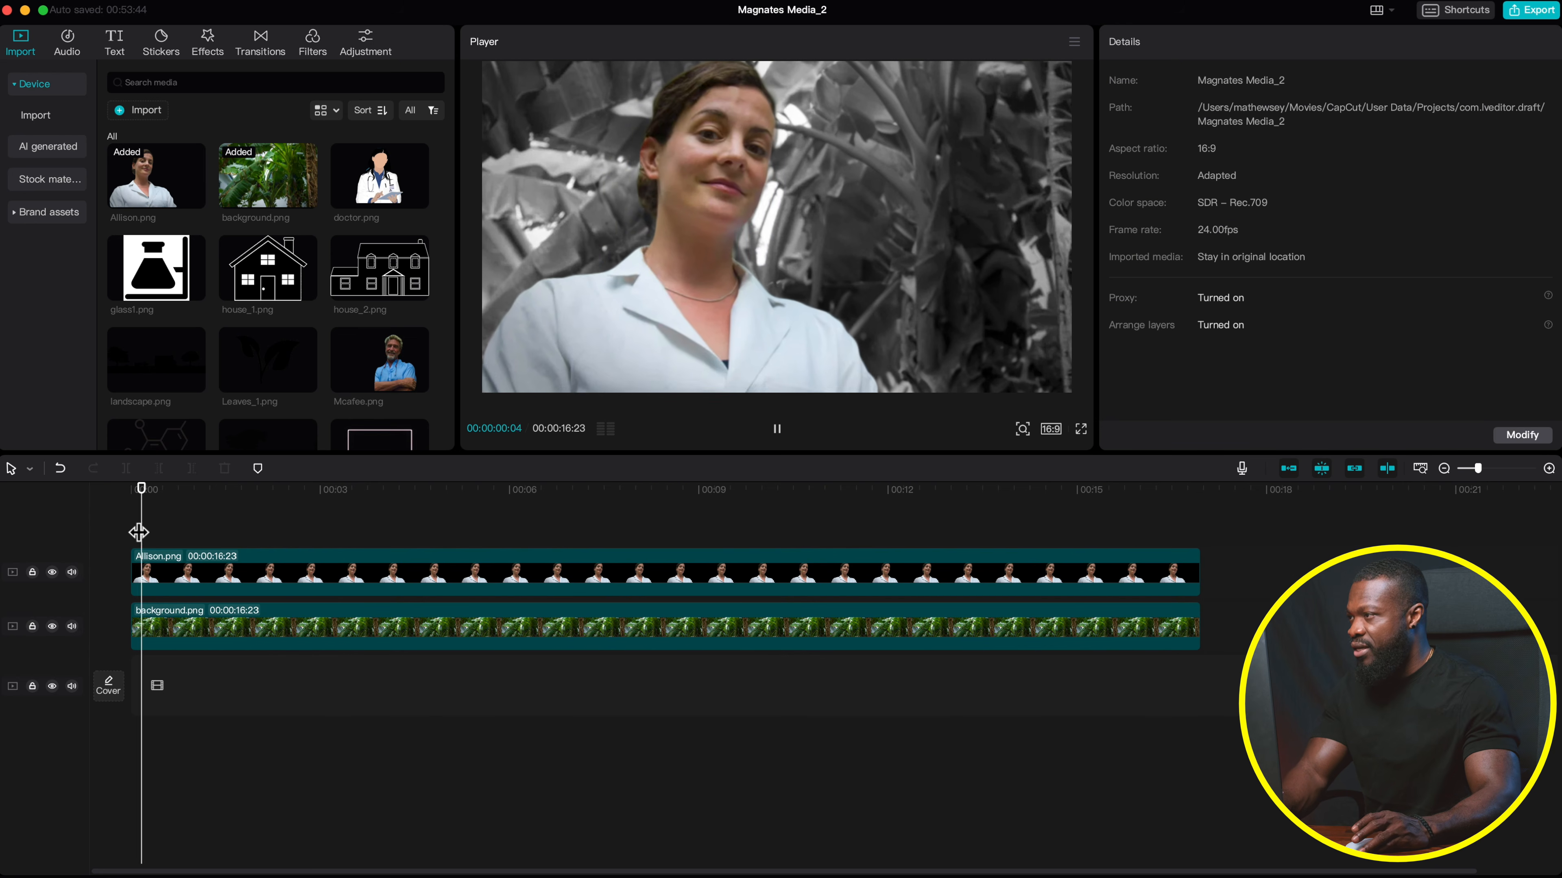
key(space)
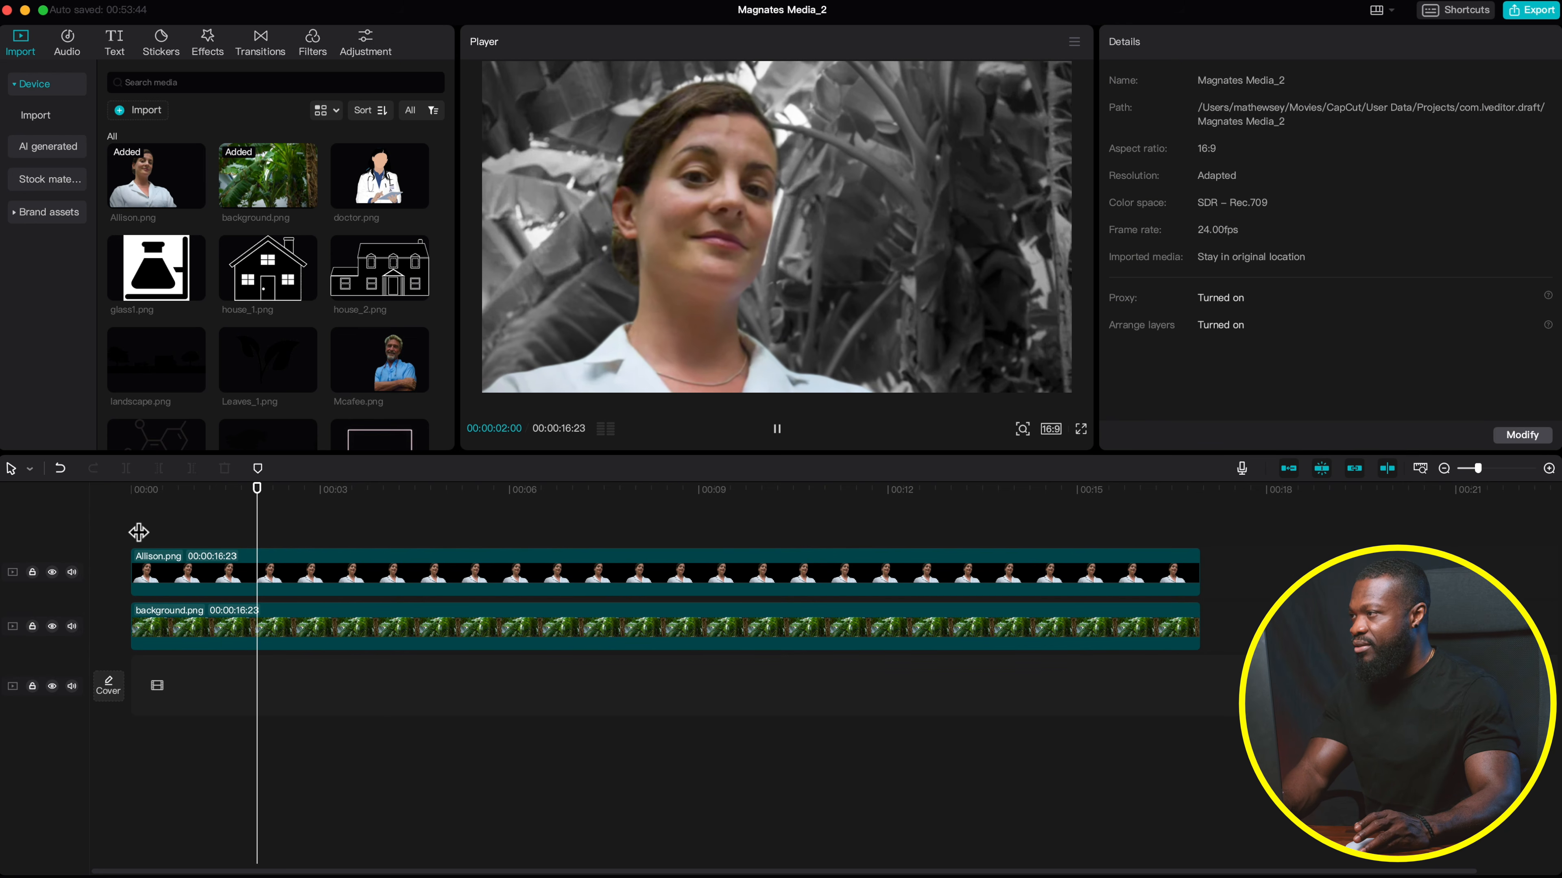
key(space)
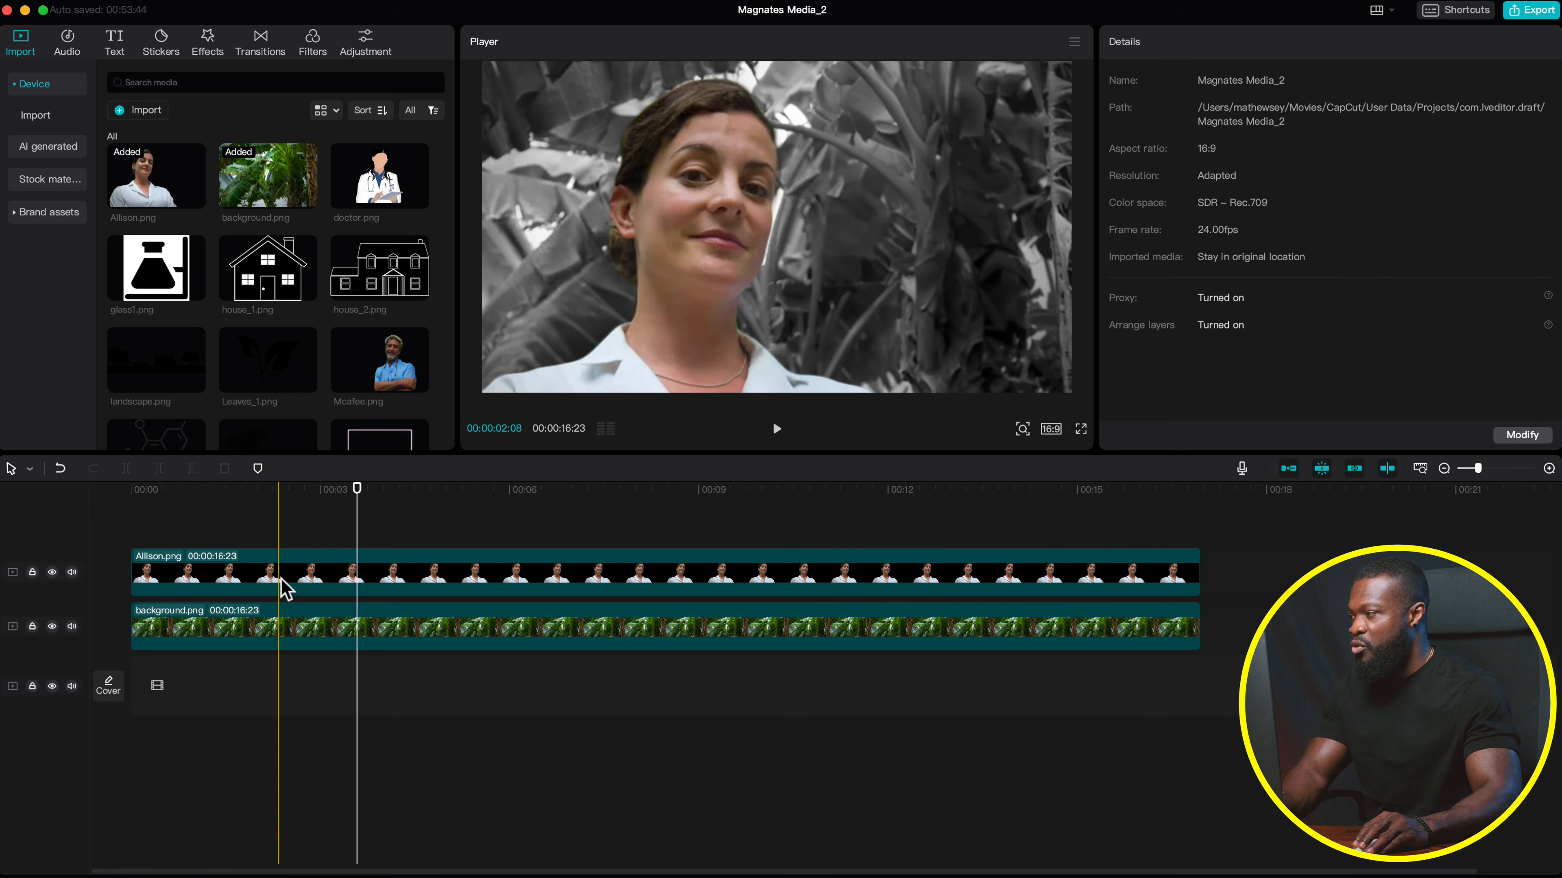
click(281, 583)
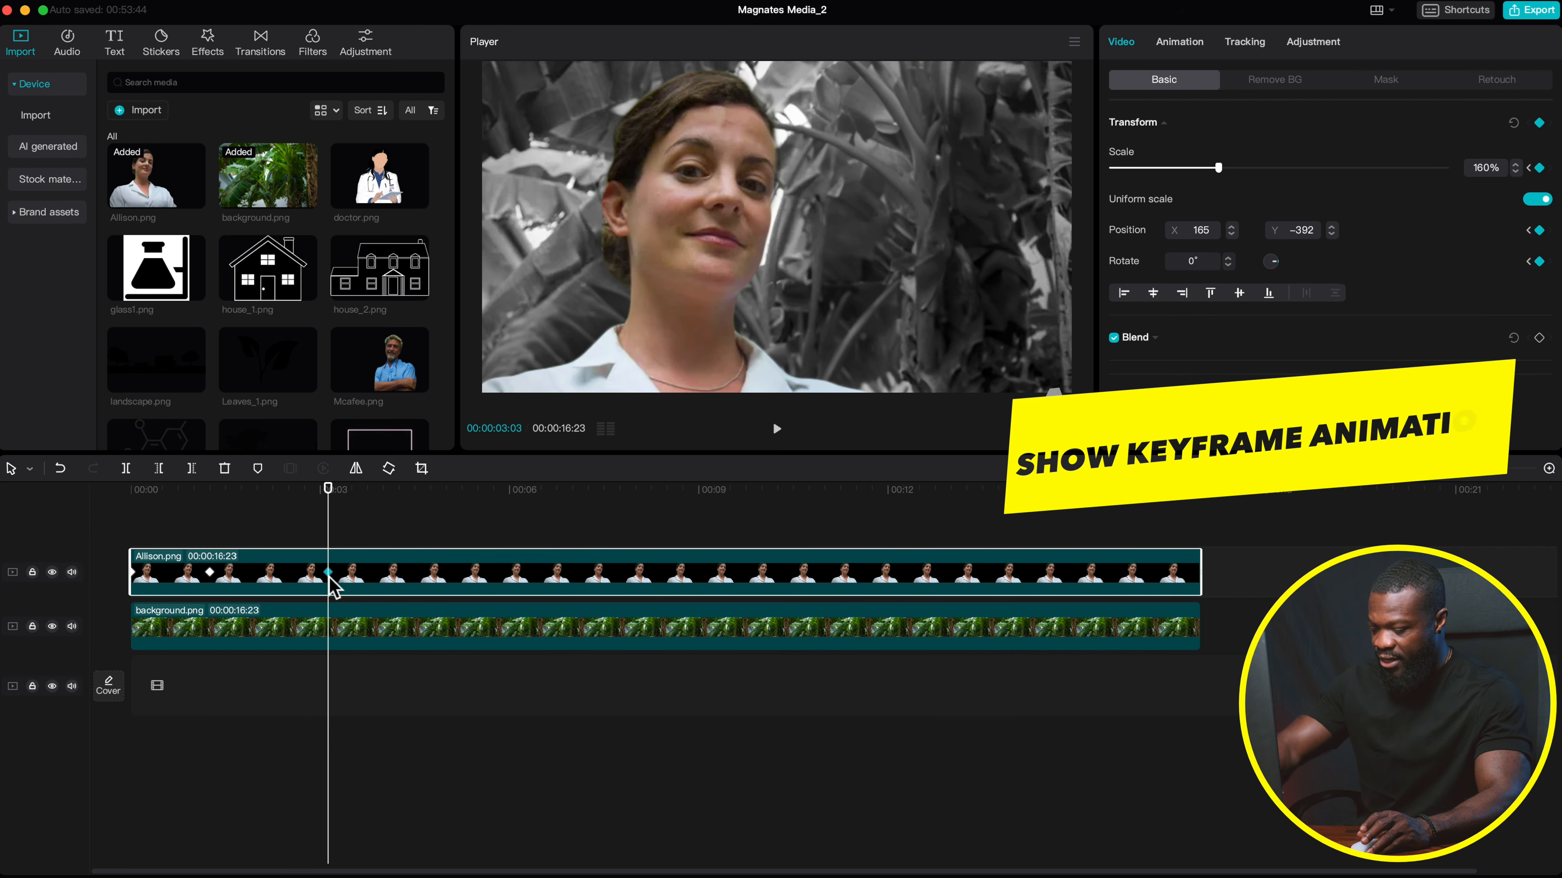
key(alt+k)
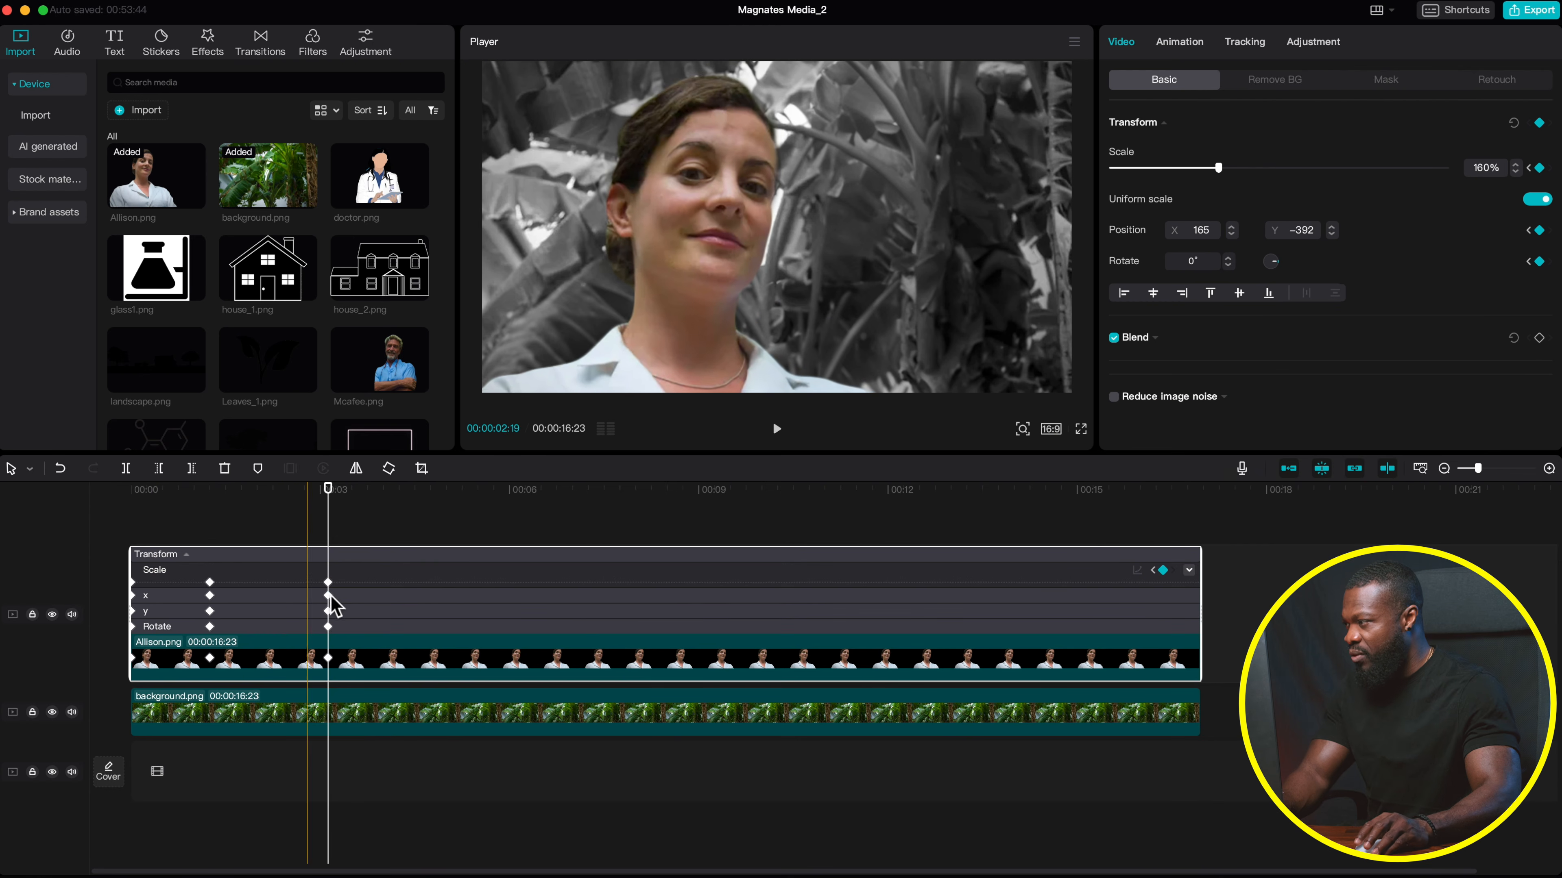
click(317, 571)
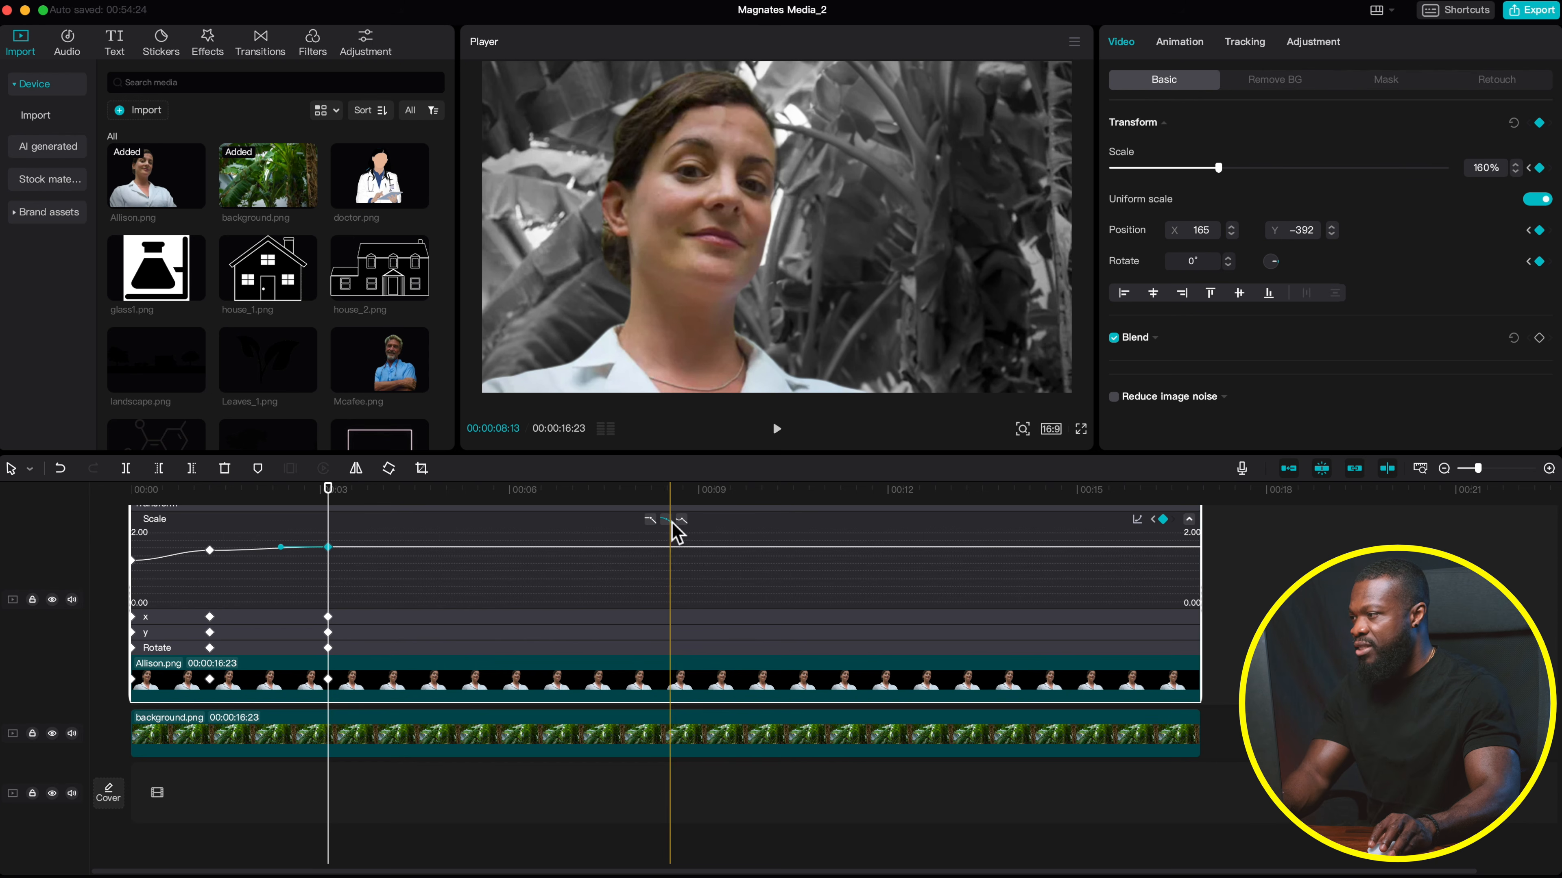
key(alt+k)
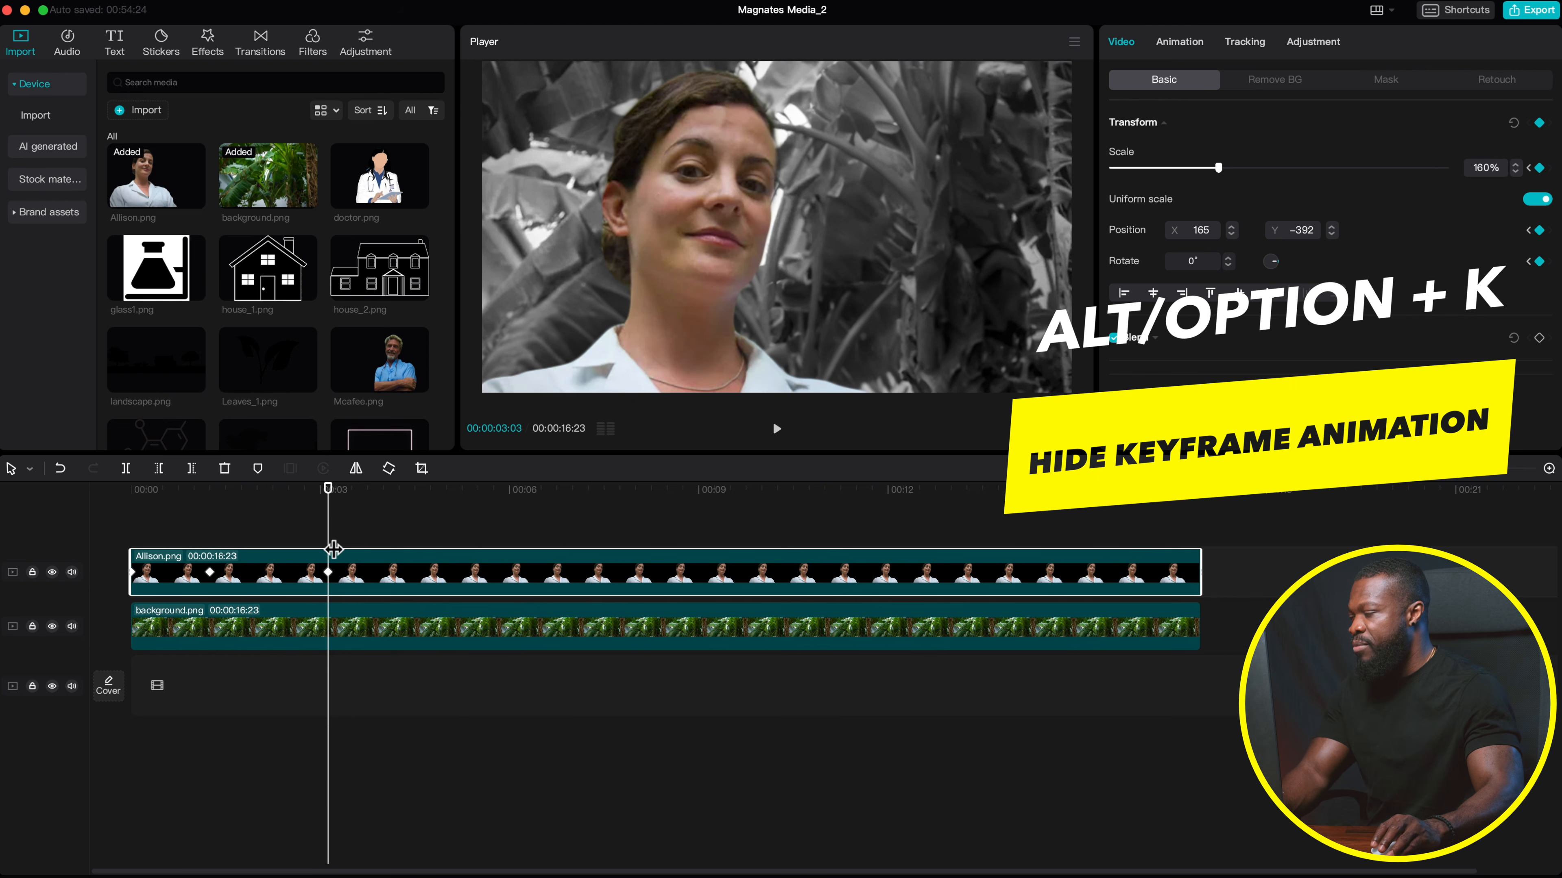
click(147, 530)
- Add a 5-second keyframe moving Allison to the right edge at 171% scale
key(space)
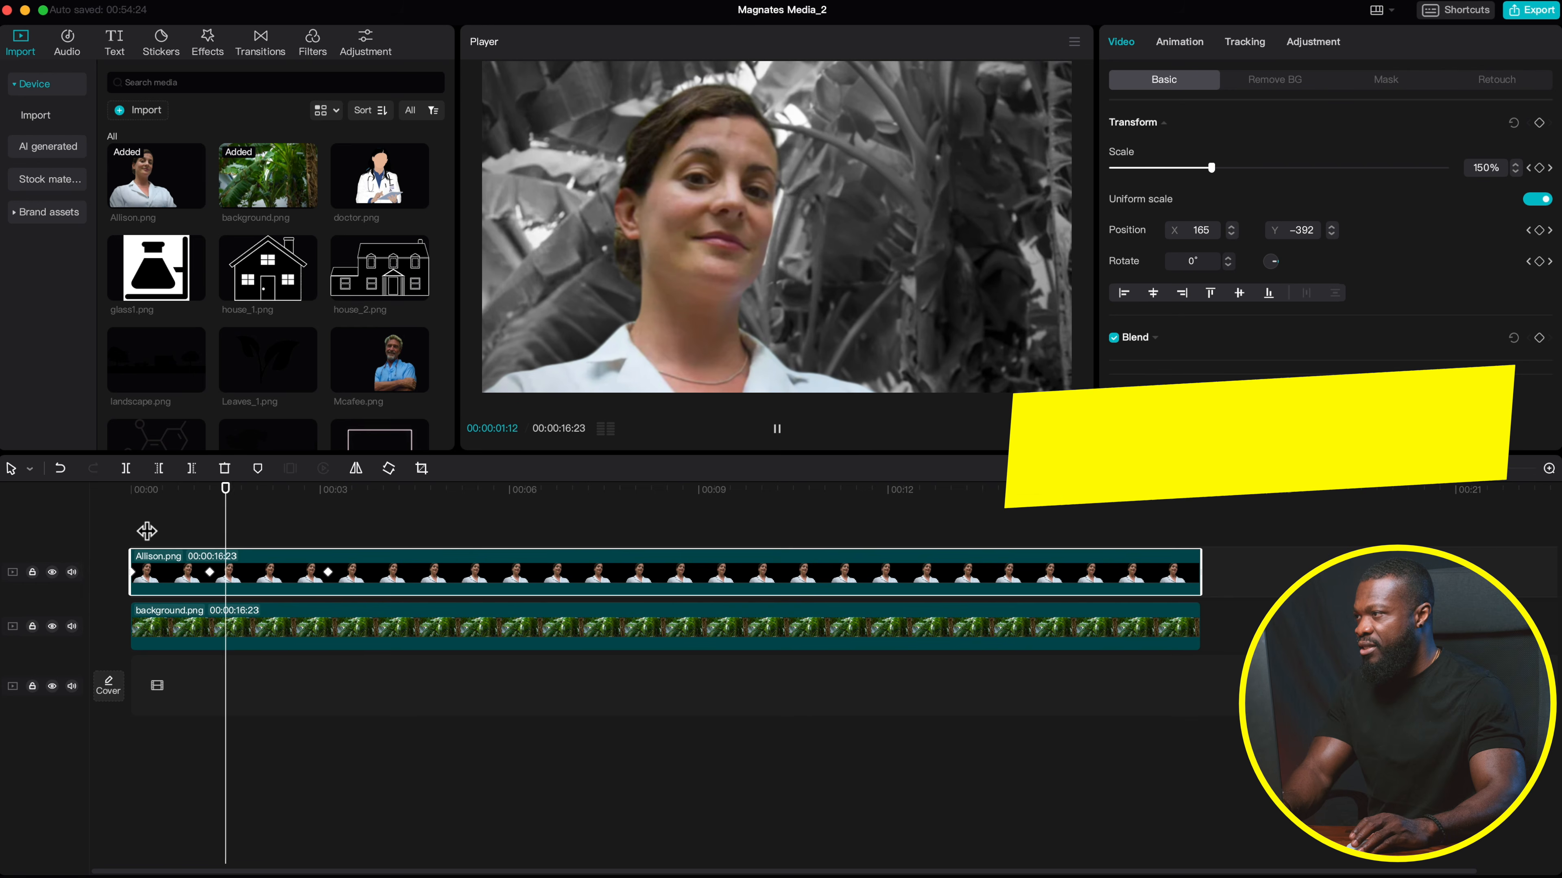
click(329, 572)
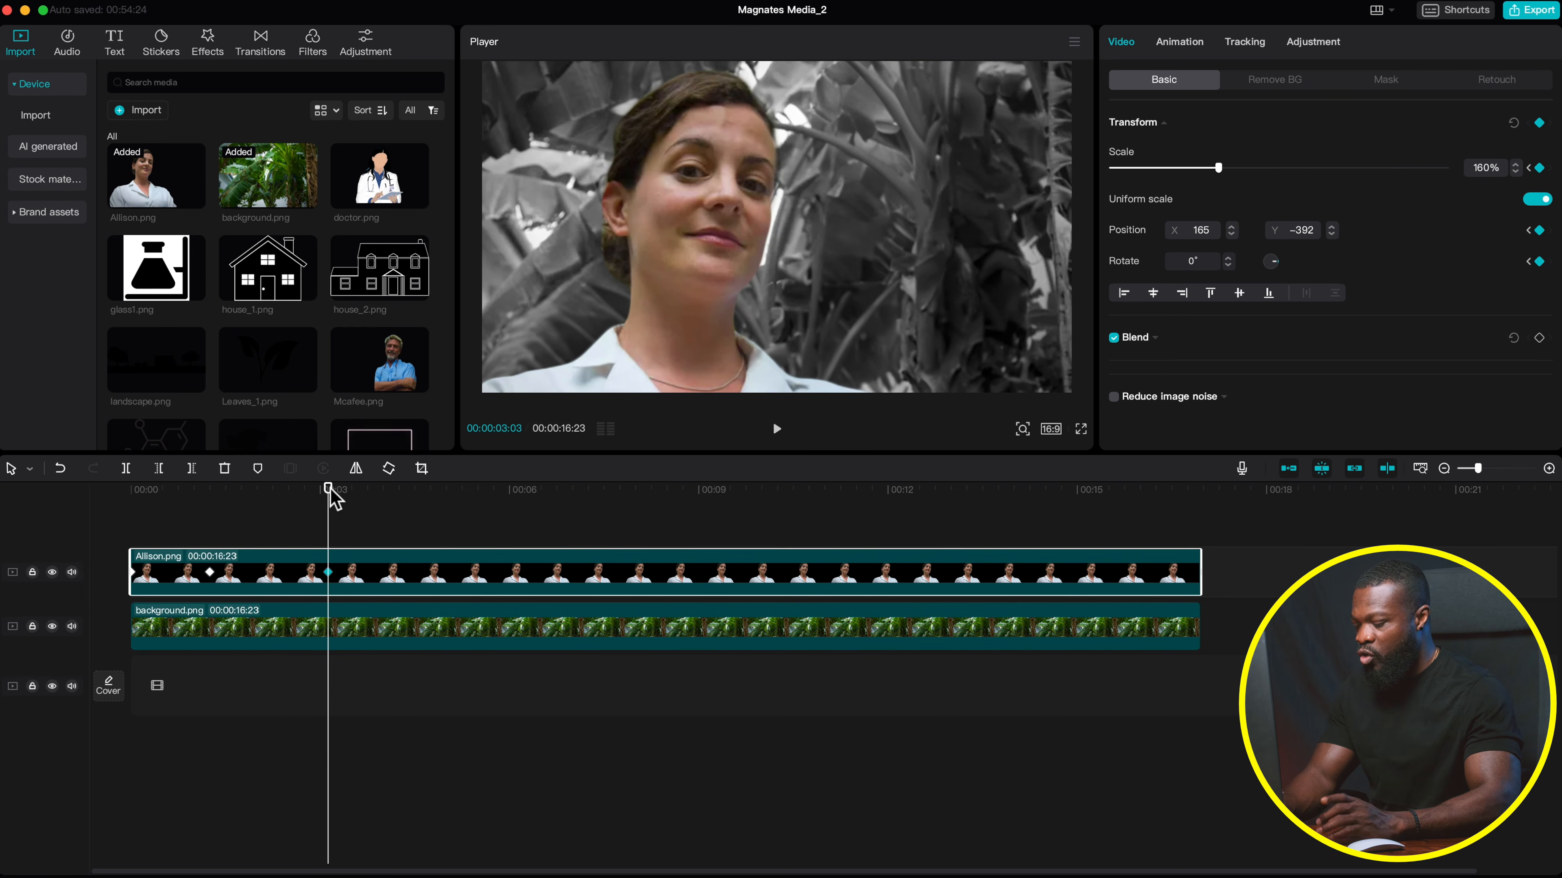
key(shift+Right)
key(shift+Right)
key(shift+Right)
key(shift+Right)
key(shift+Right)
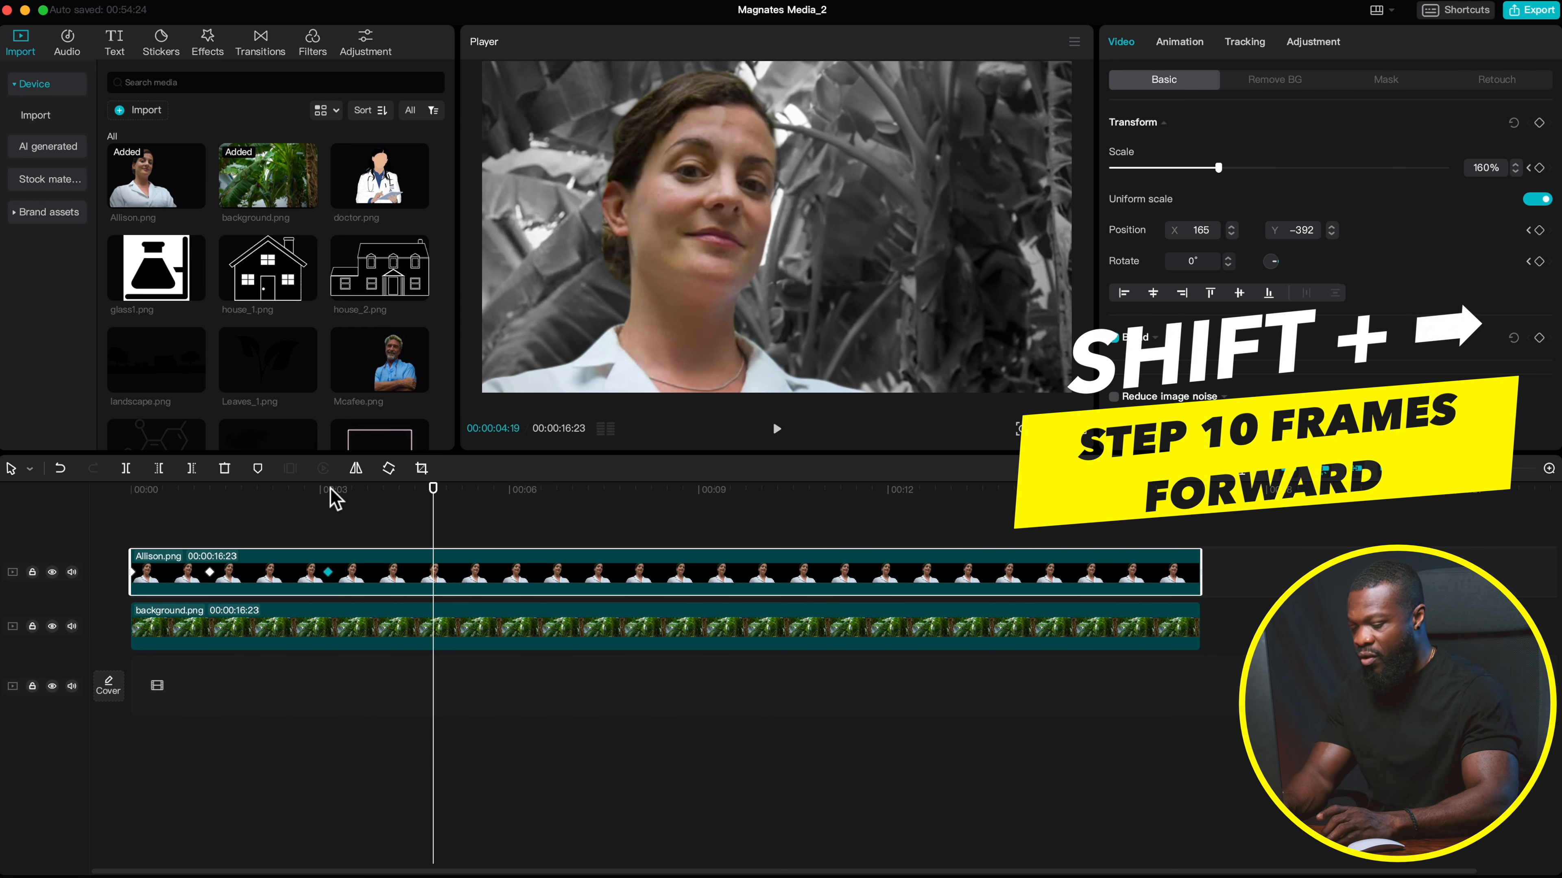
key(shift+Right)
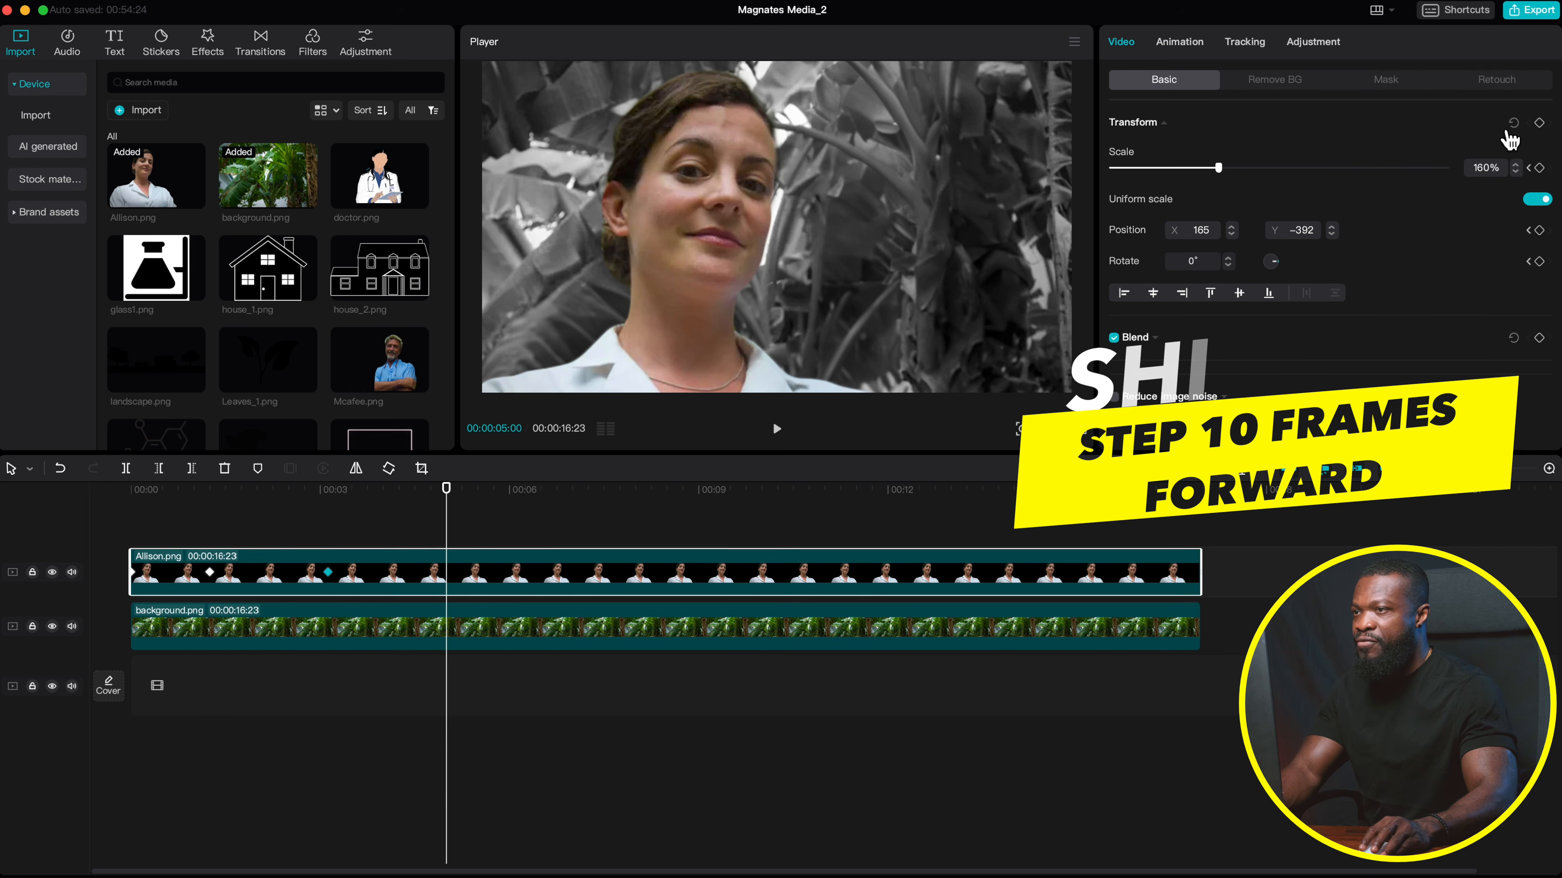
click(1539, 123)
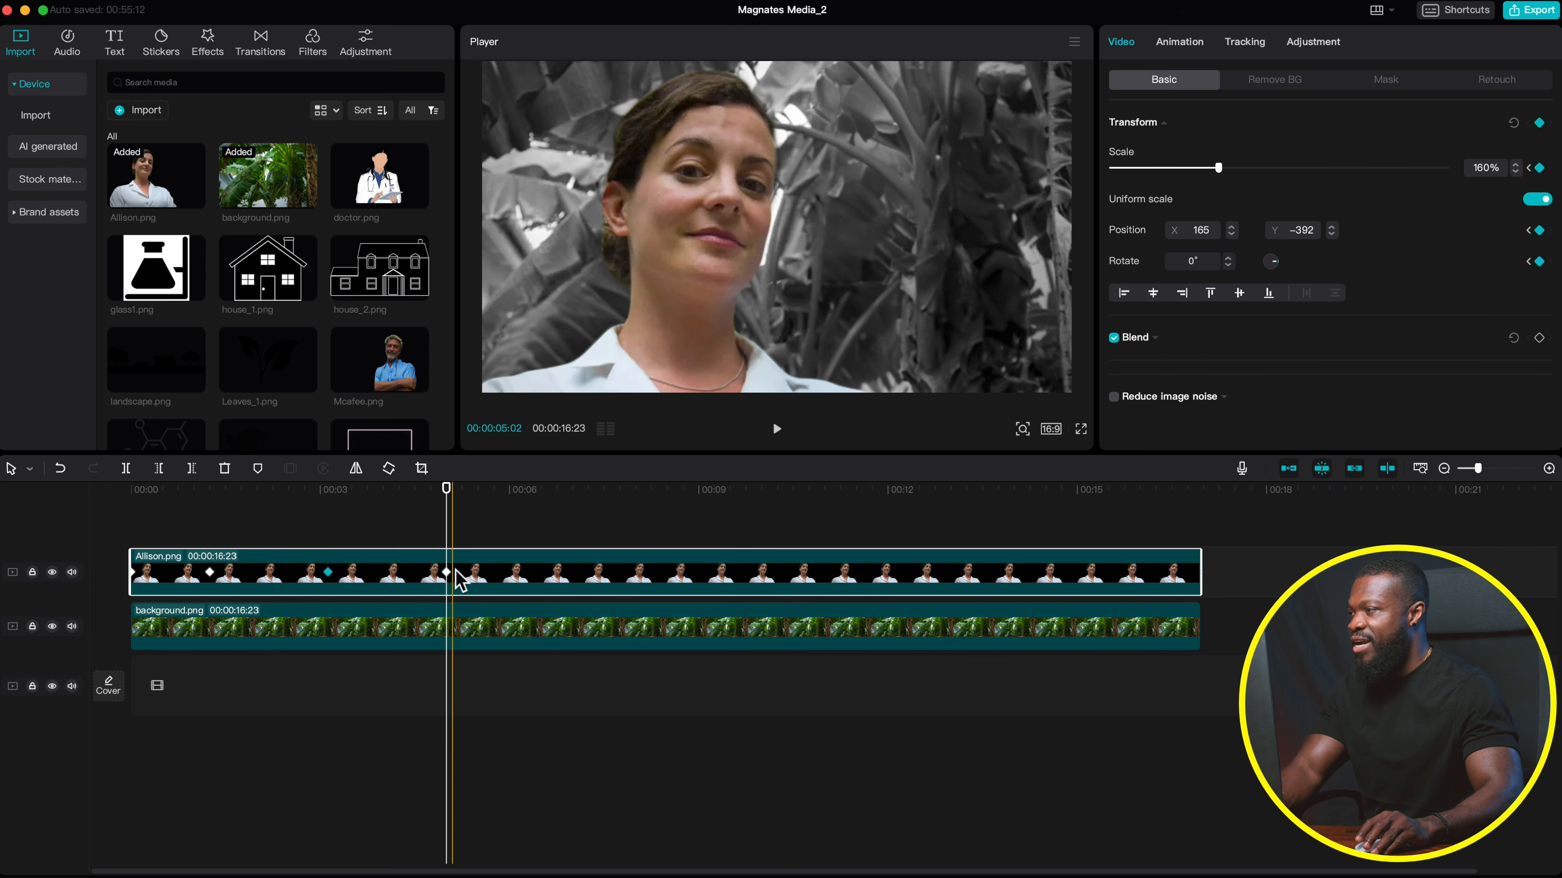
drag(709, 285, 1055, 295)
drag(1222, 169, 1230, 166)
drag(983, 233, 995, 237)
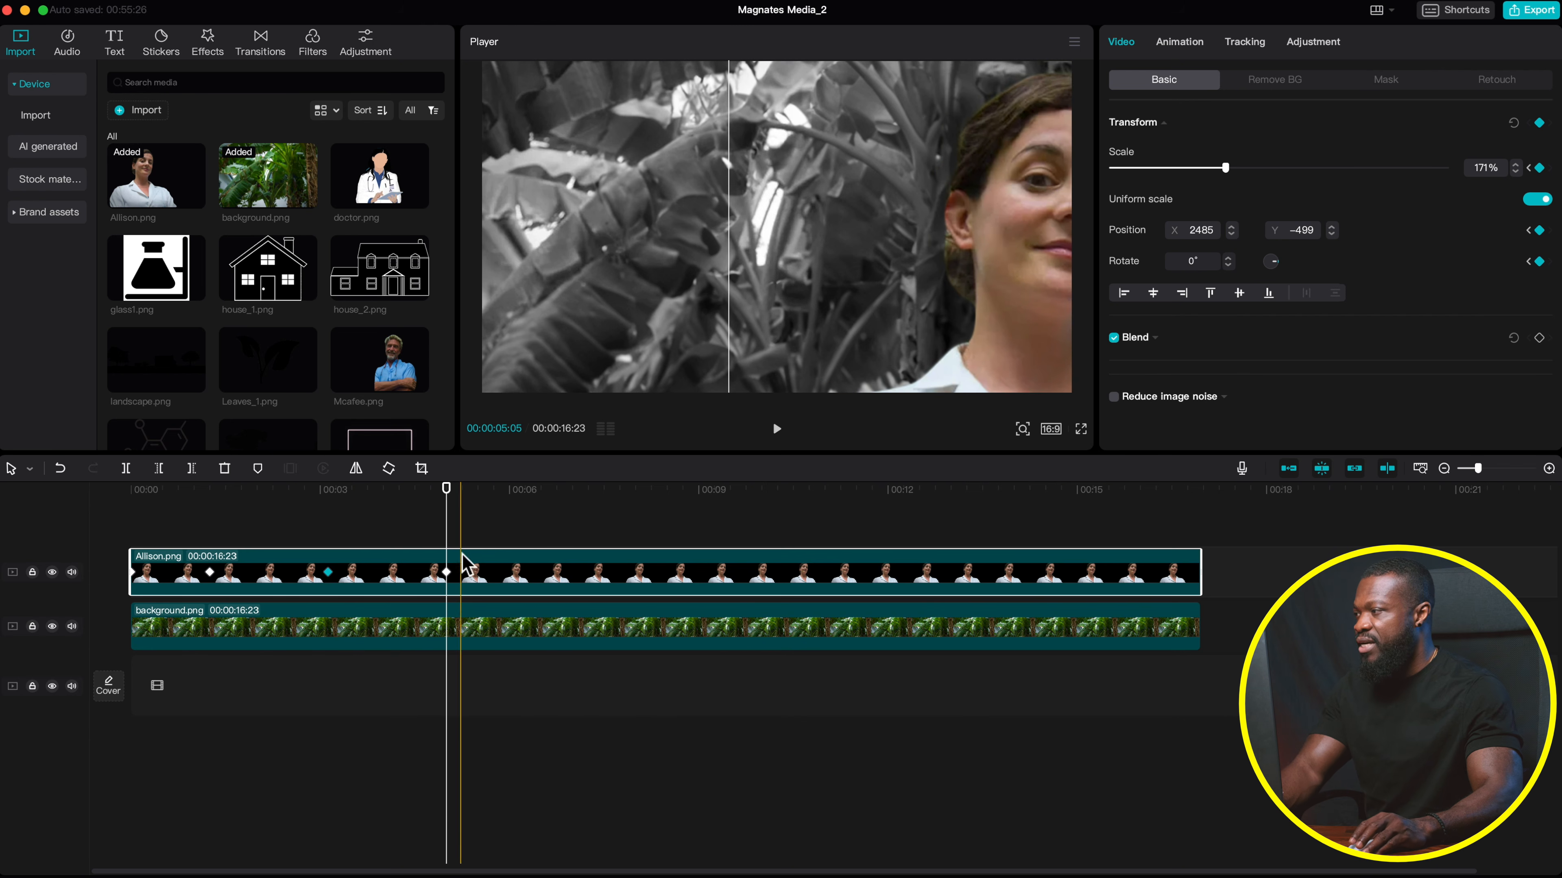
- Add a keyframe near 10:19 scaling Allison to 177% and nudging her further right
click(329, 532)
click(340, 576)
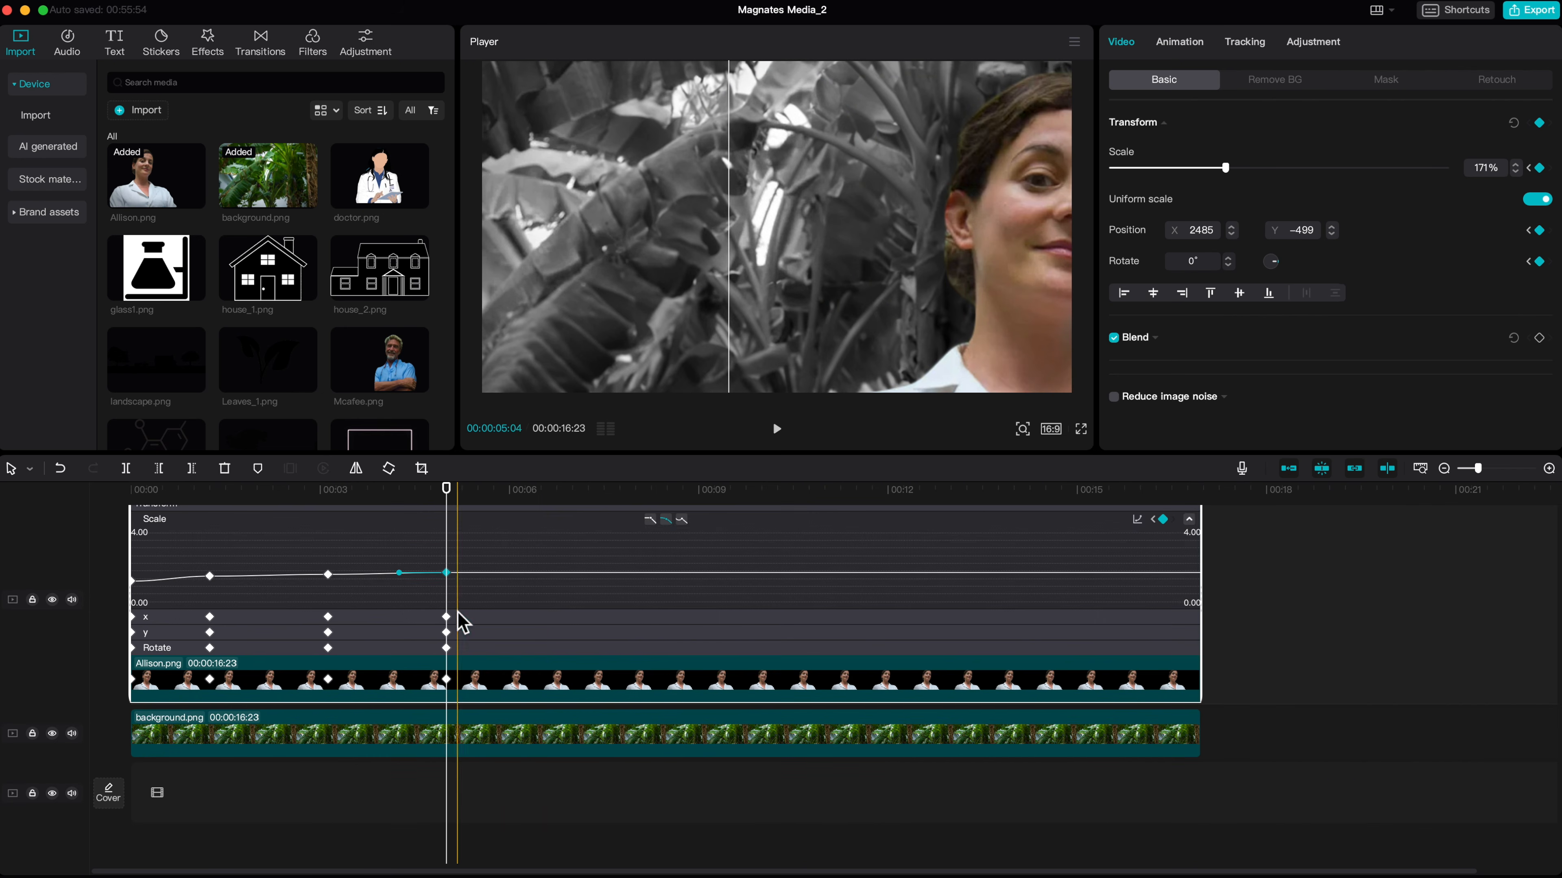
click(458, 618)
click(464, 631)
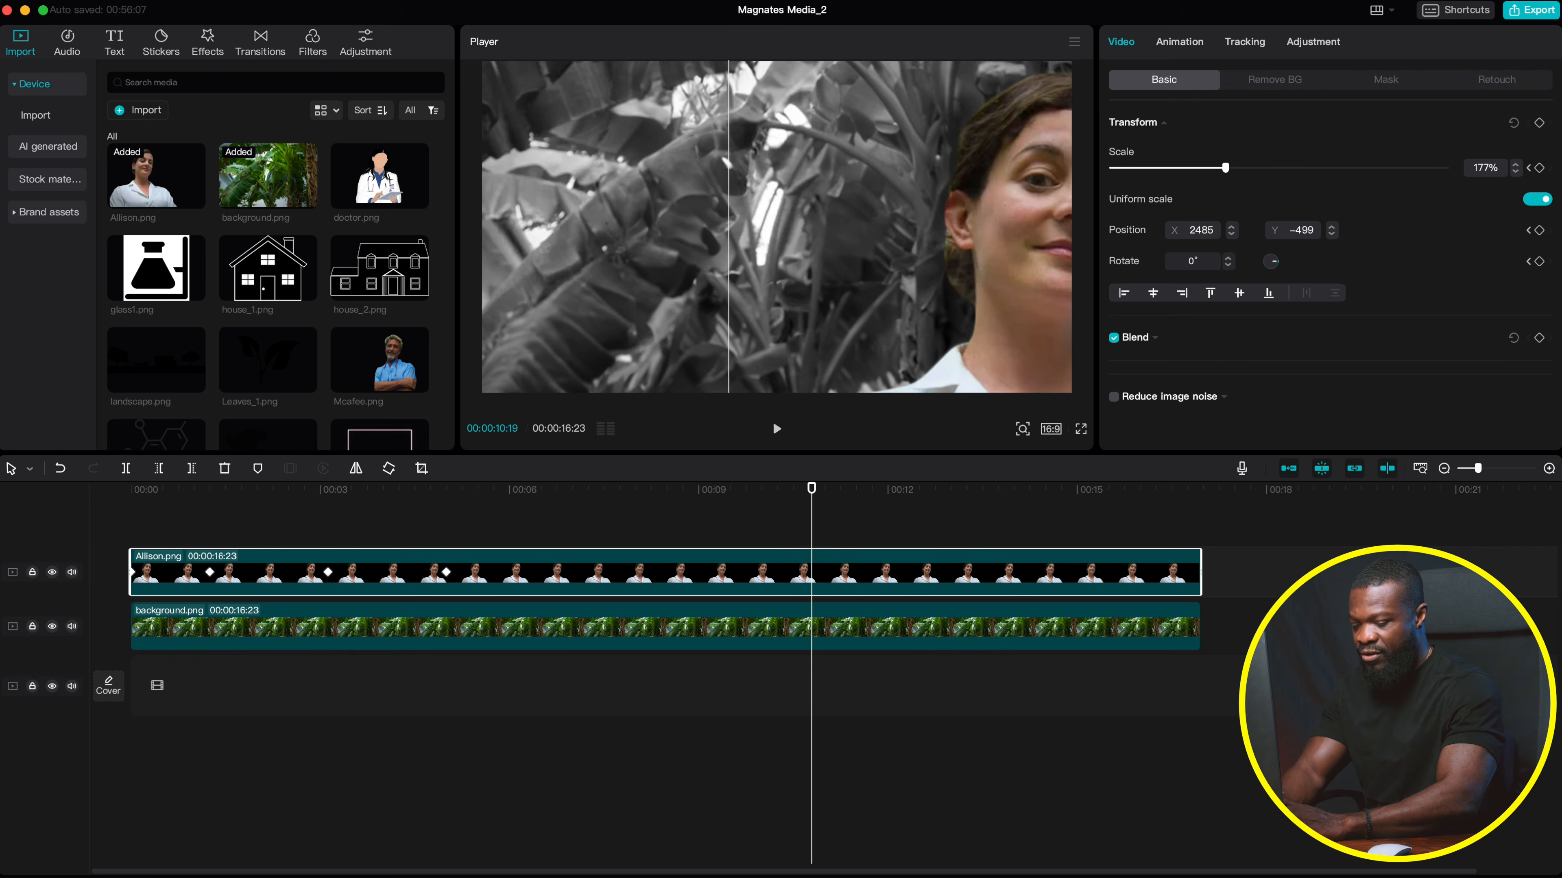
click(1012, 176)
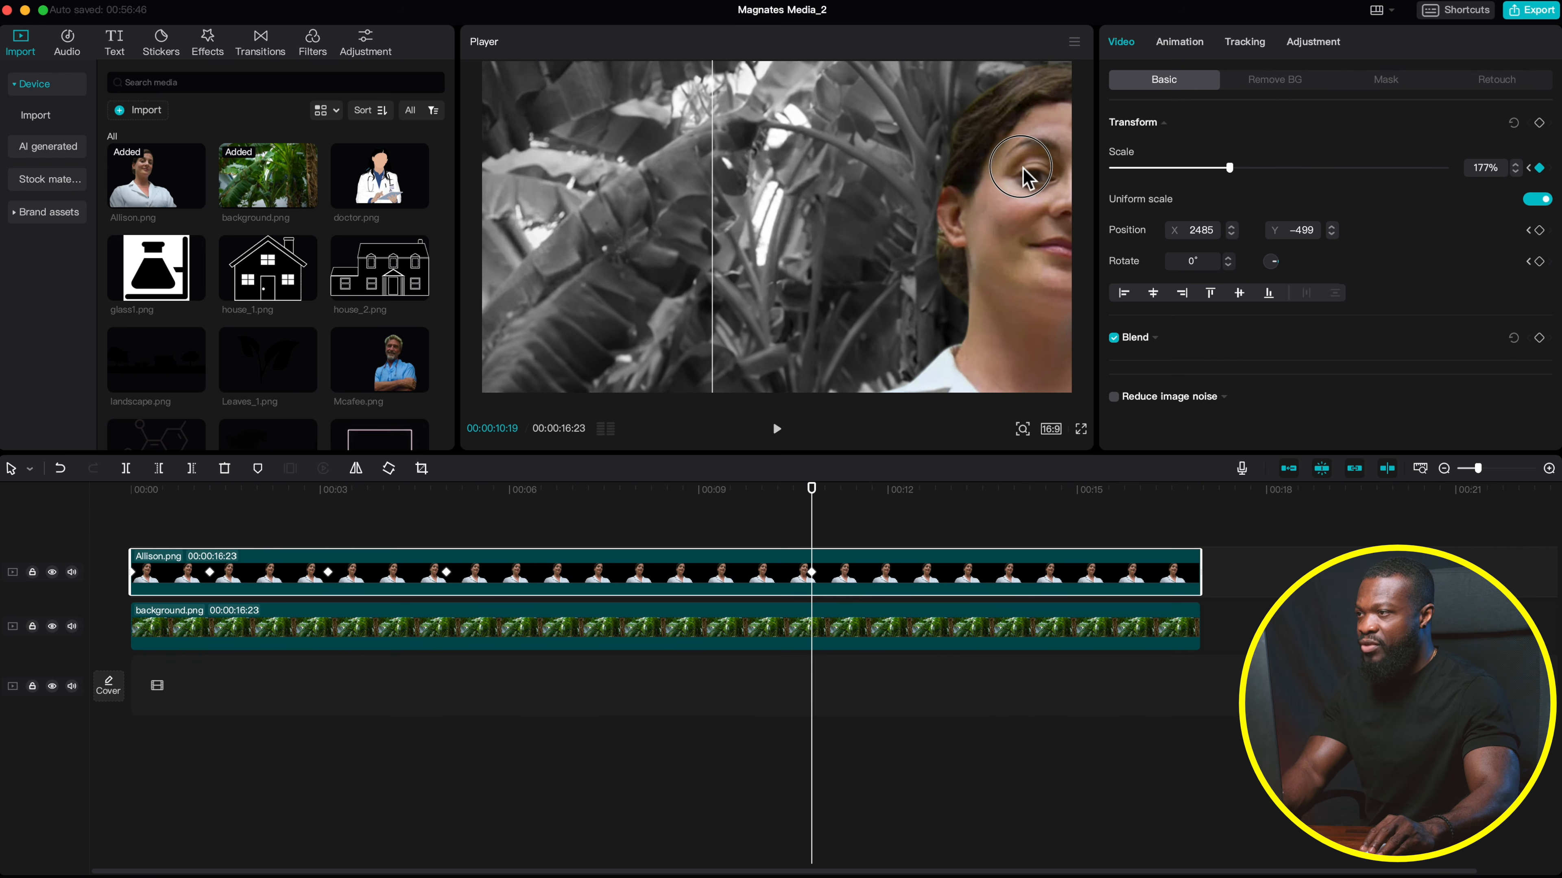
drag(1022, 167, 1026, 167)
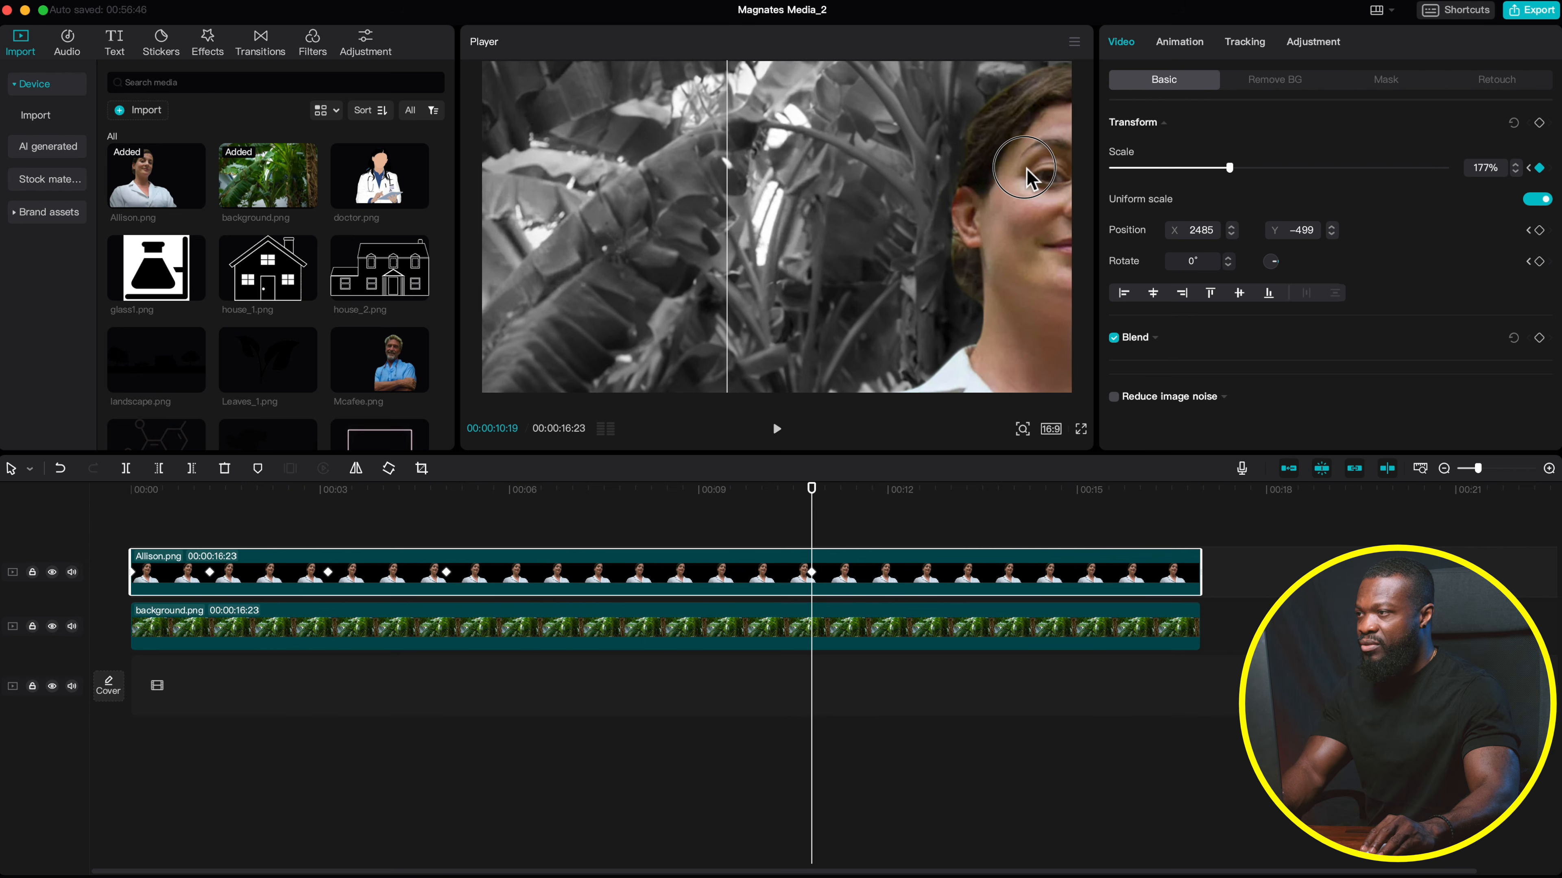
- Set Allison's 10-second keyframe X to 2600, then preview and step forward ten frames
click(815, 584)
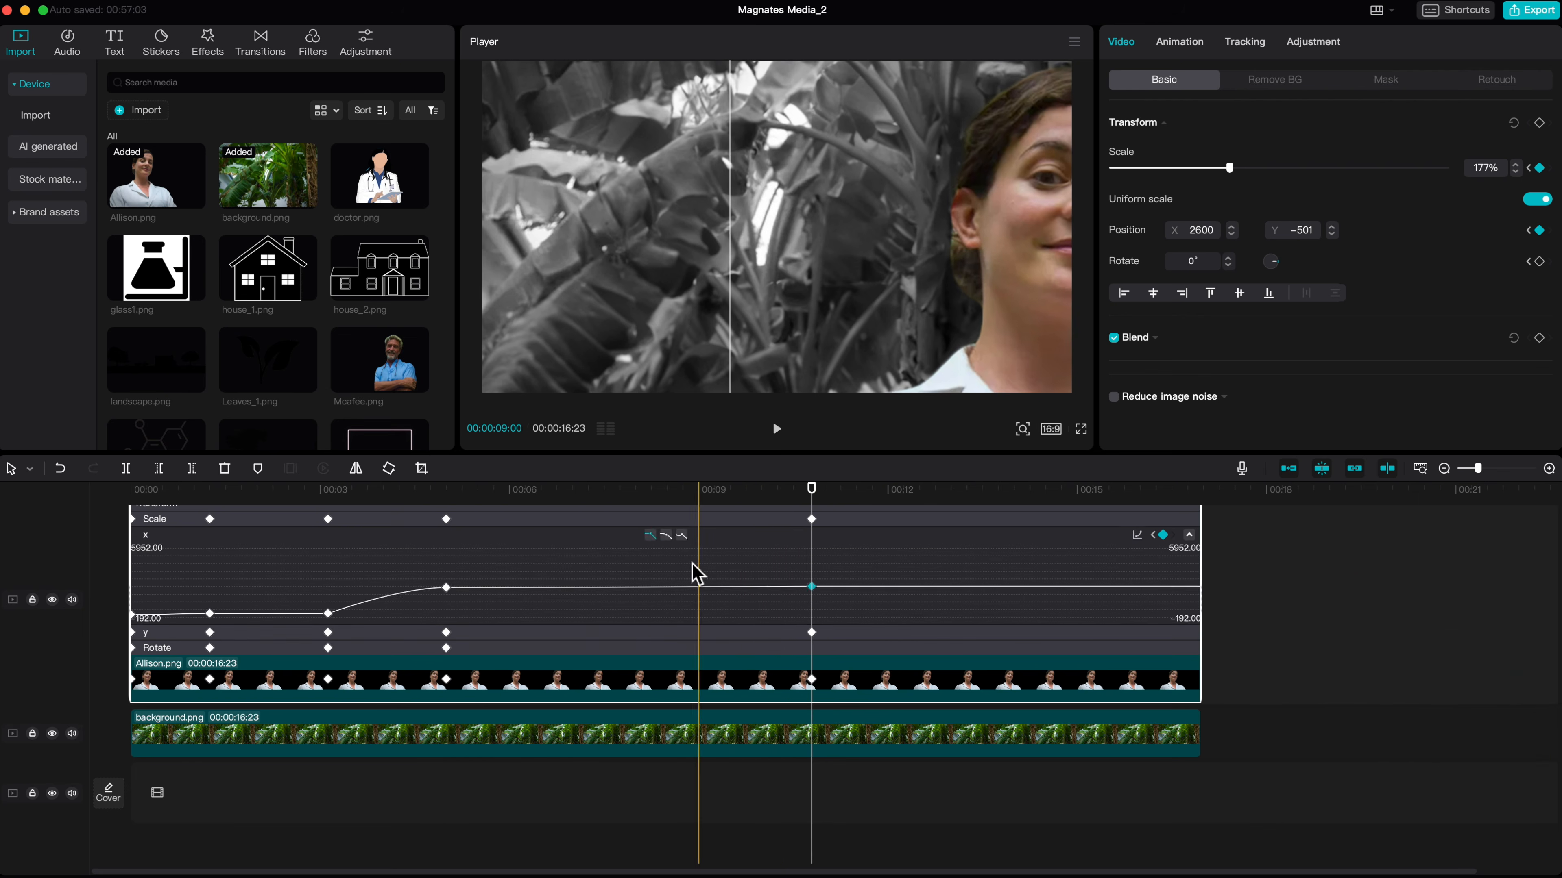
double_click(813, 695)
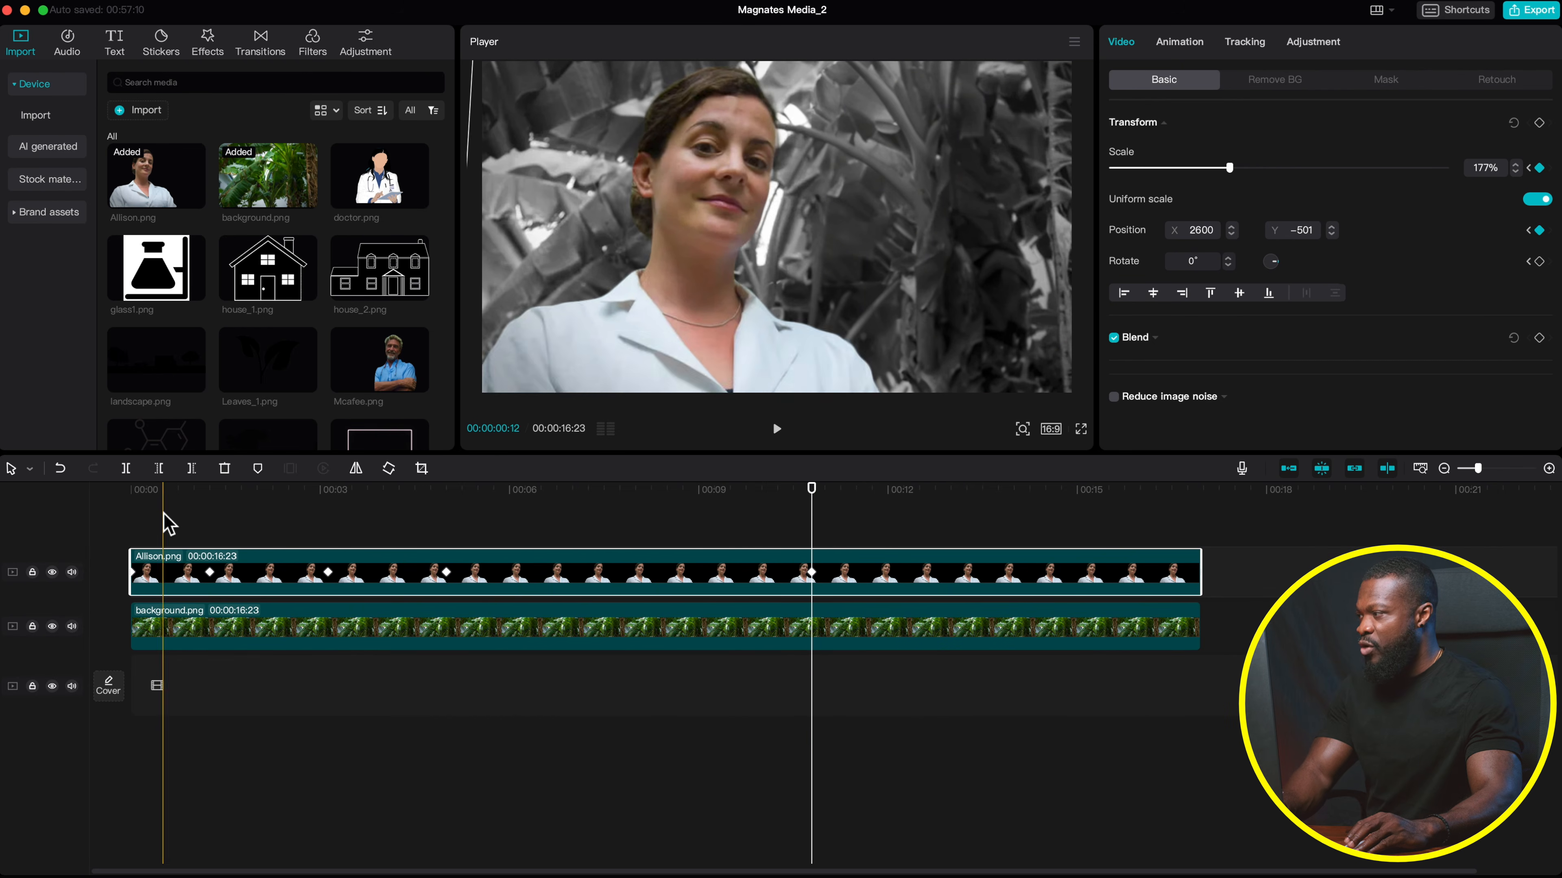
key(space)
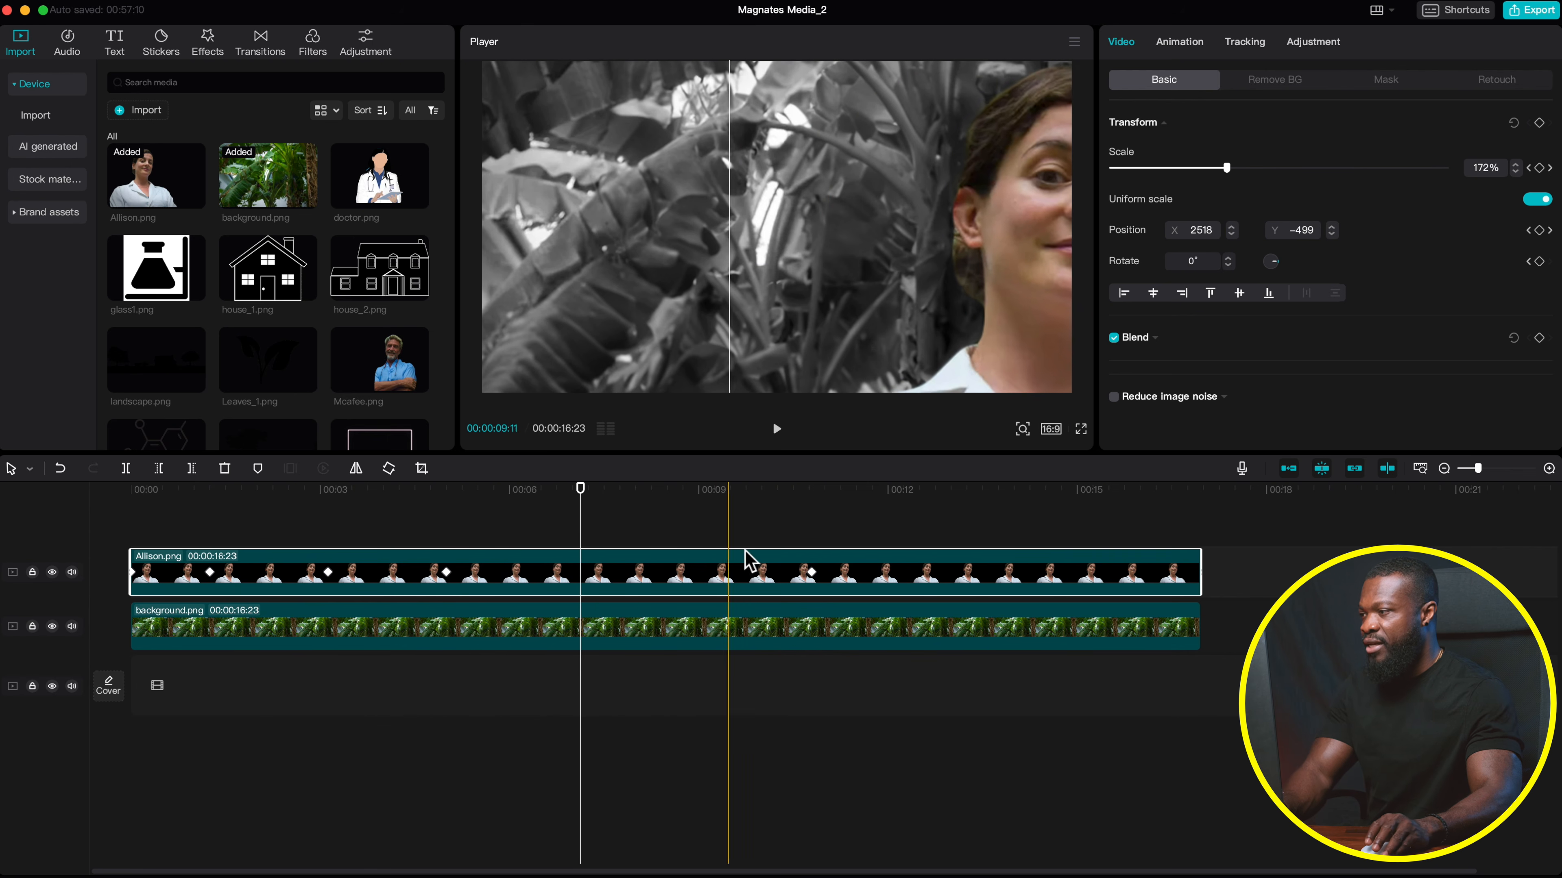
click(812, 540)
click(817, 585)
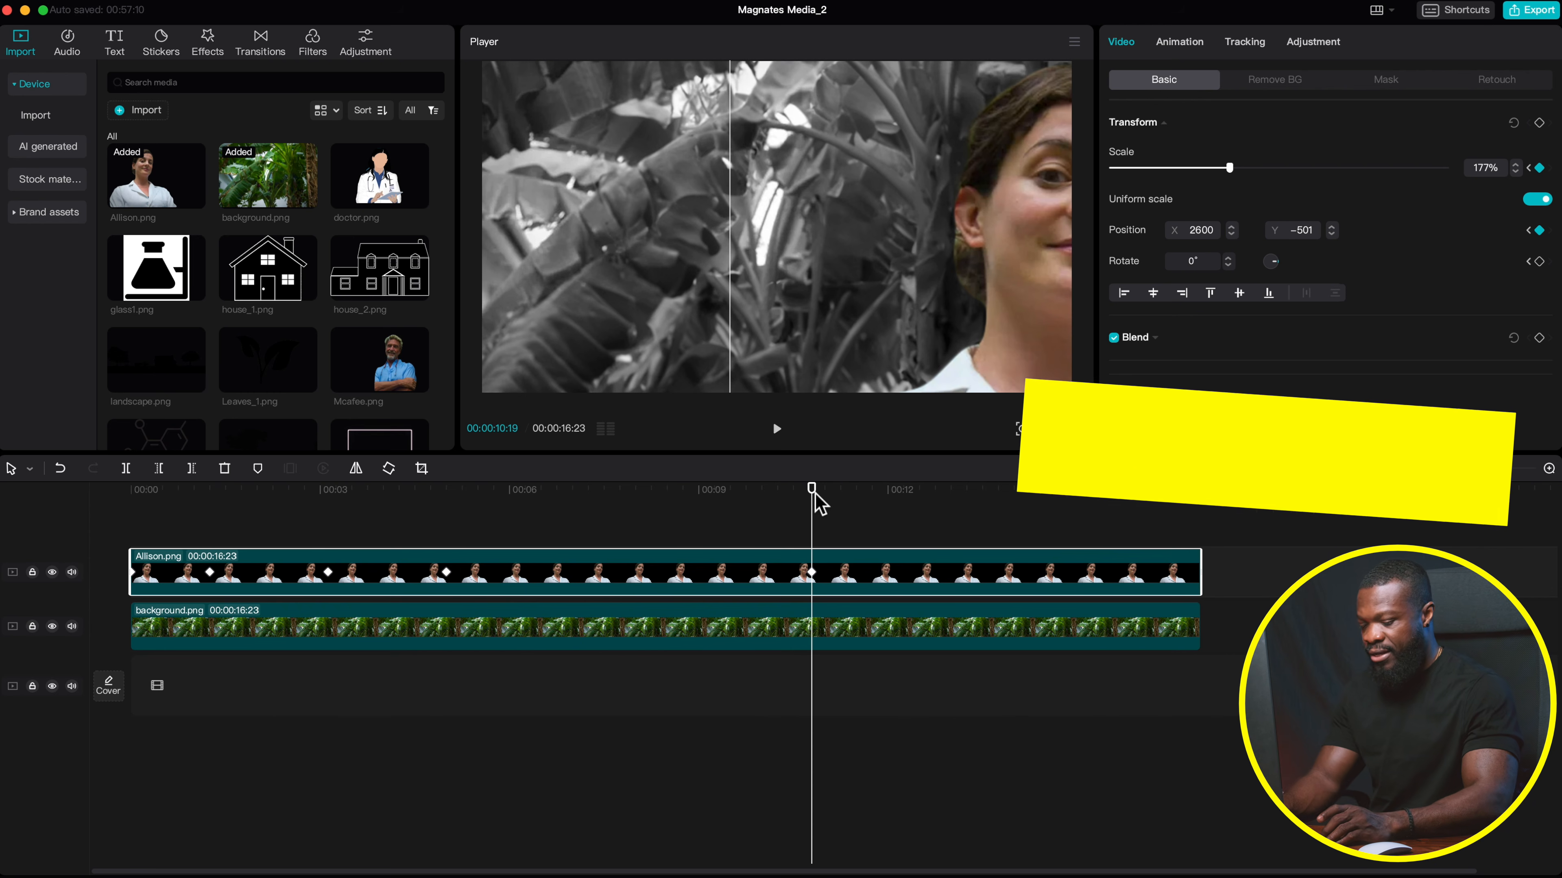
key(shift+Right)
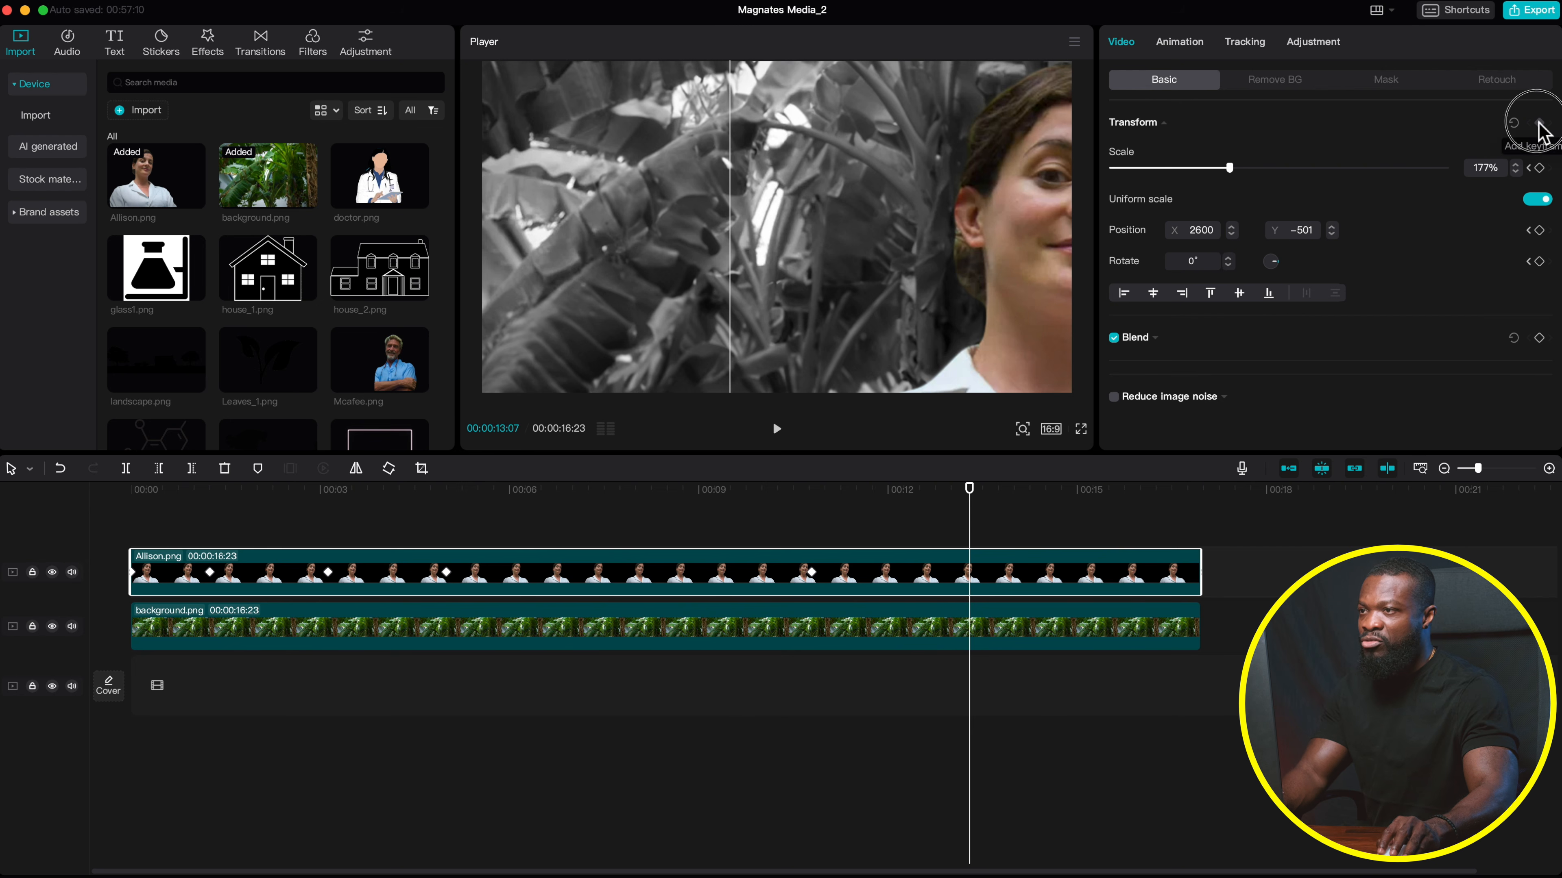
- At 13:07, bring Allison back to the frame centre at 150% scale
drag(1033, 196, 727, 197)
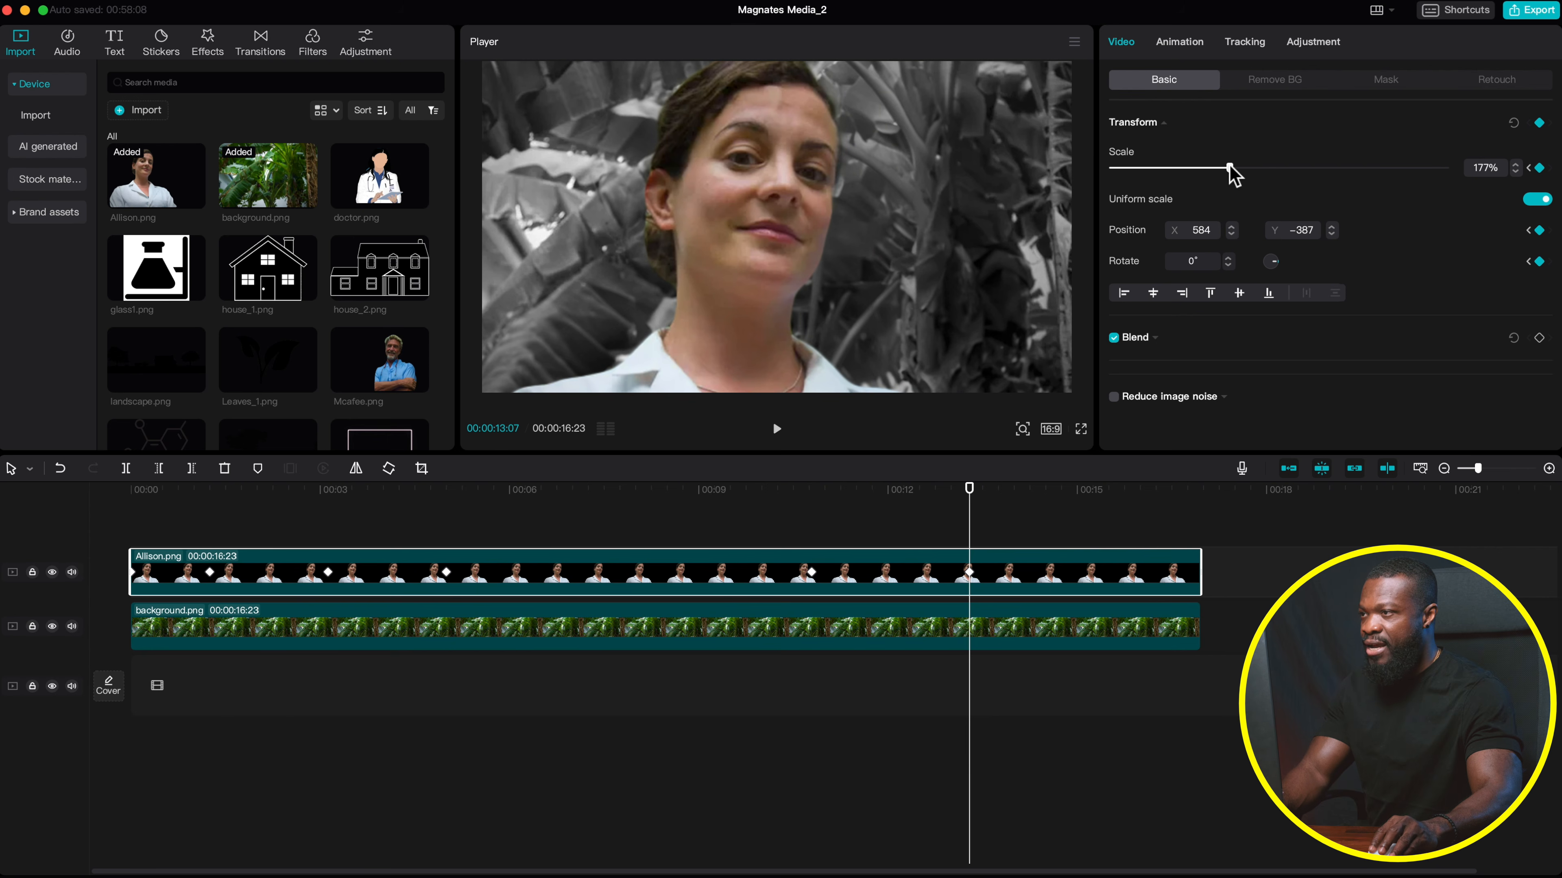
drag(1231, 168, 1212, 167)
drag(847, 230, 823, 217)
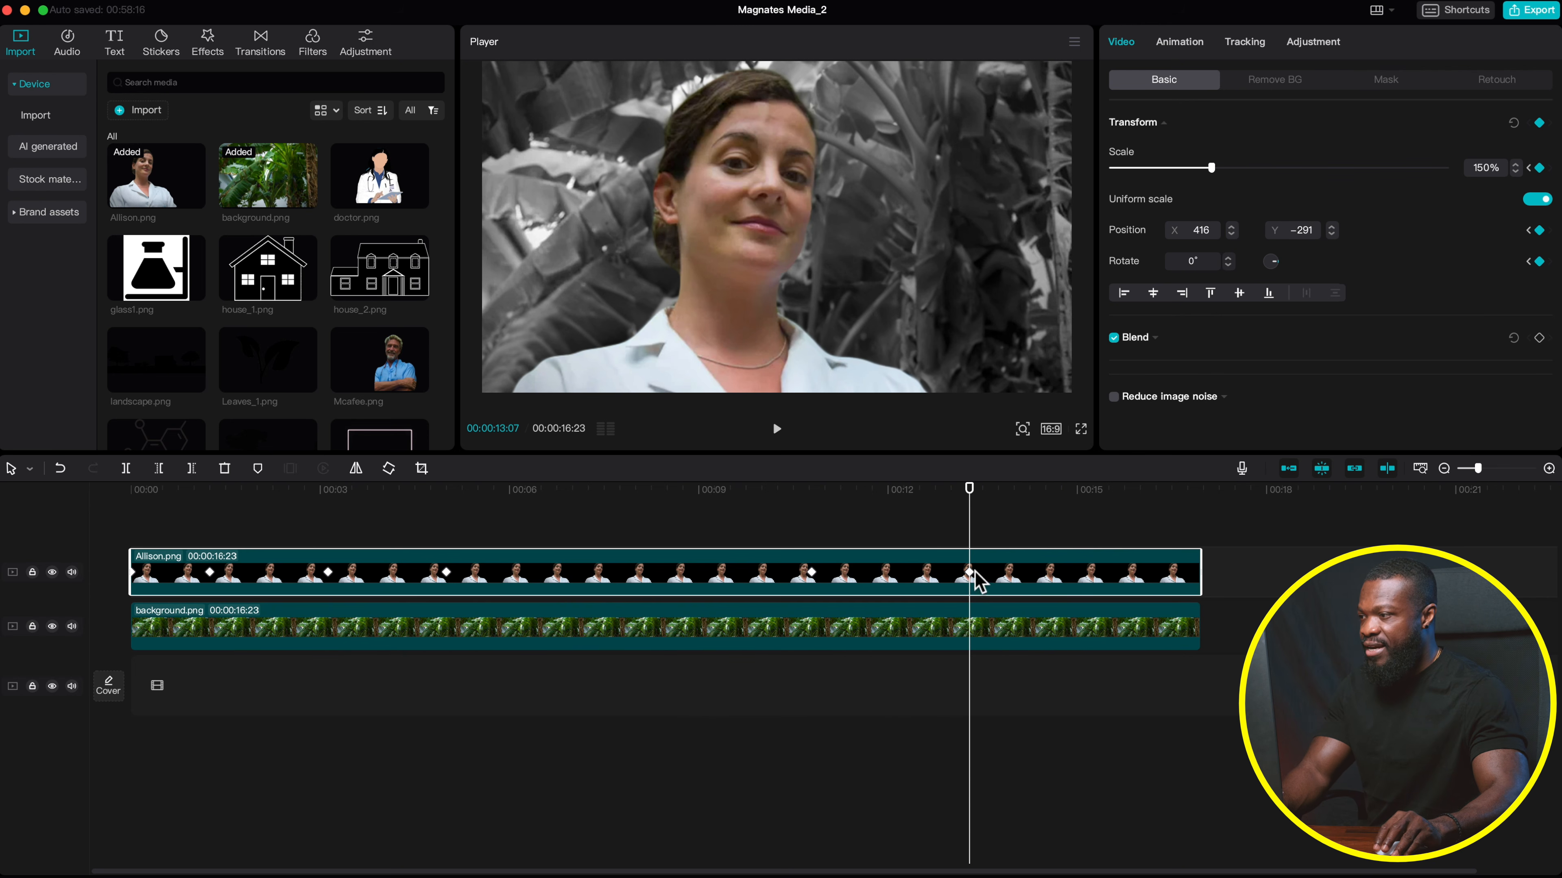
- At 15:19, move Allison left to −824, −328 and enlarge her to 173%
key(shift+Right)
key(shift+Right)
key(shift+Right)
key(shift+Right)
key(shift+Right)
key(shift+Right)
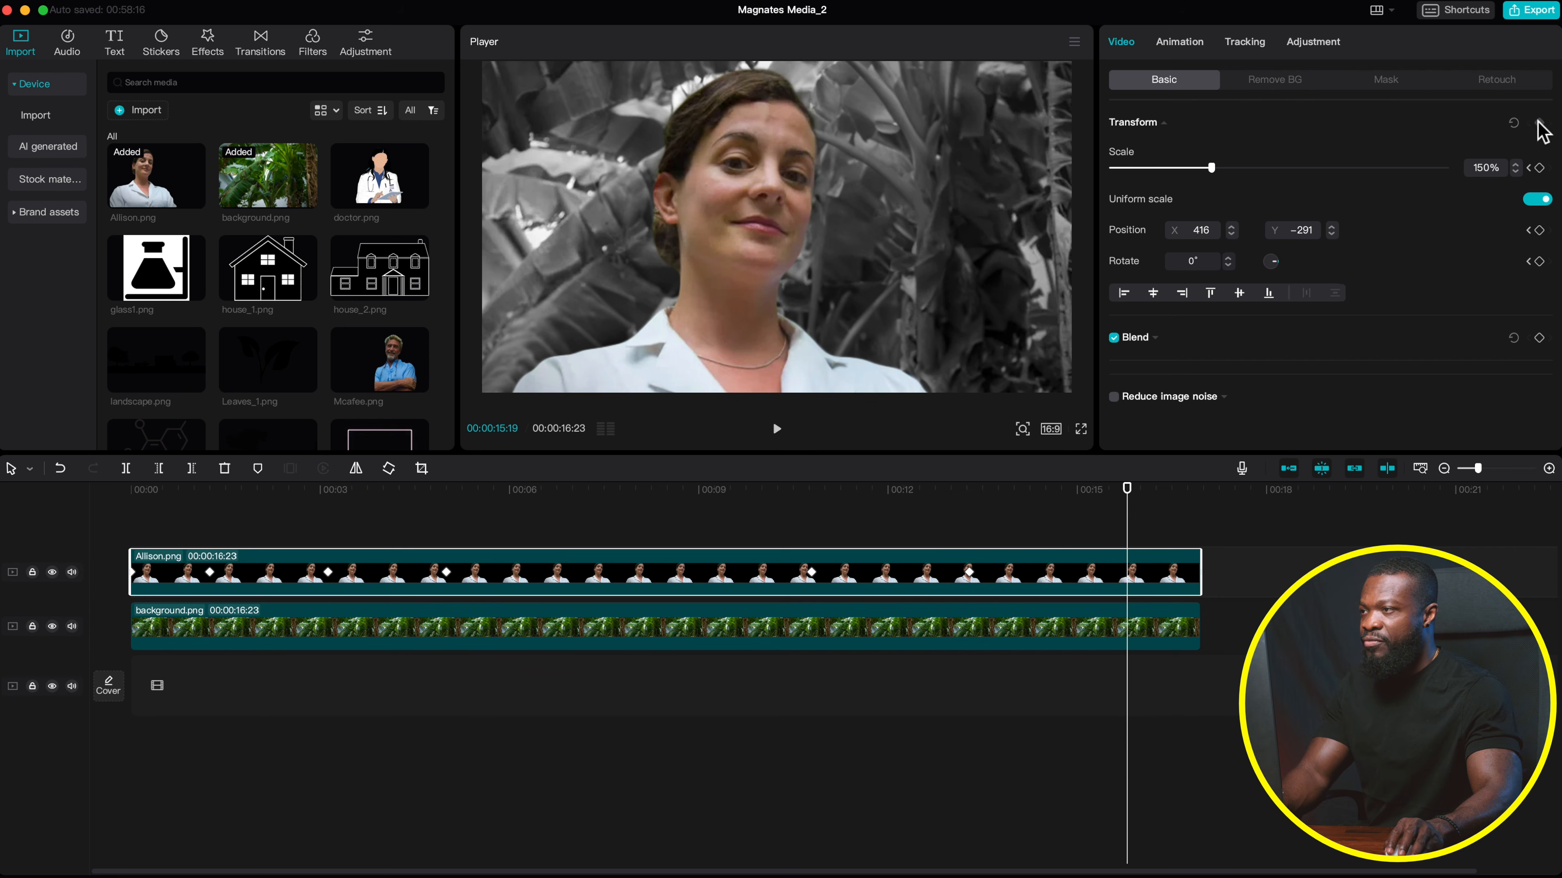
drag(722, 213, 539, 224)
drag(1211, 167, 1227, 167)
drag(707, 206, 758, 195)
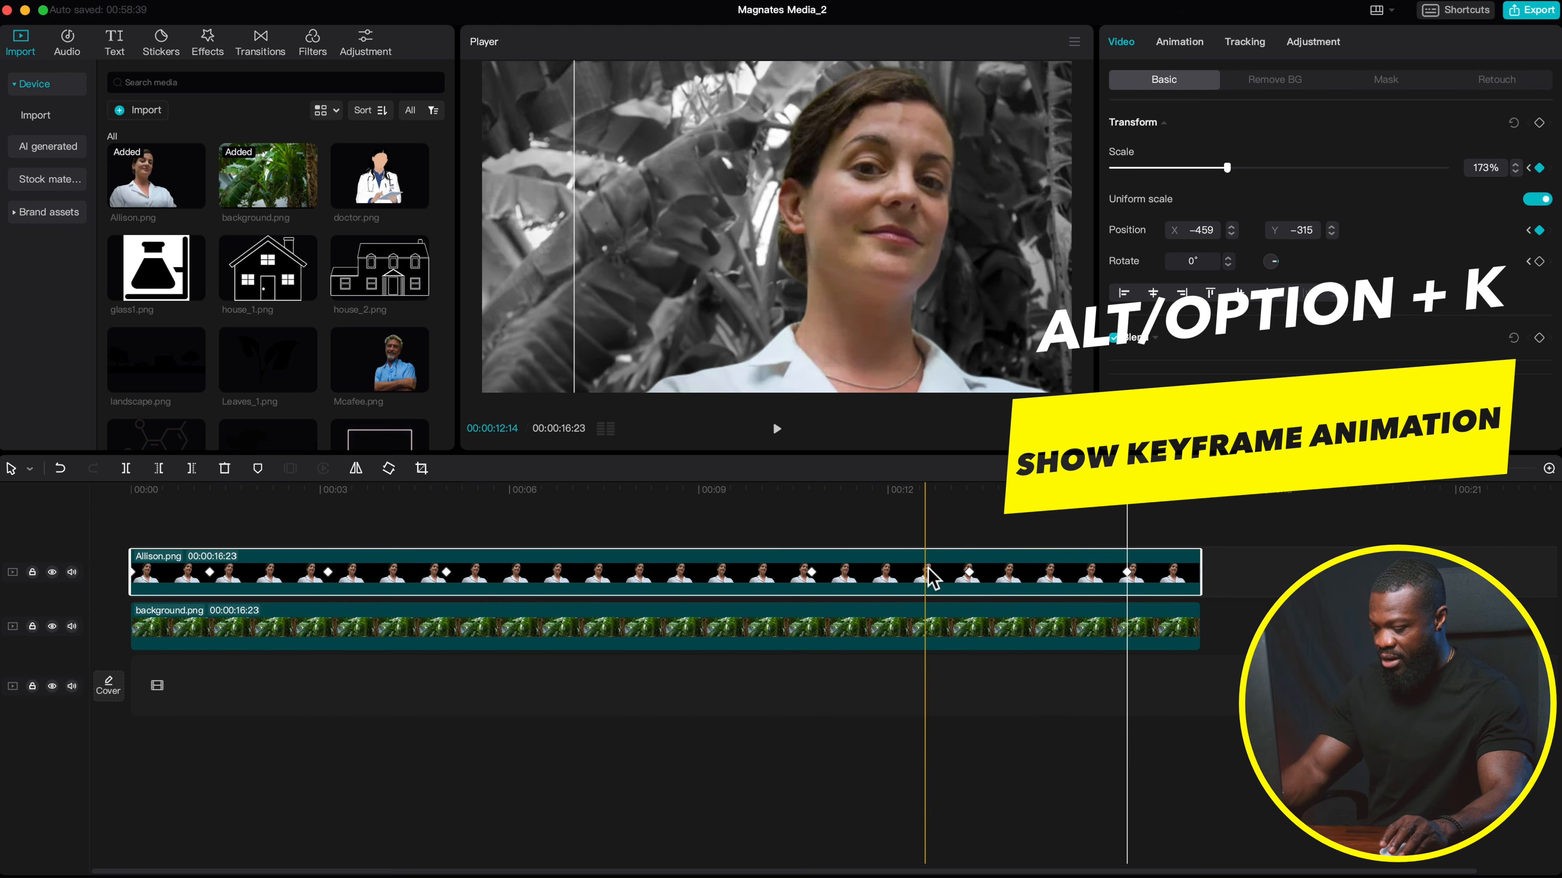
key(alt+k)
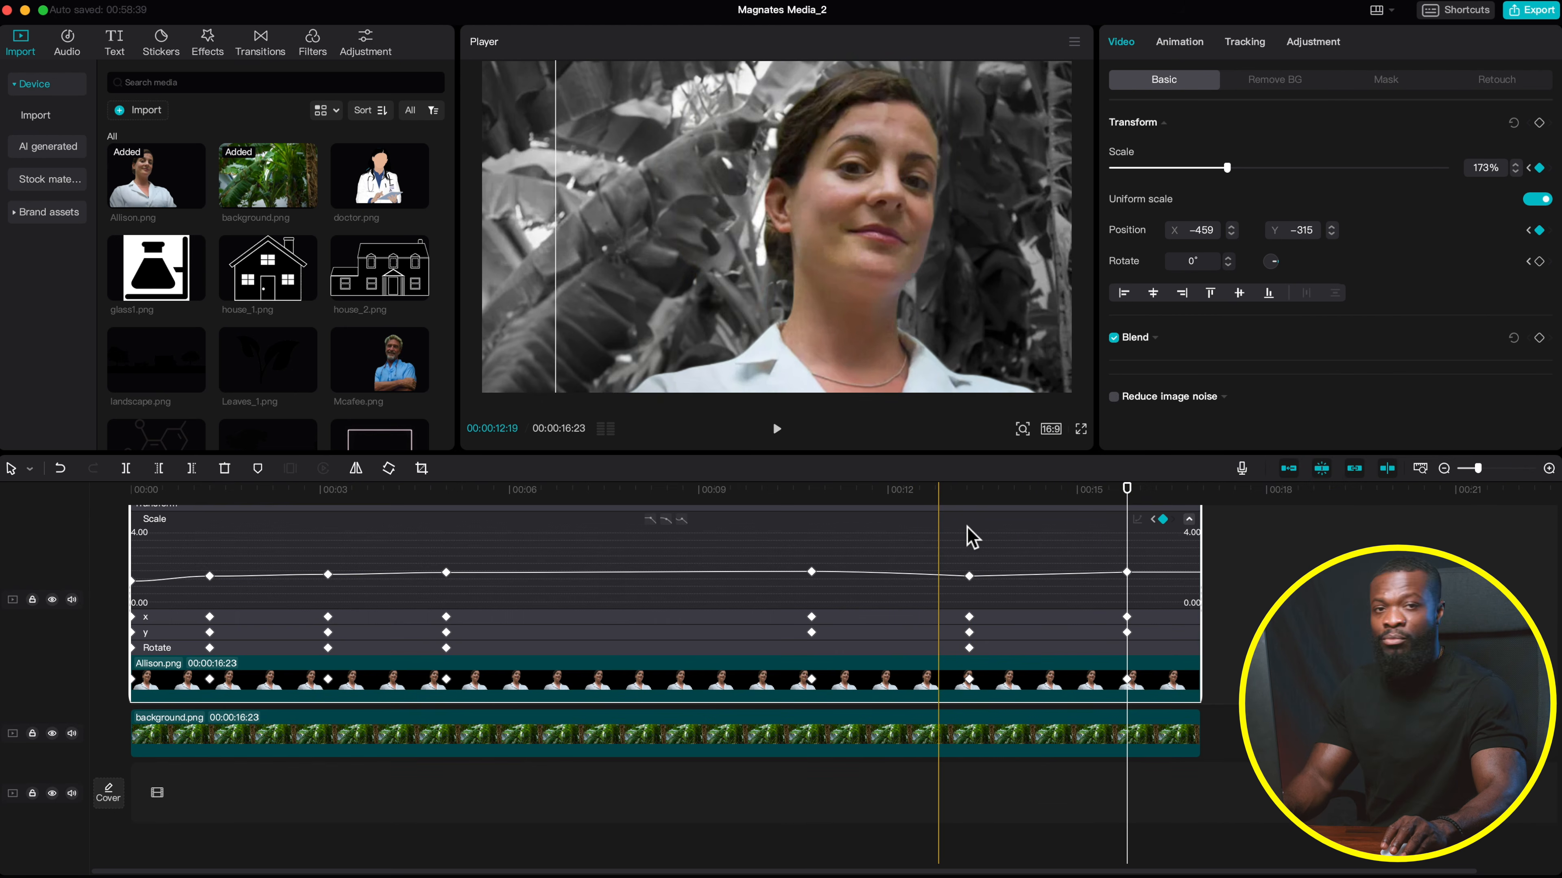
click(969, 576)
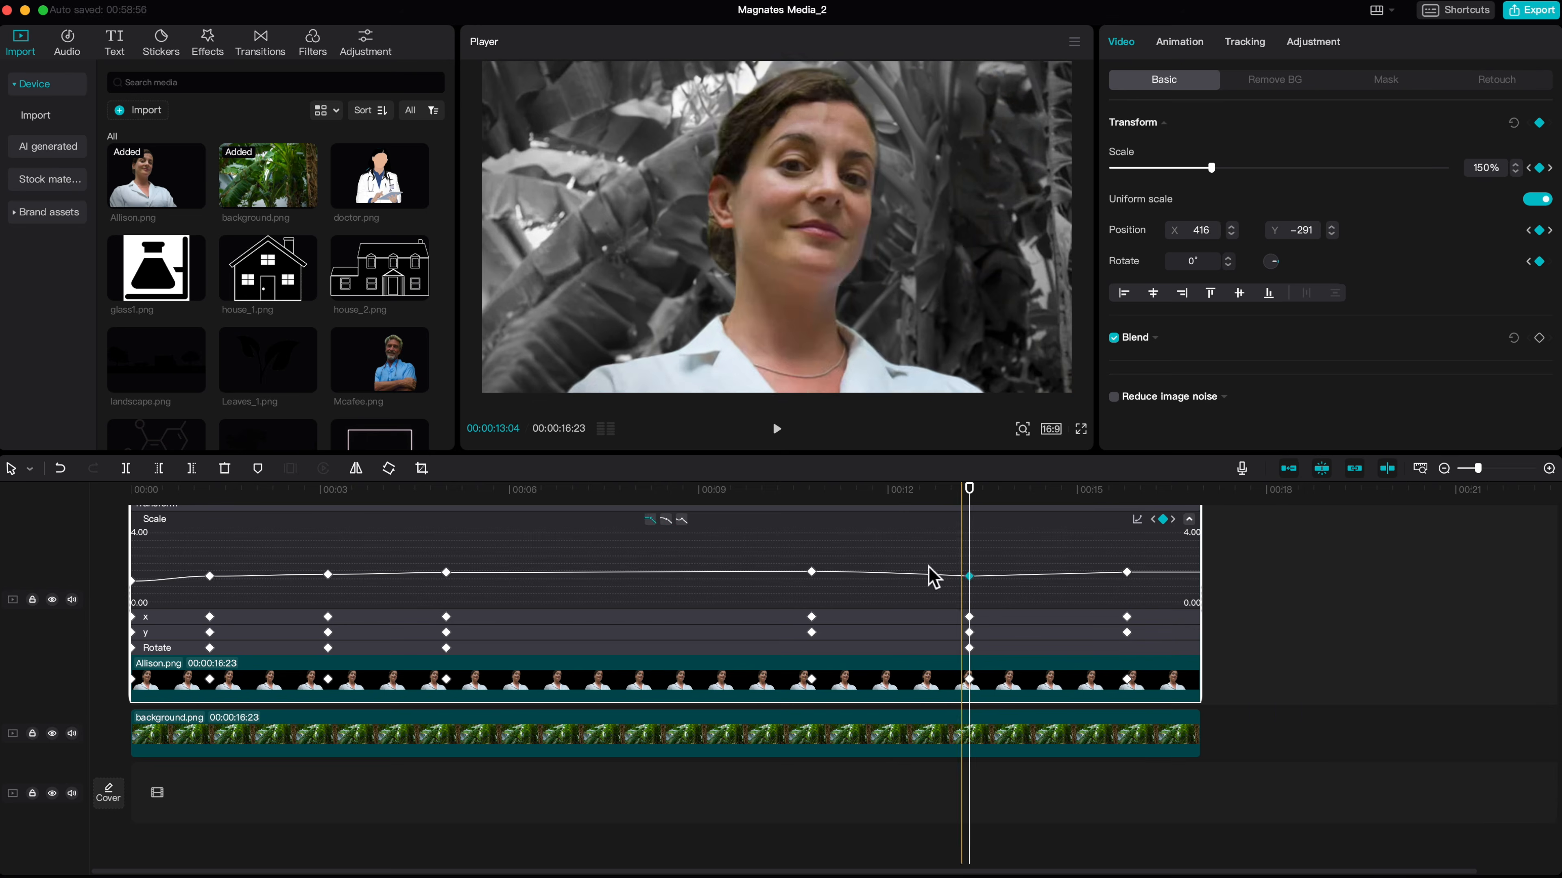
click(1189, 617)
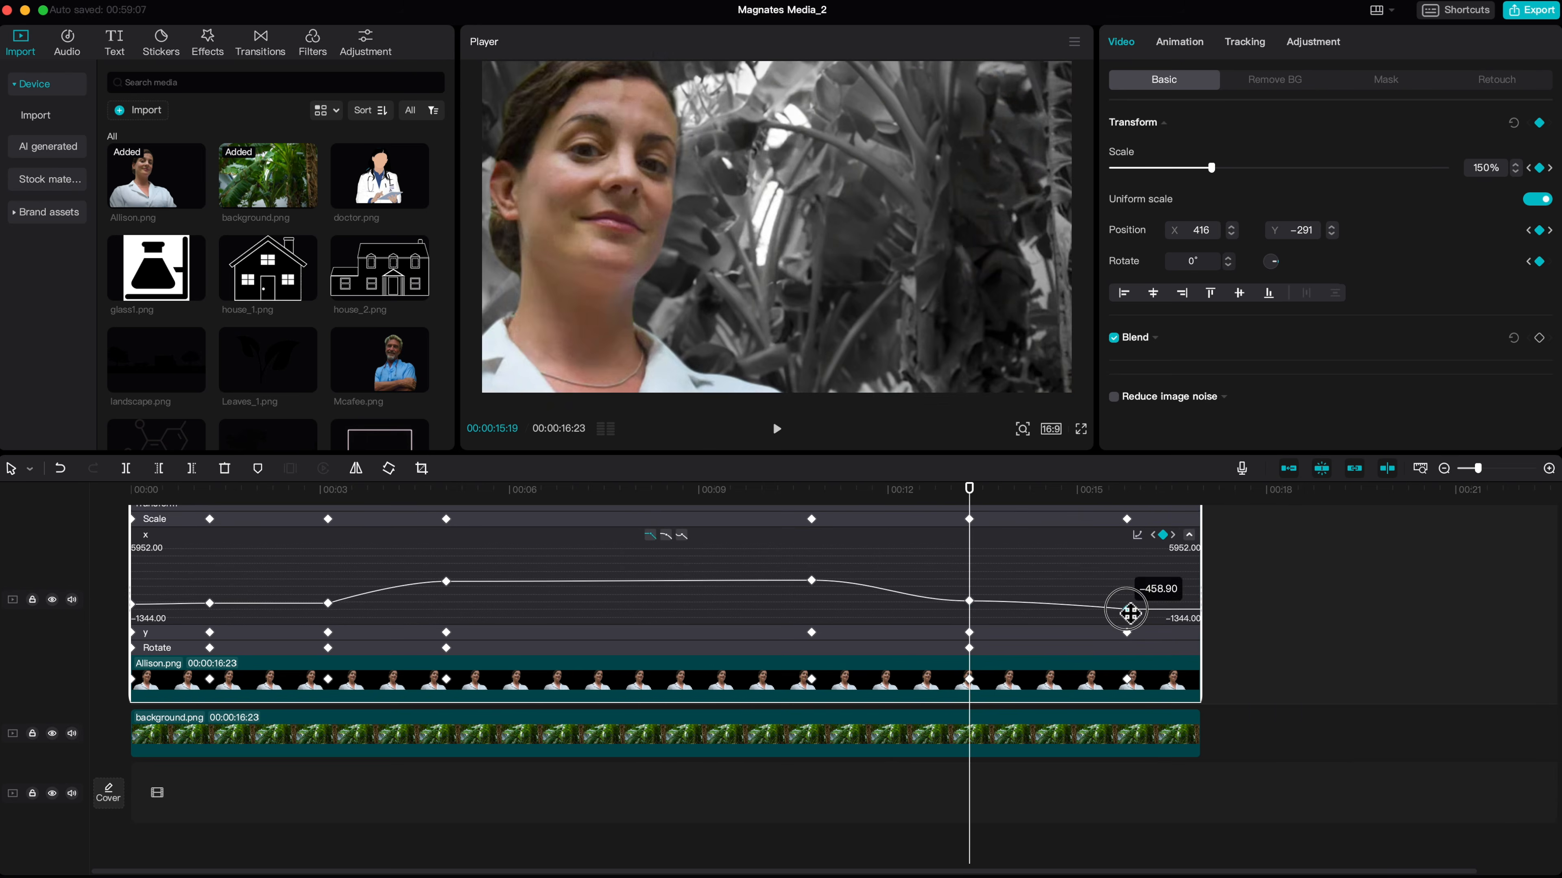
click(1189, 648)
click(969, 614)
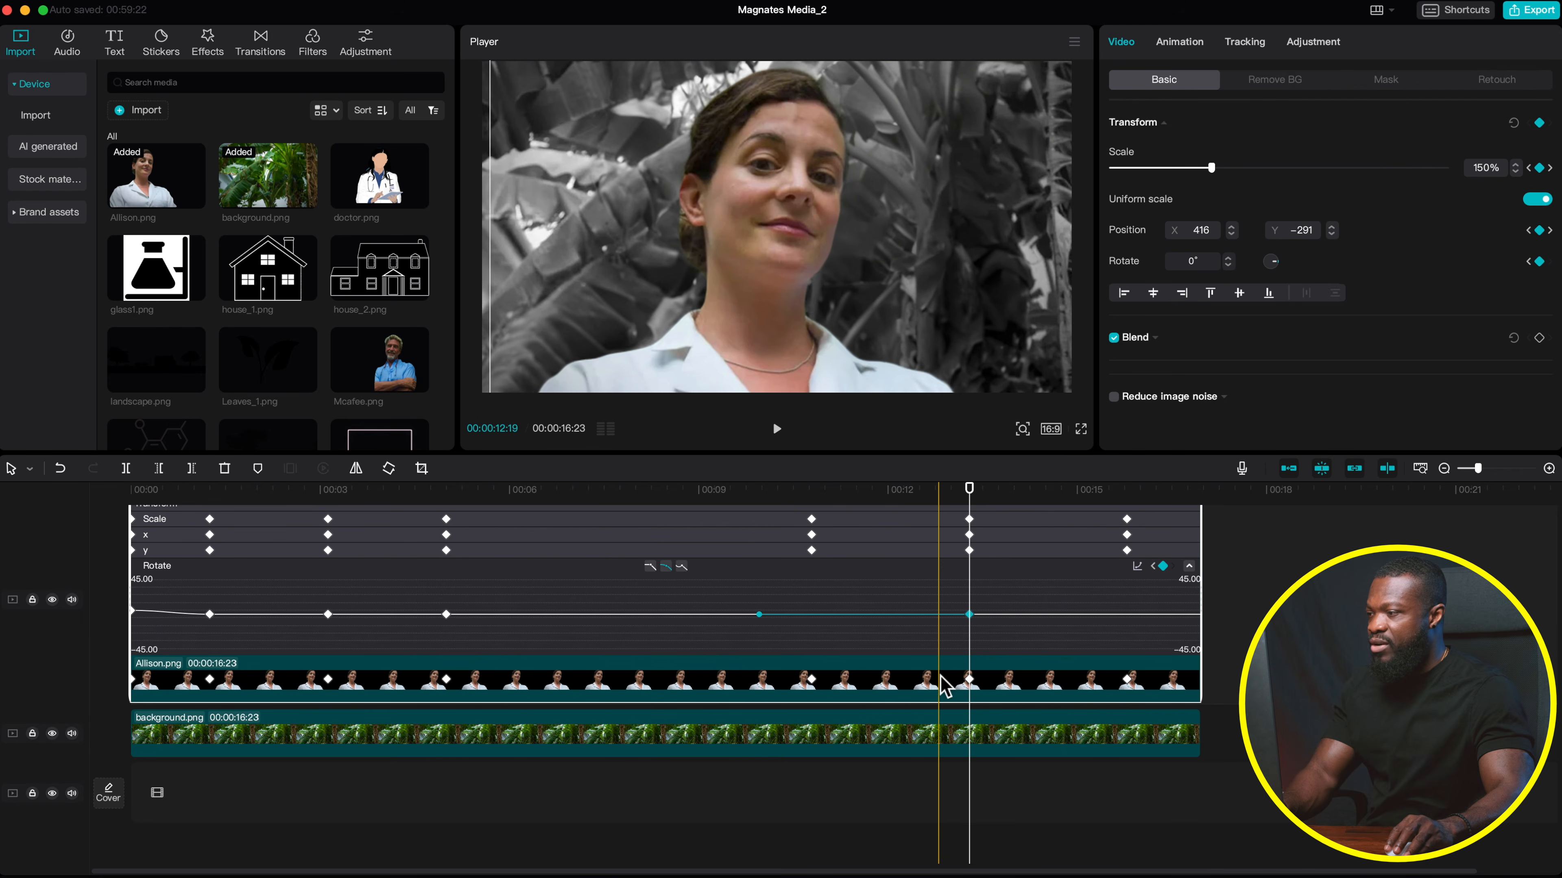
click(965, 686)
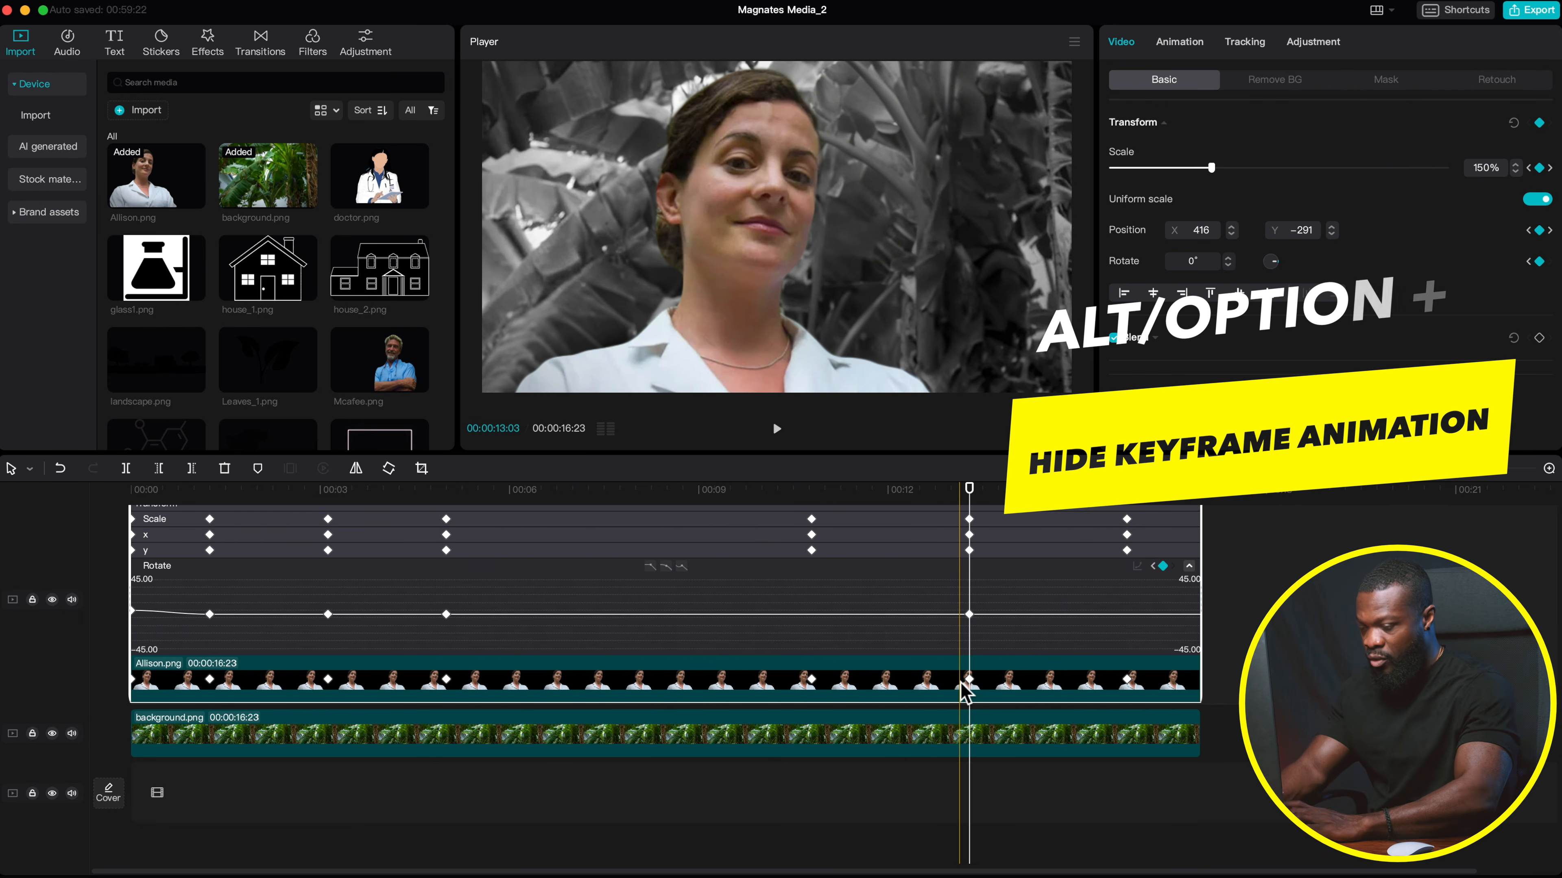
key(alt+k)
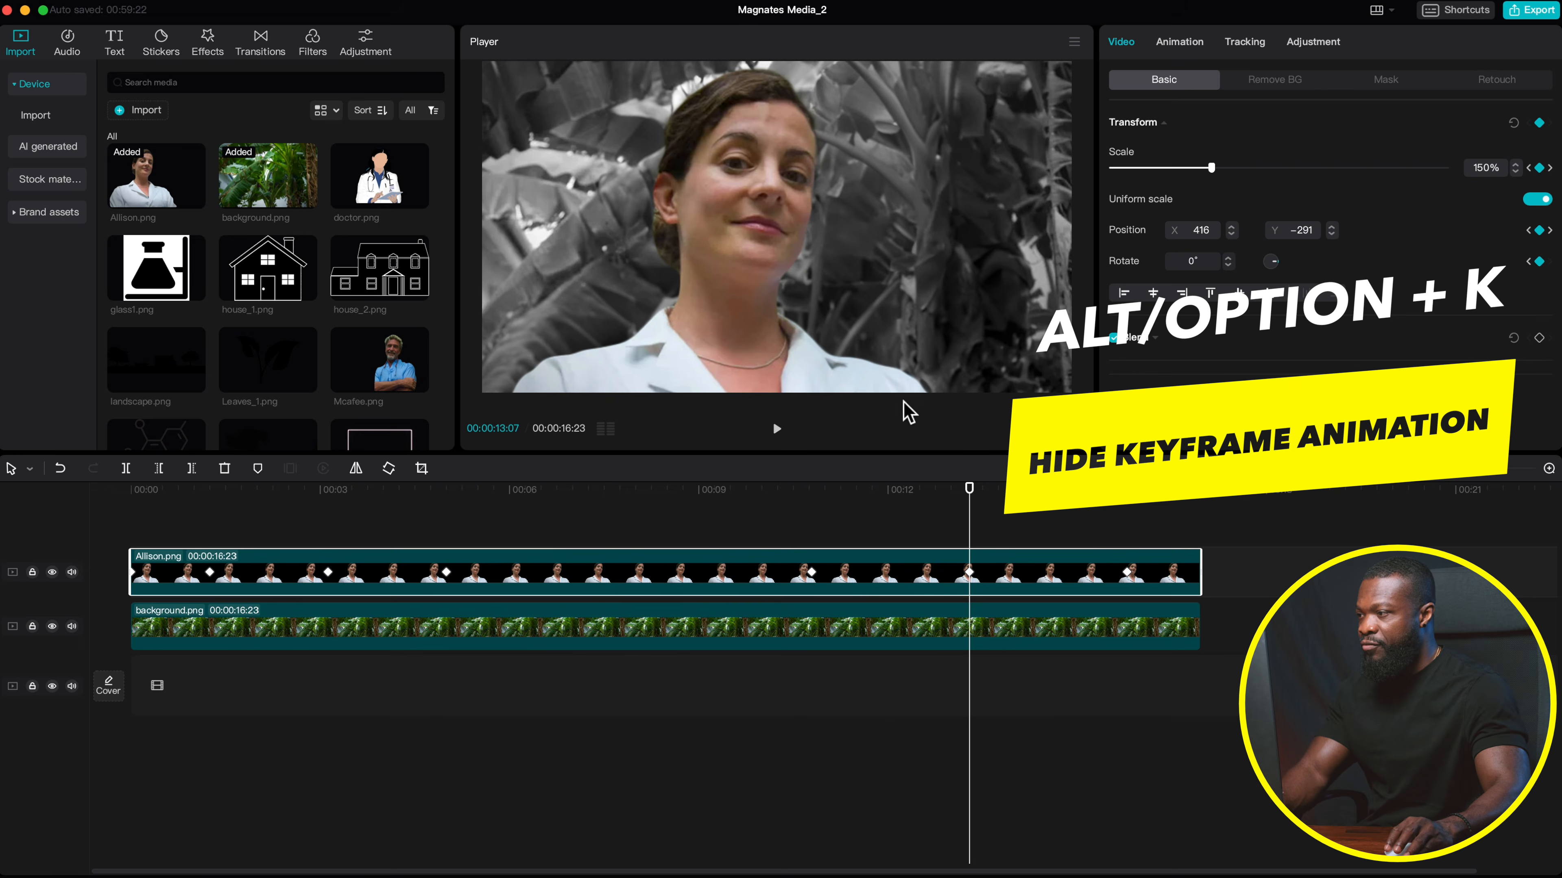
click(741, 514)
key(space)
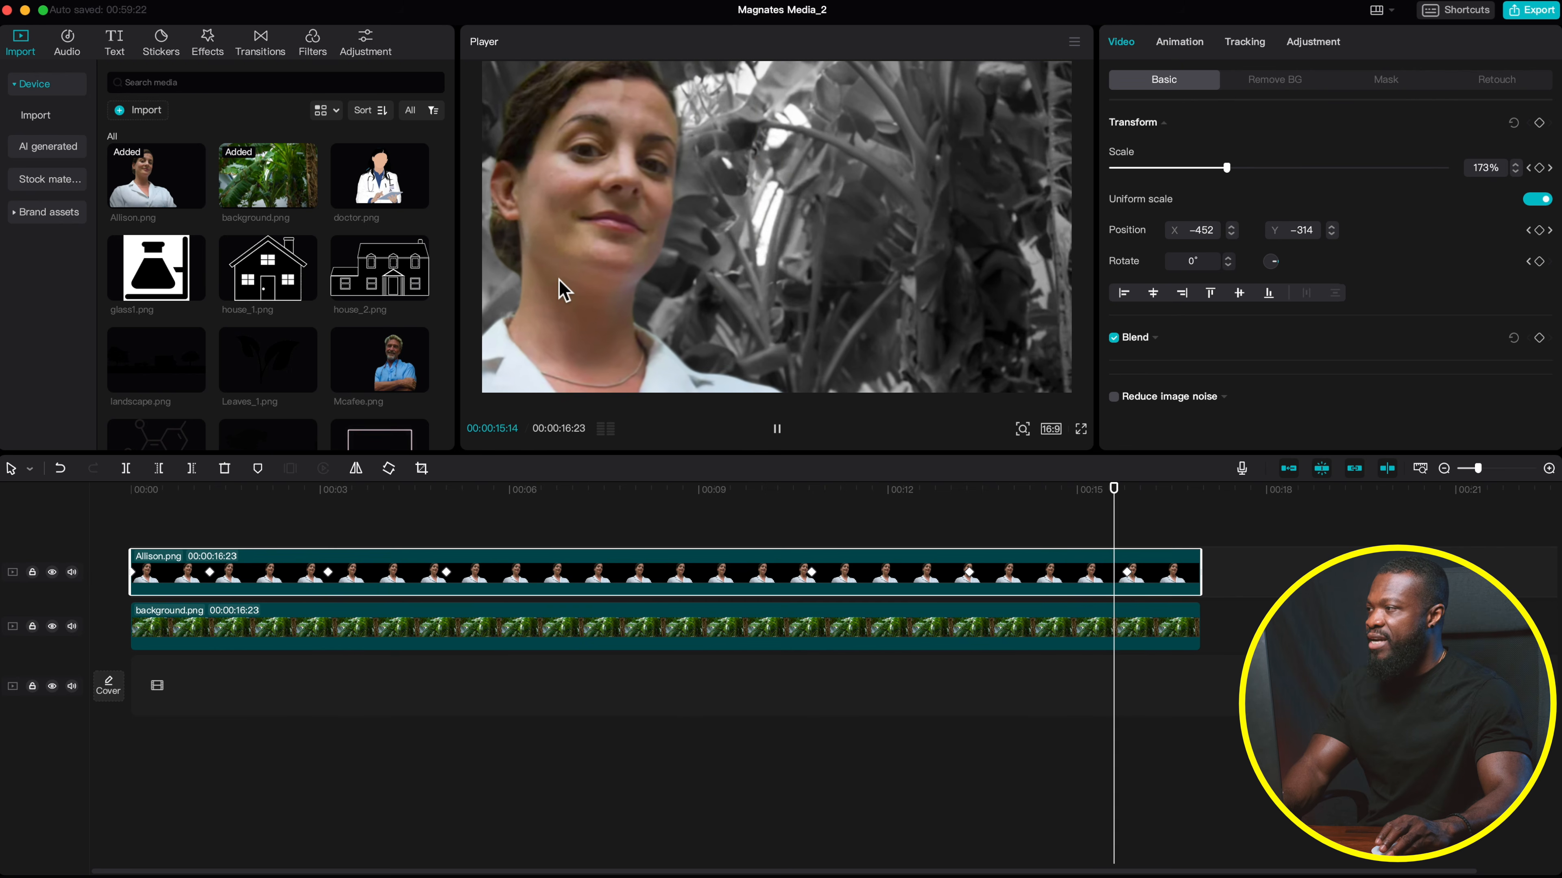
- Lengthen the Allison and background clips to end at 19:09
key(space)
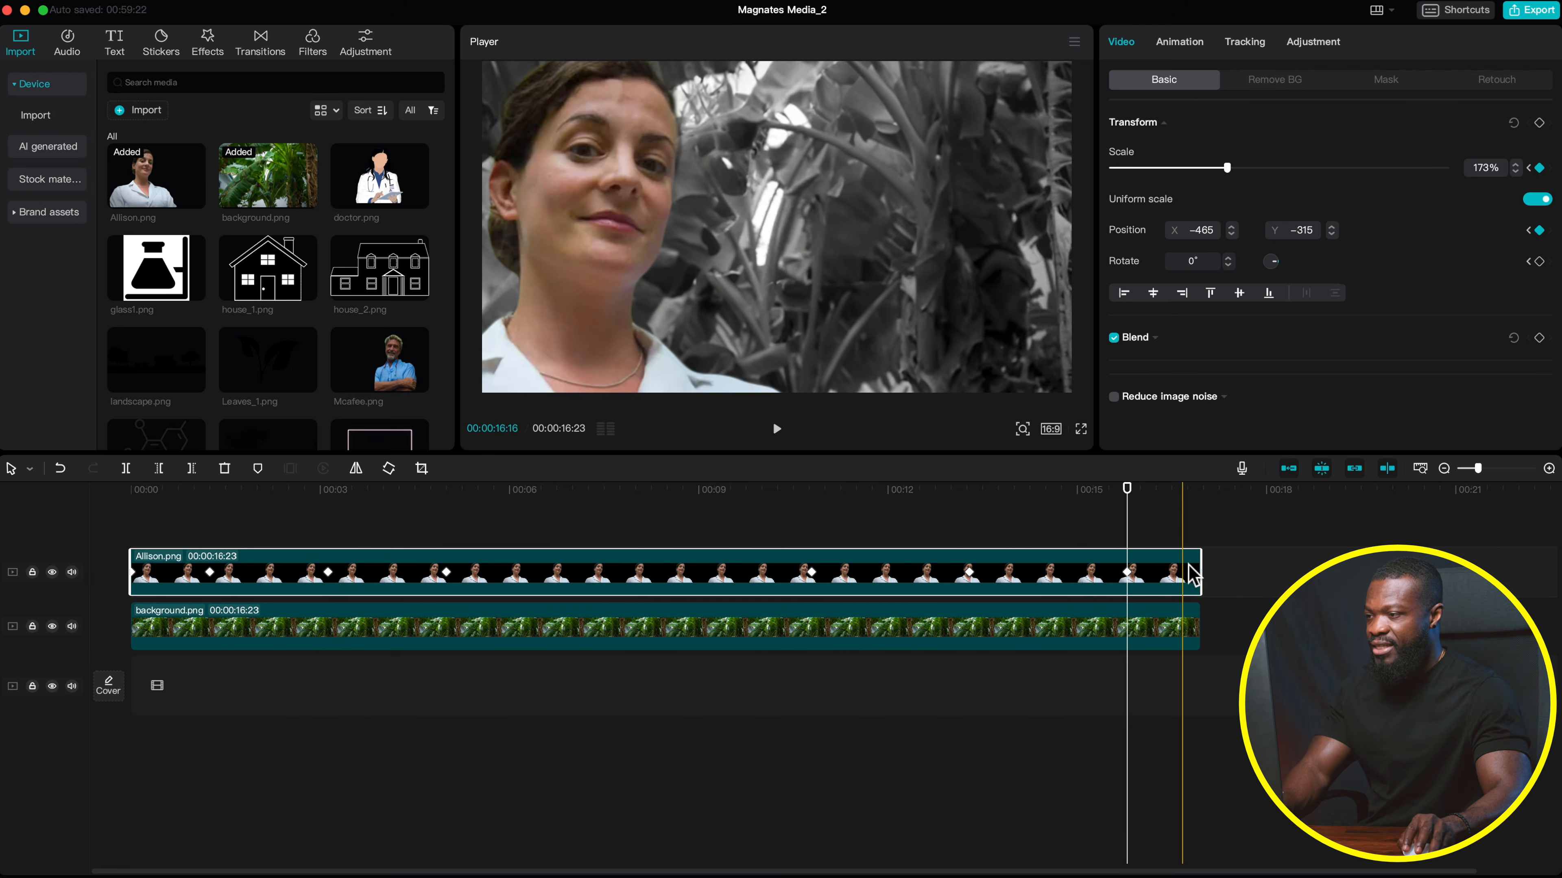
drag(1206, 574, 1352, 574)
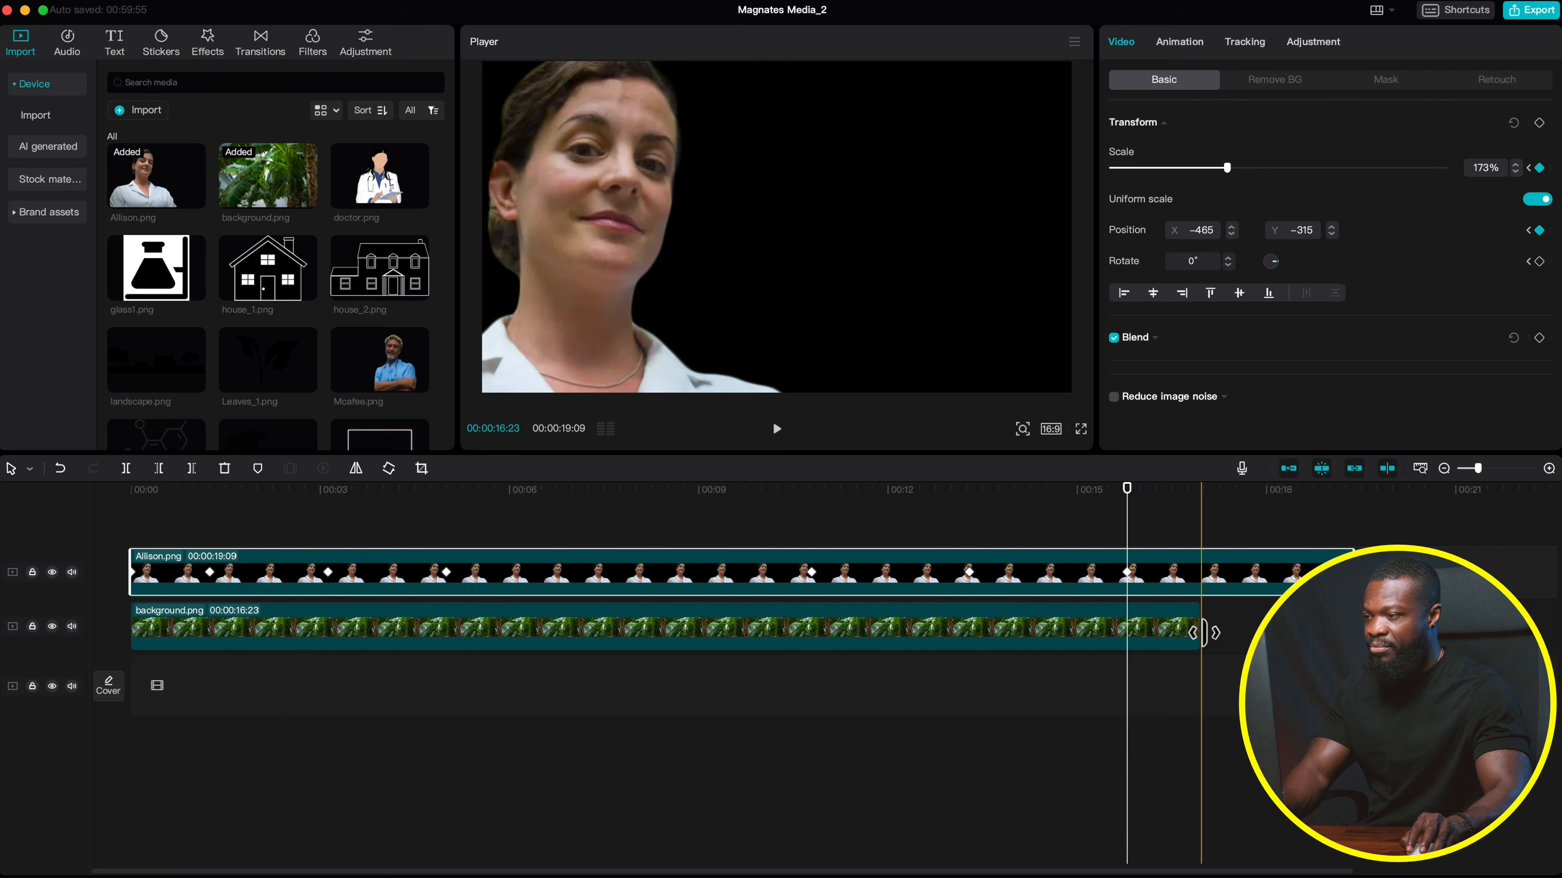
drag(1204, 633, 1353, 632)
- Preview the ending and add a final keyframe near 18:20 at about 187% scale
click(969, 516)
key(space)
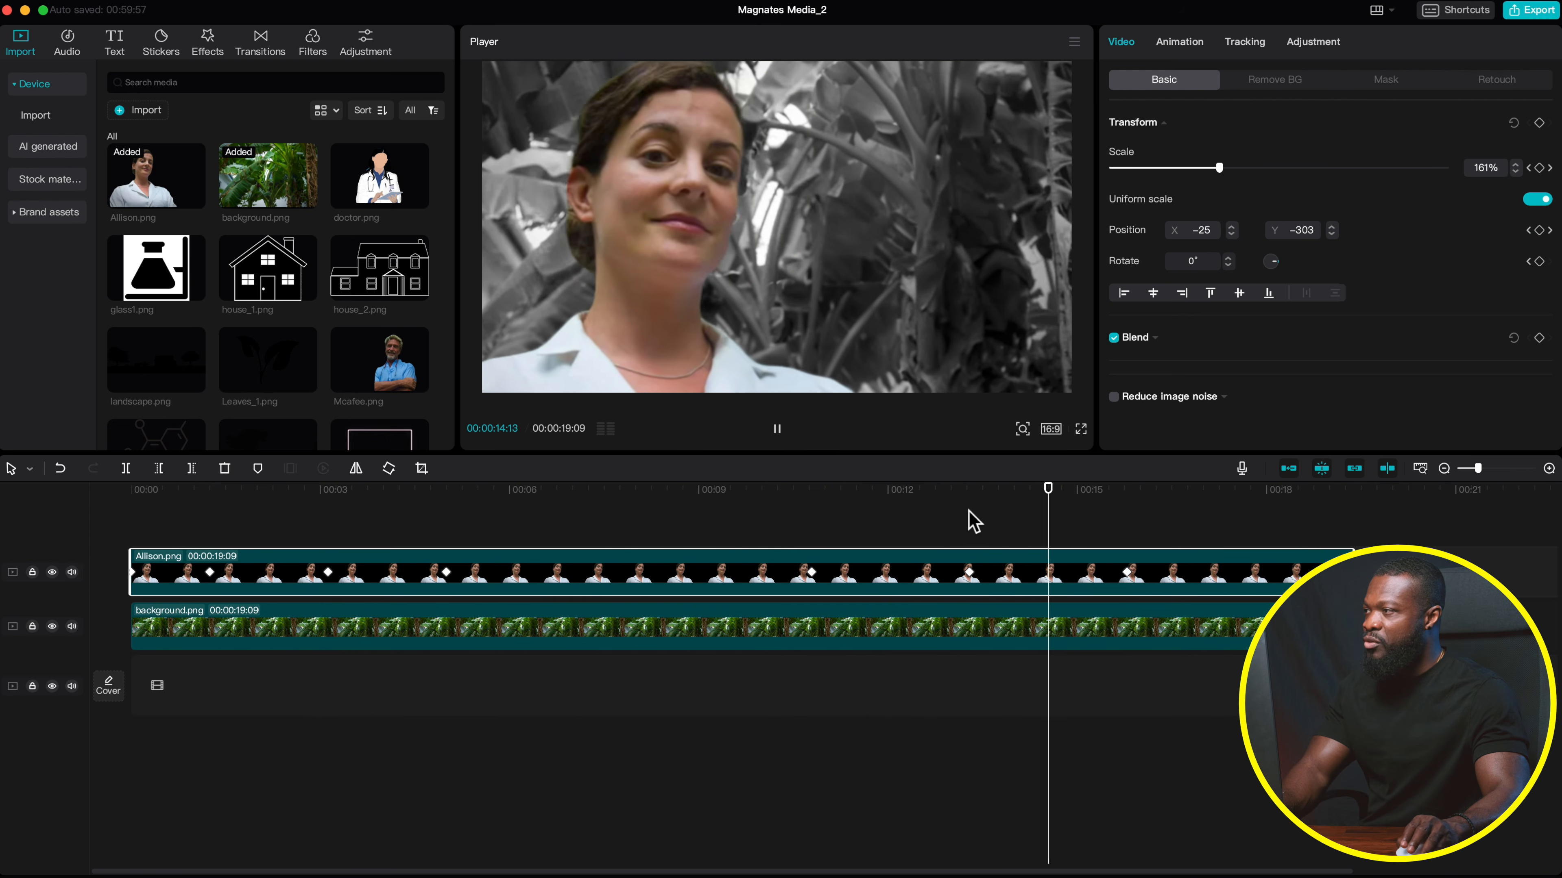
key(space)
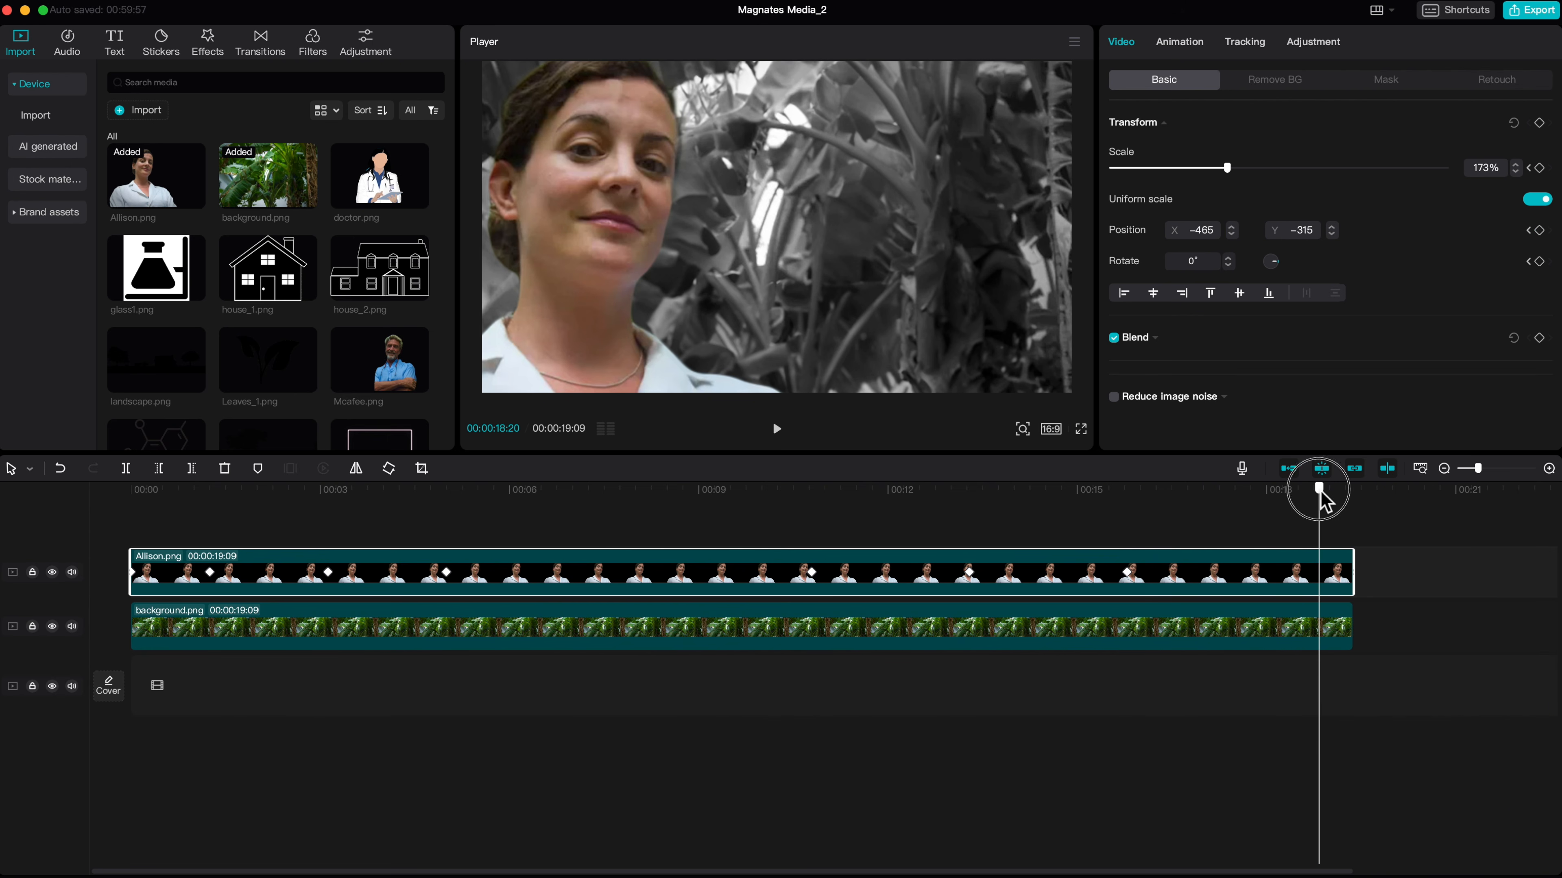
drag(1231, 169, 1237, 168)
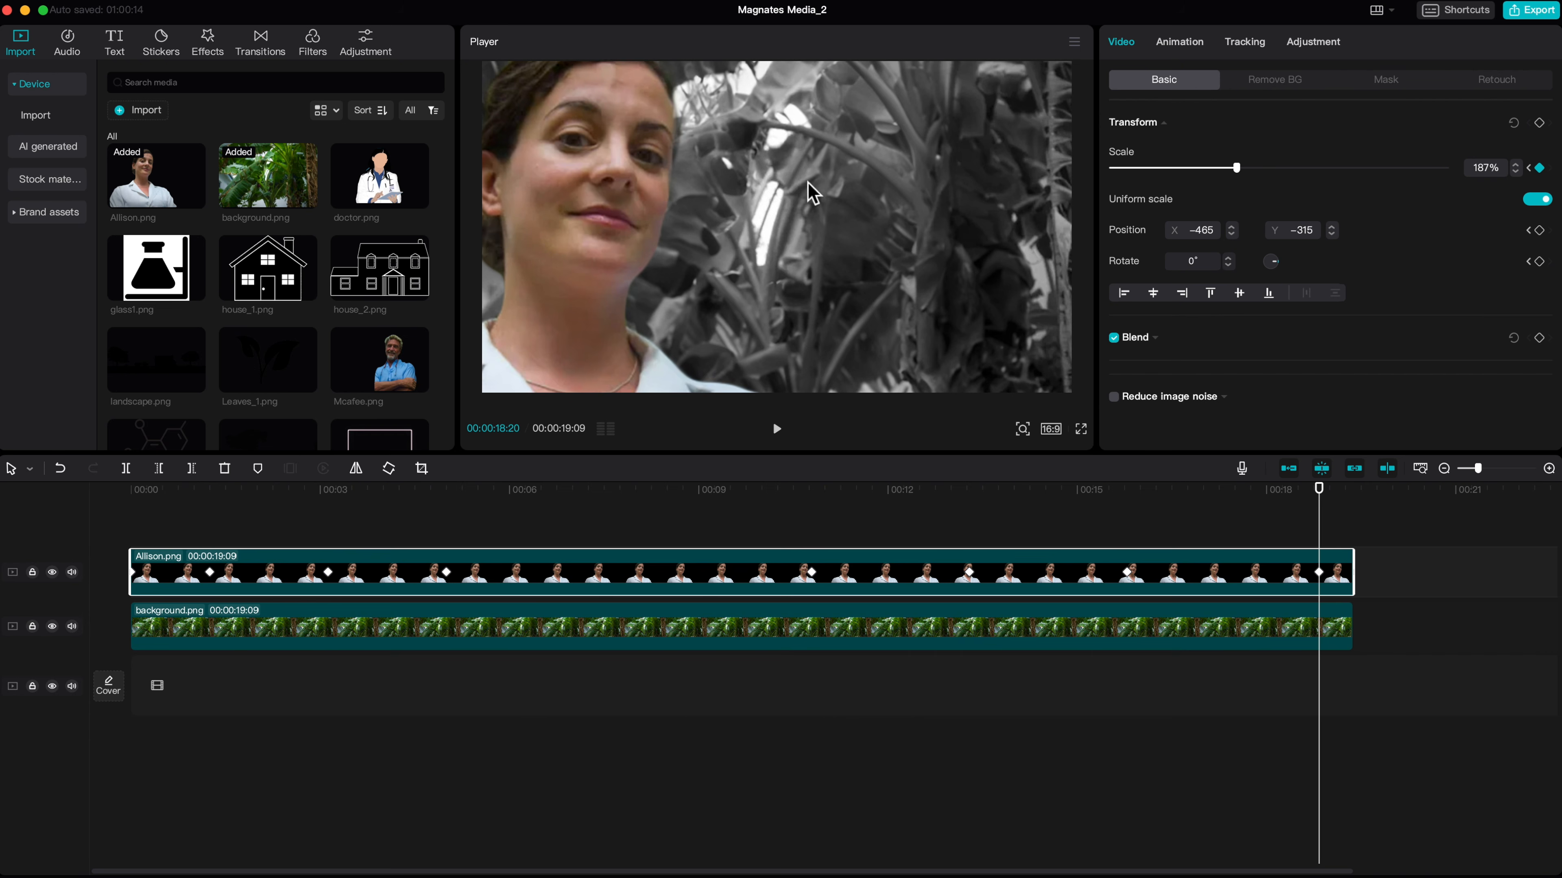
click(794, 198)
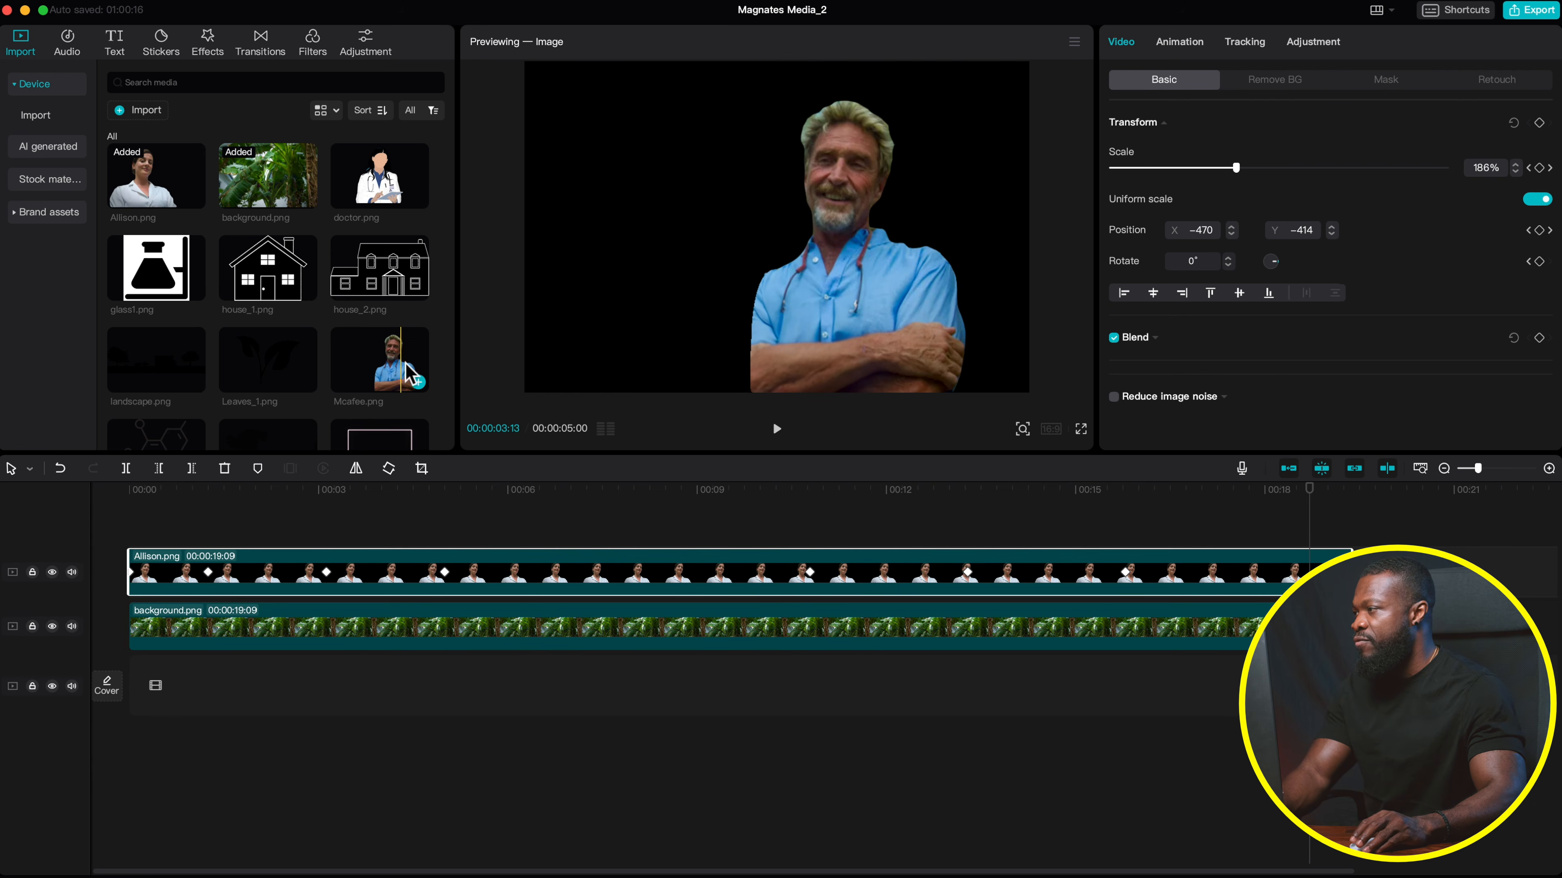
- Duplicate the Allison.png clip to a new track, replace the copy with Mcafee.png, and play from the start
click(381, 360)
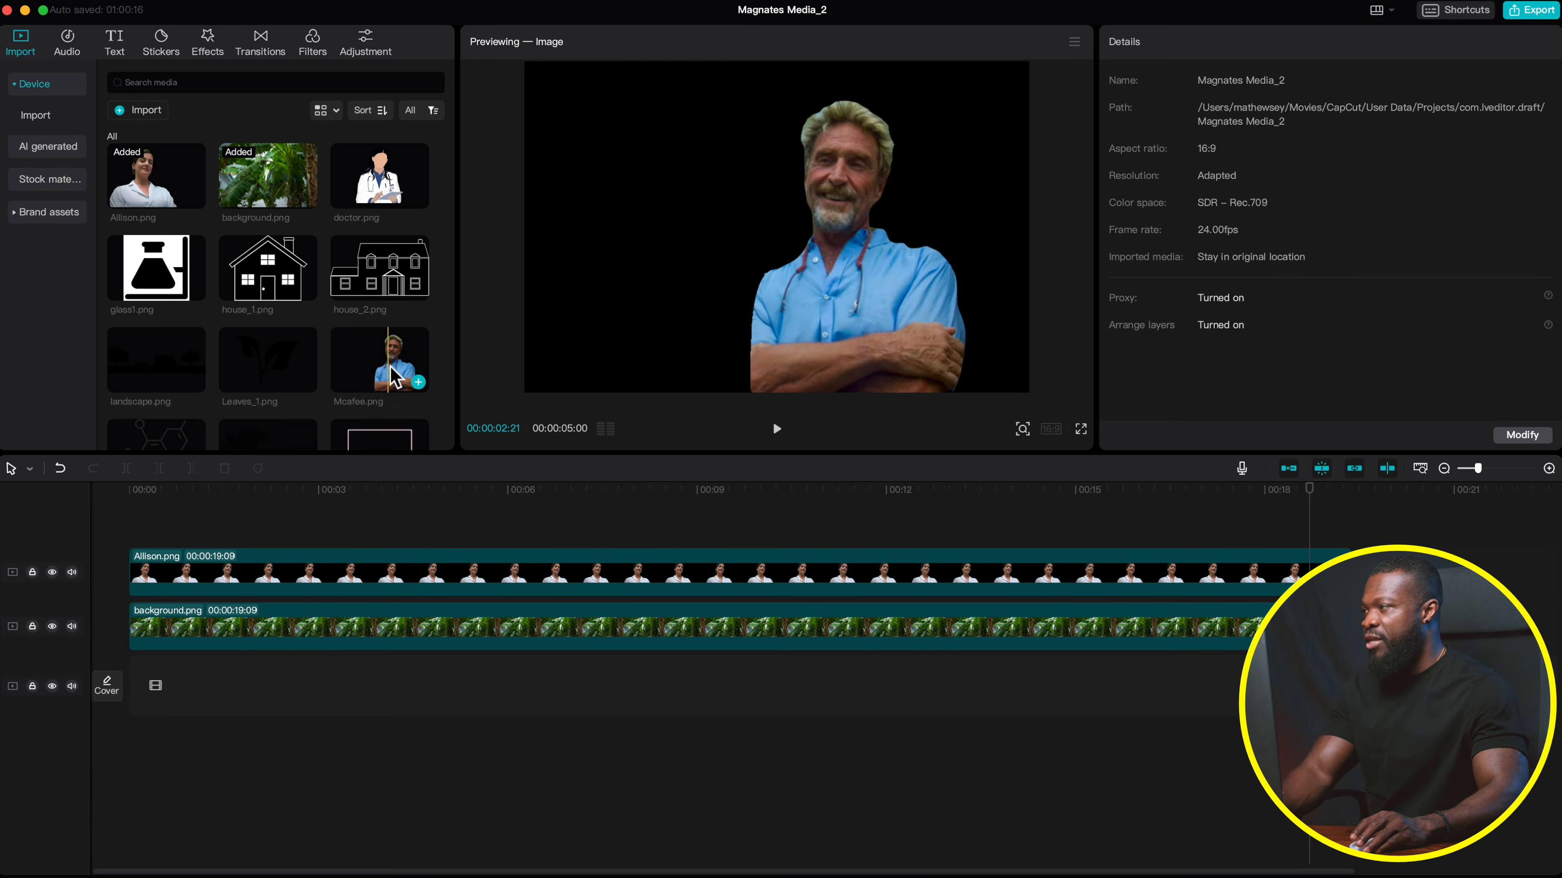
drag(153, 514, 383, 520)
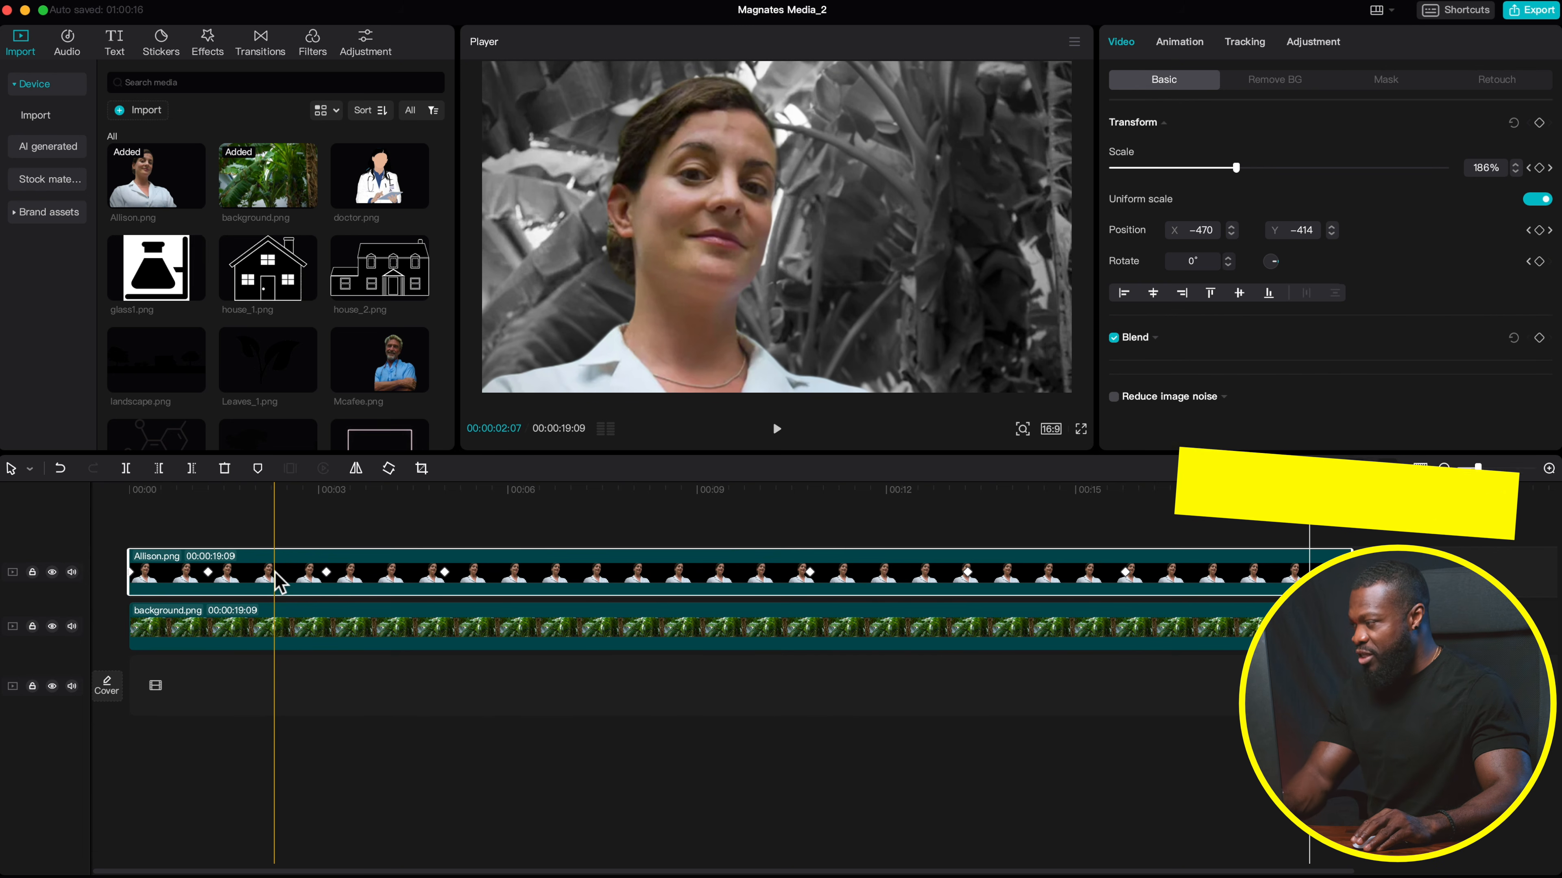
drag(278, 581, 280, 542)
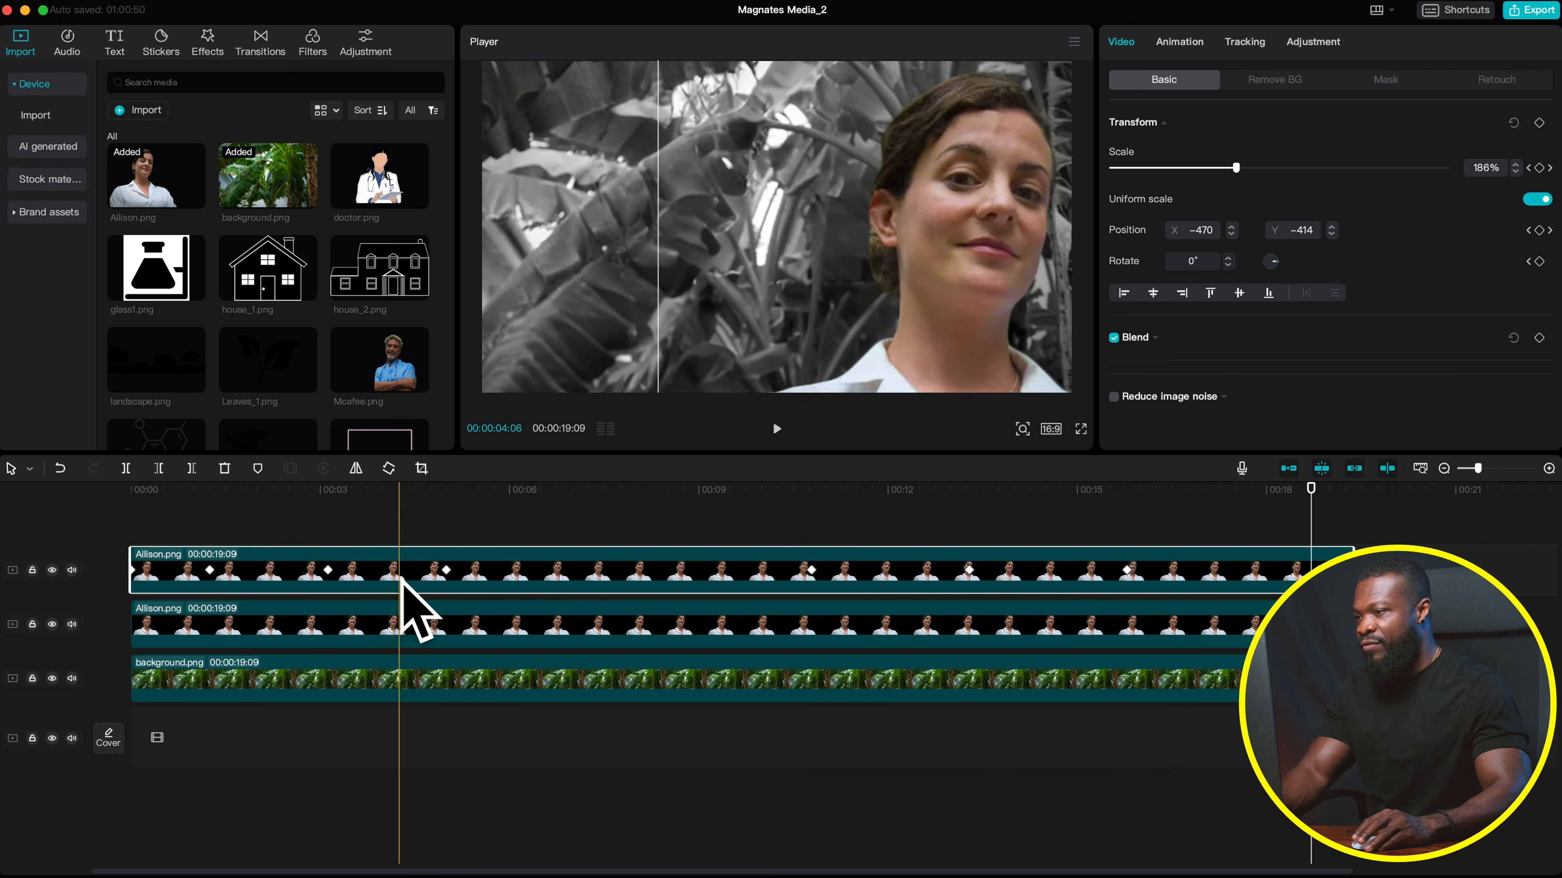
click(394, 372)
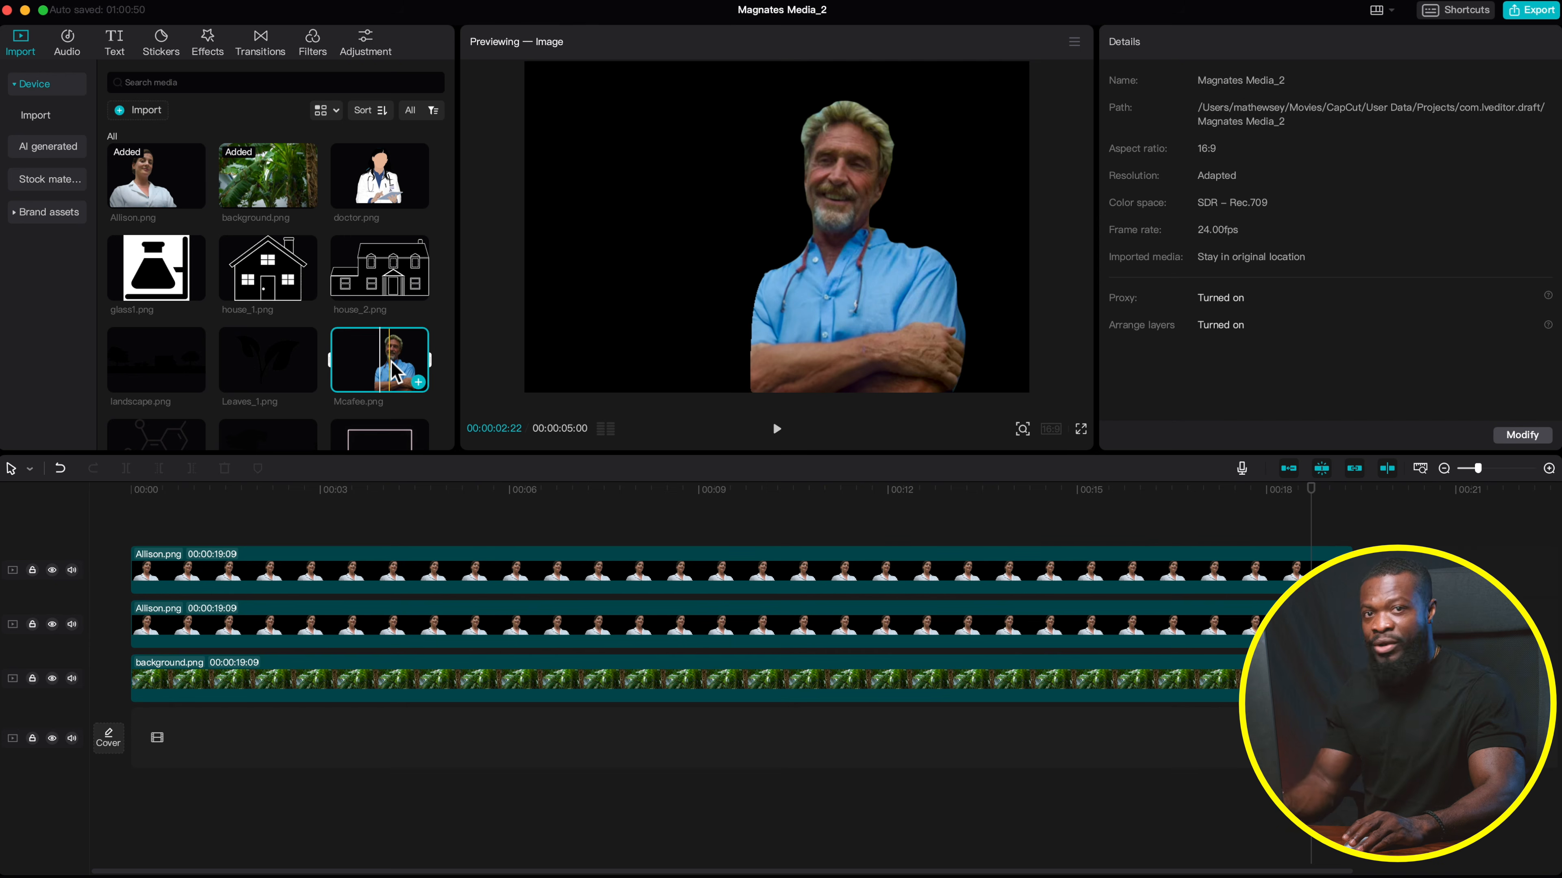
drag(394, 368, 262, 578)
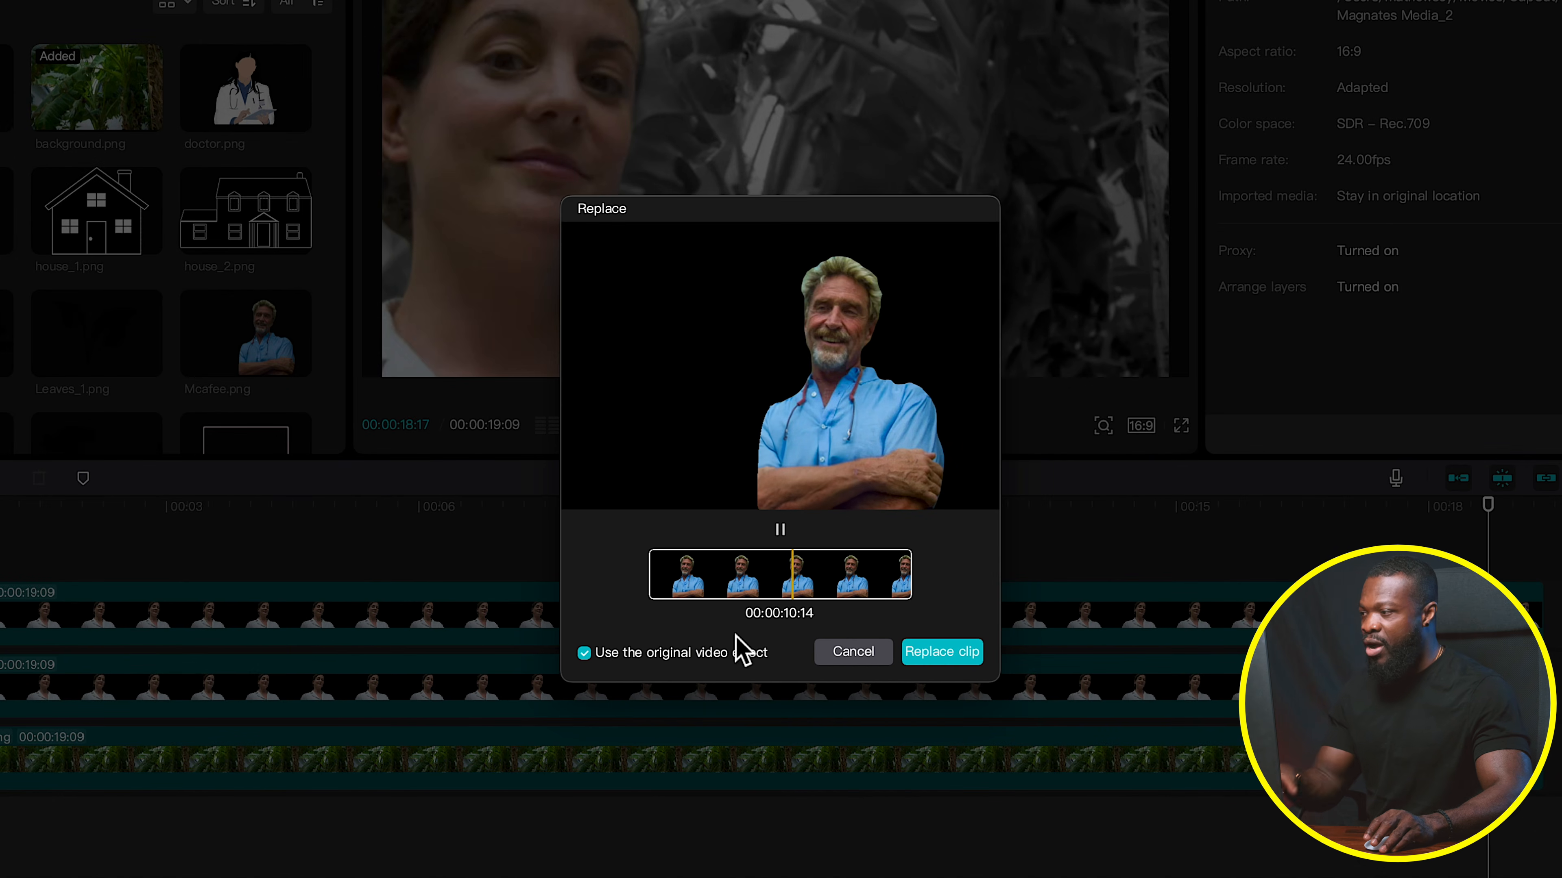
click(932, 656)
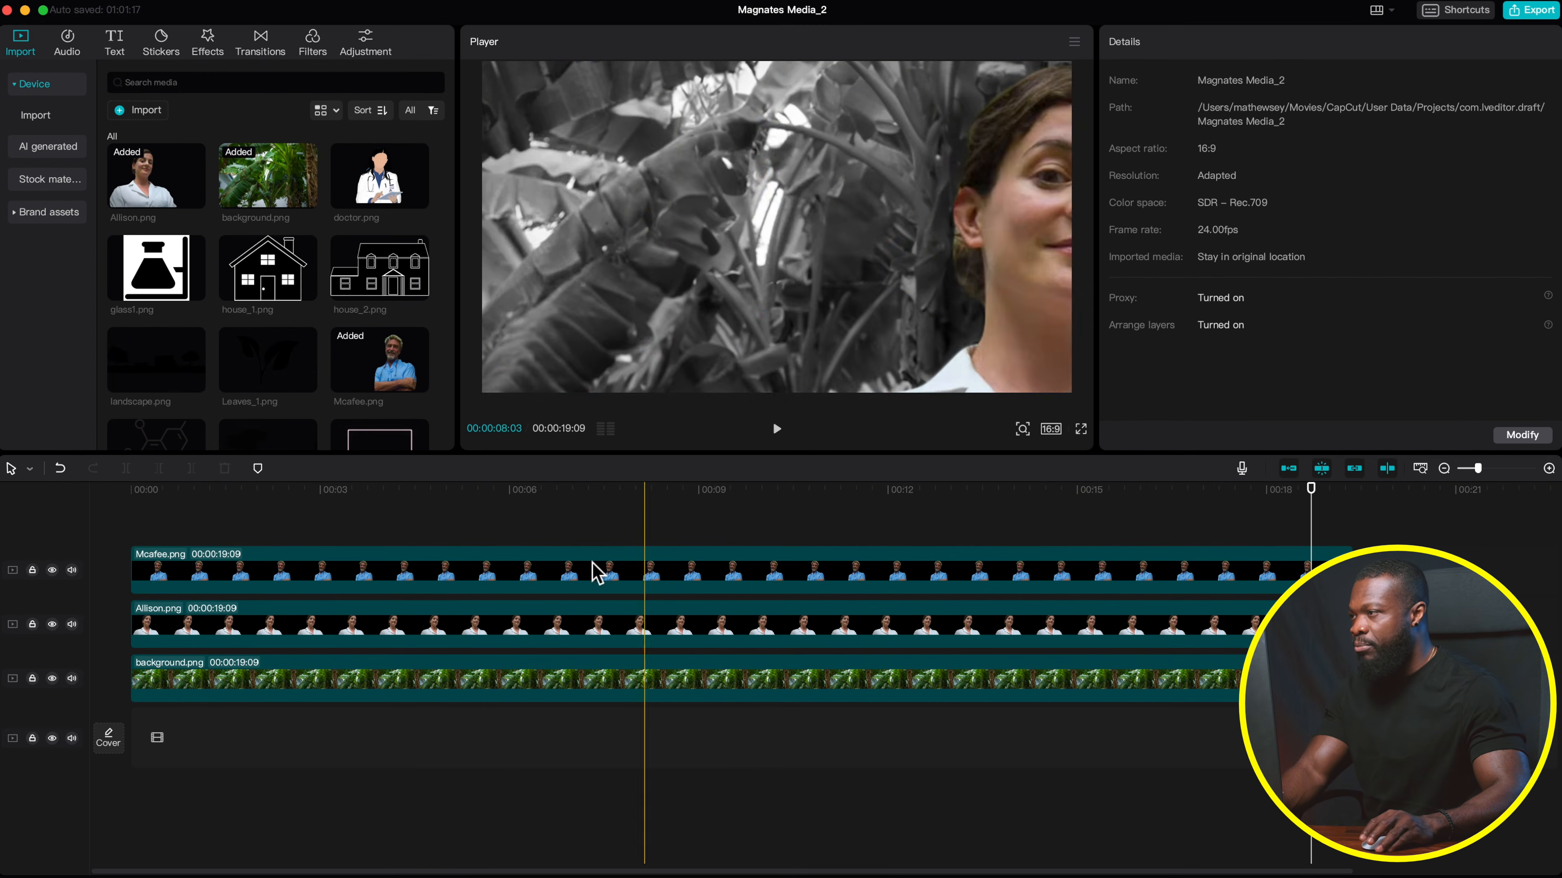
click(140, 517)
key(space)
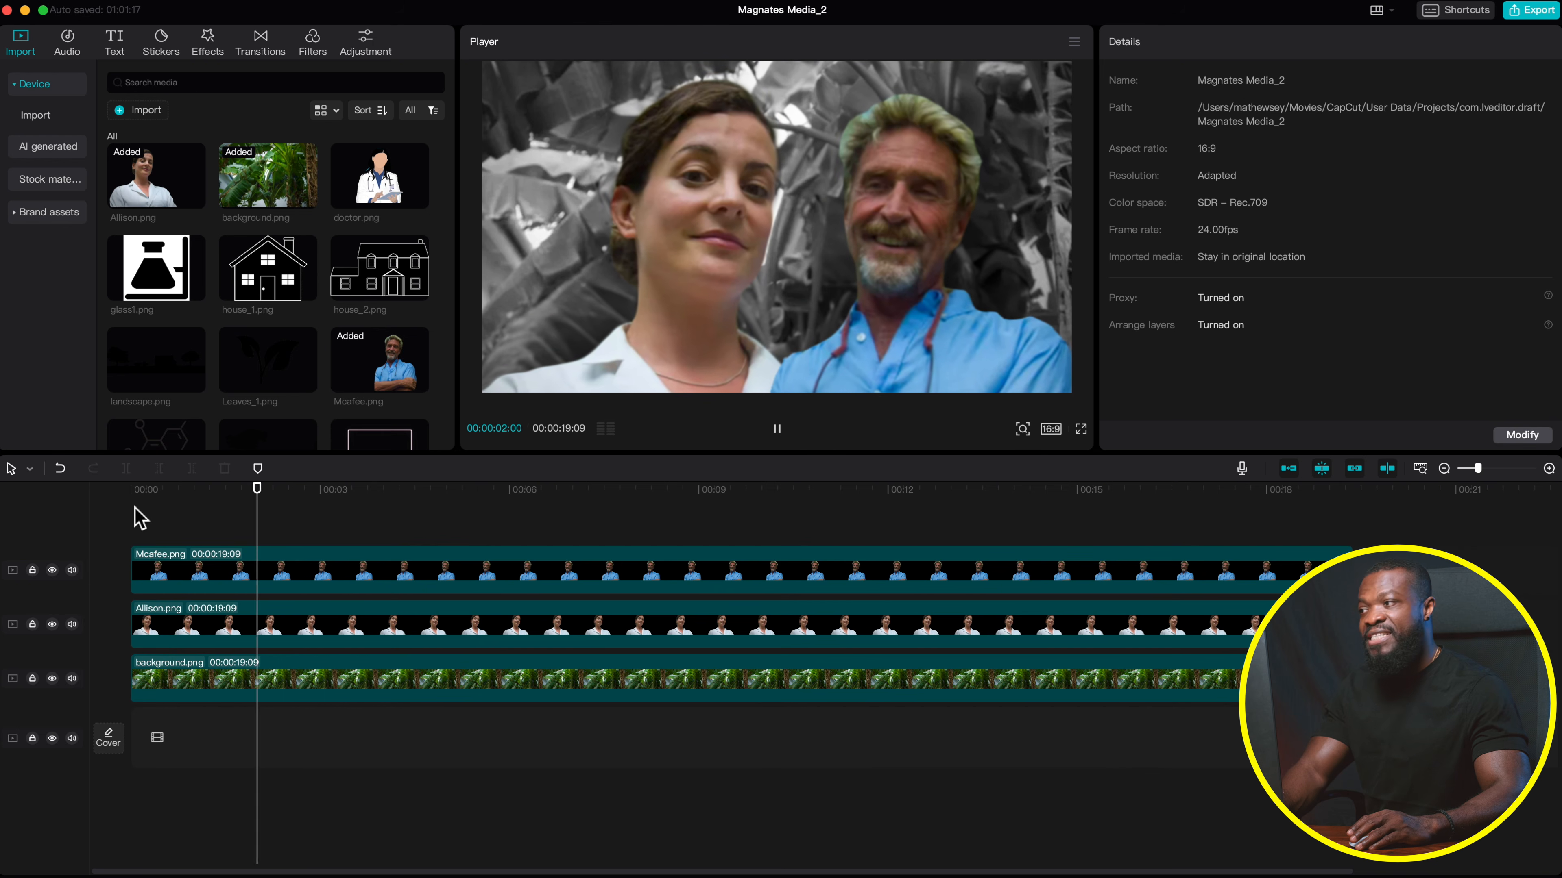
click(278, 584)
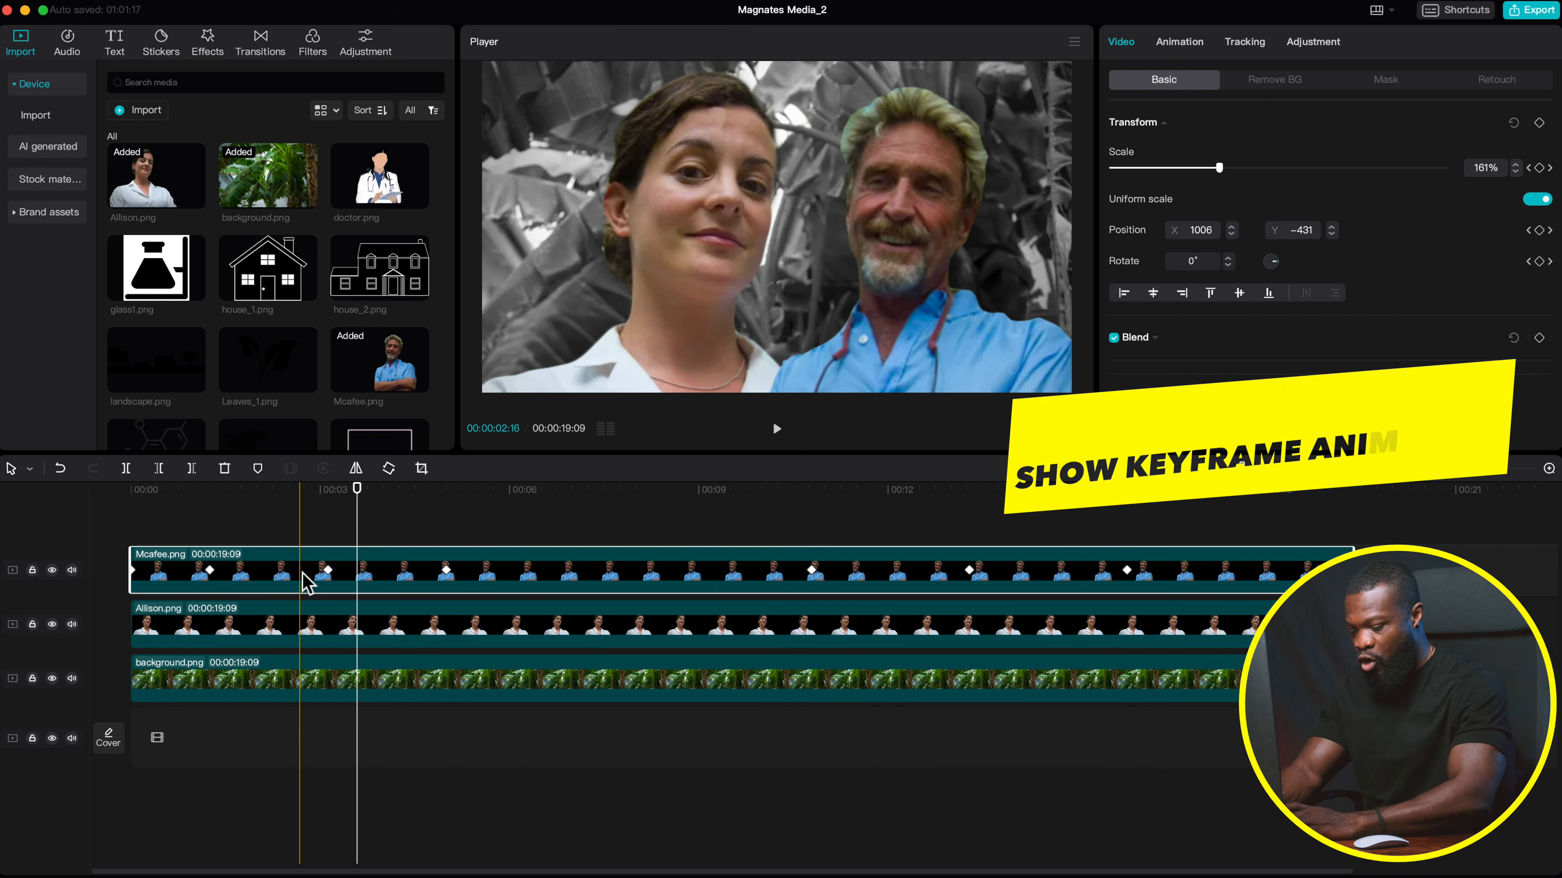
key(alt+k)
click(318, 548)
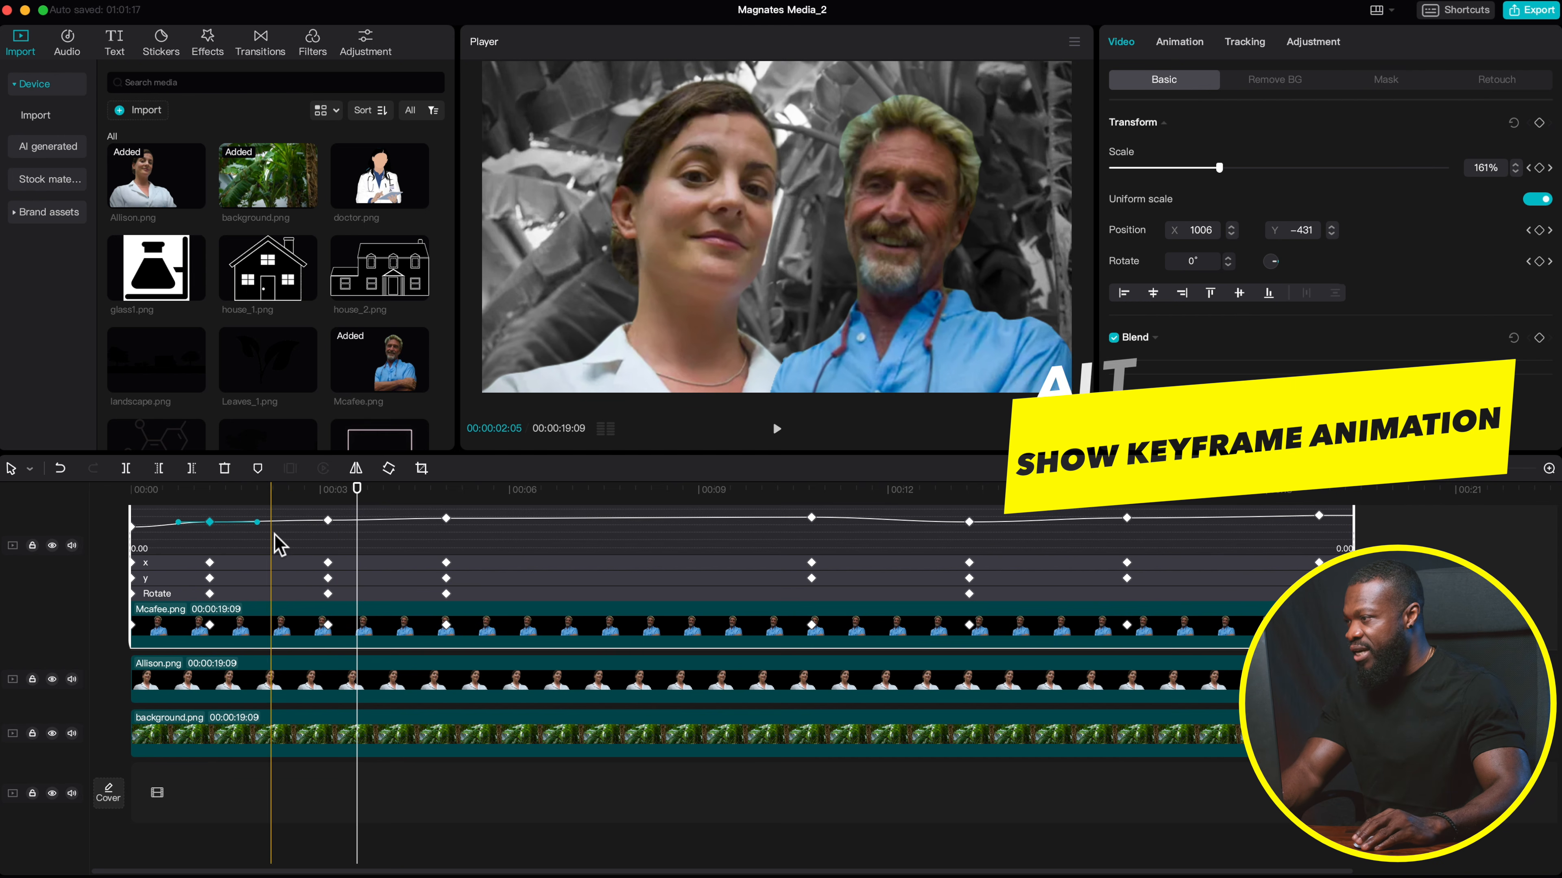
scroll(279, 541, up, 2)
scroll(726, 563, up, 1)
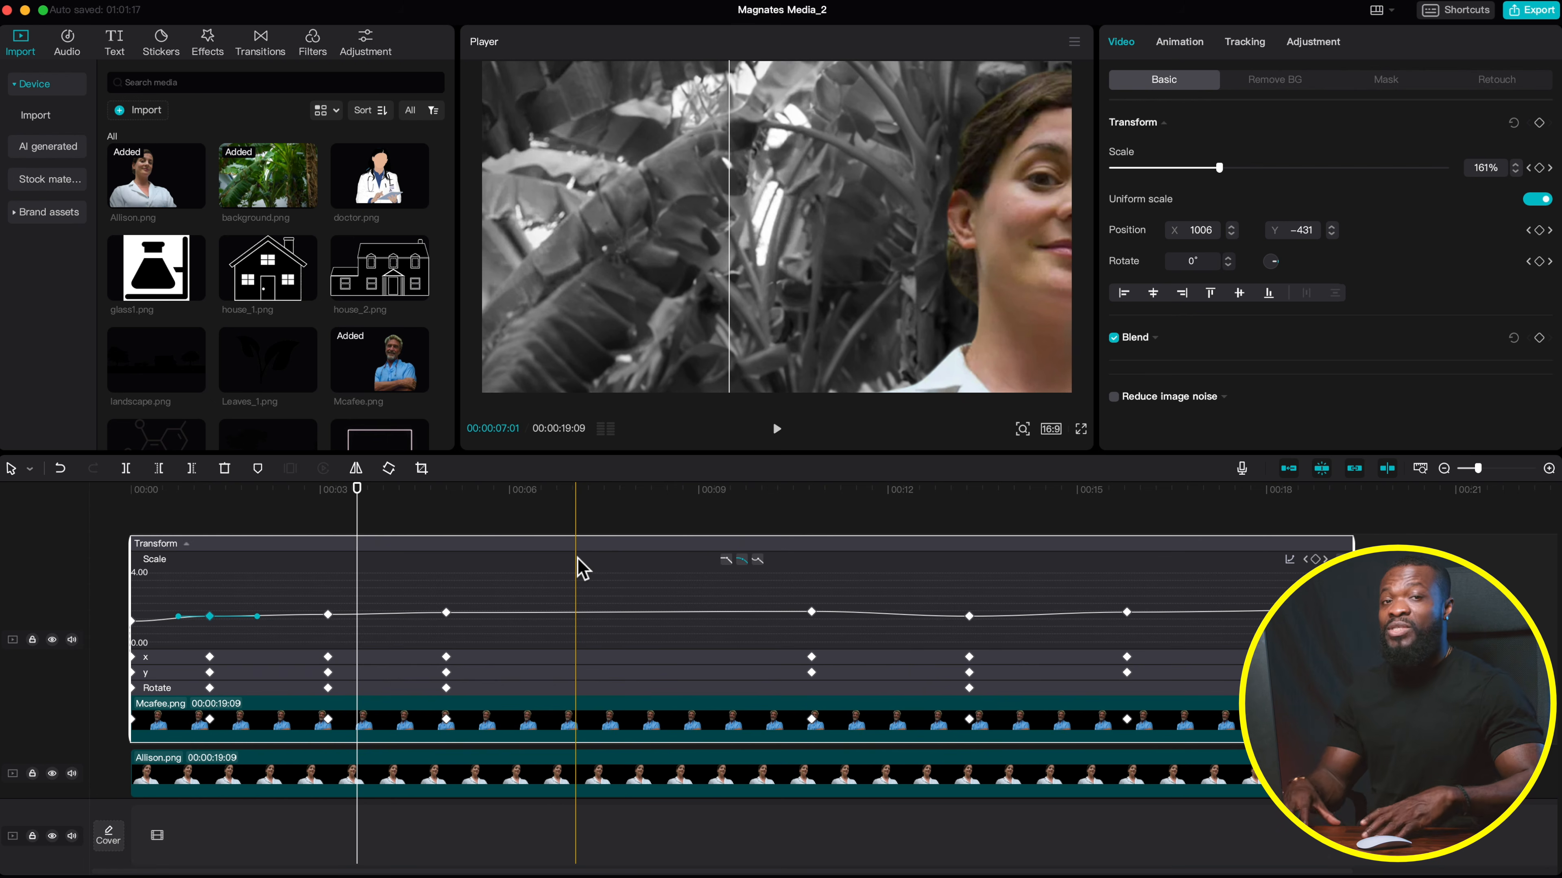
scroll(356, 671, down, 2)
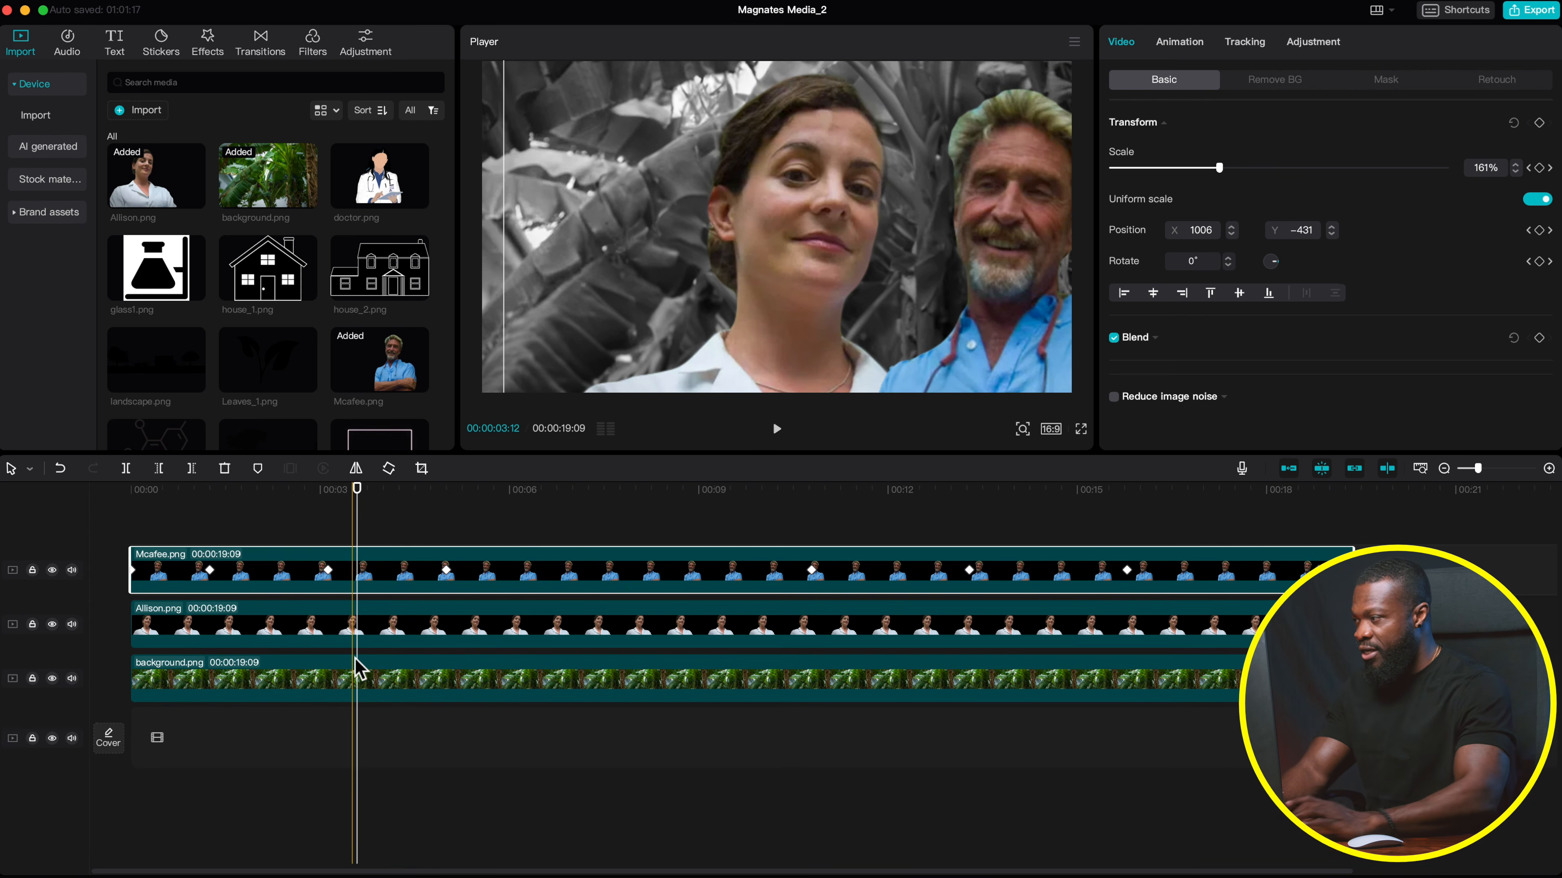
scroll(358, 661, down, 2)
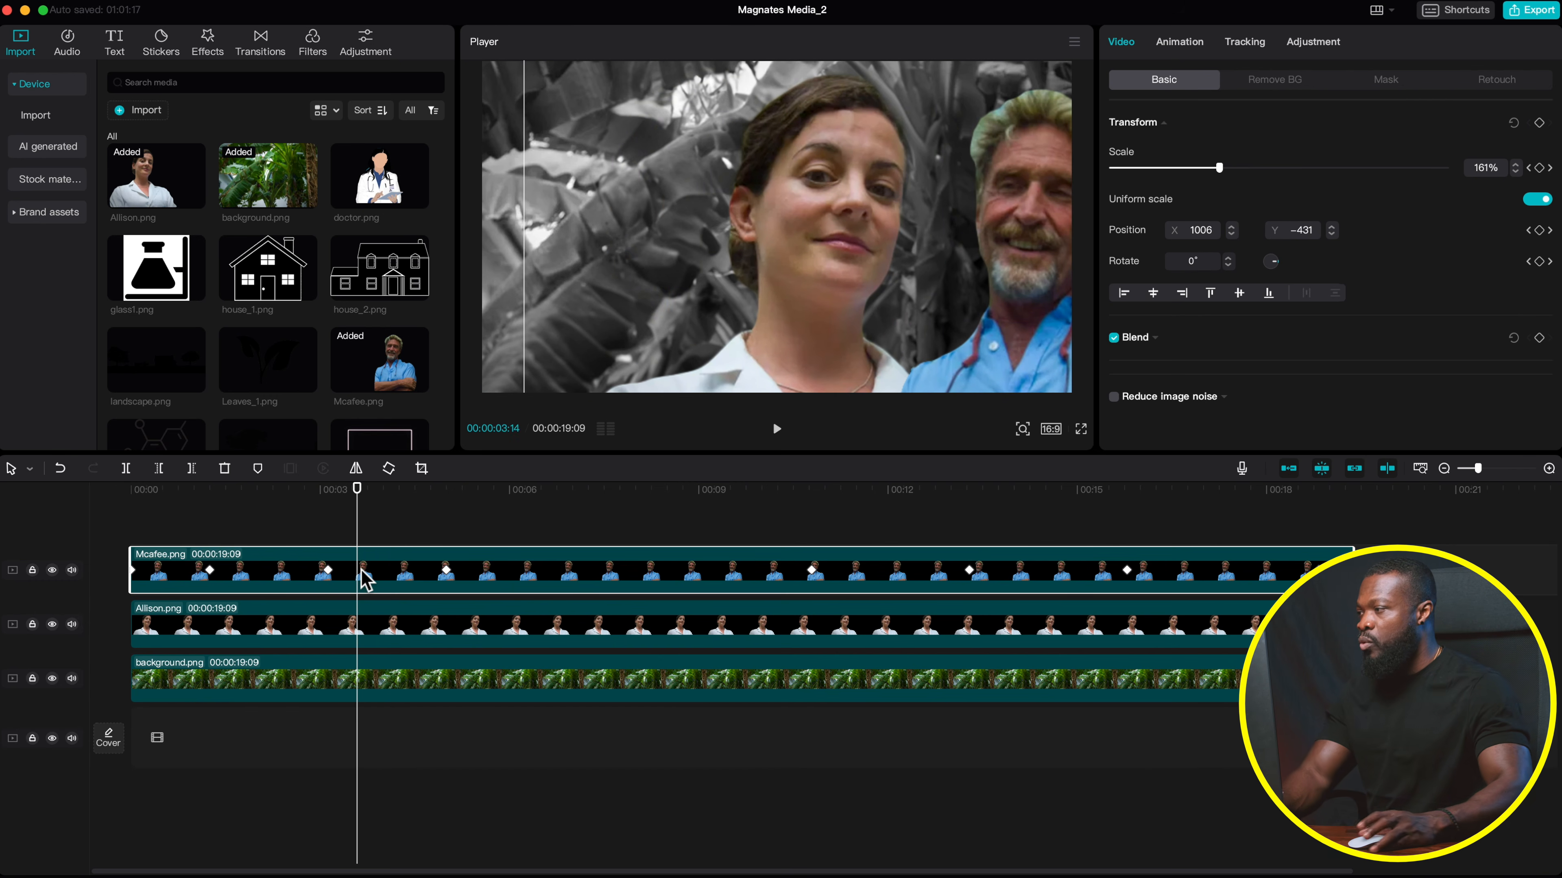
drag(251, 574, 255, 656)
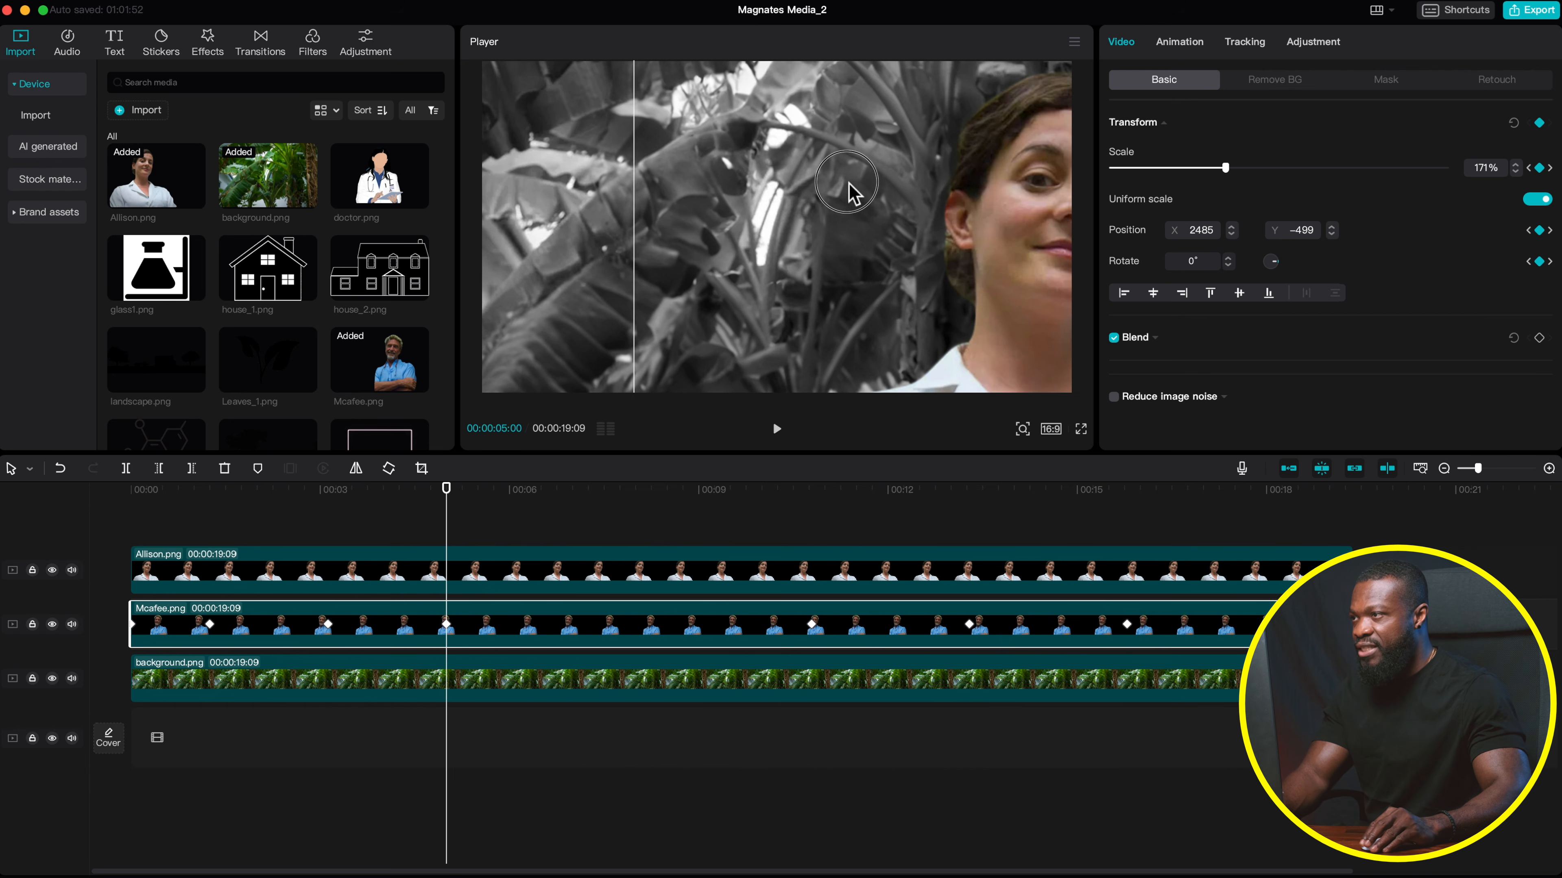
- Enlarge the man to about 179%, review his entrance, and move to his keyframe near 5 seconds
drag(1230, 167, 1235, 167)
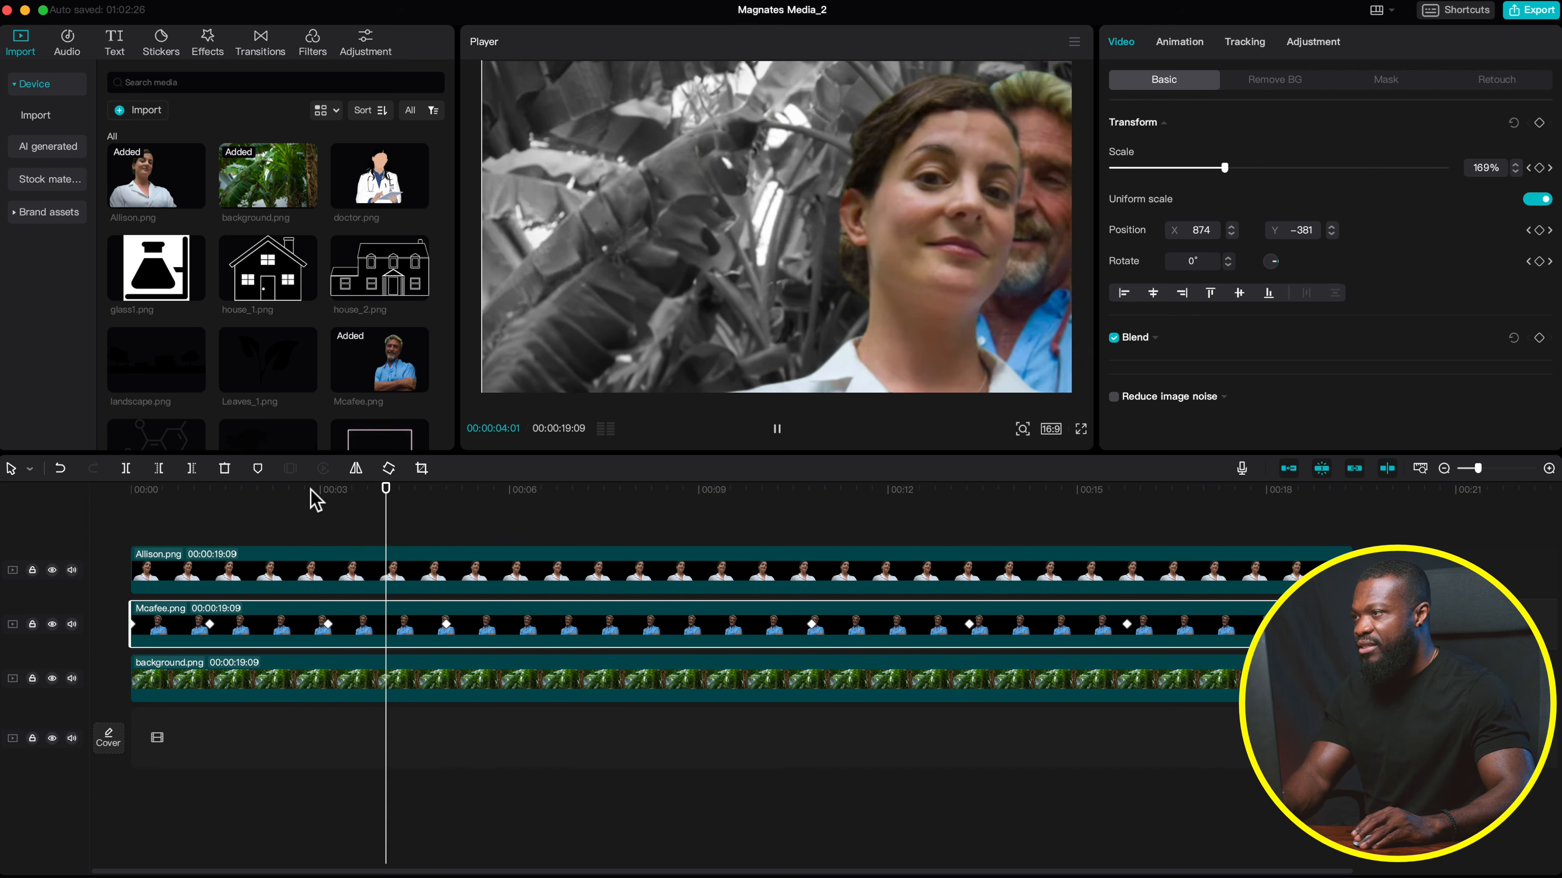
key(space)
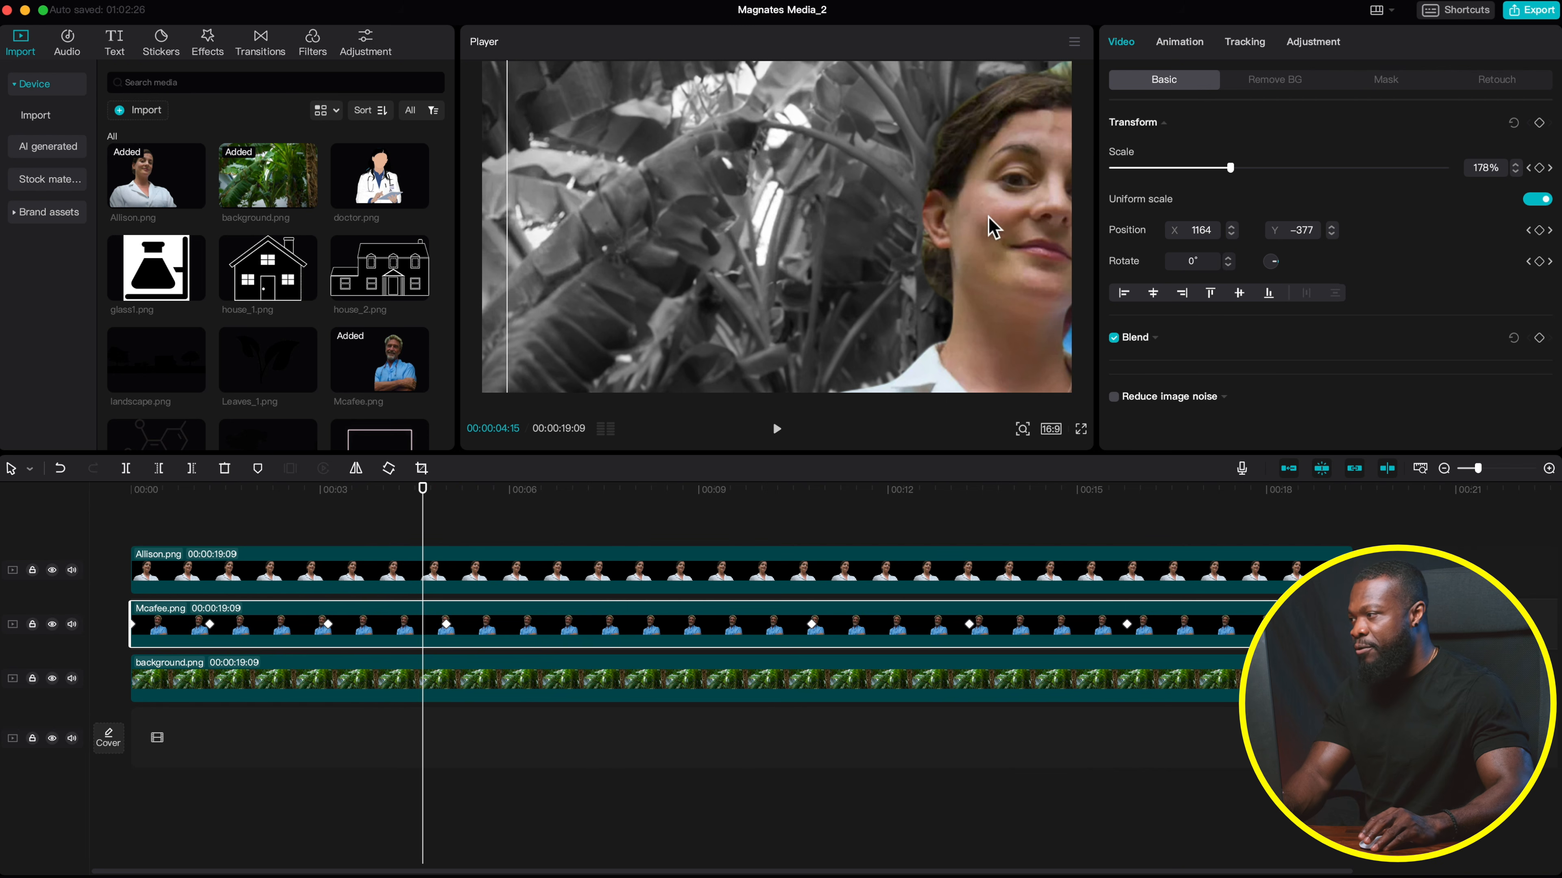
key(space)
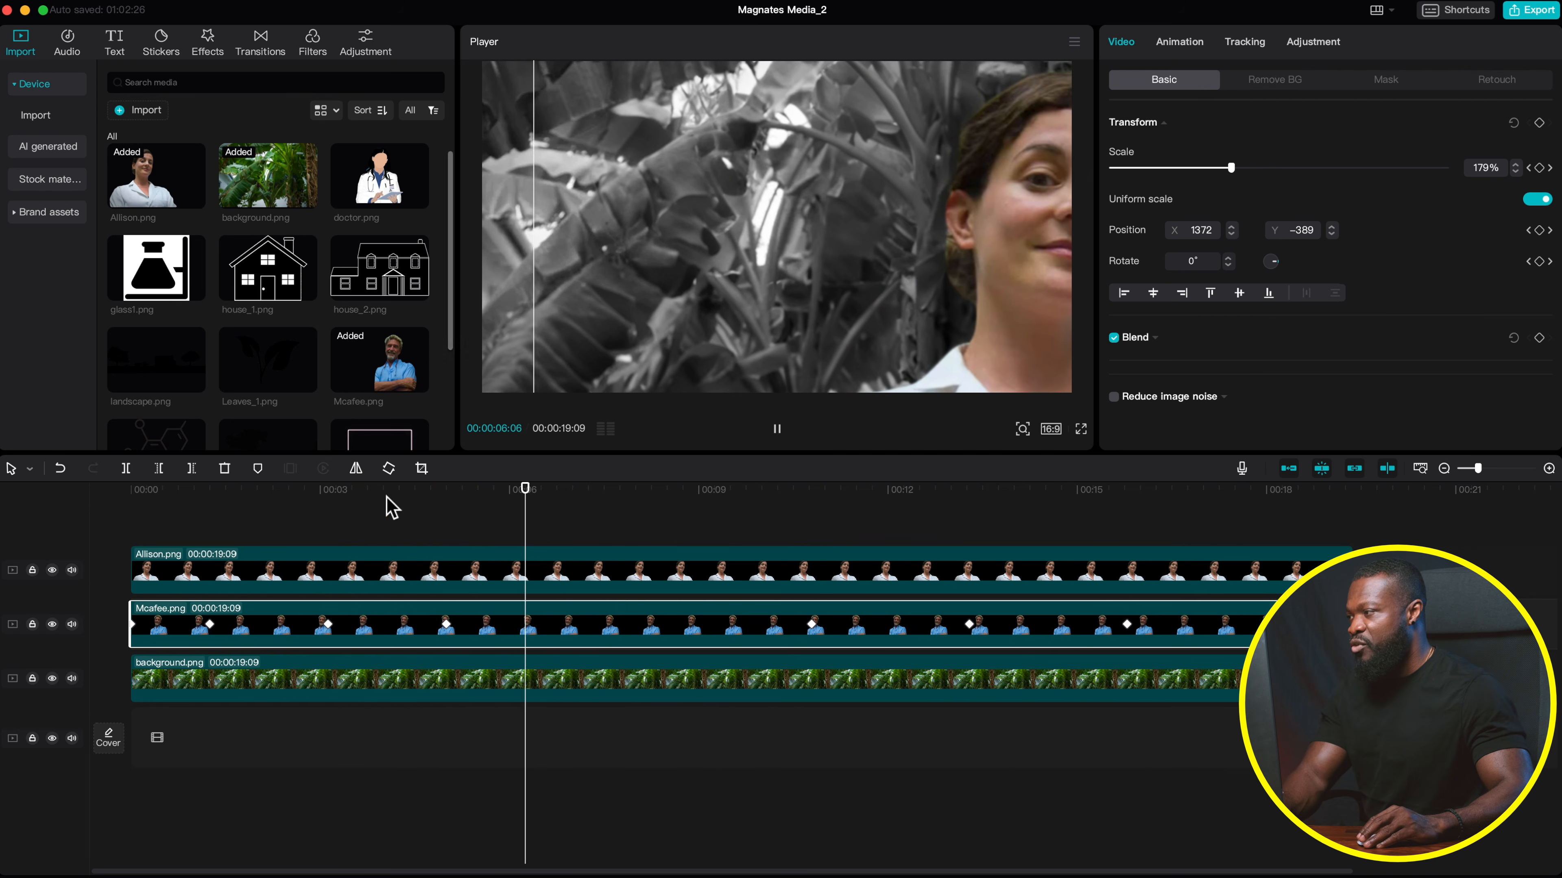
key(space)
drag(389, 500, 447, 498)
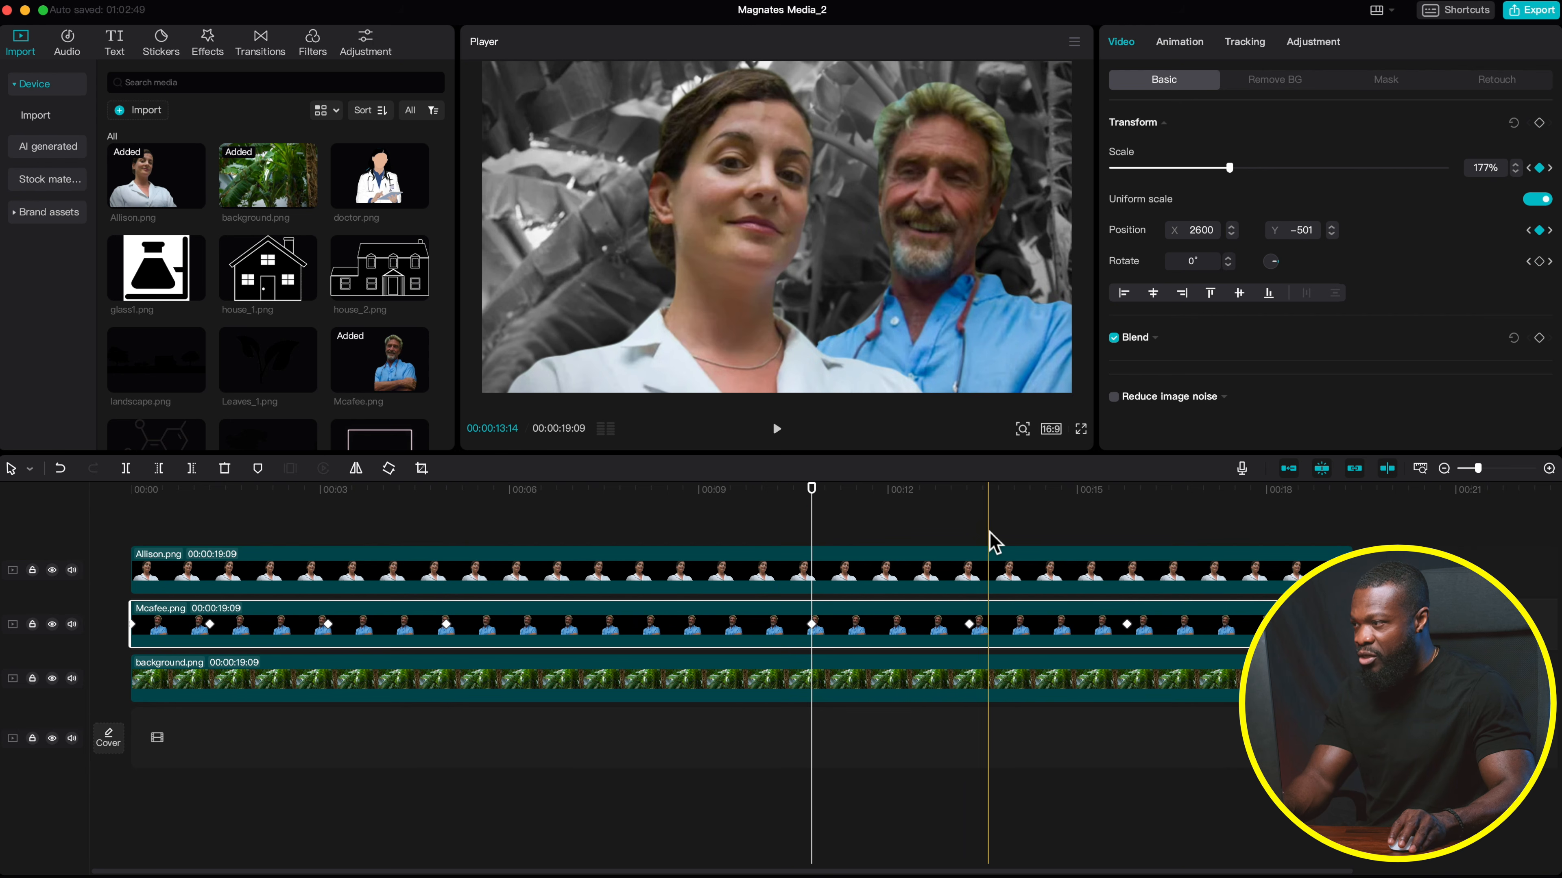
- Enlarge the man to 183% at his keyframe near 13 seconds
click(789, 492)
key(space)
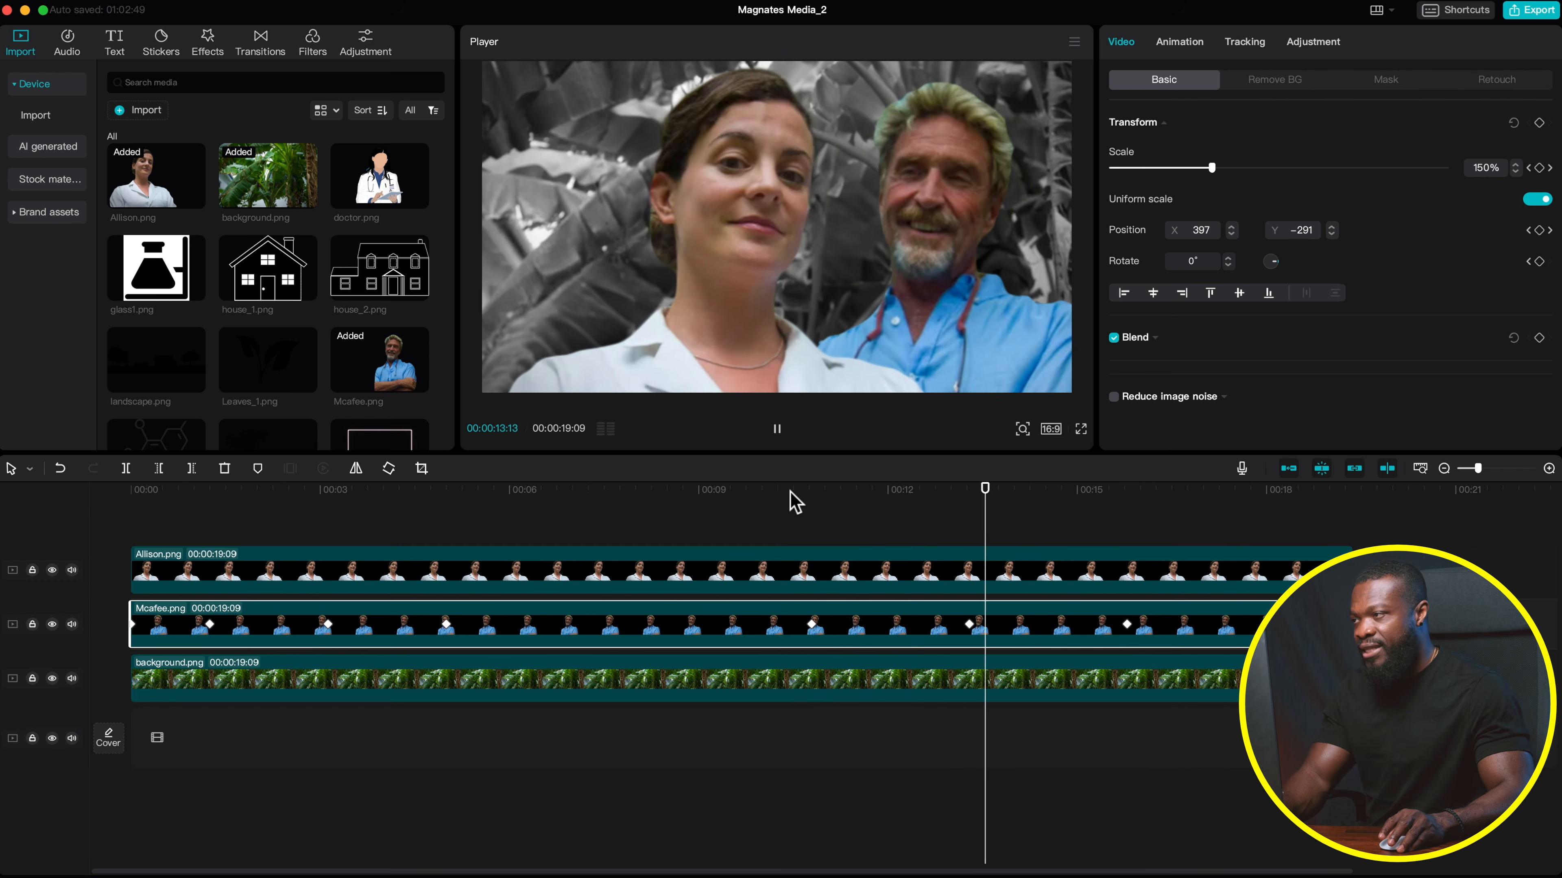
key(space)
click(970, 491)
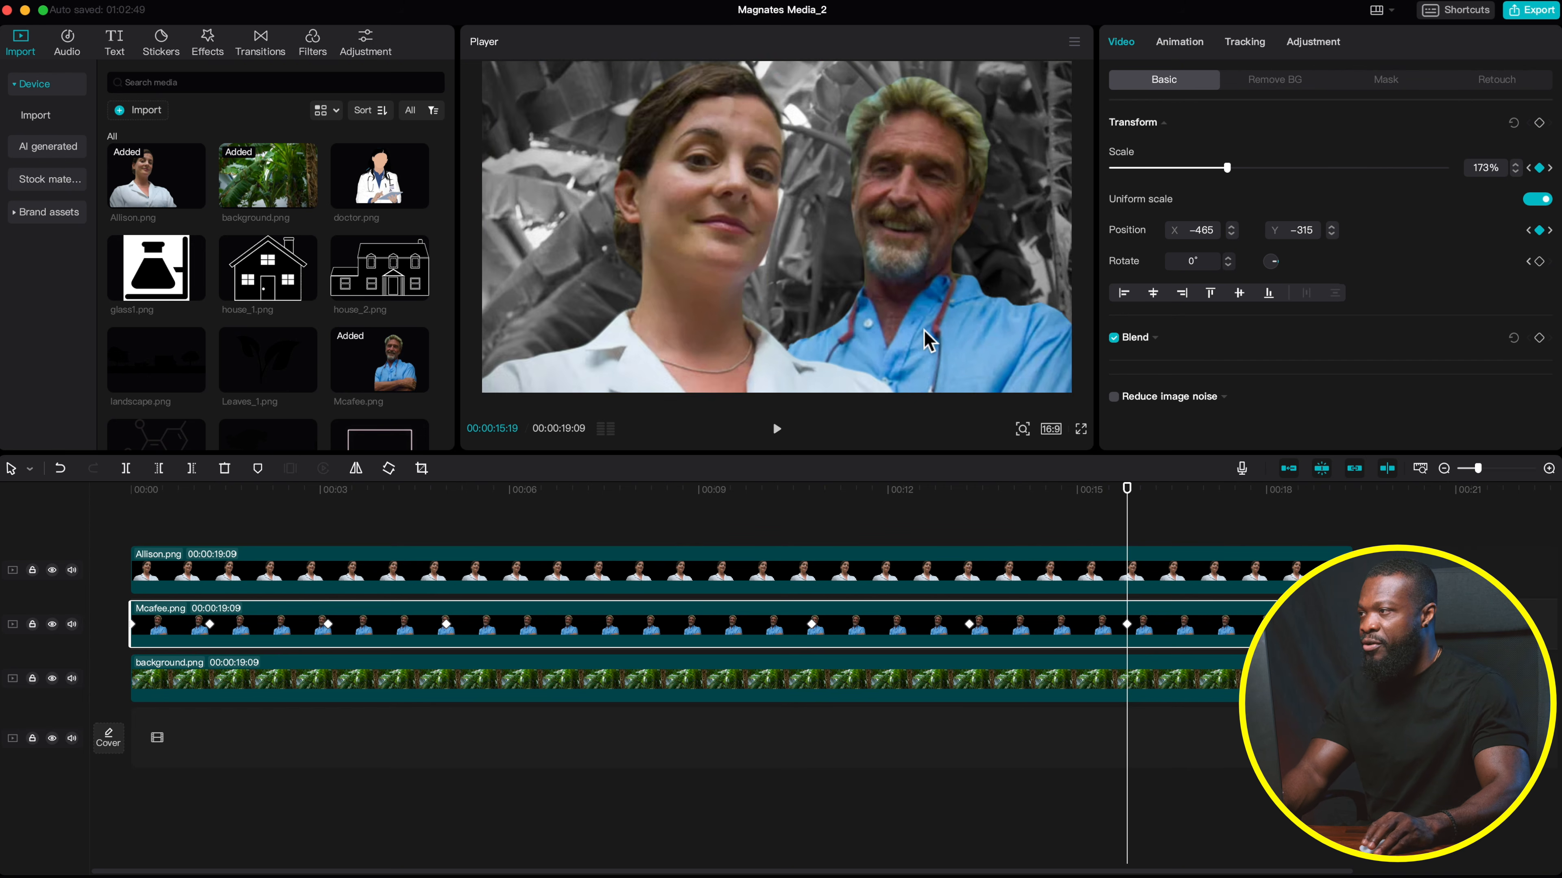
drag(1231, 166, 1235, 166)
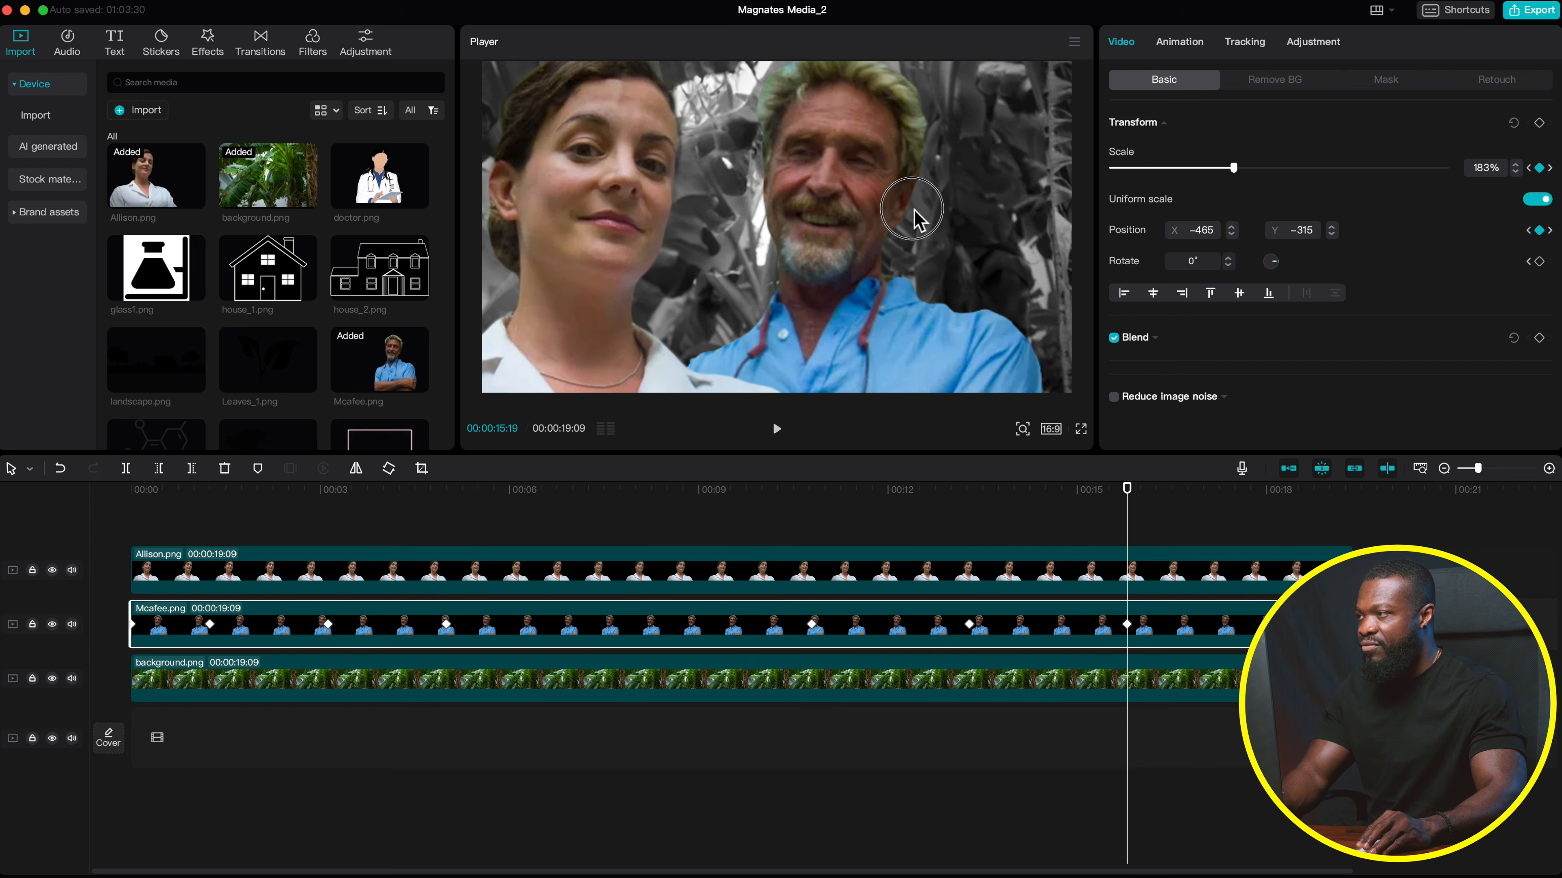
- Replay from 14 seconds and check his zoom up to the final keyframe near 19 seconds
click(1015, 506)
key(space)
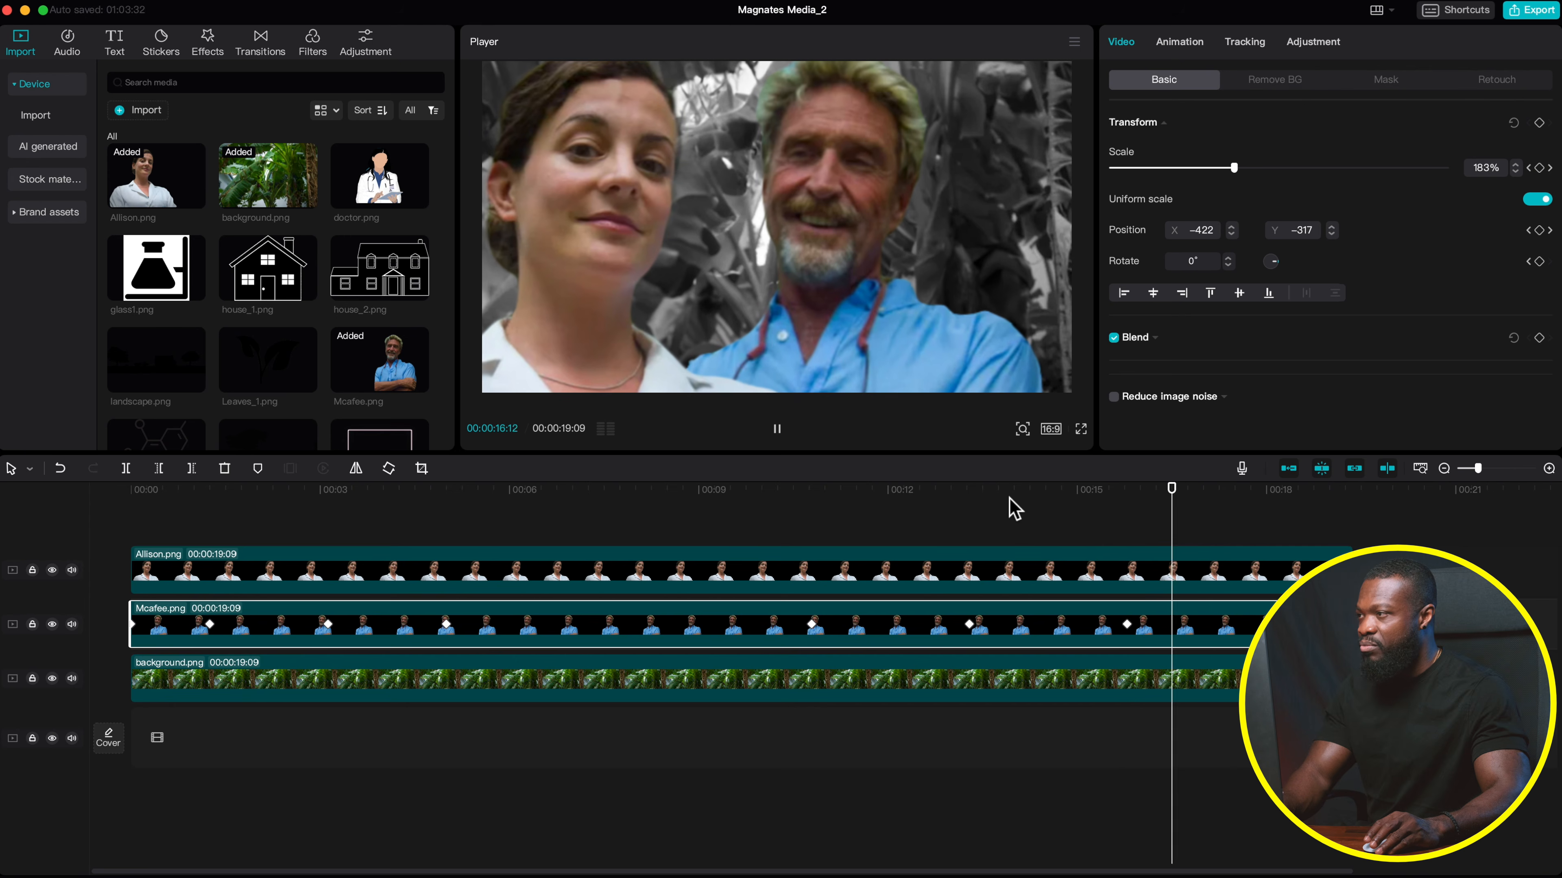
key(space)
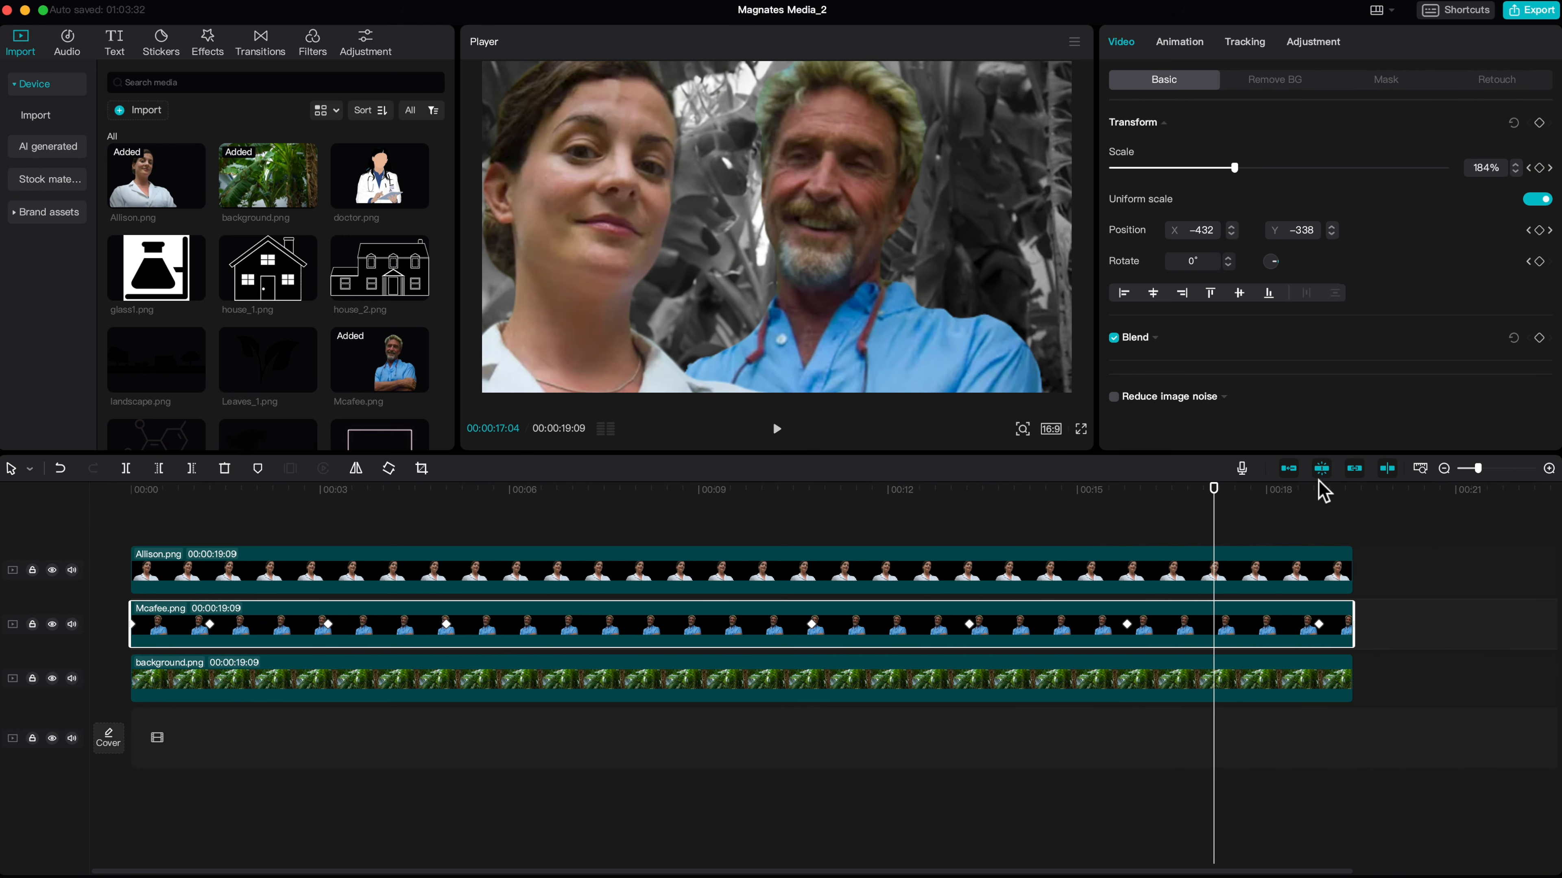
click(1320, 491)
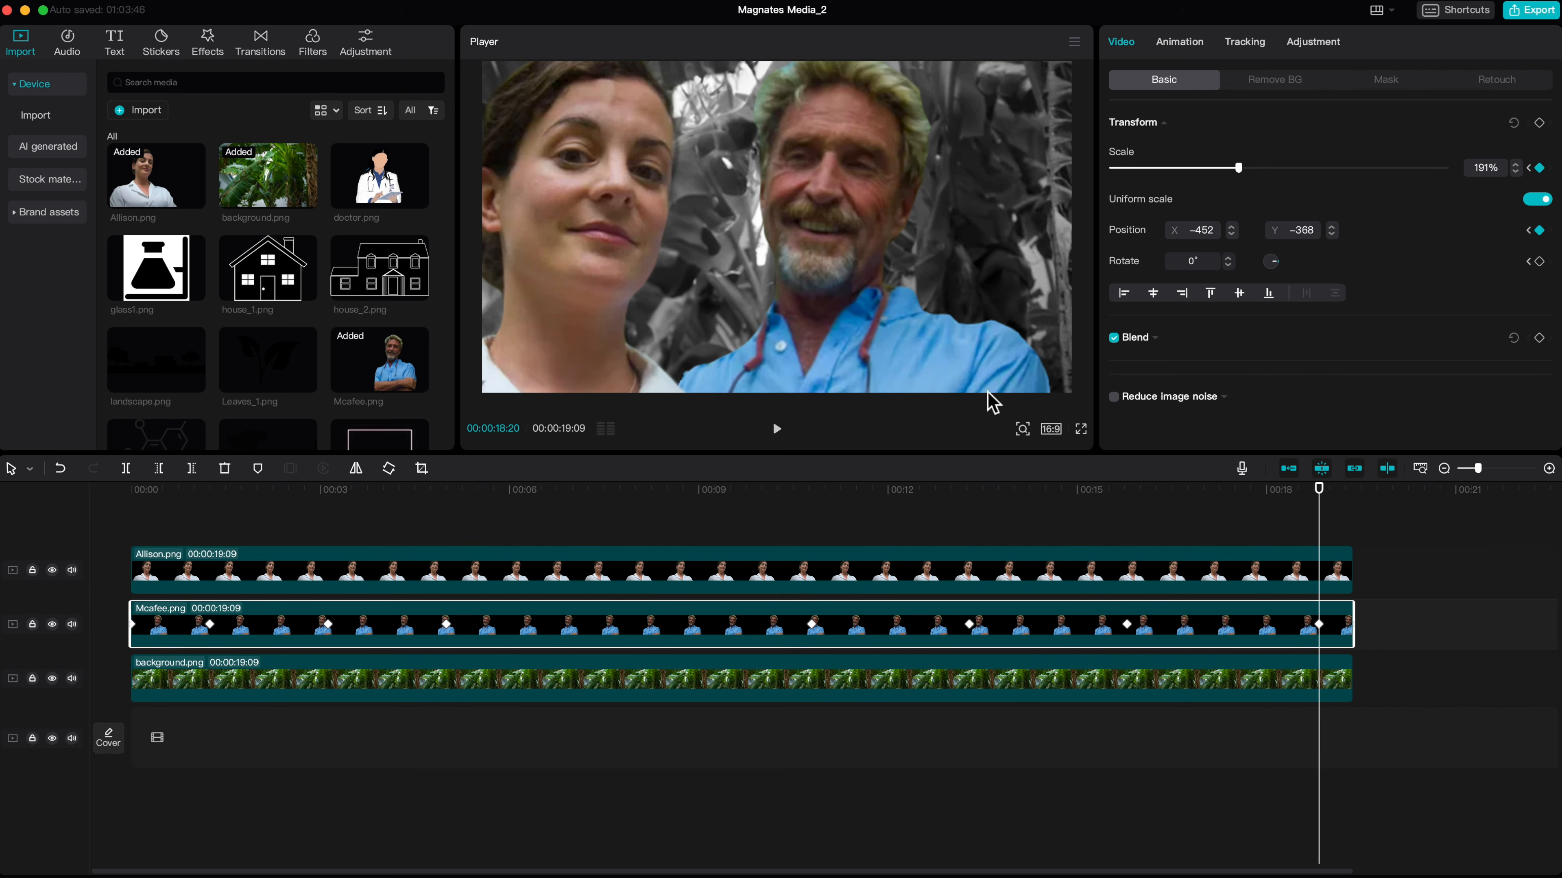
click(1021, 526)
key(space)
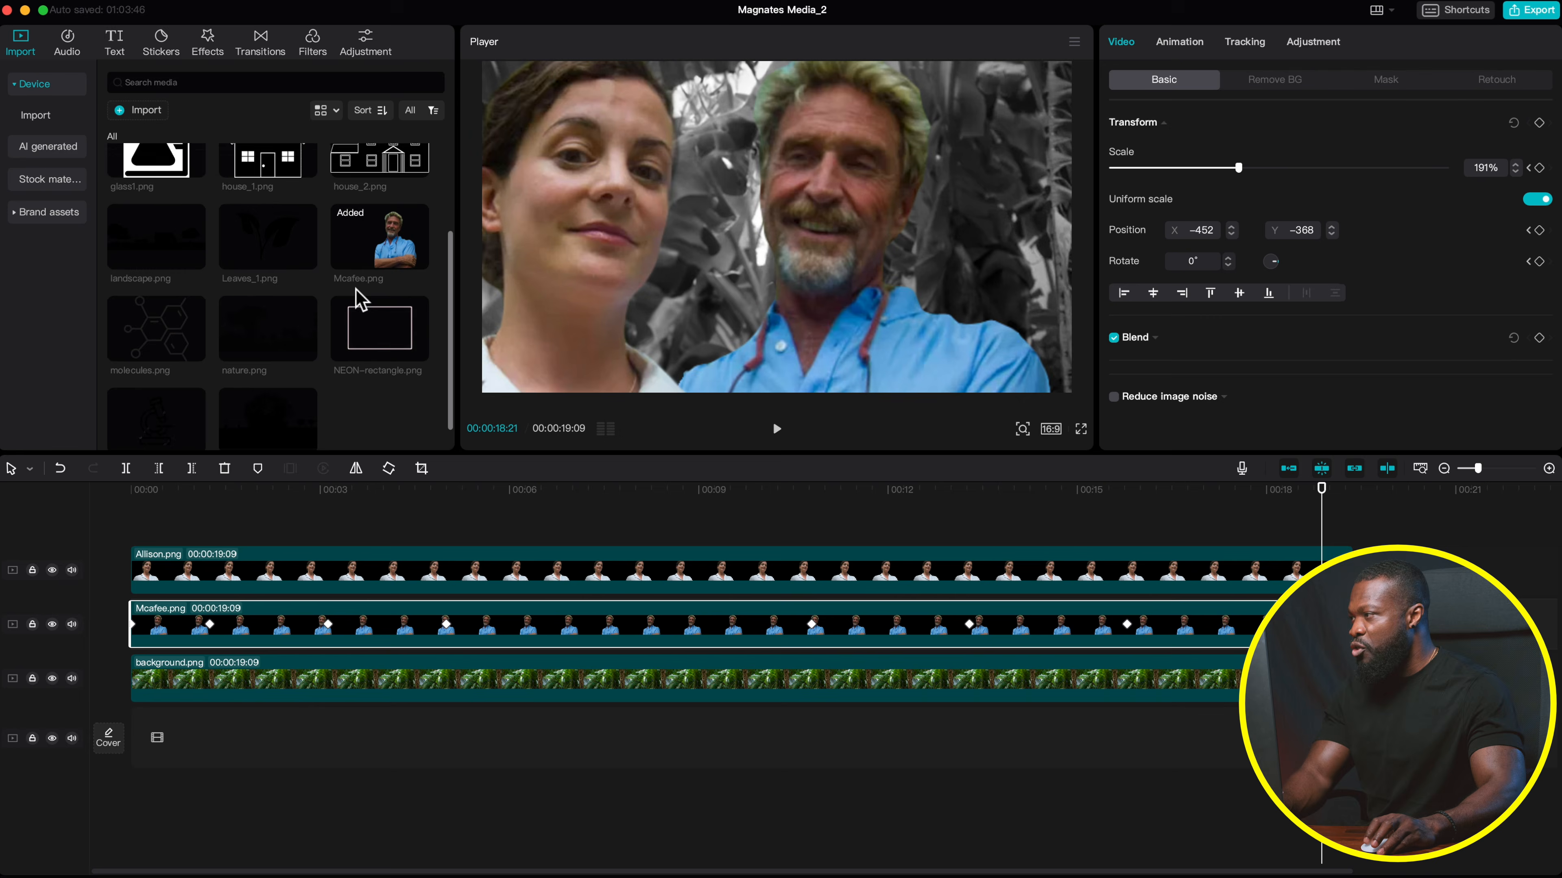
scroll(368, 299, down, 1)
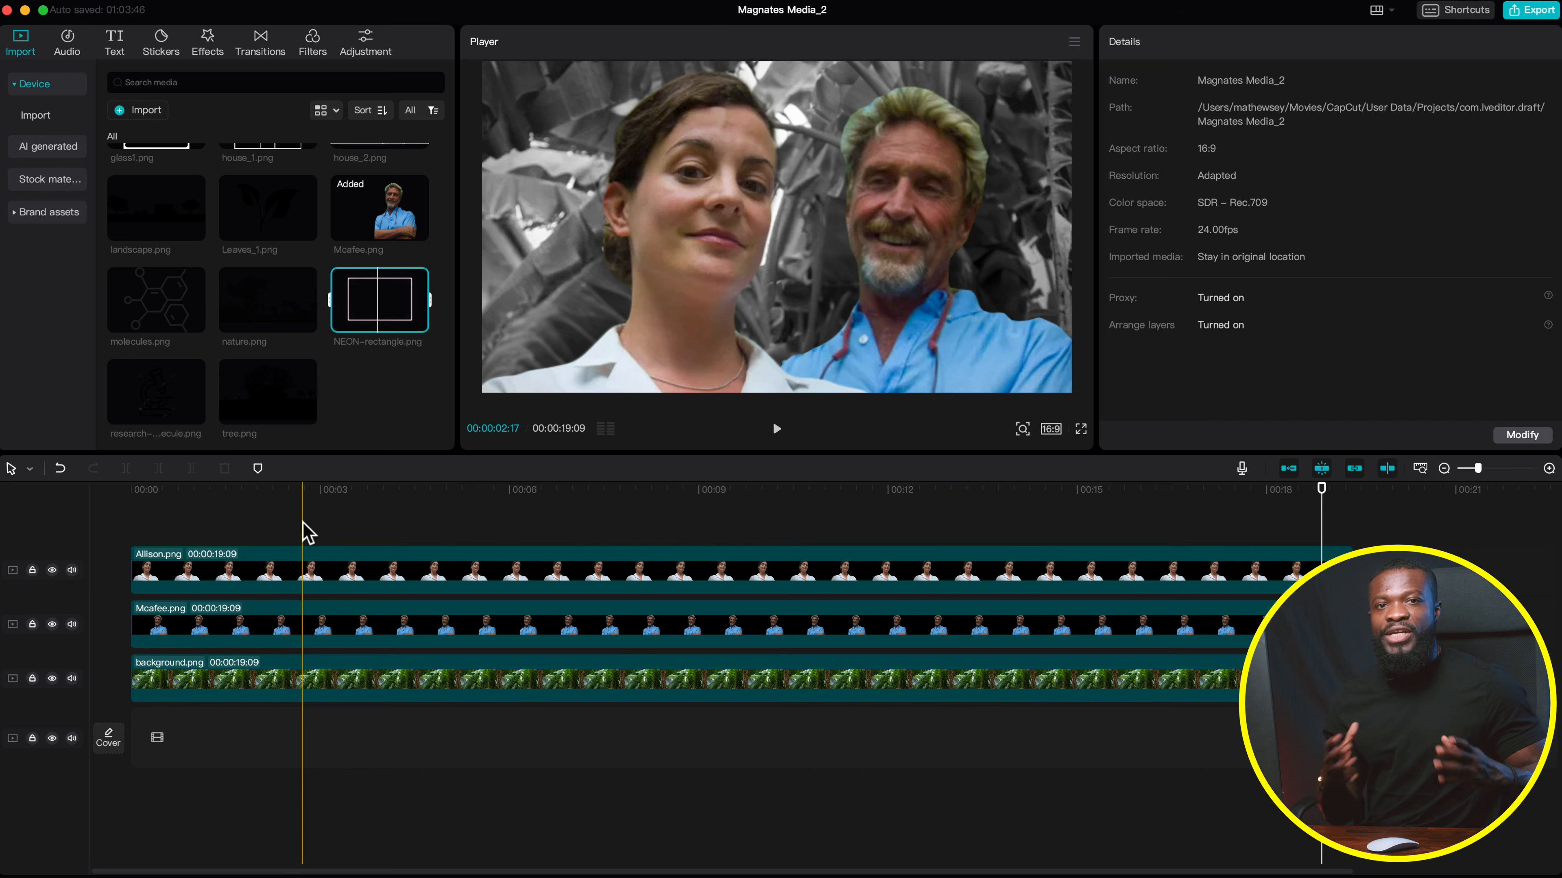
click(231, 533)
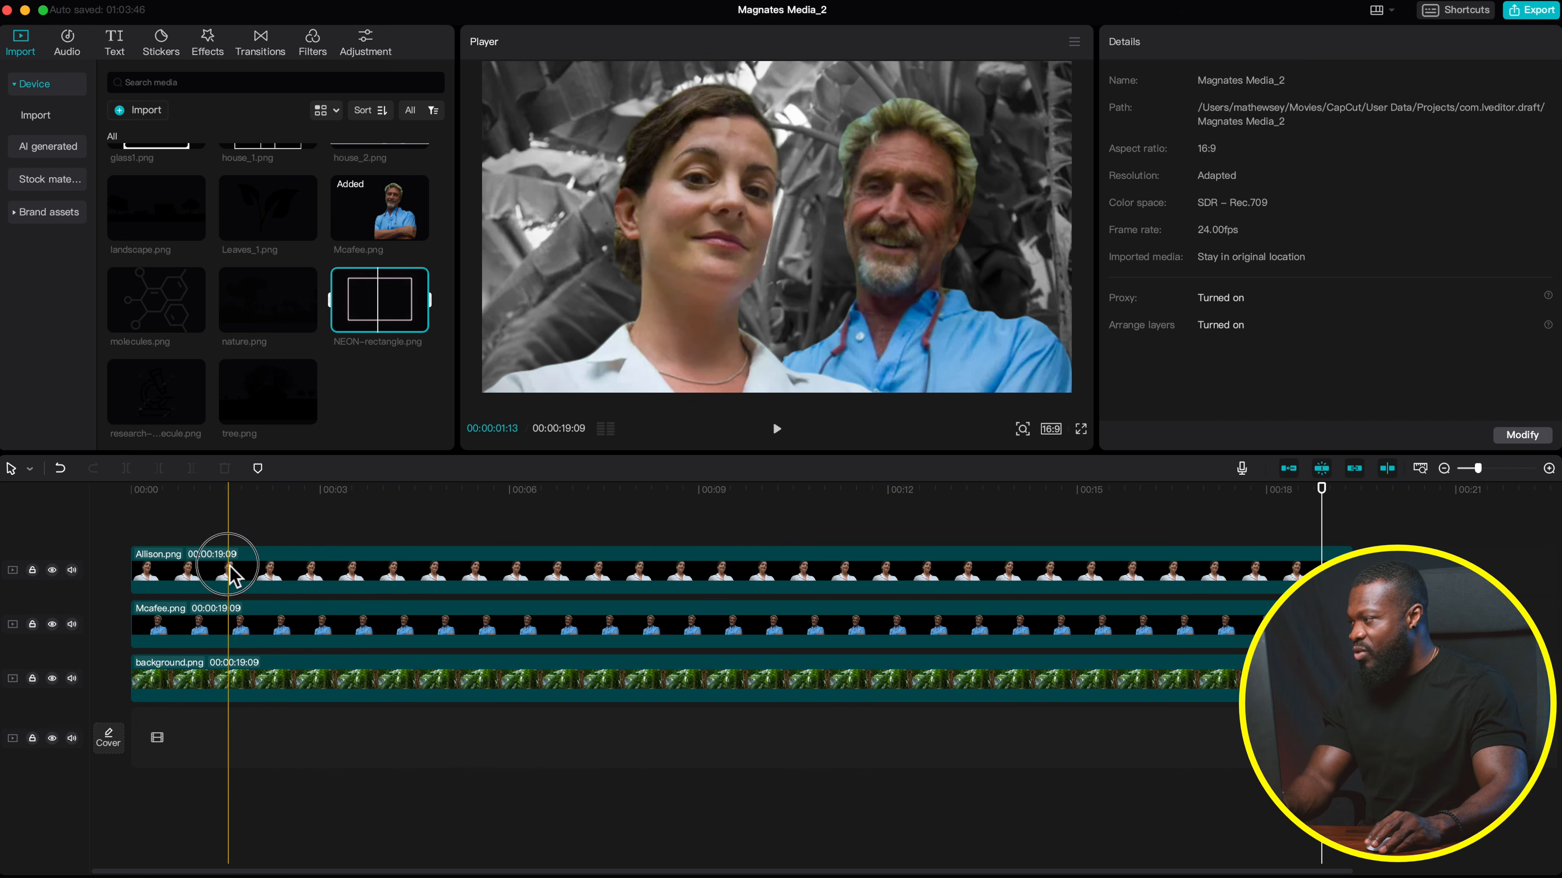
click(239, 590)
- Duplicate the Allison.png clip onto another track and replace the copy with NEON-rectangle.png, keeping its animation
drag(232, 572, 249, 572)
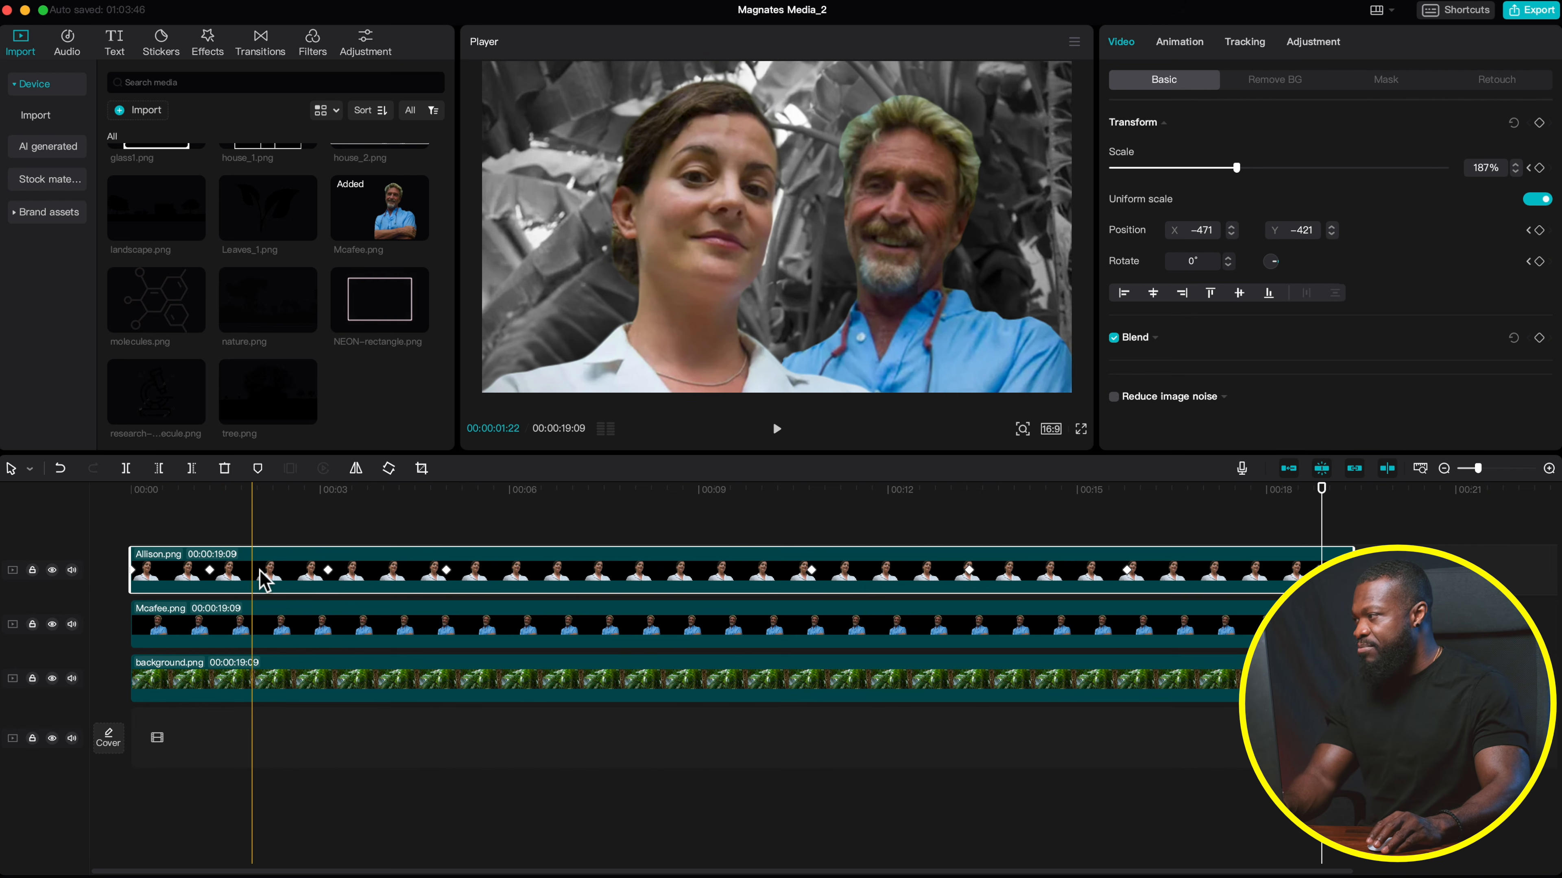
drag(255, 583, 250, 622)
click(233, 680)
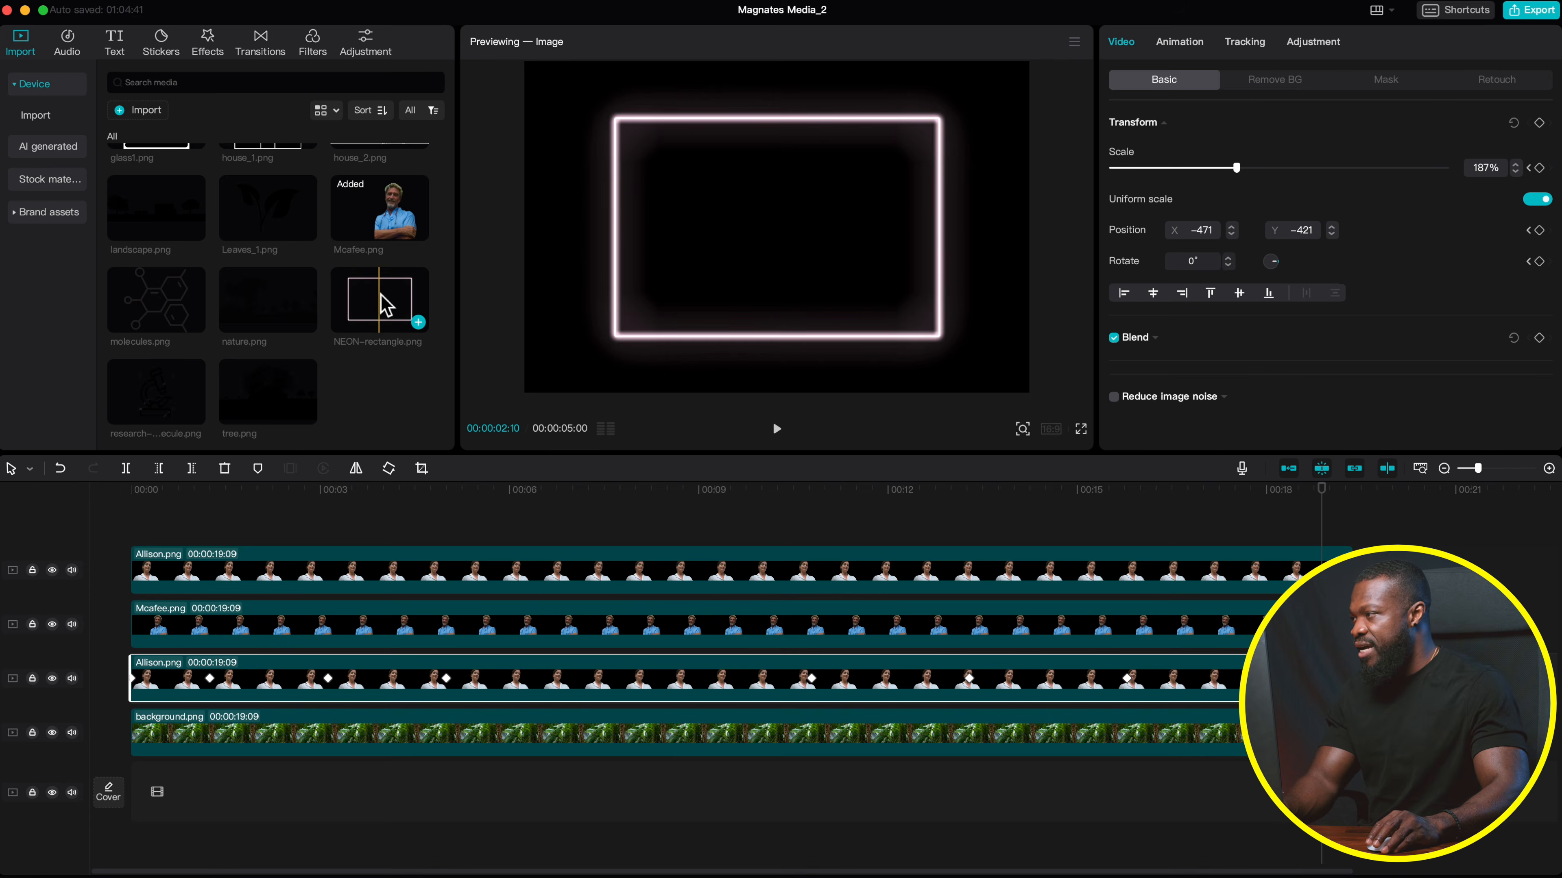
drag(381, 320, 203, 681)
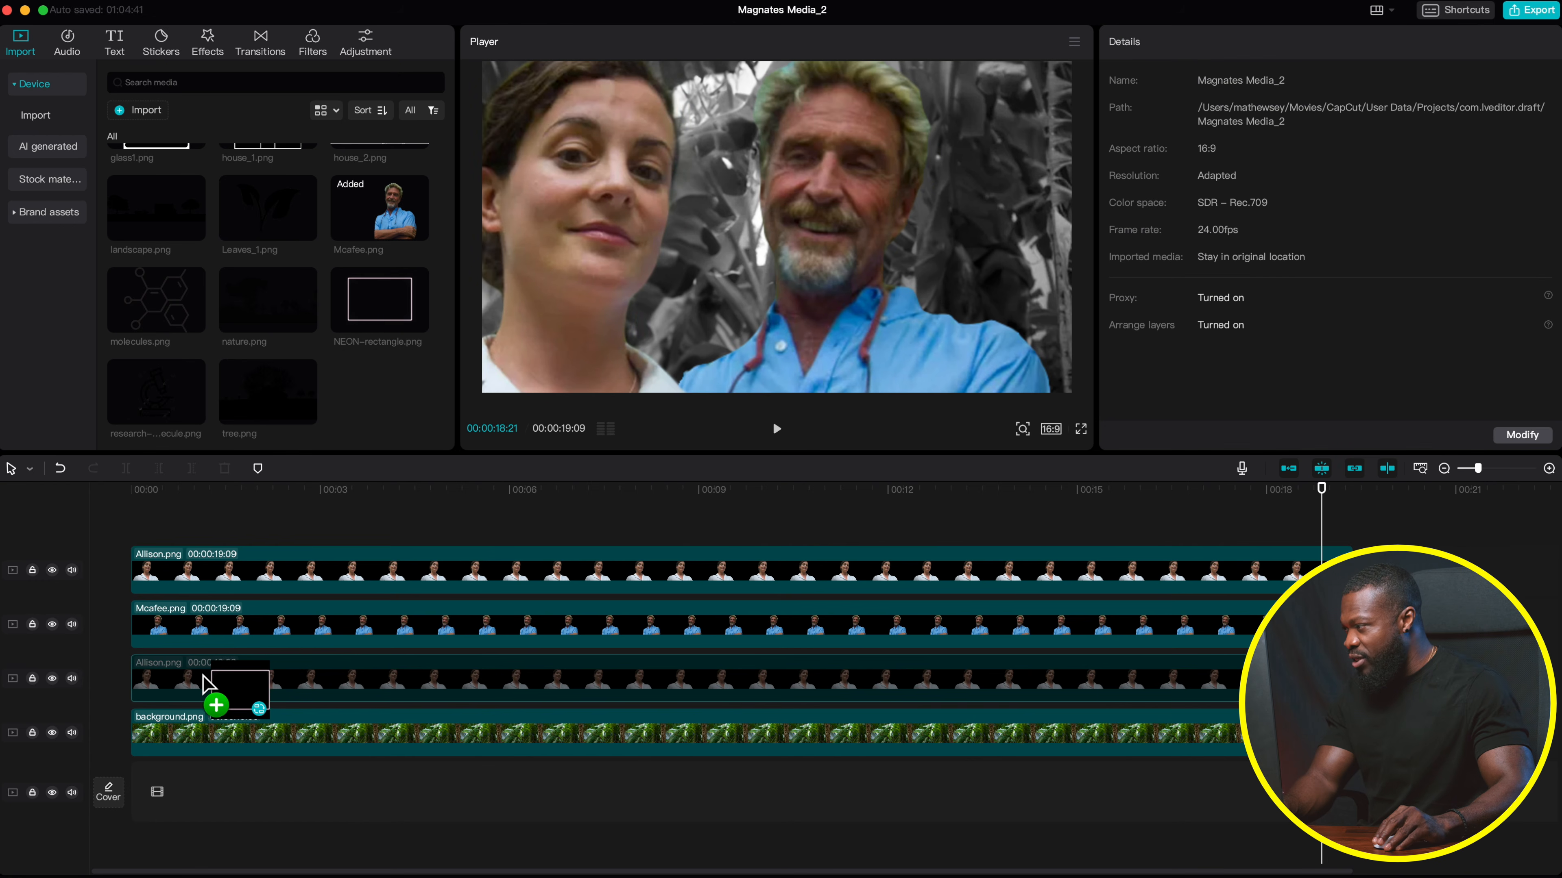
drag(206, 682, 352, 664)
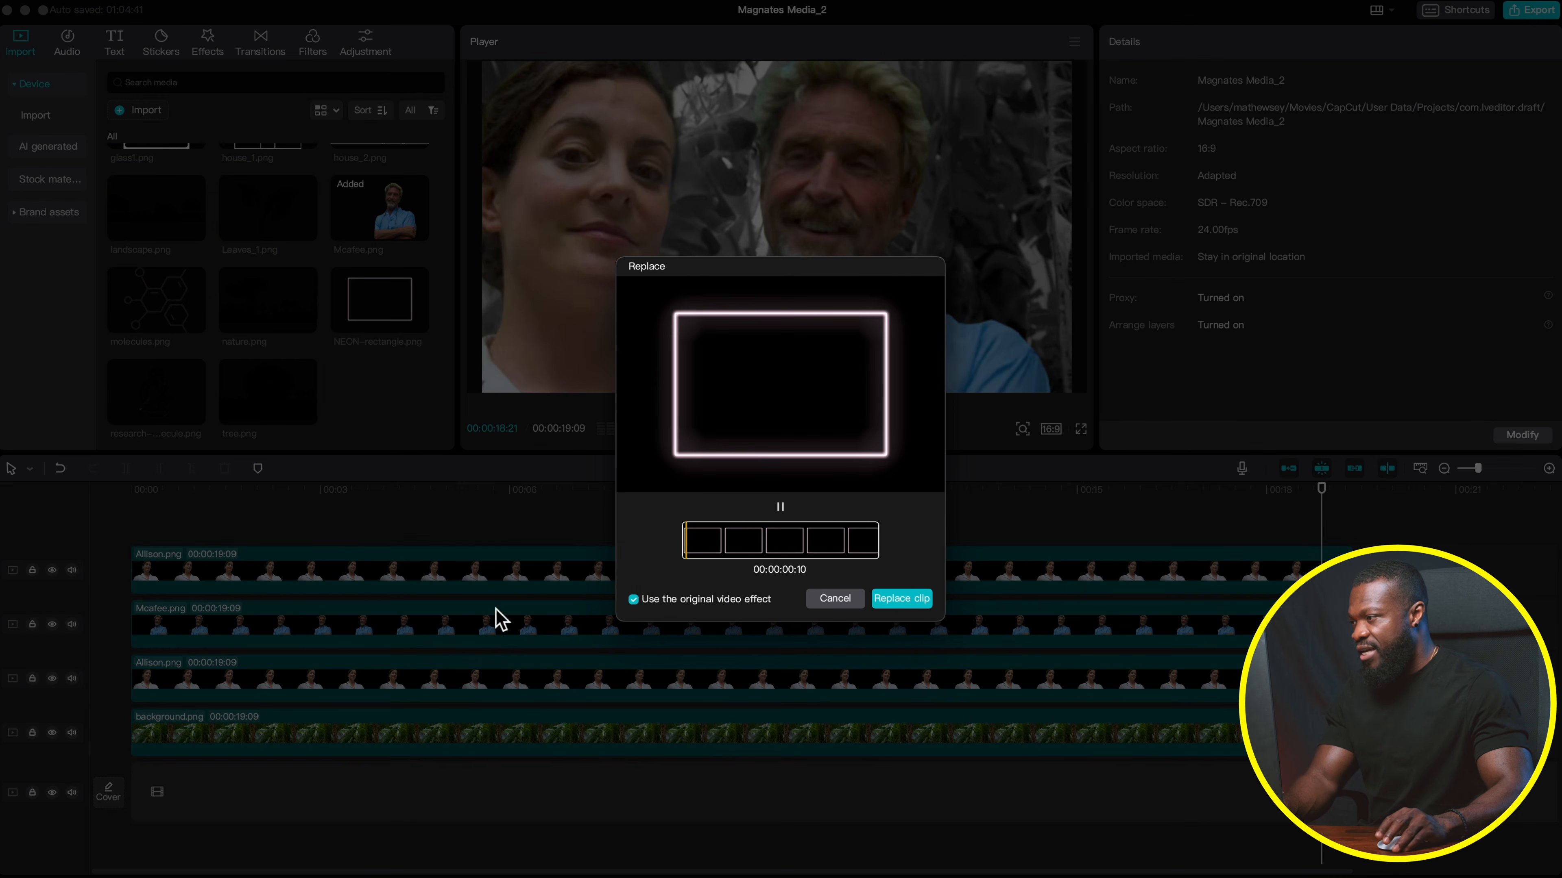
click(896, 604)
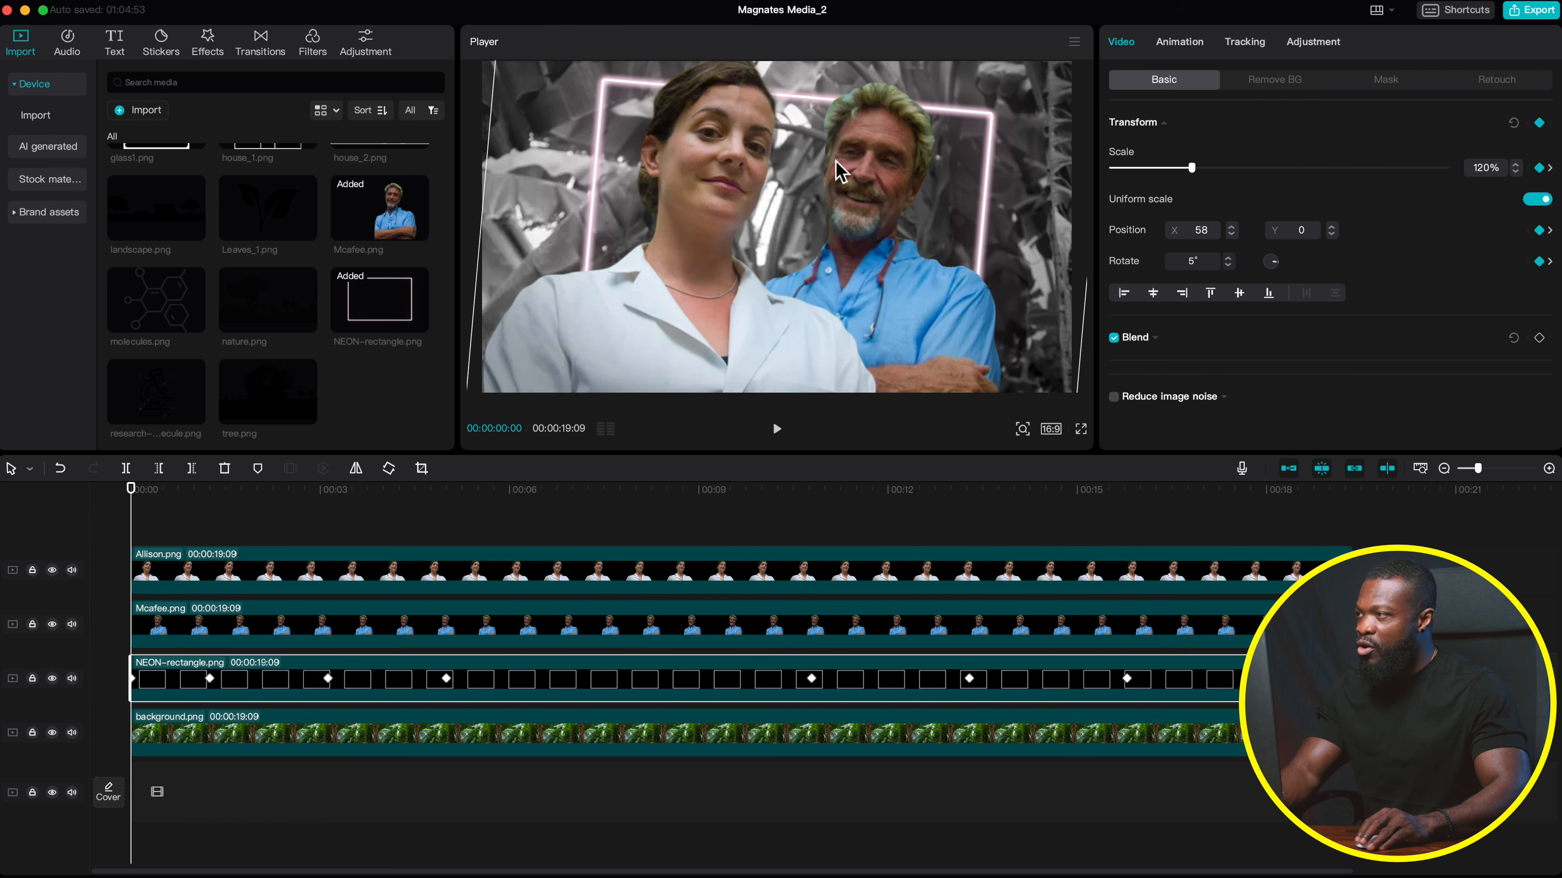
- Drag the neon rectangle lower at the start, at about 1 second, and at about 3 seconds
drag(799, 120, 799, 166)
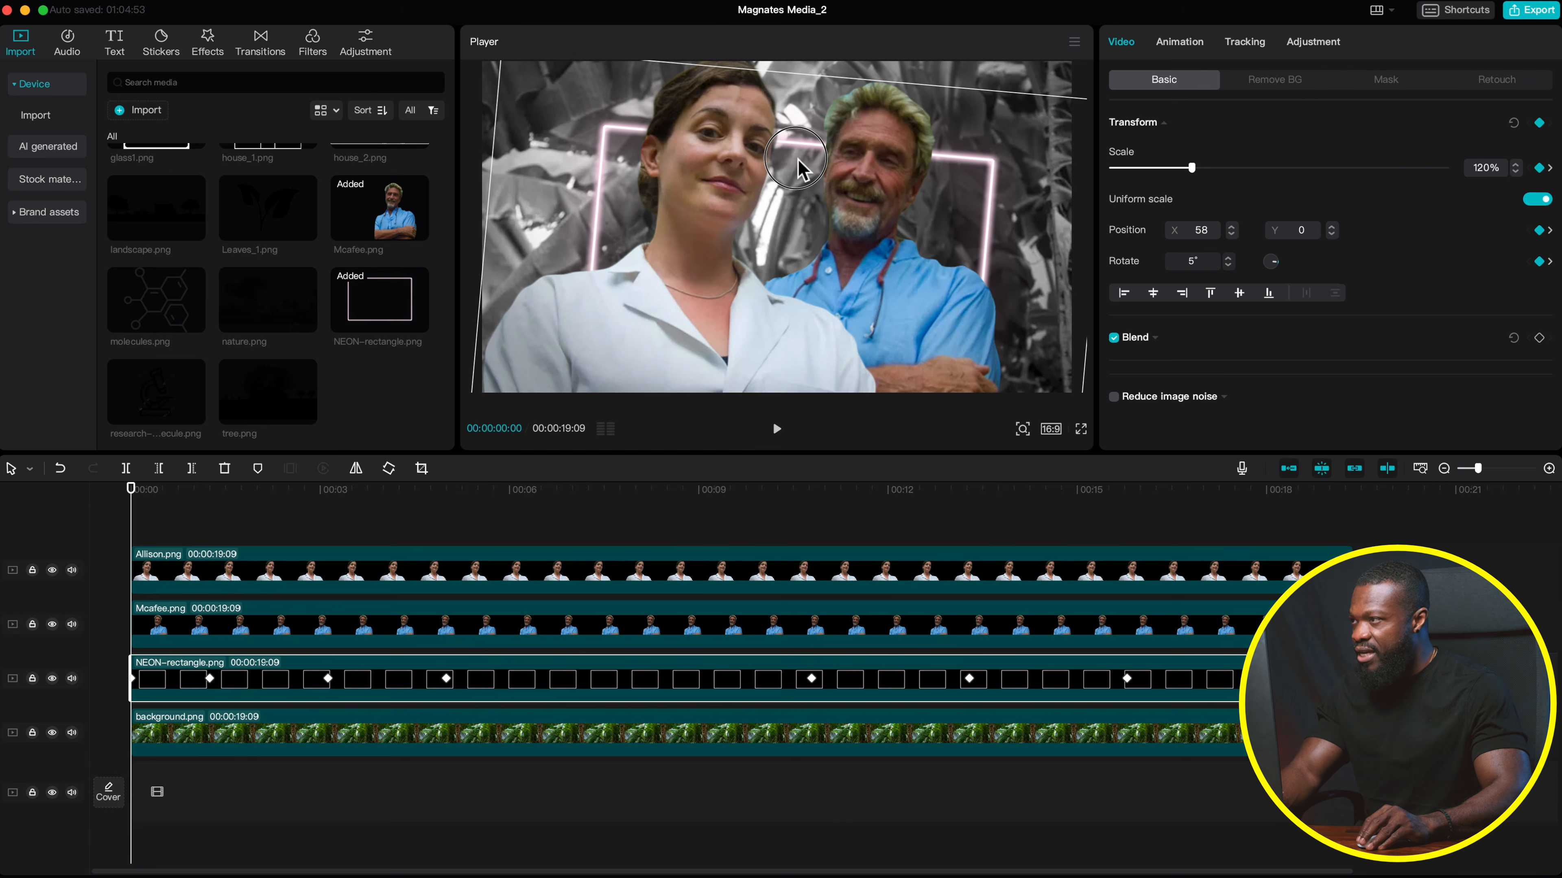
click(210, 508)
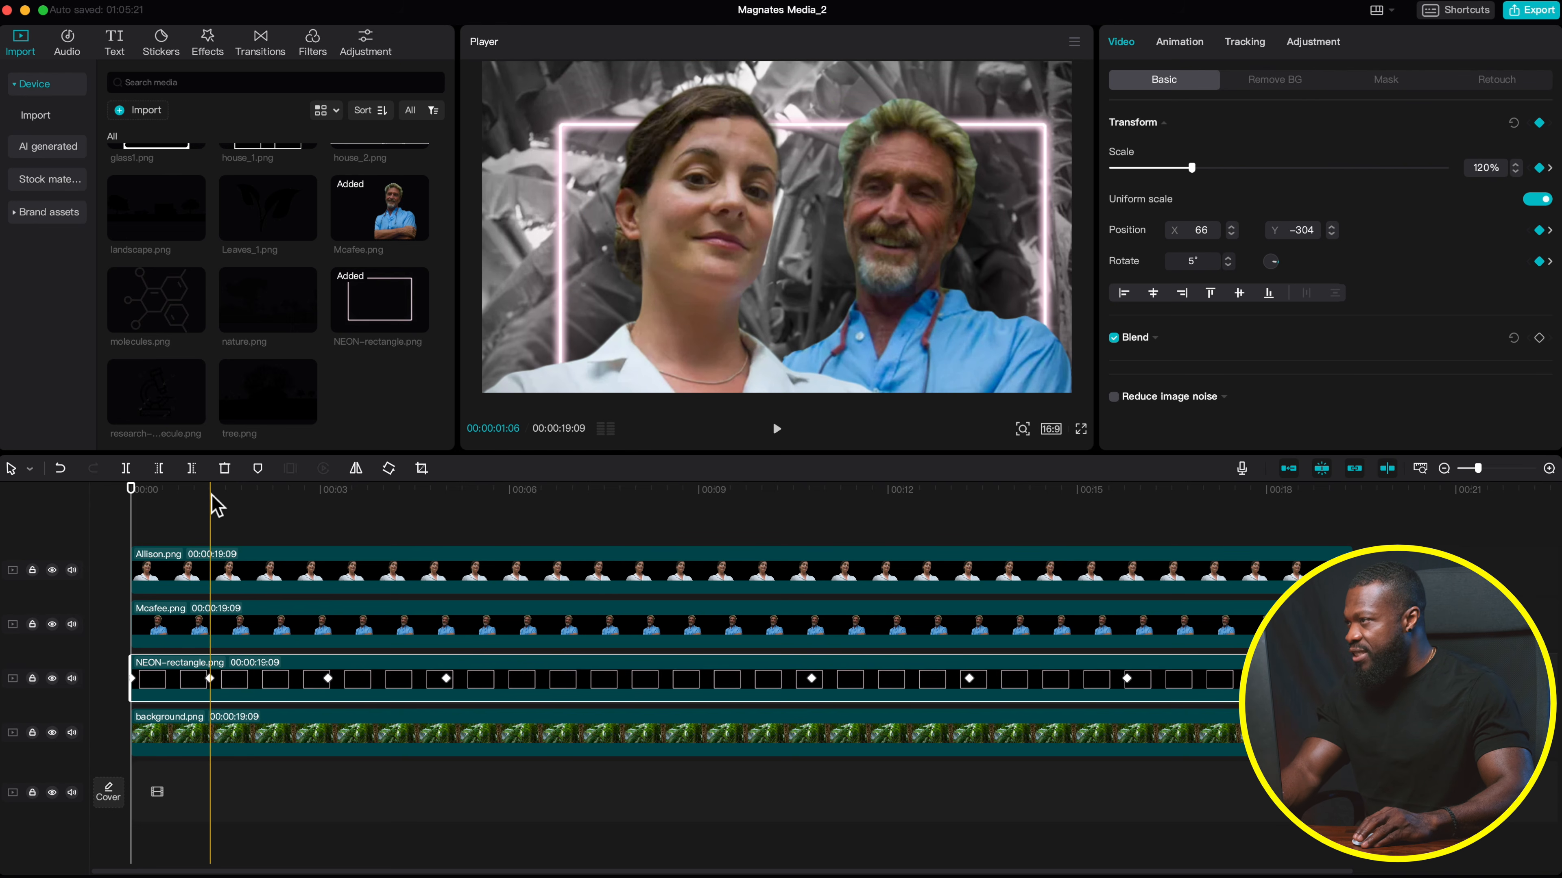
drag(836, 181, 840, 245)
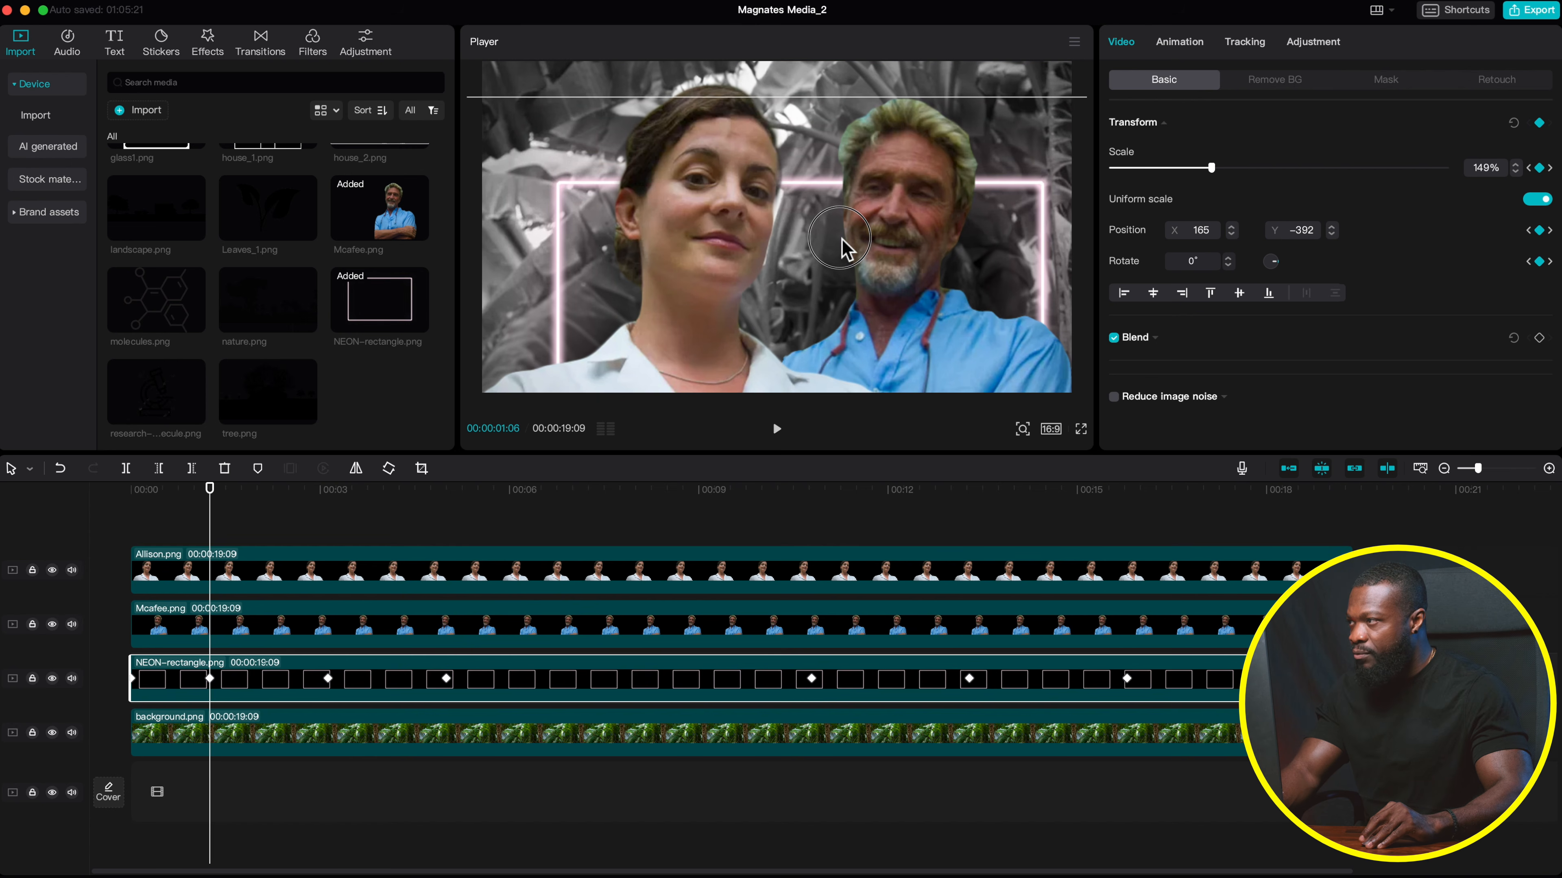
click(328, 647)
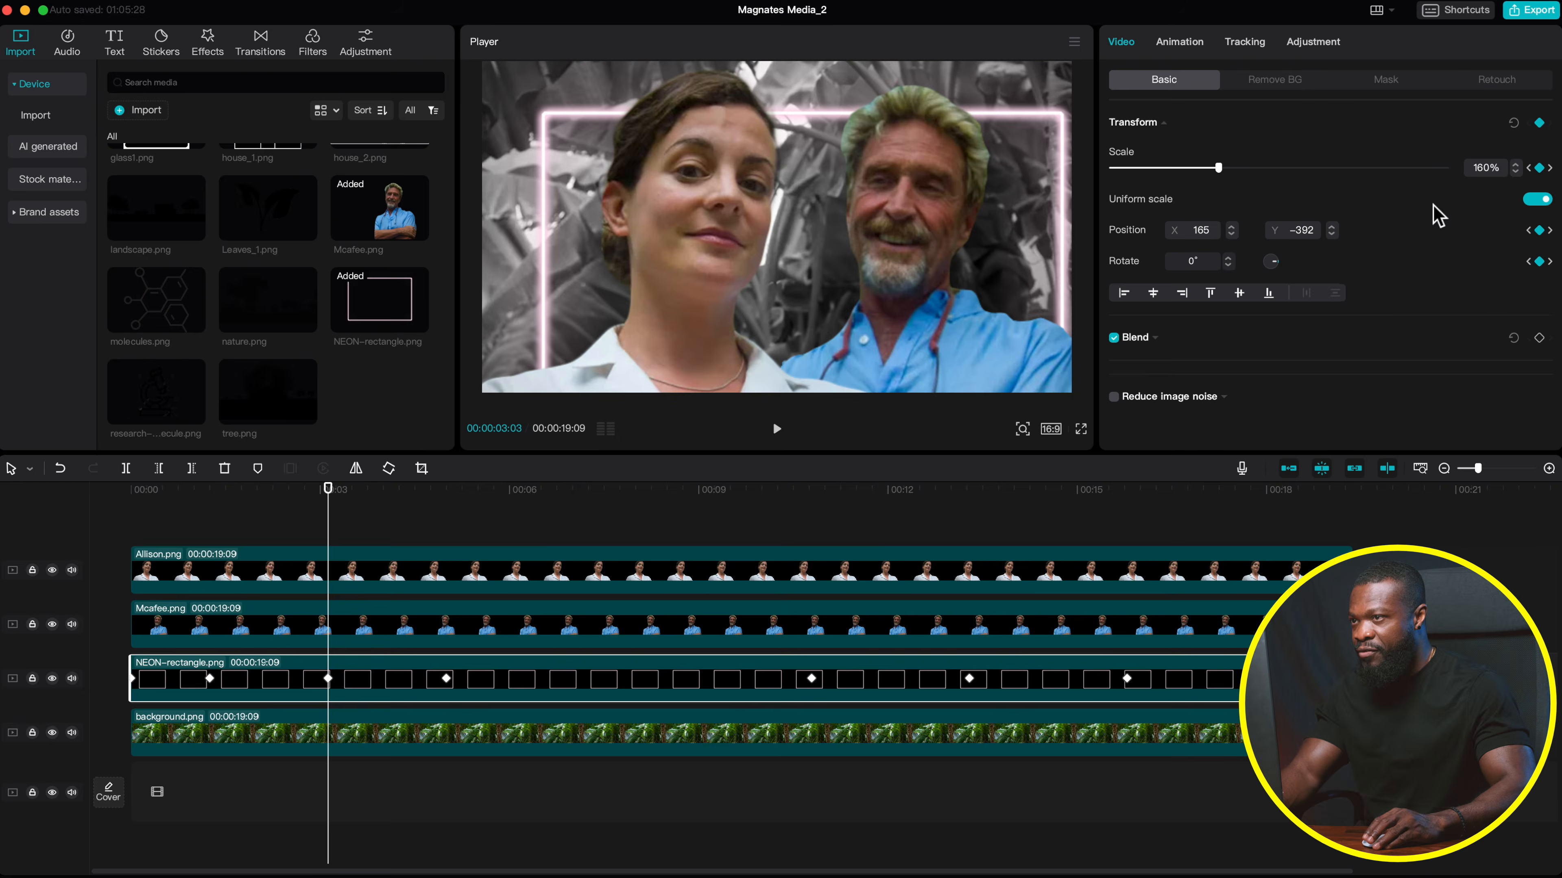
drag(776, 157, 778, 217)
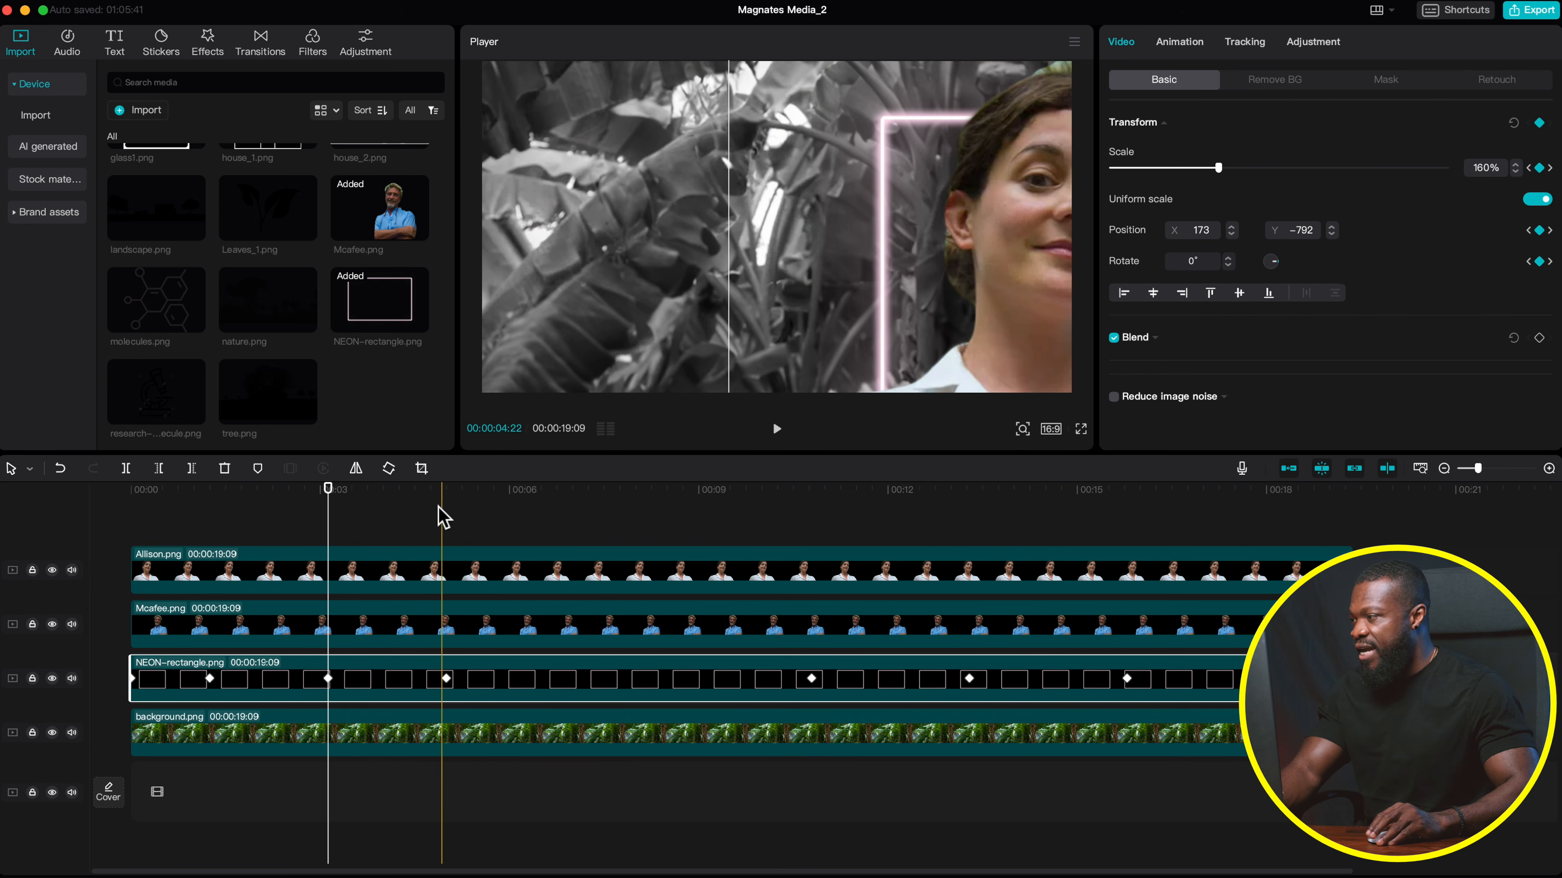
- Move the neon frame left at its 5-second keyframe and preview the motion from 3 seconds
click(448, 498)
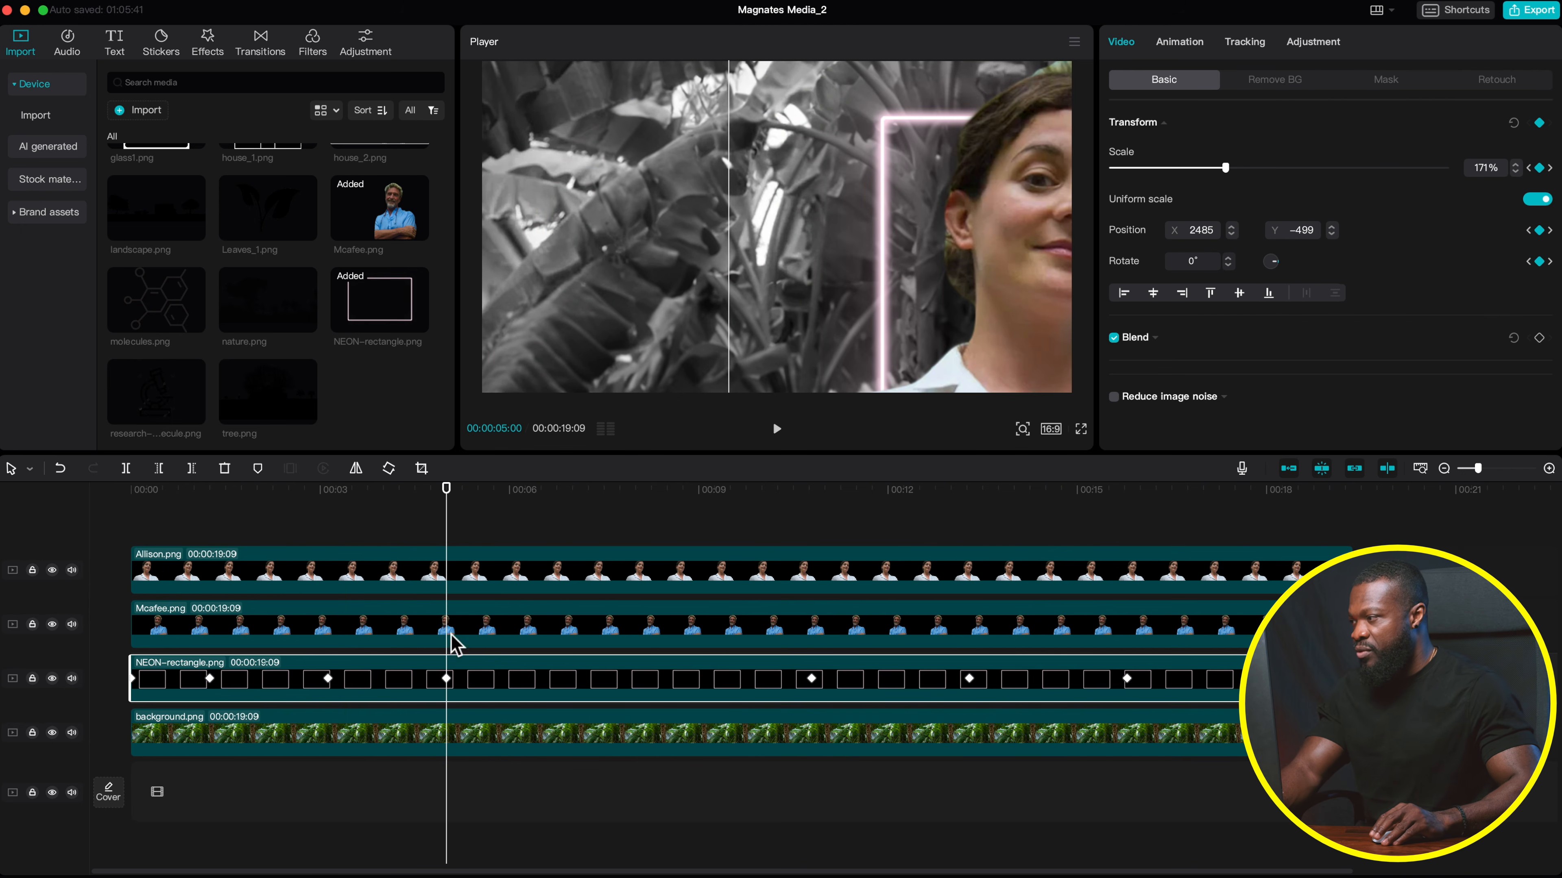
click(447, 679)
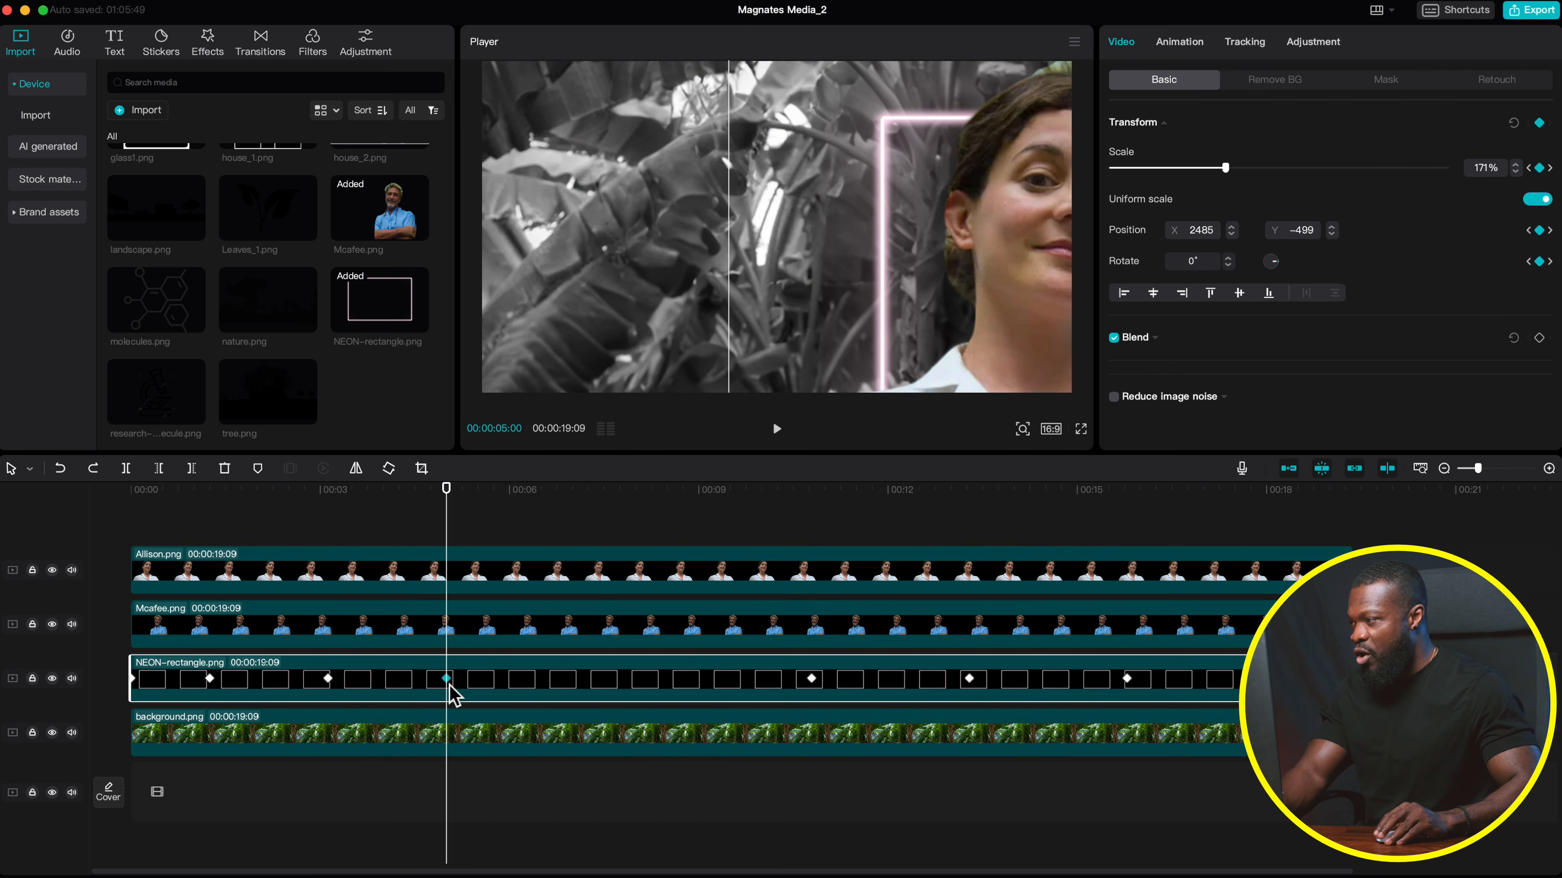
drag(909, 206, 665, 248)
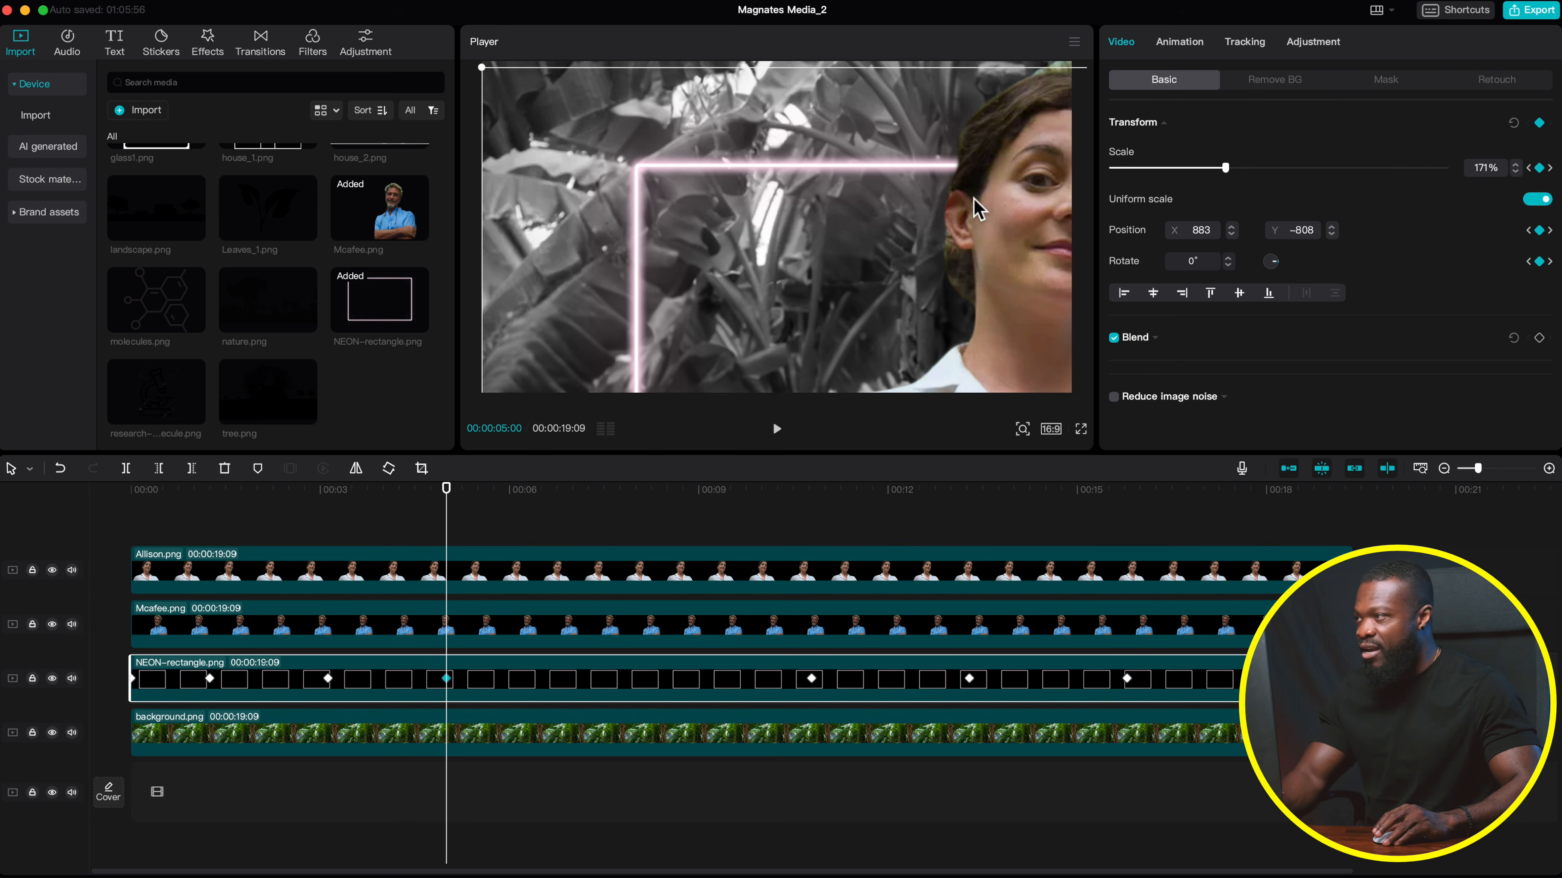
click(337, 506)
key(space)
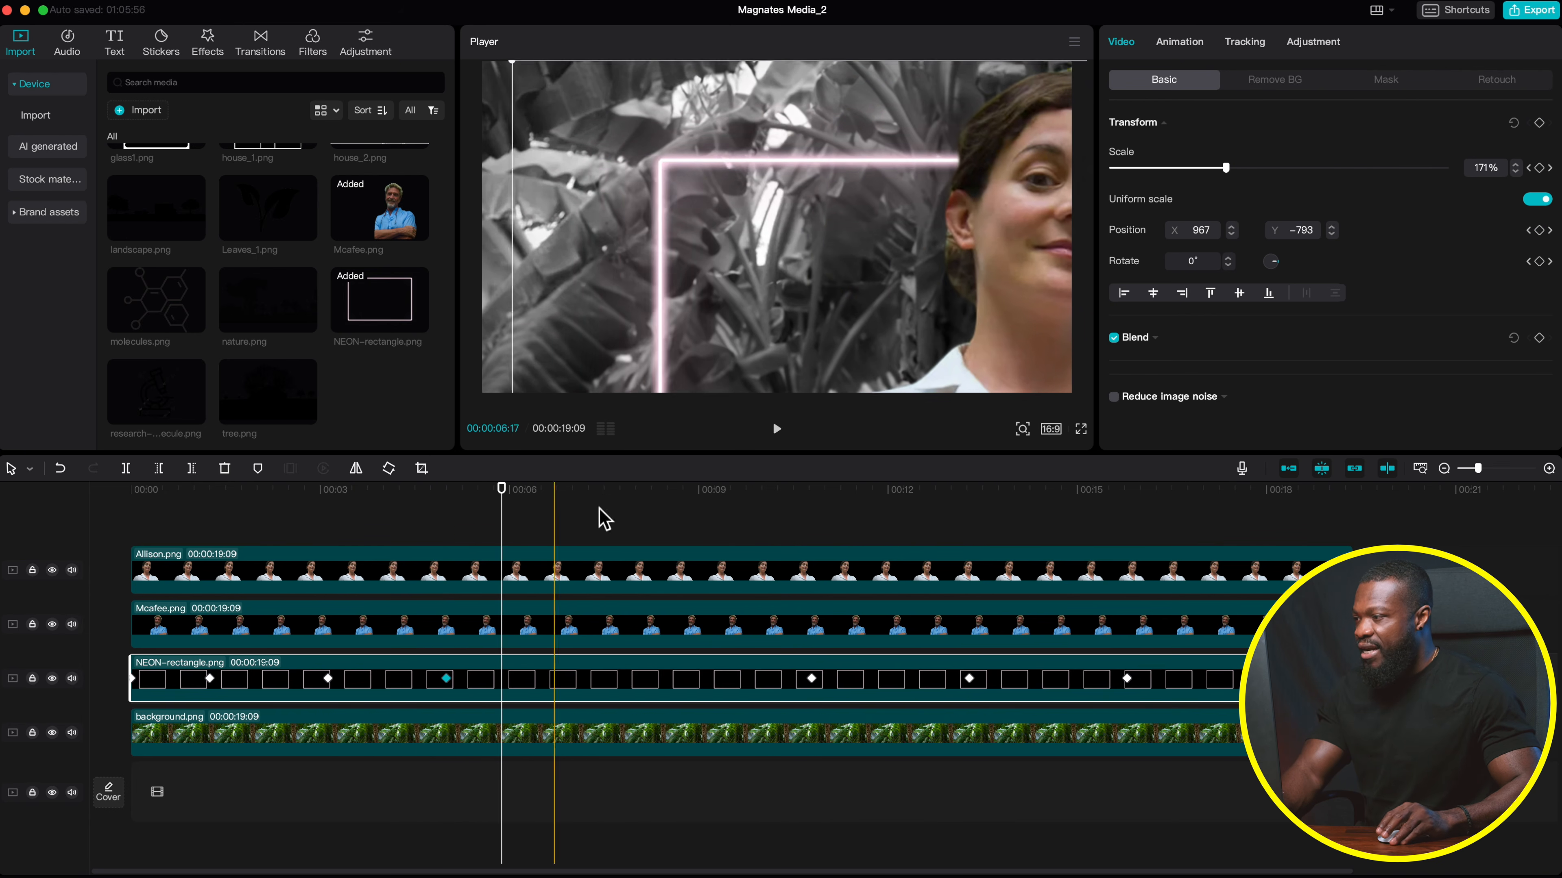
click(813, 679)
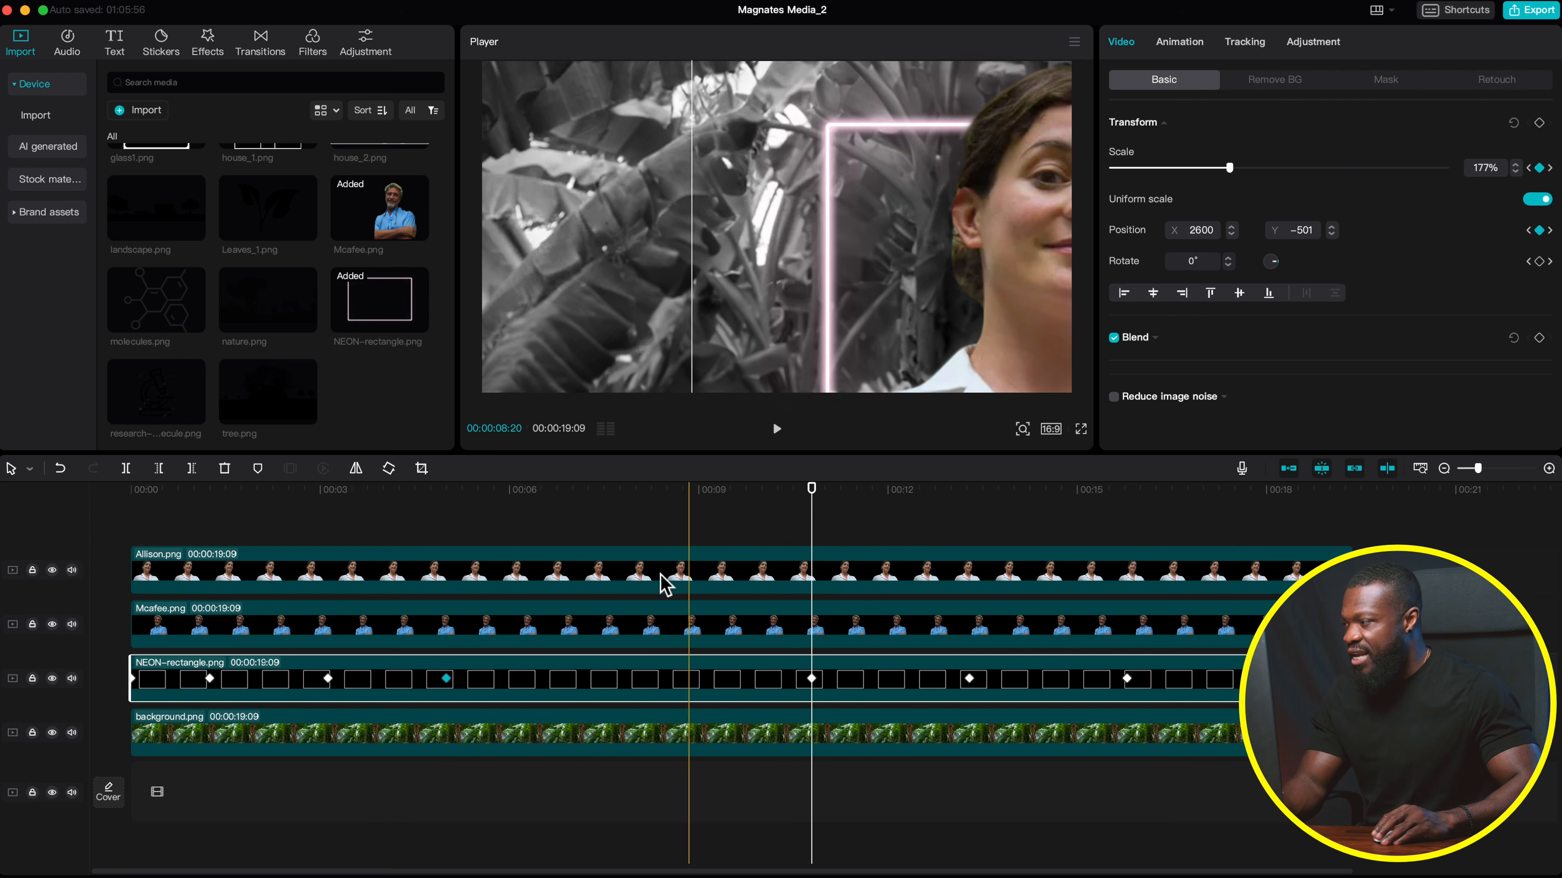
- Set the neon frame's scale to 176% at the 10-second keyframe
click(447, 489)
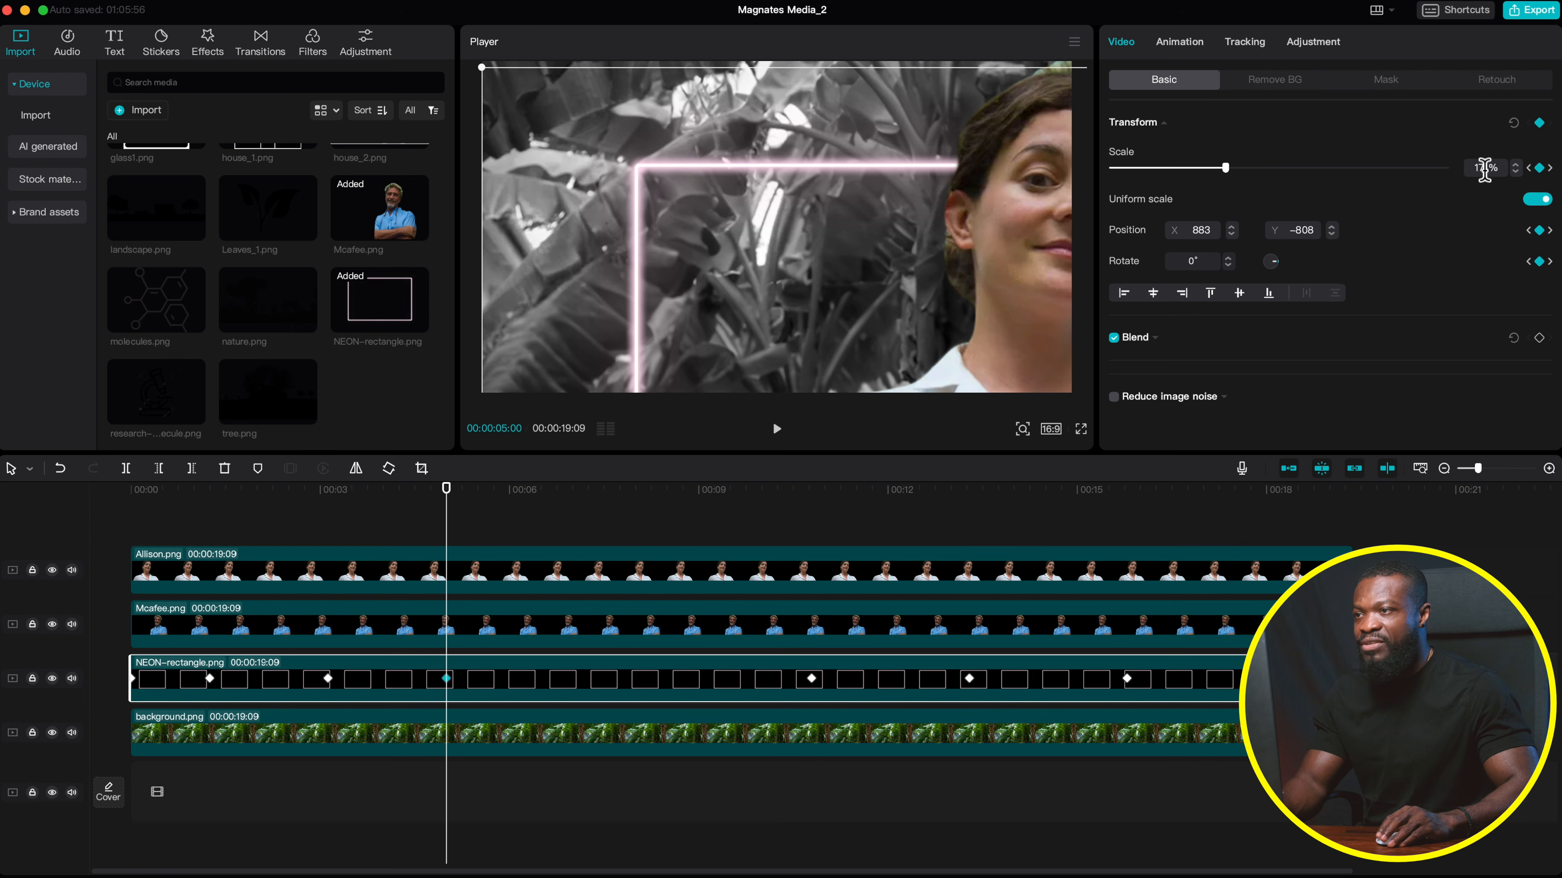
click(1550, 170)
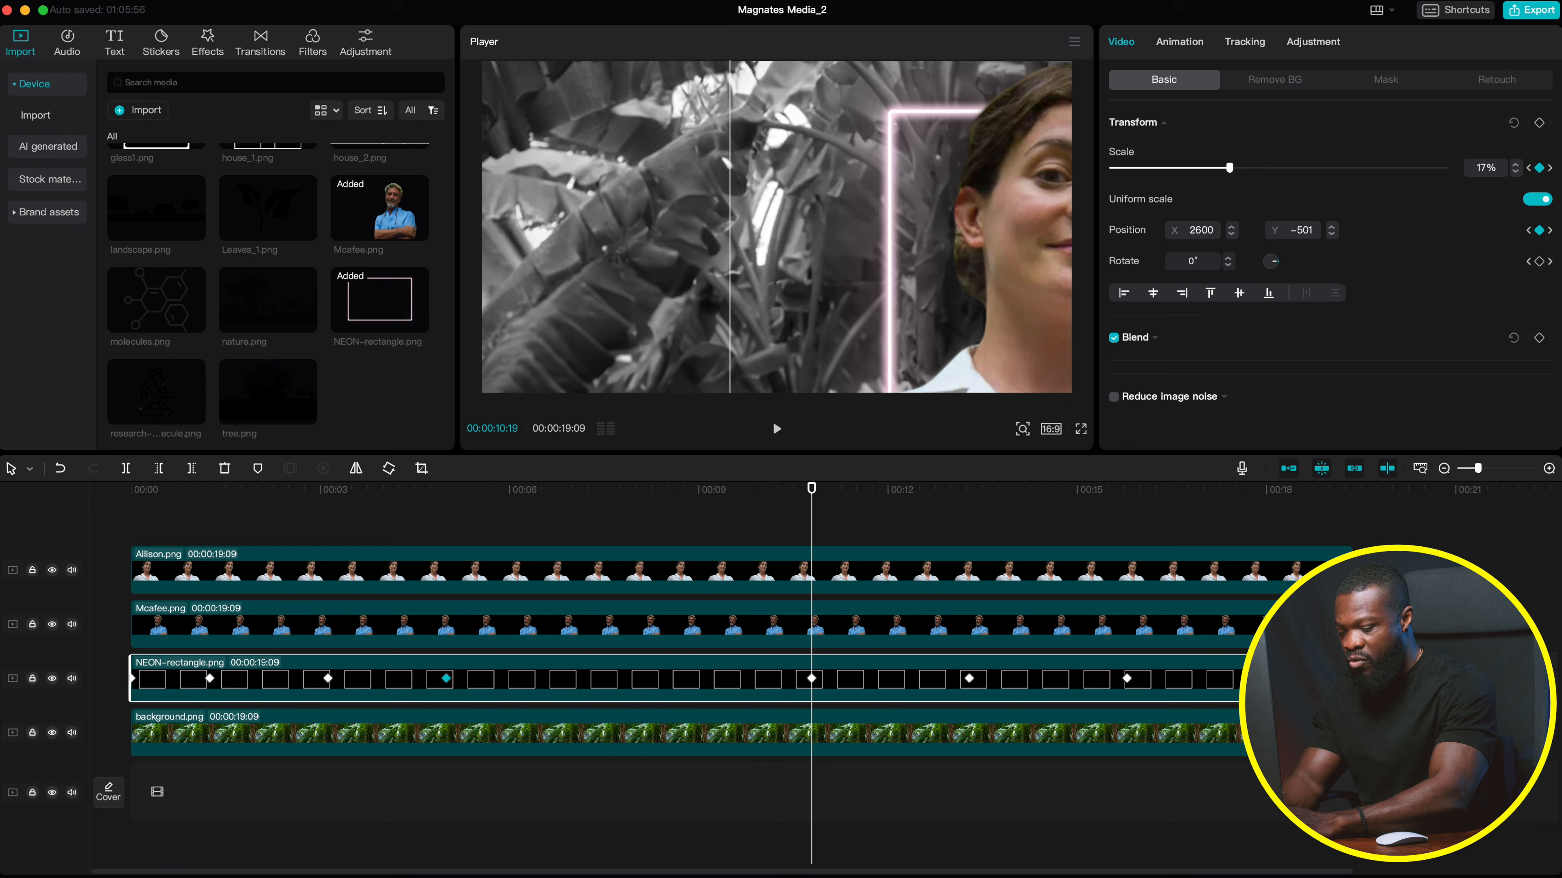
key(Return)
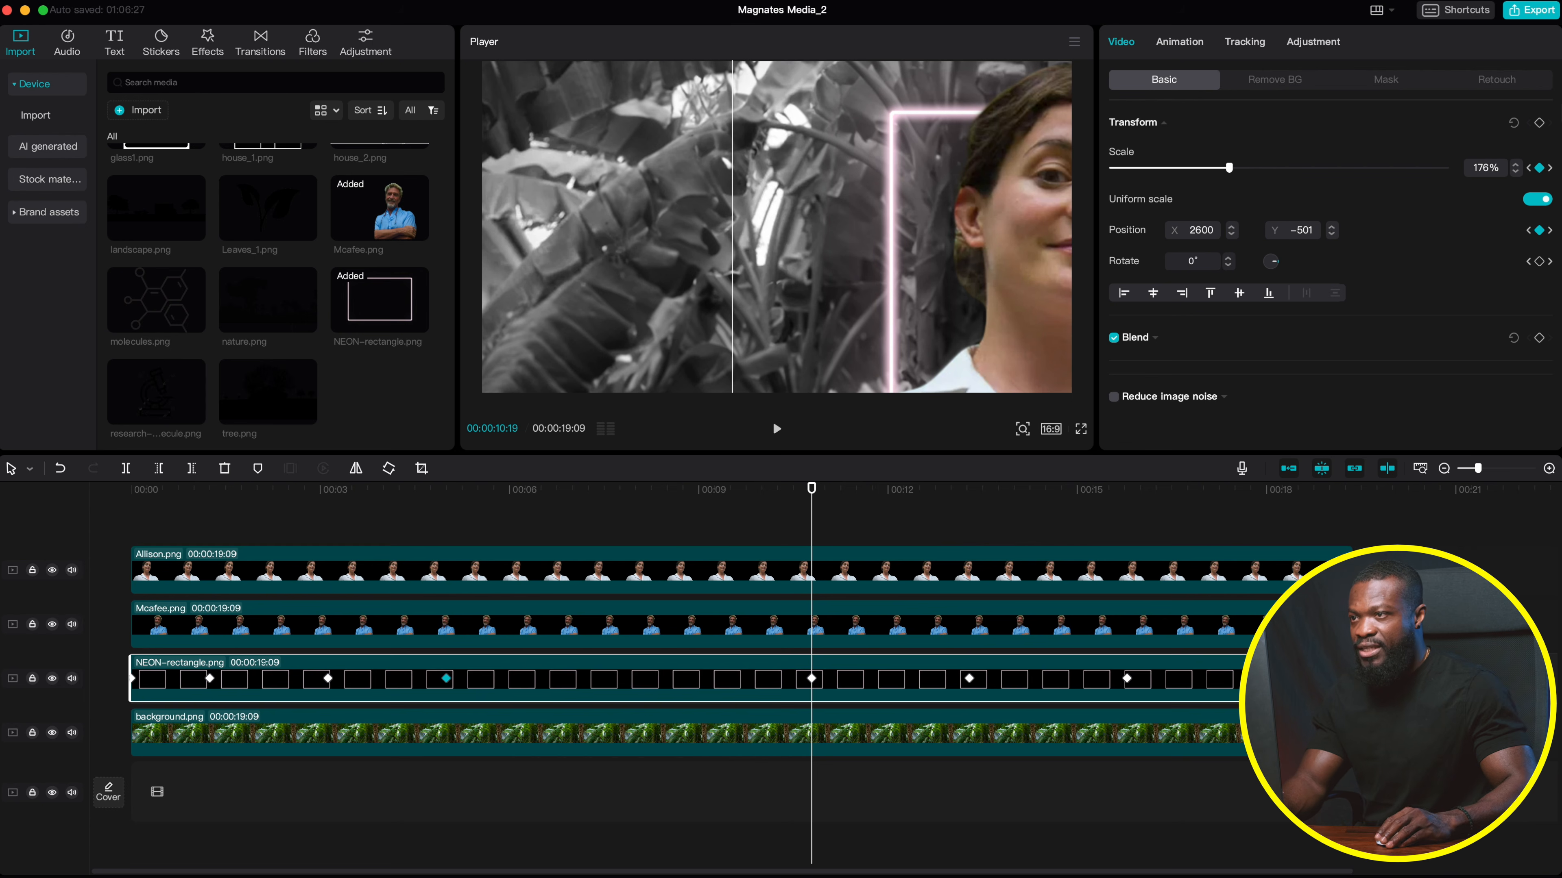
click(1529, 168)
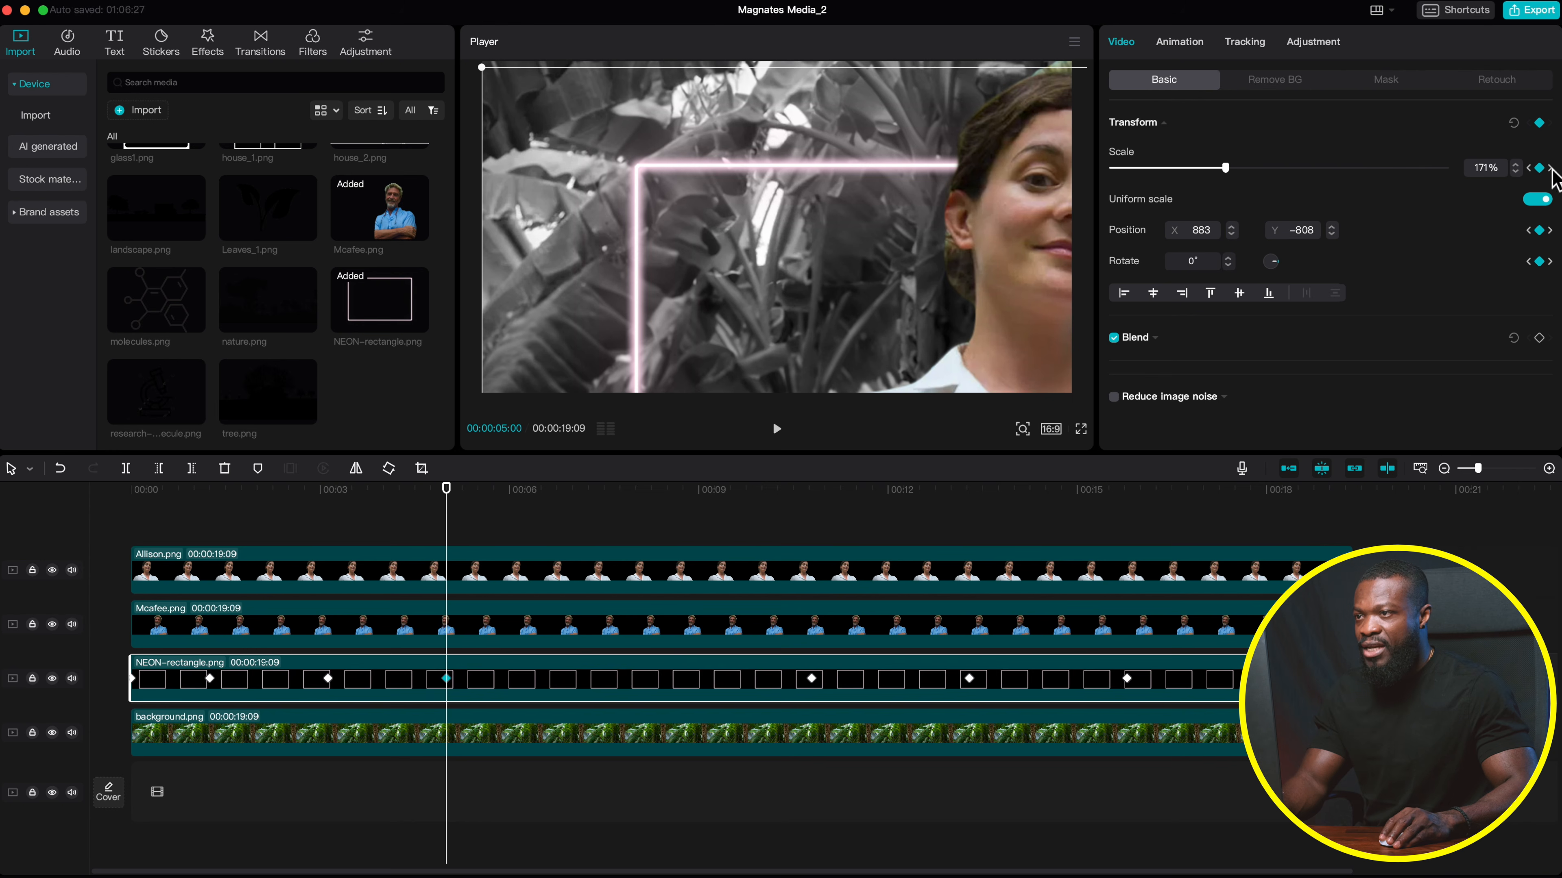
- Set the neon frame's position to X 883, Y -808 at the 10-second keyframe
click(1550, 168)
double_click(1219, 239)
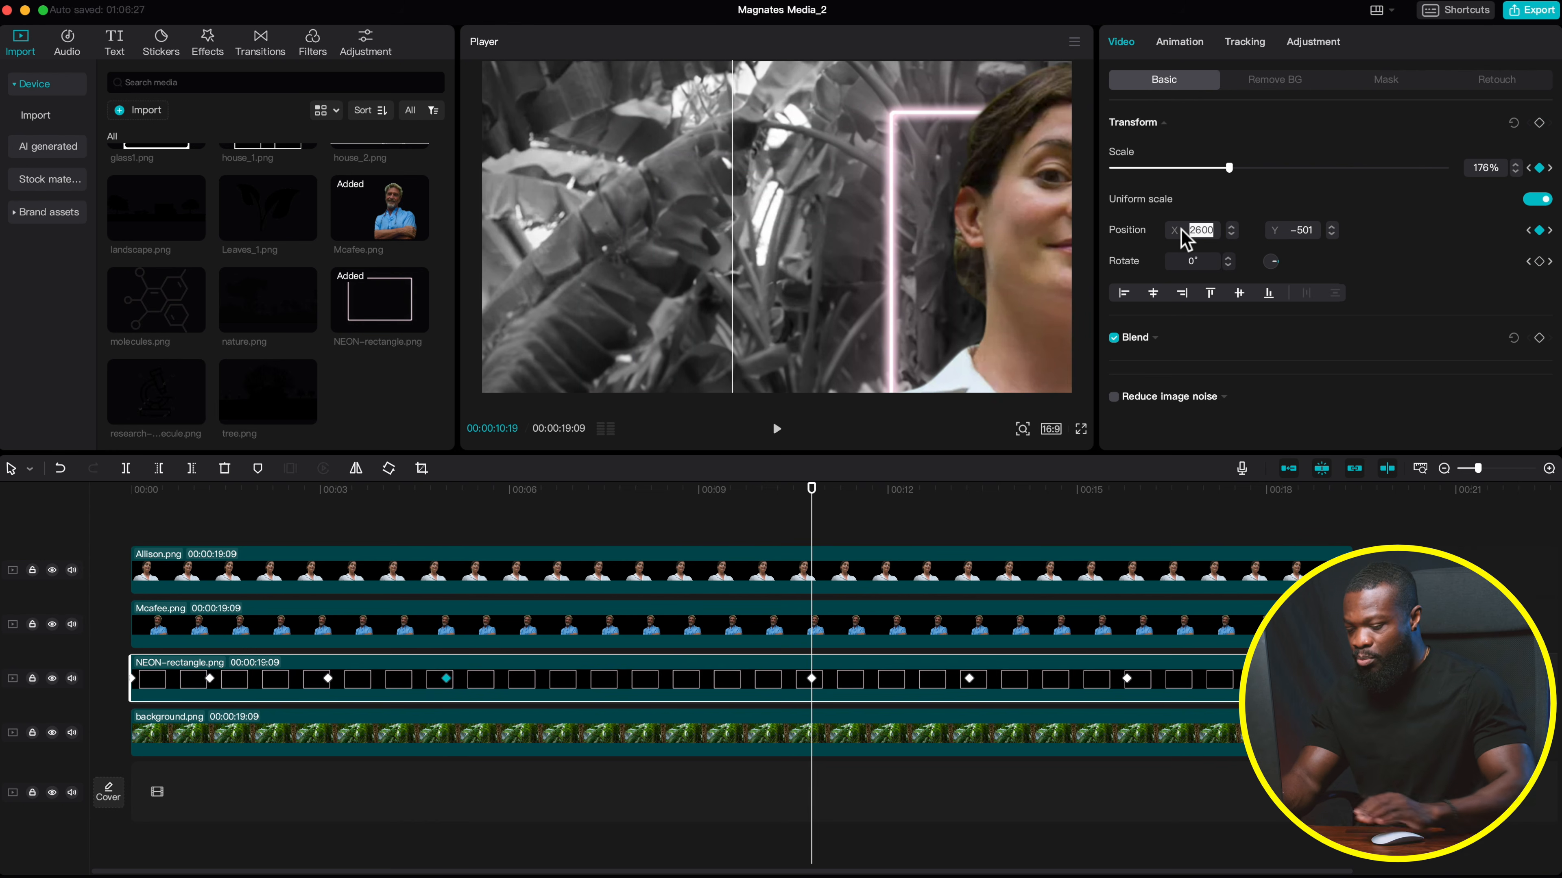
text(883)
key(Return)
double_click(1293, 233)
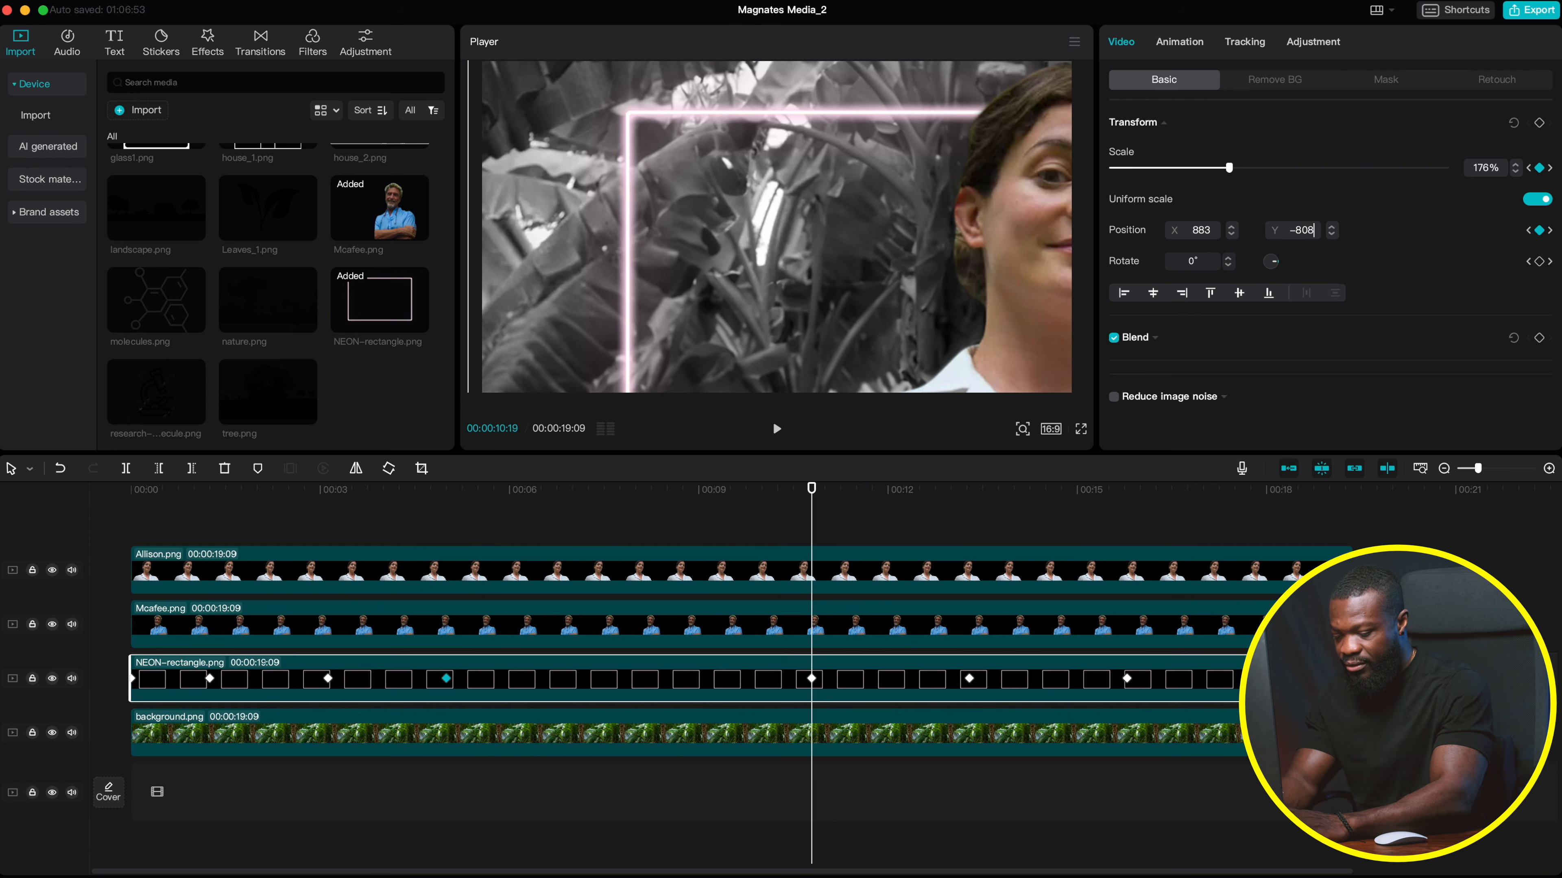
text(-808)
key(Return)
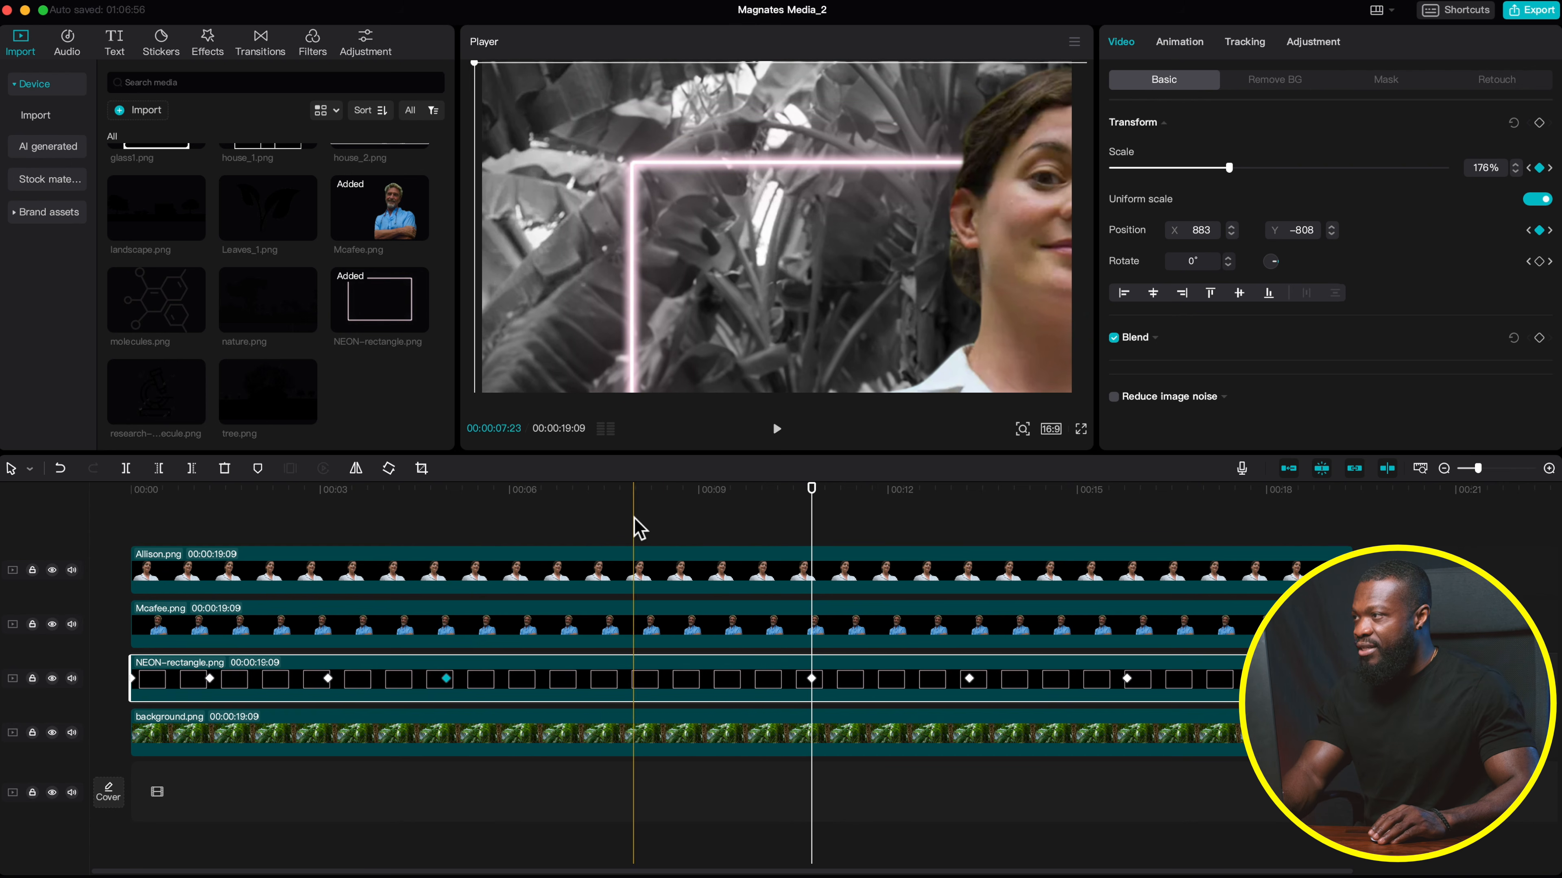
- Shift the neon frame lower at the later keyframes around 13 and 15 seconds
key(space)
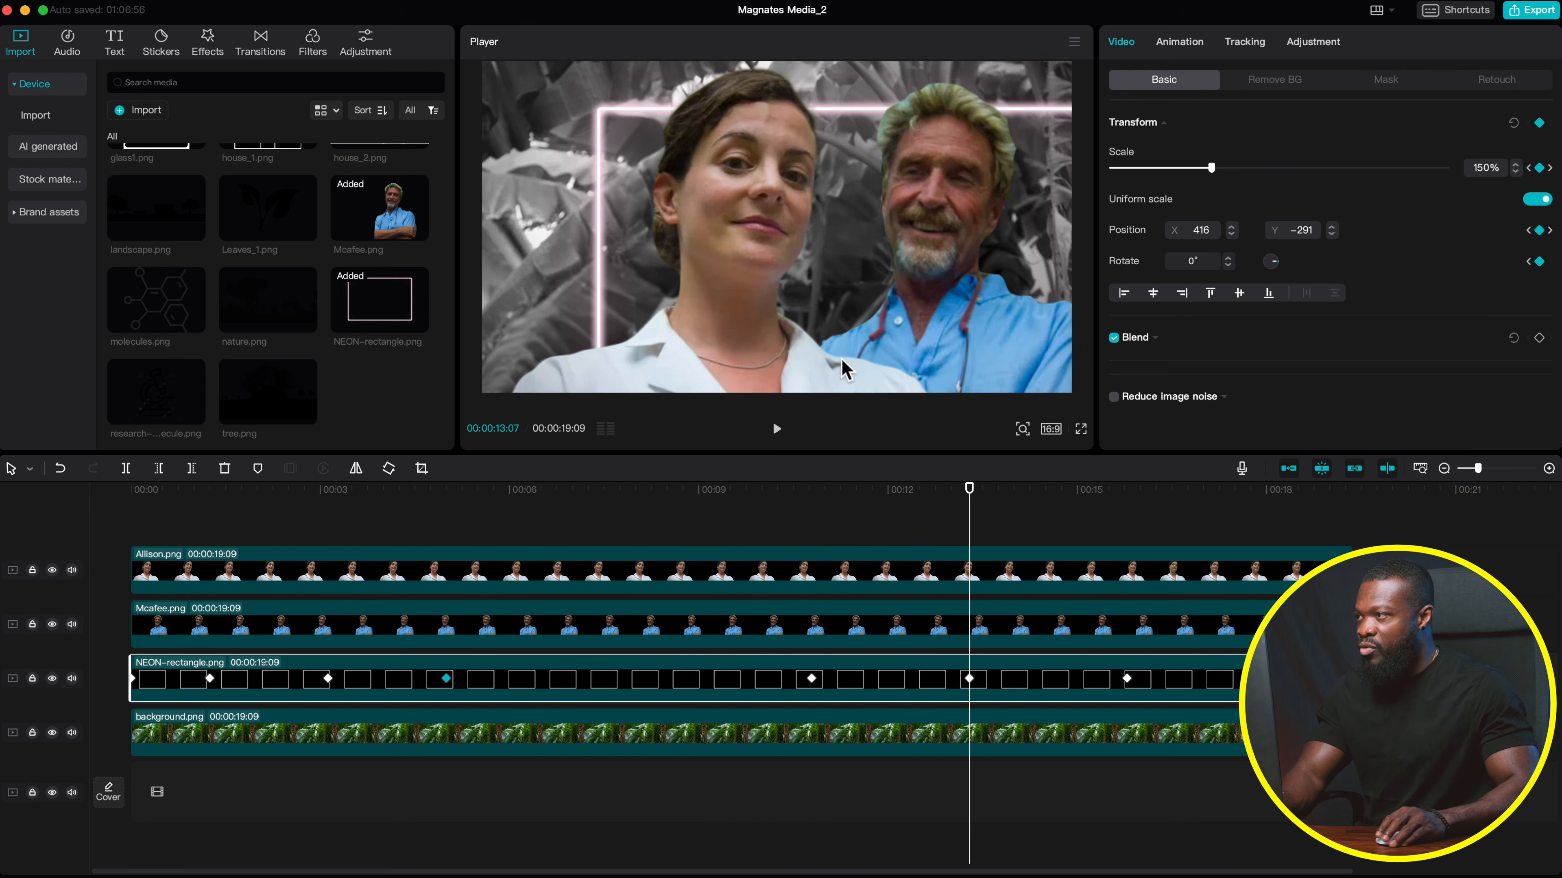
drag(824, 213, 793, 263)
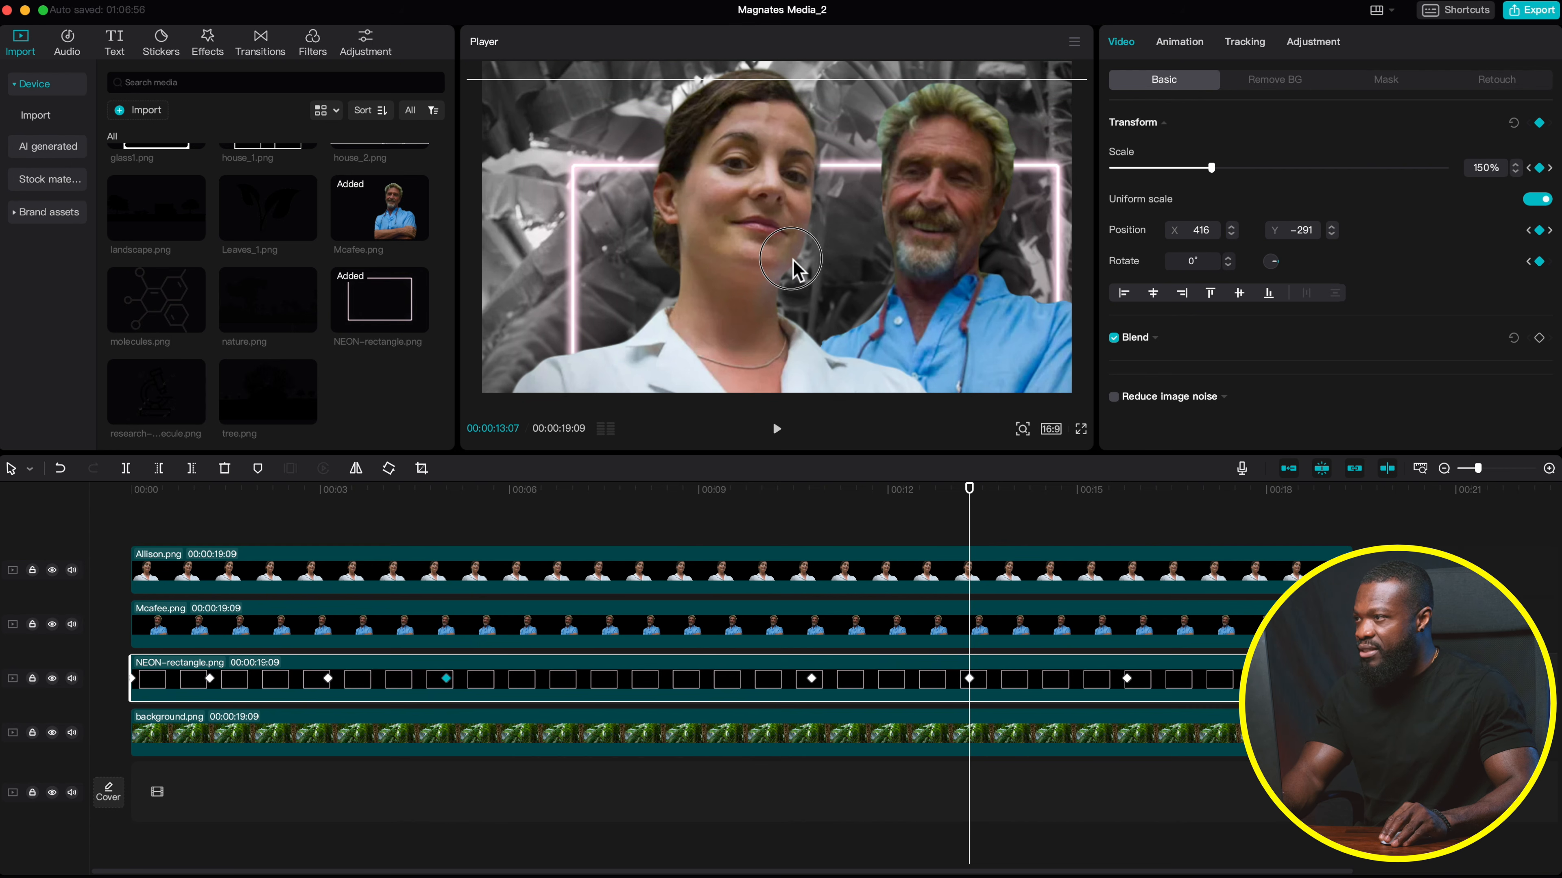
click(1130, 502)
drag(784, 228, 813, 286)
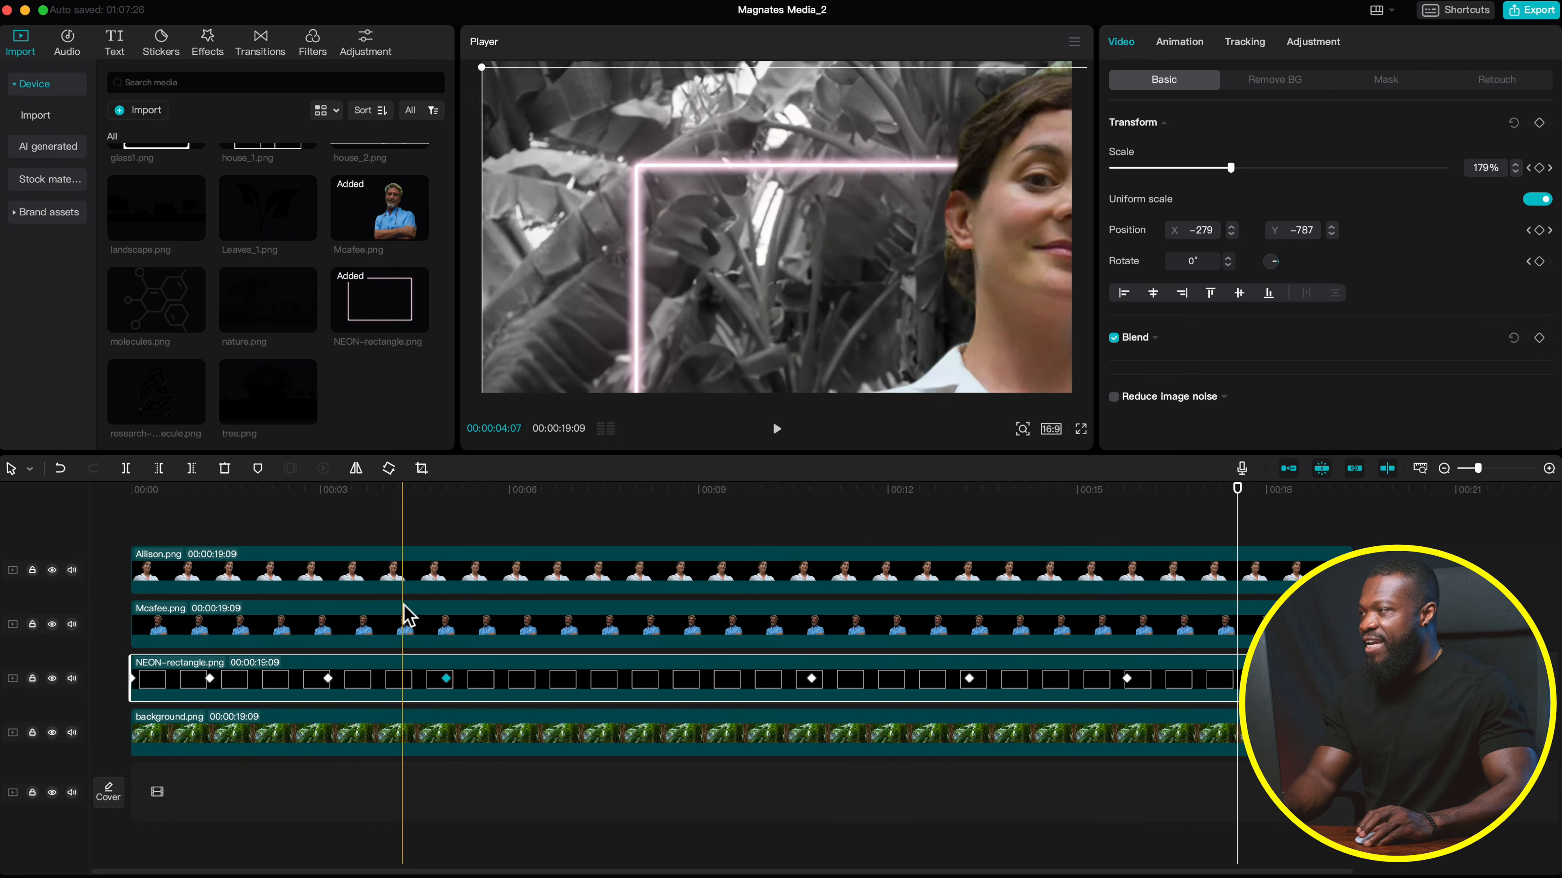
- Delete the old background clip and duplicate Allison.png onto a new bottom track
click(312, 735)
key(Delete)
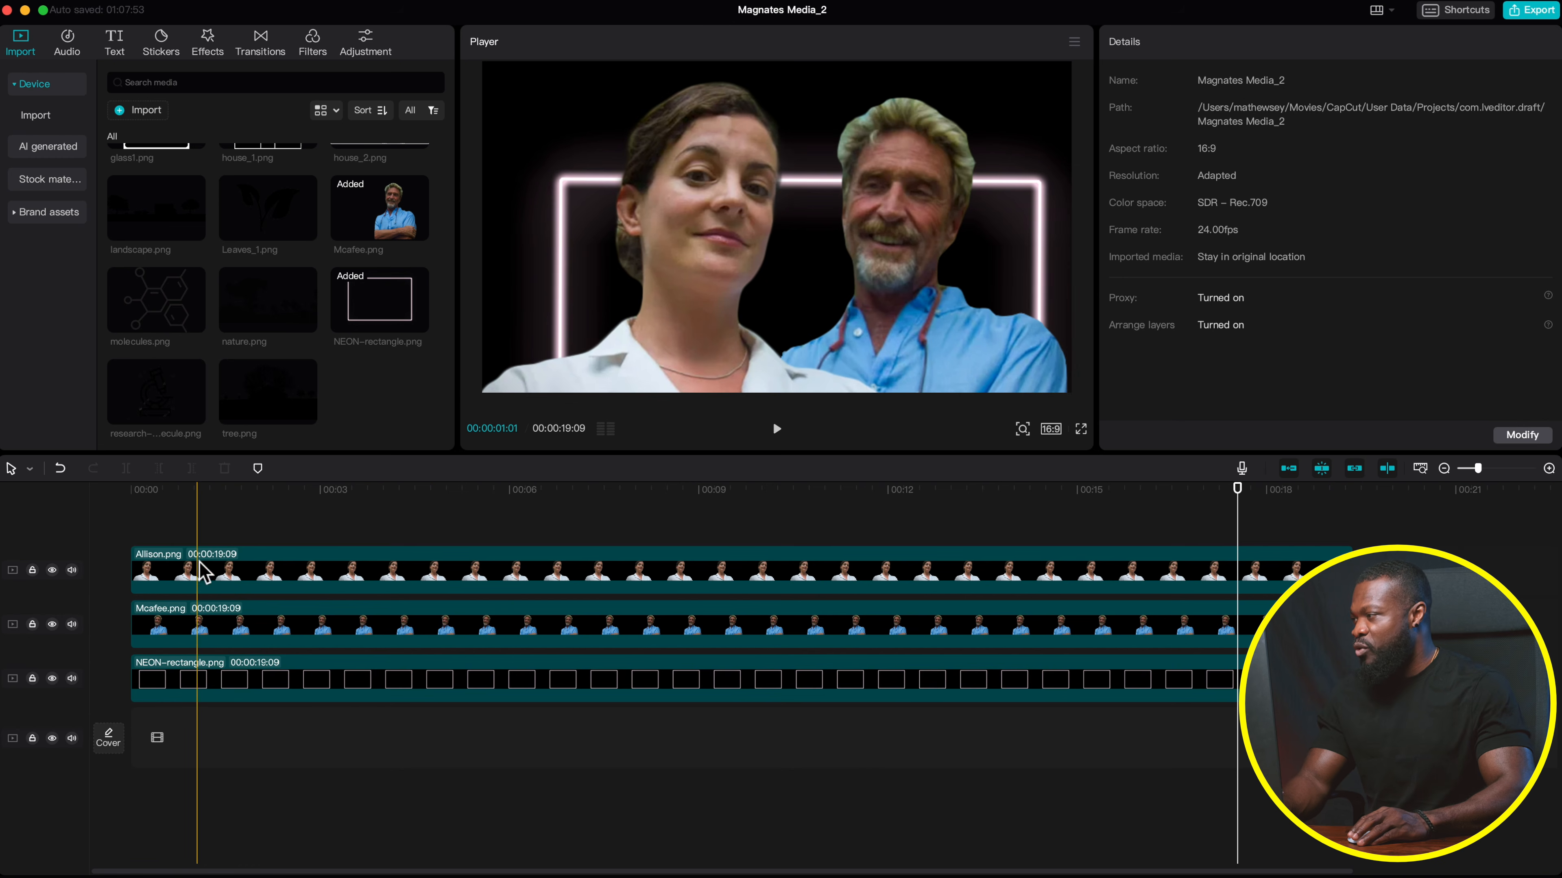
click(202, 571)
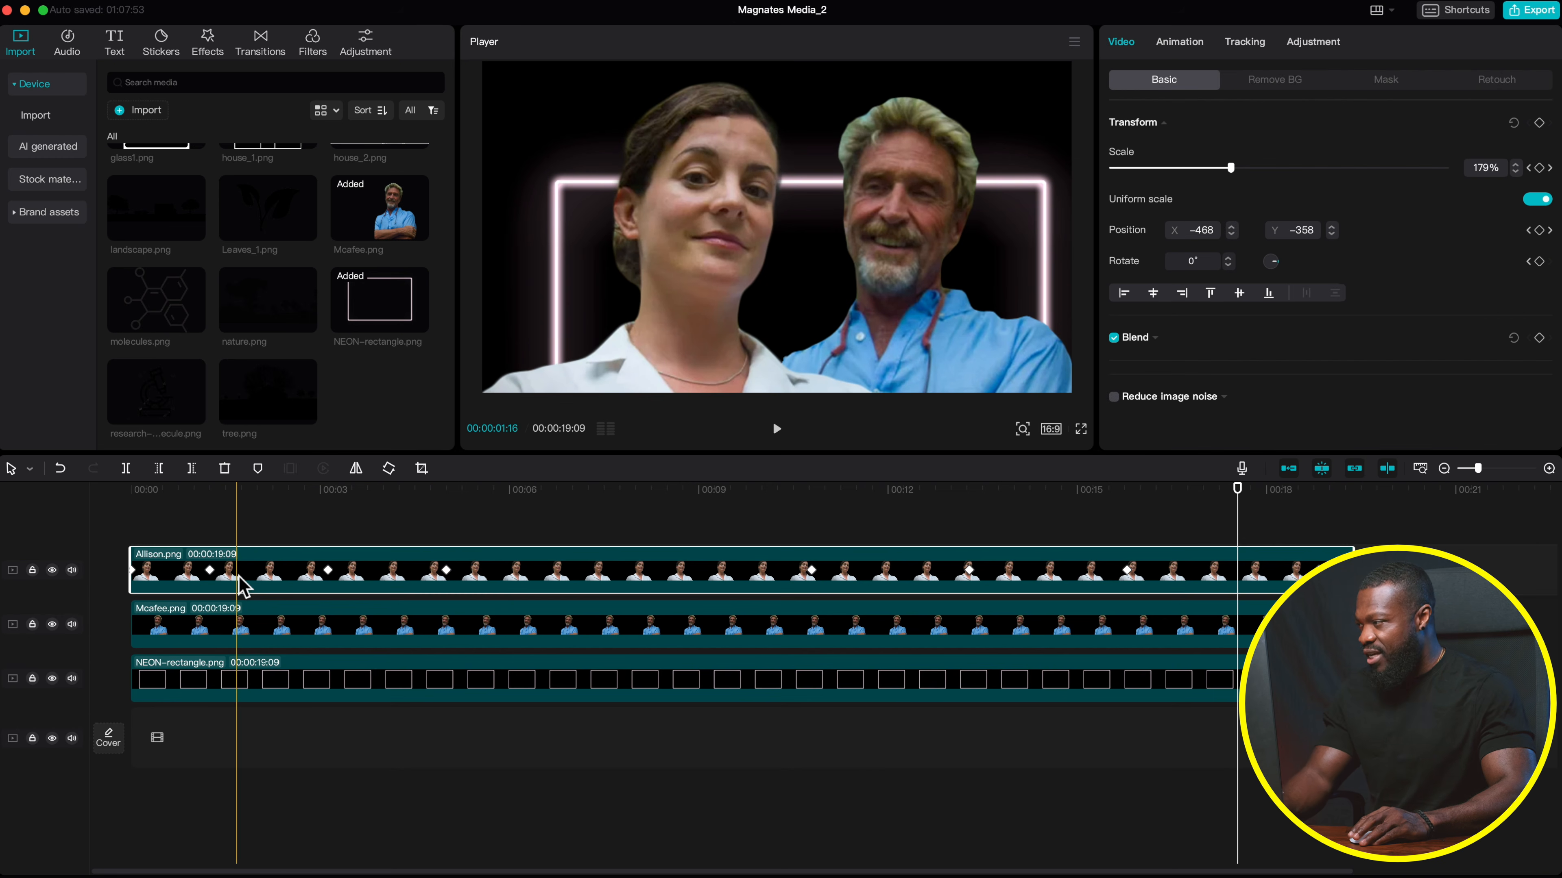
drag(242, 587, 238, 720)
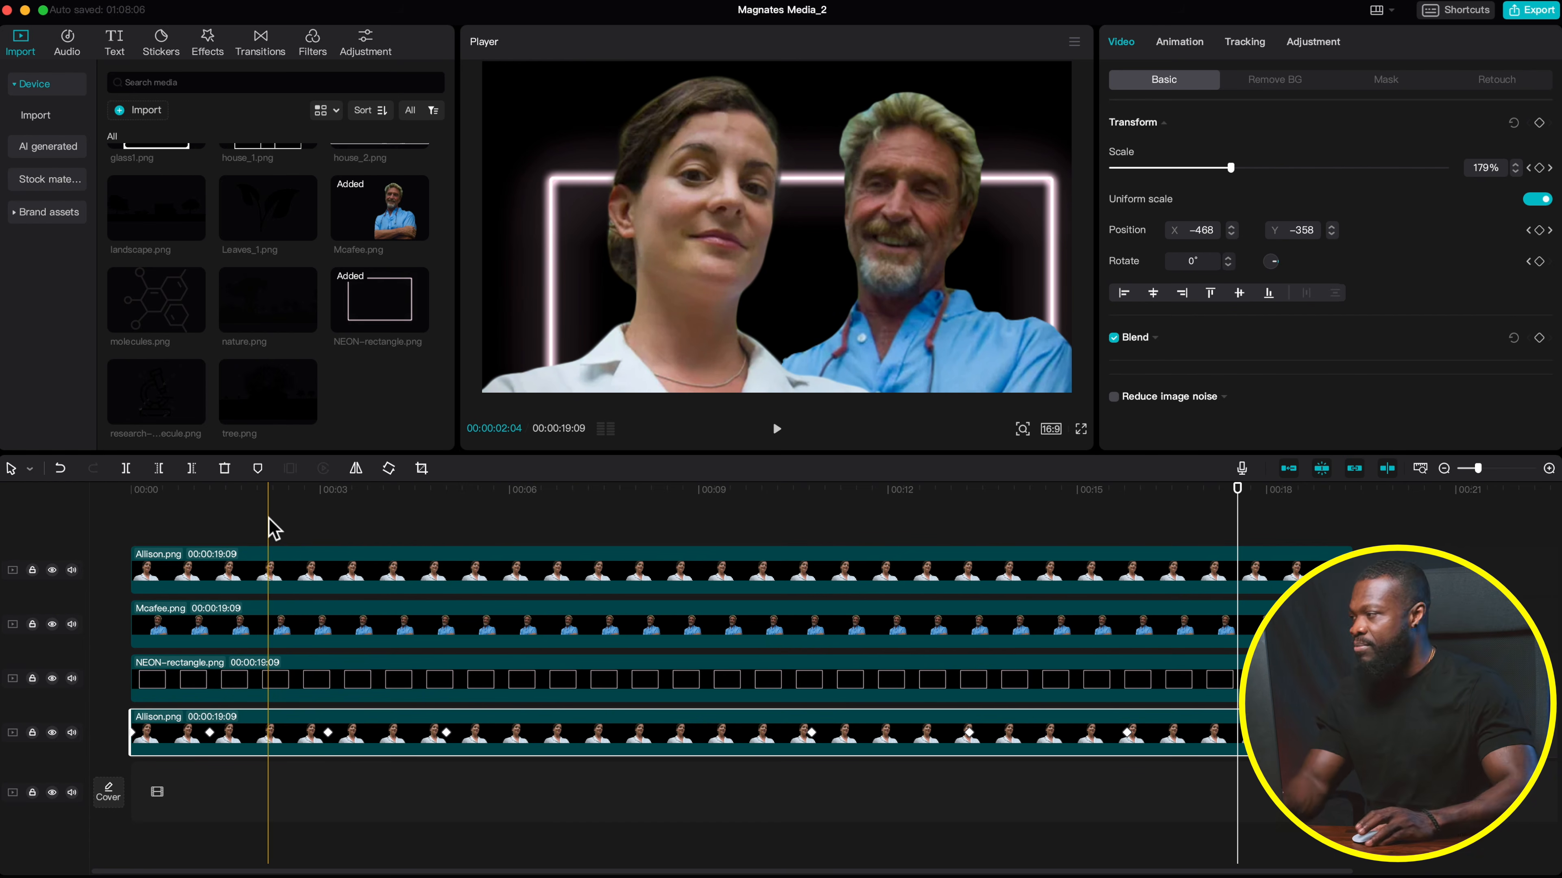
- Replace the bottom-track copy with background.png and select the new clip
scroll(252, 195, up, 3)
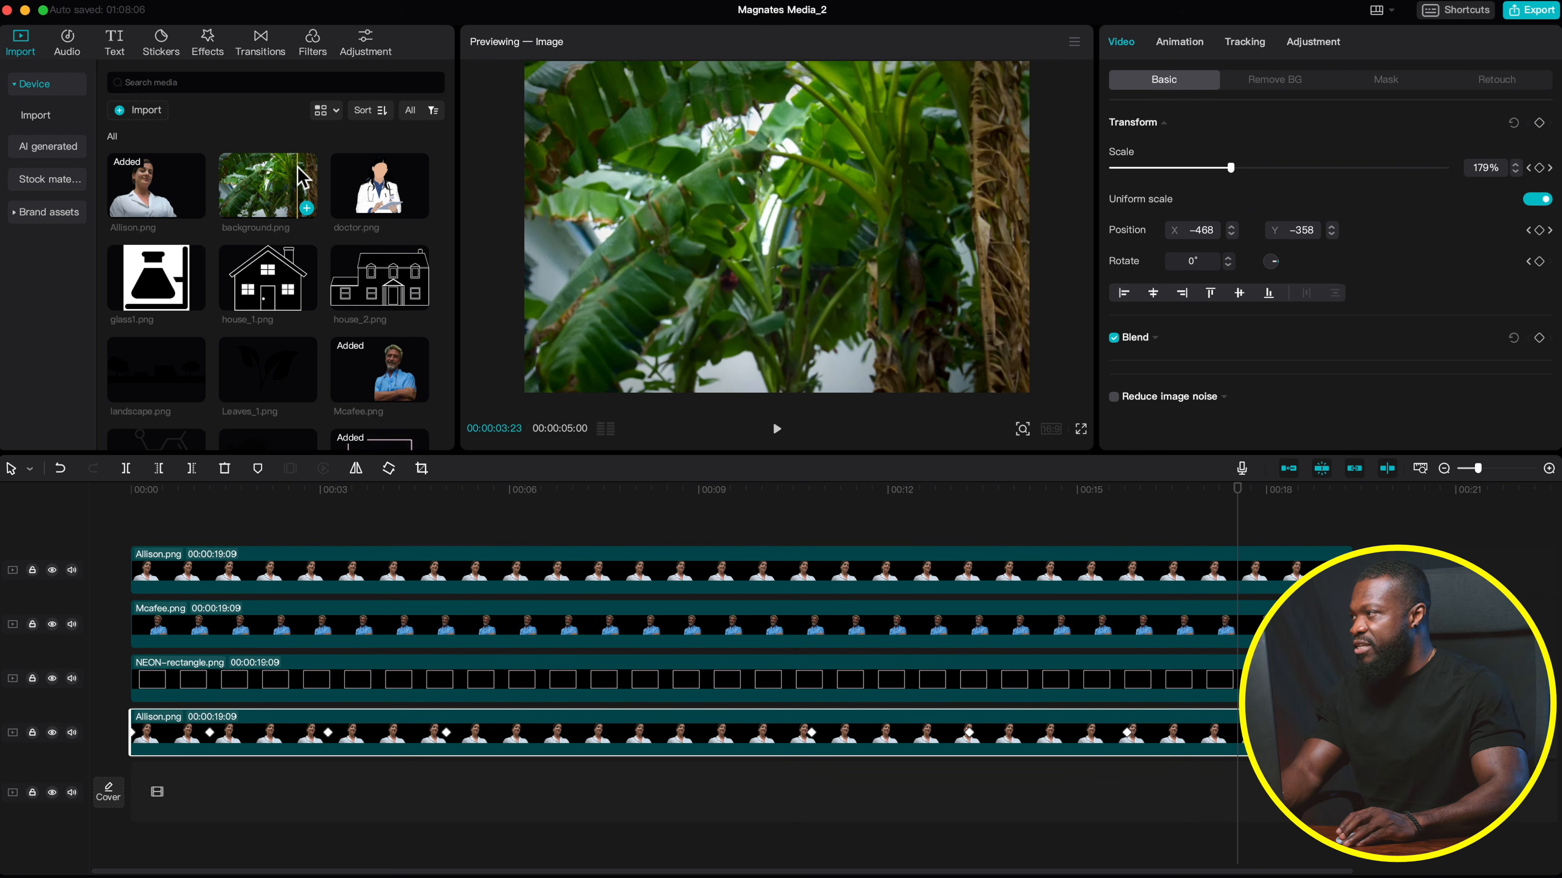
drag(277, 183, 208, 743)
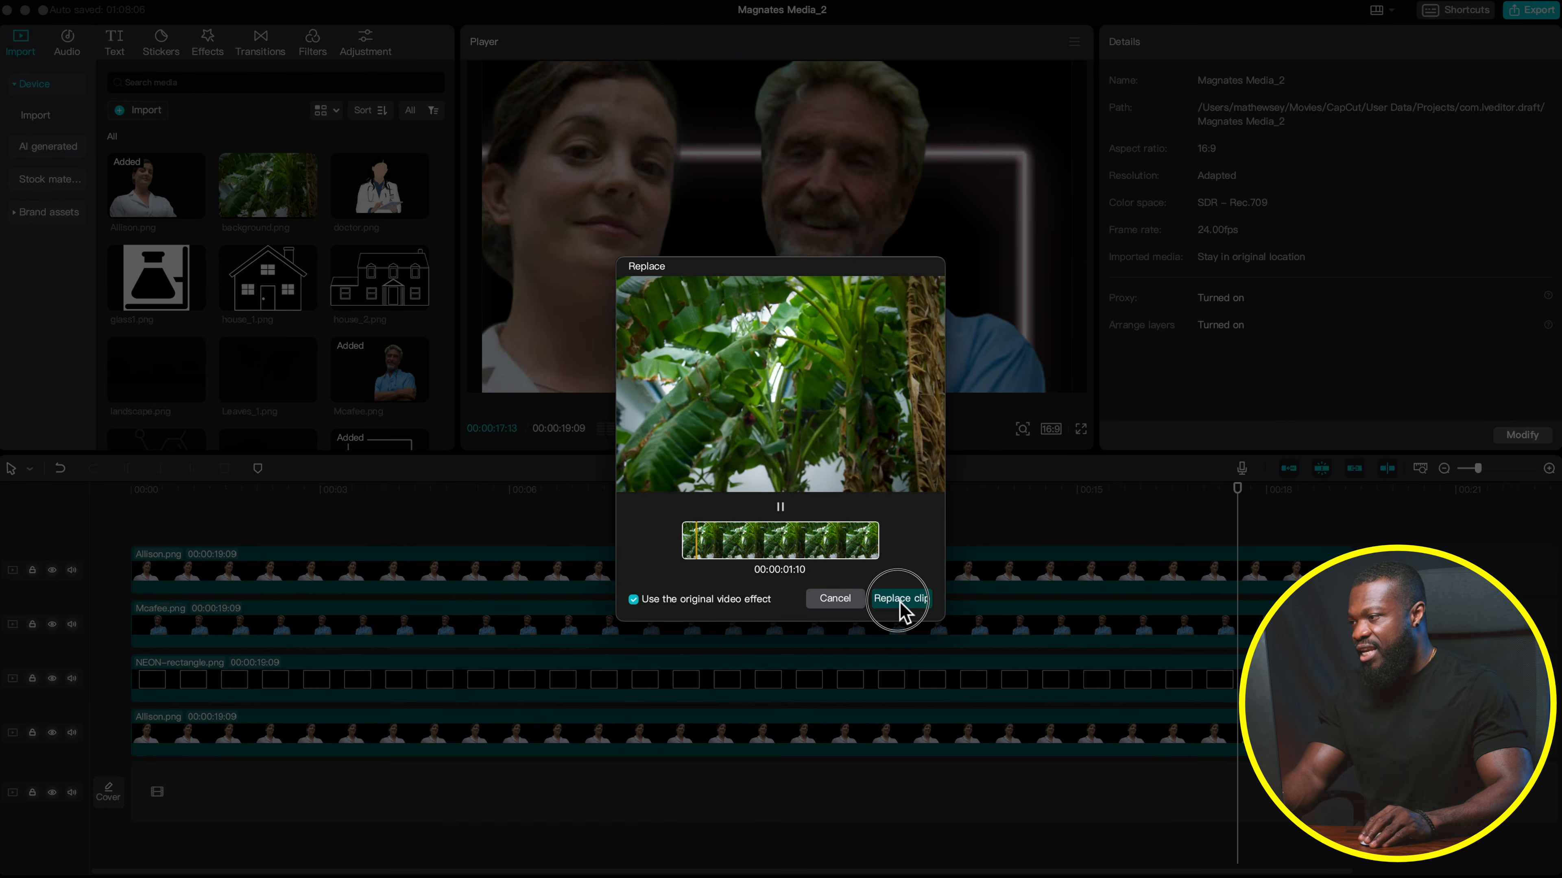
click(901, 599)
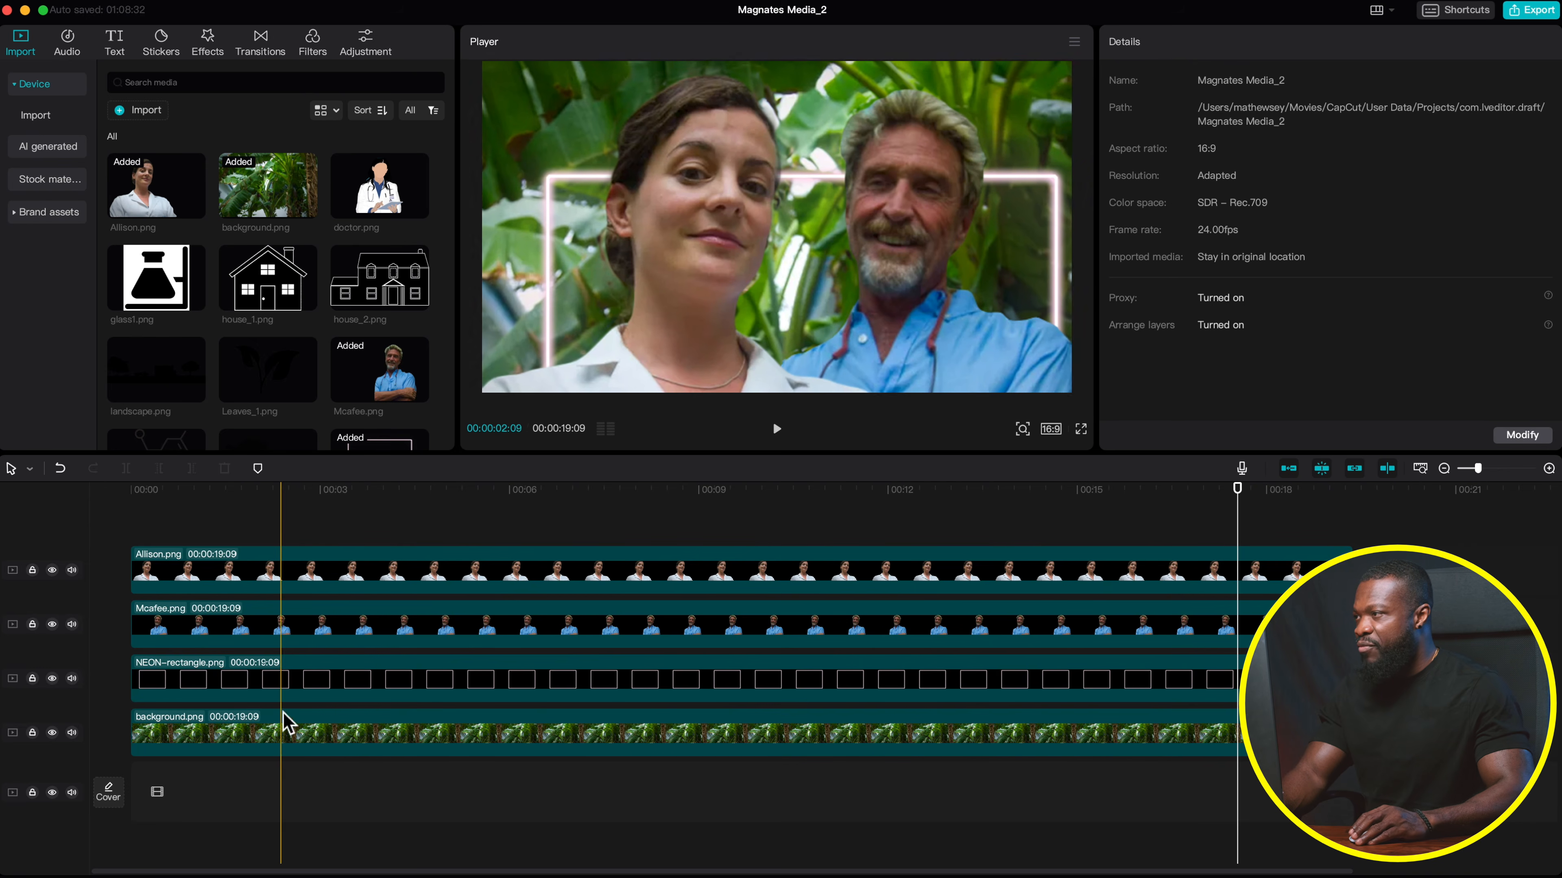
click(315, 490)
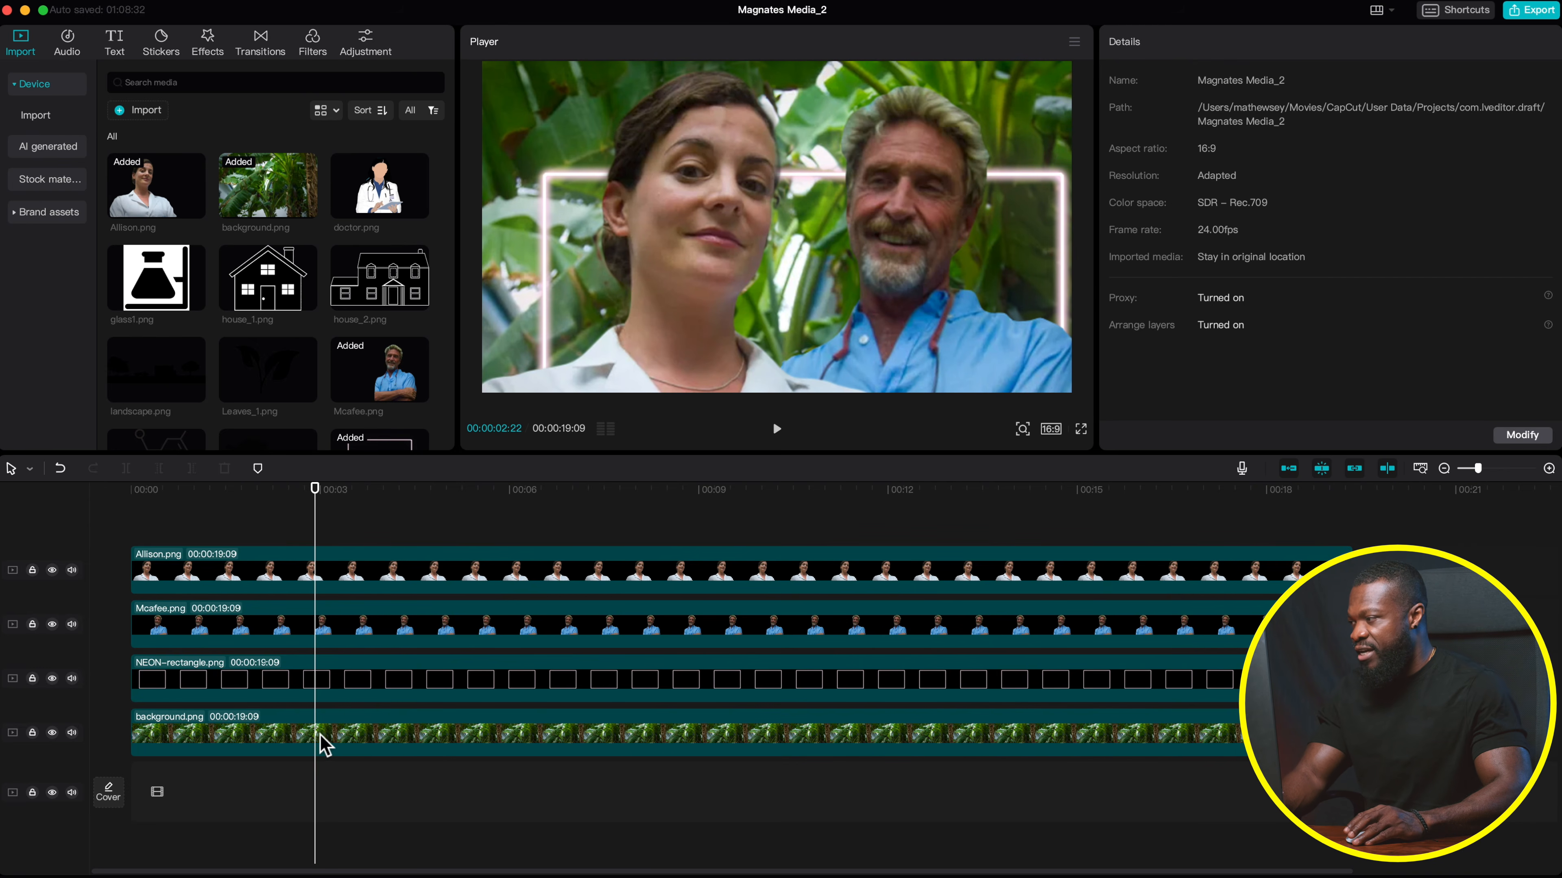
click(323, 737)
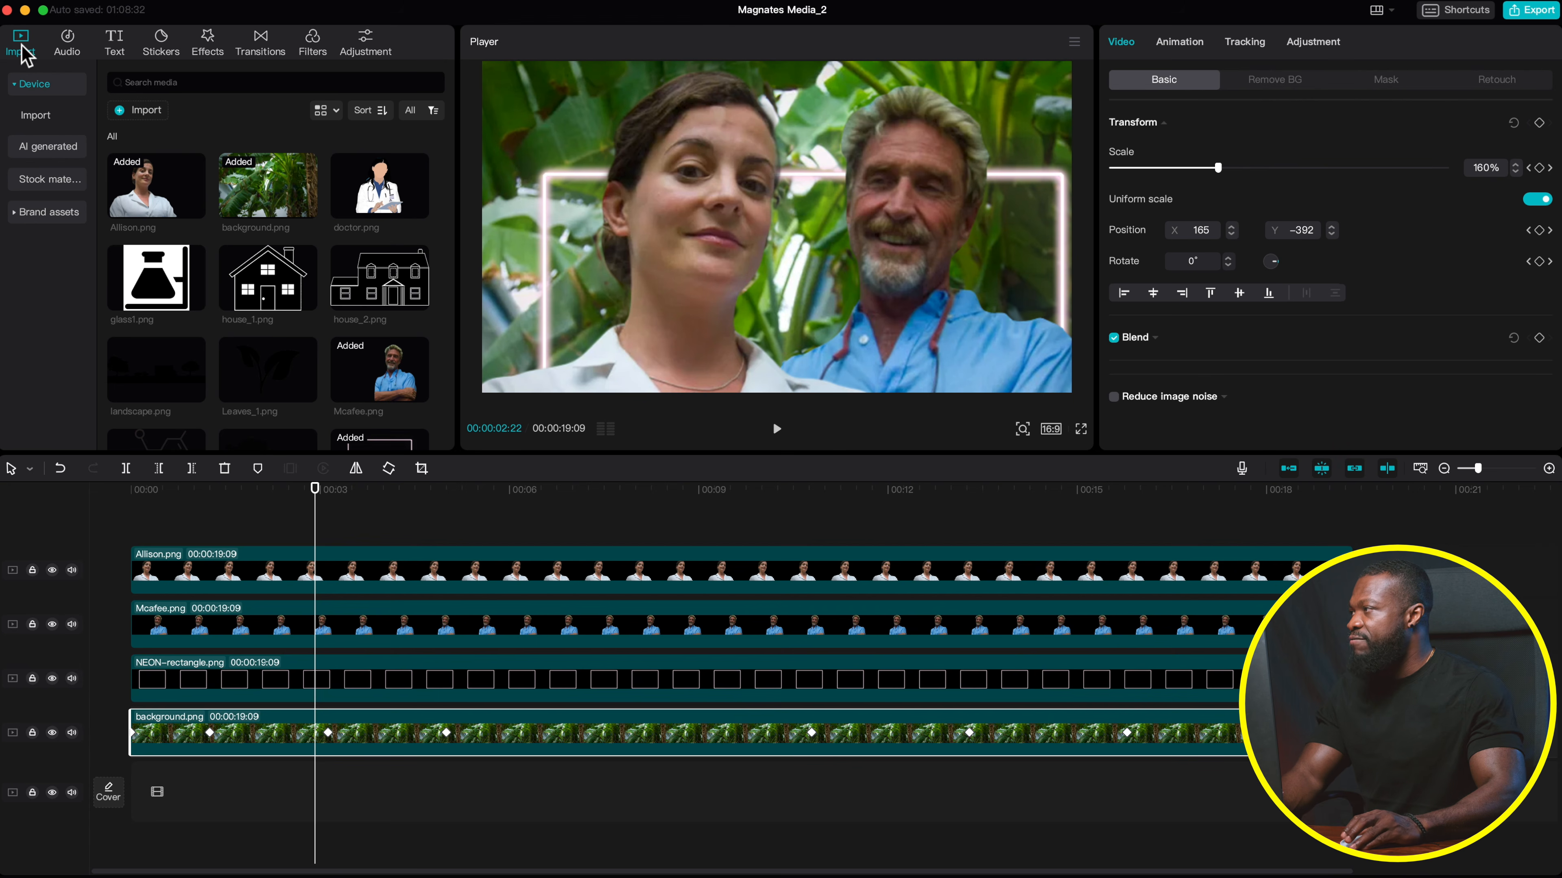
- Apply the Burgundy filter from Filters > Style to the background.png clip
click(310, 46)
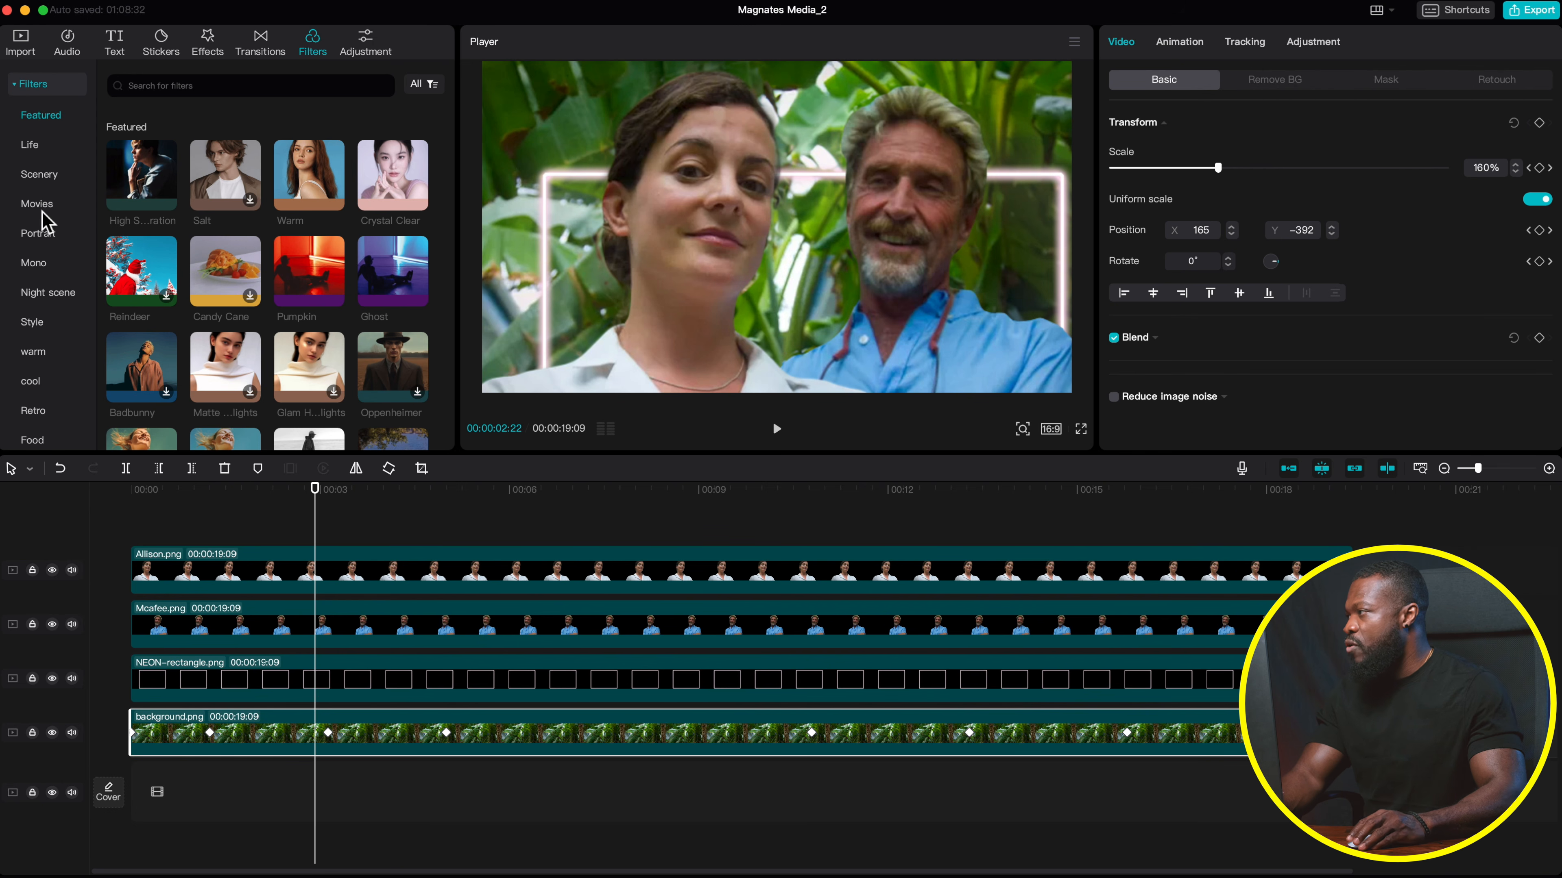
click(50, 329)
mouse_move(132, 366)
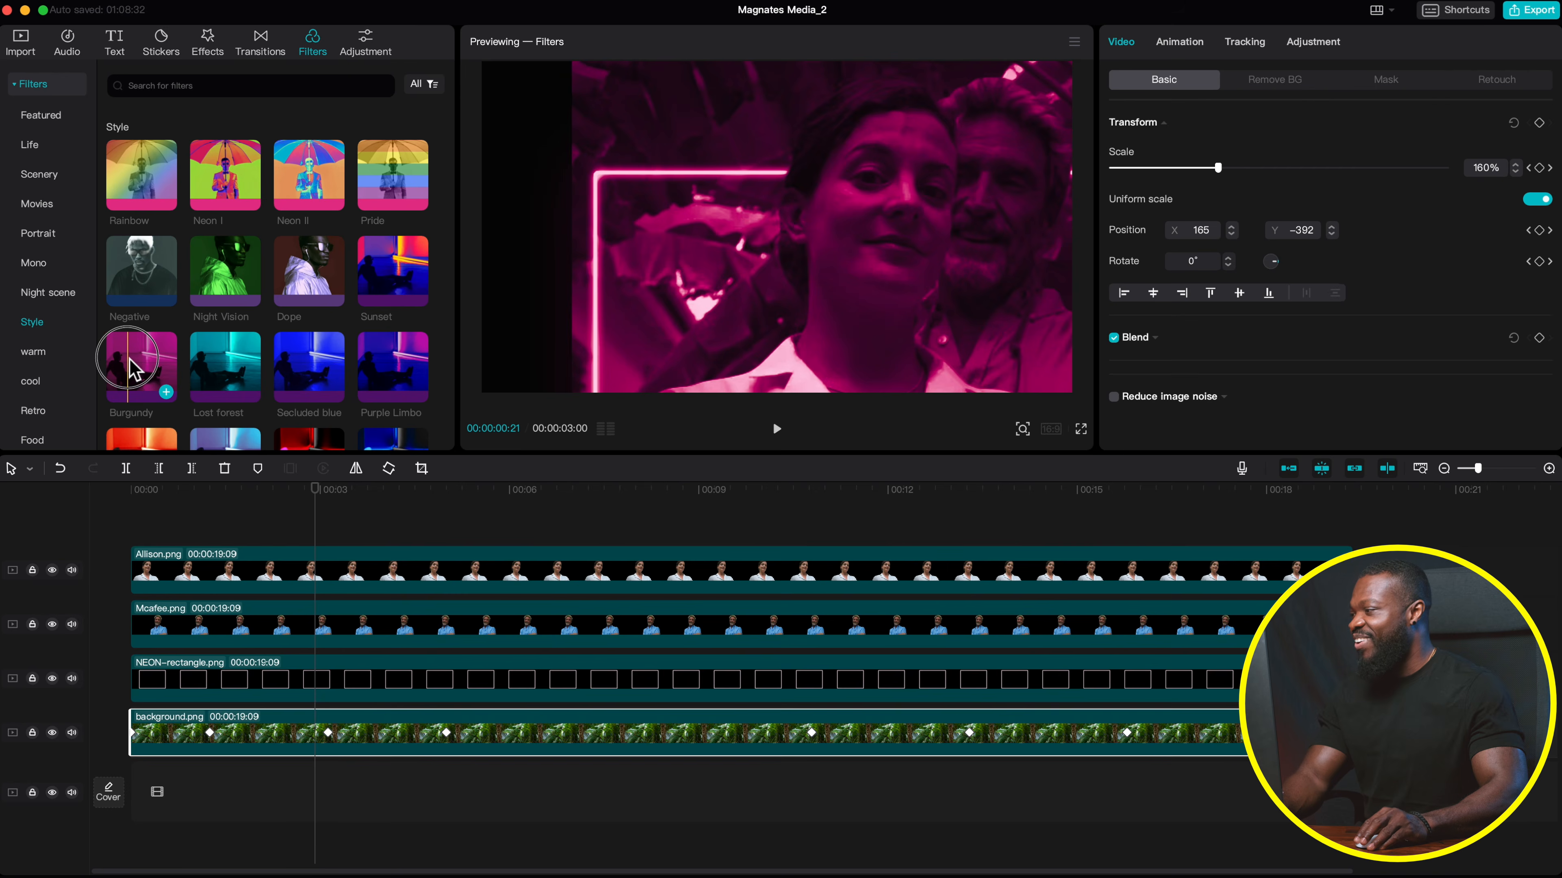
drag(131, 357, 252, 748)
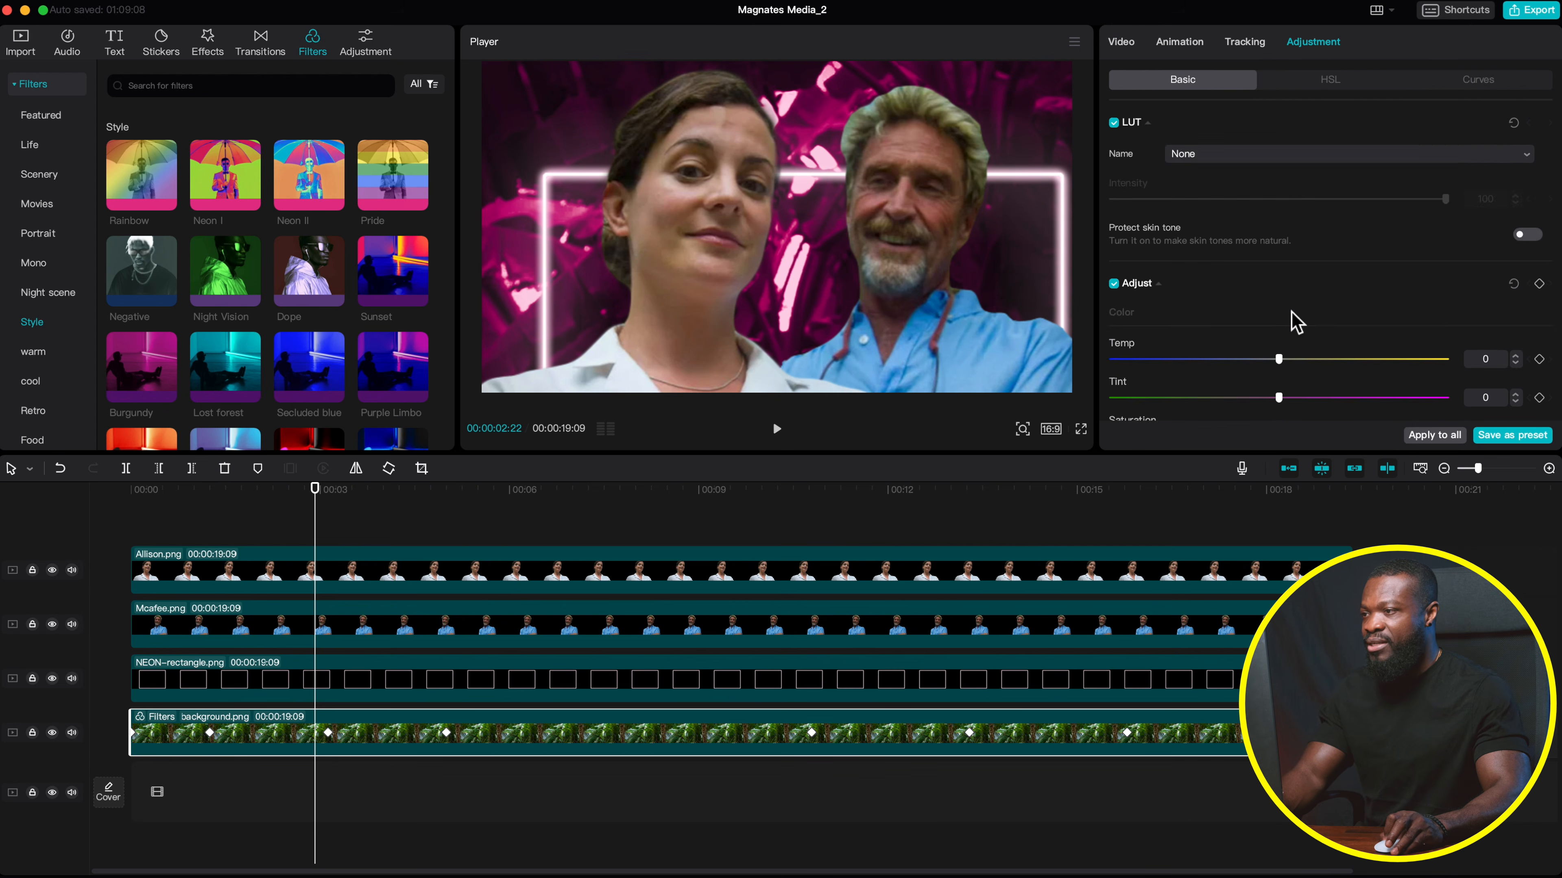
- Set the background clip's Vignette to 39 and return the playhead to the start
scroll(1291, 320, down, 5)
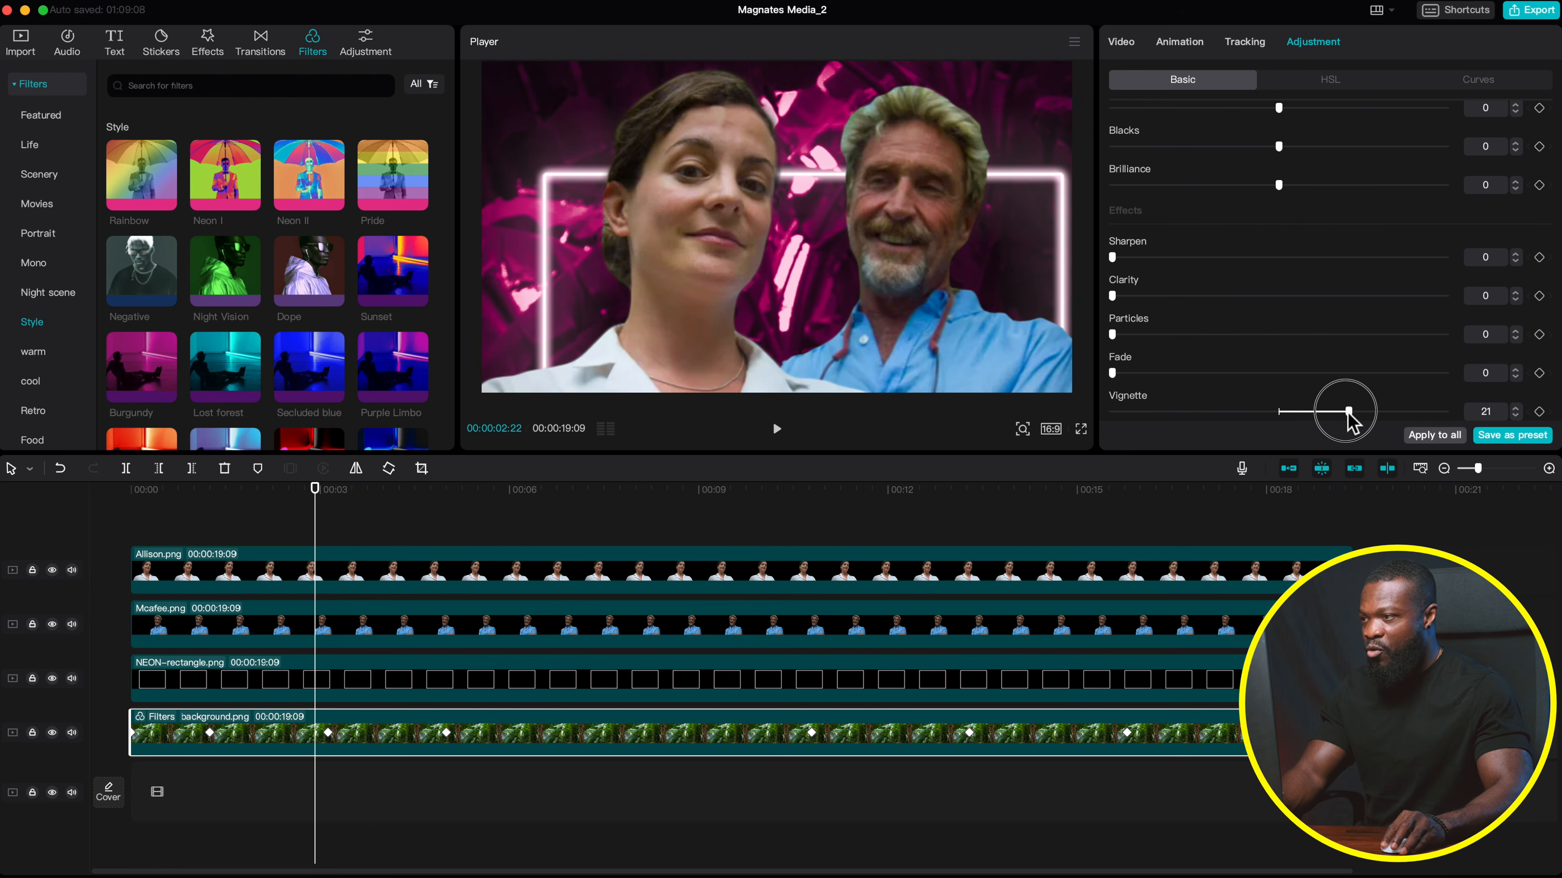
drag(1349, 413, 1228, 413)
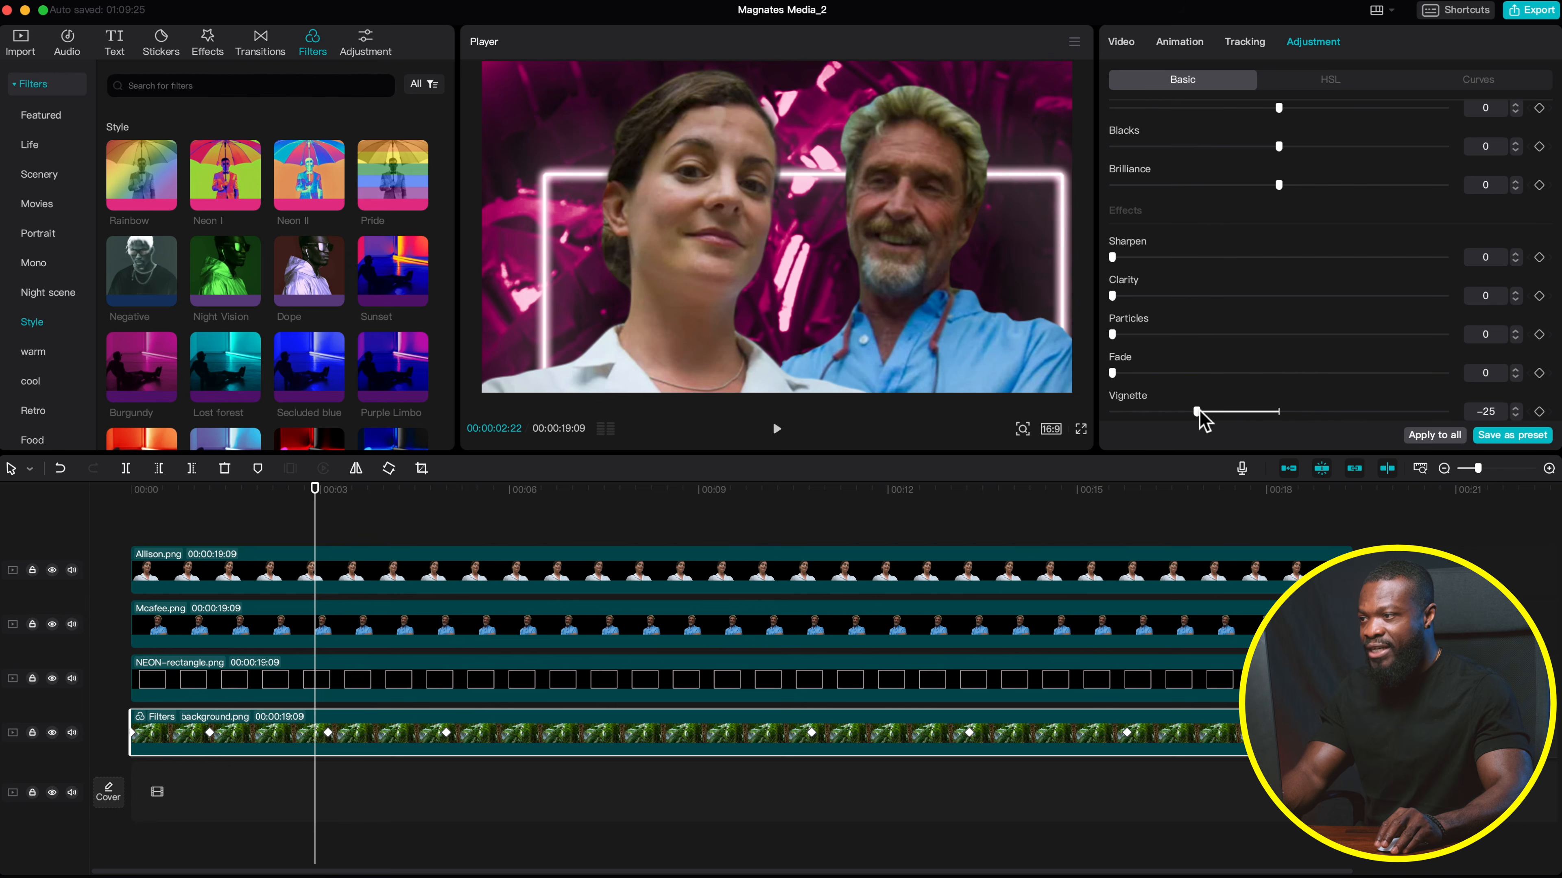
drag(1199, 409, 1252, 411)
drag(1337, 410, 1375, 411)
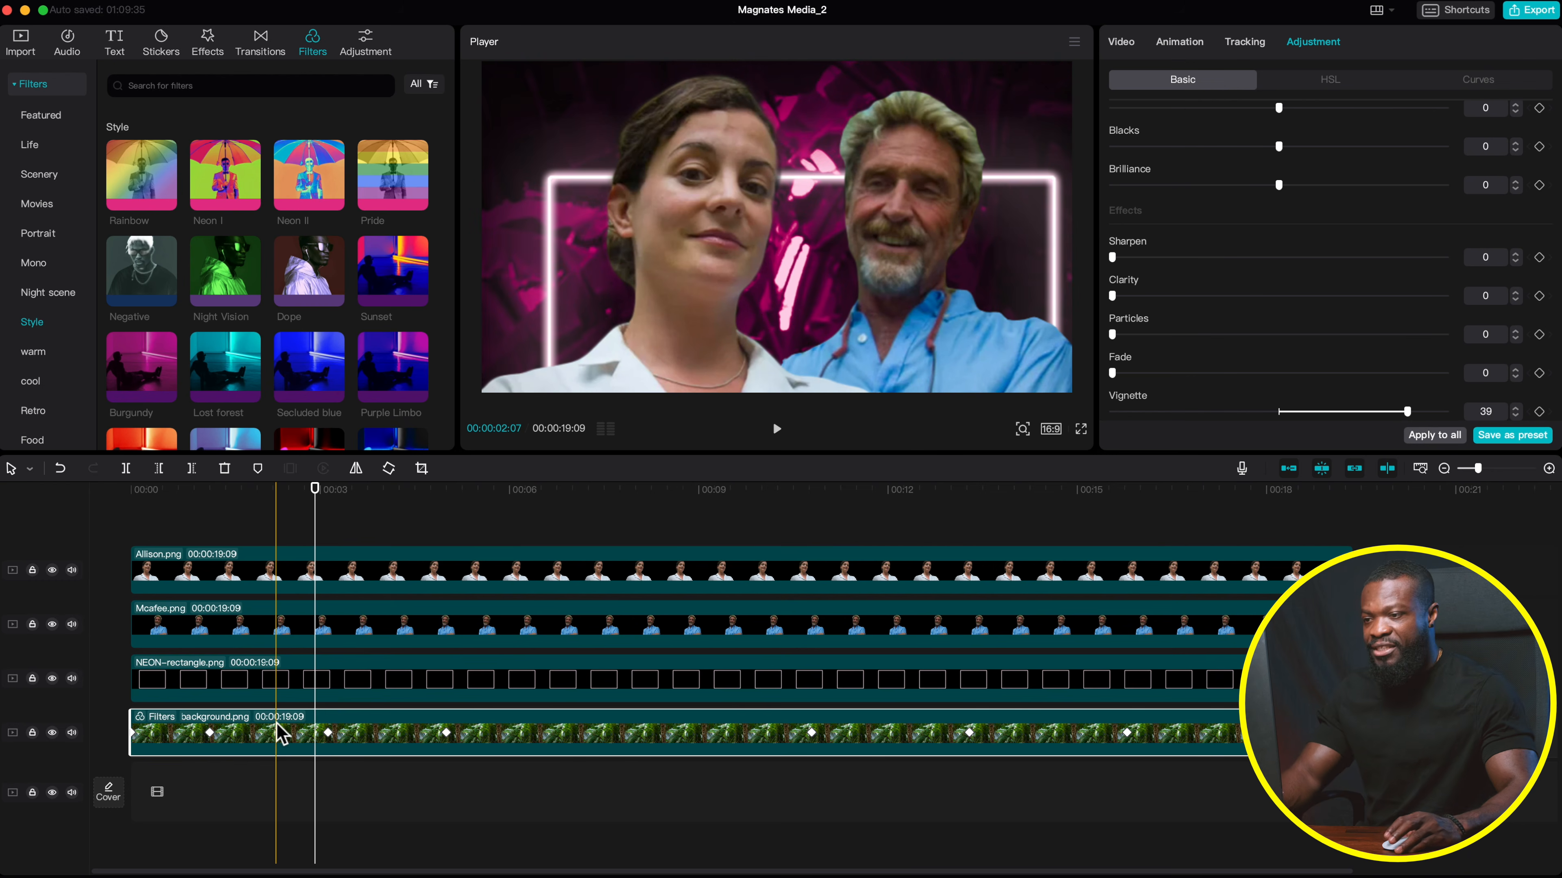
click(132, 495)
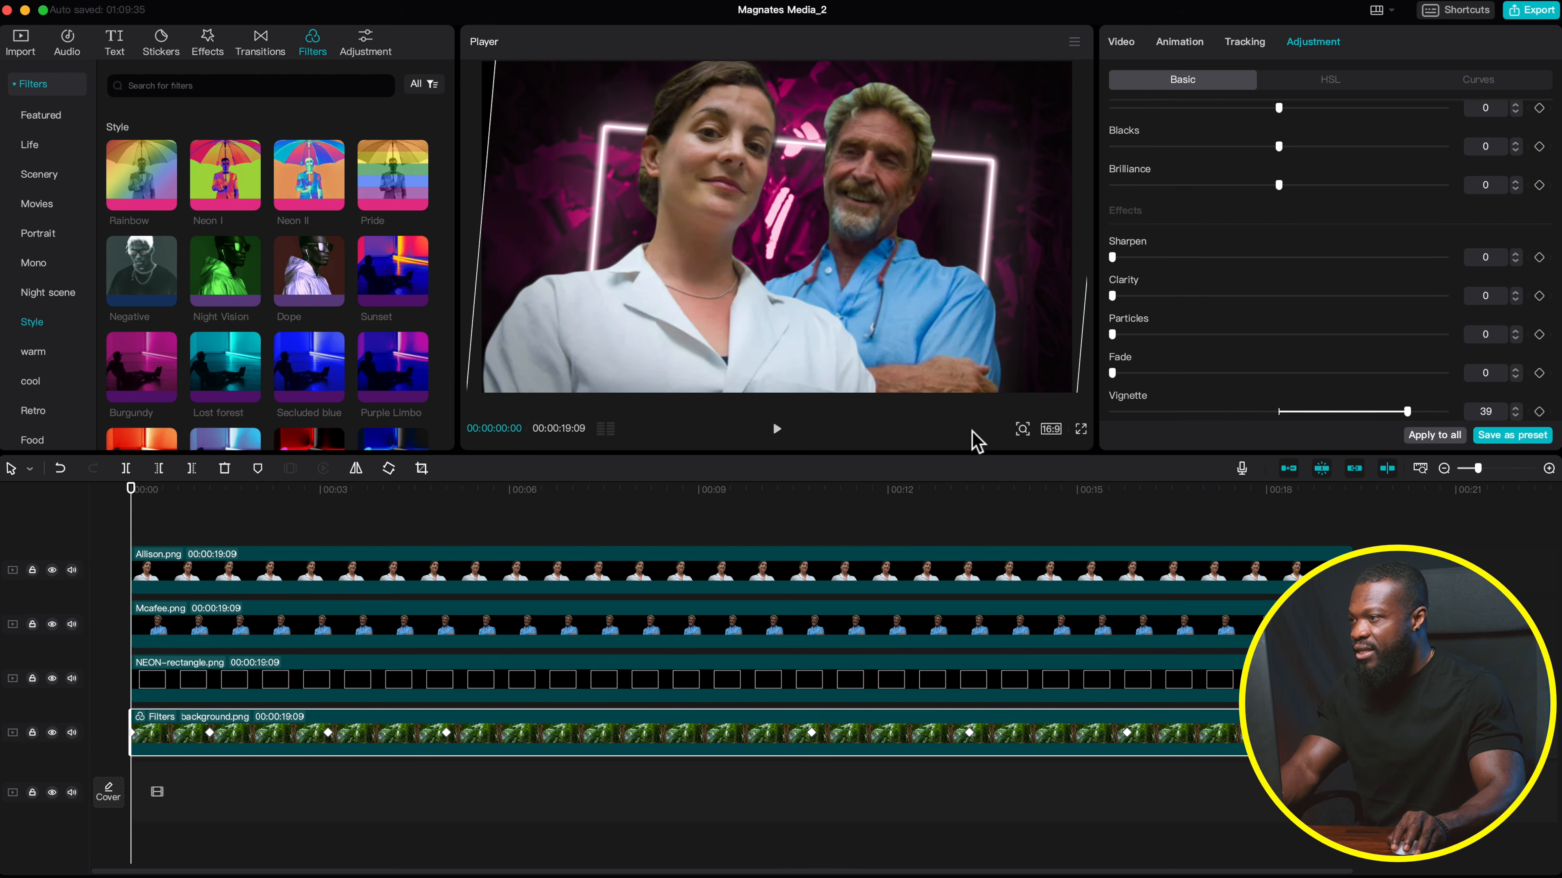
- At about 1 second, shrink the jungle background from 149% to 132% and move it upward
click(1022, 430)
drag(992, 456, 987, 457)
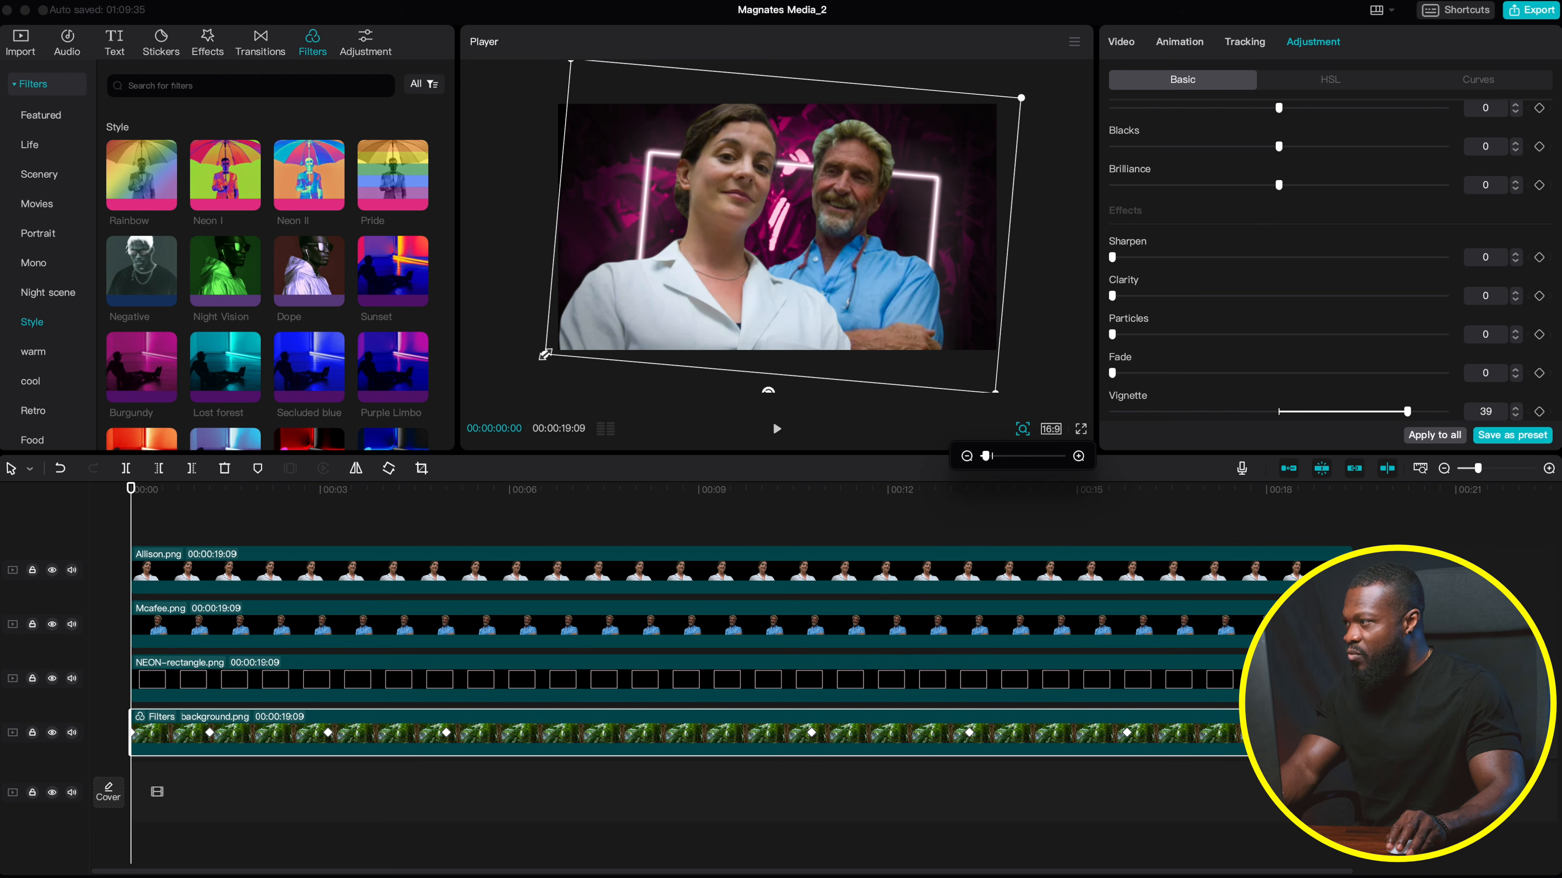
drag(544, 355, 503, 372)
drag(126, 551, 210, 535)
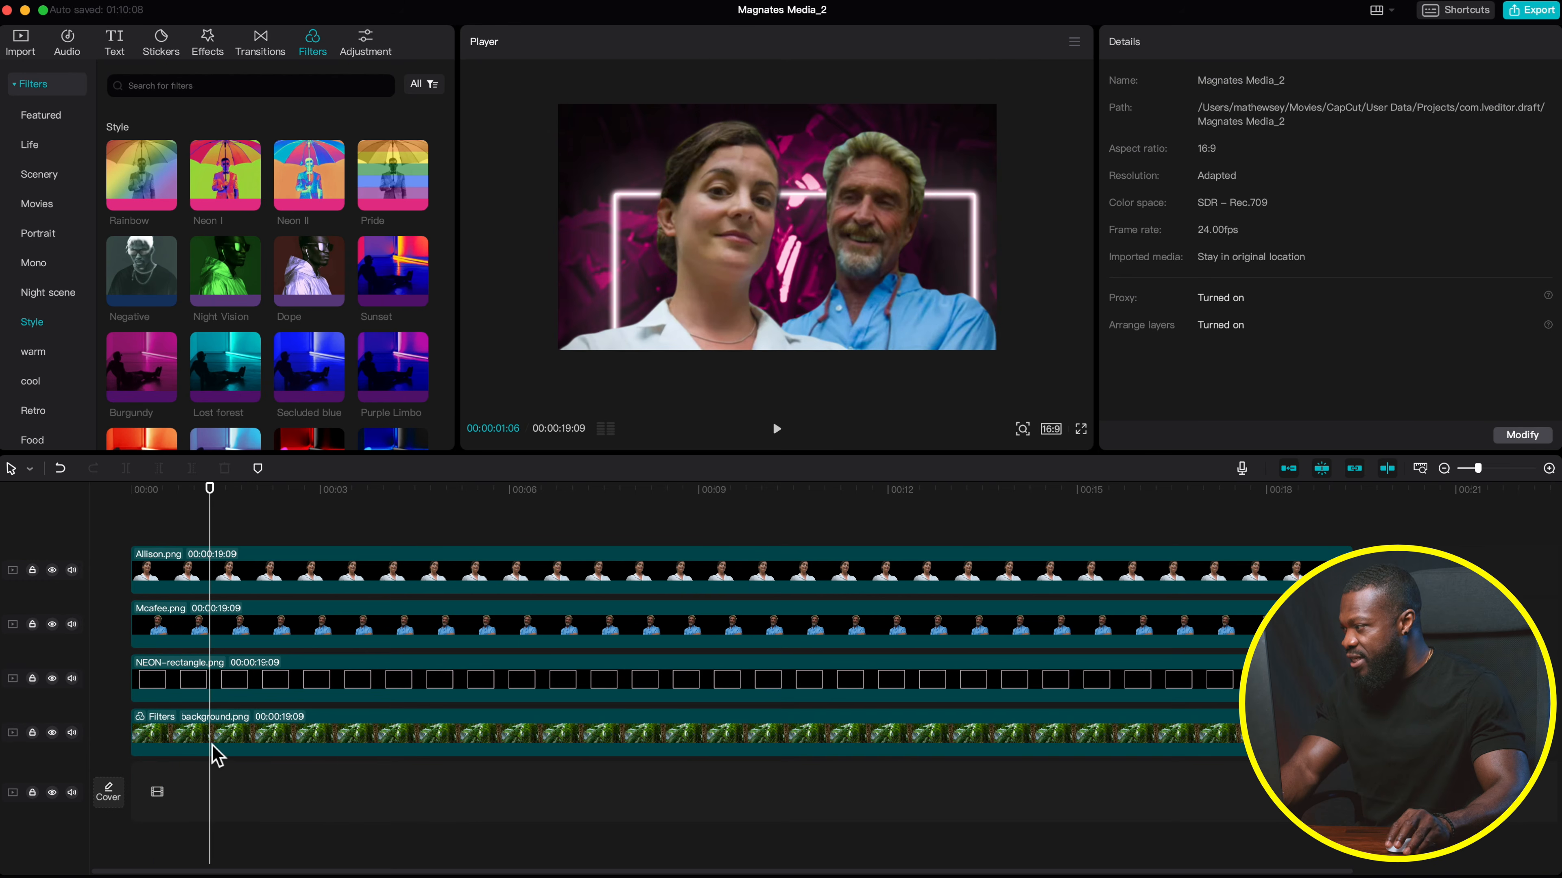
click(214, 742)
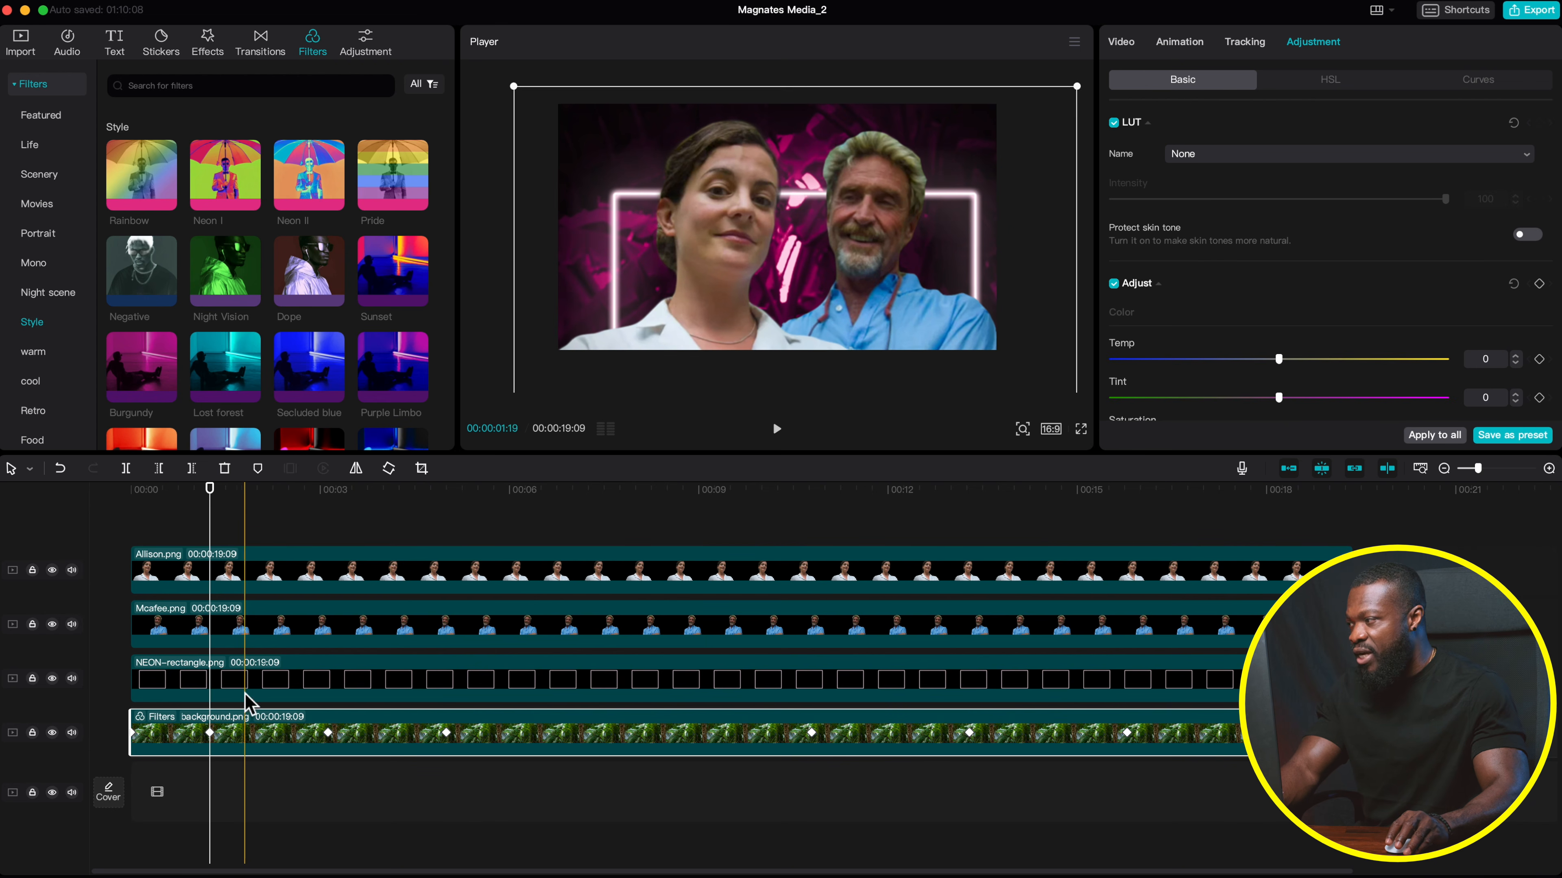
click(1121, 43)
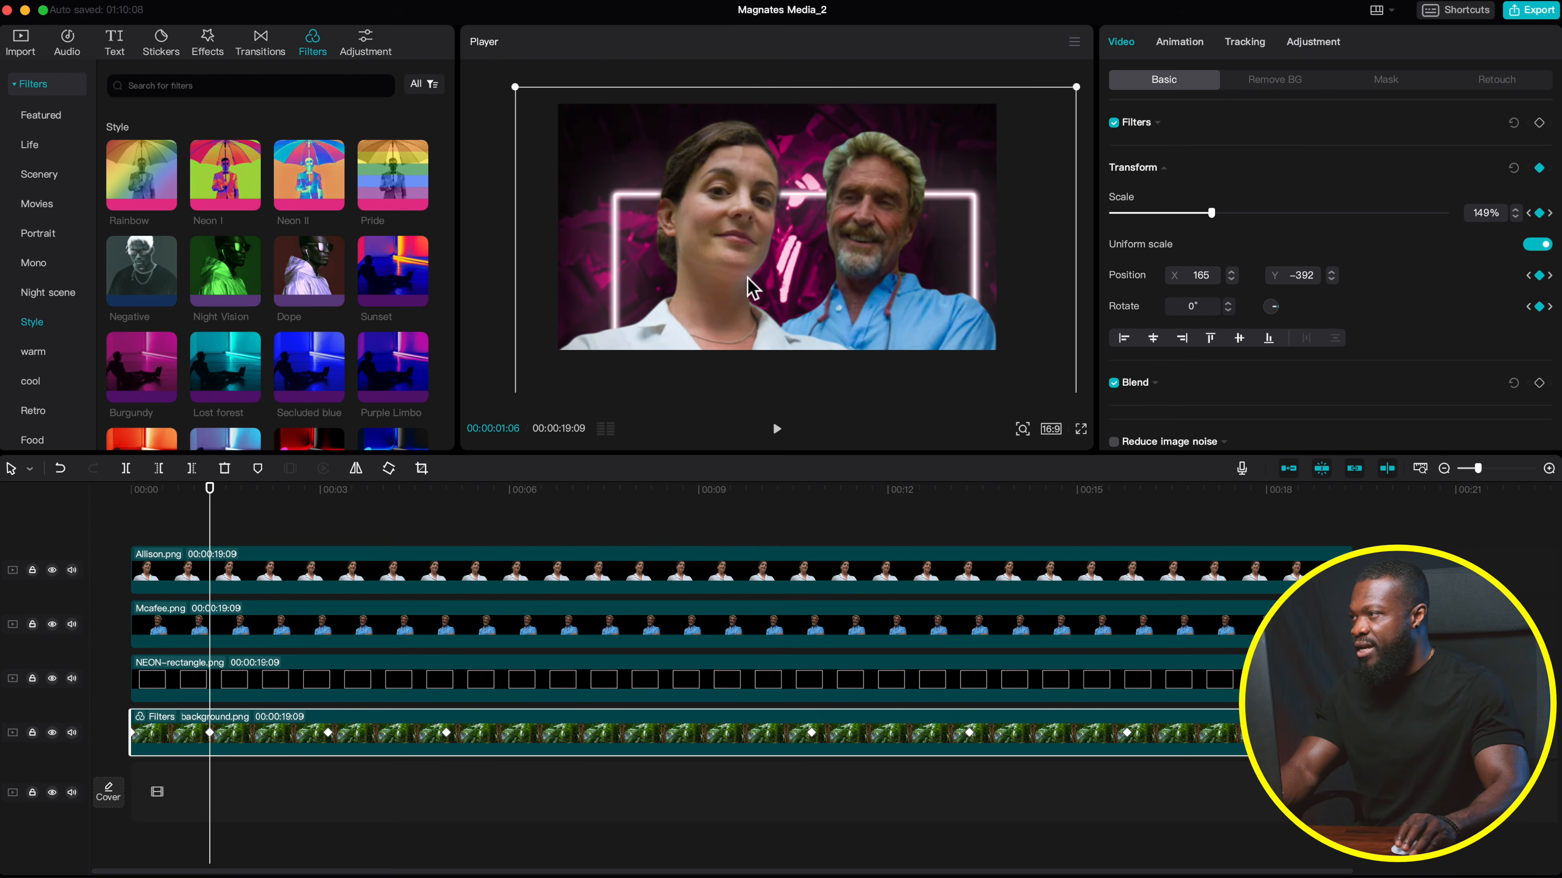
drag(1212, 215, 1199, 215)
drag(986, 258, 982, 225)
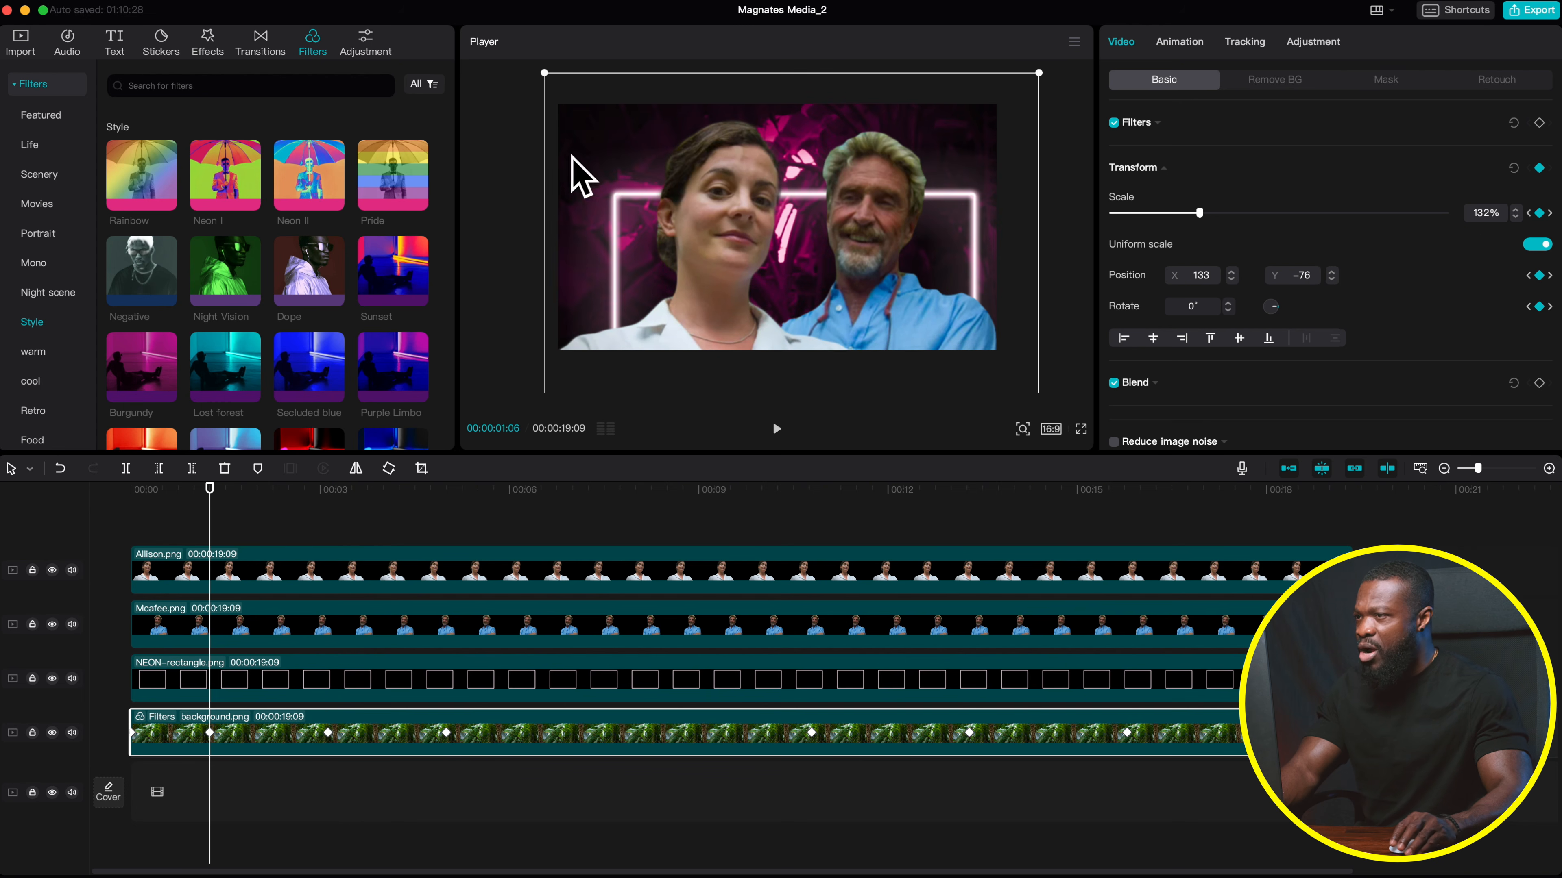
- Set the 3-second keyframe to 134% and the 5-second one to 140%, nudging it right and down
click(1550, 214)
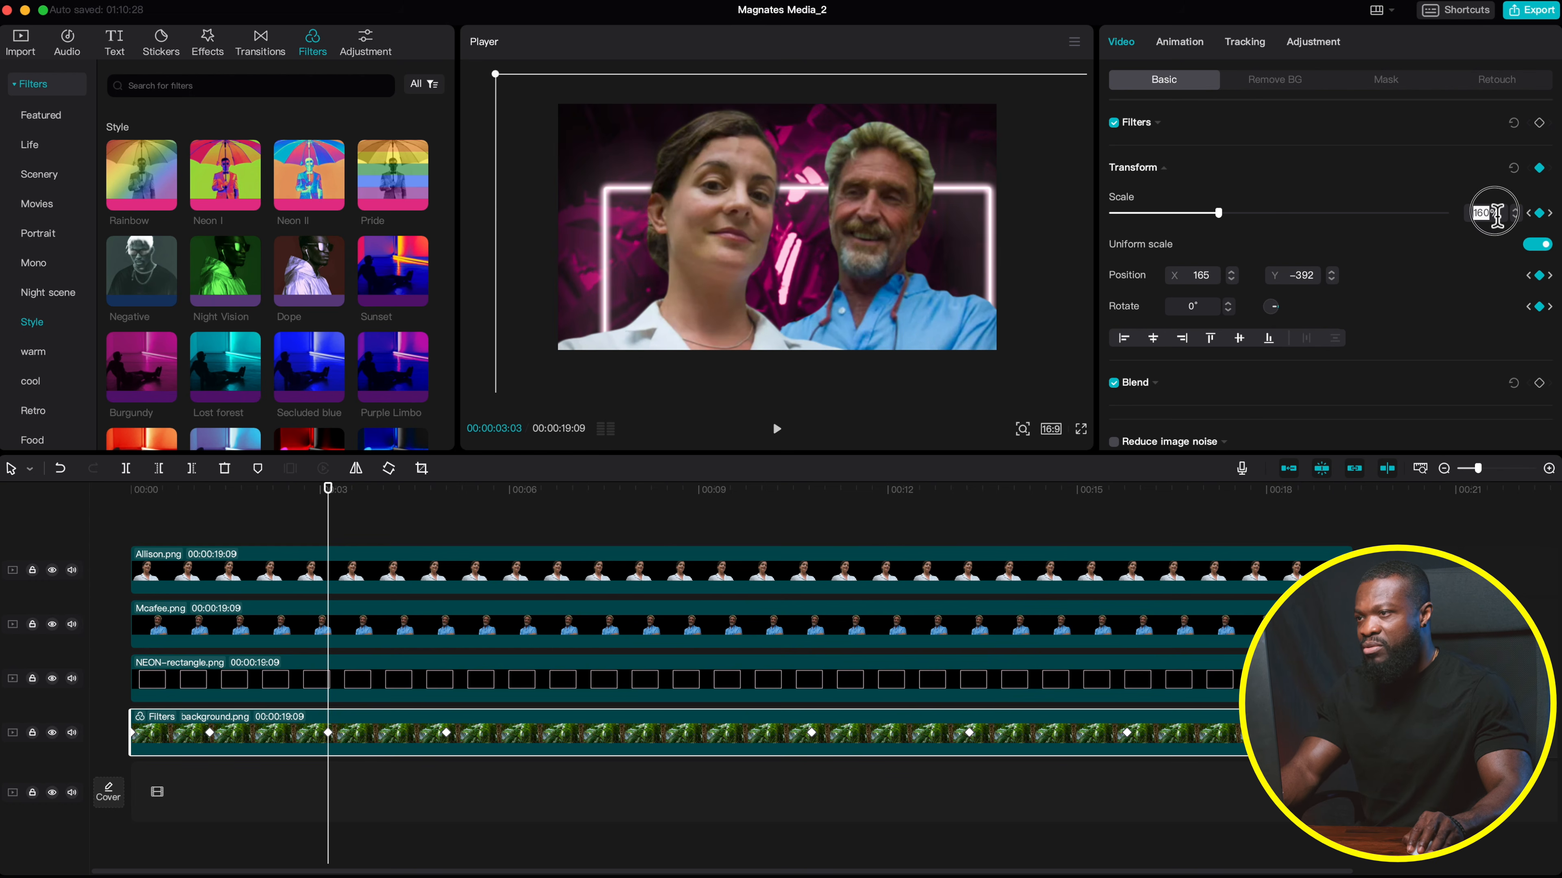
text(4)
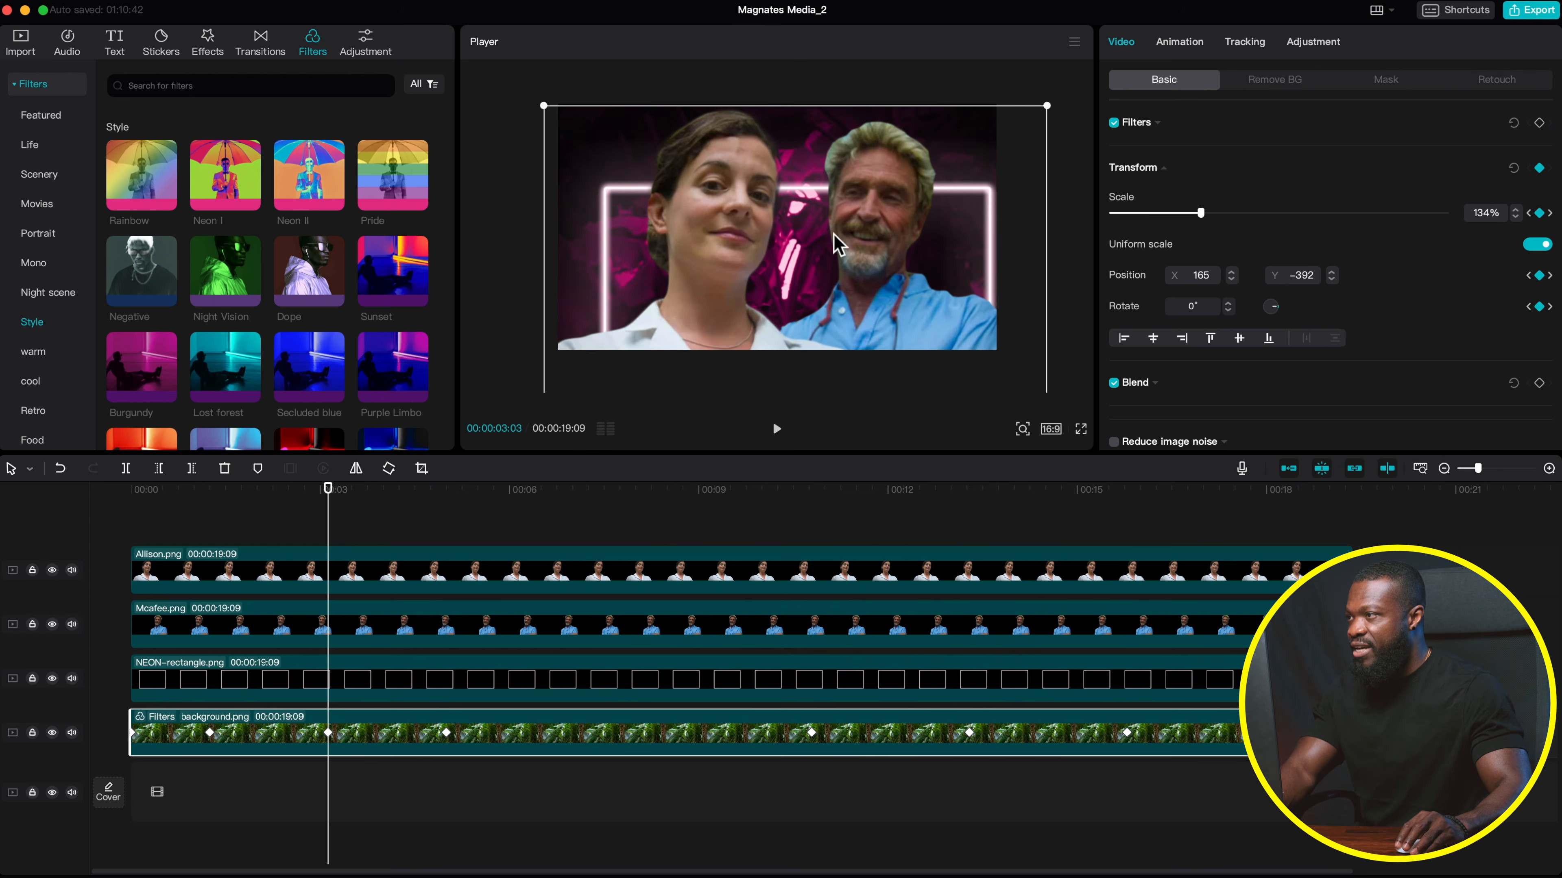
click(817, 221)
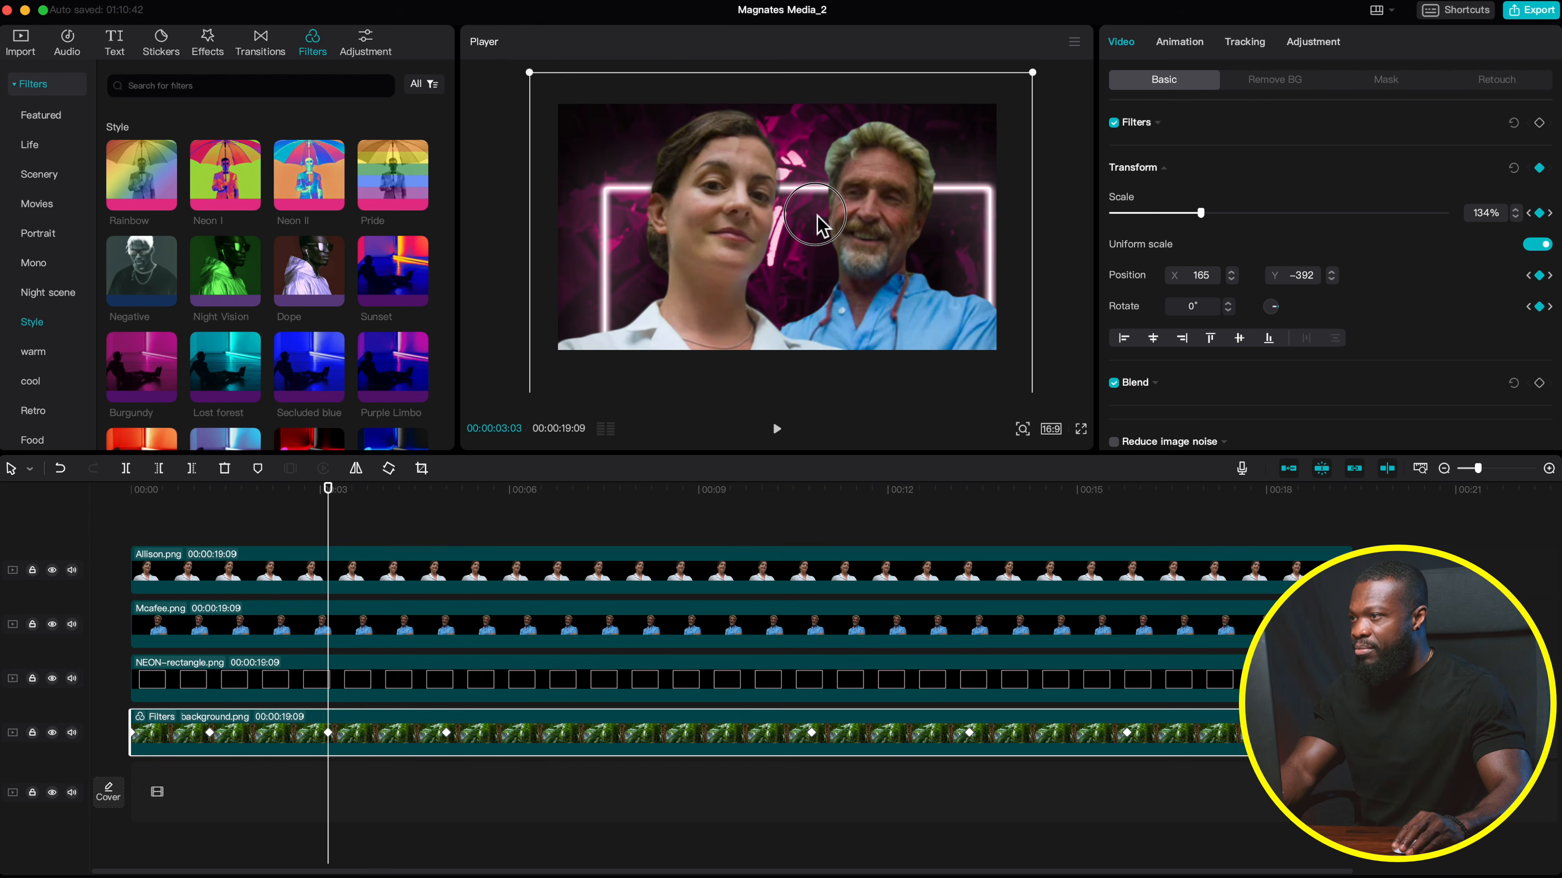
click(450, 492)
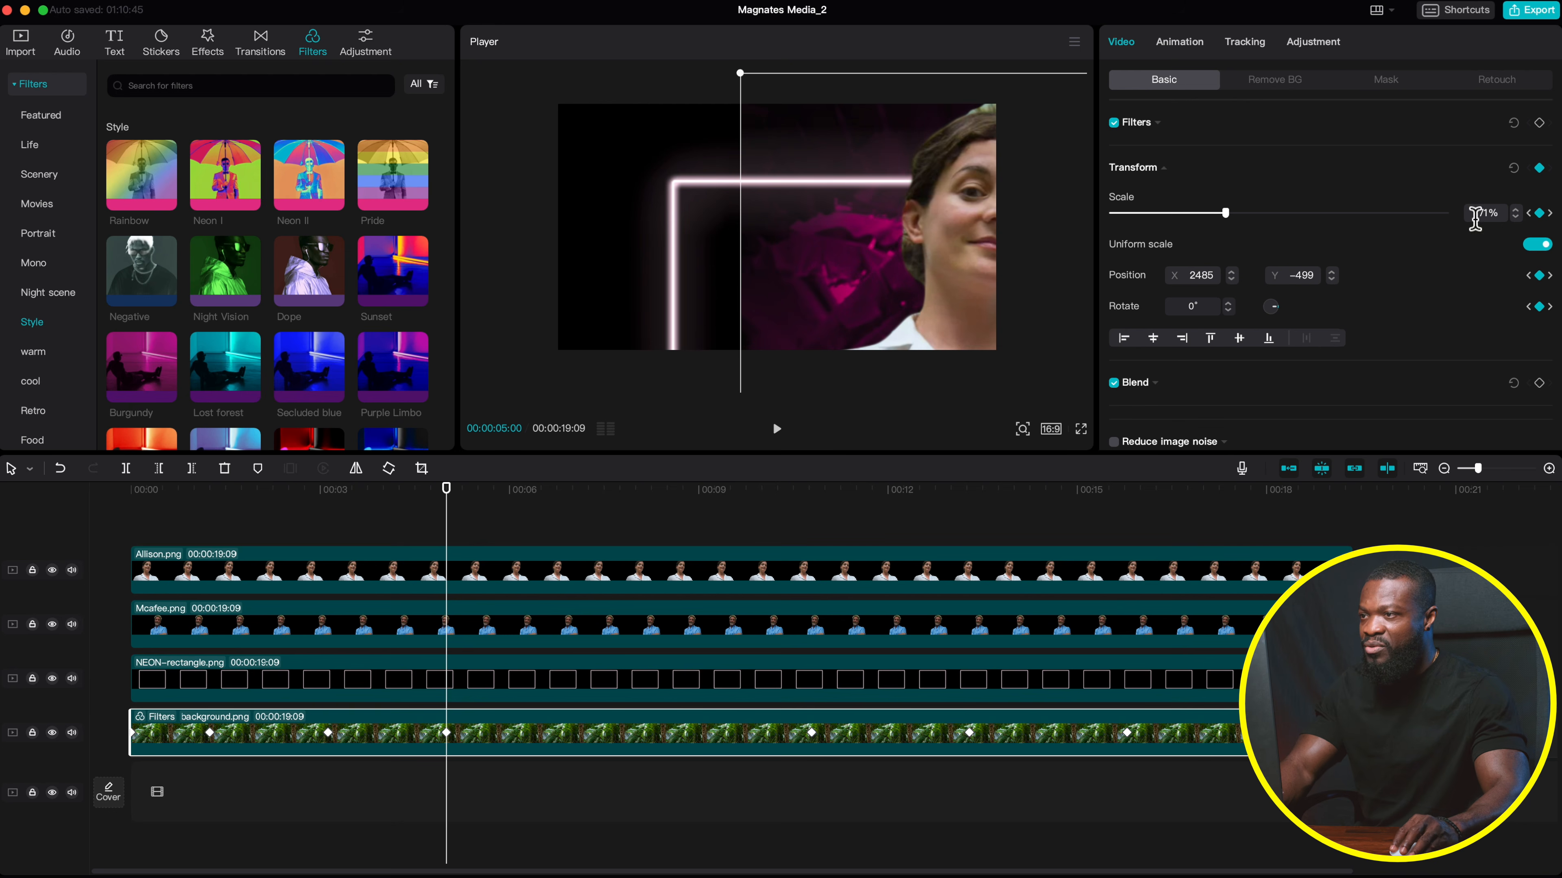
text(1)
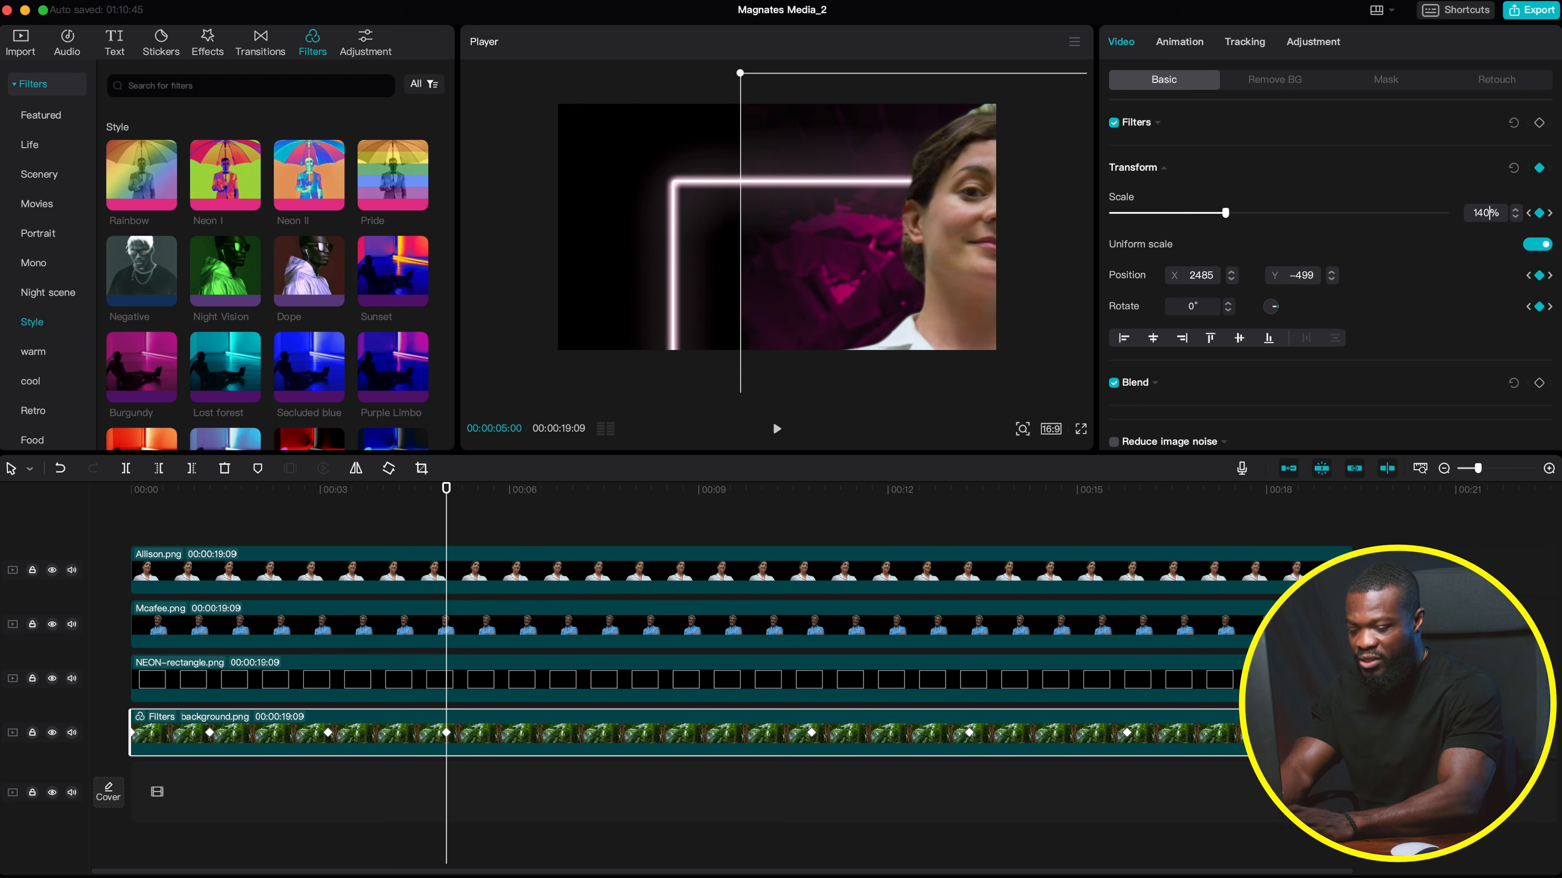
key(Return)
drag(635, 204, 640, 217)
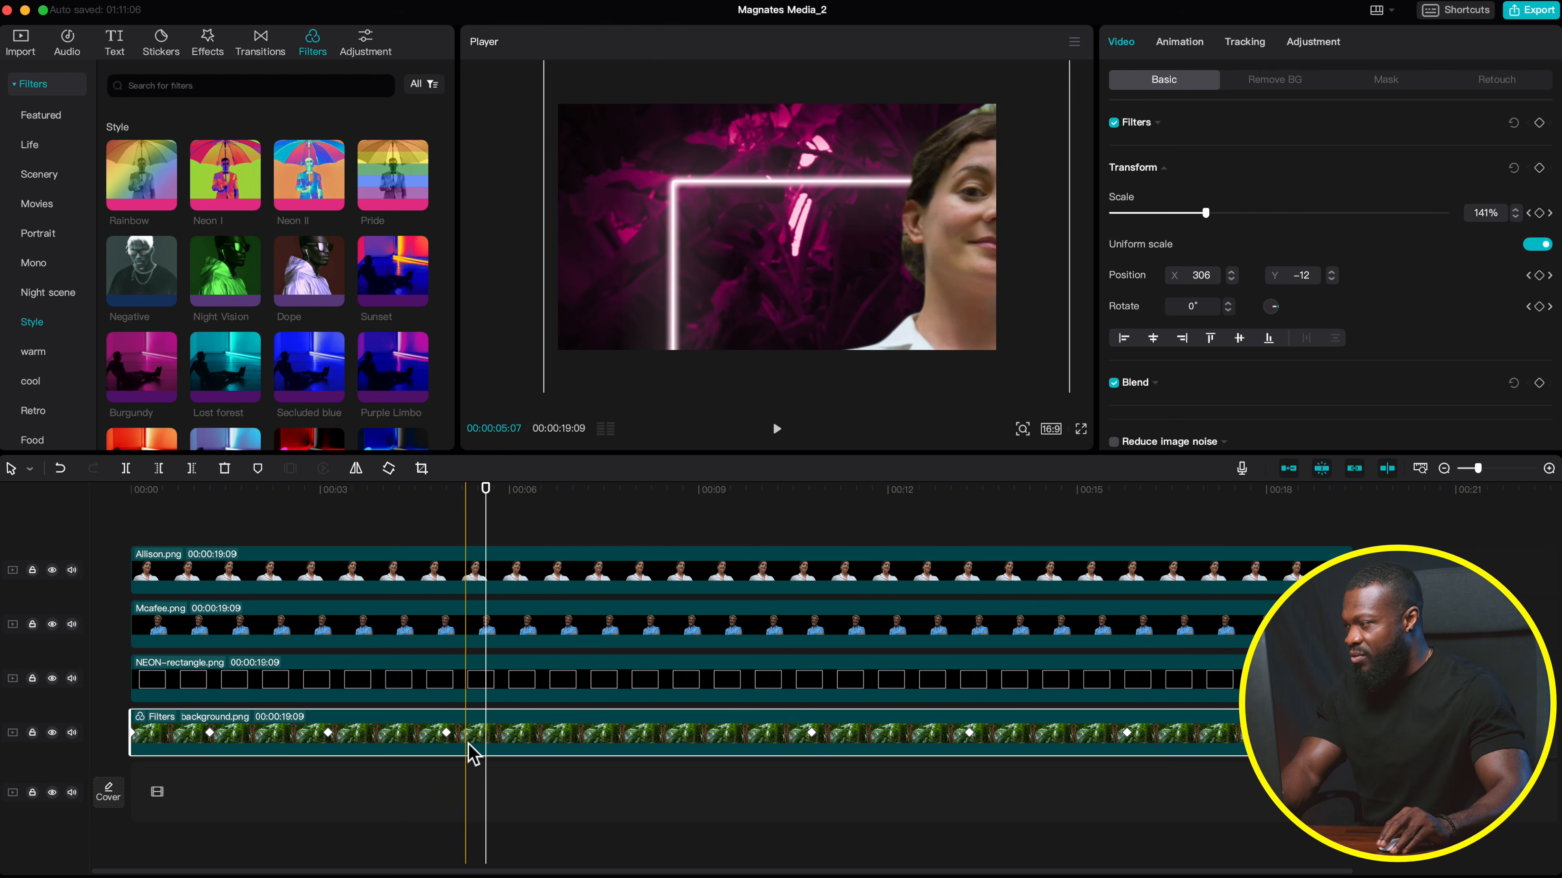
- Set the next keyframe and the 13-second keyframe to 140%, recentring the background each time
click(446, 489)
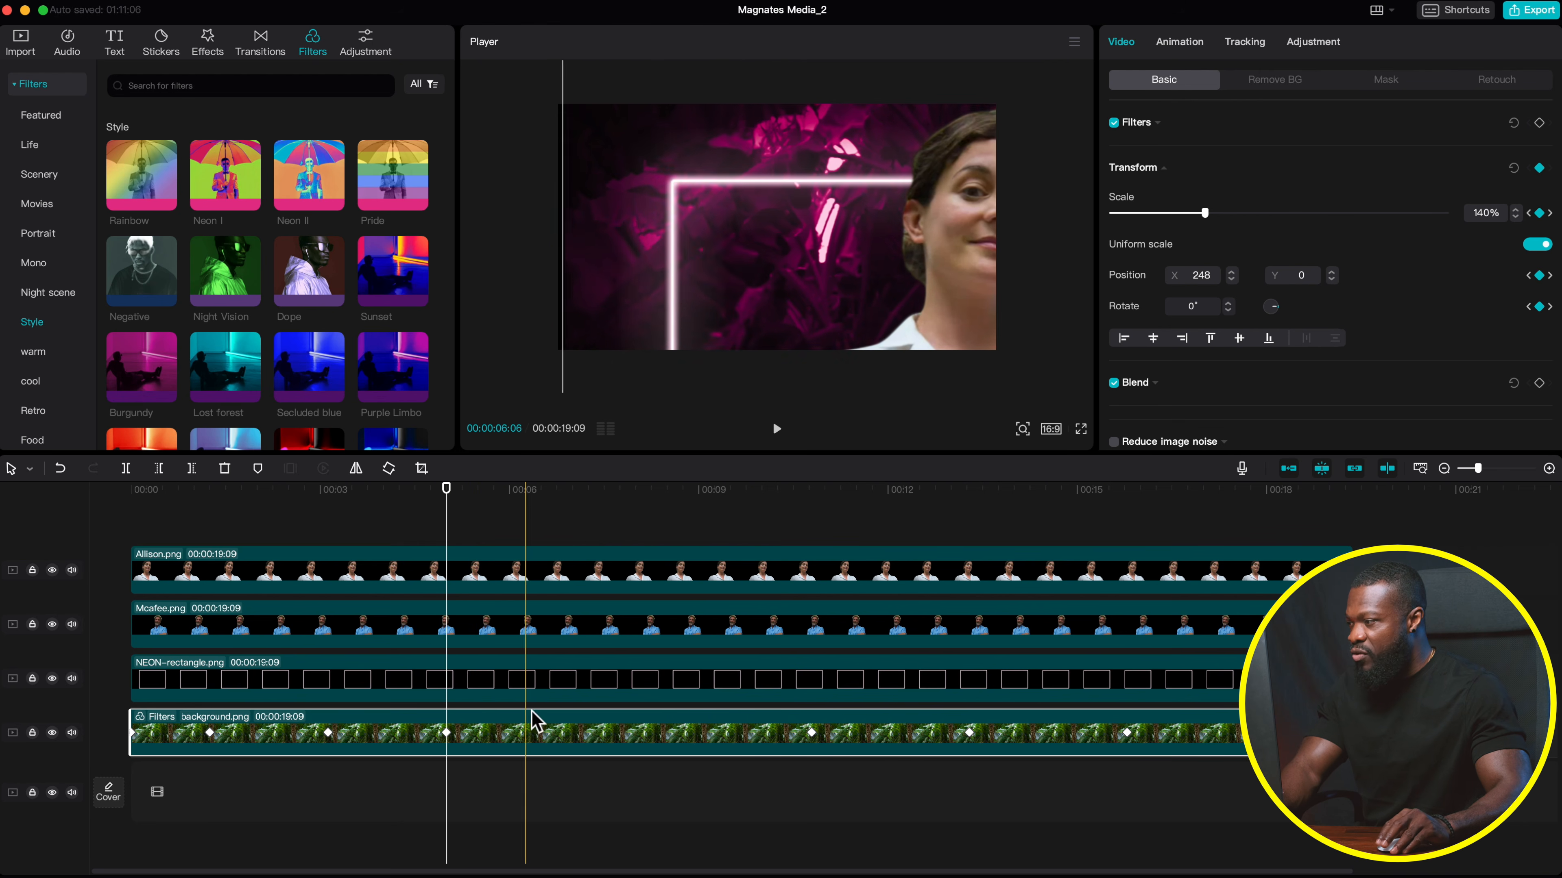
click(814, 502)
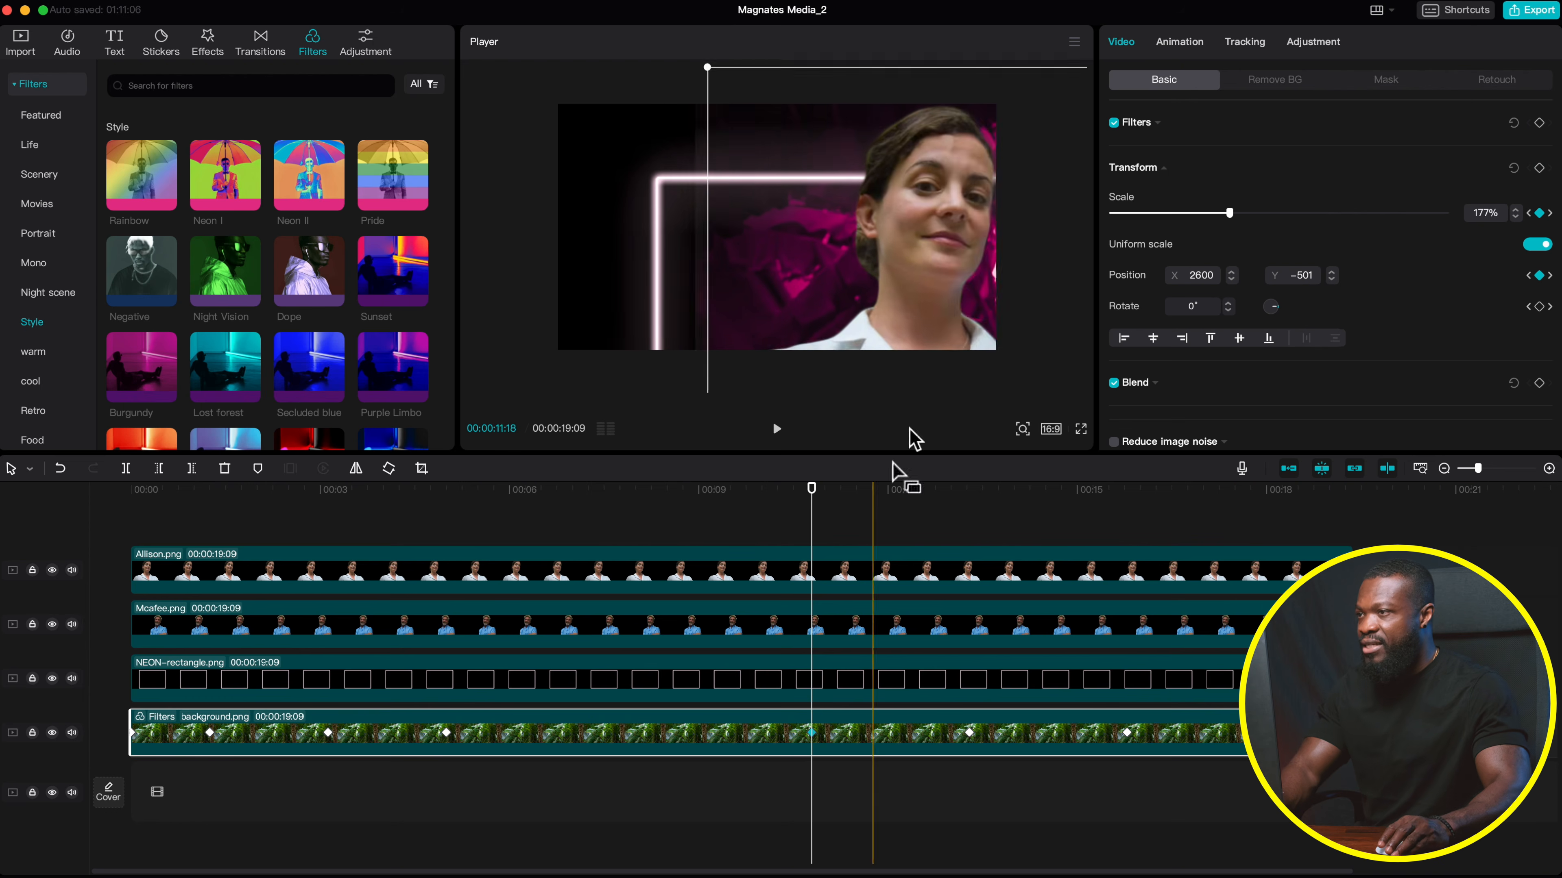
text(140)
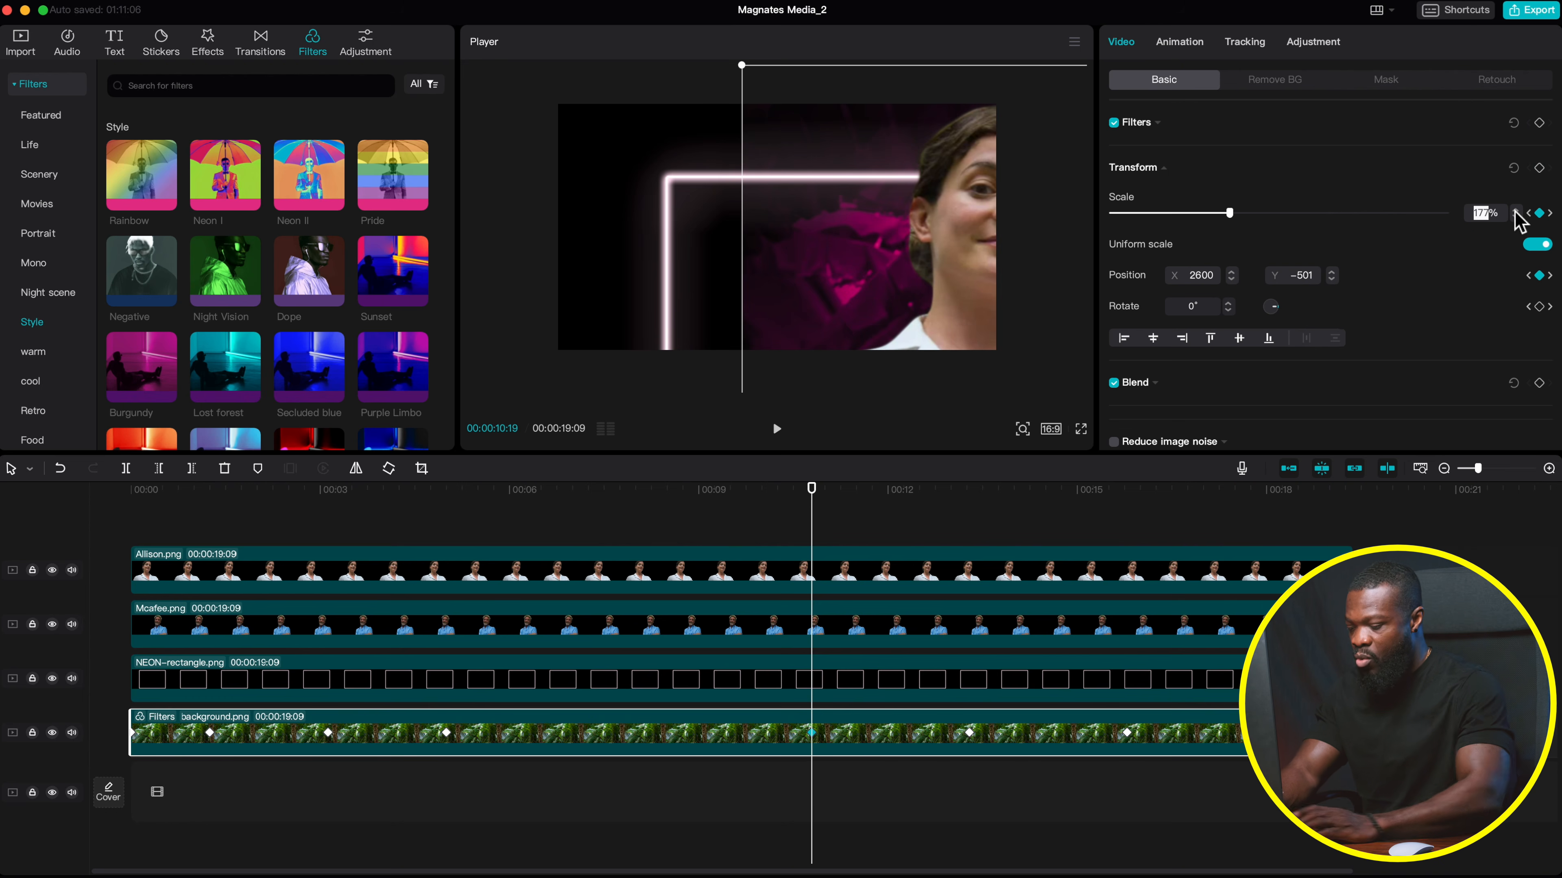
click(892, 256)
drag(892, 256, 627, 202)
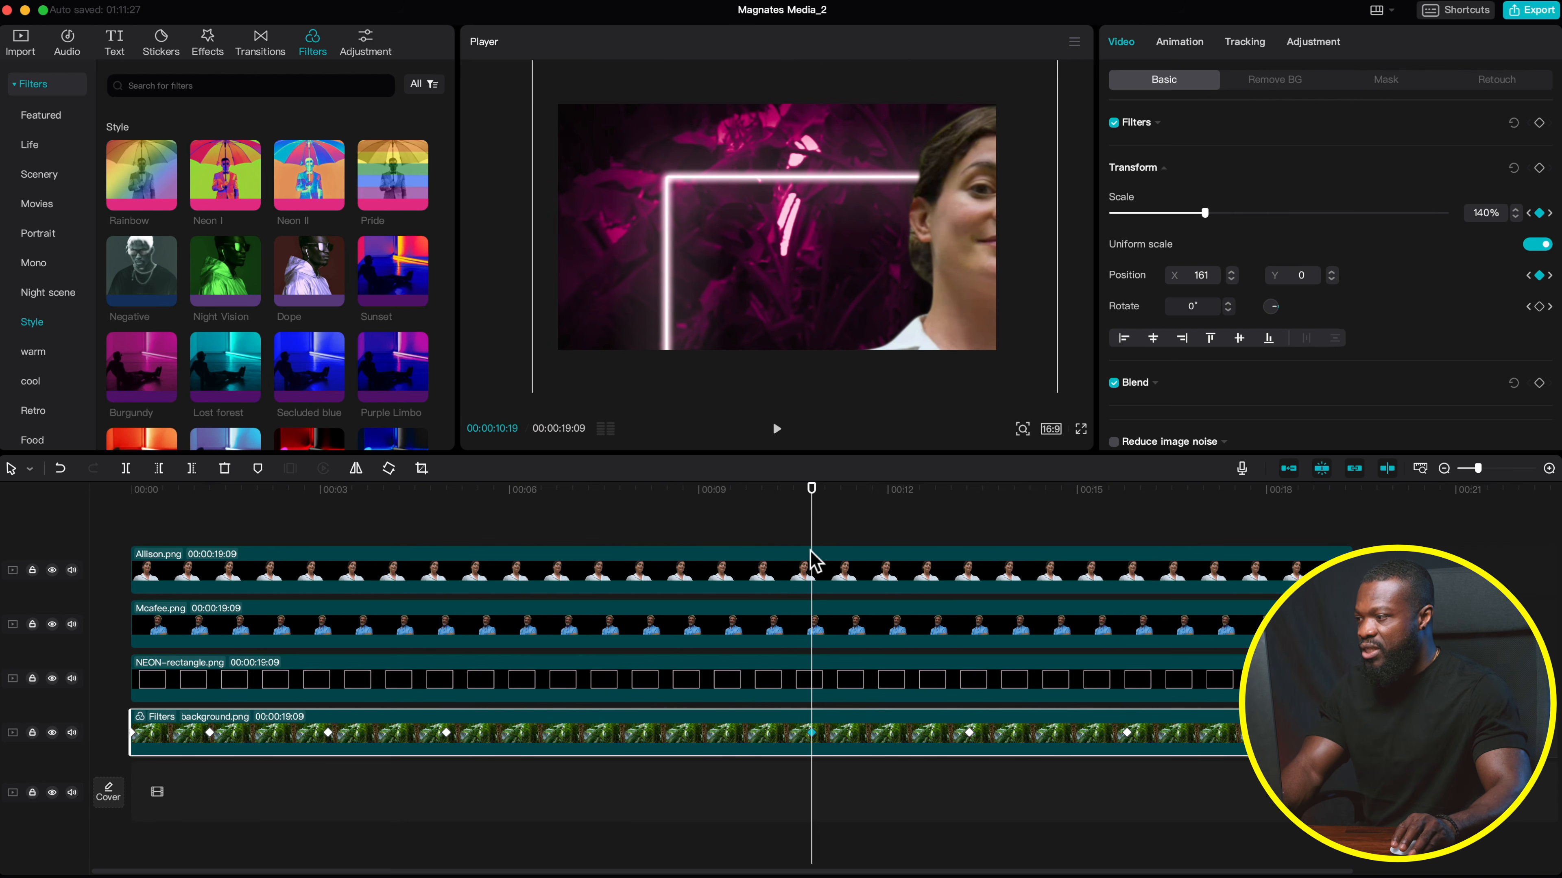
click(971, 734)
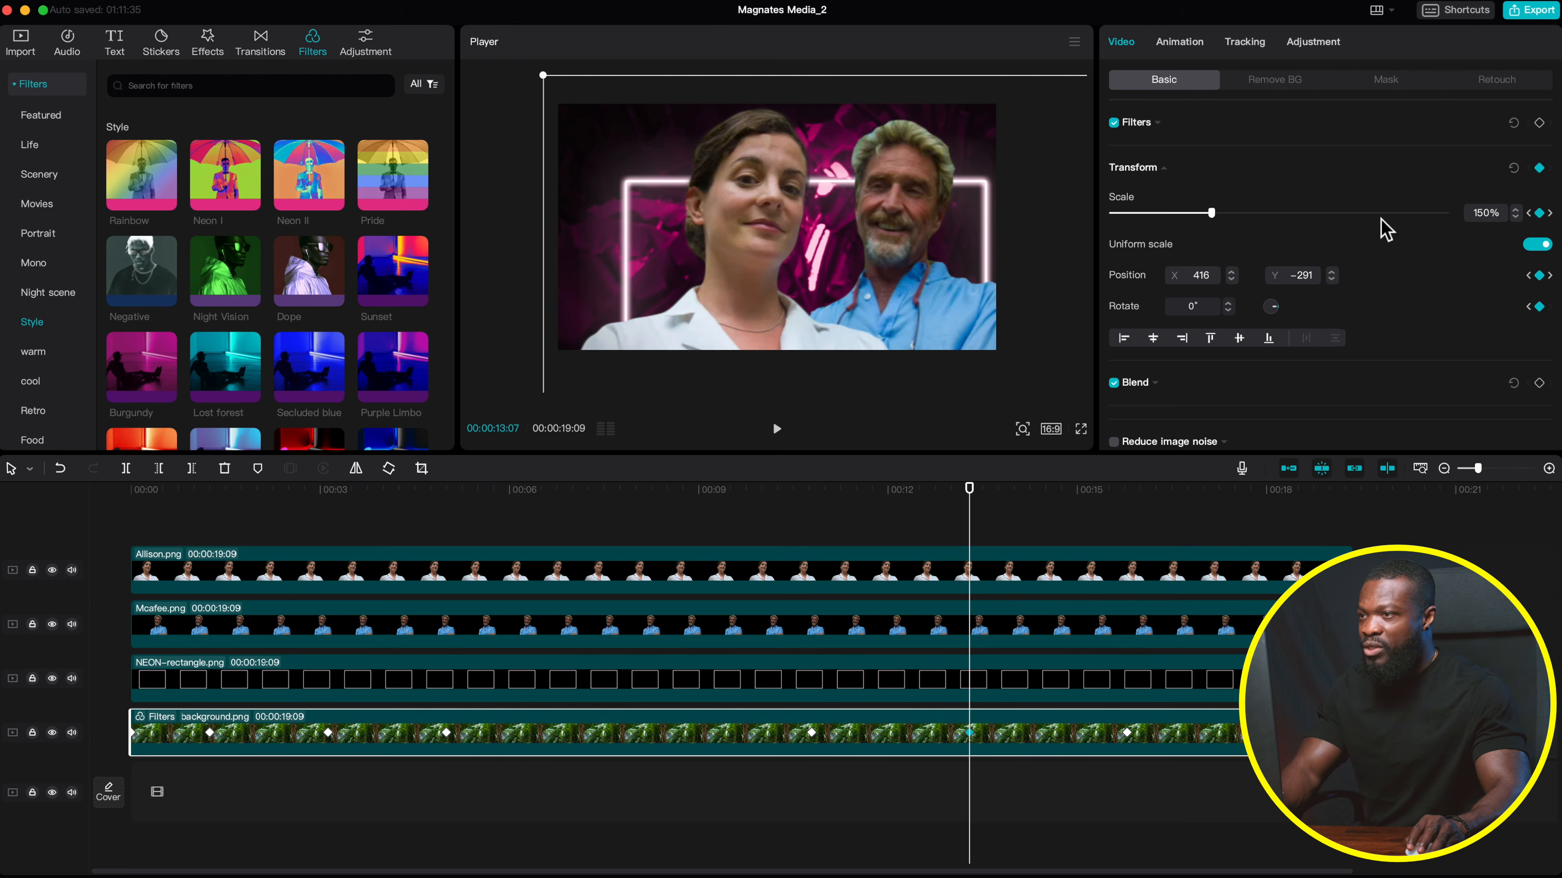
drag(1474, 214, 1516, 214)
text(140)
key(Return)
drag(737, 247, 714, 233)
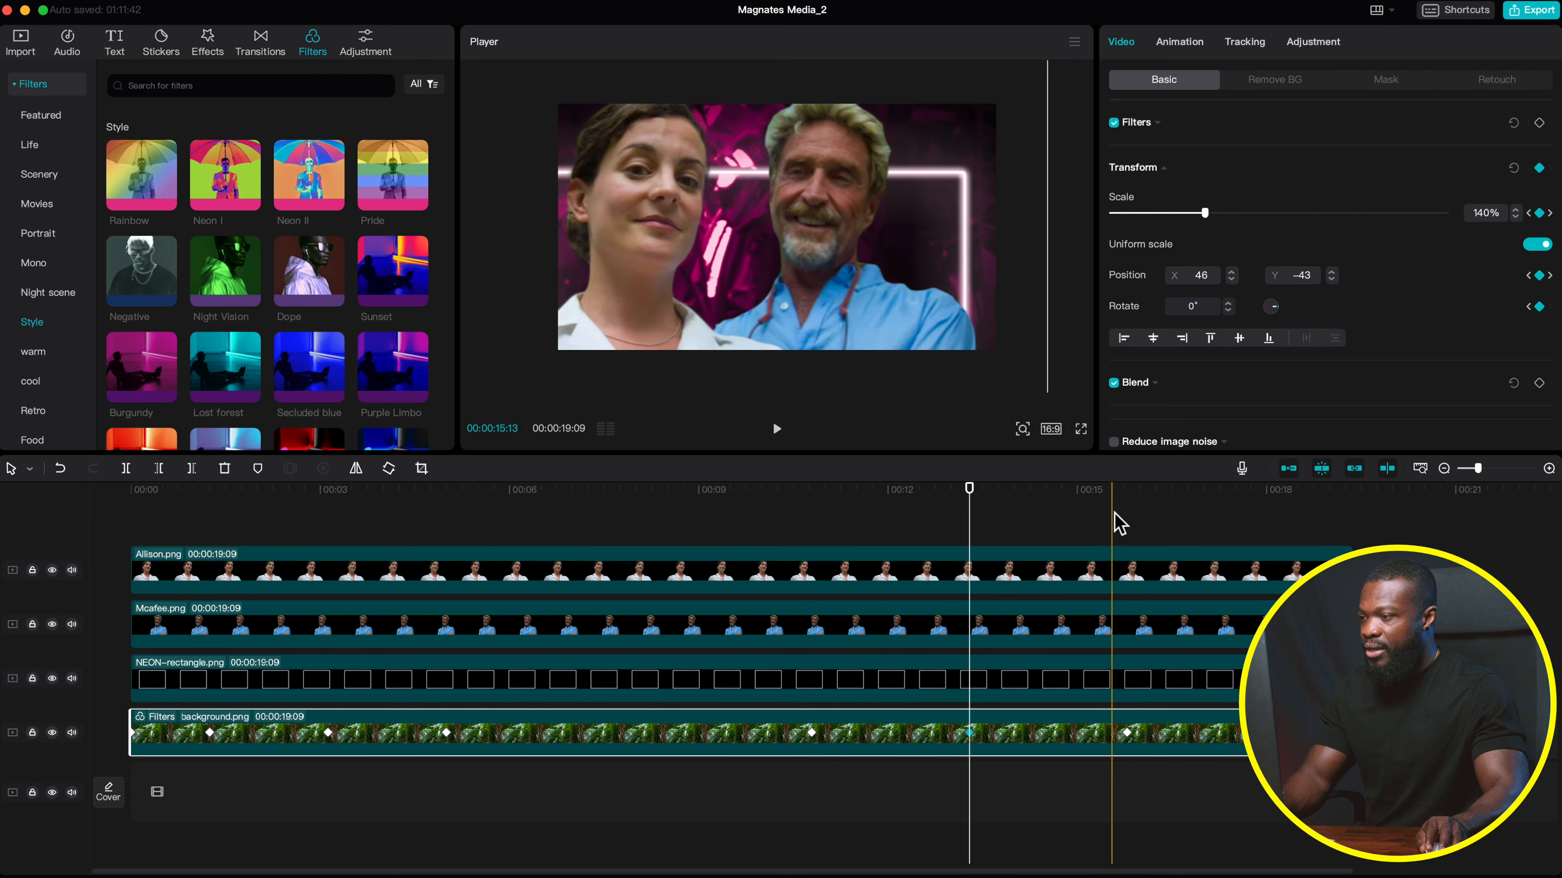
- Set the 15-second keyframe to 156% and delete the final keyframe near 18 seconds
click(1126, 489)
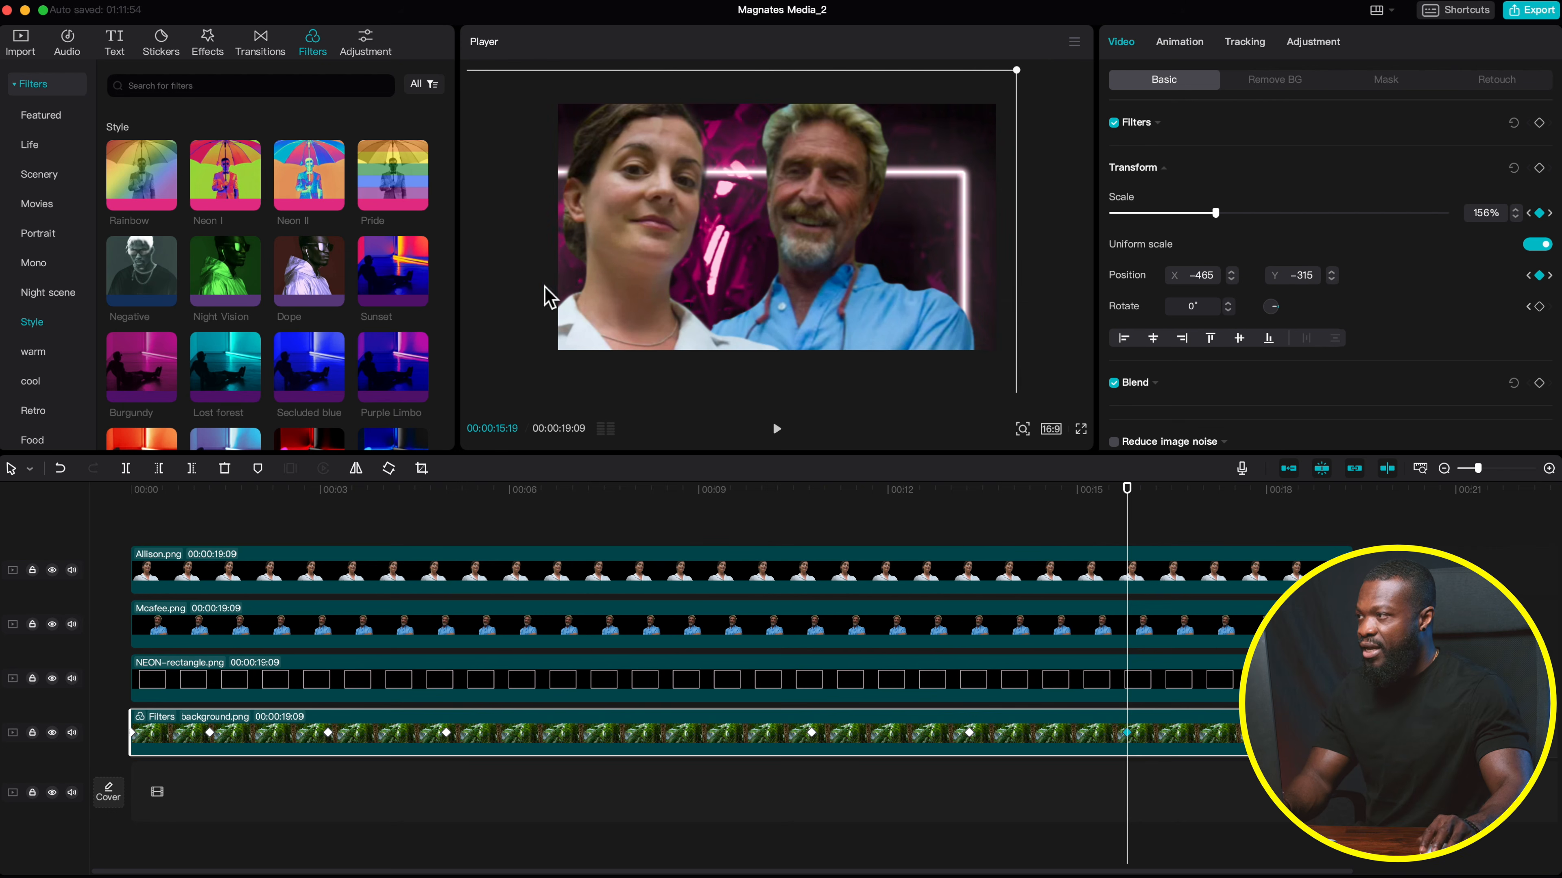
click(608, 281)
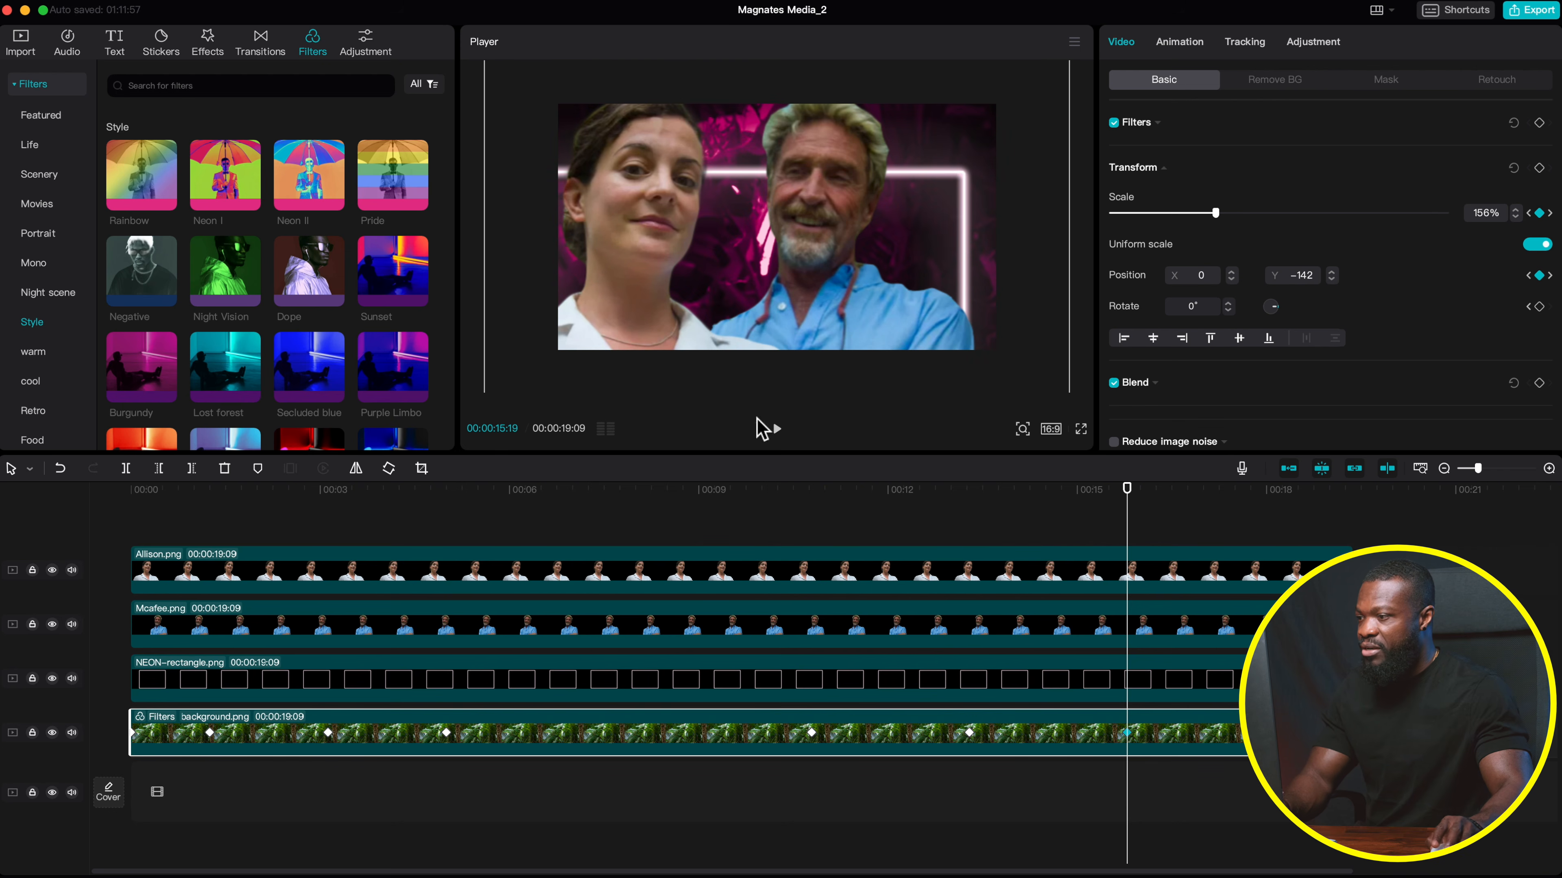
click(1320, 488)
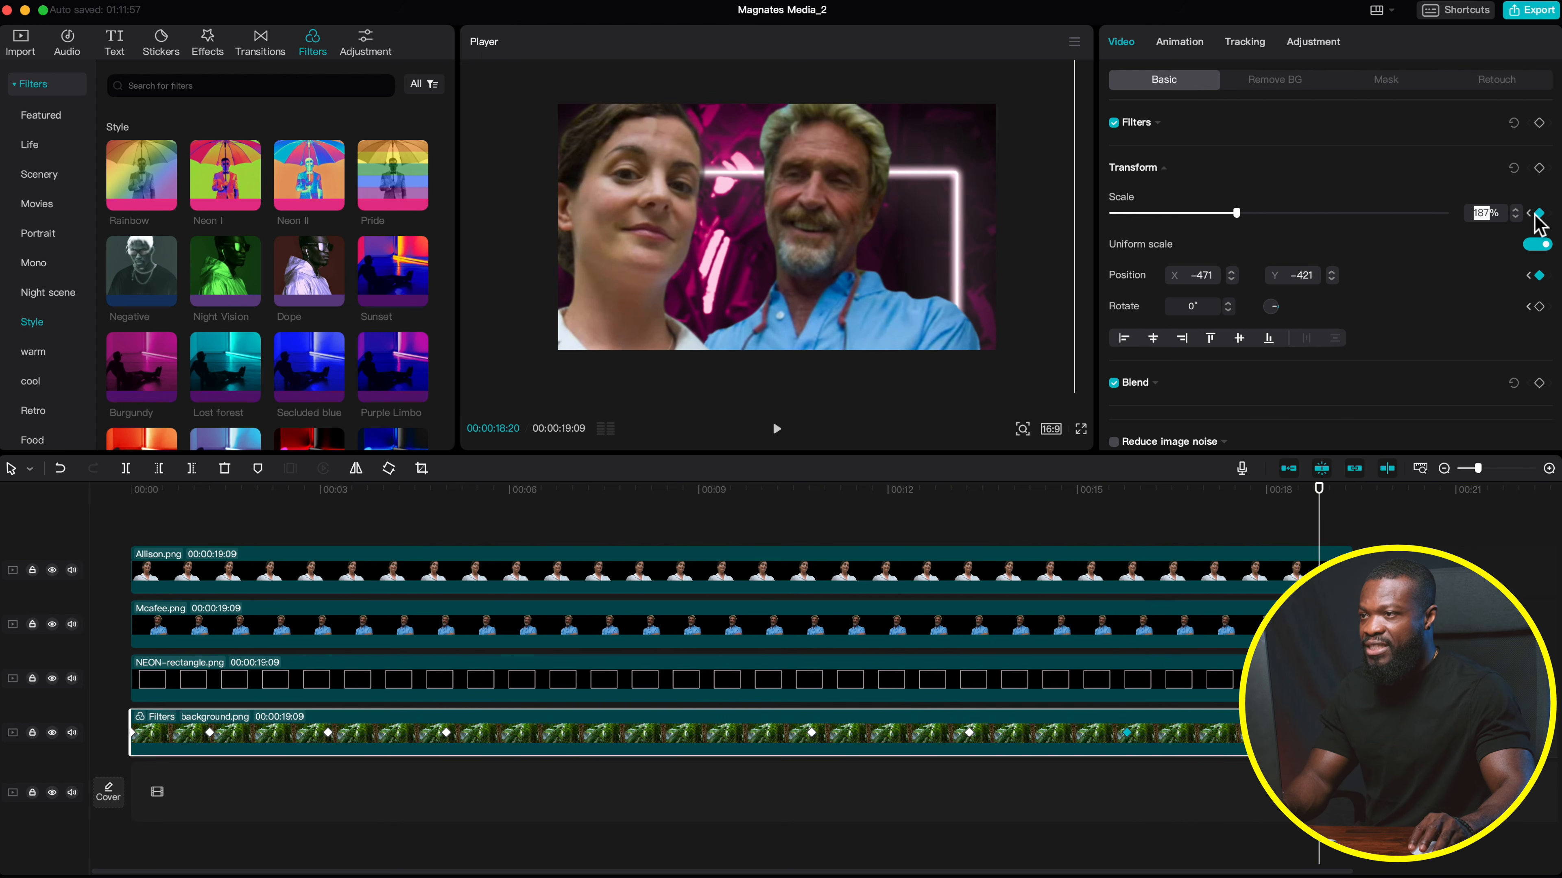
click(1540, 214)
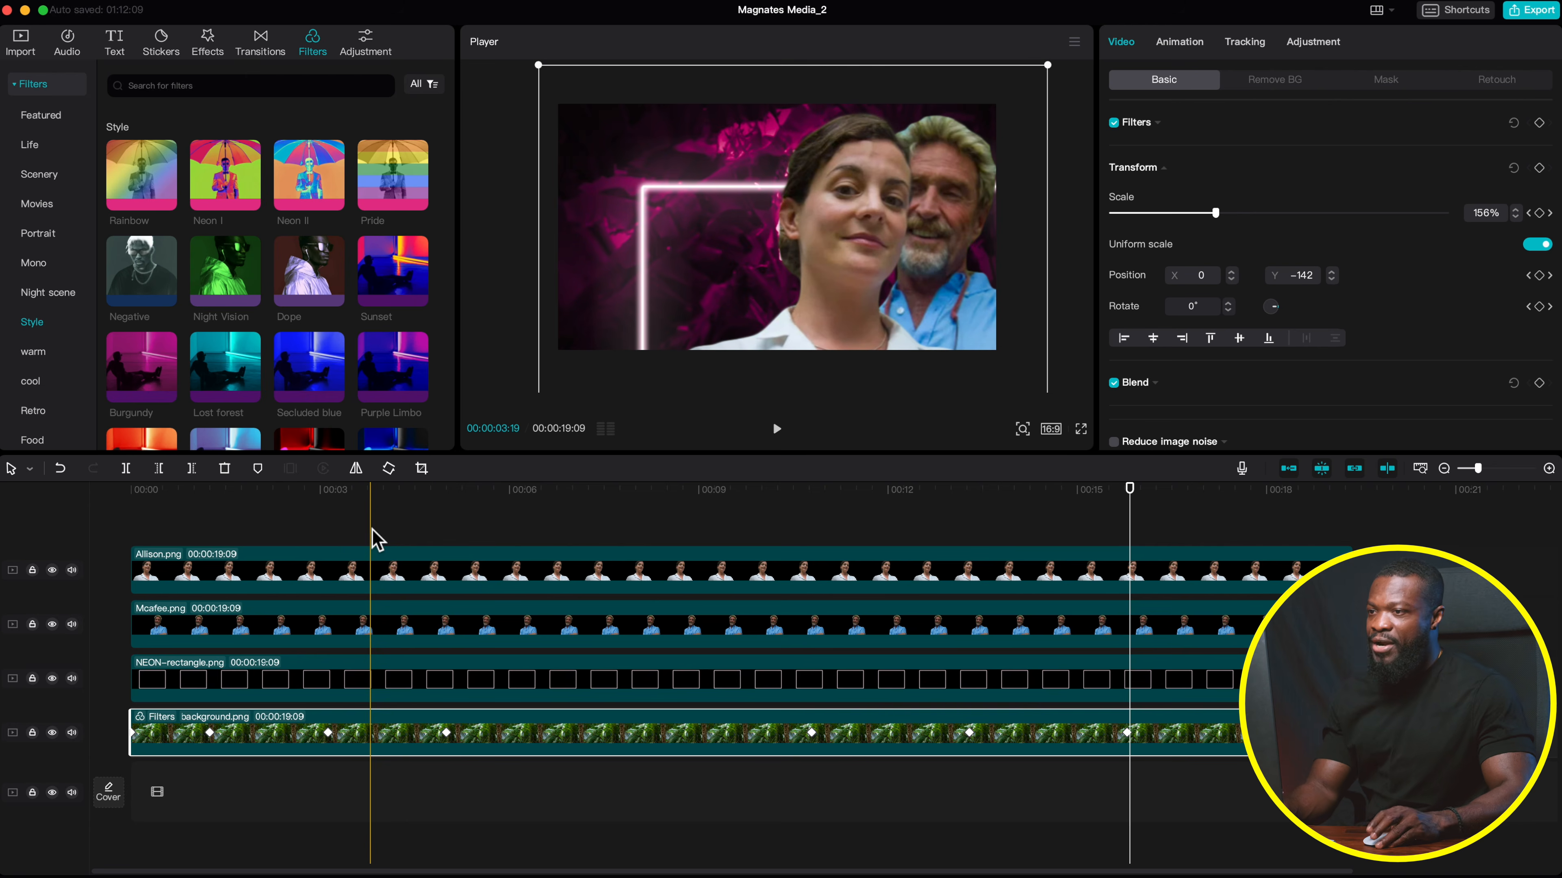
click(399, 539)
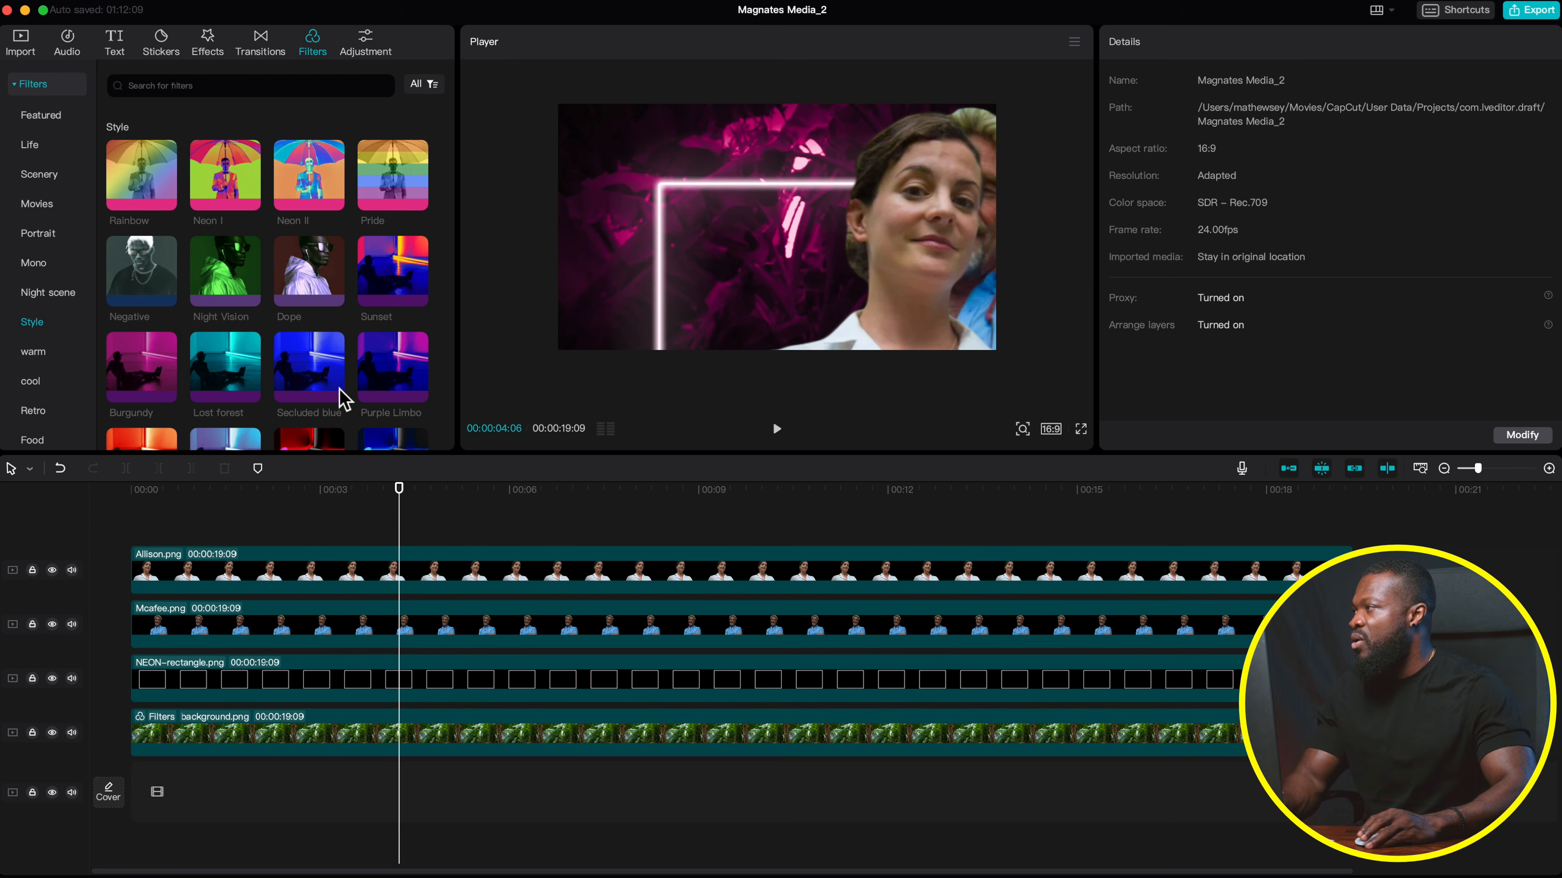
- Add doctor.png to the timeline, lengthen it, and place it below Allison.png
click(21, 45)
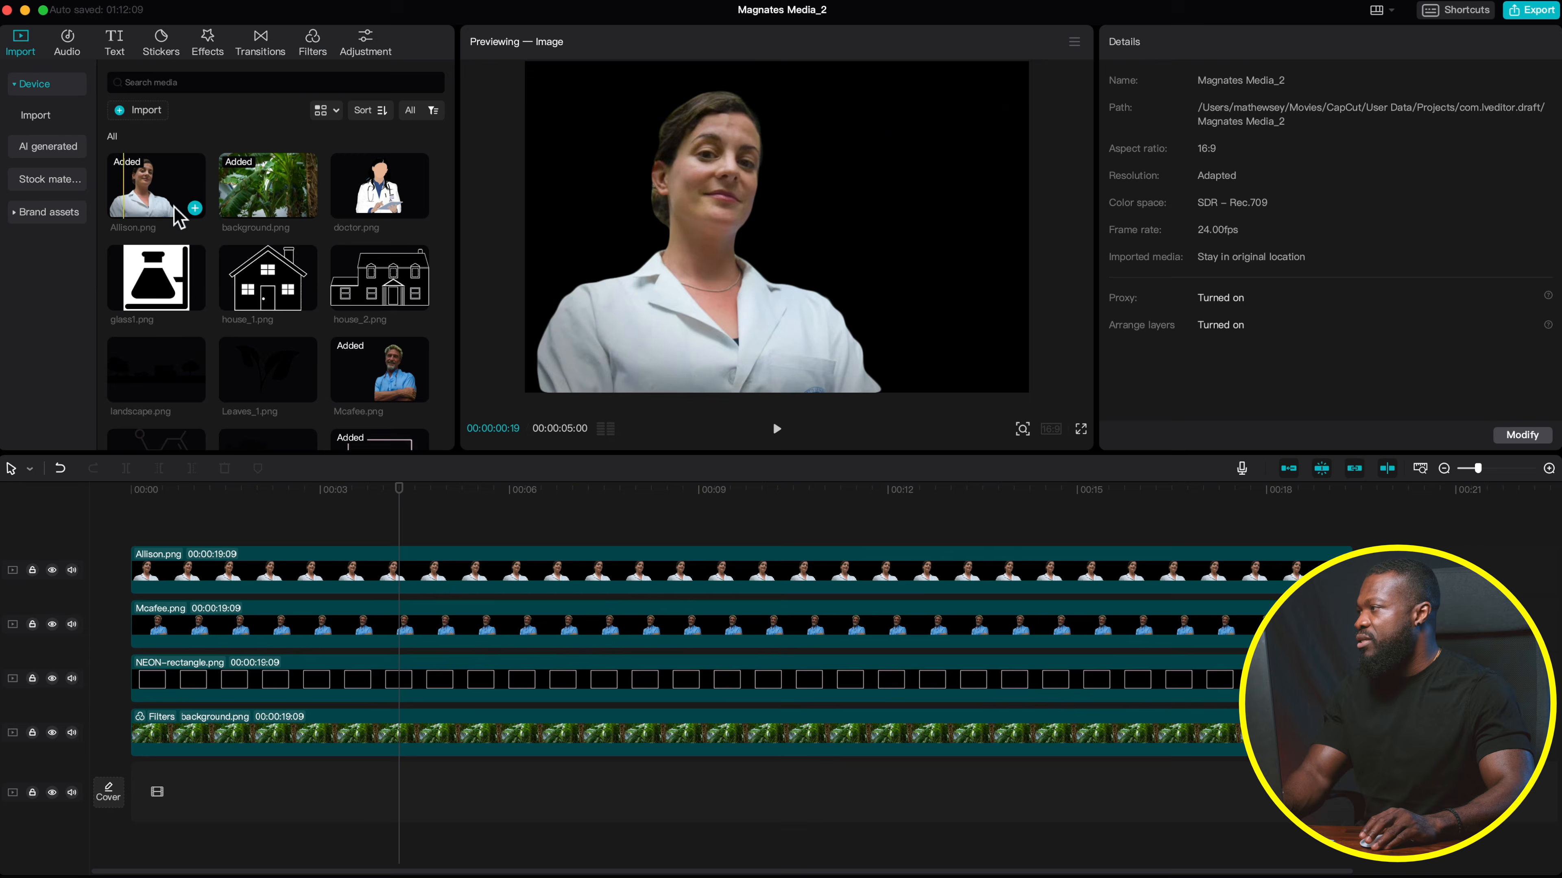
drag(380, 187, 437, 575)
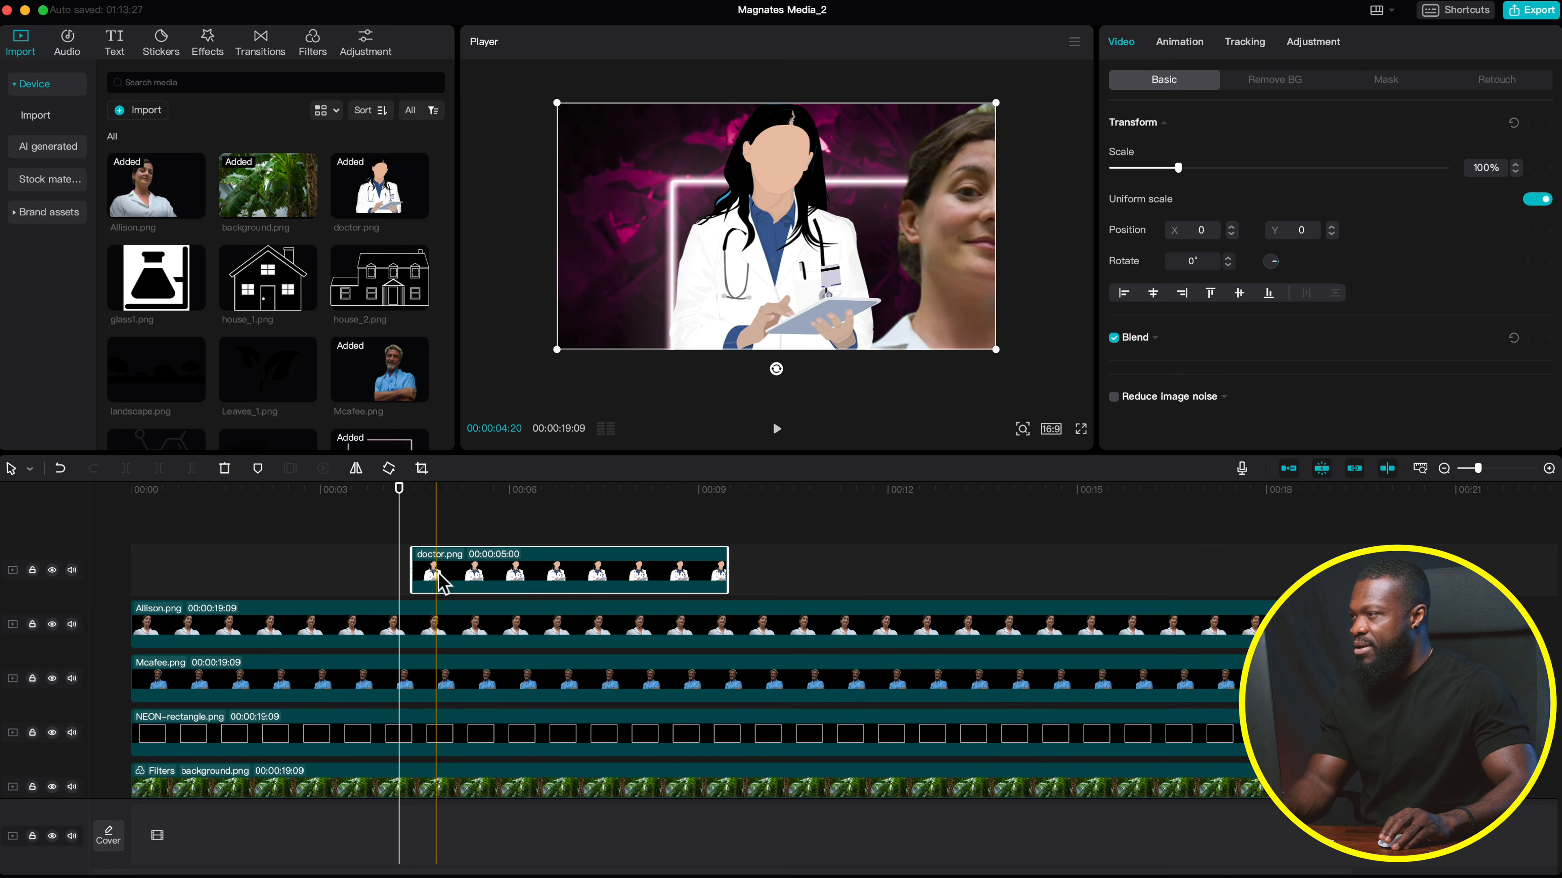
drag(726, 579, 1362, 546)
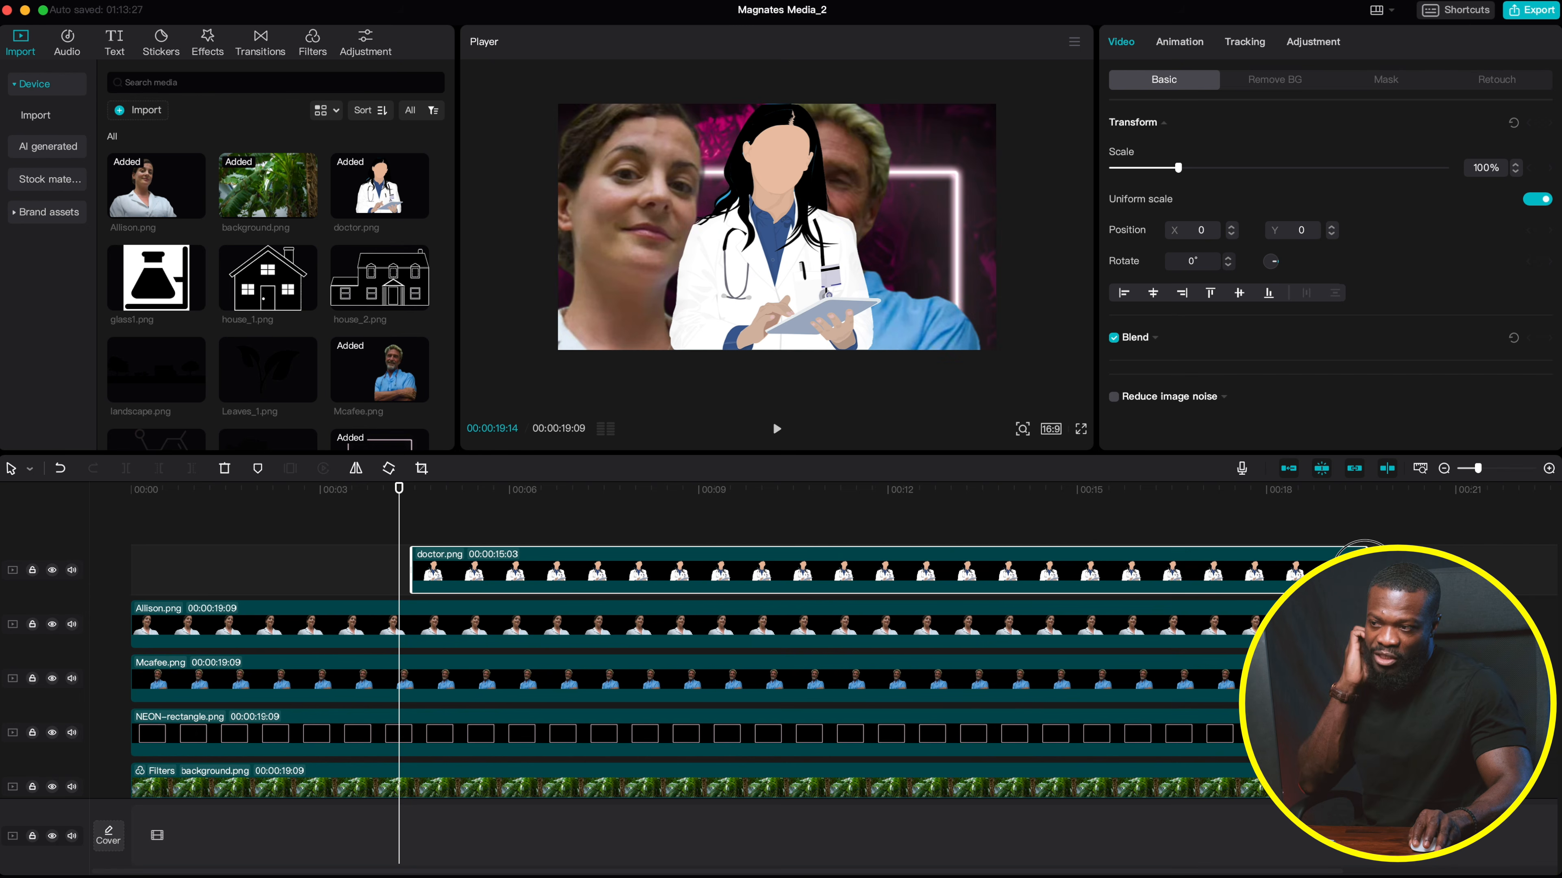
scroll(446, 531, down, 1)
drag(449, 528, 440, 610)
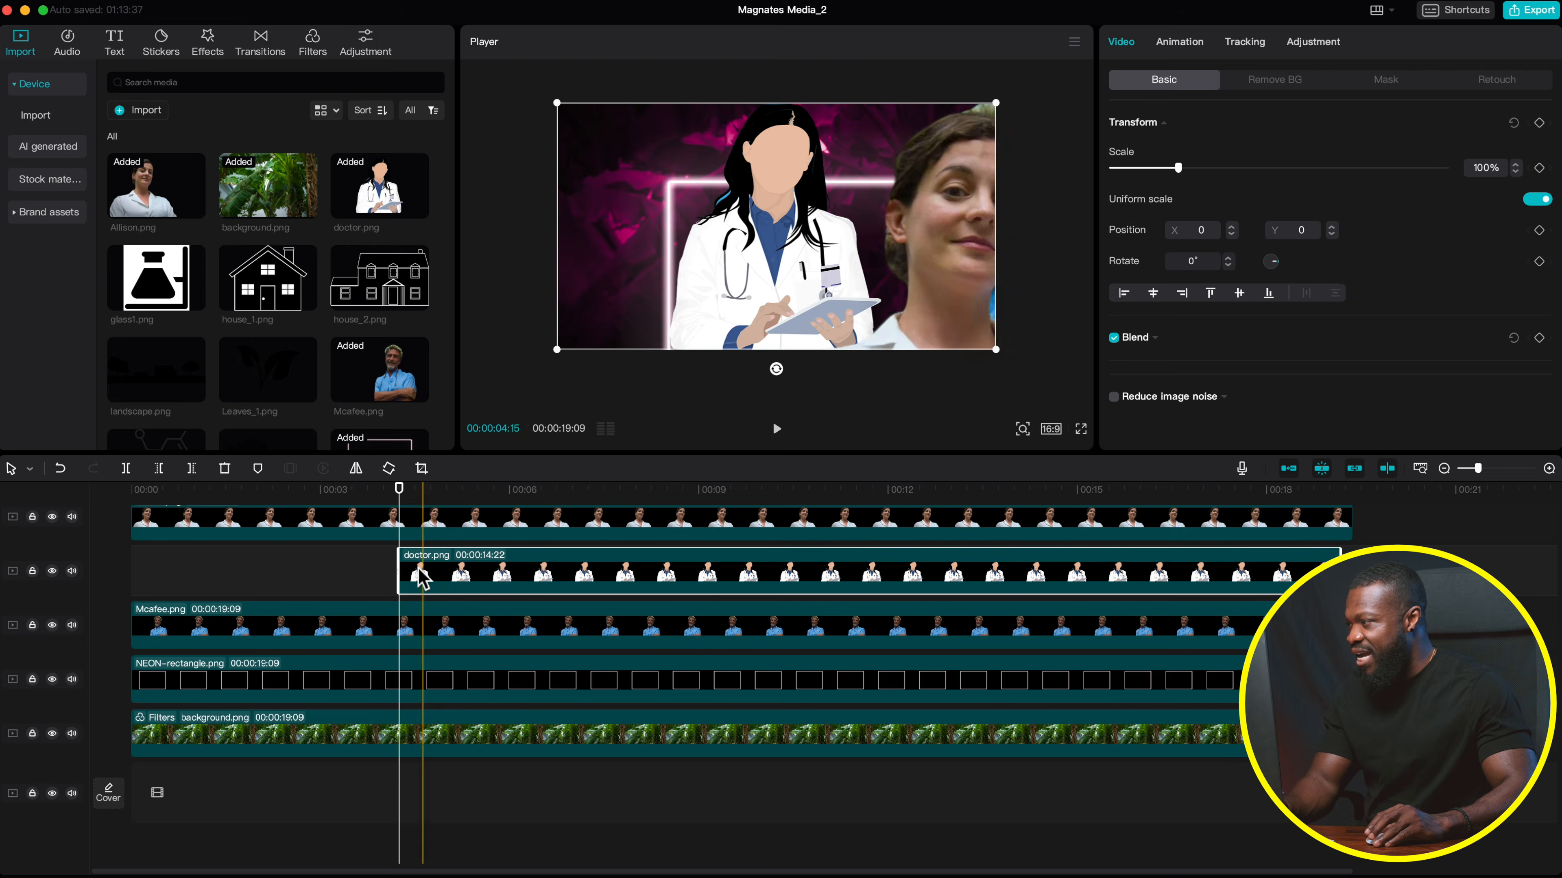
click(422, 527)
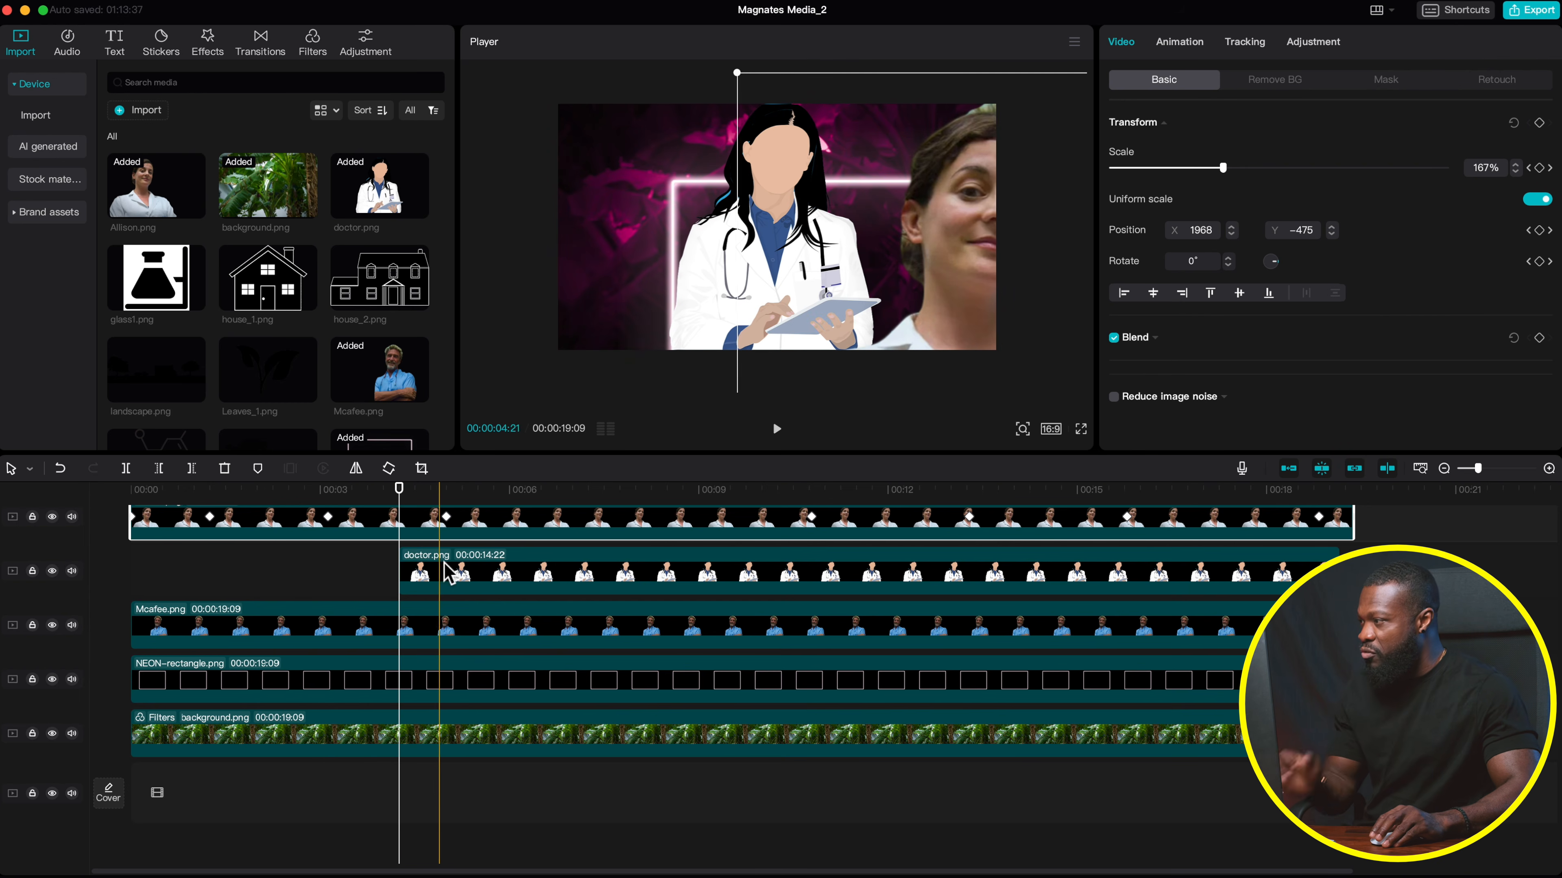
- Make the doctor clip start just after the 5-second mark
click(447, 496)
drag(463, 568, 522, 584)
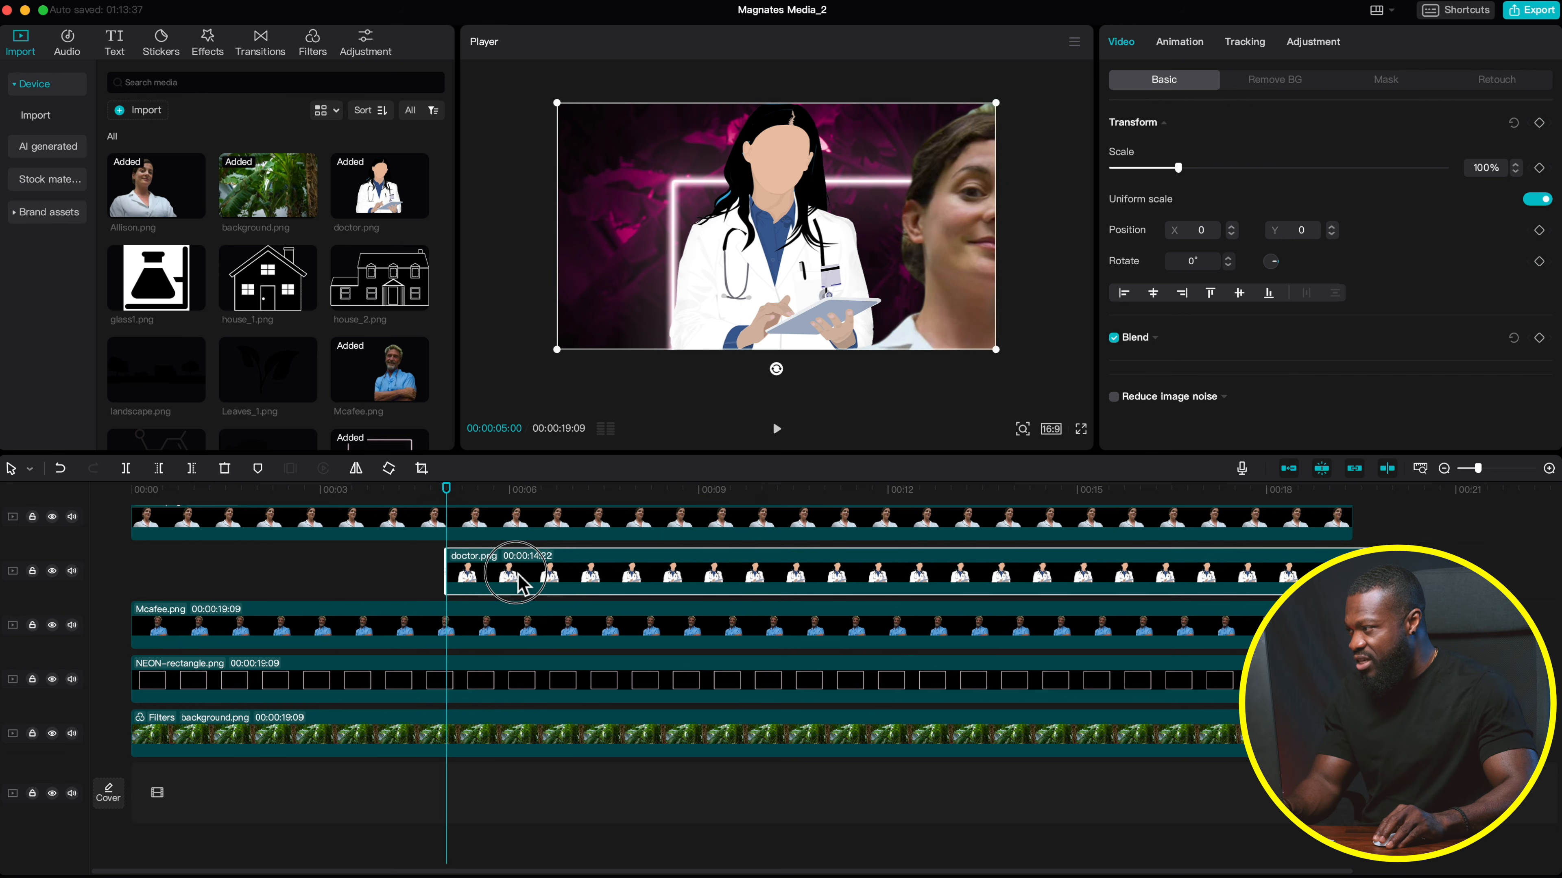
click(461, 491)
drag(463, 566, 469, 566)
scroll(513, 575, up, 2)
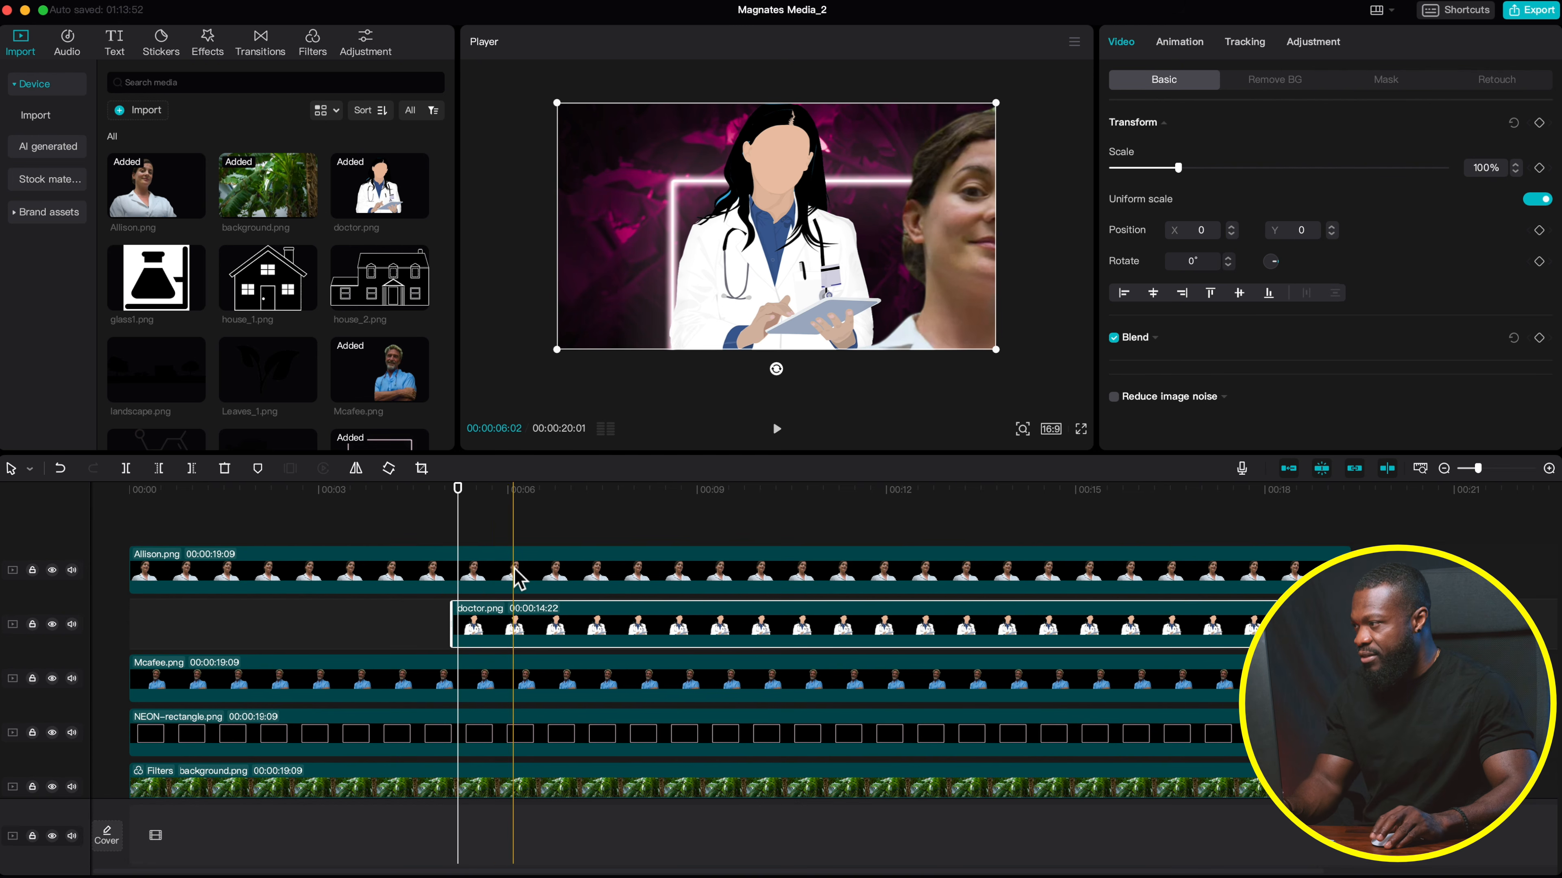
- Enlarge the doctor to 108% and move it left to position -1473, -33
drag(741, 264, 617, 267)
drag(872, 103, 840, 122)
drag(779, 182, 760, 161)
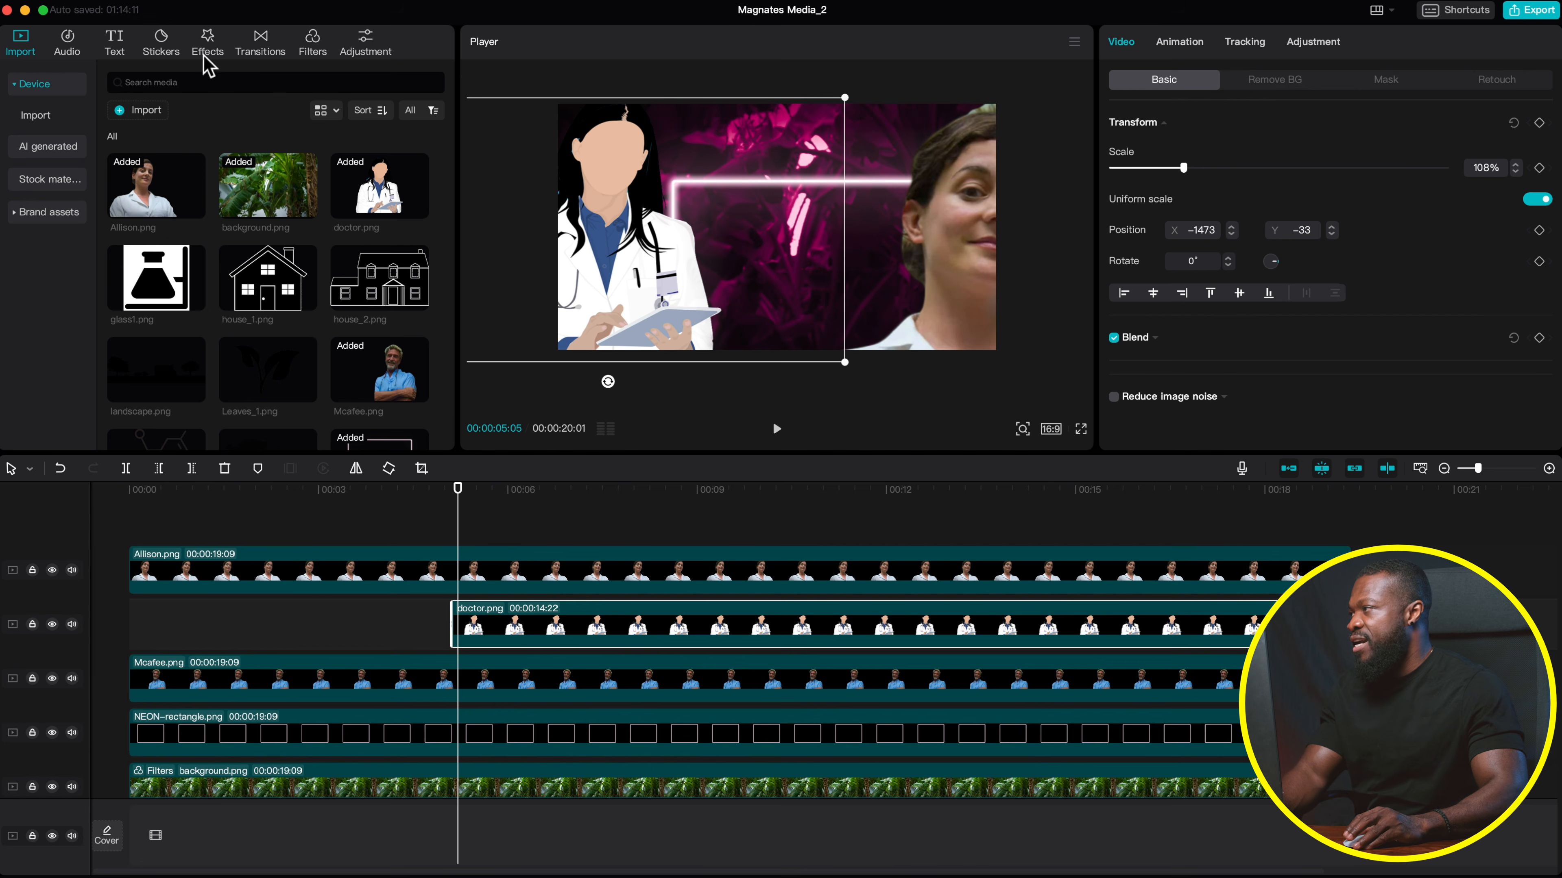
- Apply the Mono BW 3 filter to the doctor.png clip
click(307, 45)
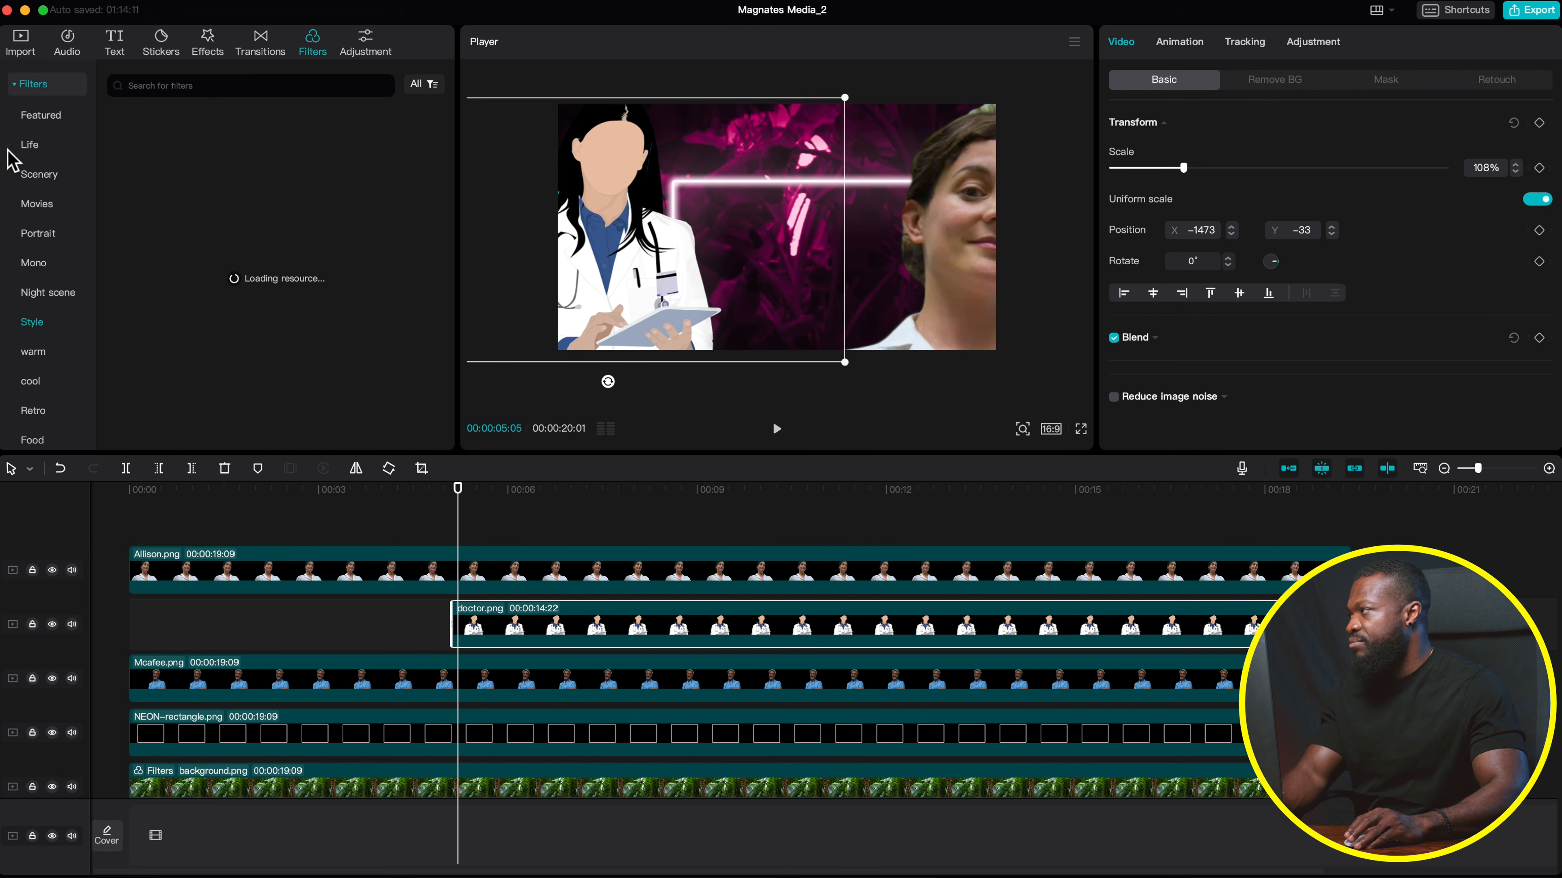
click(38, 264)
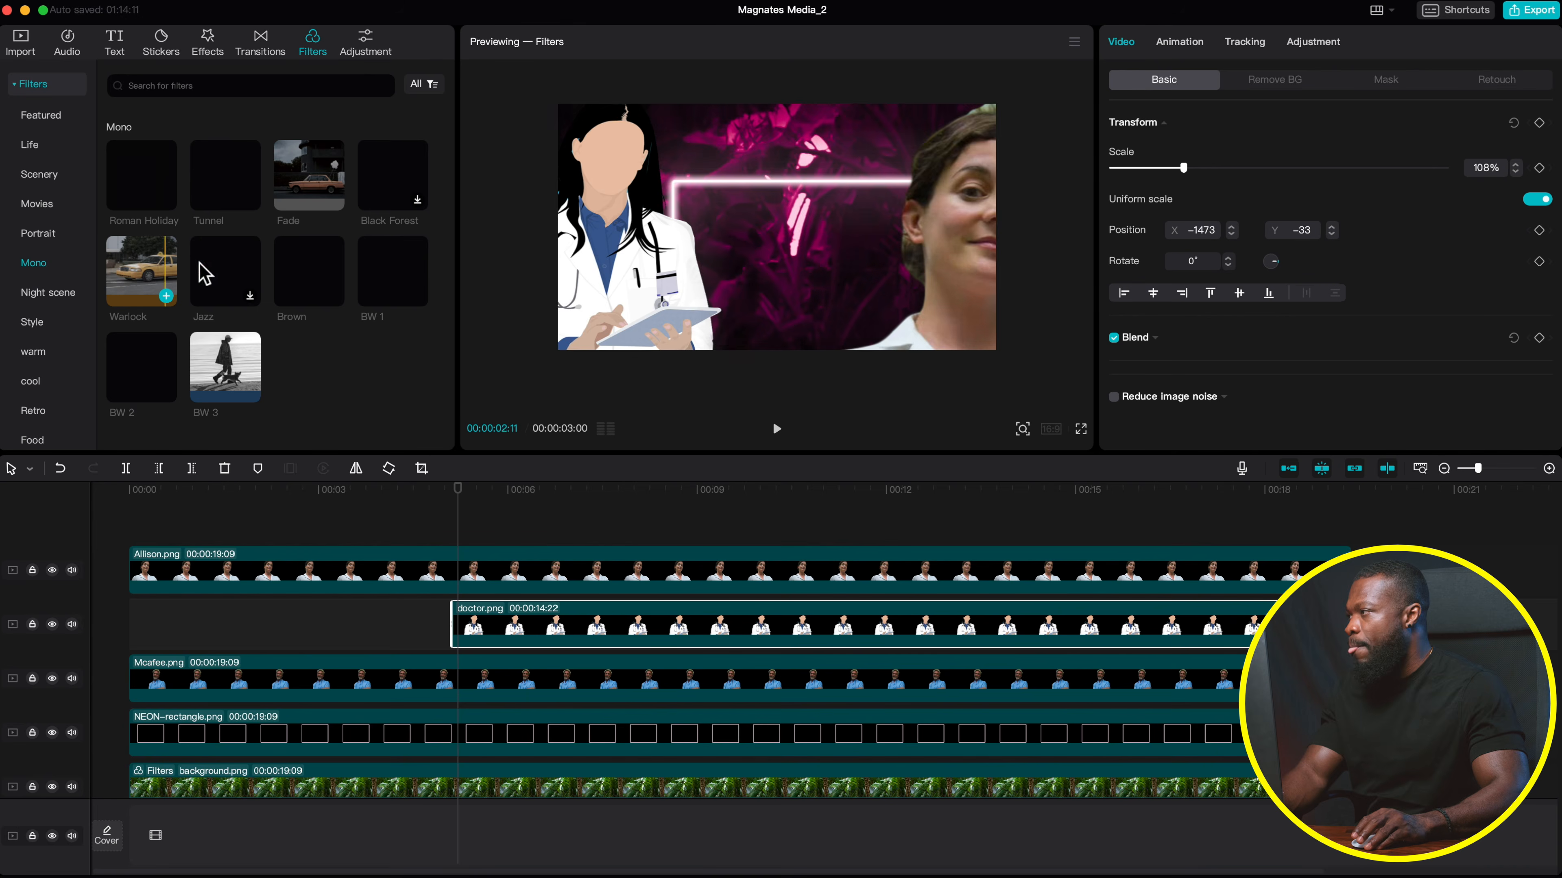
drag(231, 368, 481, 638)
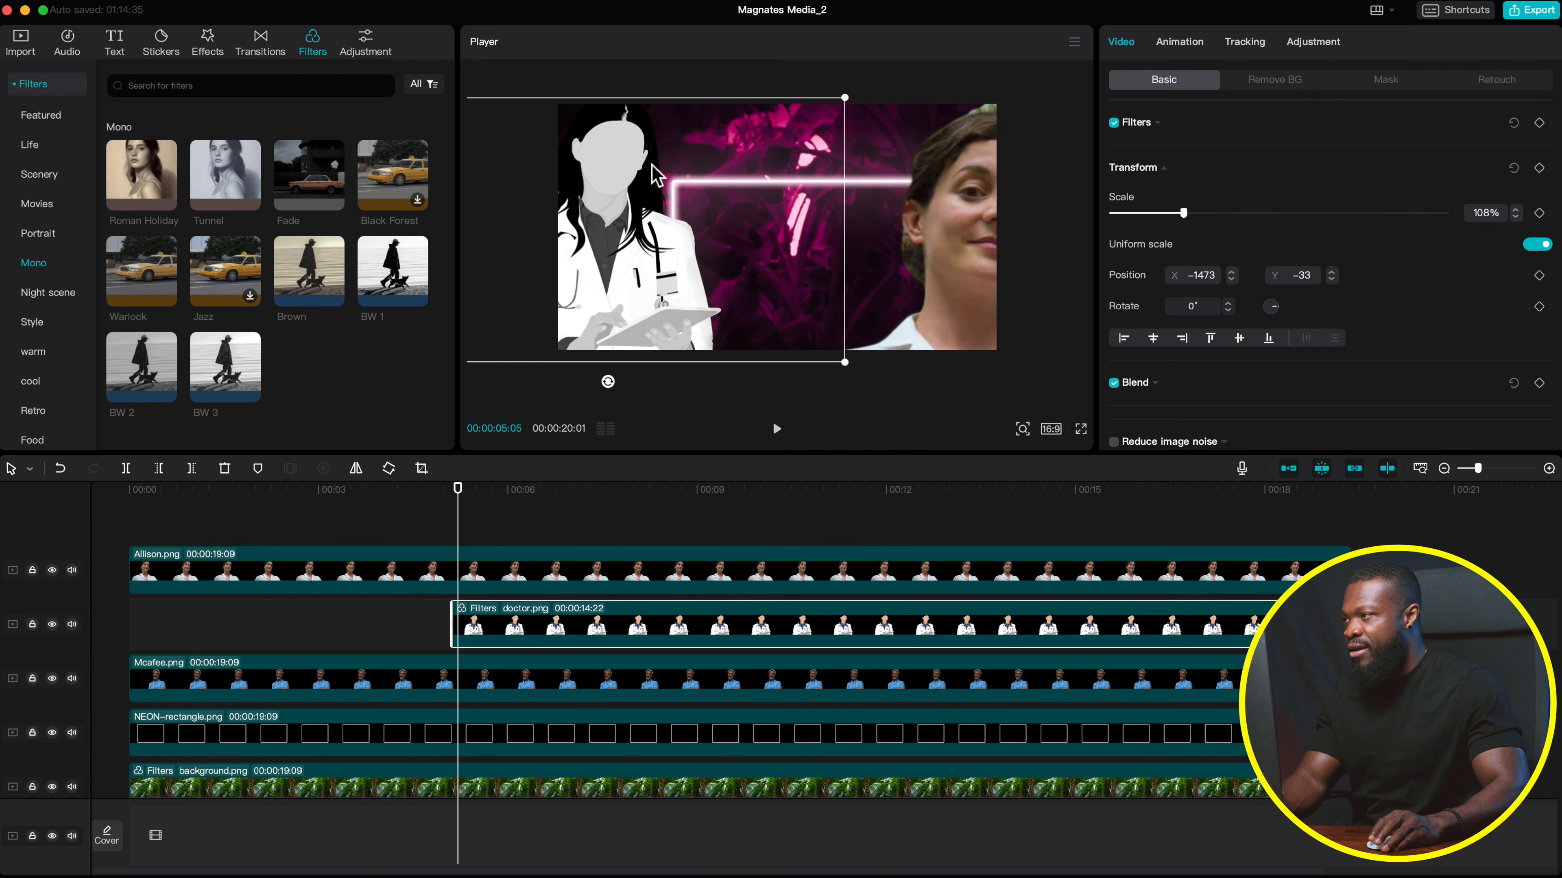
- Give doctor.png a Slide Right entrance animation lasting 1.0 s and check it later in the timeline
click(1180, 43)
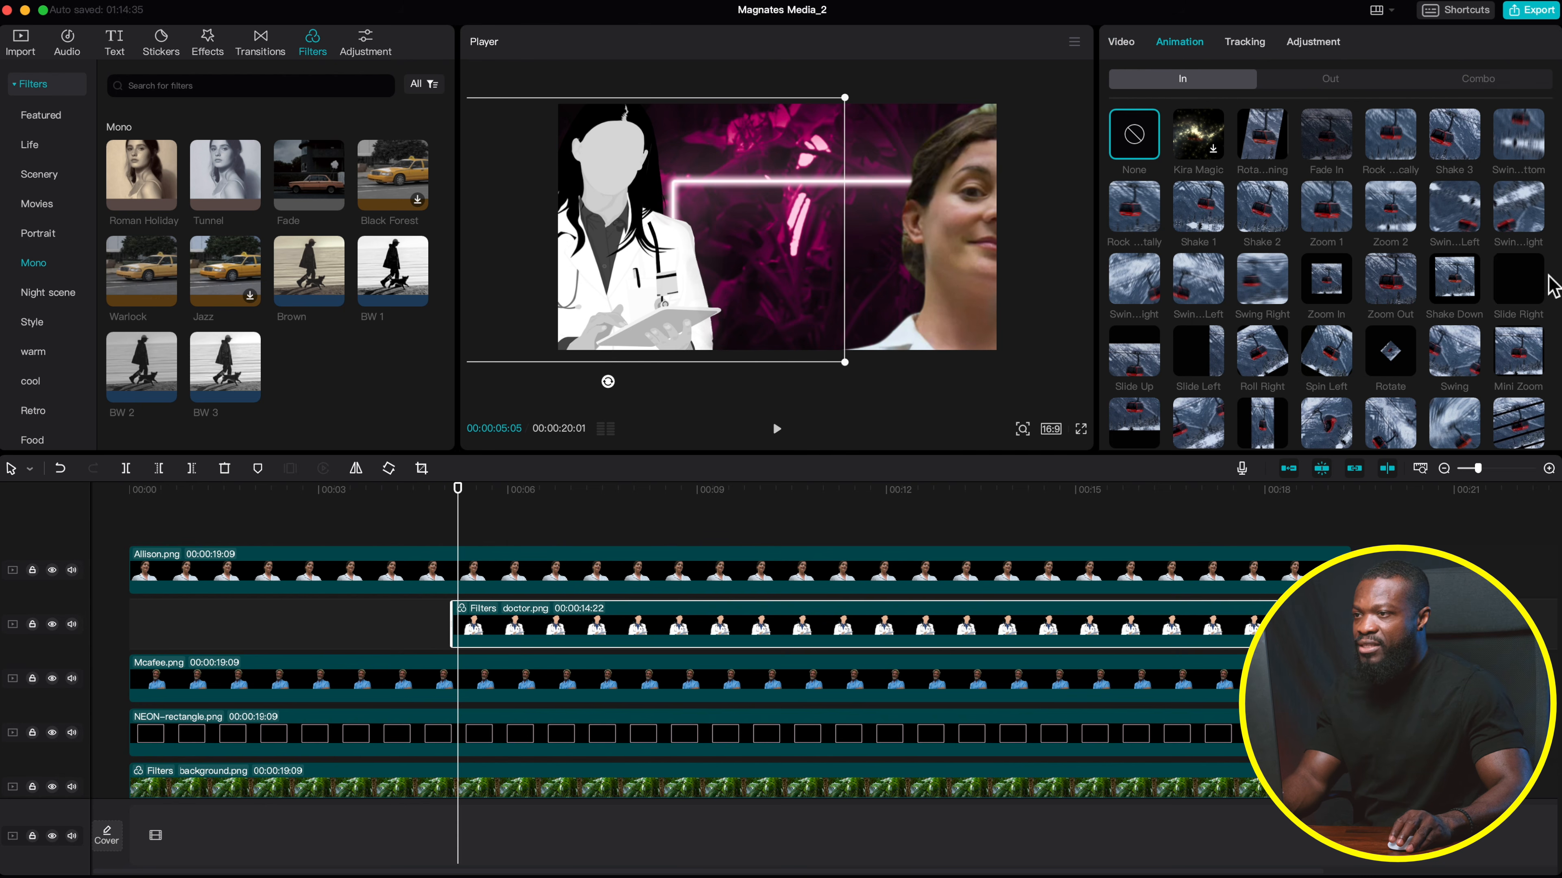
click(1527, 288)
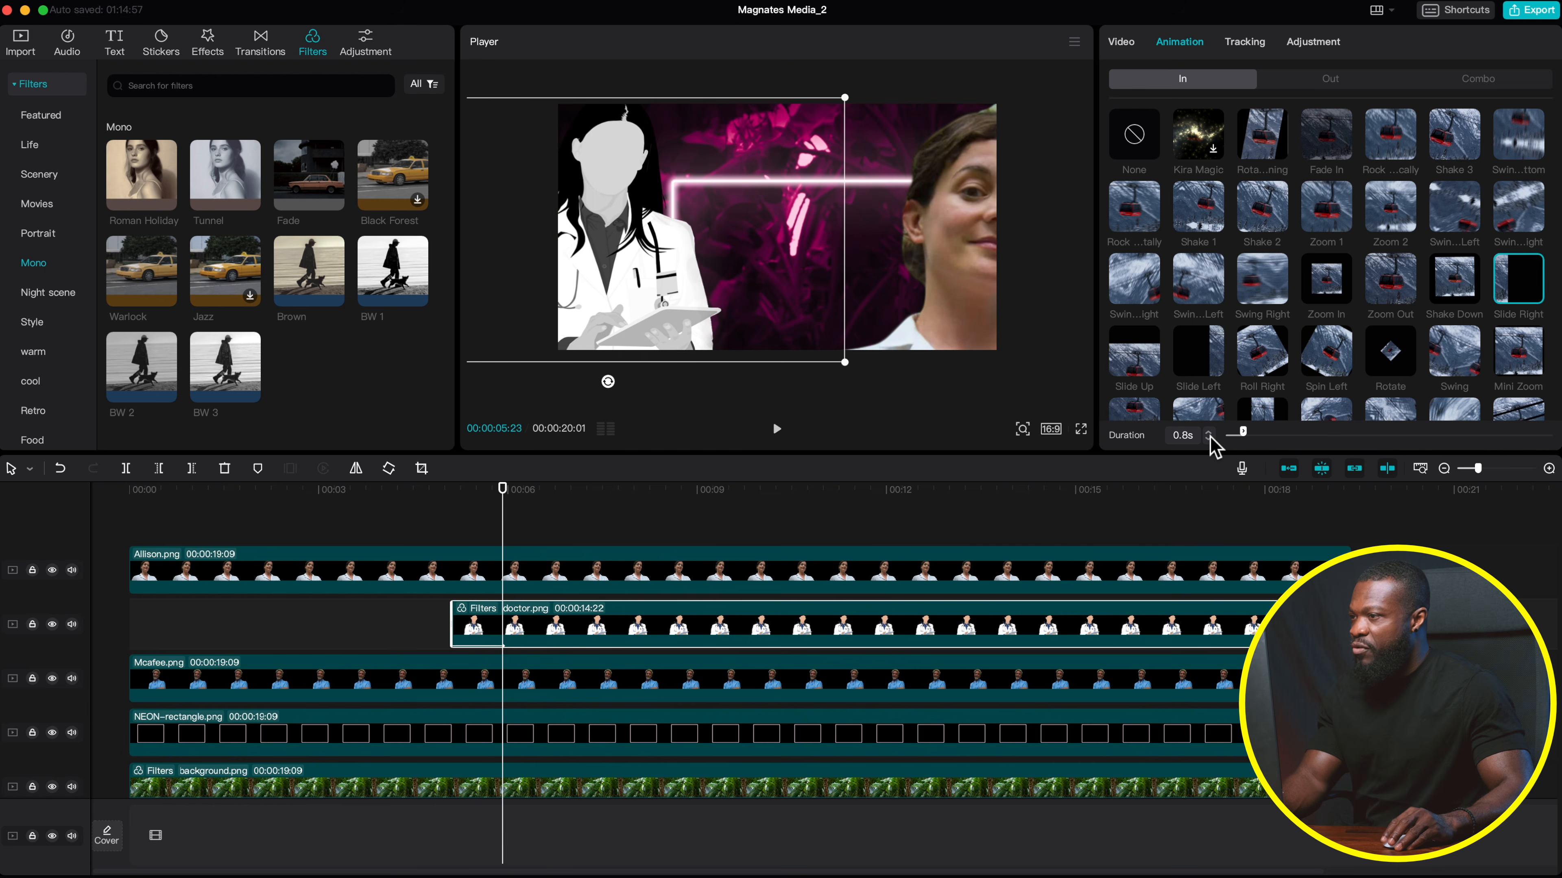
click(1208, 433)
click(1208, 433)
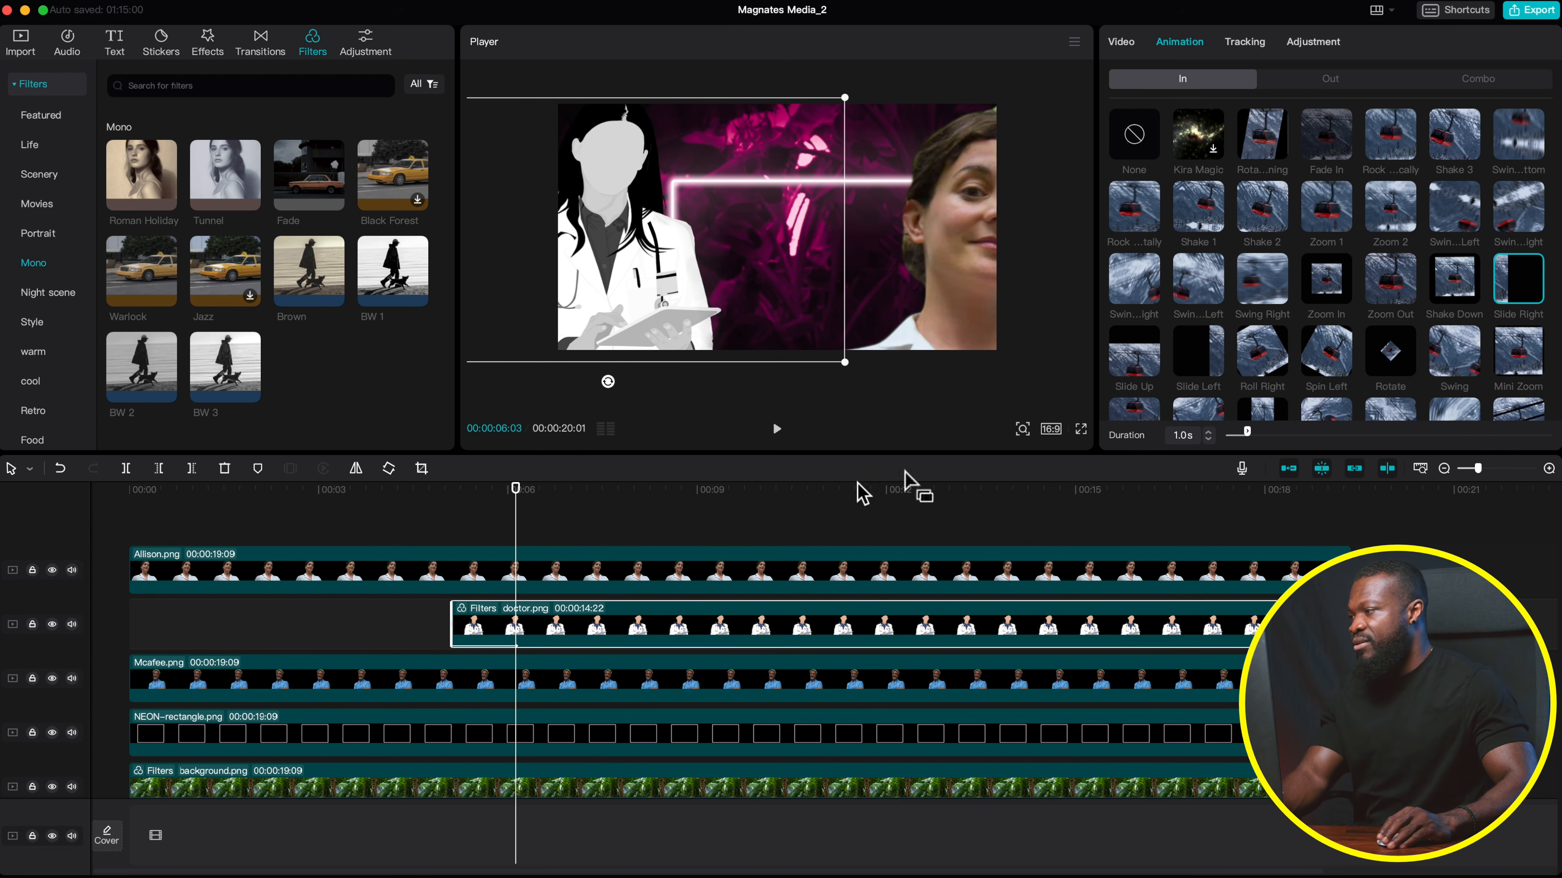
click(549, 520)
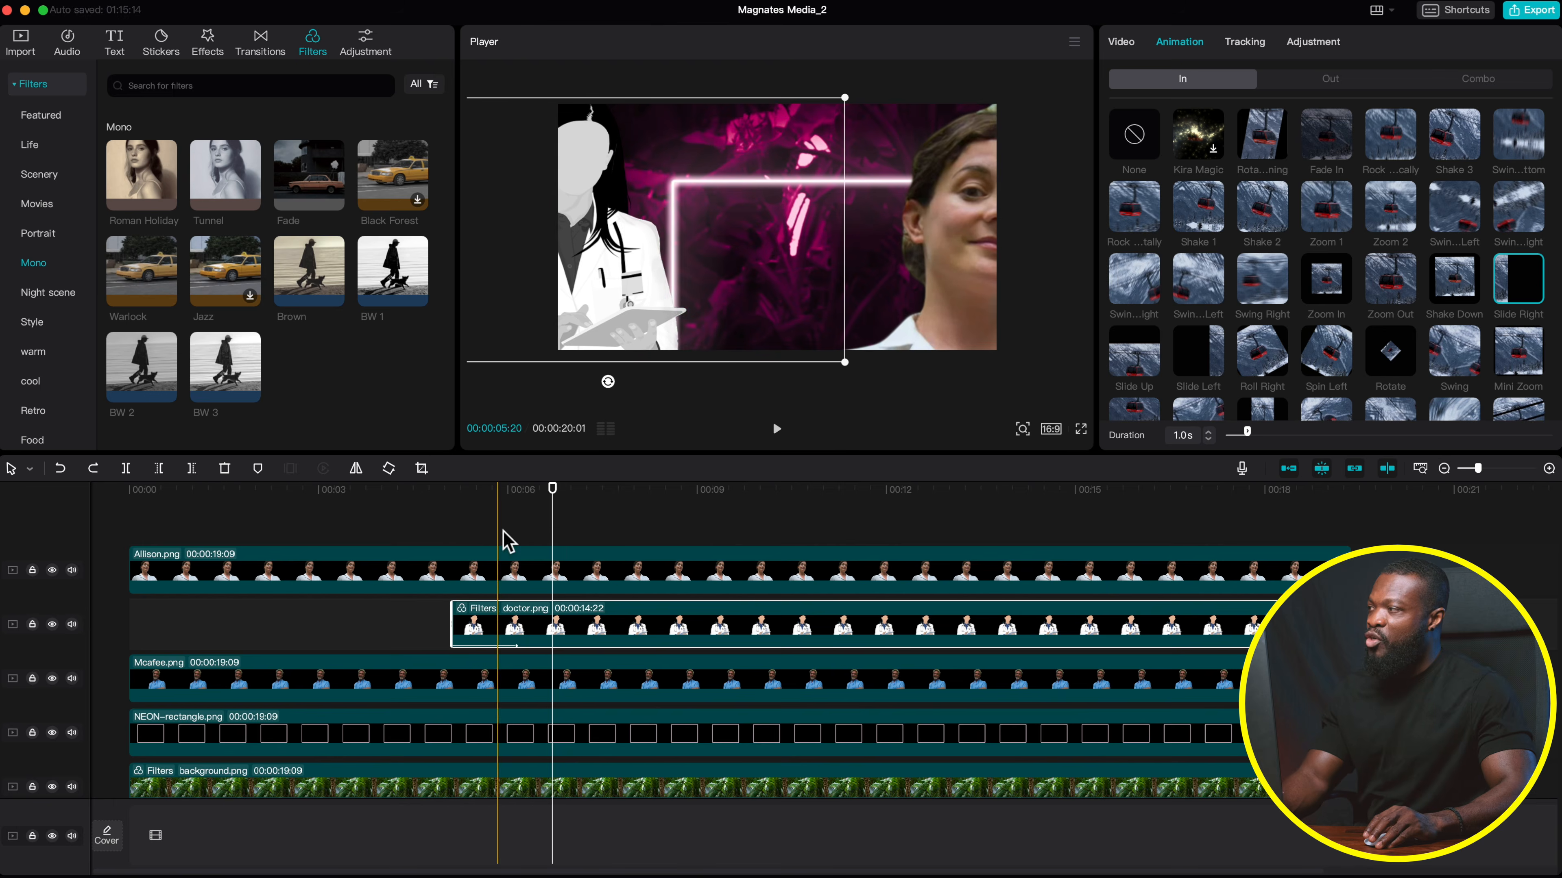
- Apply the Play Pendulum effect to doctor.png with Twist 0 and Strength 7
click(208, 44)
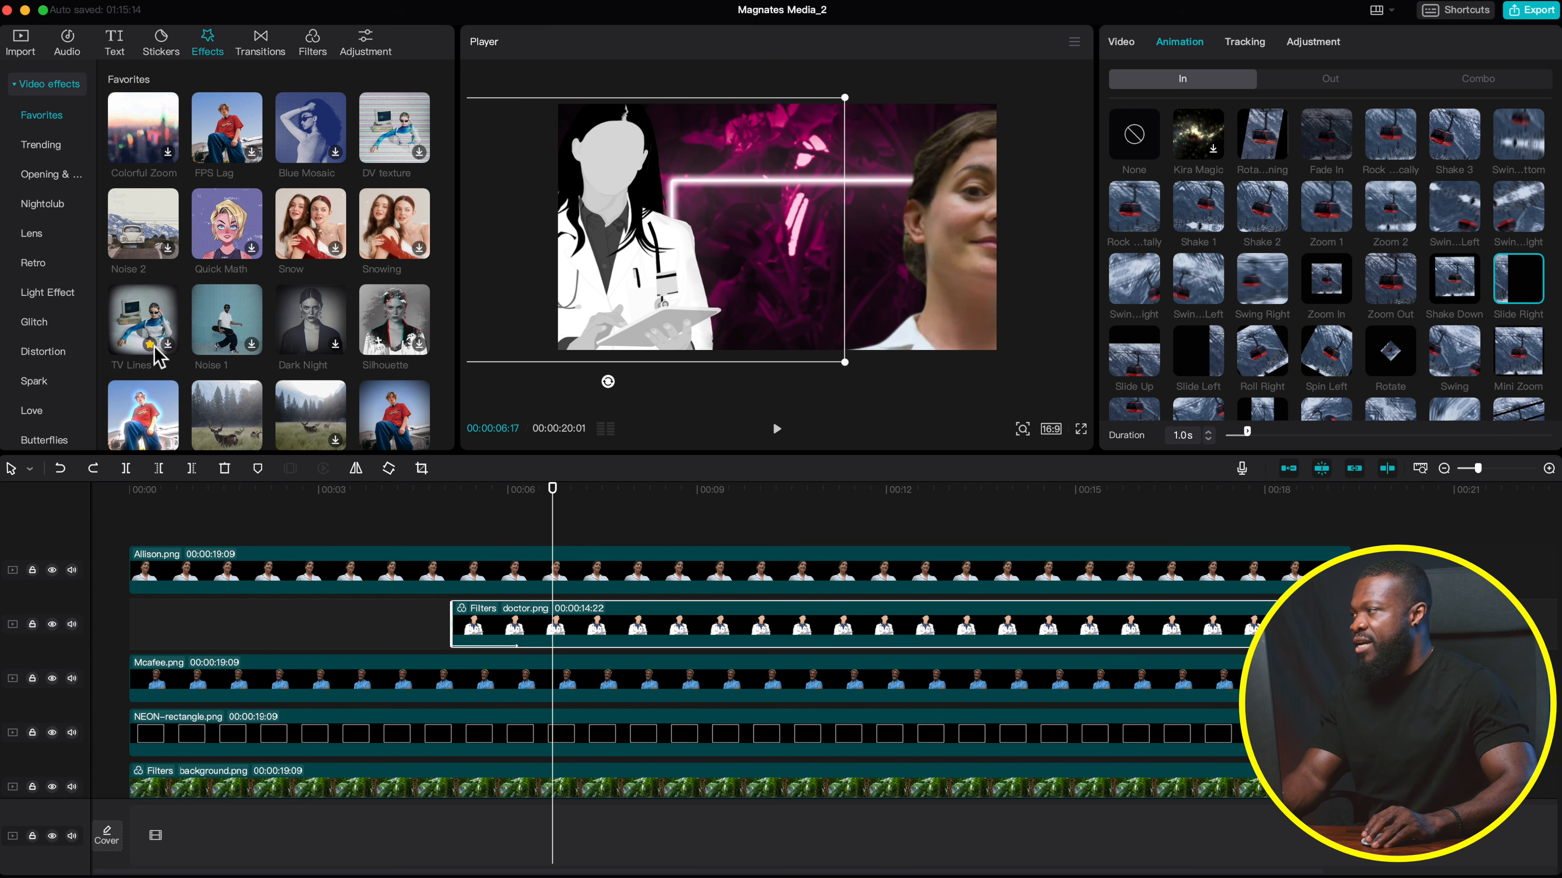
scroll(293, 352, down, 2)
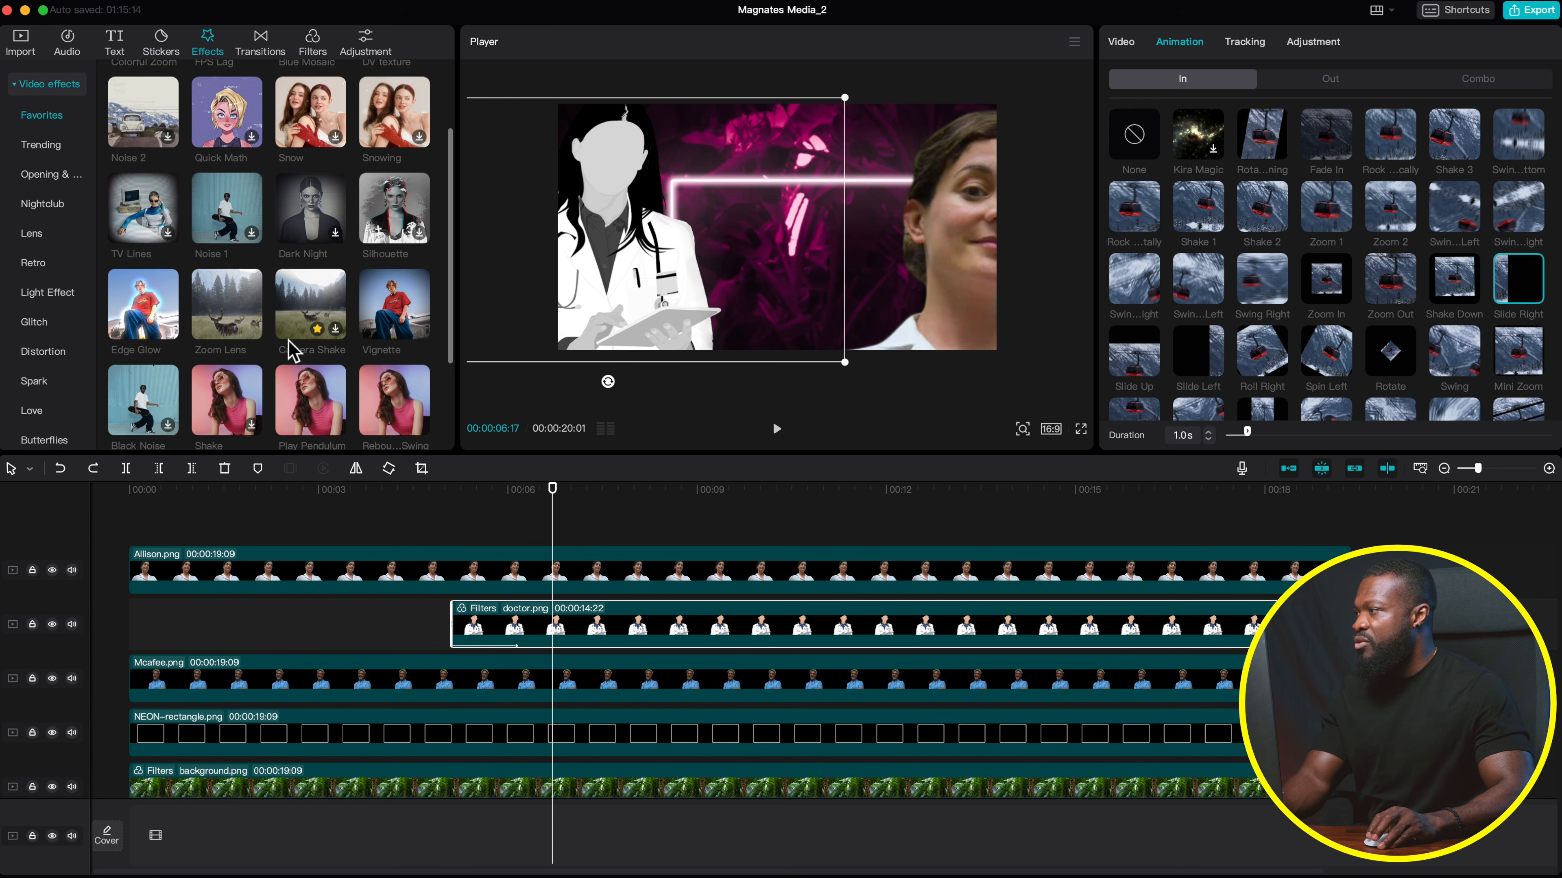
scroll(293, 352, down, 2)
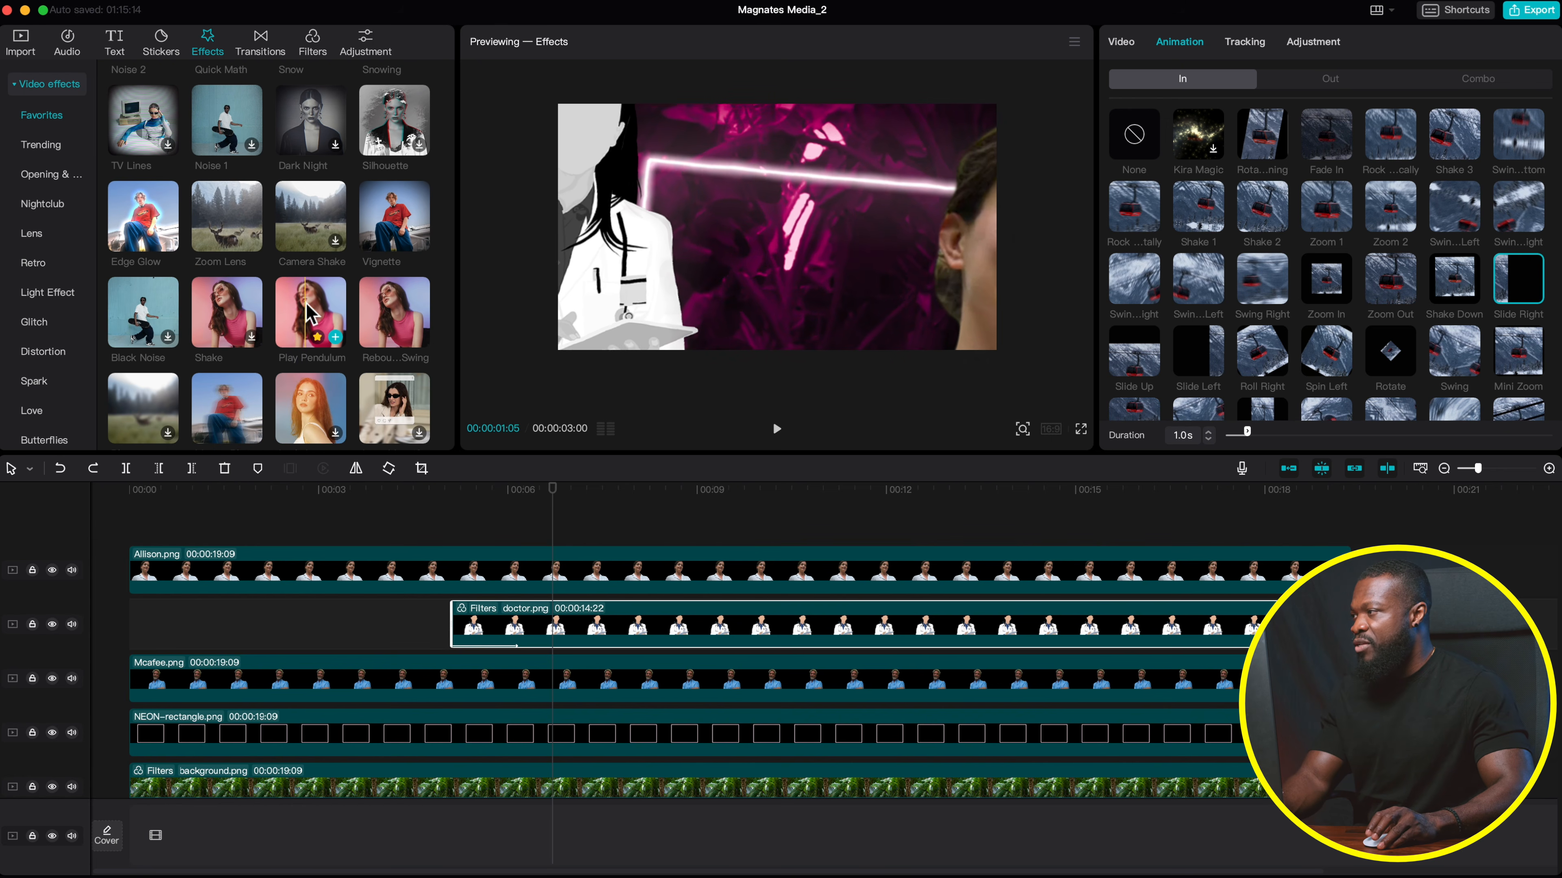
drag(310, 311, 563, 639)
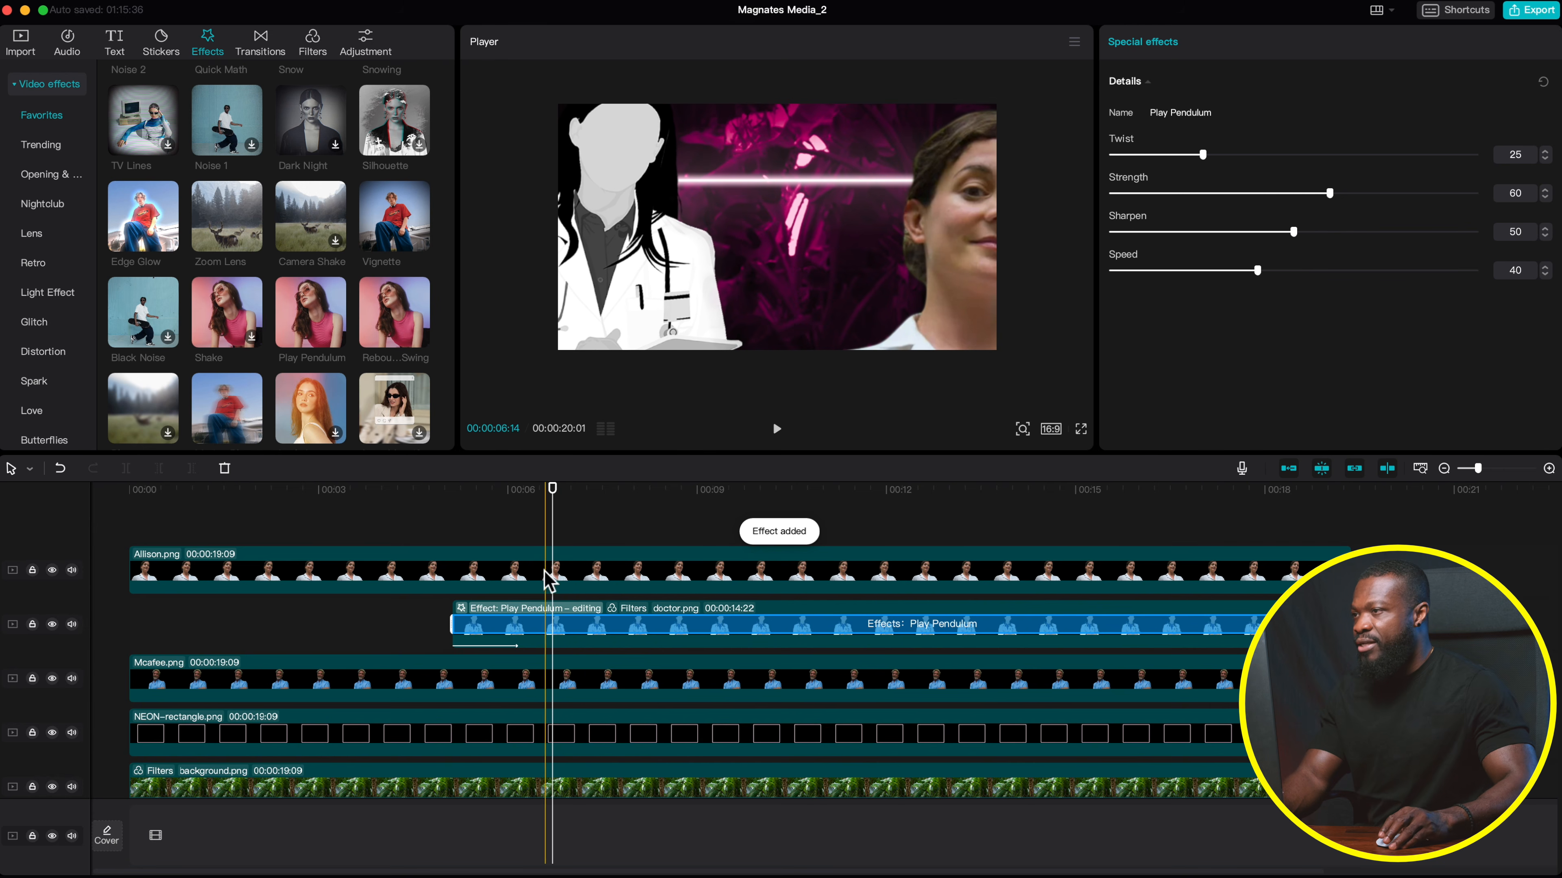
drag(1200, 154, 1038, 159)
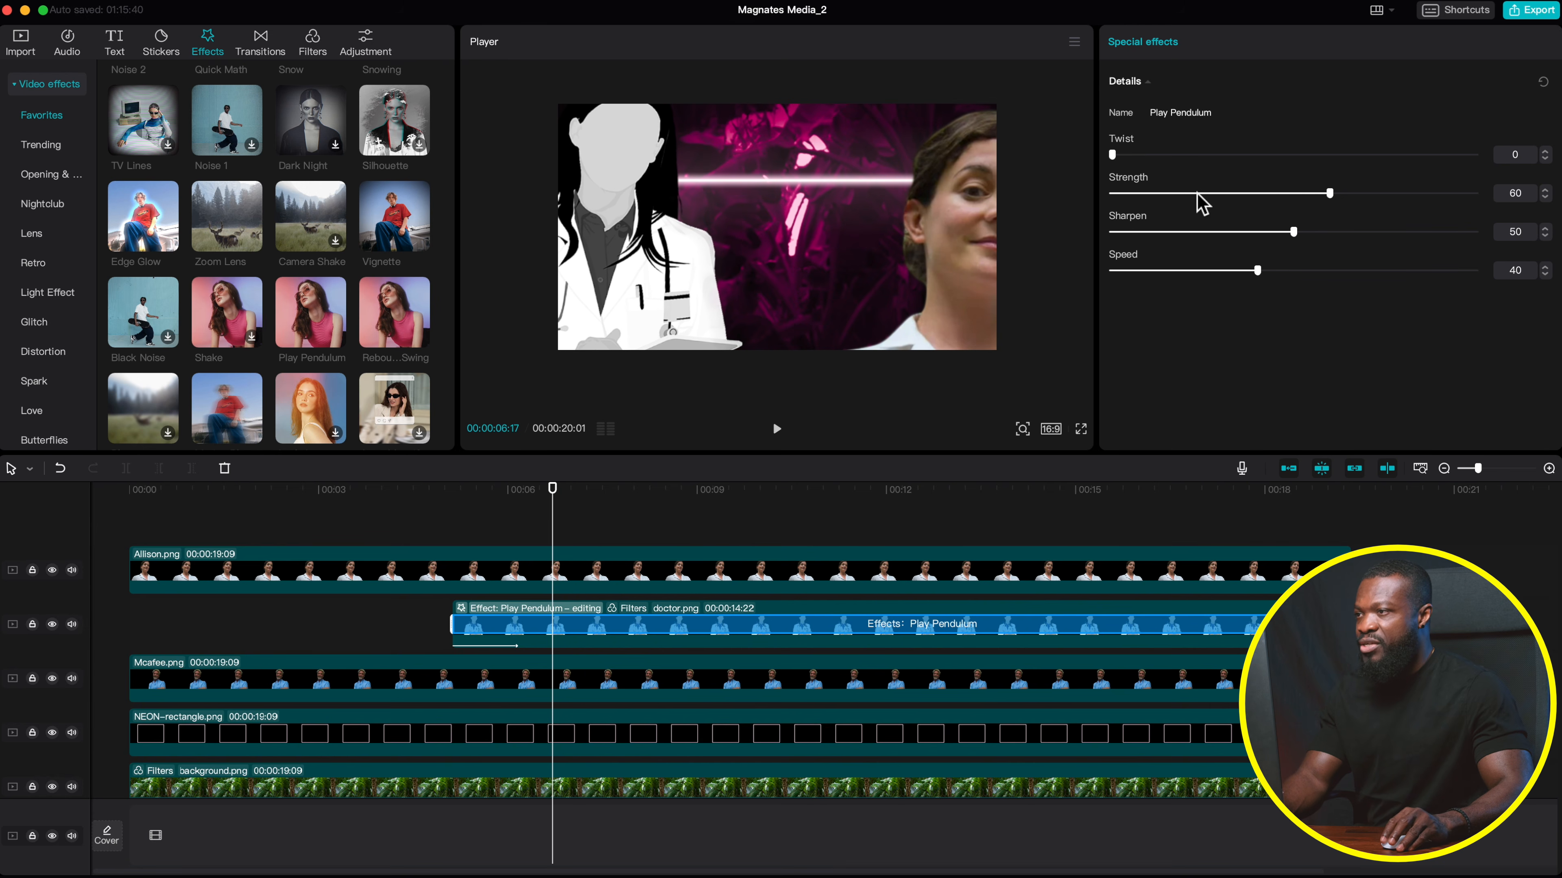
drag(1198, 195, 1137, 193)
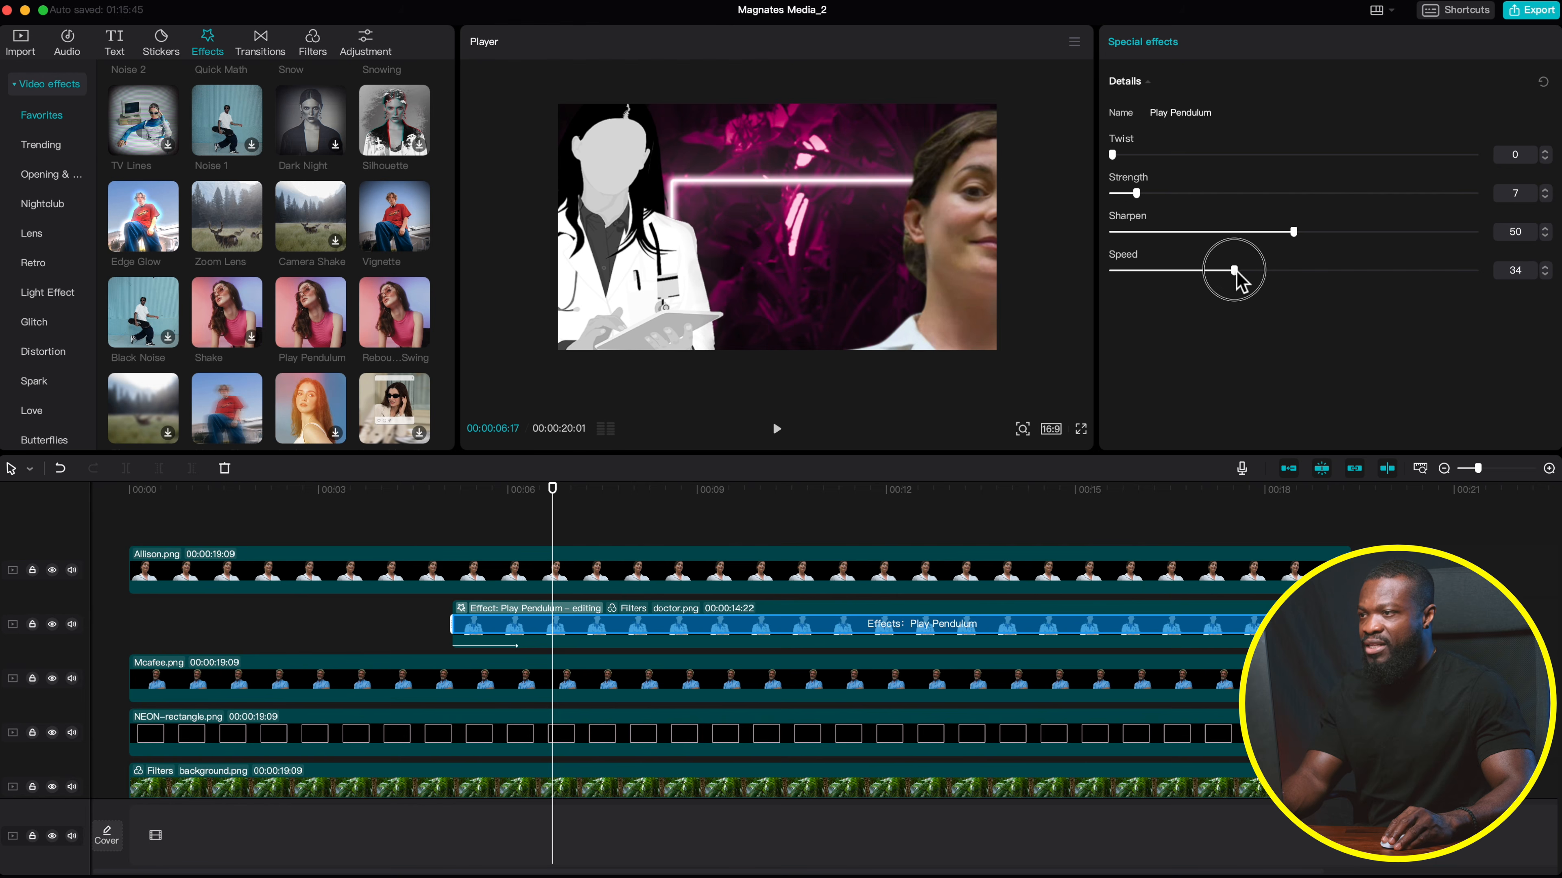
- Play back from about 5 seconds to preview the pendulum sway
click(411, 492)
key(space)
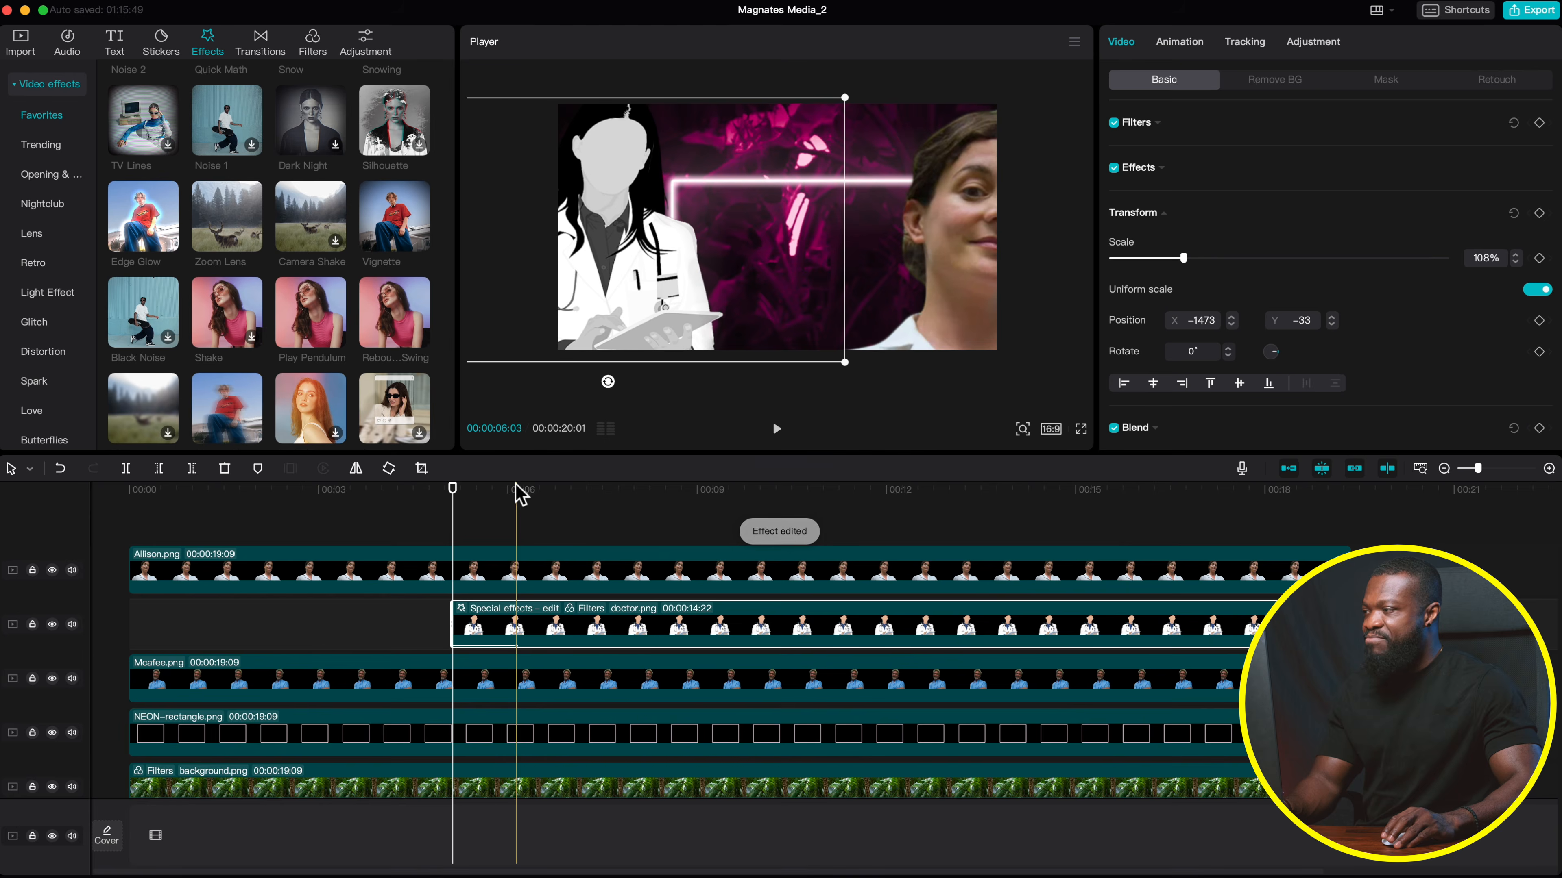
click(526, 479)
scroll(295, 234, up, 1)
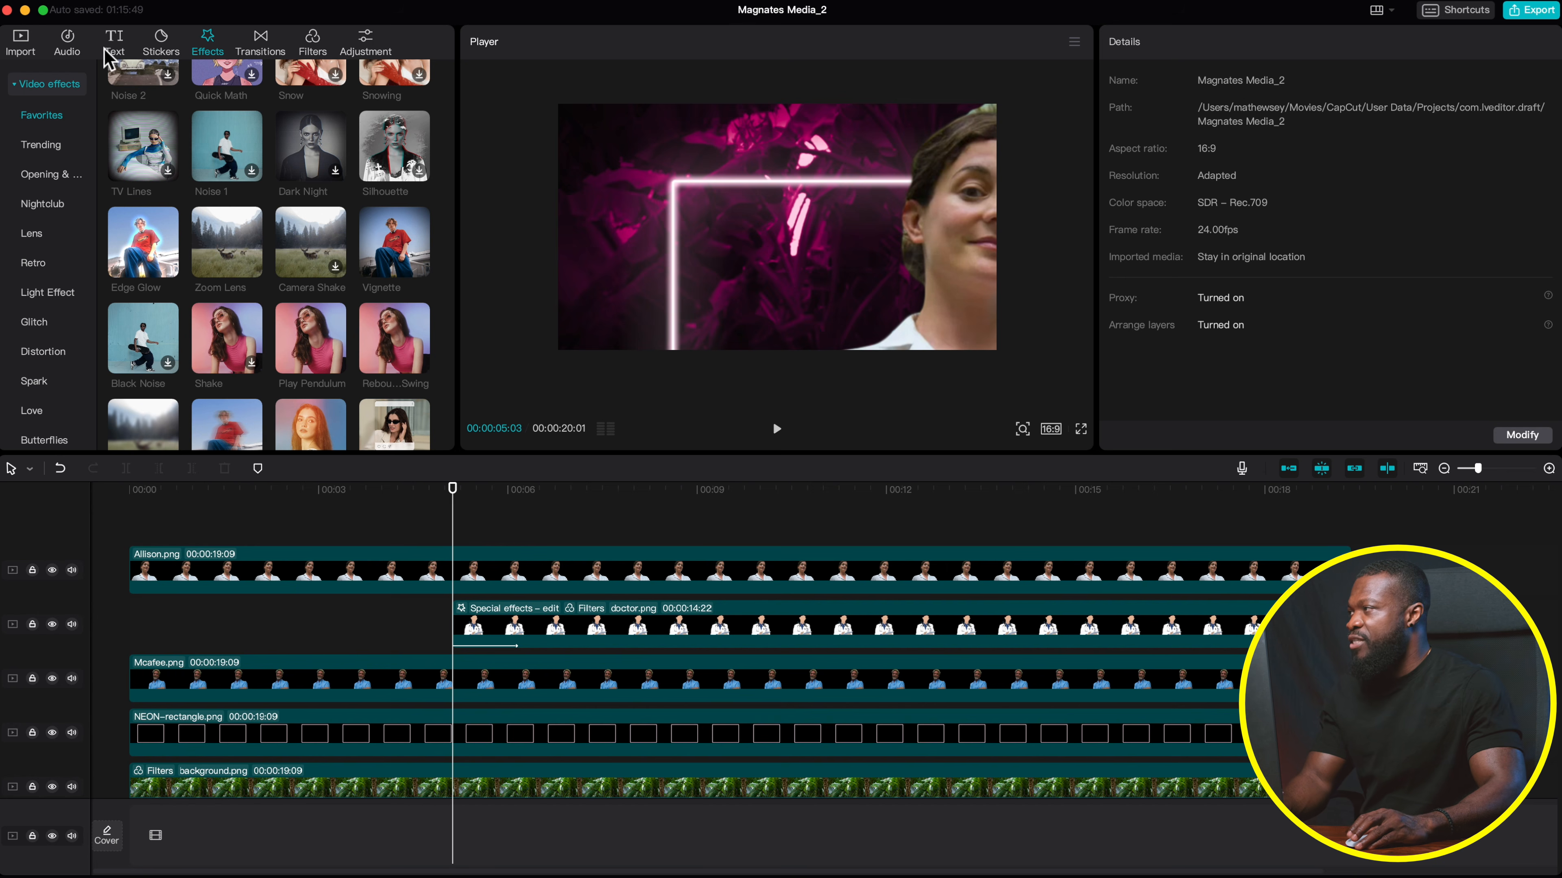
- Add a Default text layer extended to about 19 seconds, trimming the doctor clip's end
click(115, 49)
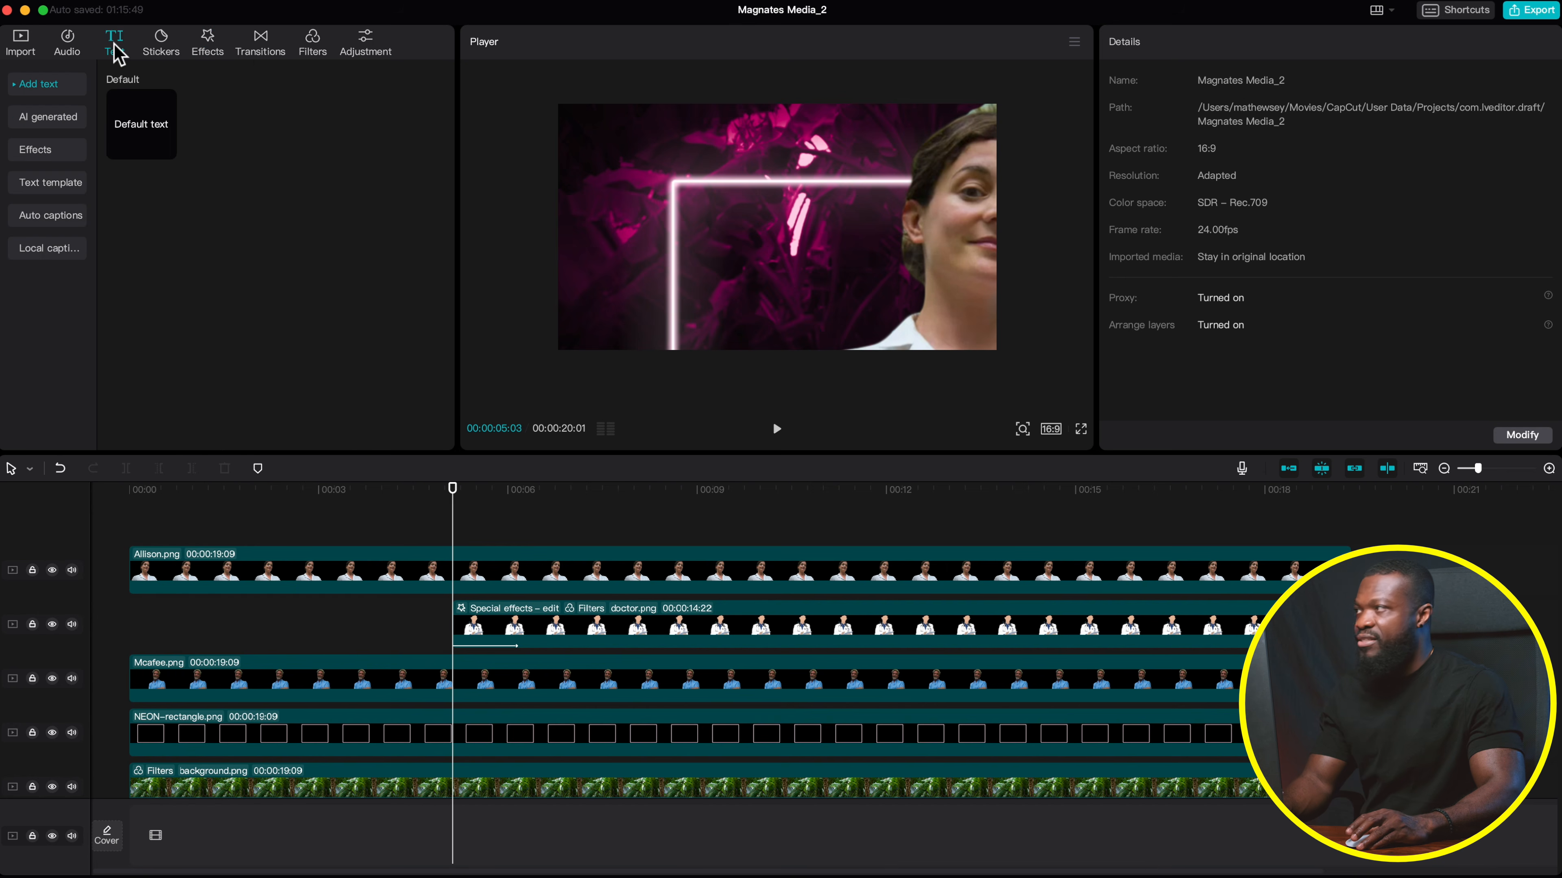
drag(132, 122, 474, 549)
drag(645, 555, 1352, 552)
drag(1390, 646, 1351, 645)
click(522, 554)
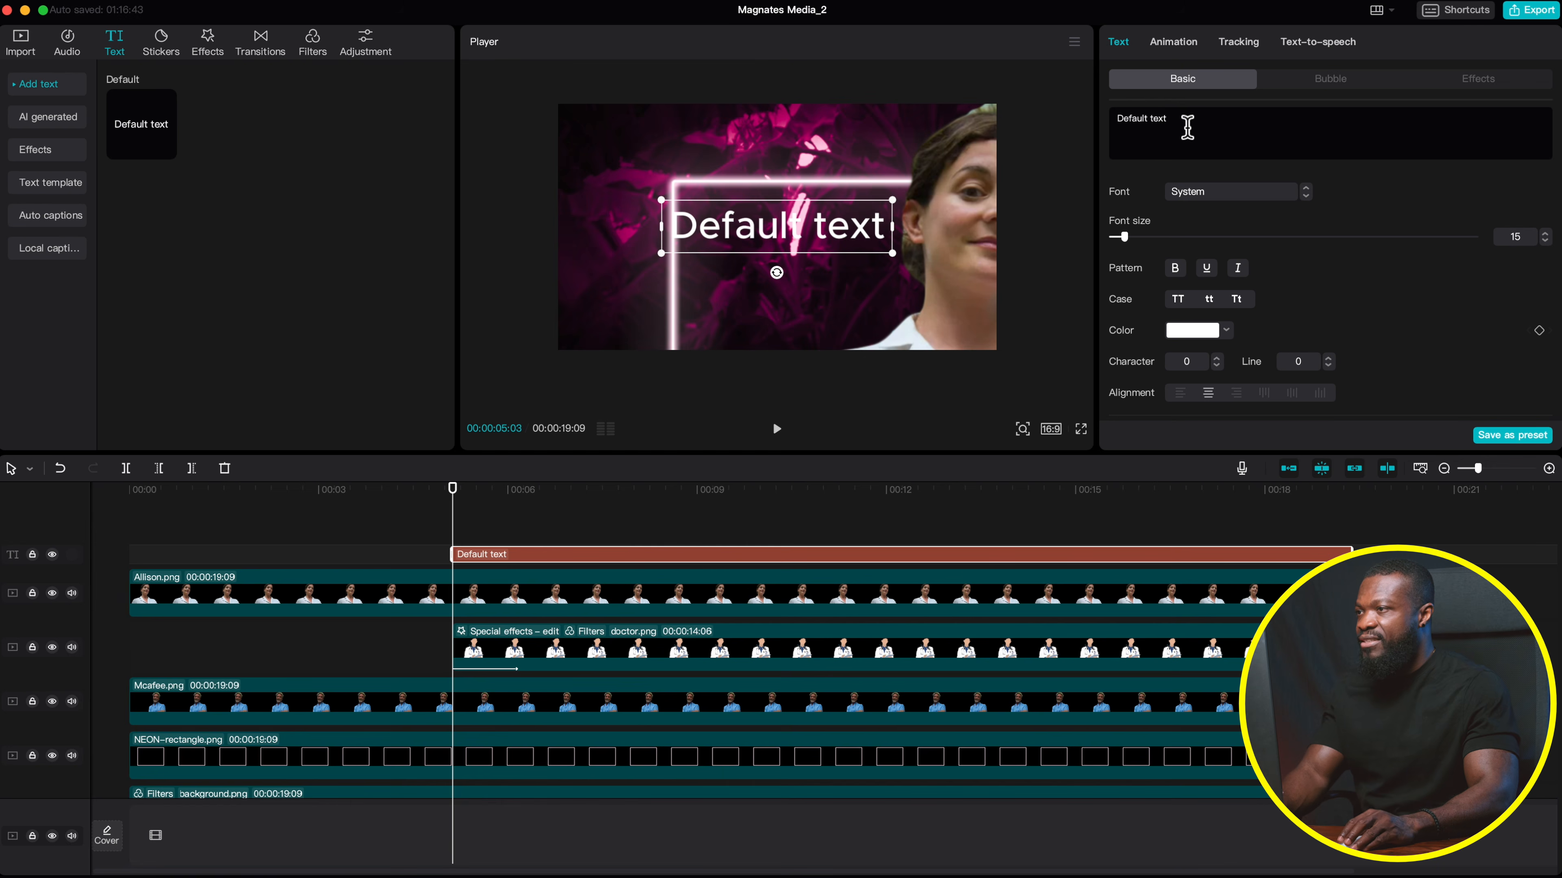
- Replace the text with eleven dashes, set Character spacing to -3, and enable Curve
drag(1173, 122, 1089, 126)
key(BackSpace)
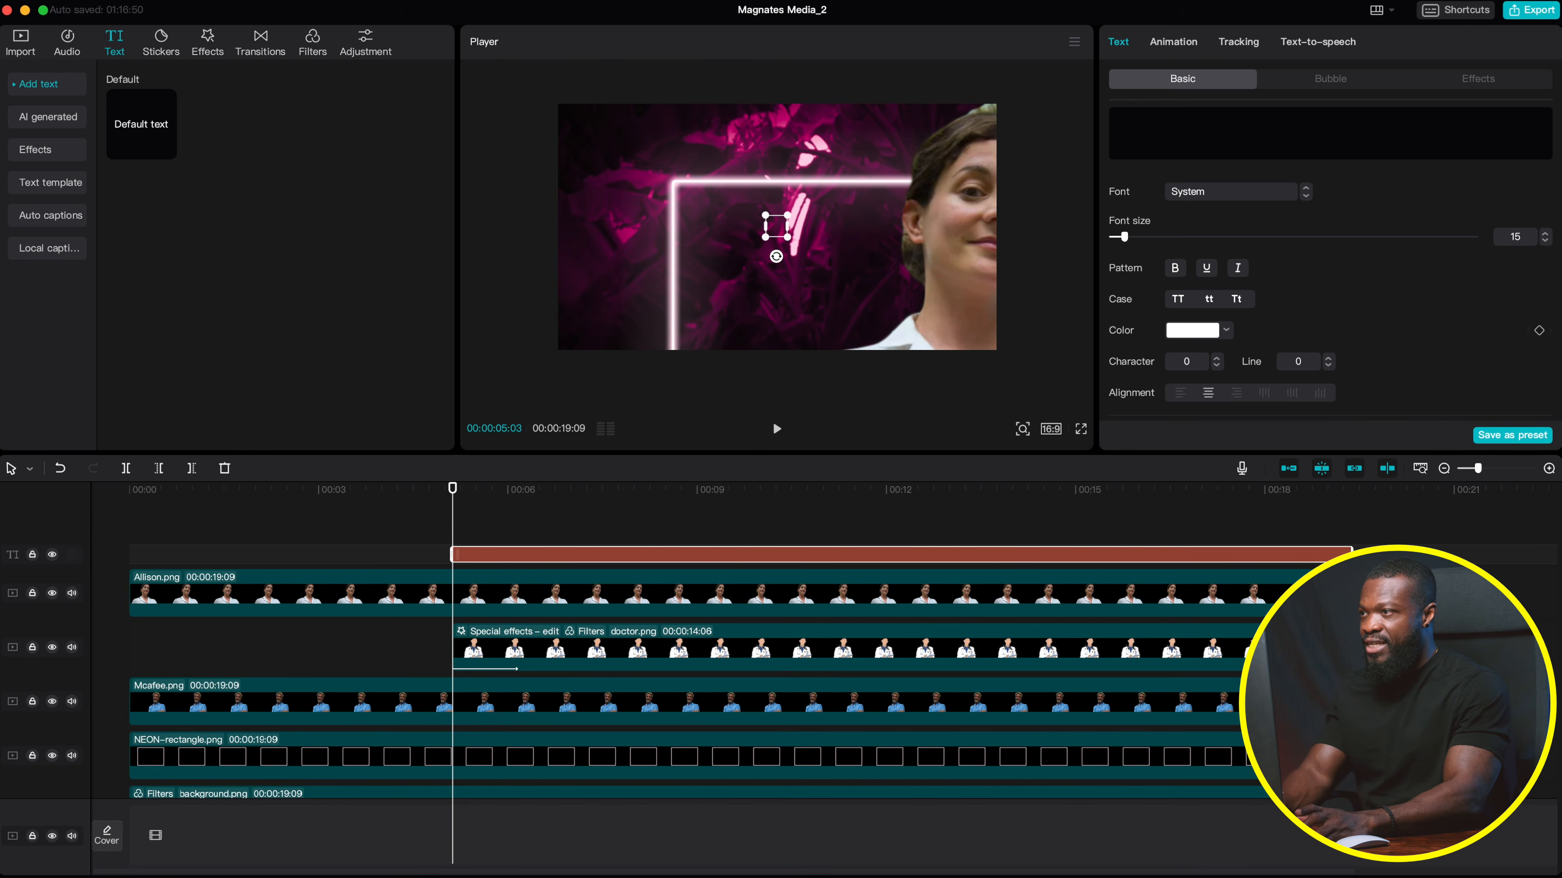
text(--)
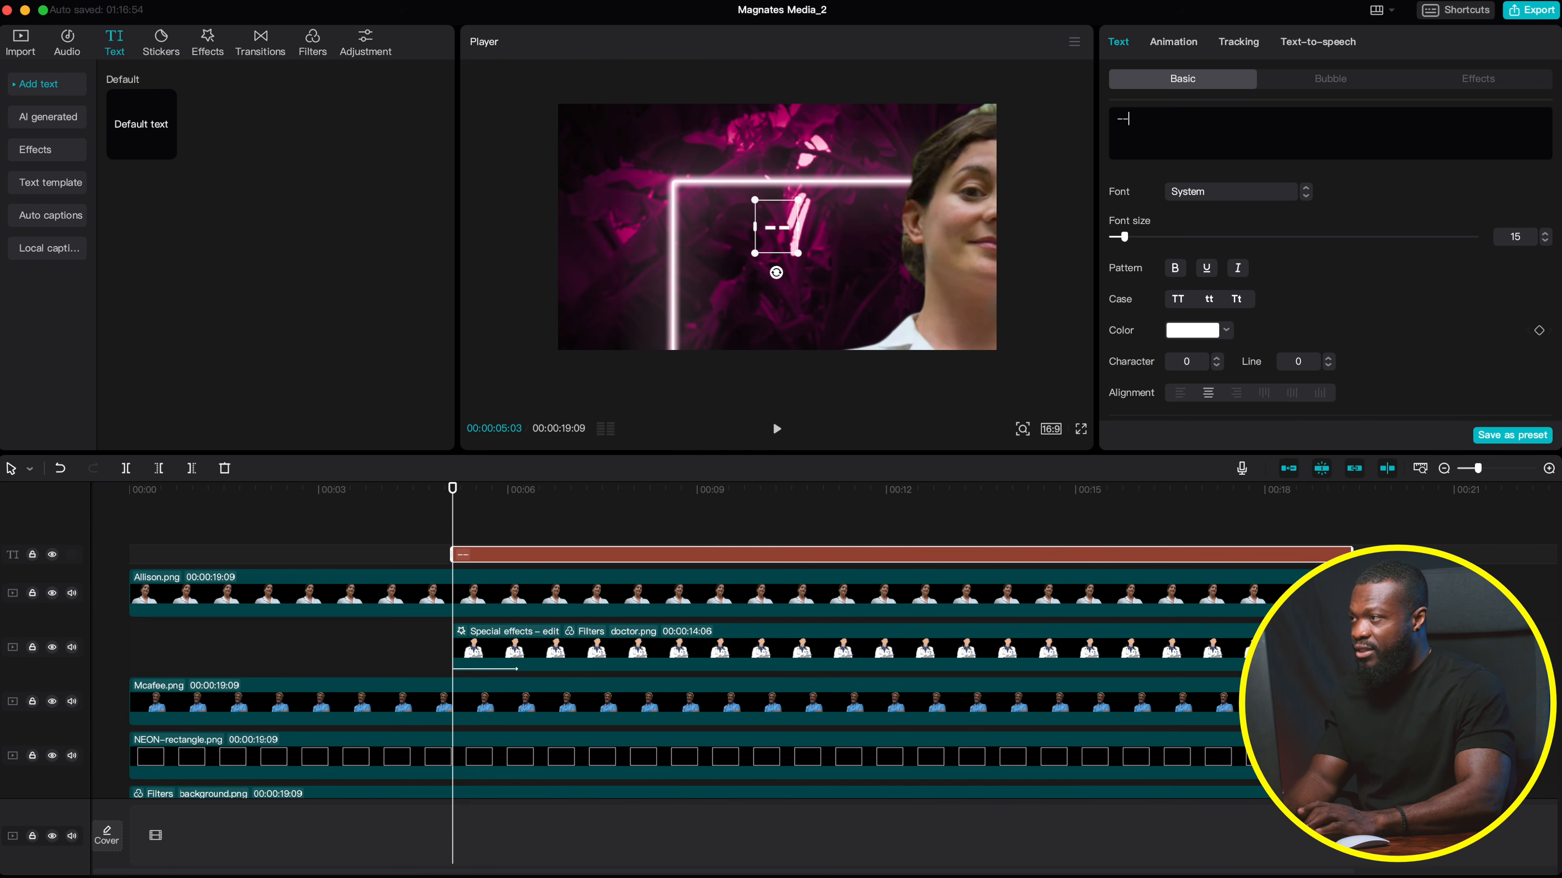
text(--------)
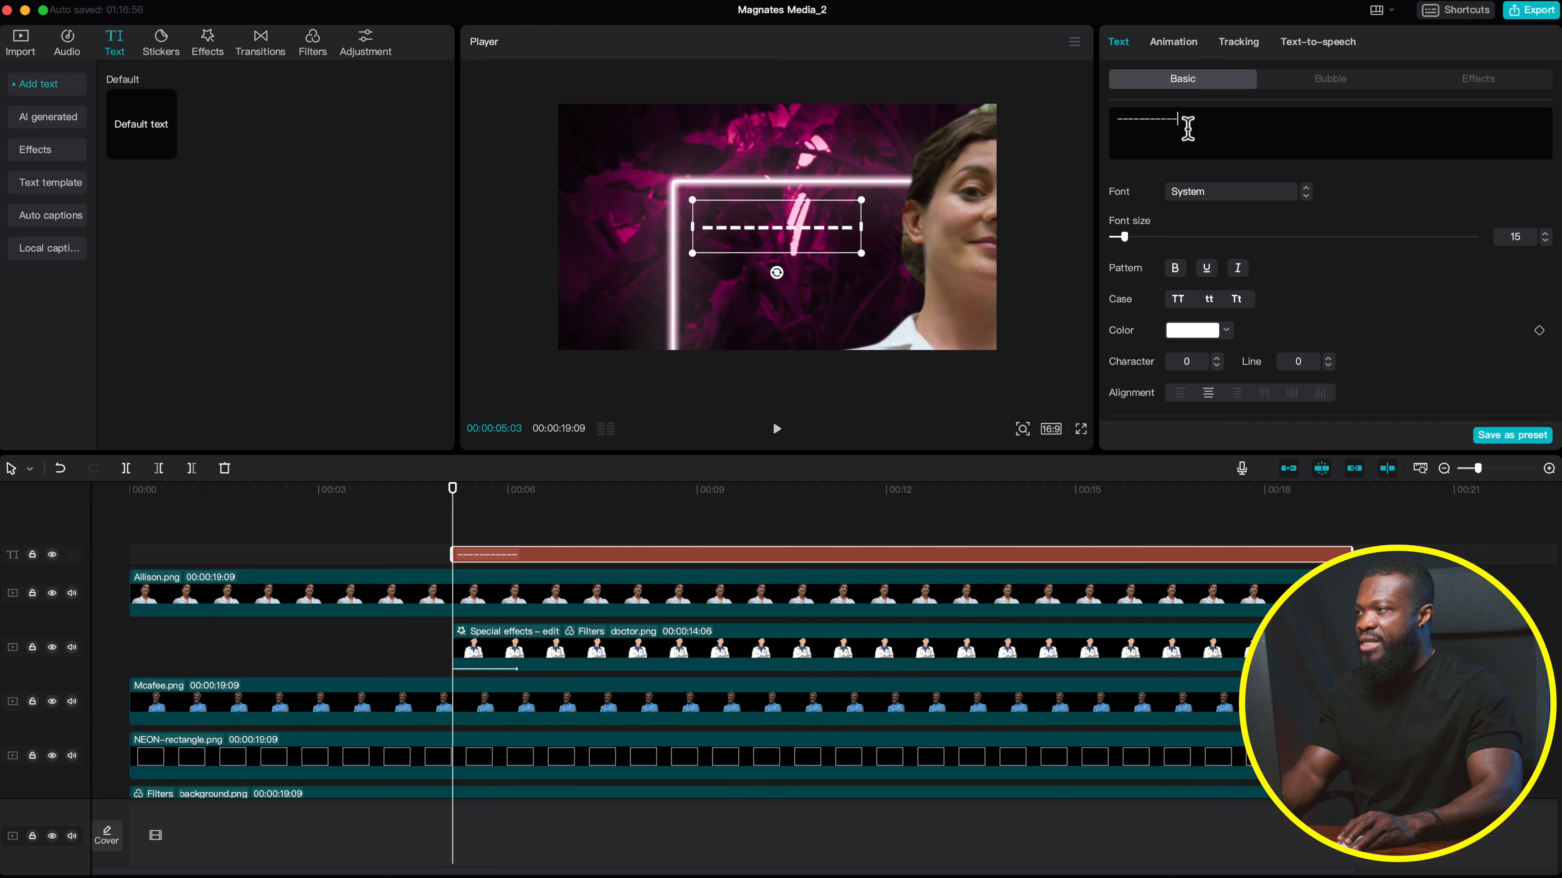
text(-)
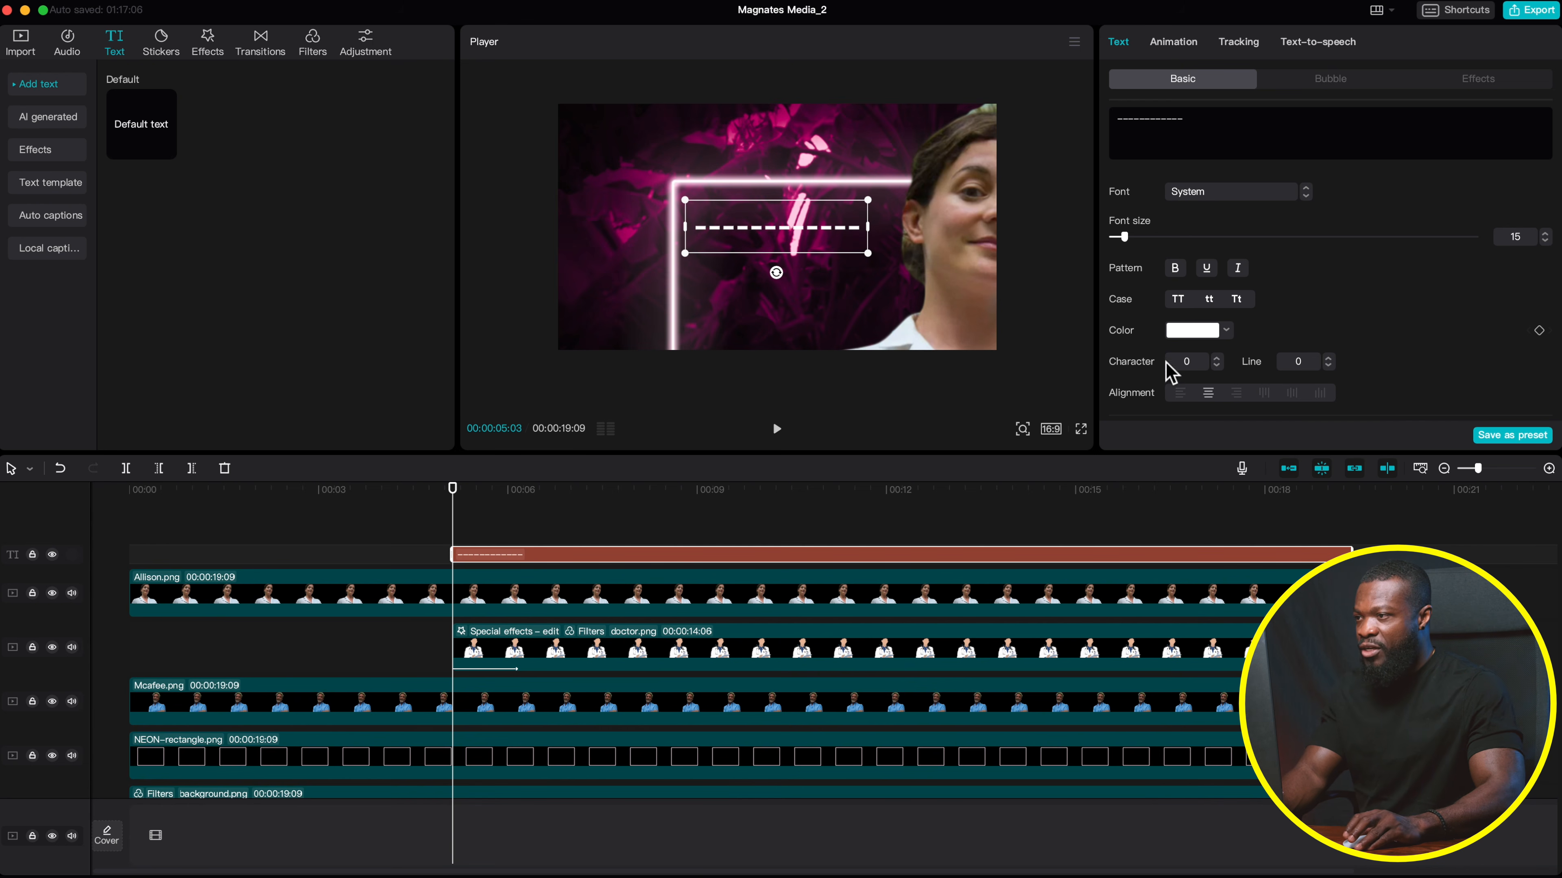
click(1217, 366)
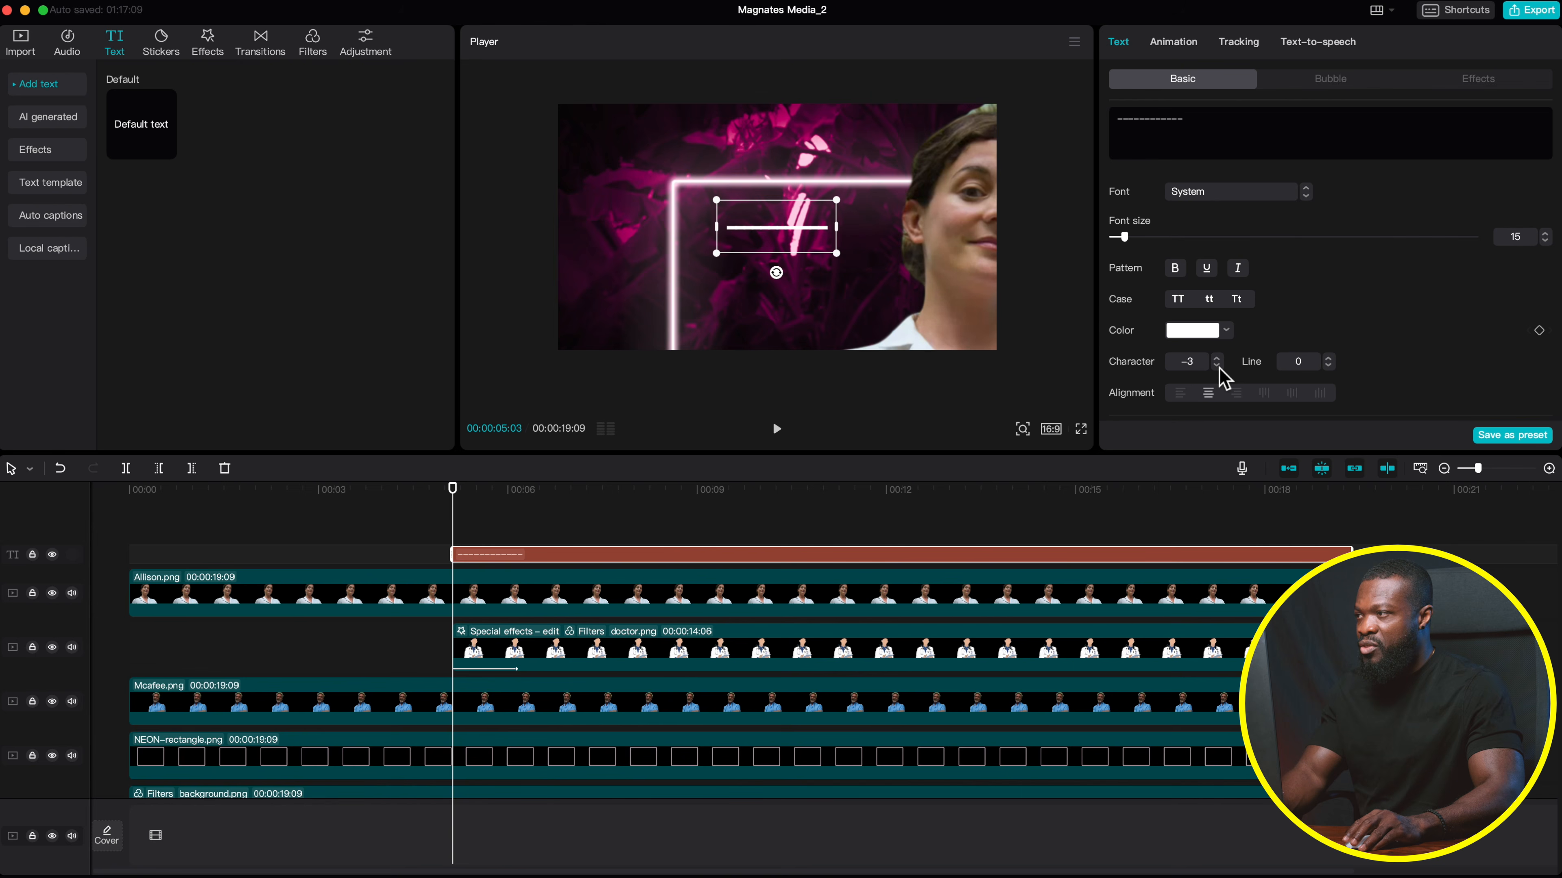
scroll(1190, 356, down, 5)
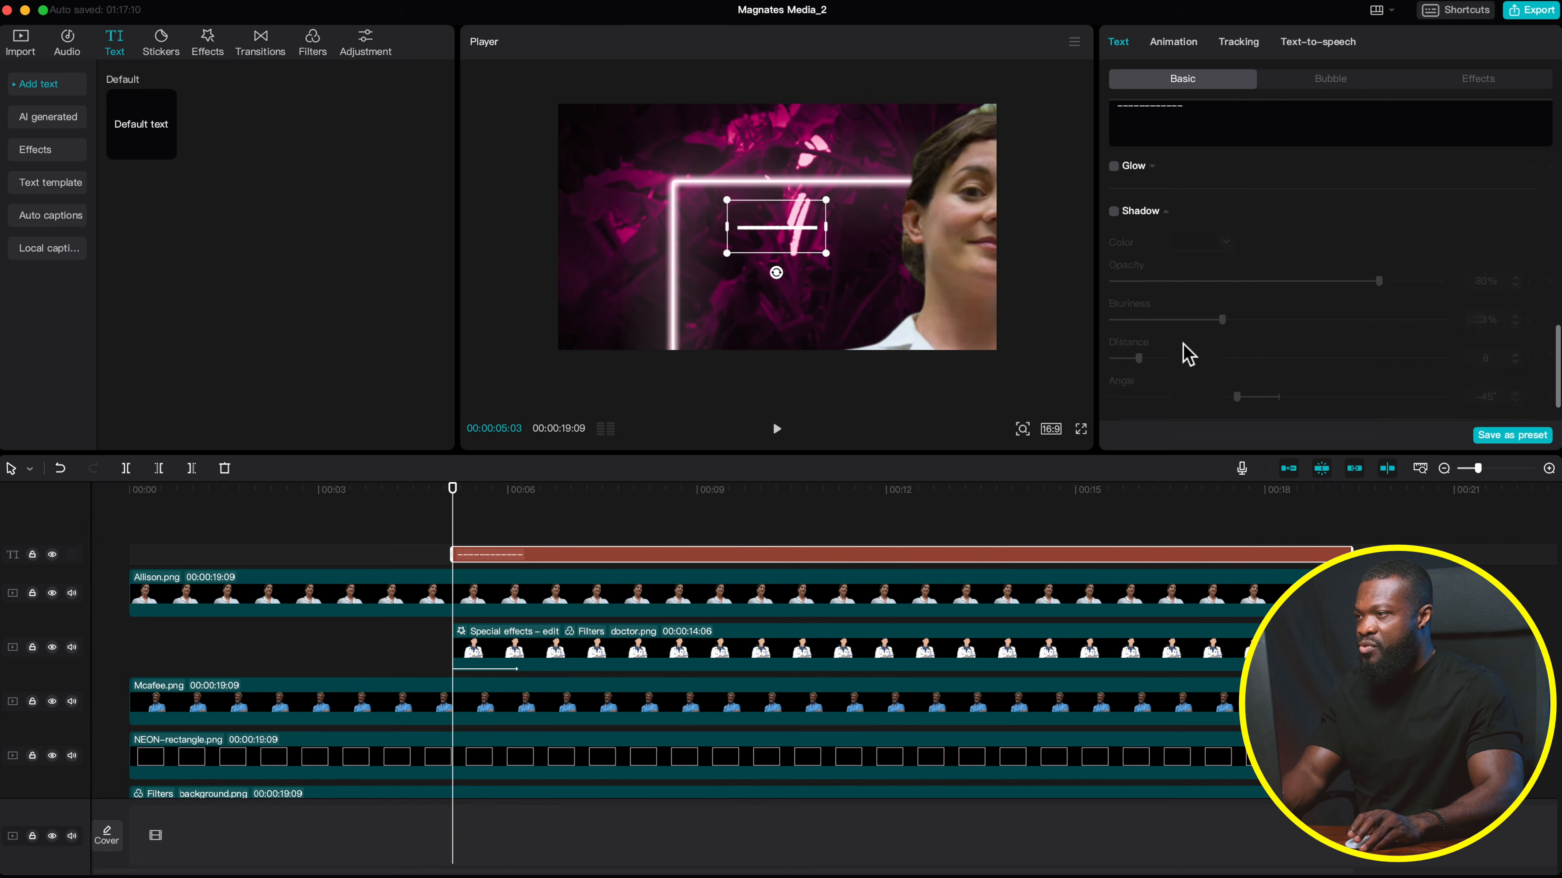
click(1114, 399)
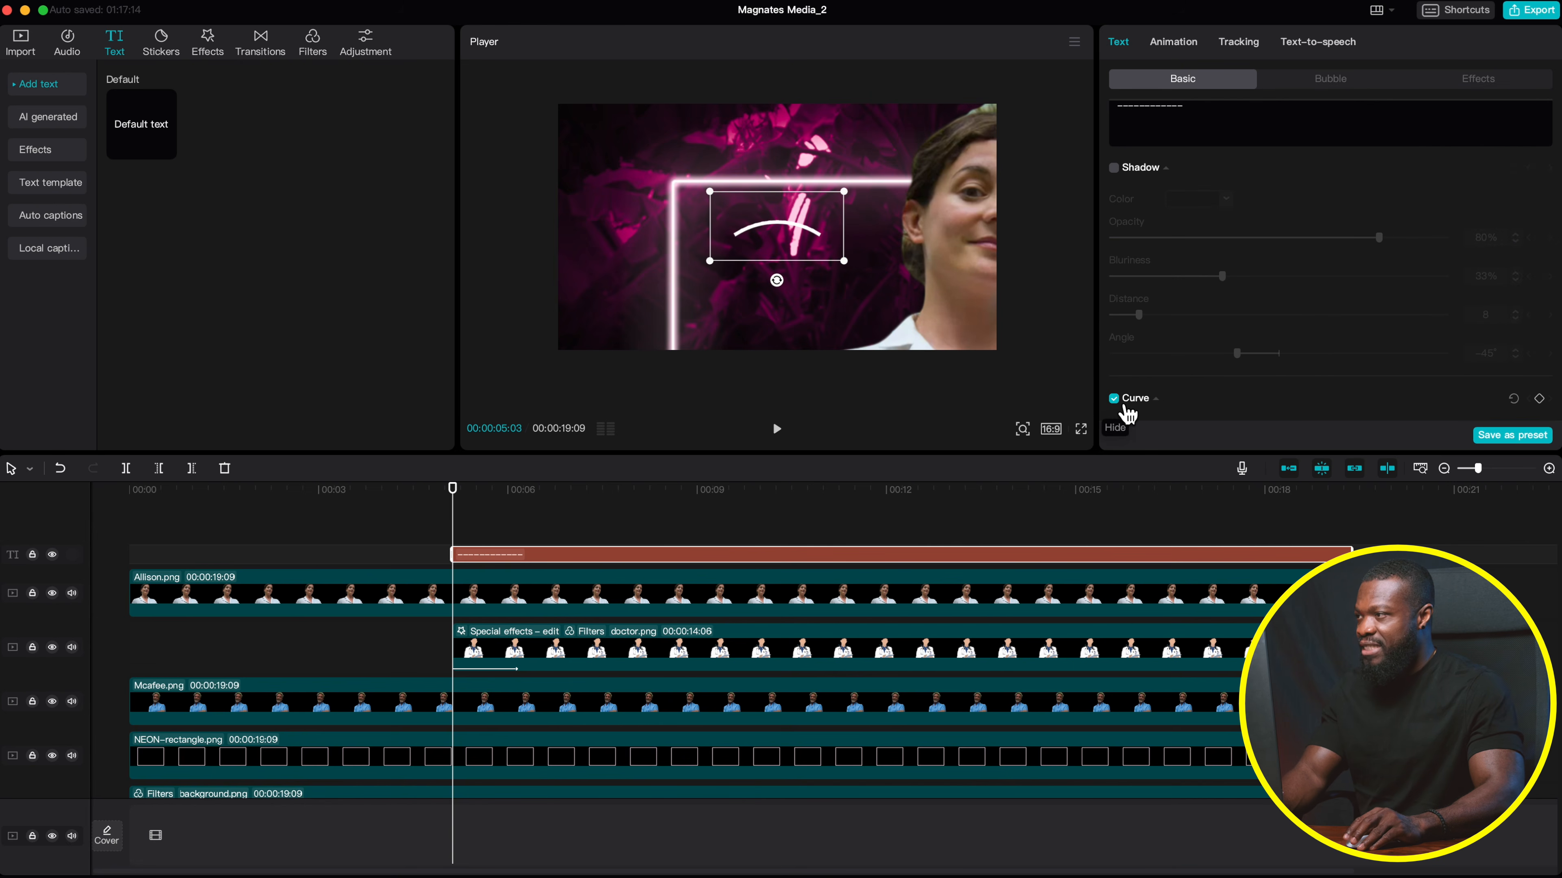
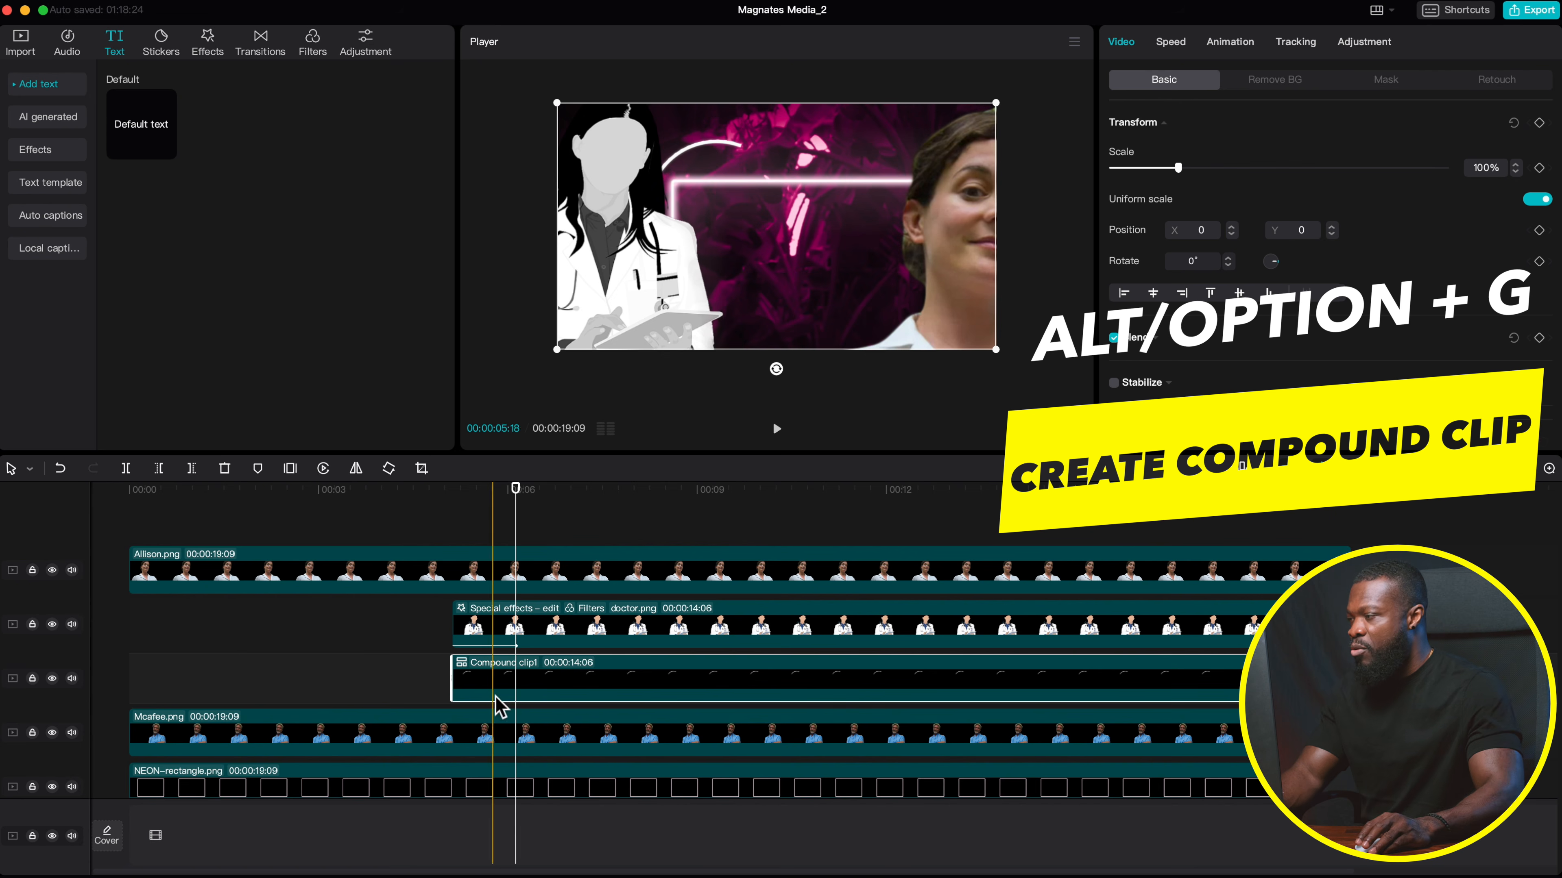
- Apply a Horizontal mask, start Compound clip1 at 6 seconds, and rotate the mask to -90°
click(1385, 80)
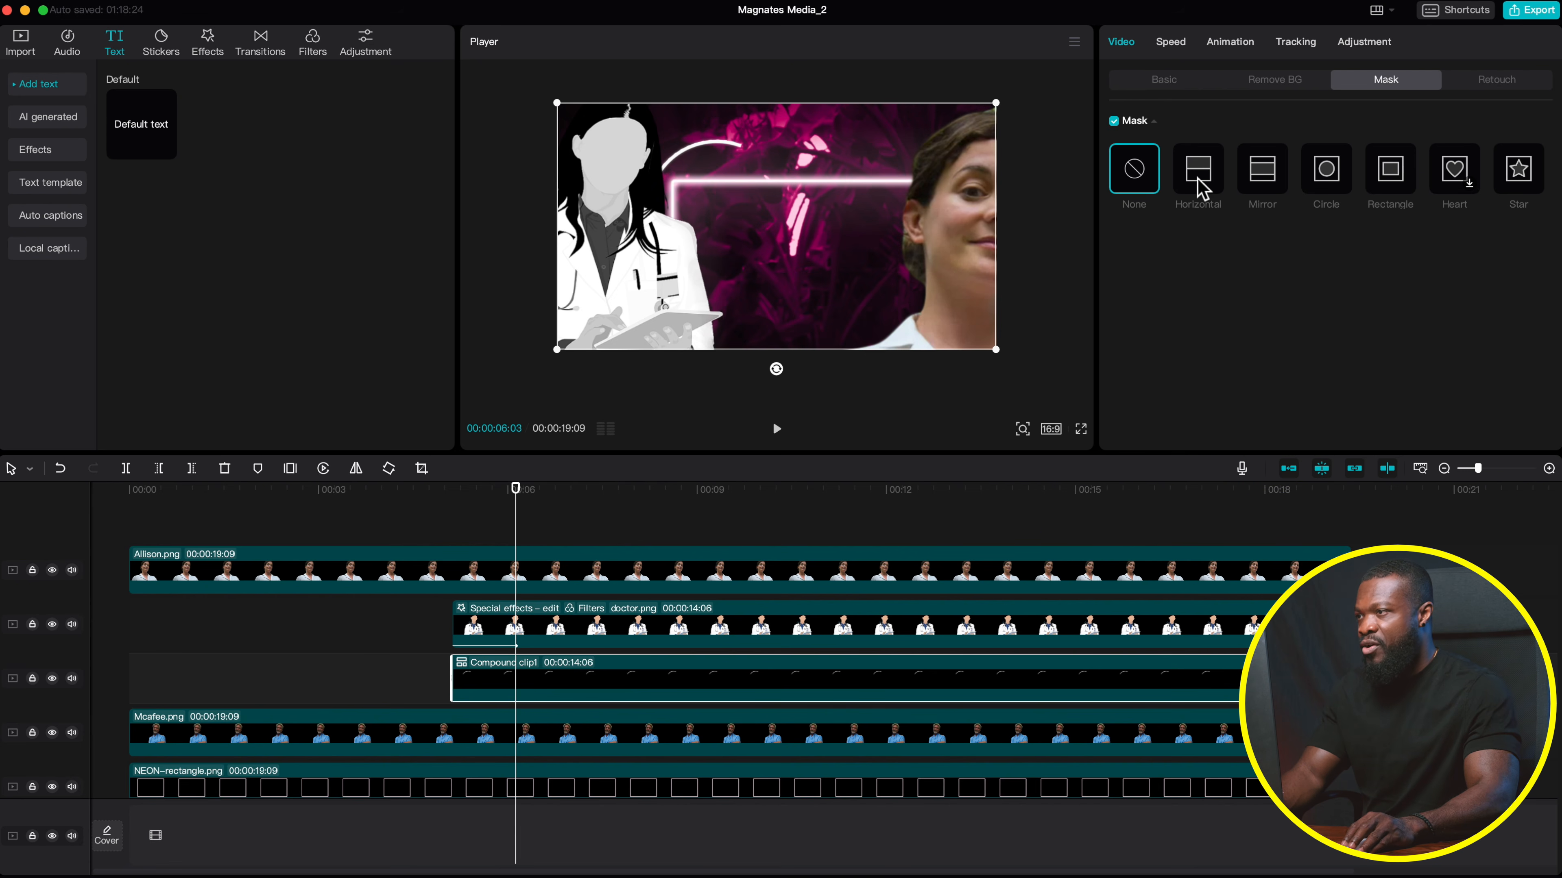
click(1199, 185)
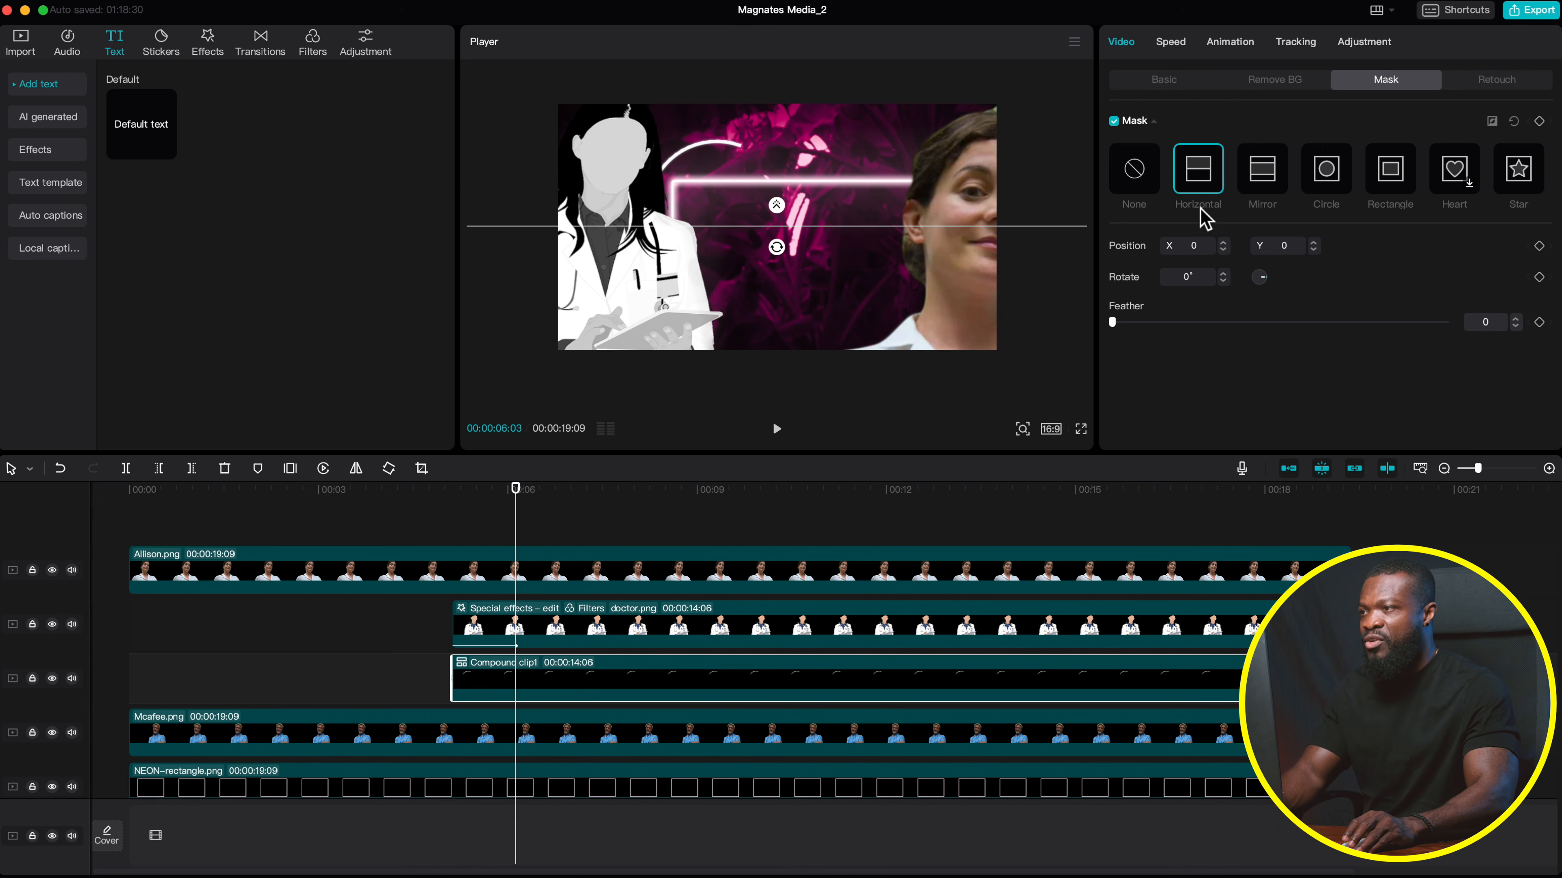
drag(499, 687, 540, 673)
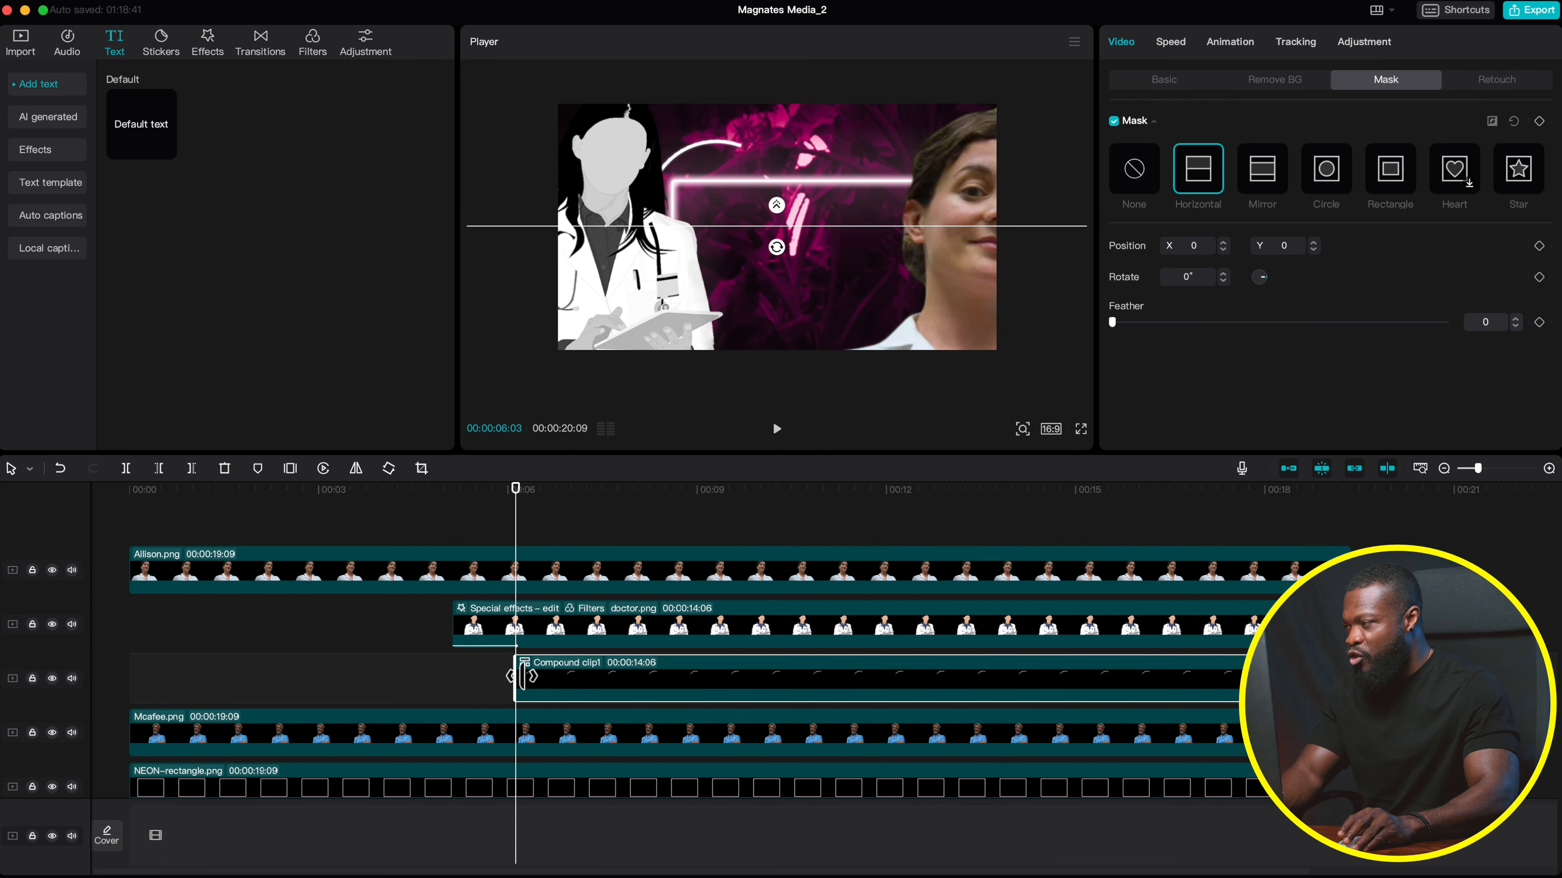
drag(777, 247, 663, 251)
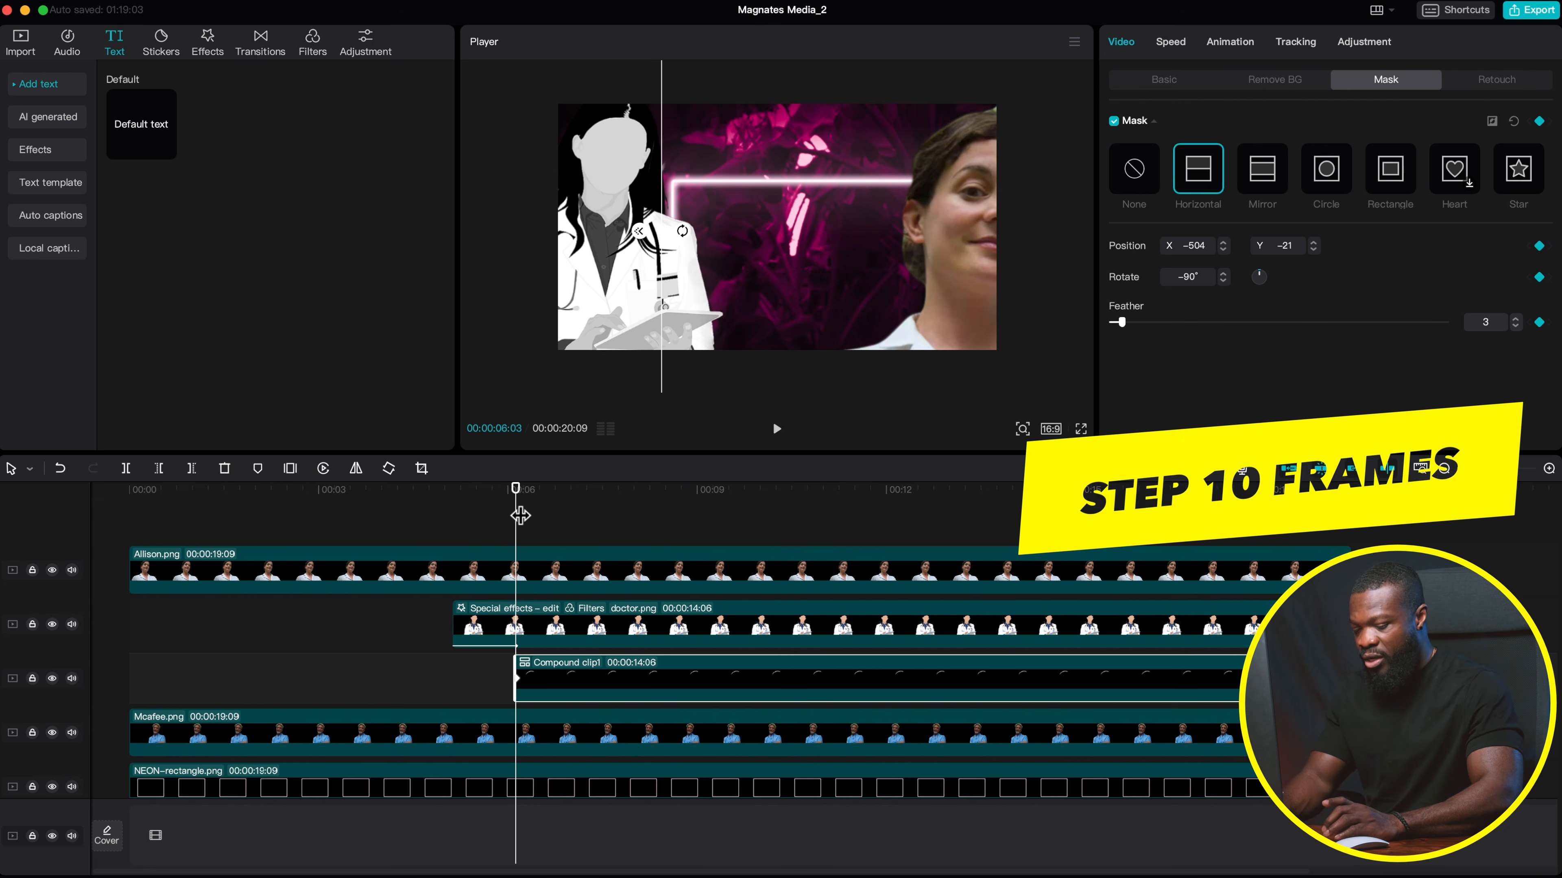
- Ten frames later, keyframe the mask slid right to X −176, Y −66
key(shift+Right)
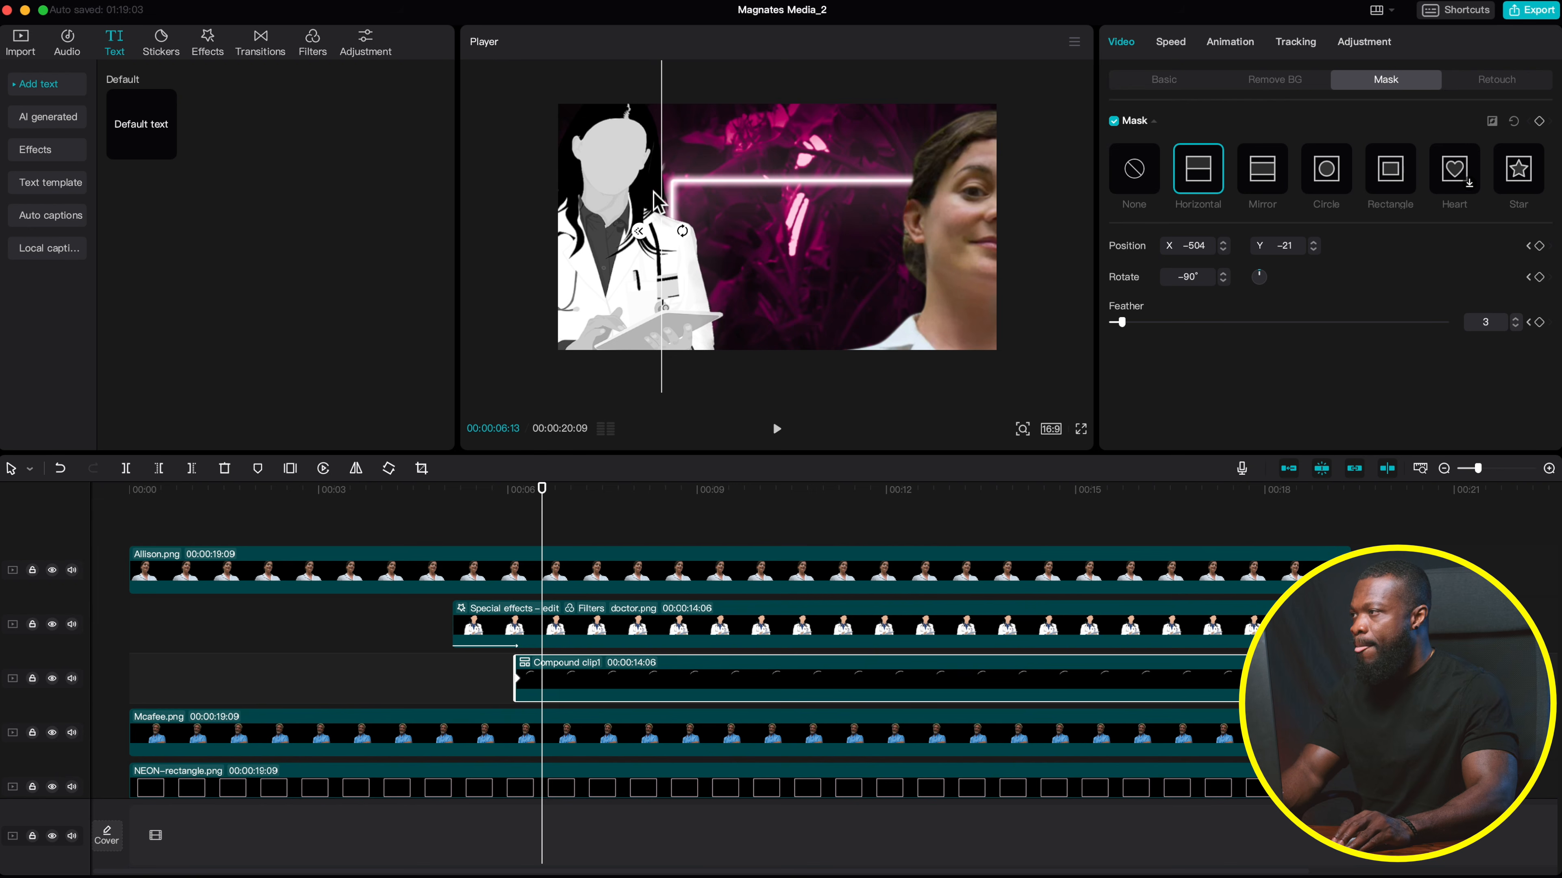
drag(666, 195, 737, 205)
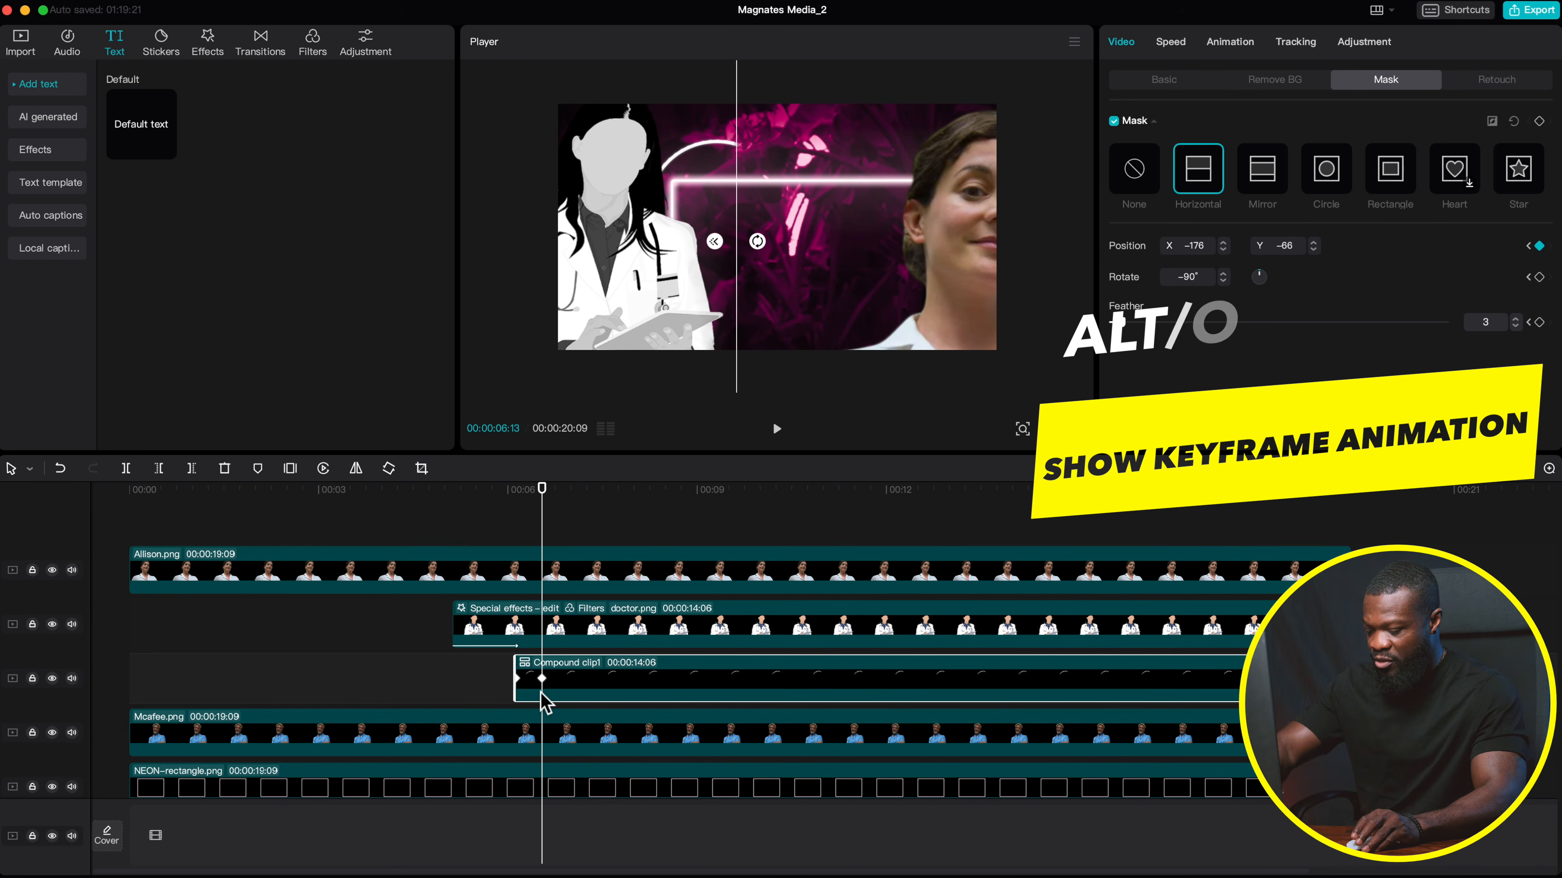
key(alt+k)
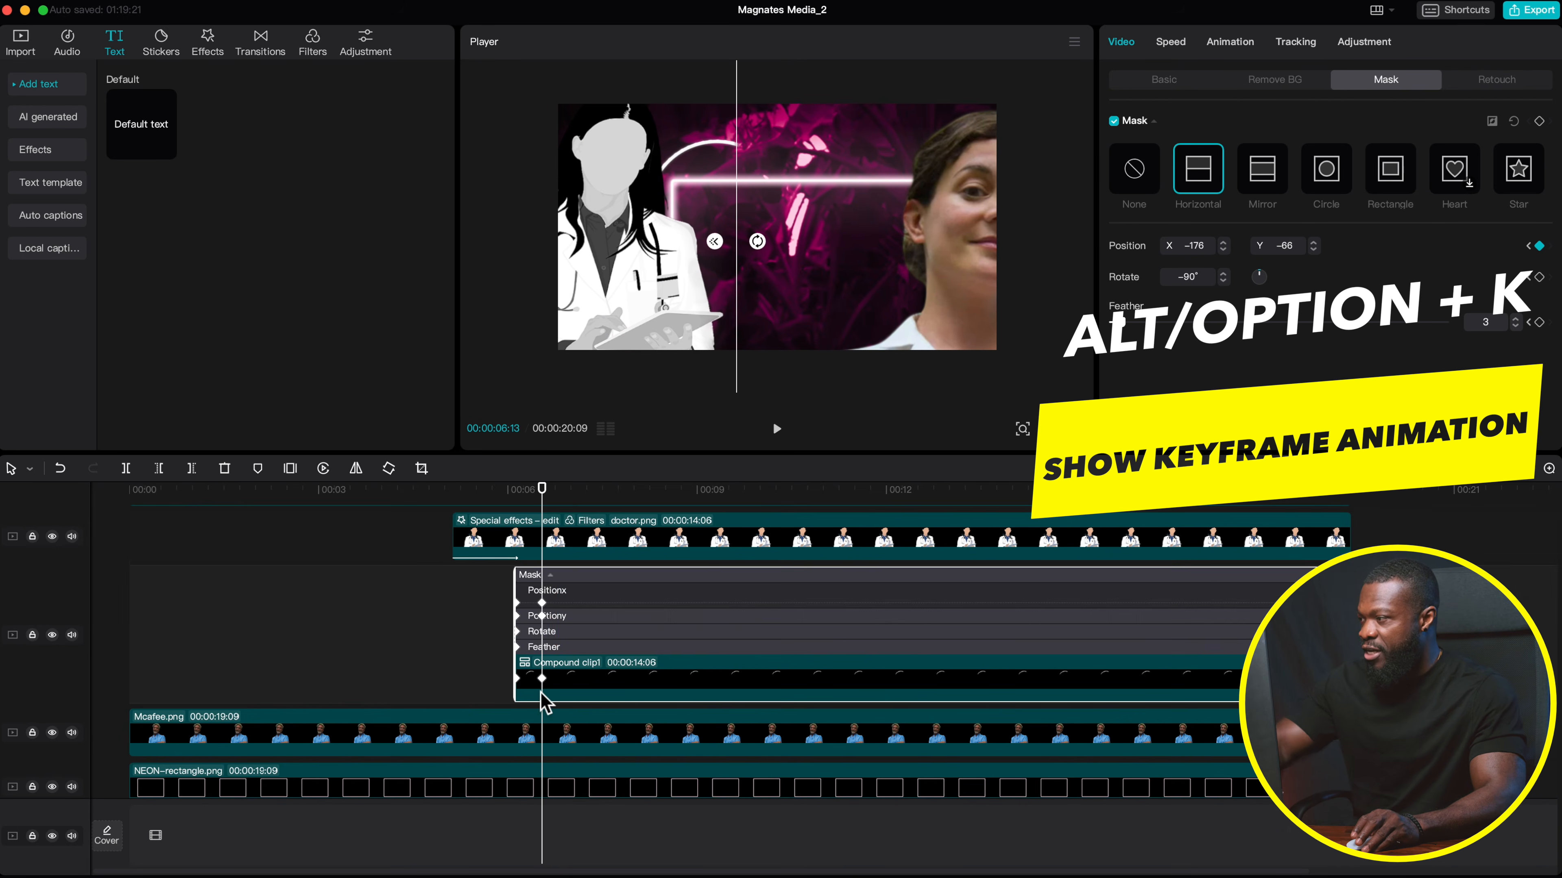
- Apply the ease curve preset to the mask's Positionx keyframe
click(554, 593)
click(541, 557)
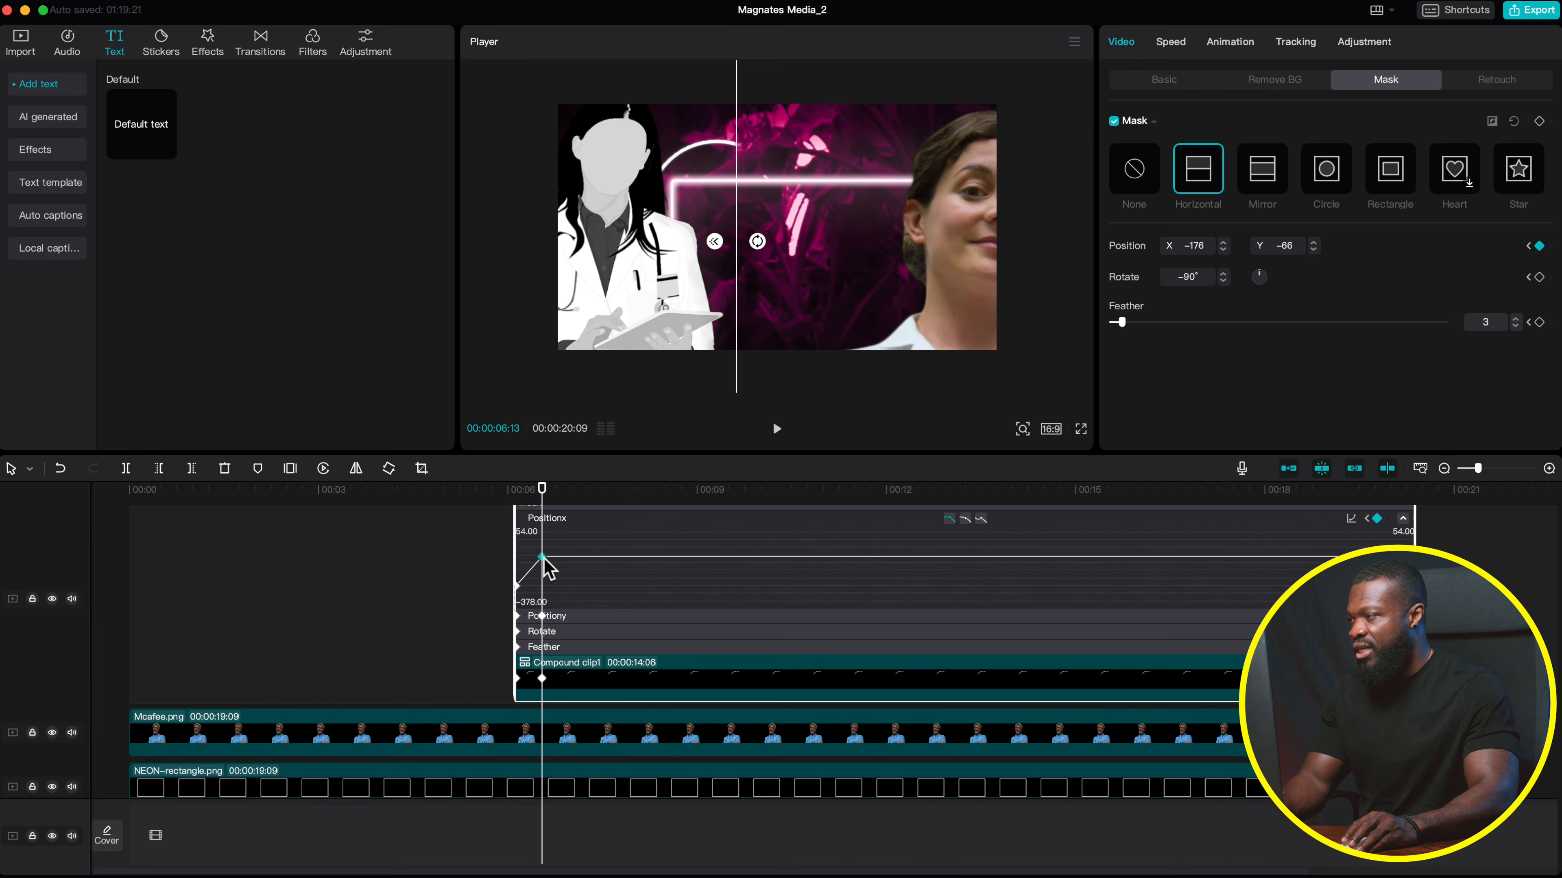
click(965, 519)
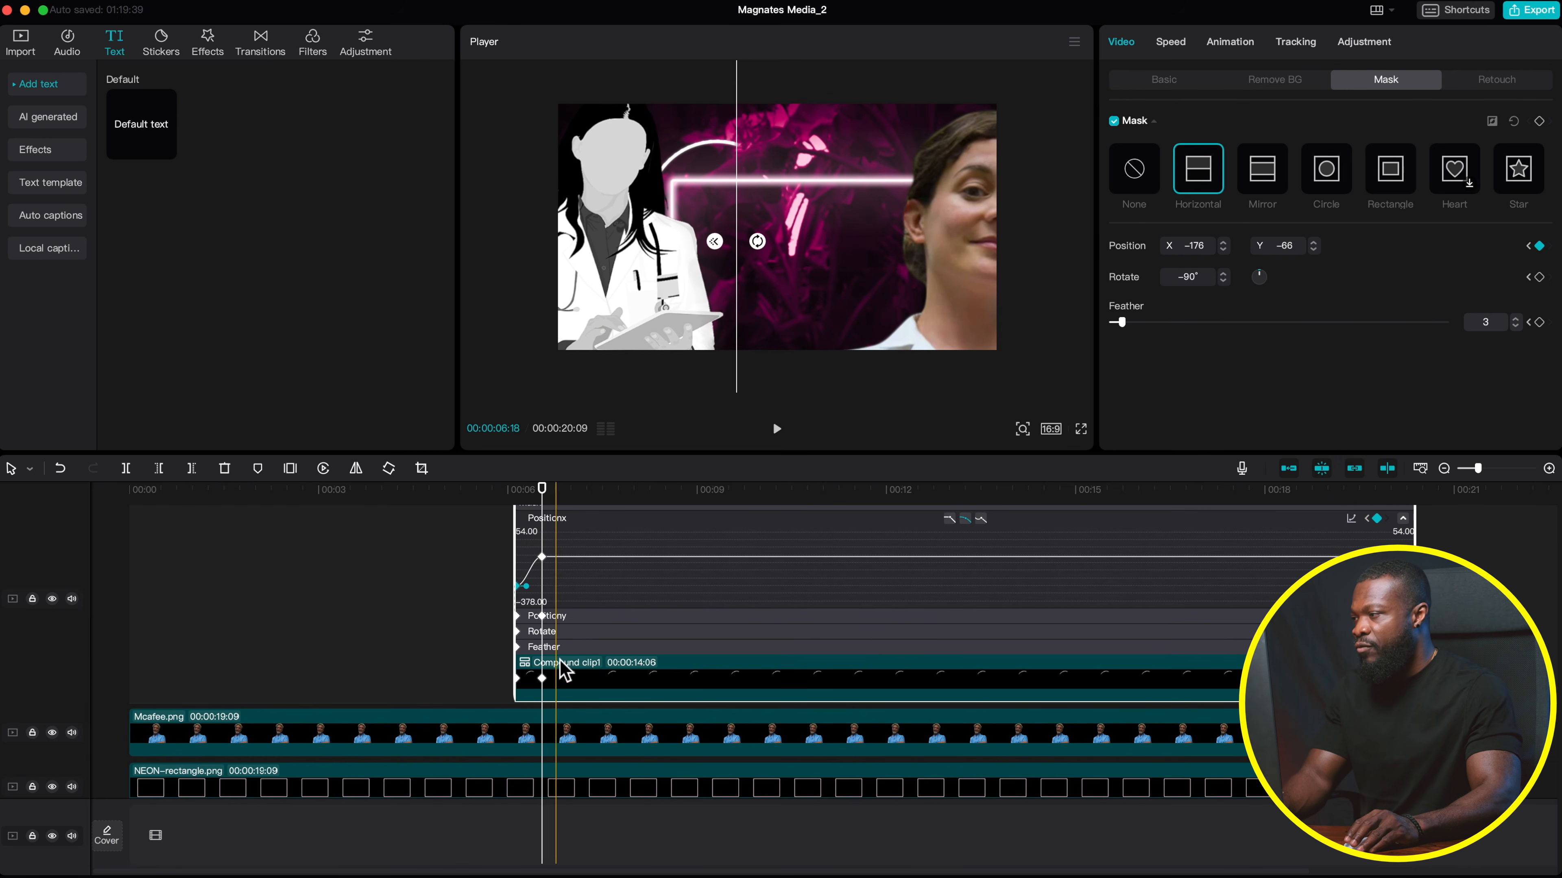
click(550, 616)
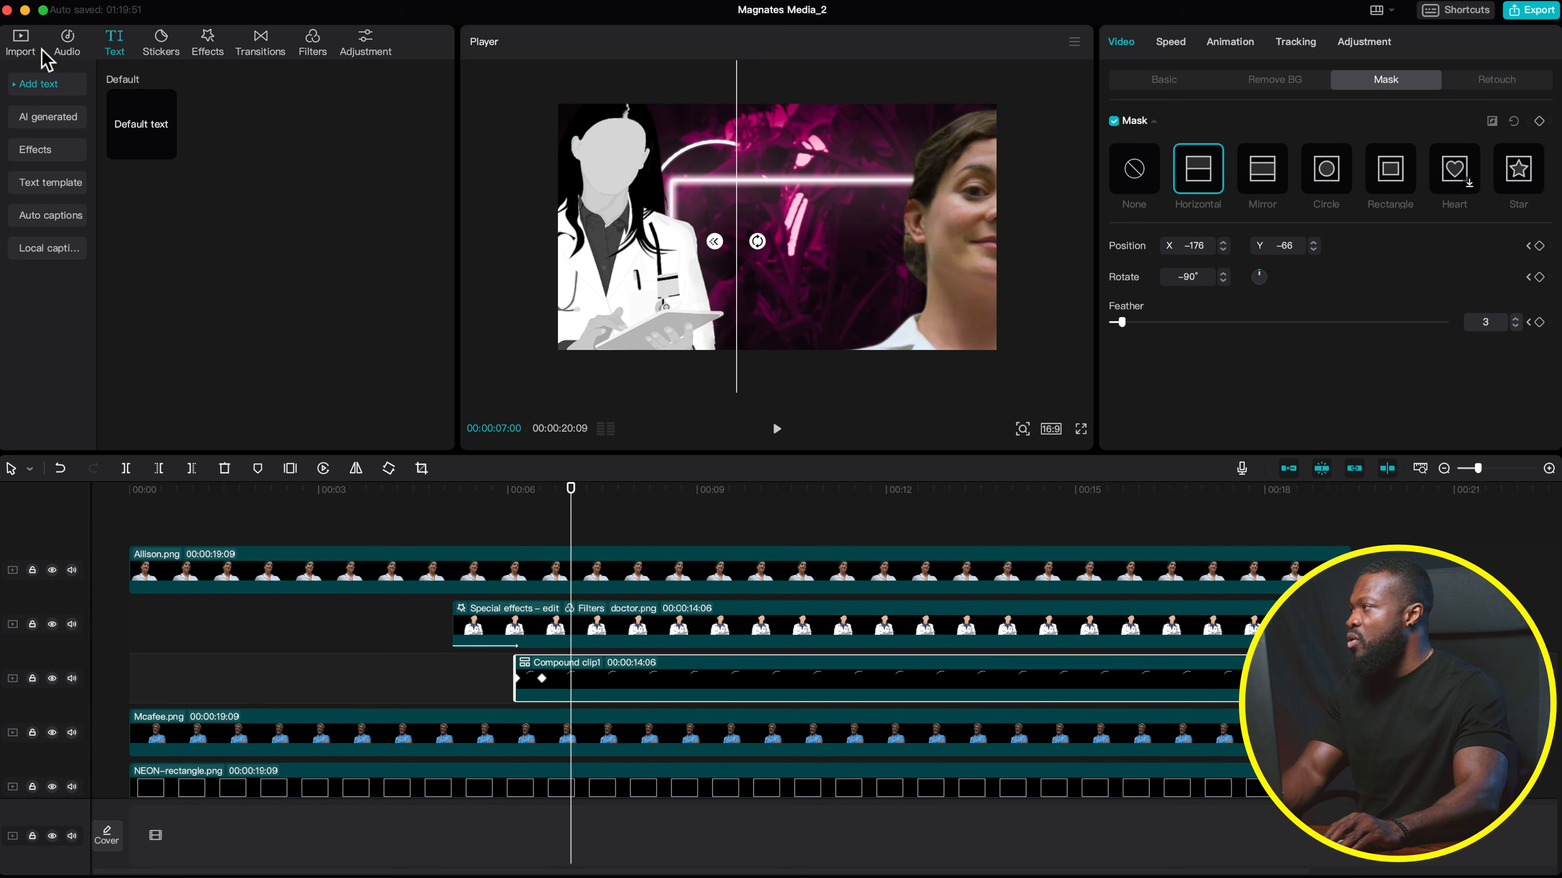
- Add the white clip from Stock materials Favorites onto a new top track
click(21, 43)
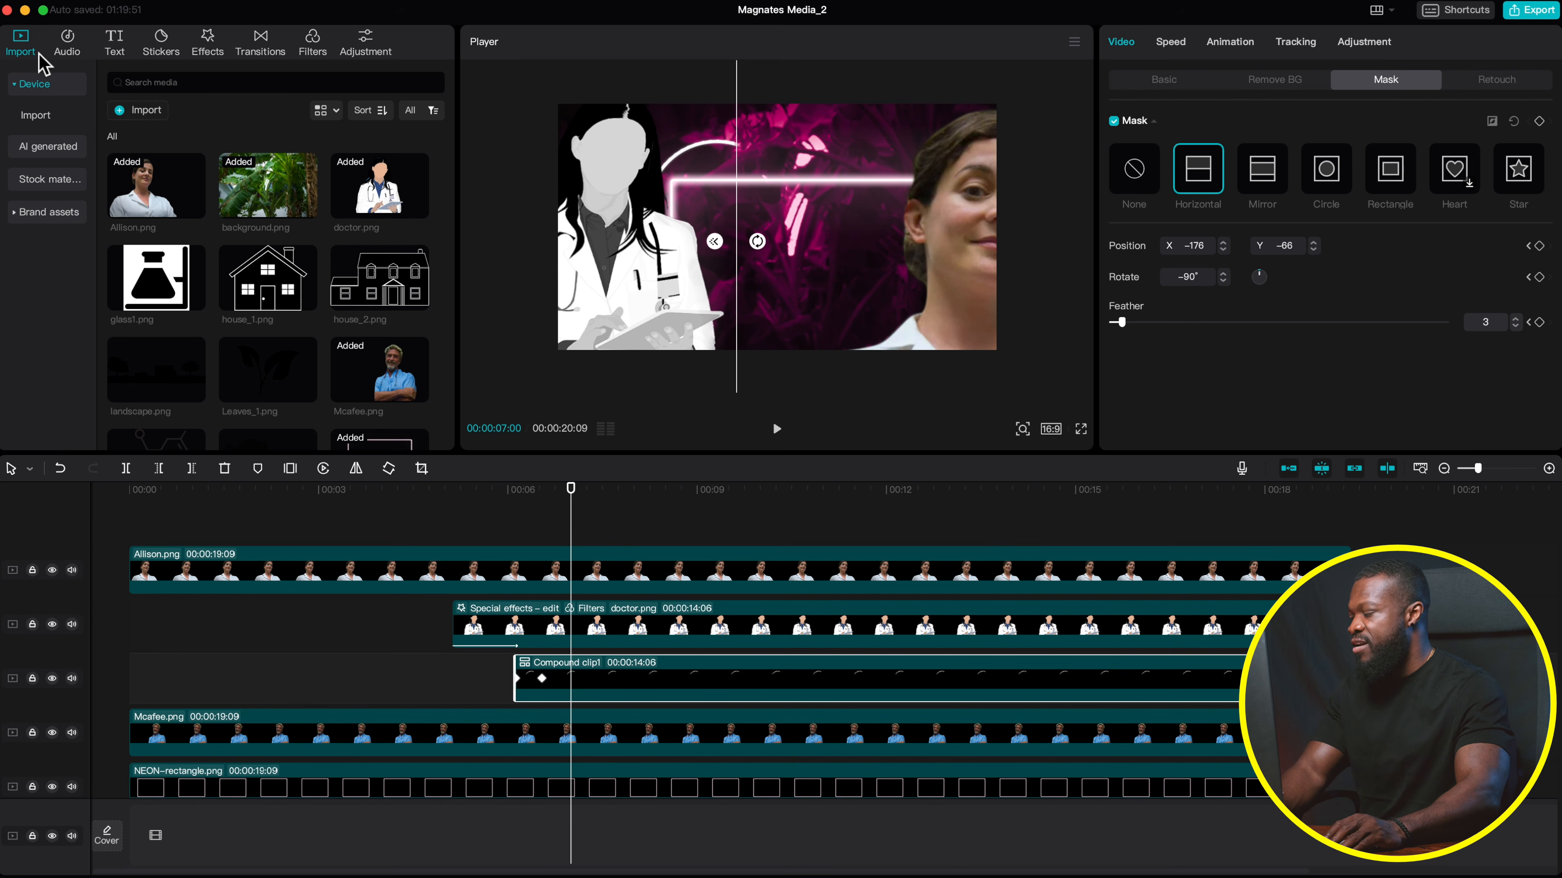
click(44, 185)
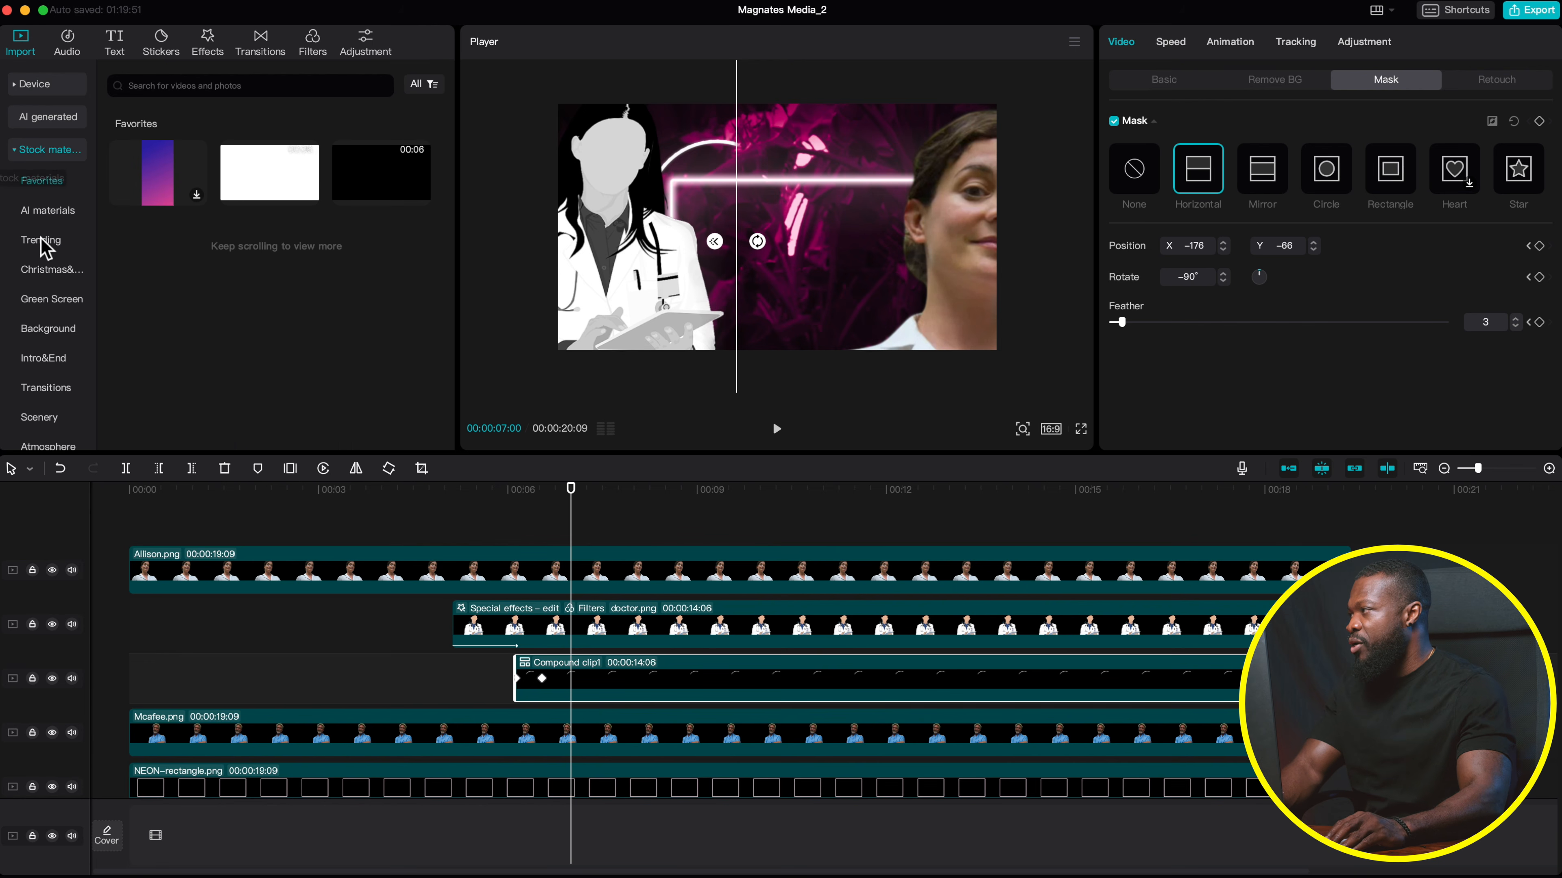
scroll(57, 412, down, 3)
scroll(57, 398, up, 2)
click(54, 313)
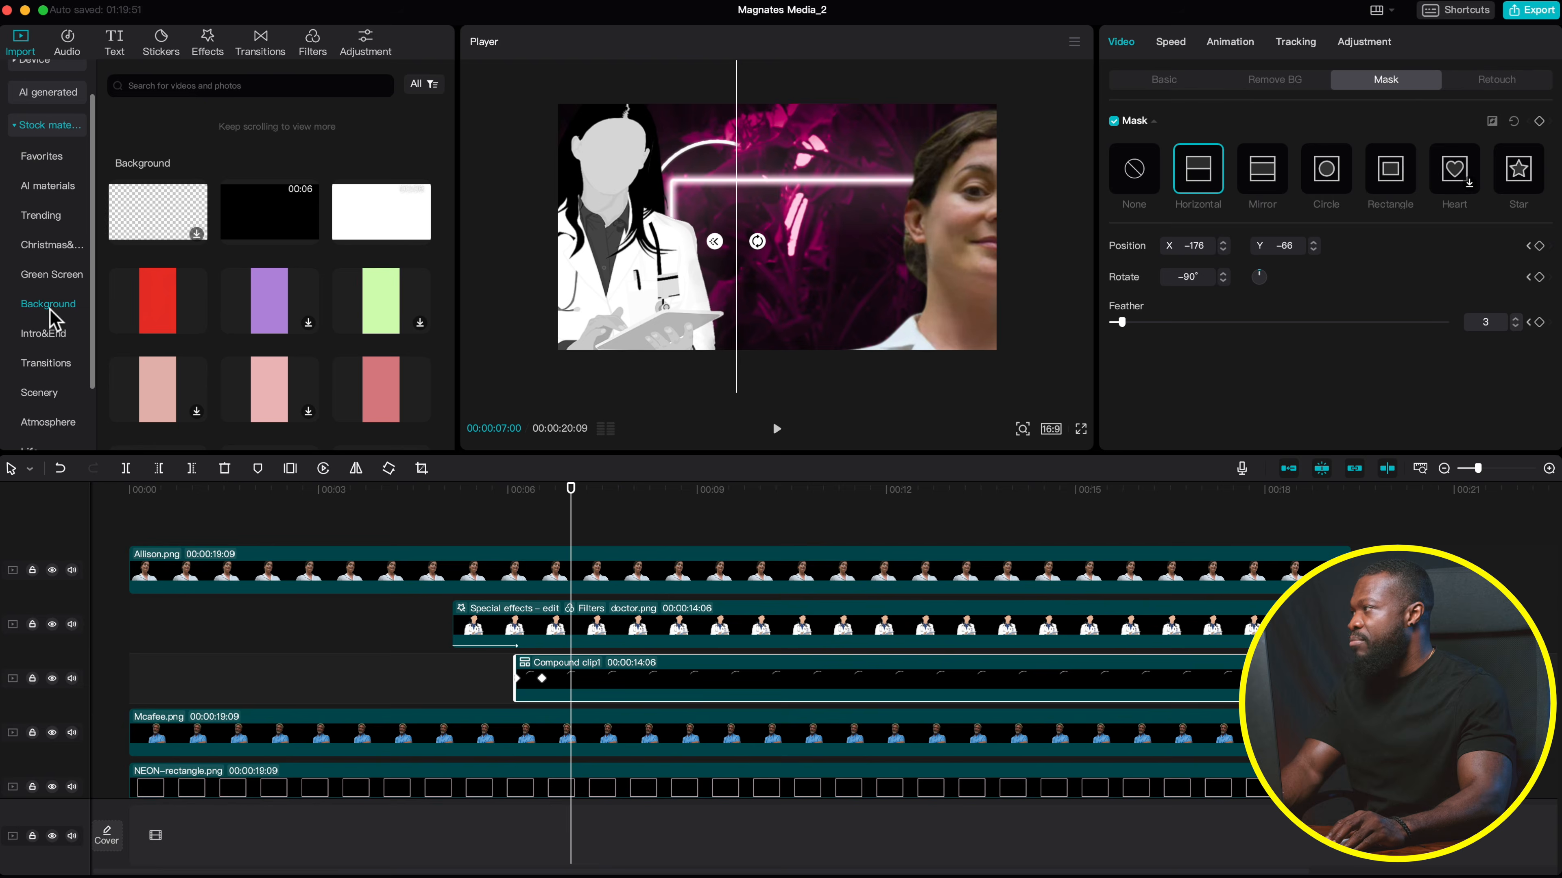
click(54, 159)
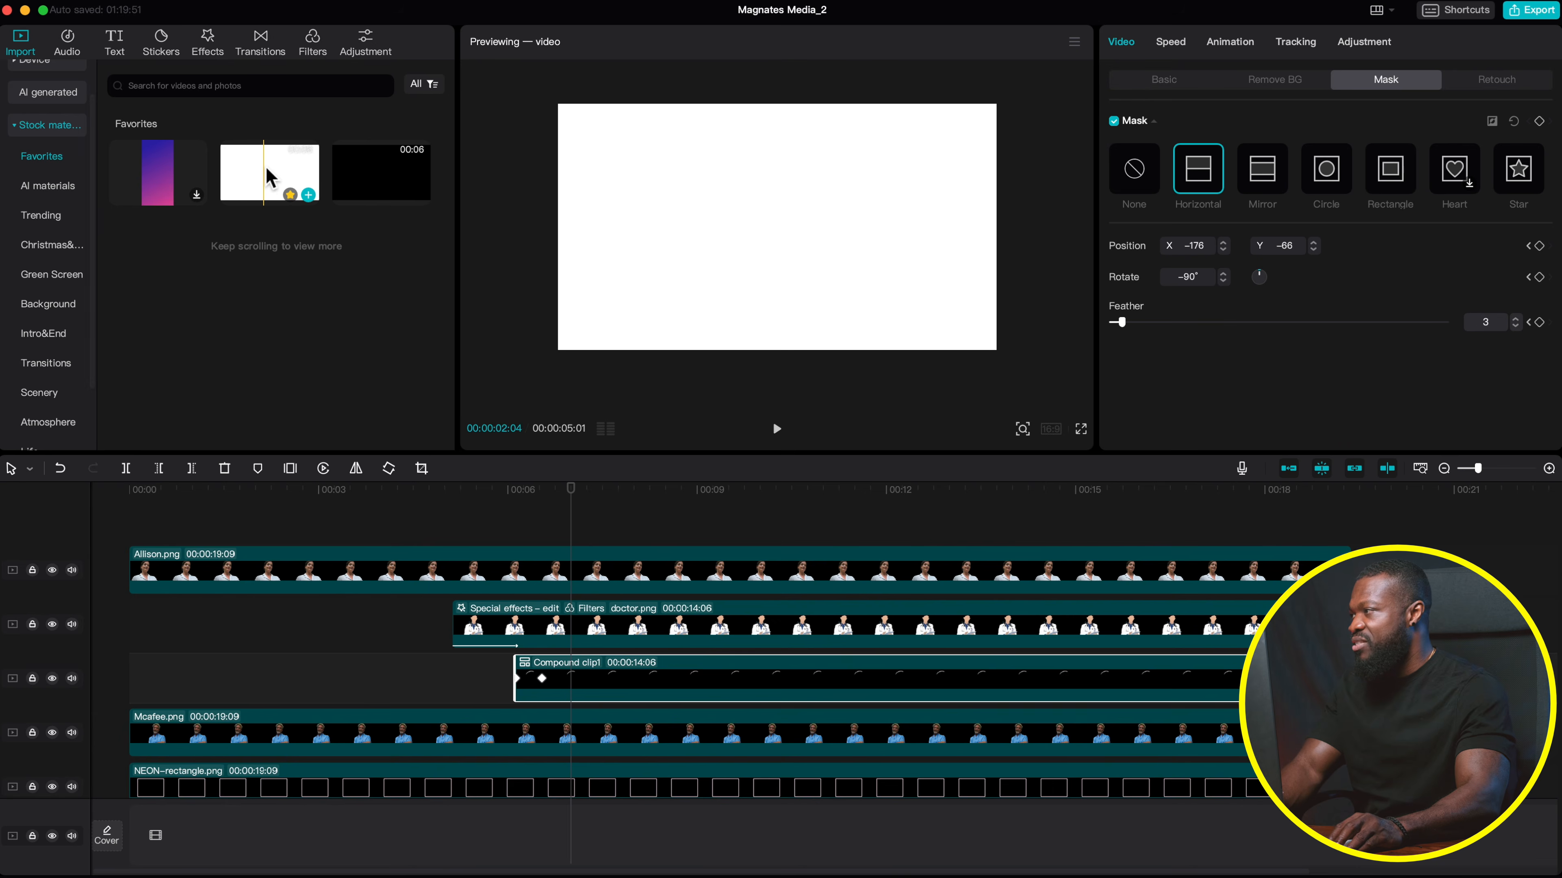
drag(270, 179, 565, 569)
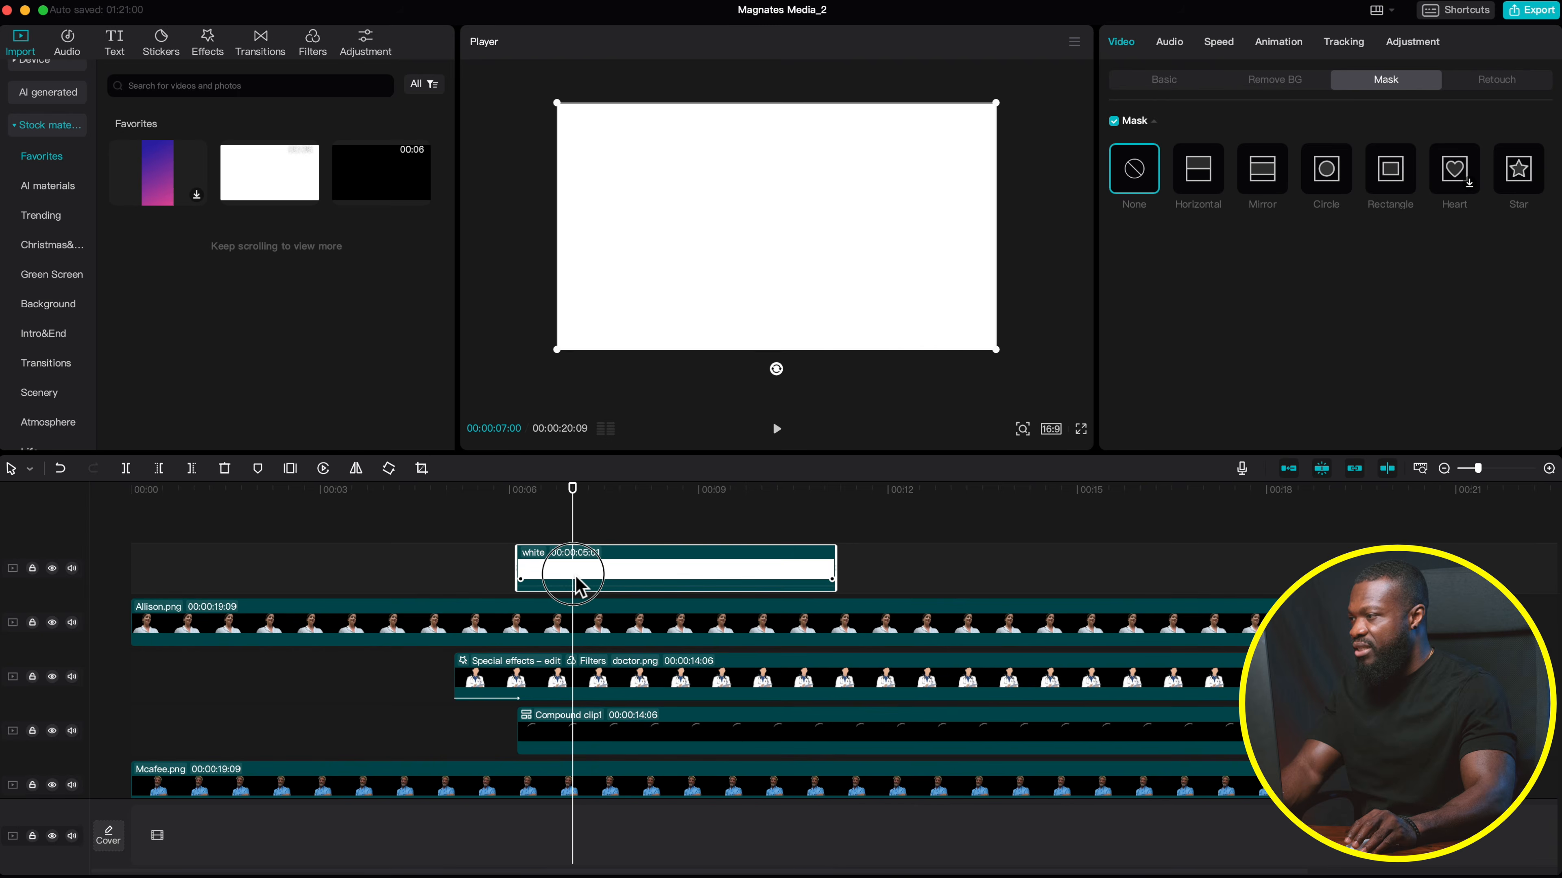
- Freeze the white clip, delete the leftovers, and extend the Freeze from 00:06 to 00:00:13:06
scroll(614, 563, down, 1)
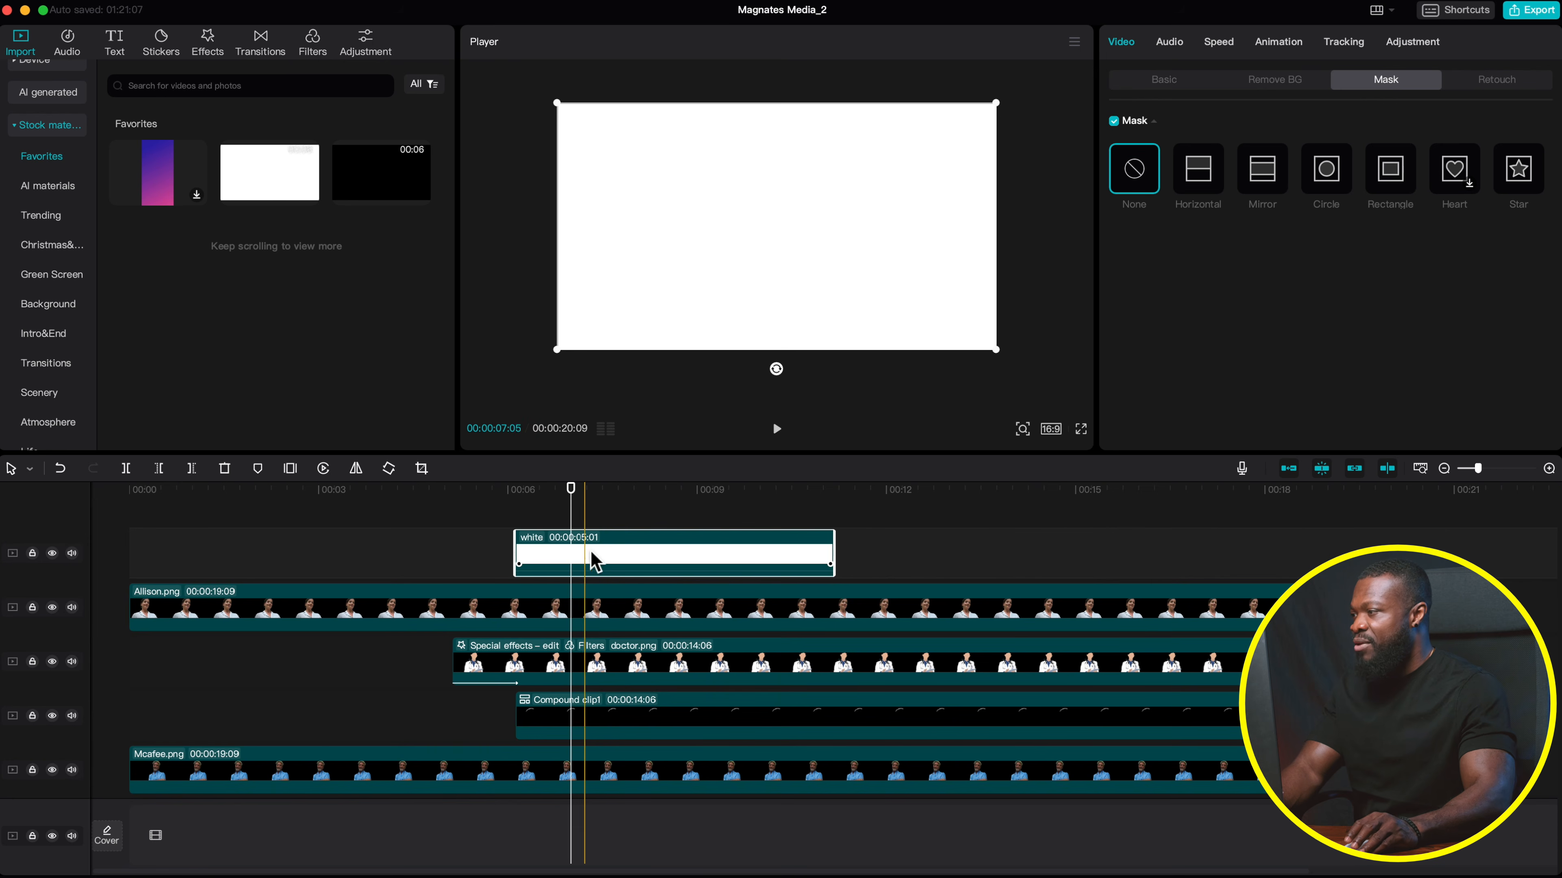
click(574, 557)
right_click(574, 556)
mouse_move(676, 581)
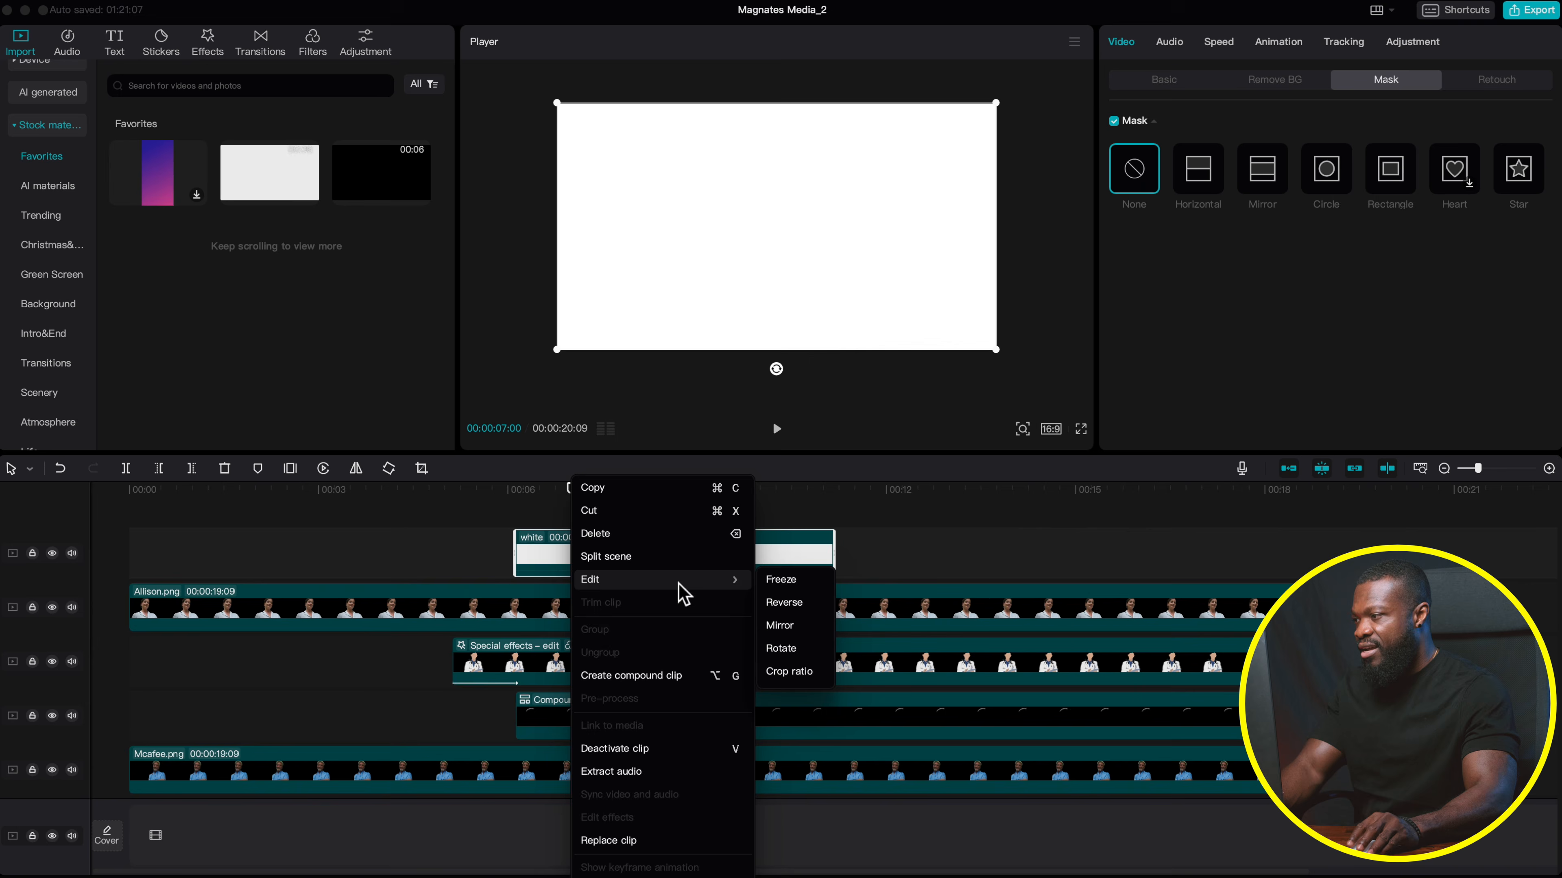
click(796, 586)
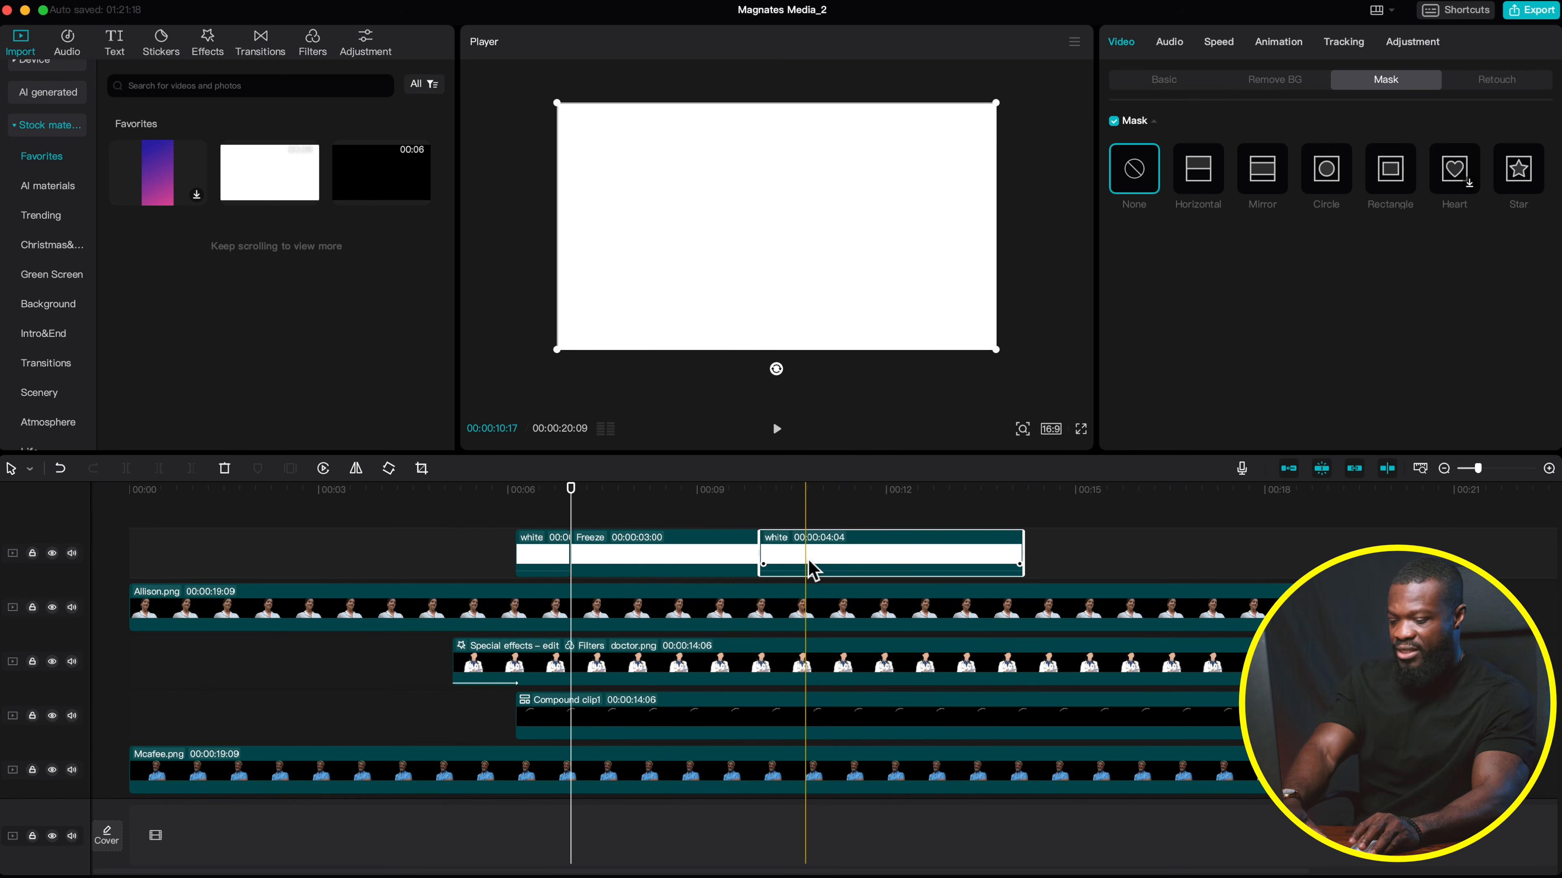
click(462, 532)
click(532, 557)
key(Delete)
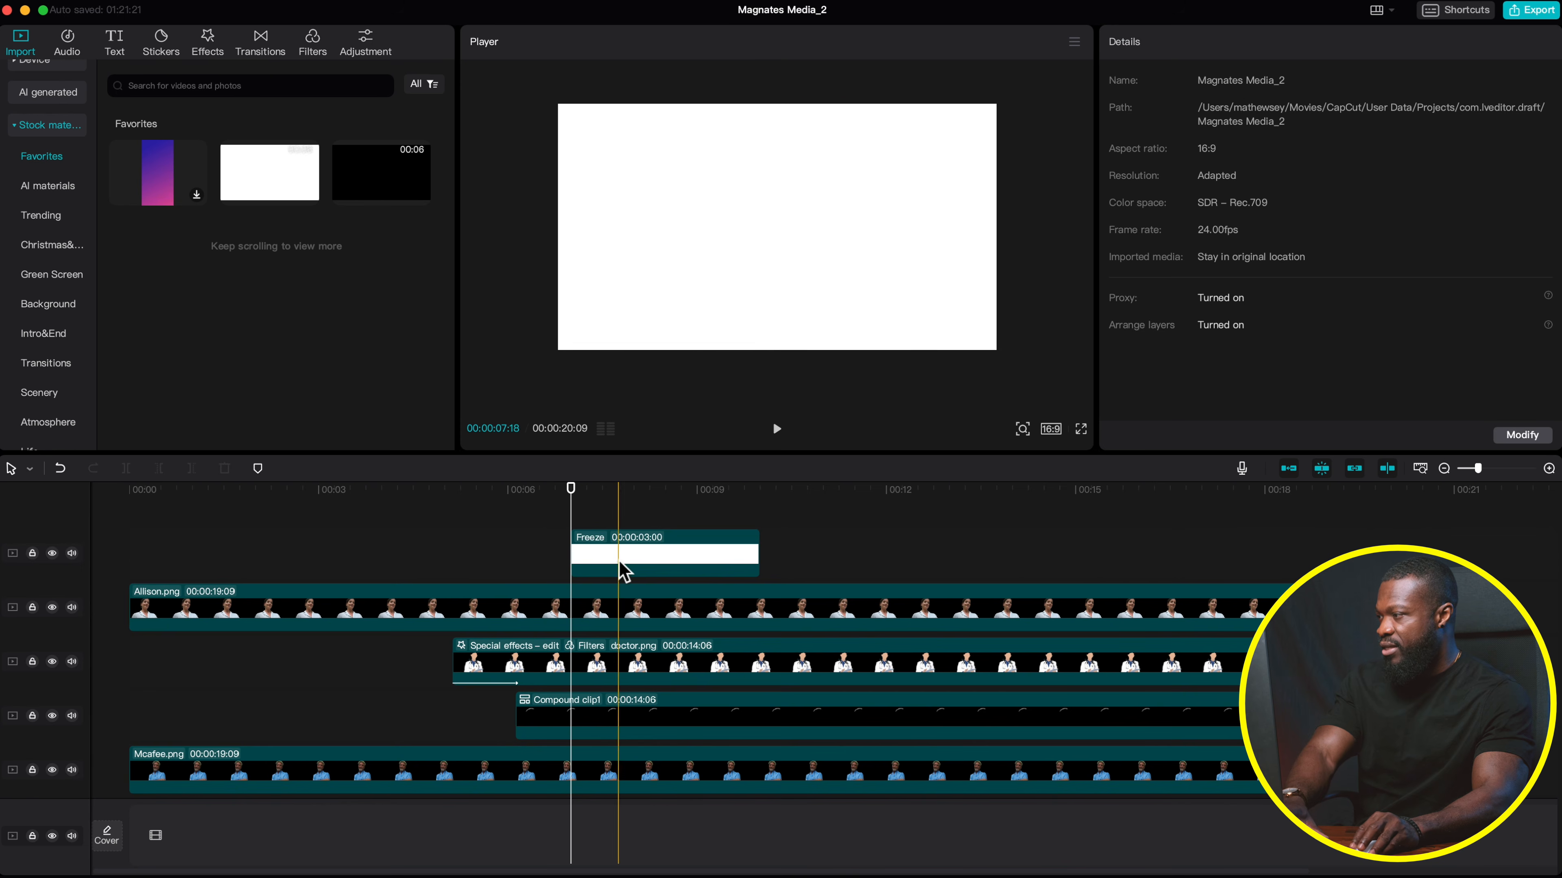
drag(620, 569, 565, 569)
drag(705, 553, 1351, 545)
- Give the Freeze clip a Rectangle mask about 251 × 234 with round corners of 30
click(1393, 181)
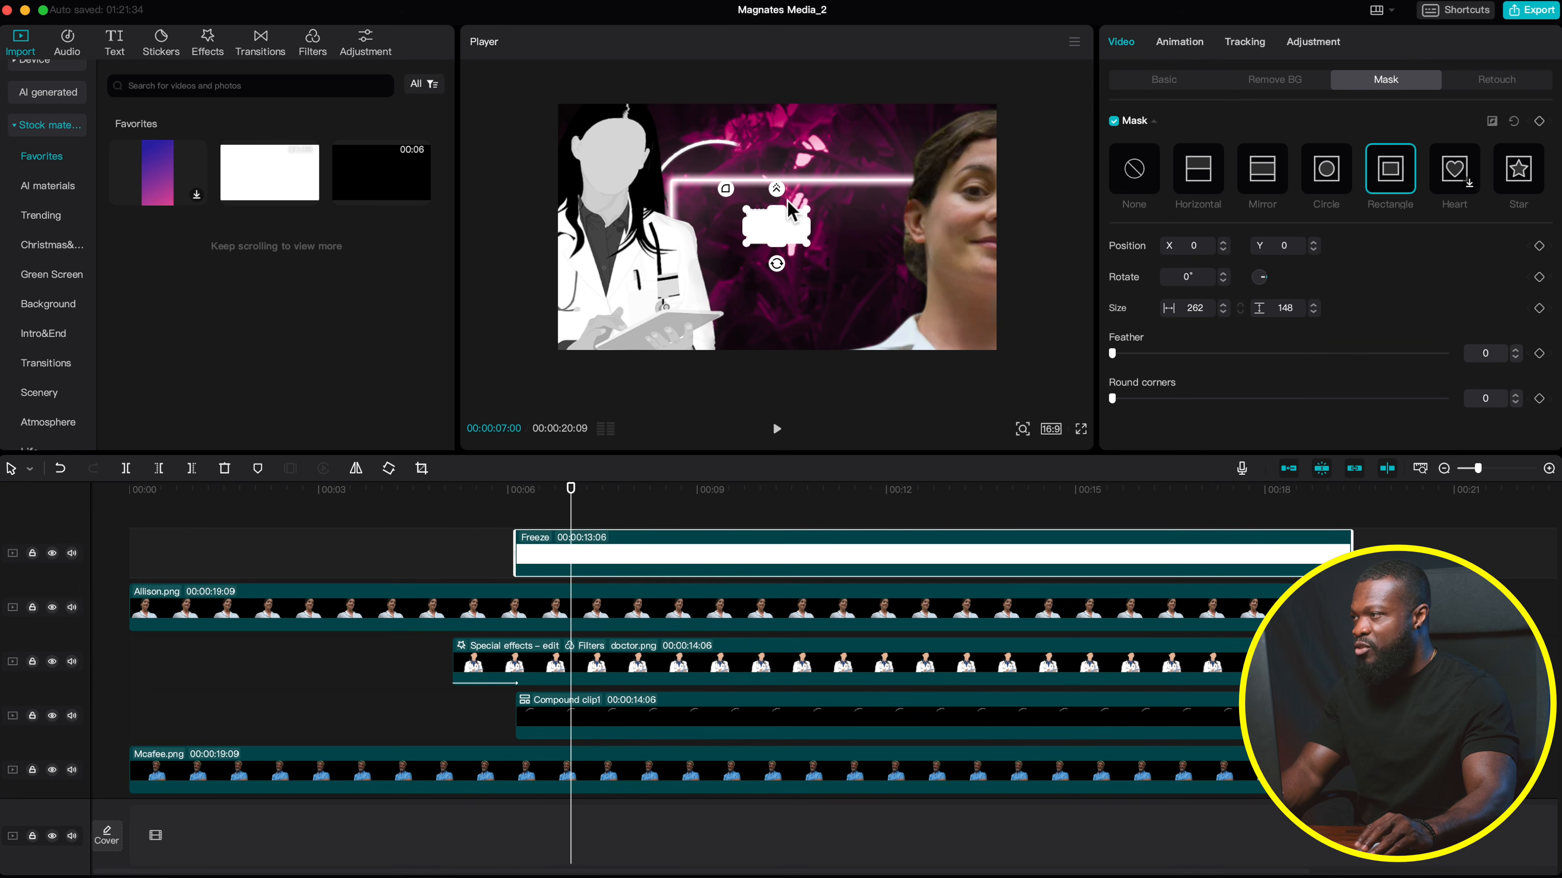
drag(781, 205, 786, 209)
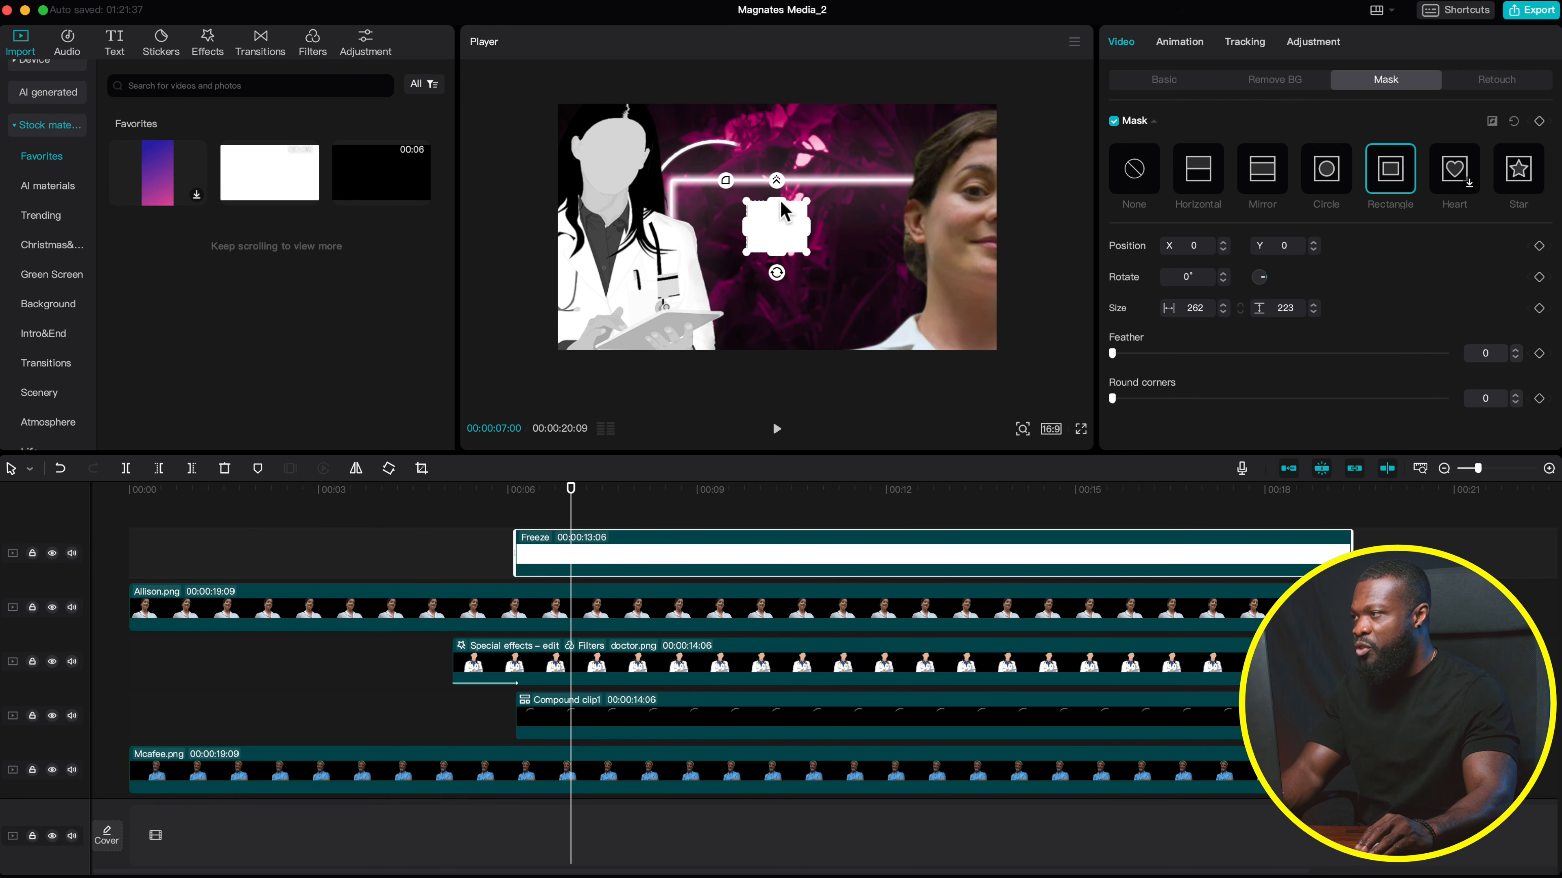
drag(784, 209, 787, 211)
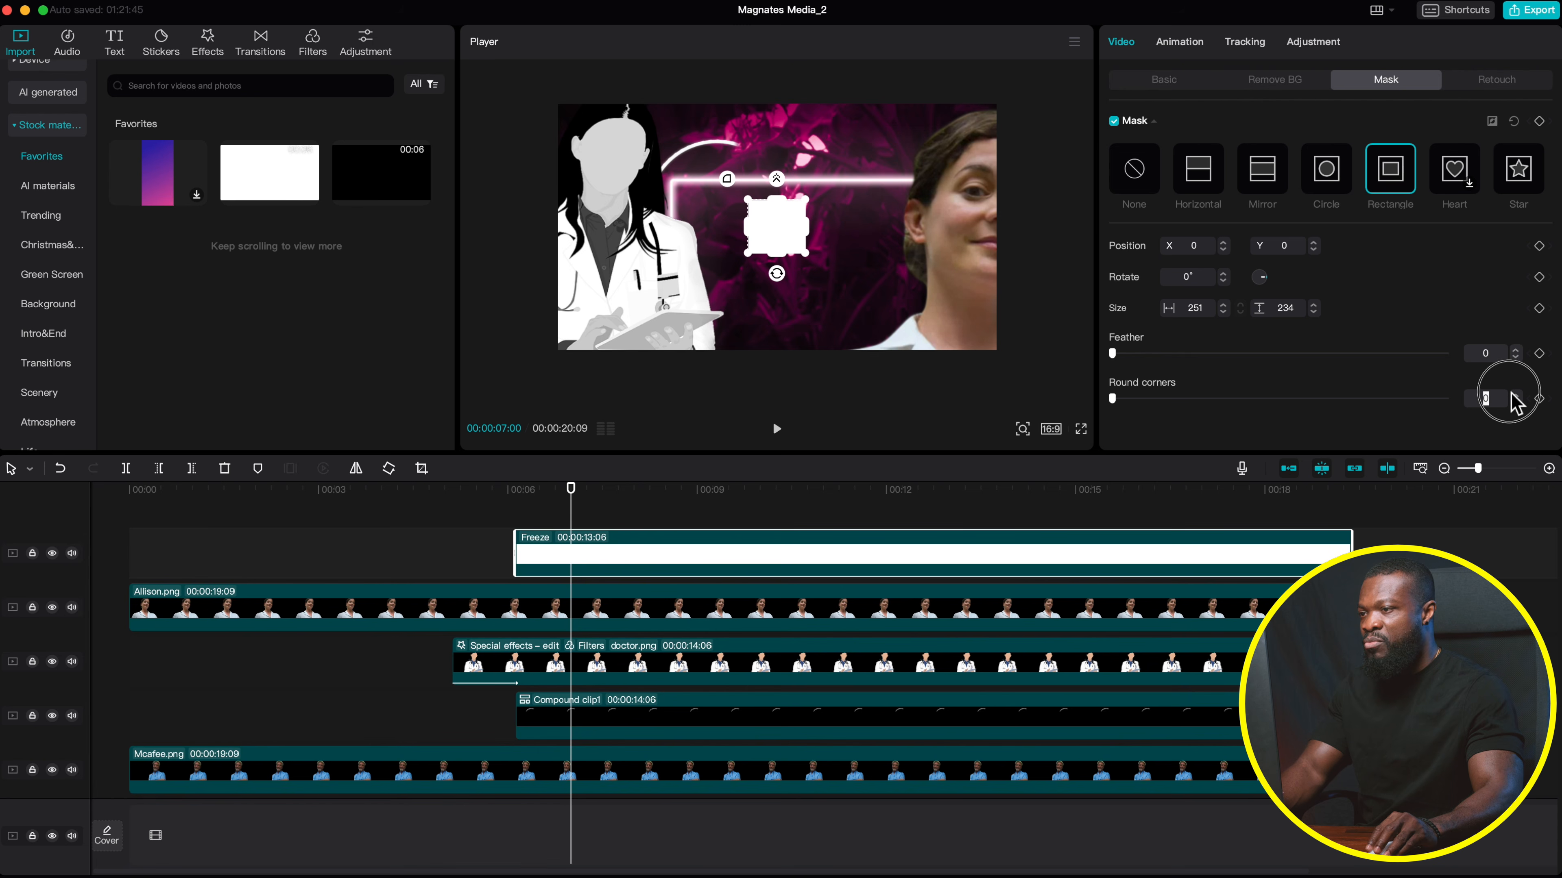
text(30)
key(Return)
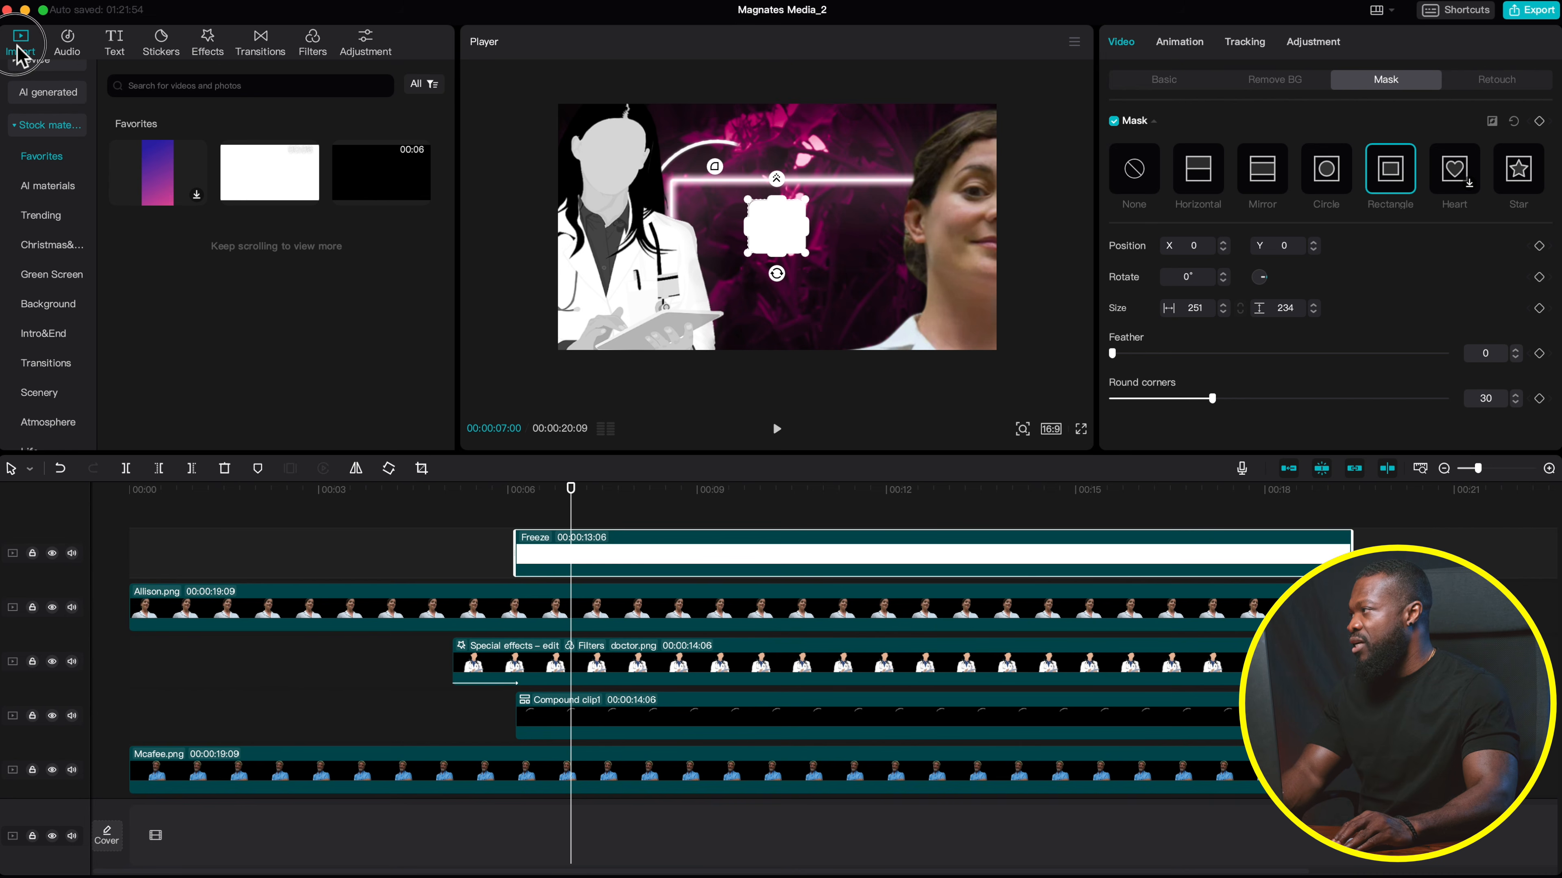
- Show the media imported from the device in the library
scroll(38, 126, up, 1)
click(35, 85)
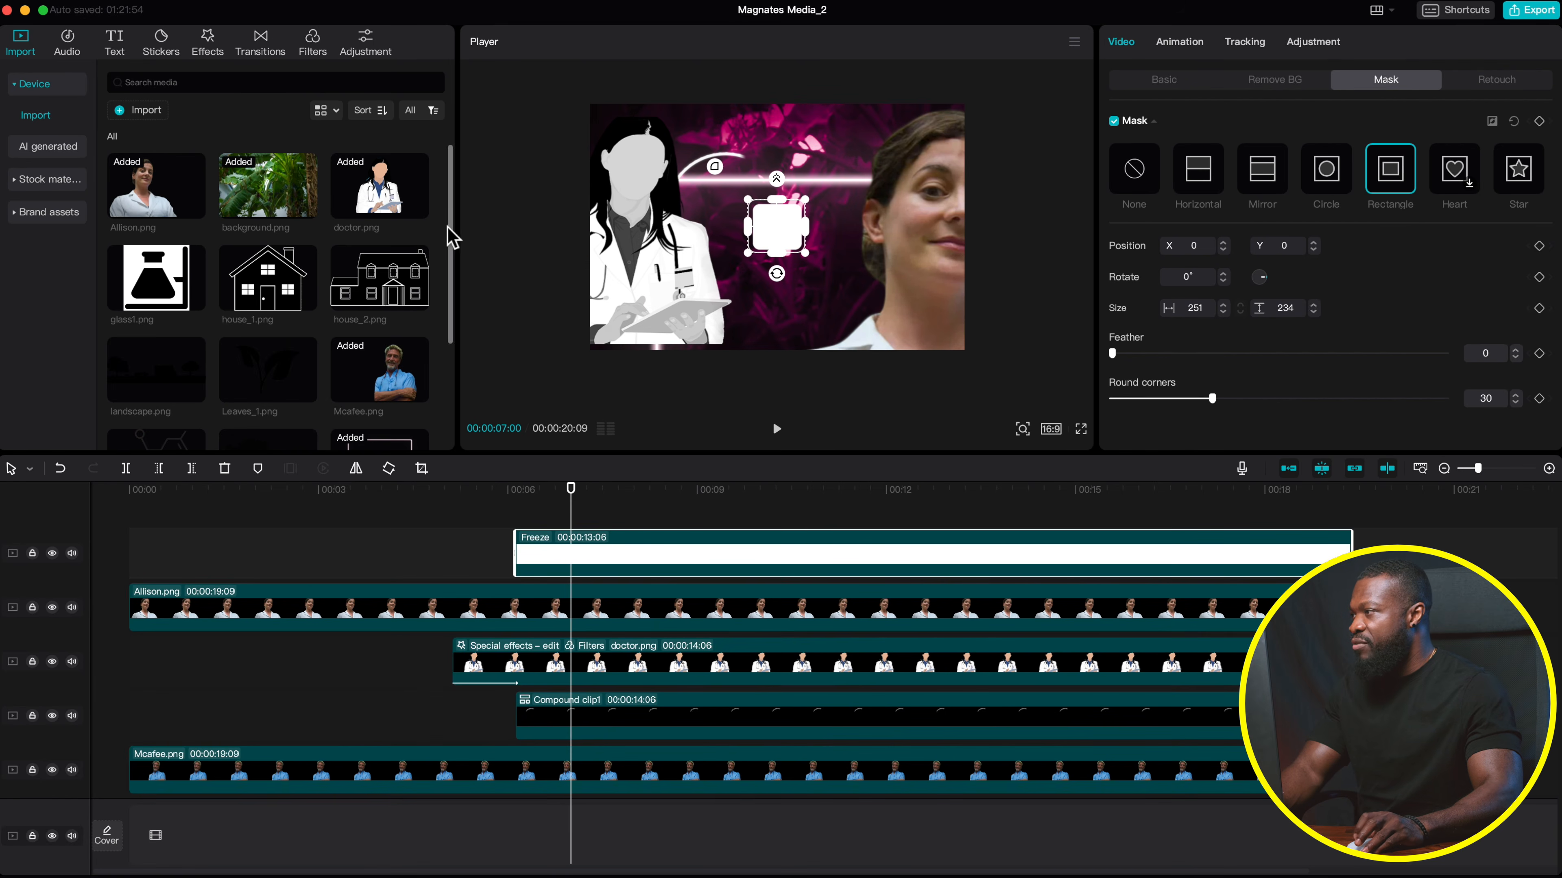
scroll(453, 237, down, 3)
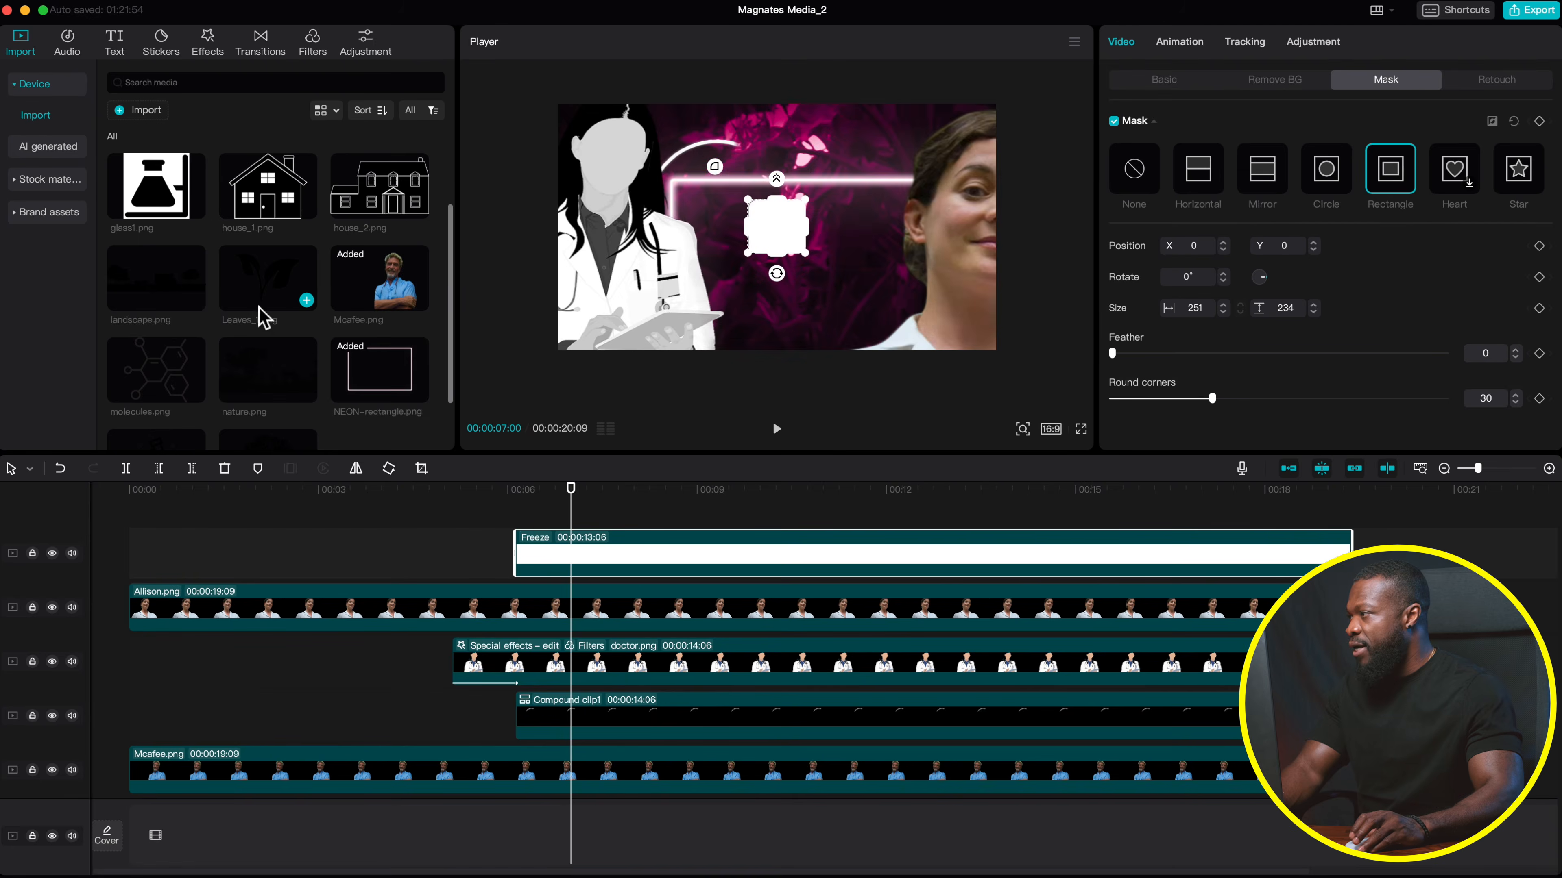
- Add Leaves_1.png on a top track, lengthen it to 00:00:13:06, and shrink it to a centred badge
drag(277, 313, 523, 531)
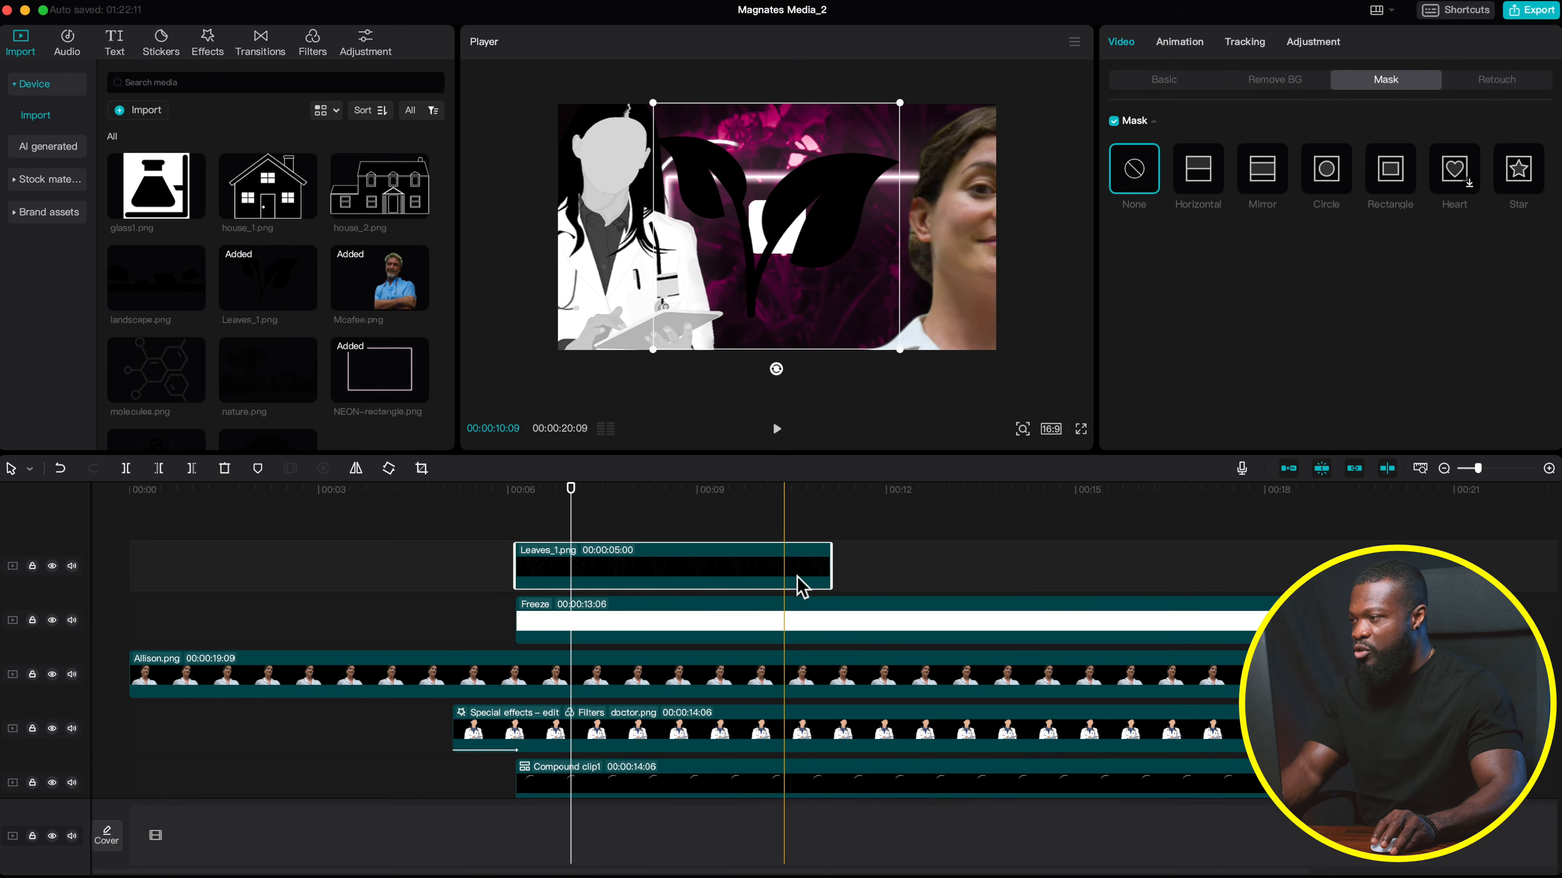
drag(831, 575, 1350, 549)
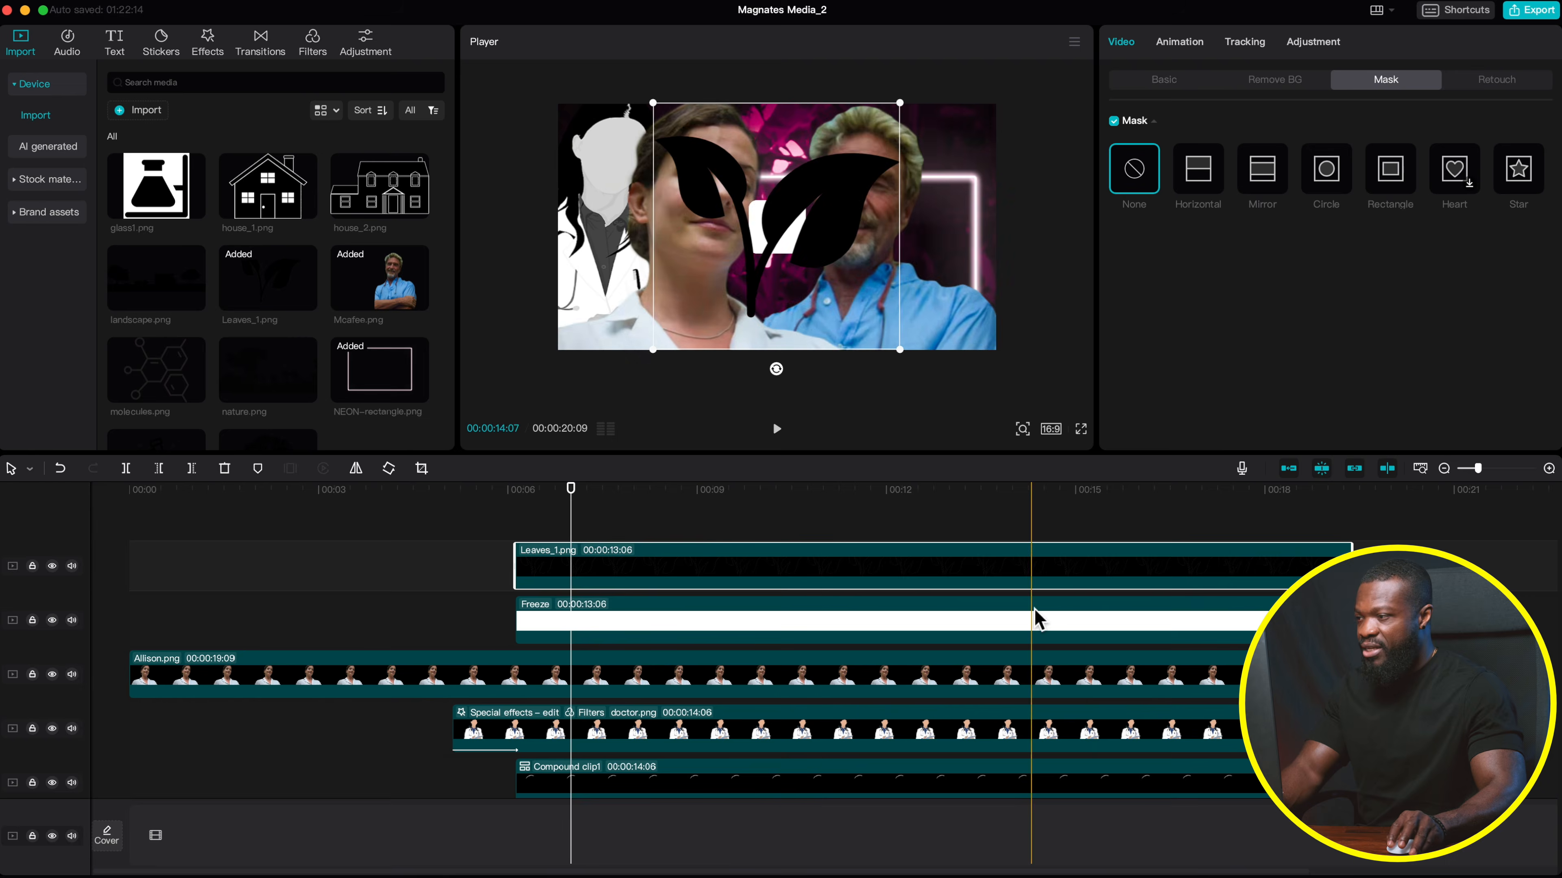
click(715, 637)
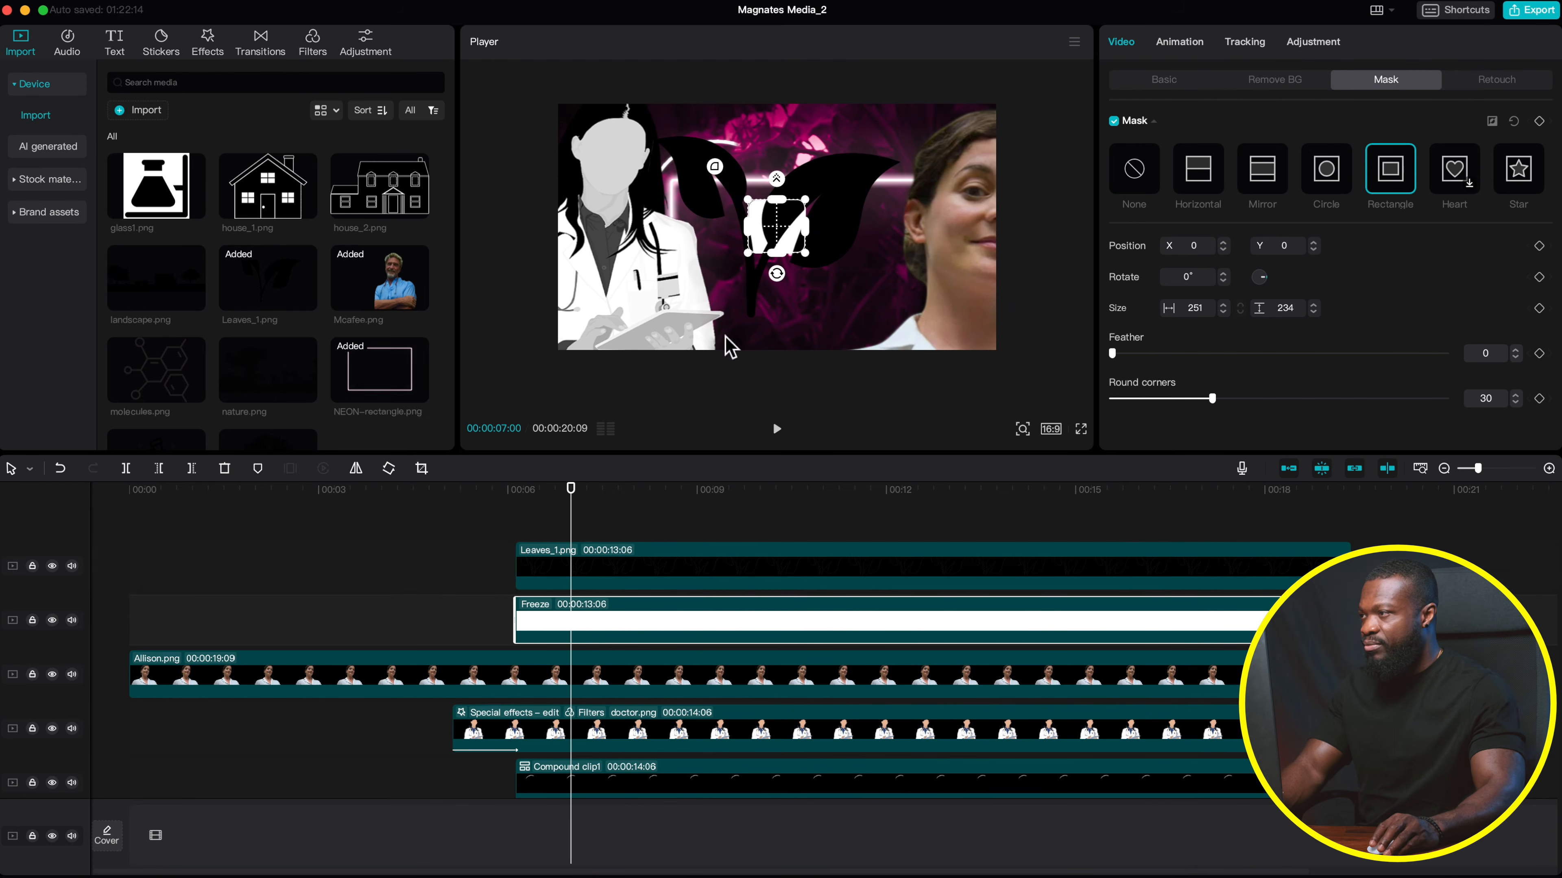
click(581, 569)
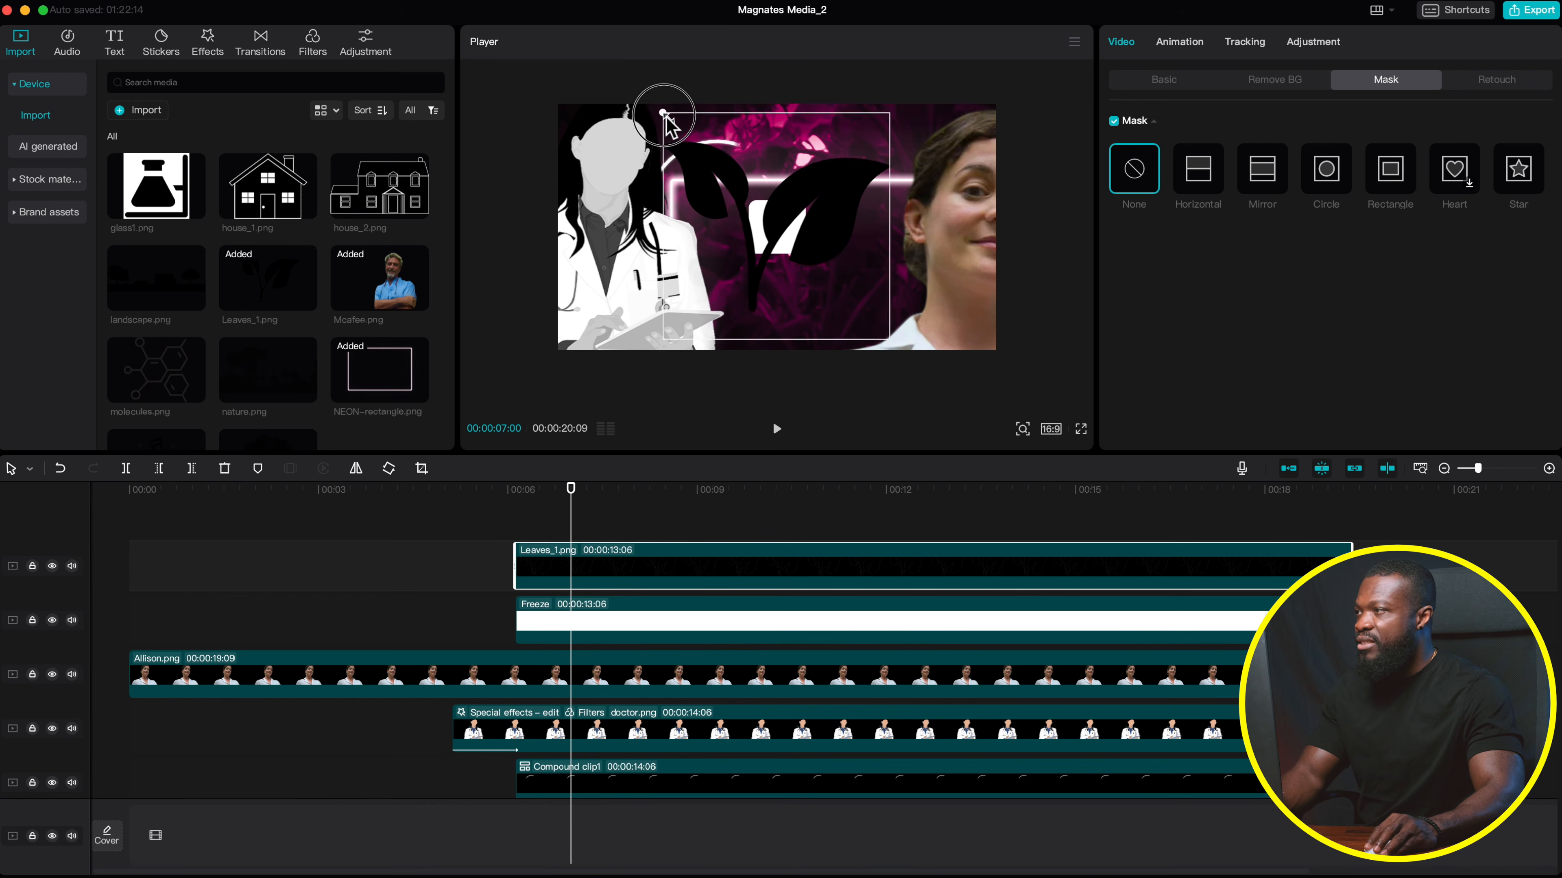
drag(664, 113, 784, 224)
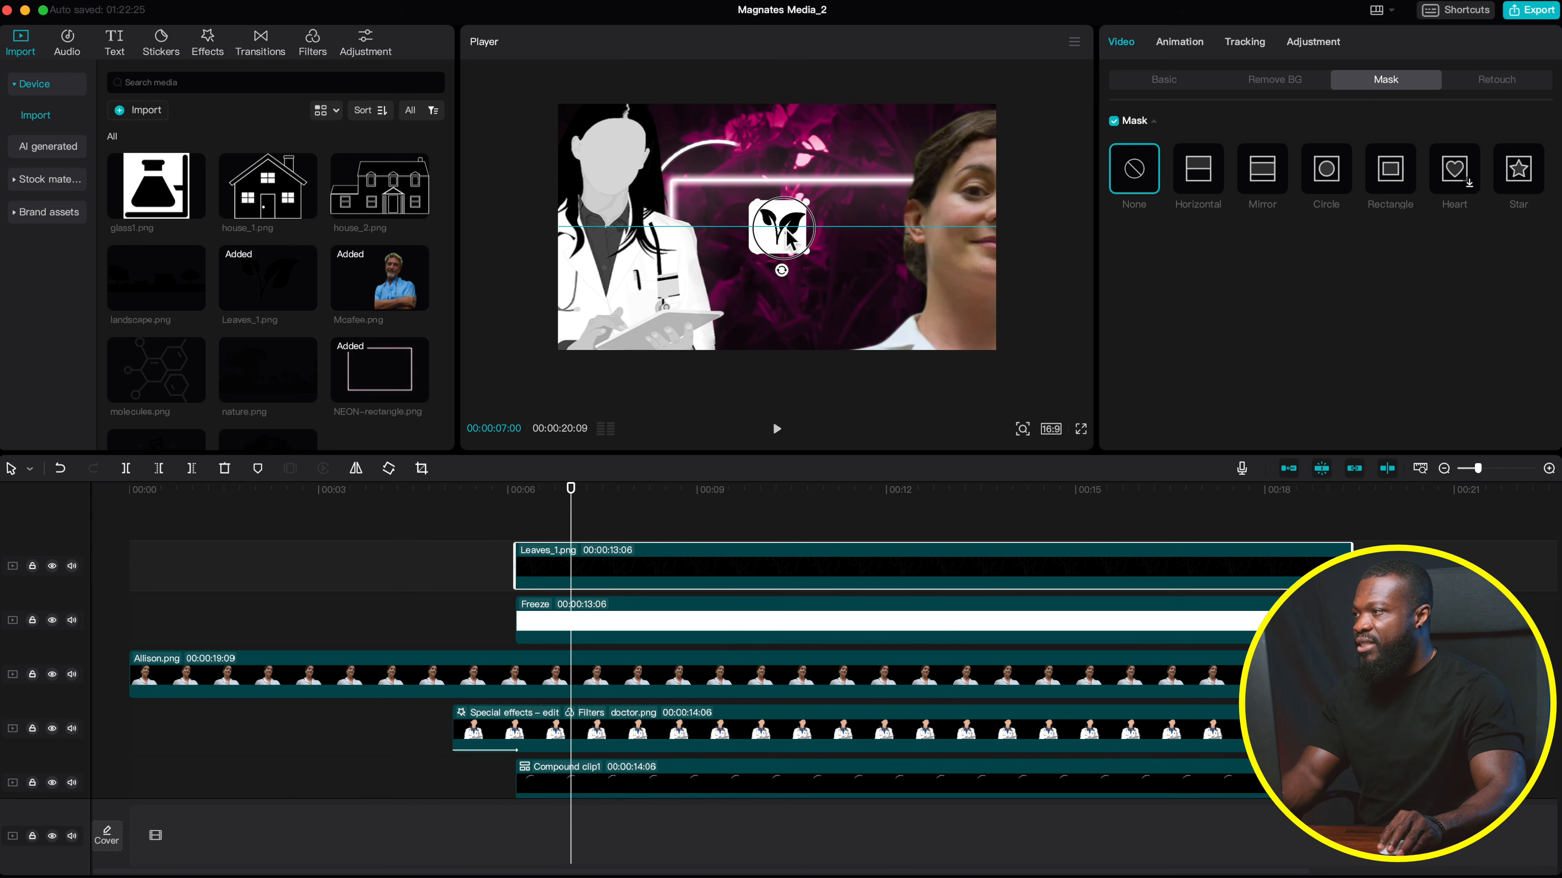
- Duplicate the masked Freeze clip onto a new top track, then select it with Leaves_1.png
click(567, 621)
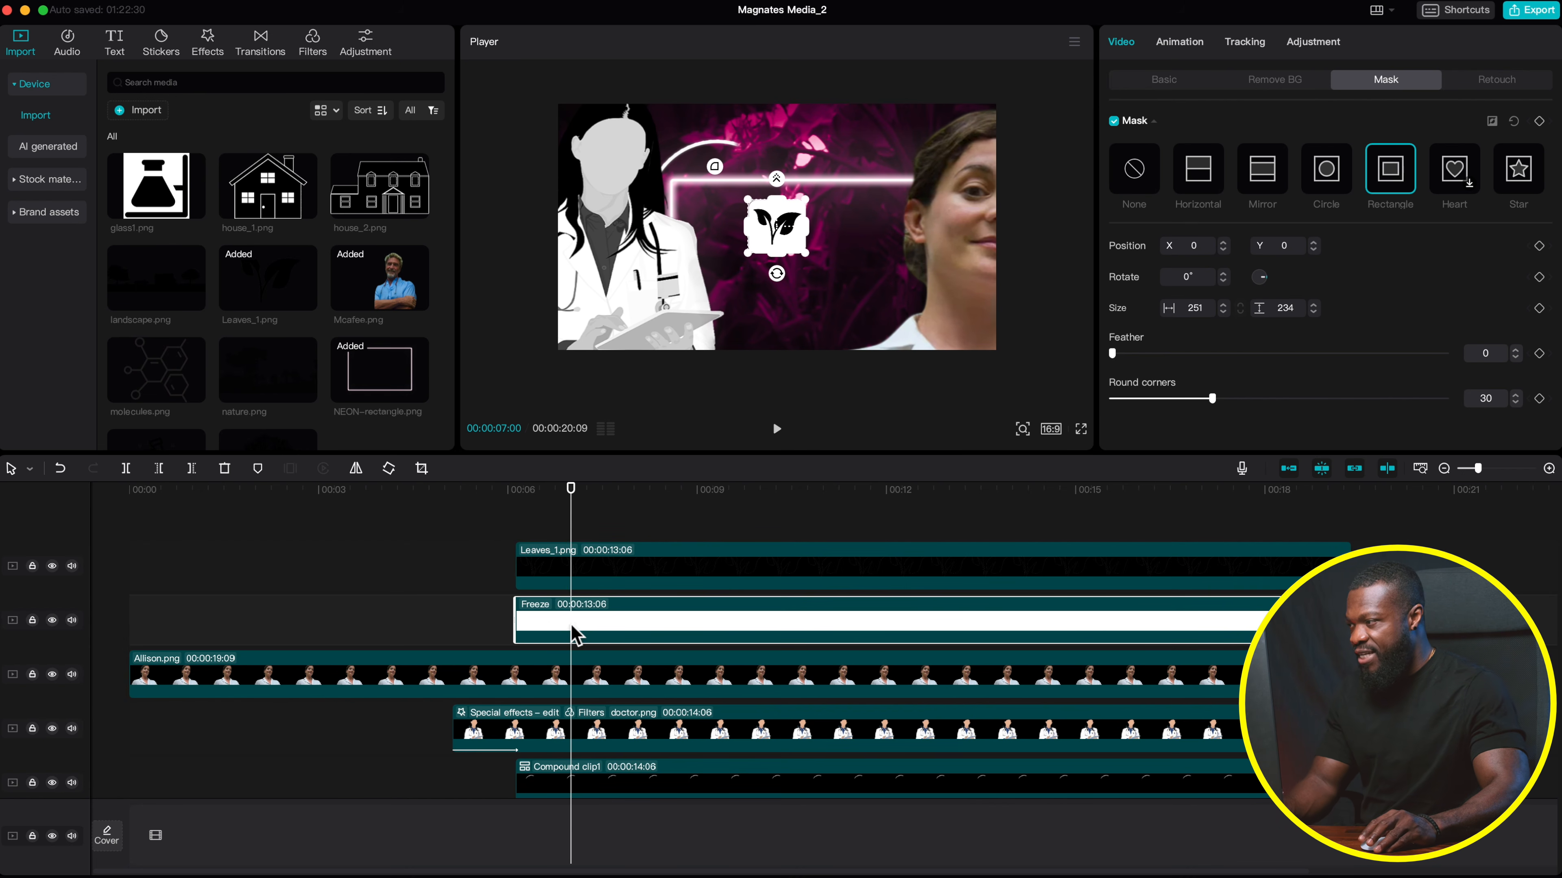
drag(574, 627, 936, 581)
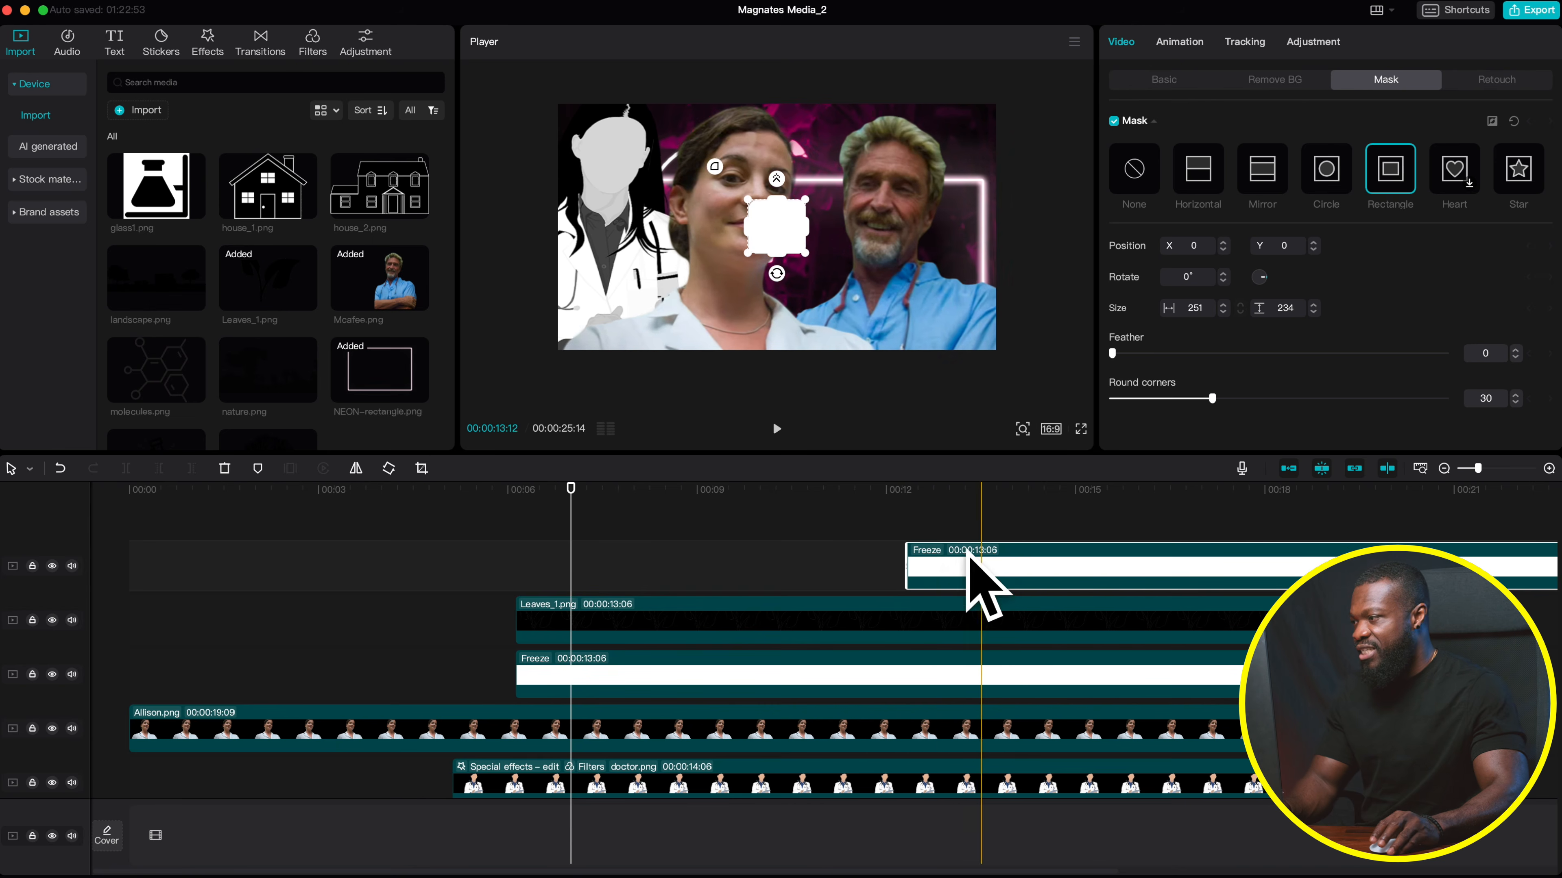
drag(559, 588, 572, 677)
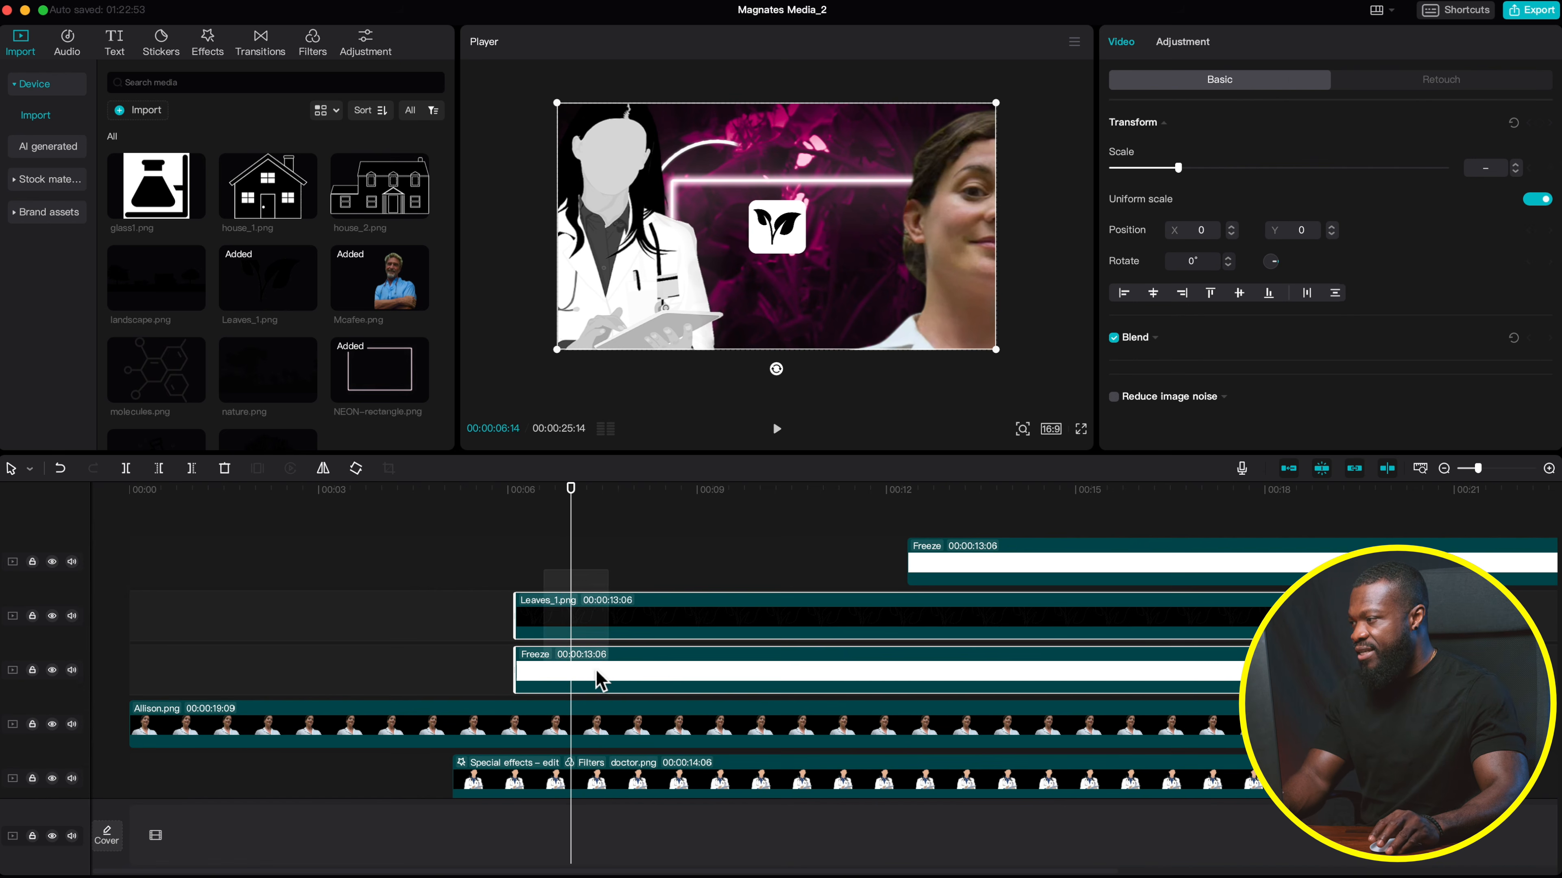
- Merge Leaves_1.png and Freeze into Compound clip2 and raise the leaf icon toward the top
key(alt+g)
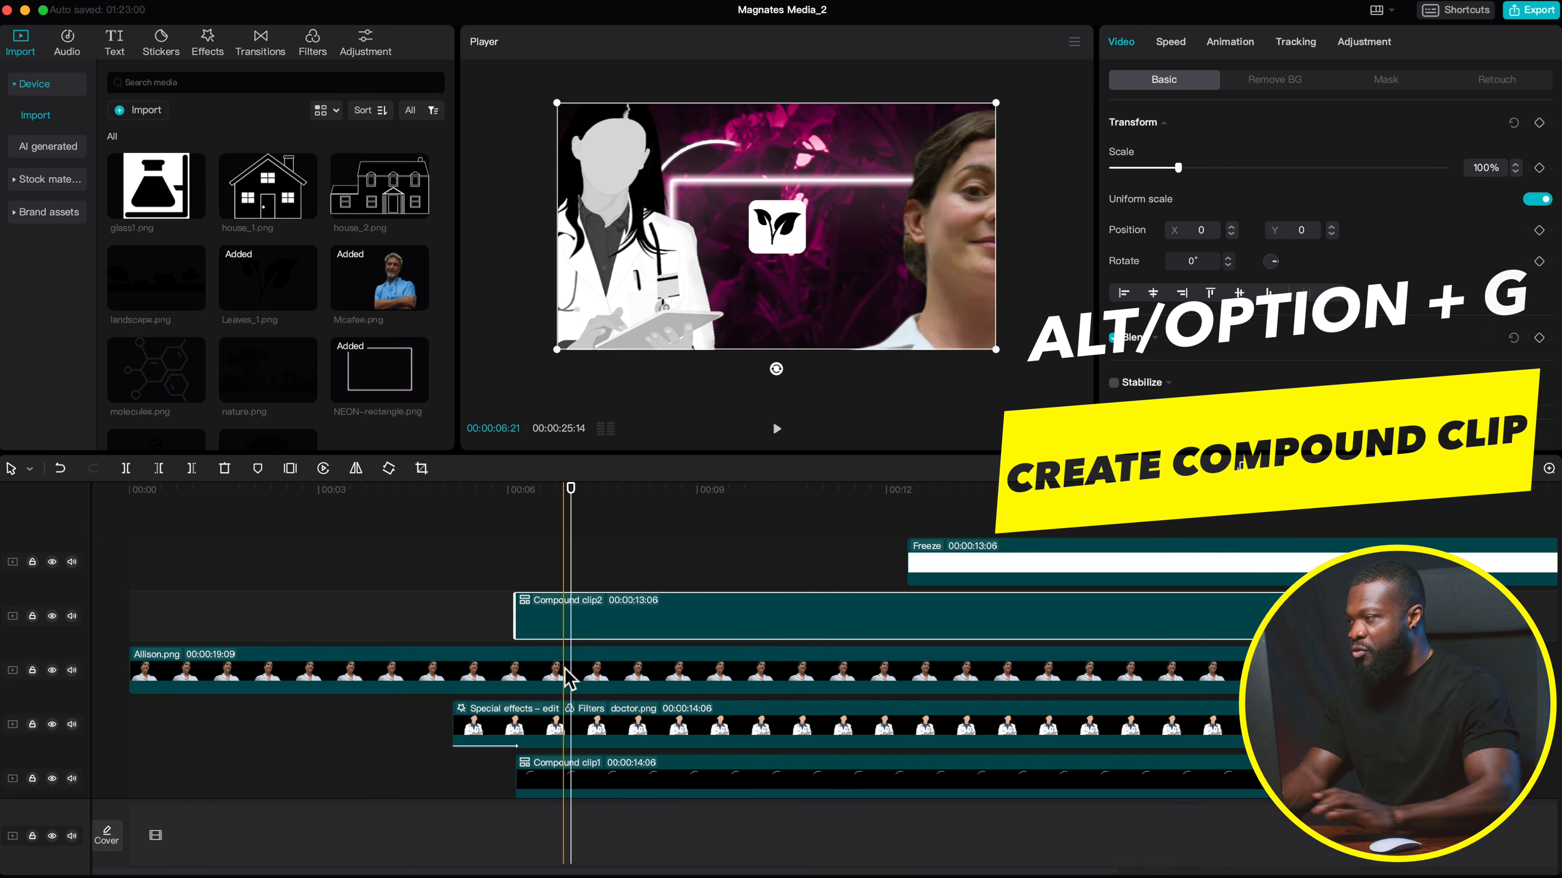
drag(778, 244, 769, 171)
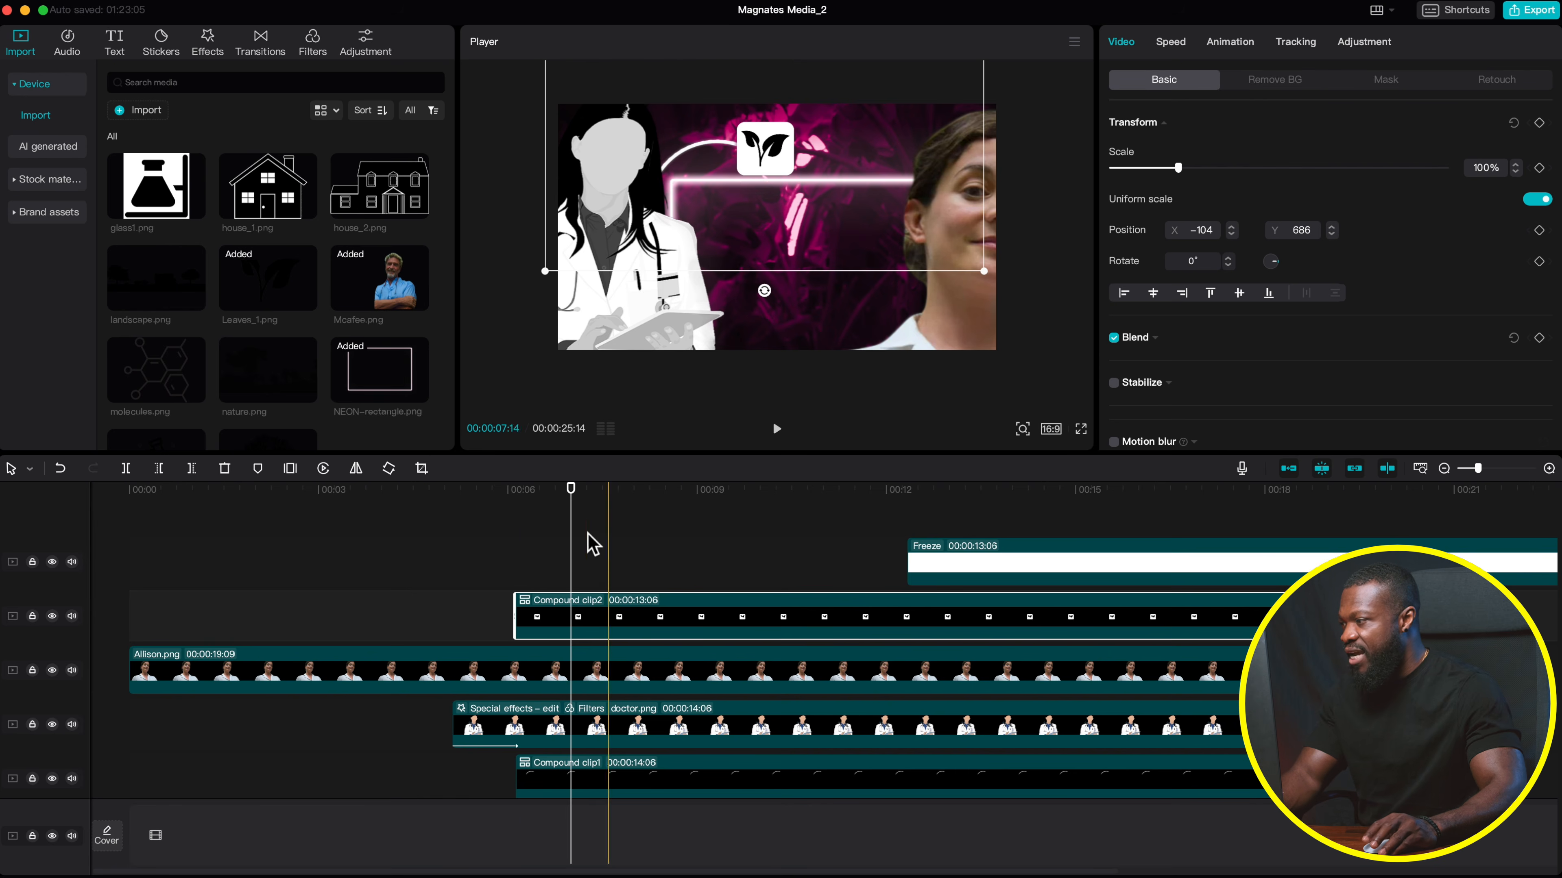
scroll(532, 547, down, 2)
- Move Compound clip2 onto the track below the doctor clip
click(539, 750)
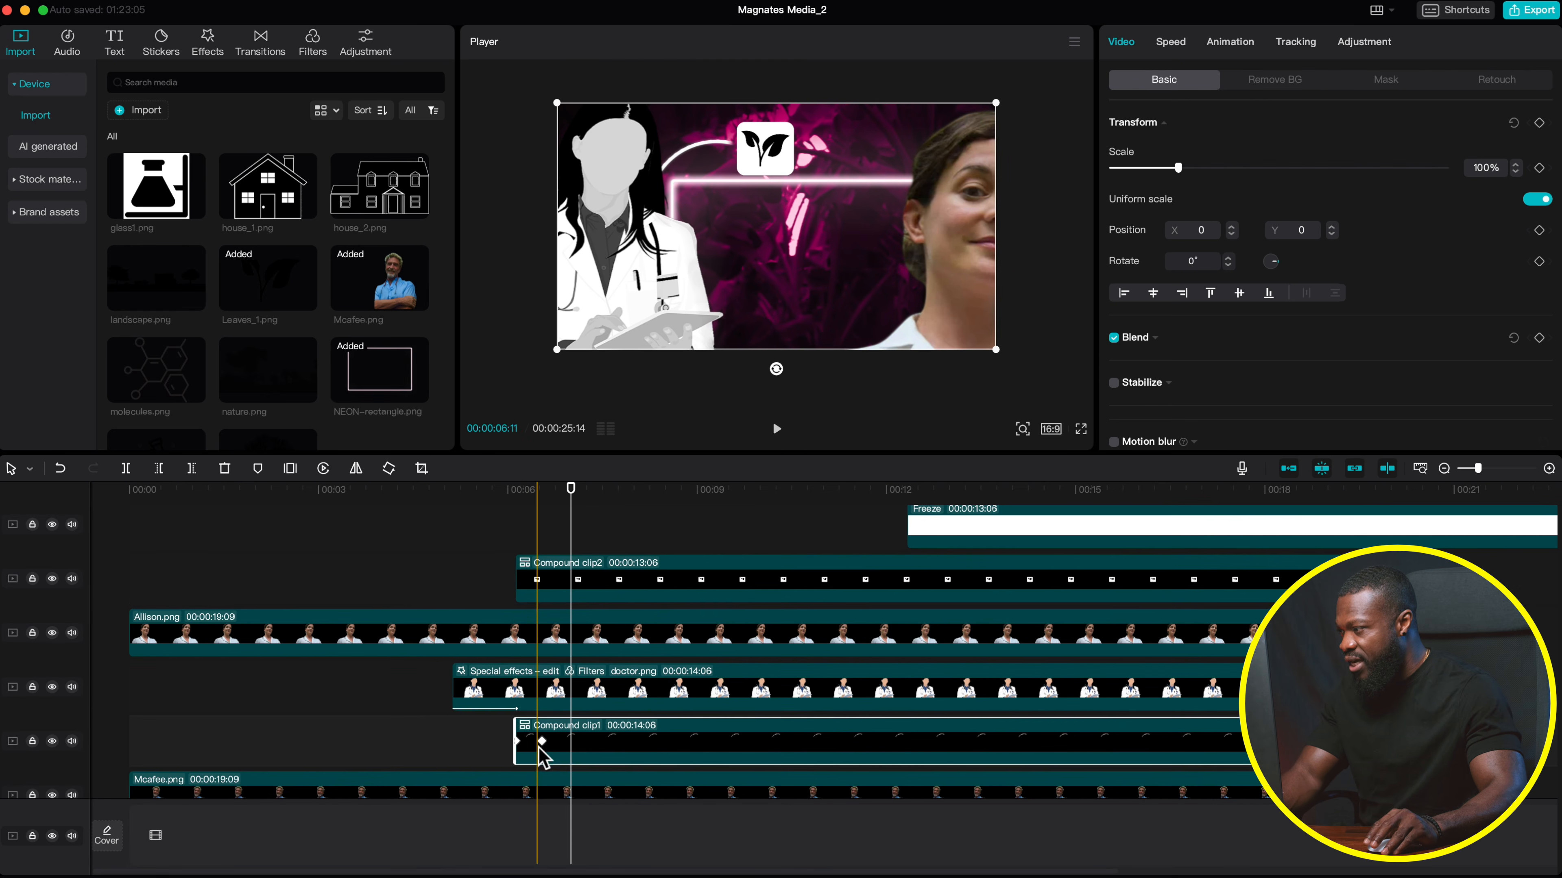
click(541, 490)
drag(561, 590, 583, 715)
drag(591, 631, 591, 710)
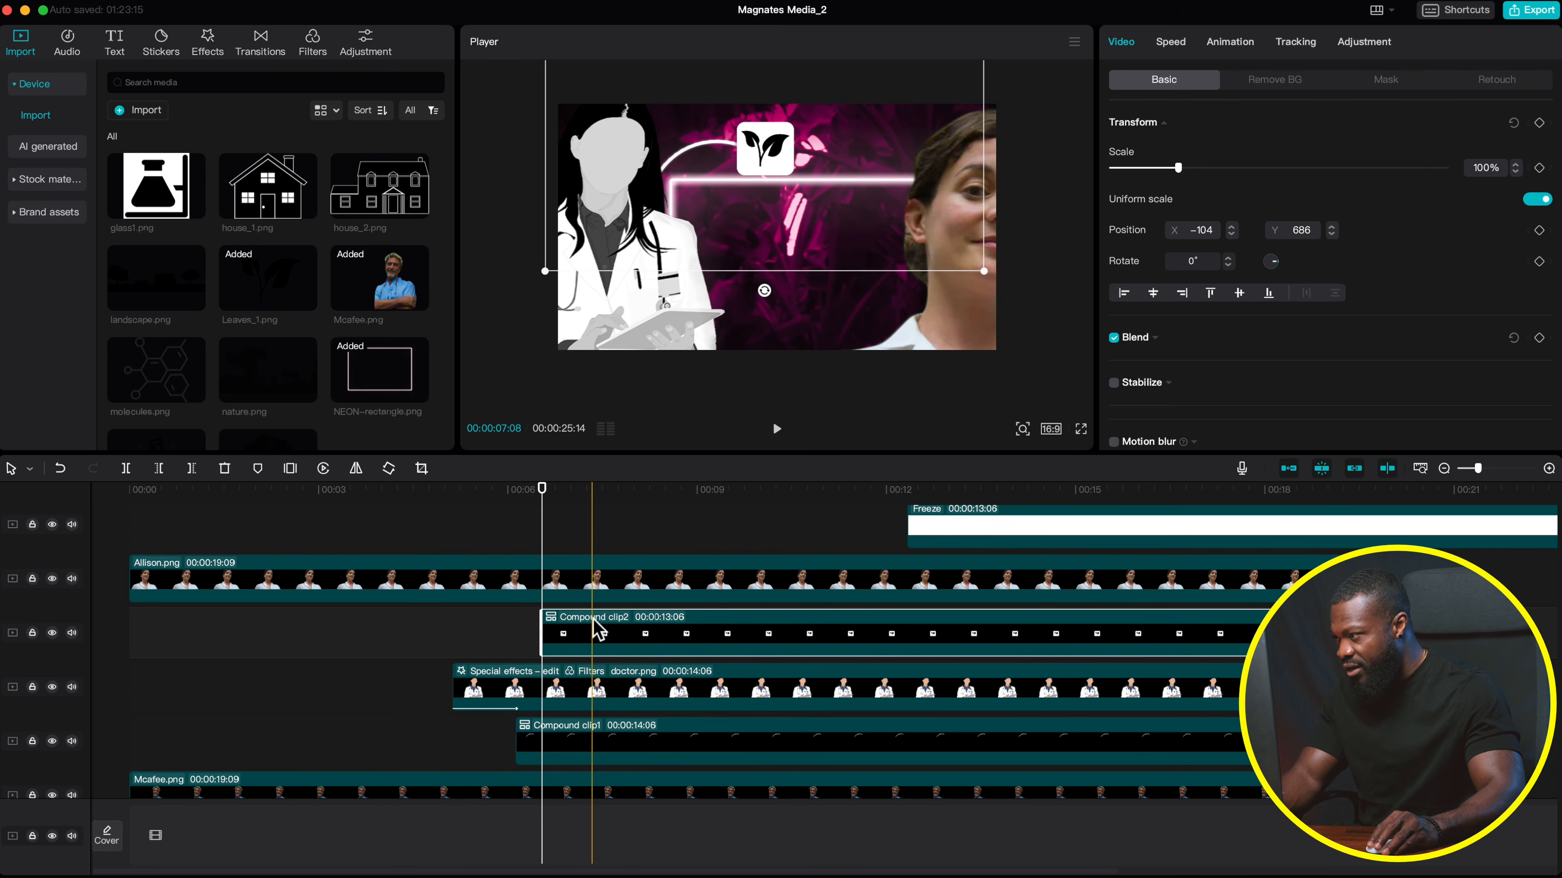
drag(595, 627, 589, 685)
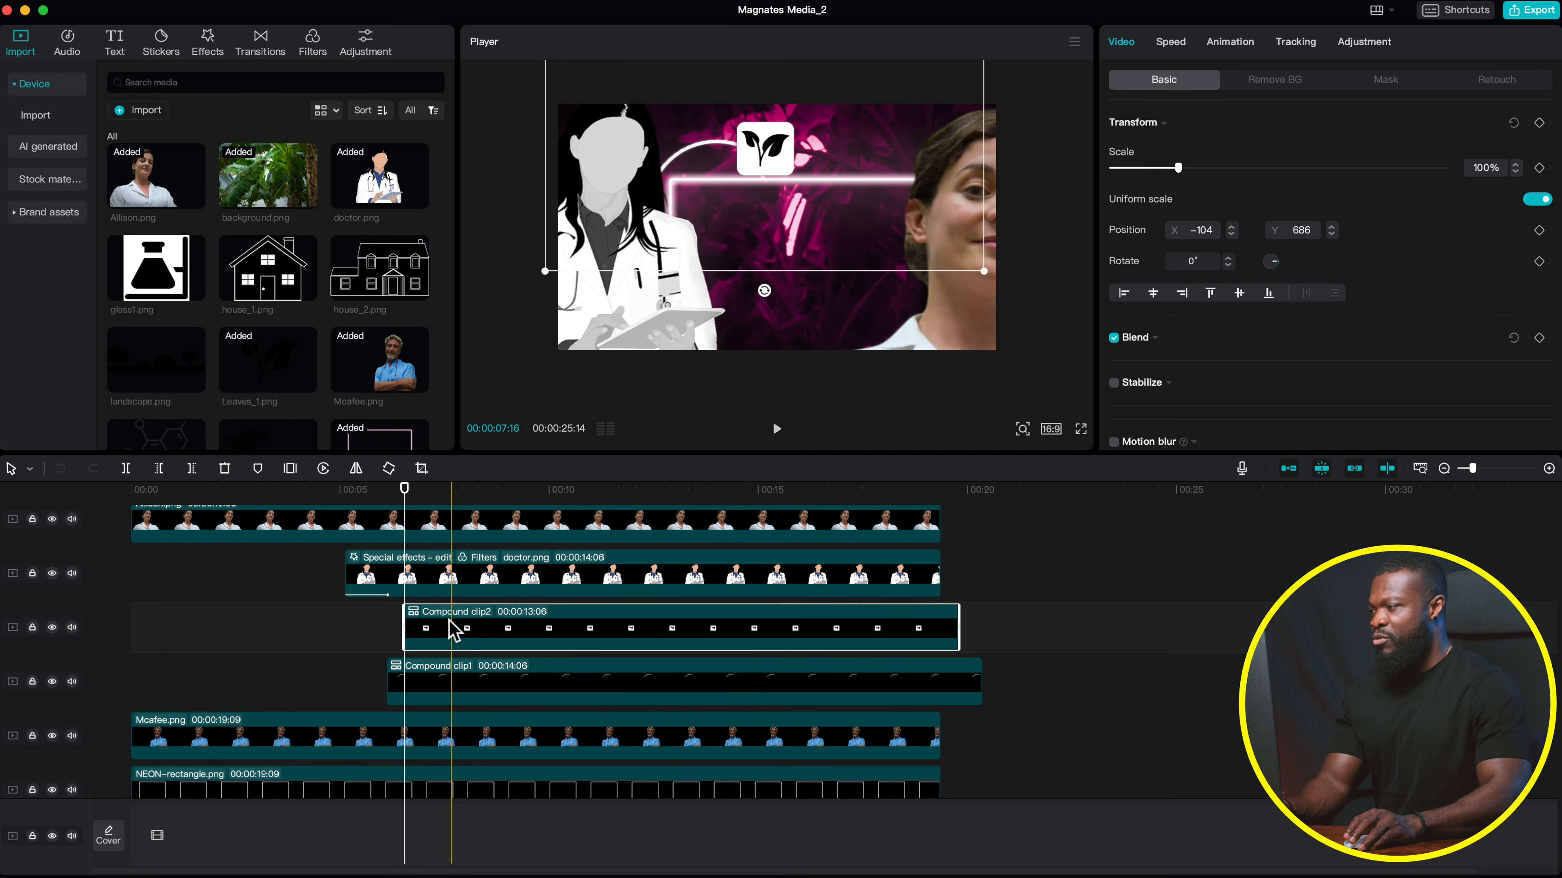
- Replace Compound clip2 with its freeze frame, stretched to 00:00:13:17
right_click(418, 631)
mouse_move(492, 562)
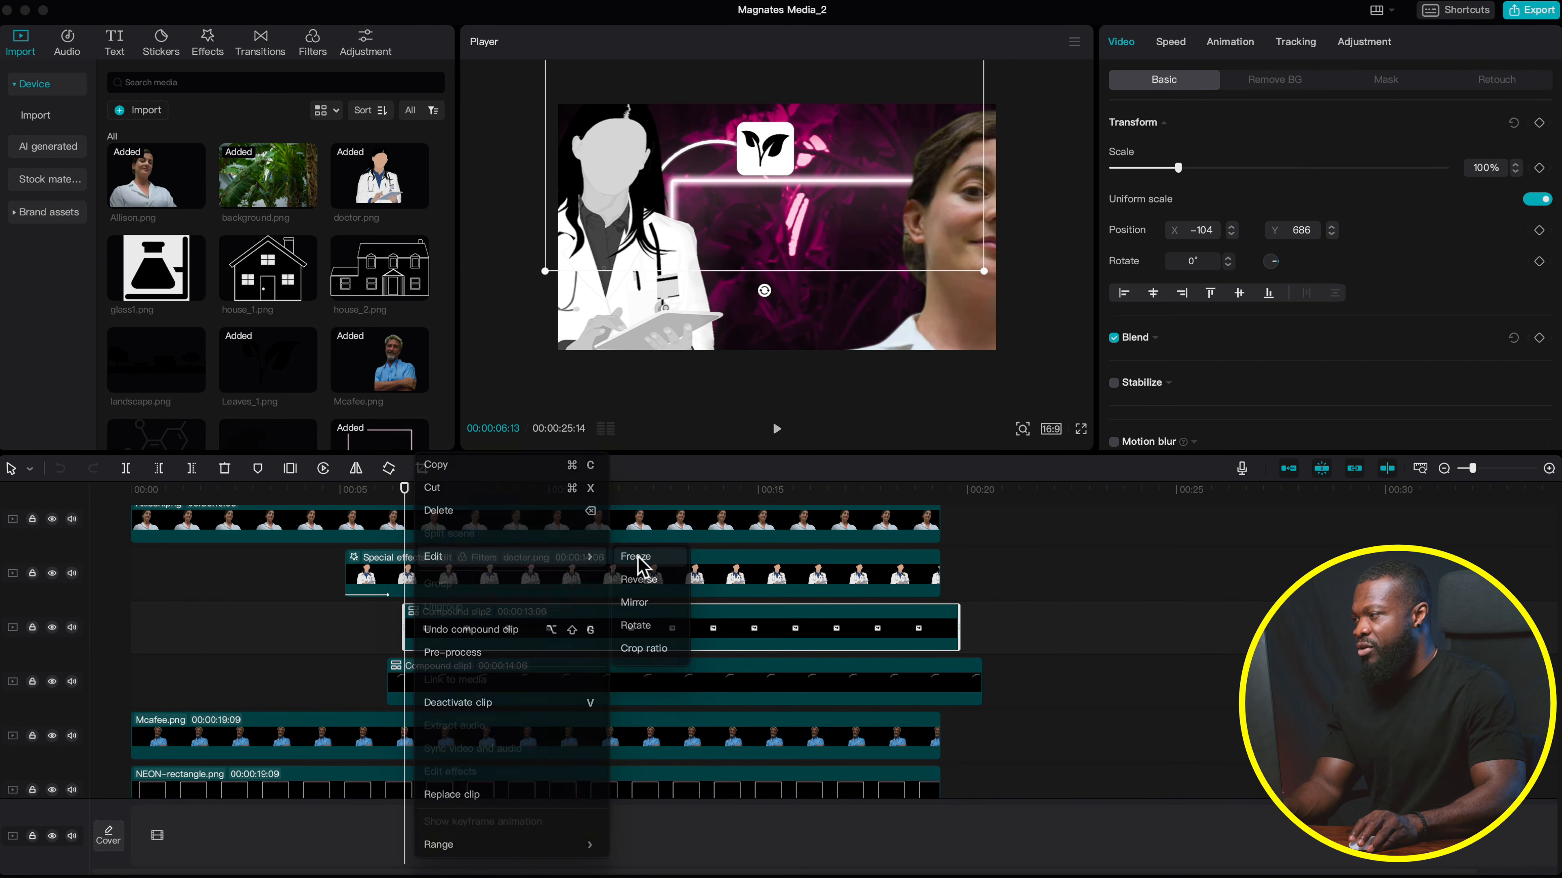
click(637, 557)
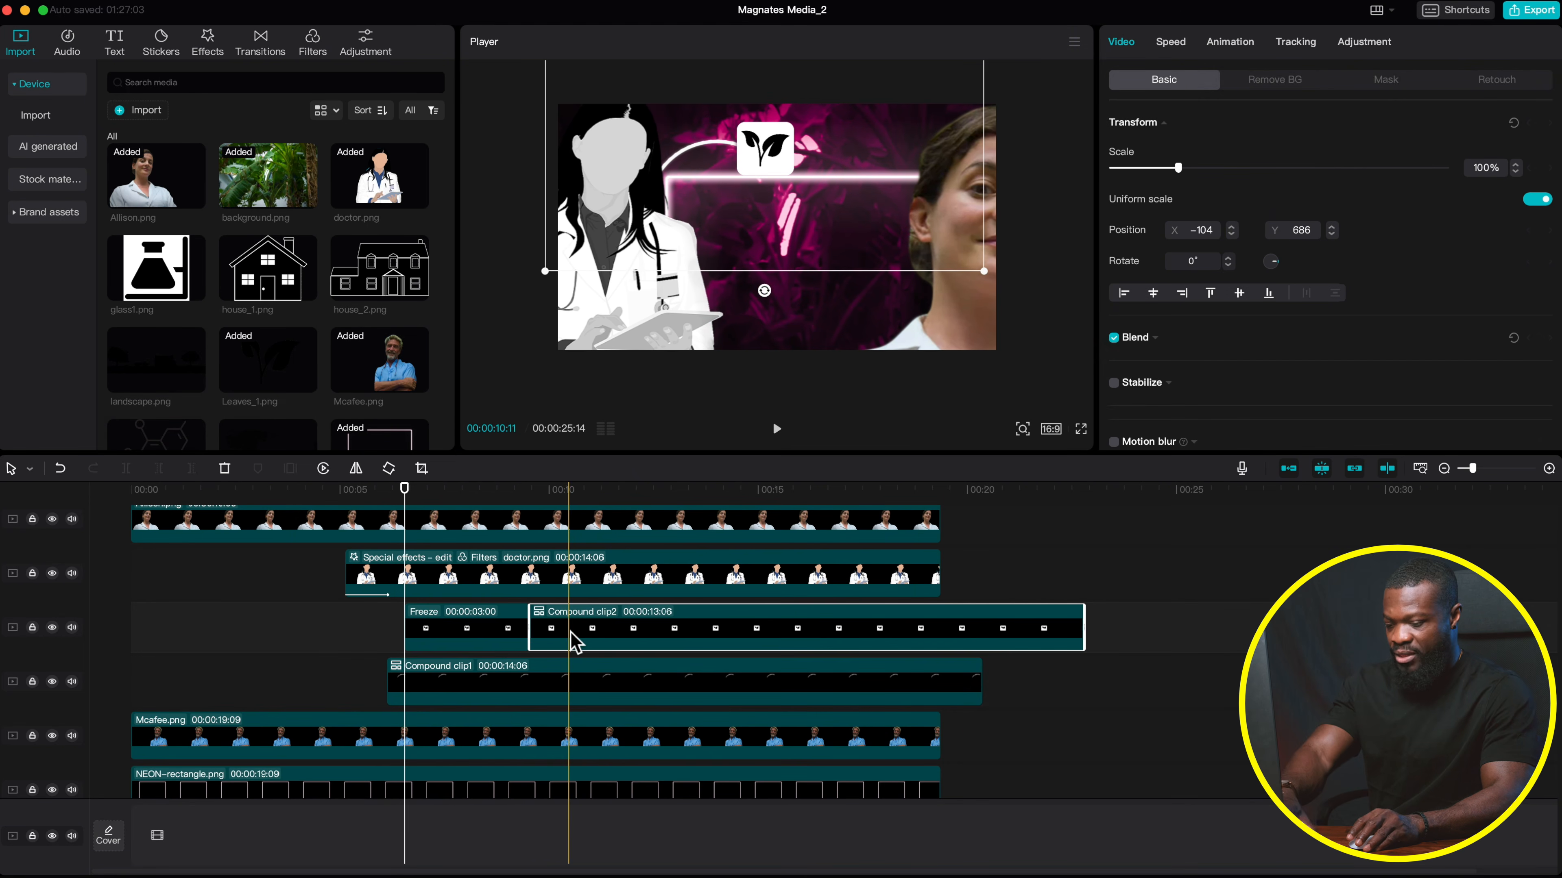
key(Delete)
drag(527, 627, 967, 634)
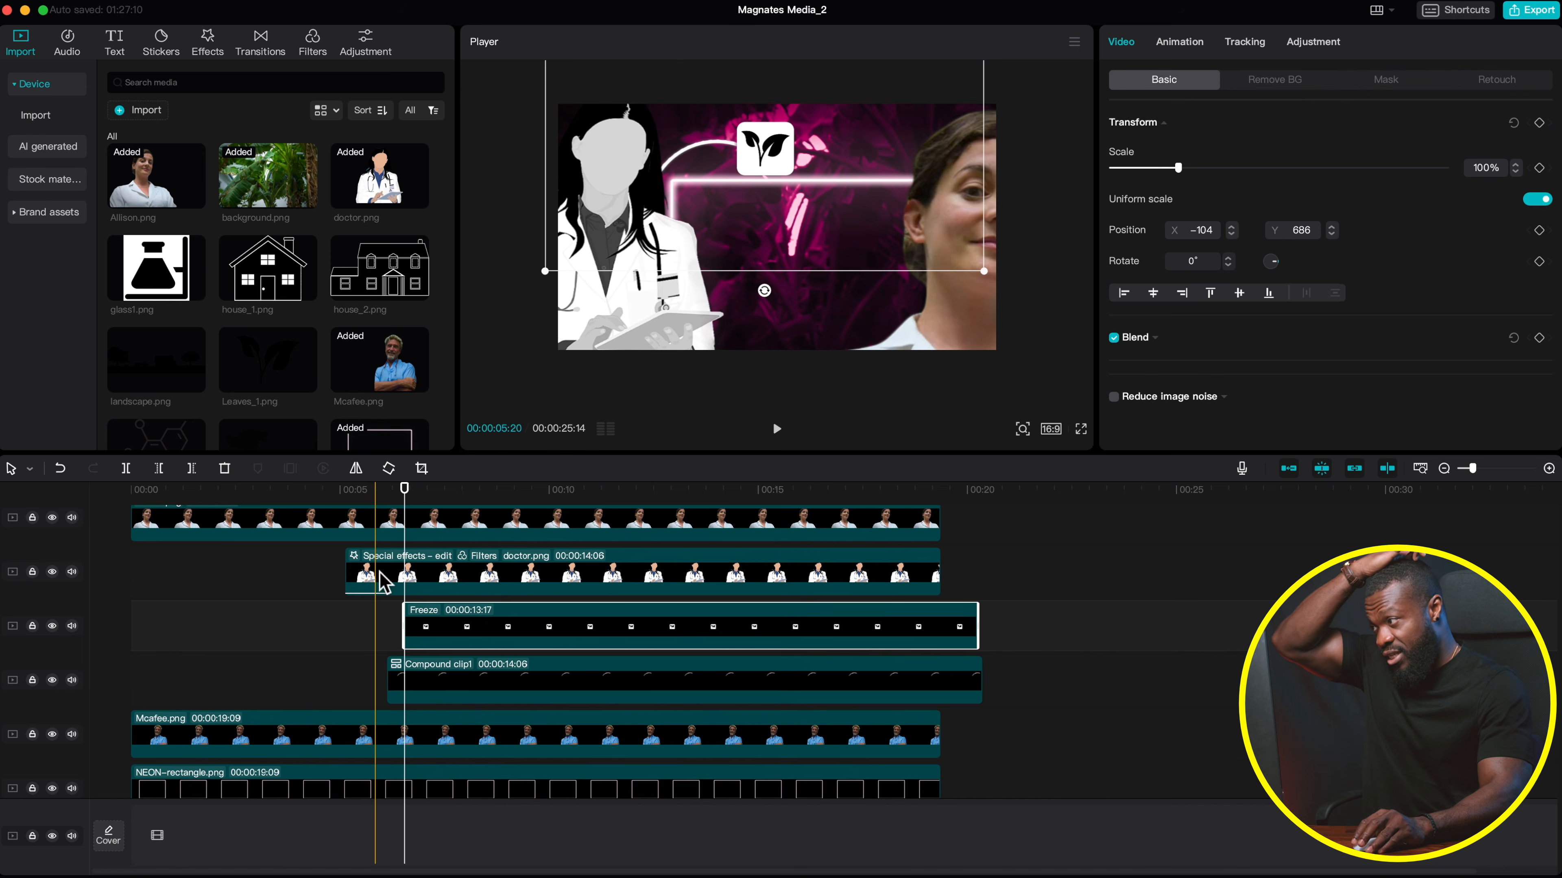
click(1175, 43)
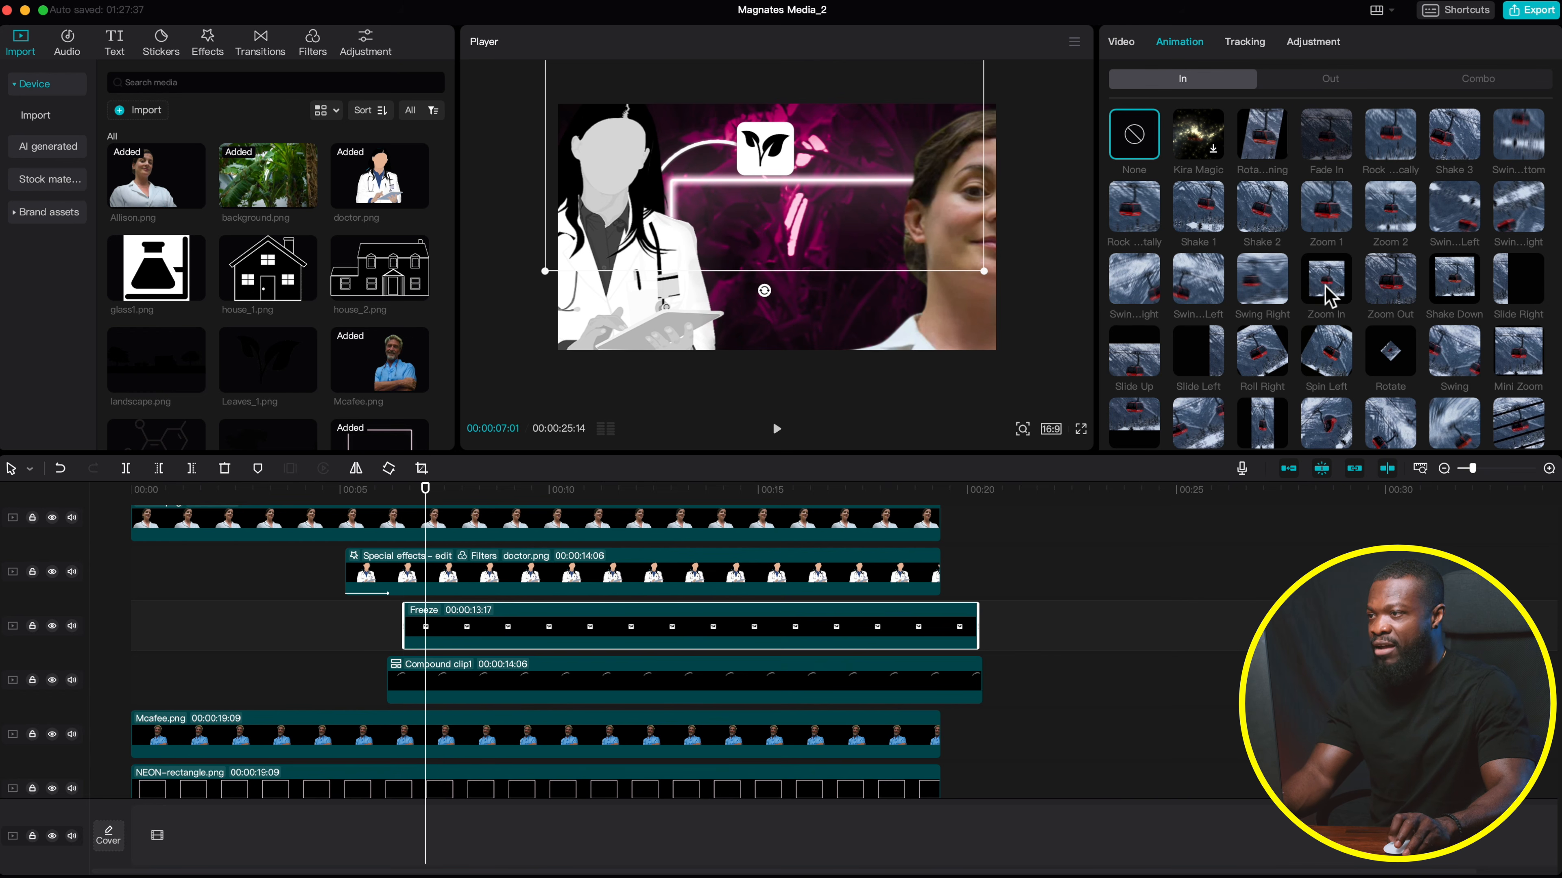
- Apply the Flip In animation with a 0.5s duration to the leaf badge
scroll(1322, 308, down, 3)
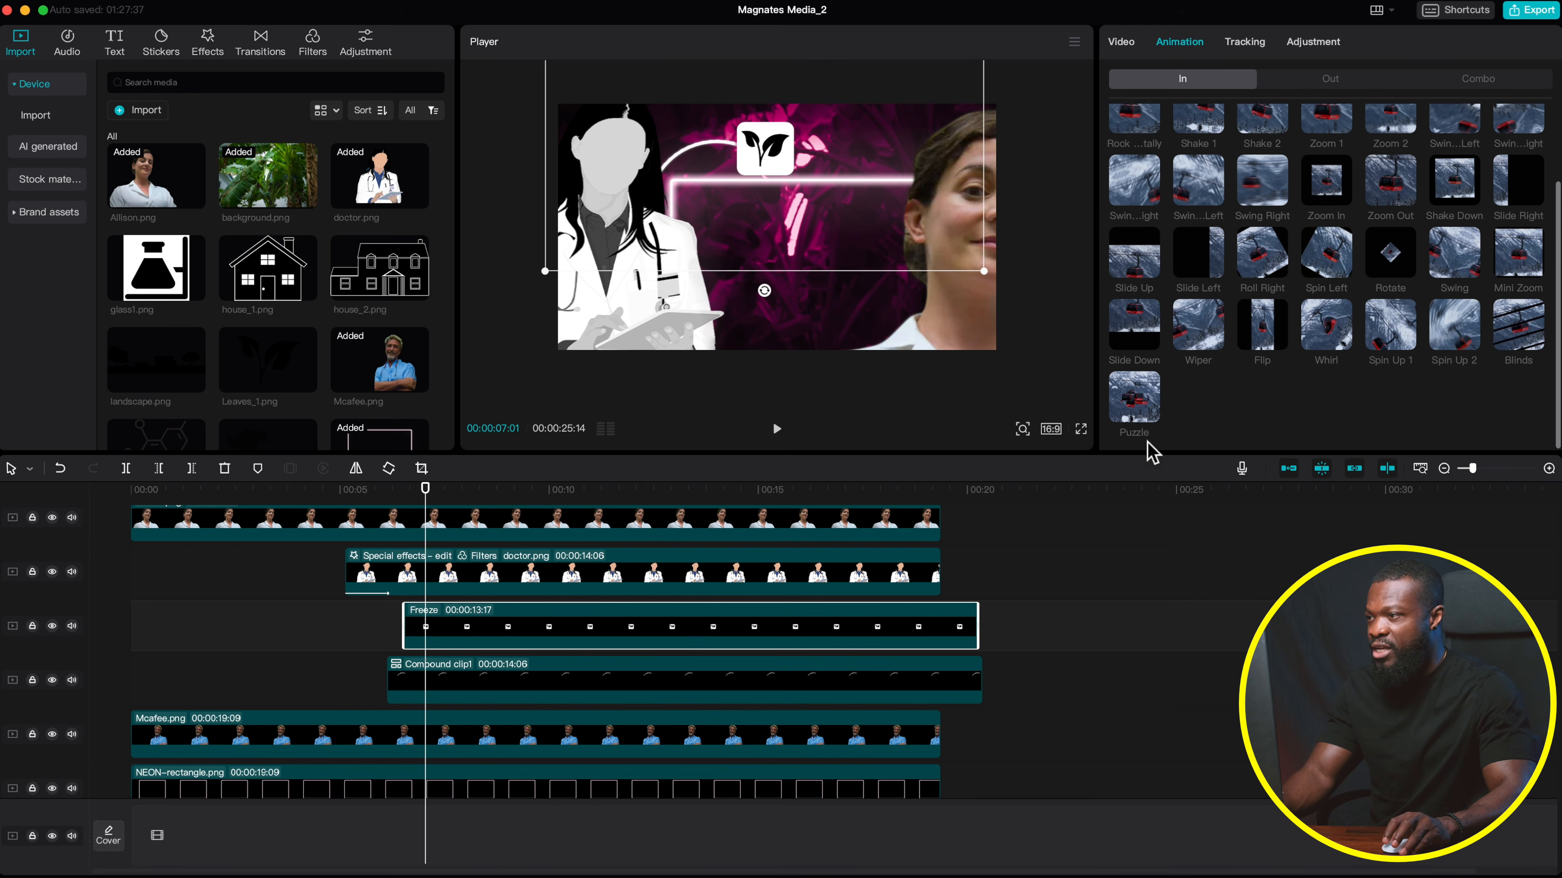
click(1261, 337)
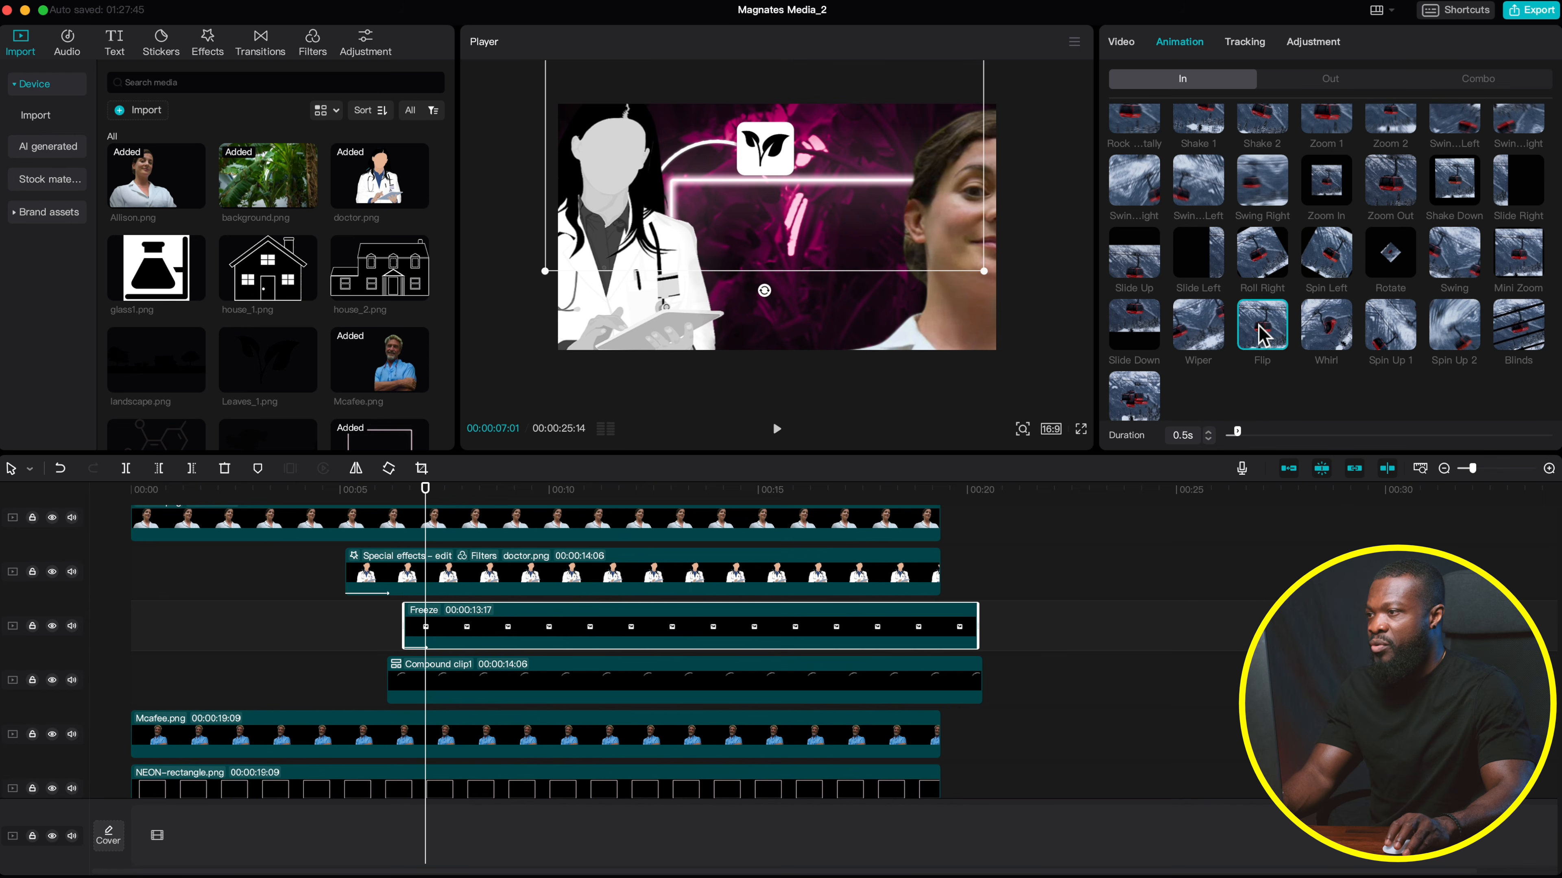
scroll(1259, 327, up, 1)
scroll(1258, 346, down, 1)
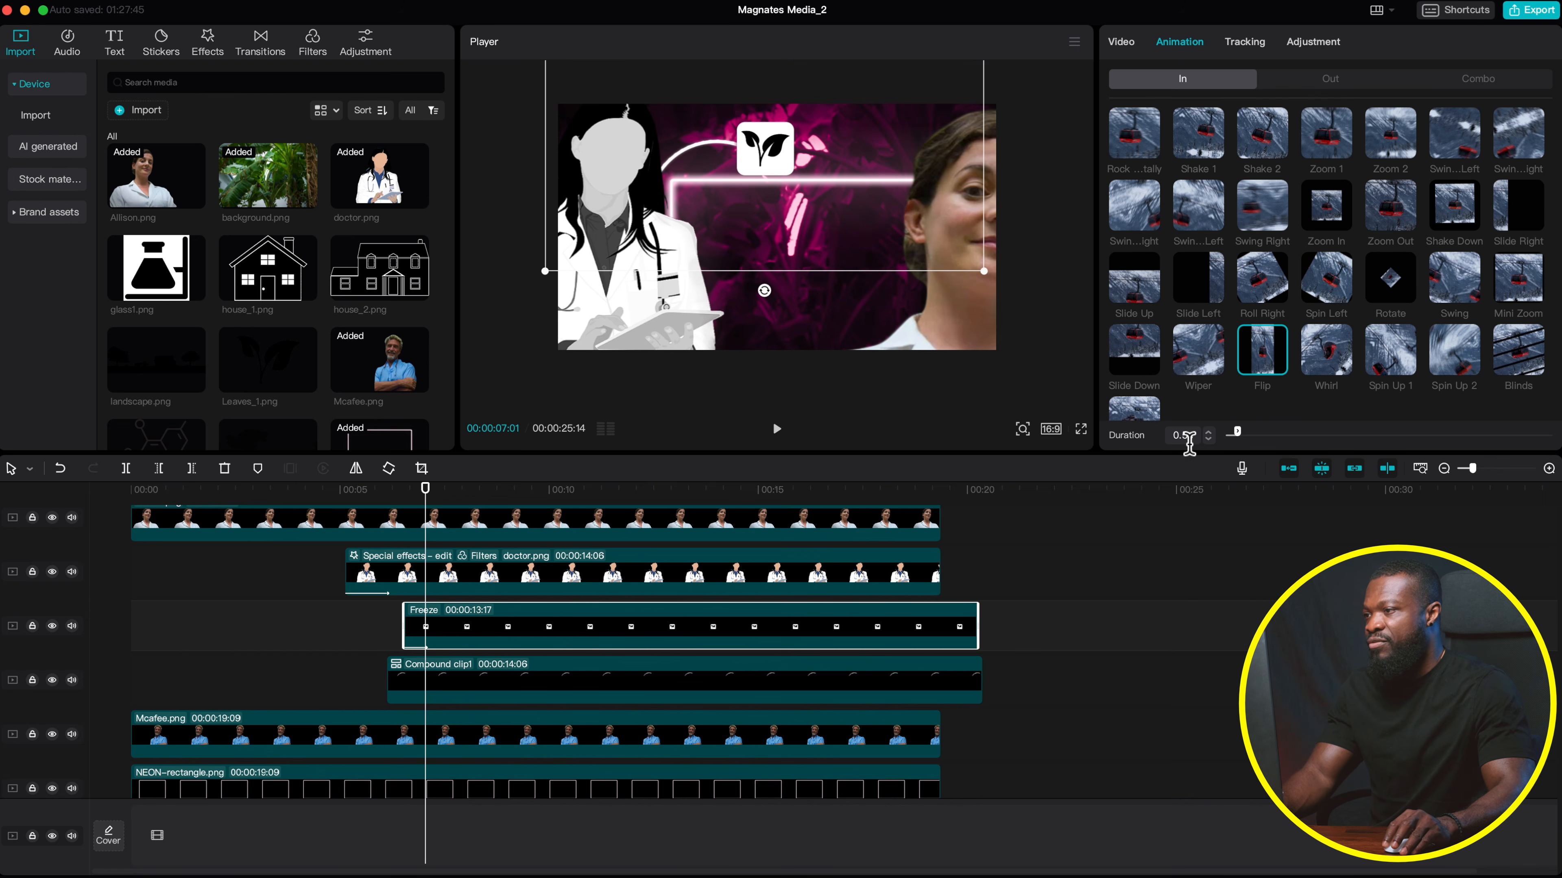
- Rewind to before the animation and play back the Flip entrance
click(384, 490)
key(space)
key(space)
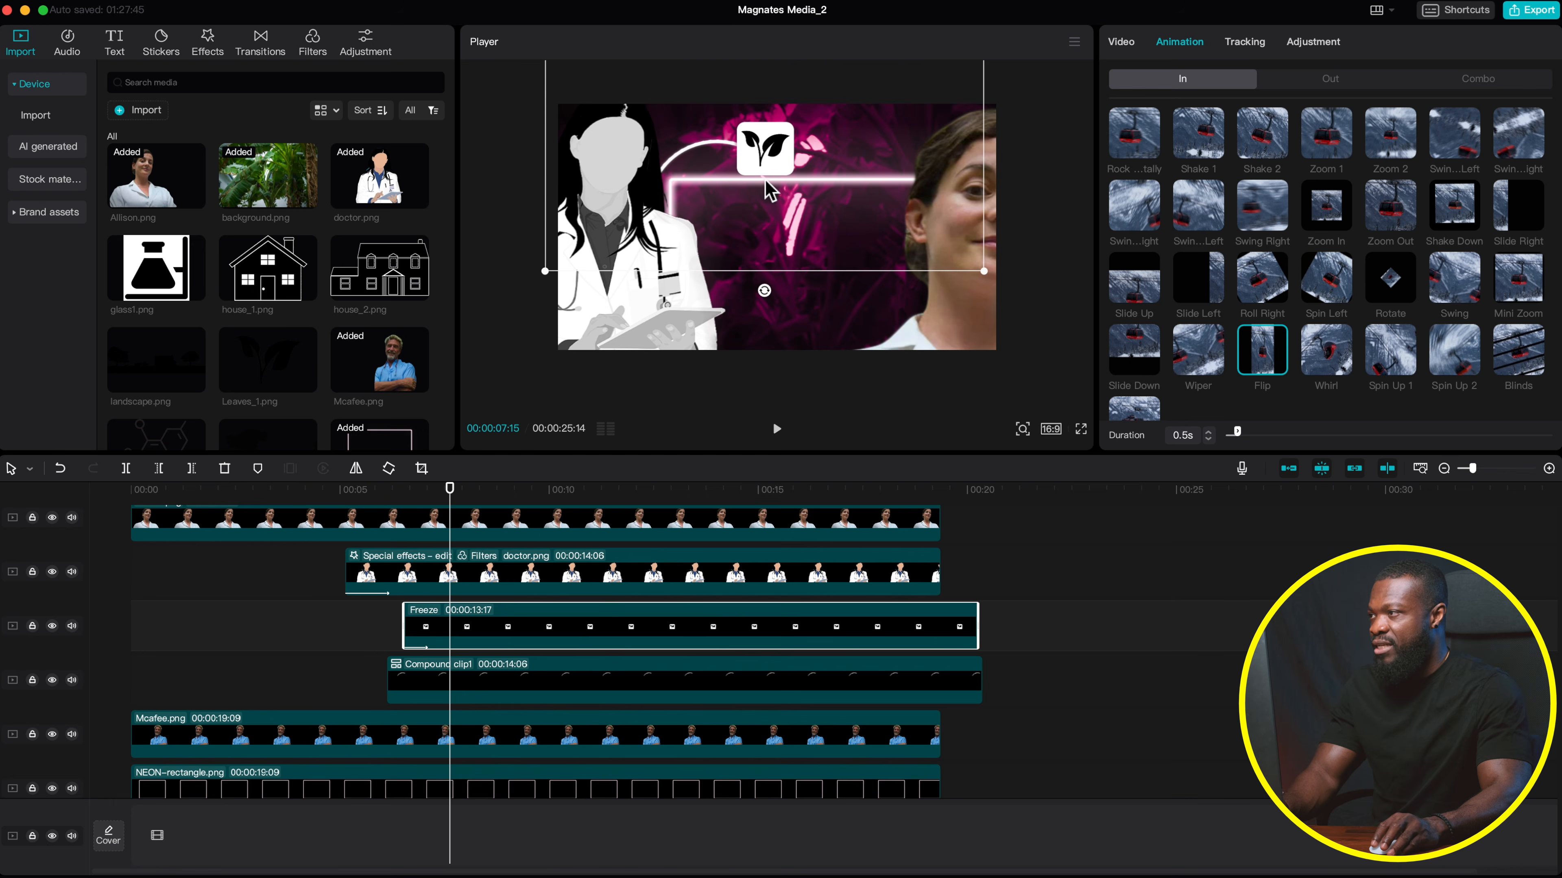
scroll(436, 738, up, 1)
click(436, 743)
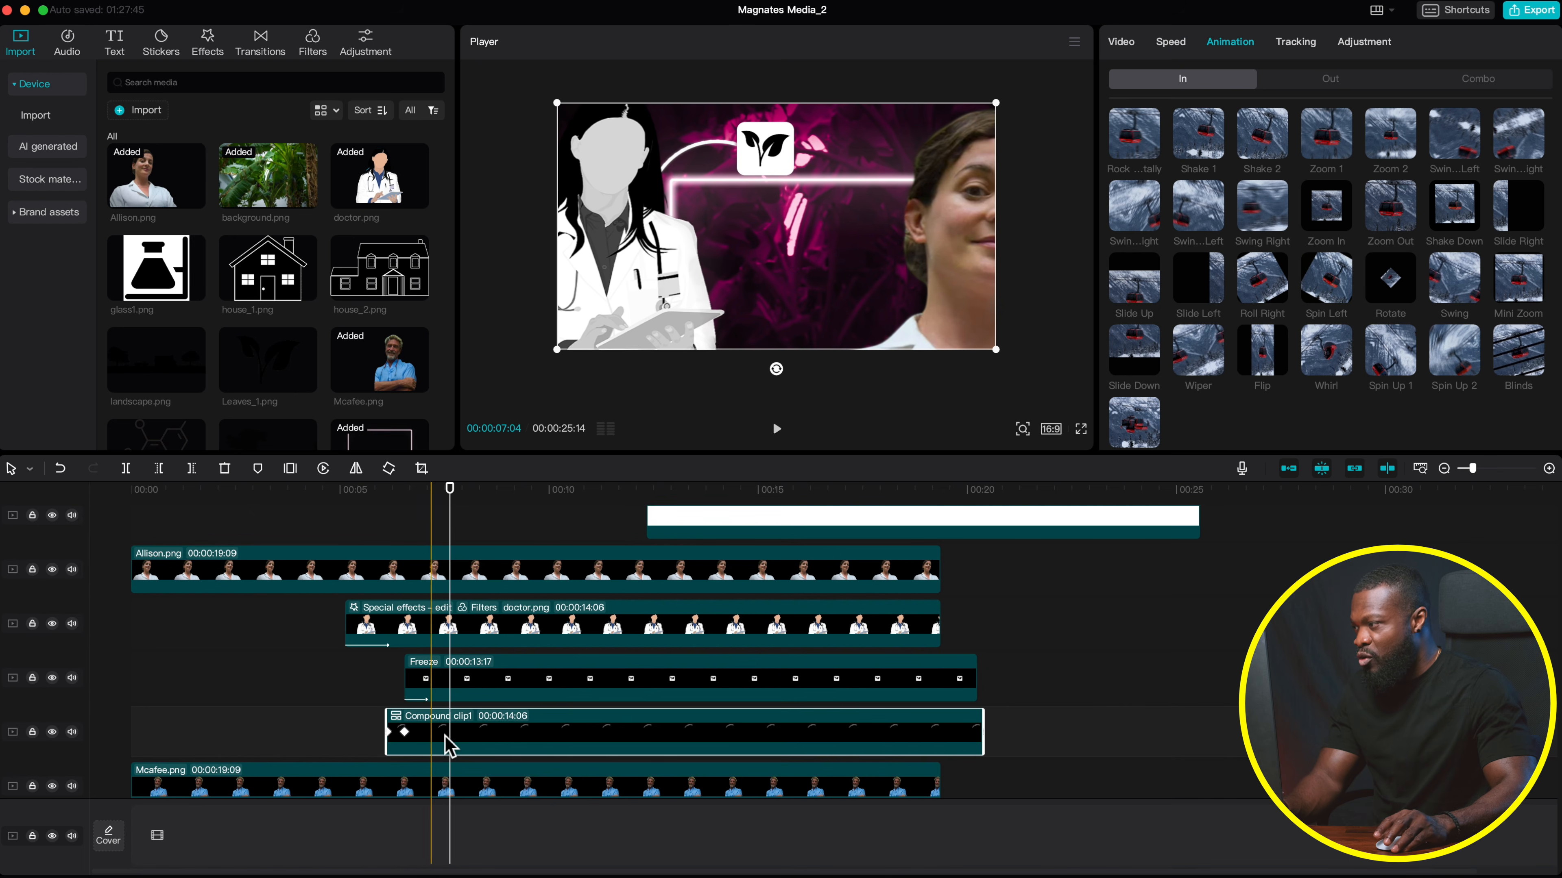
- Duplicate Compound clip1 onto a new track and start the copy near 7 seconds
drag(452, 747, 453, 769)
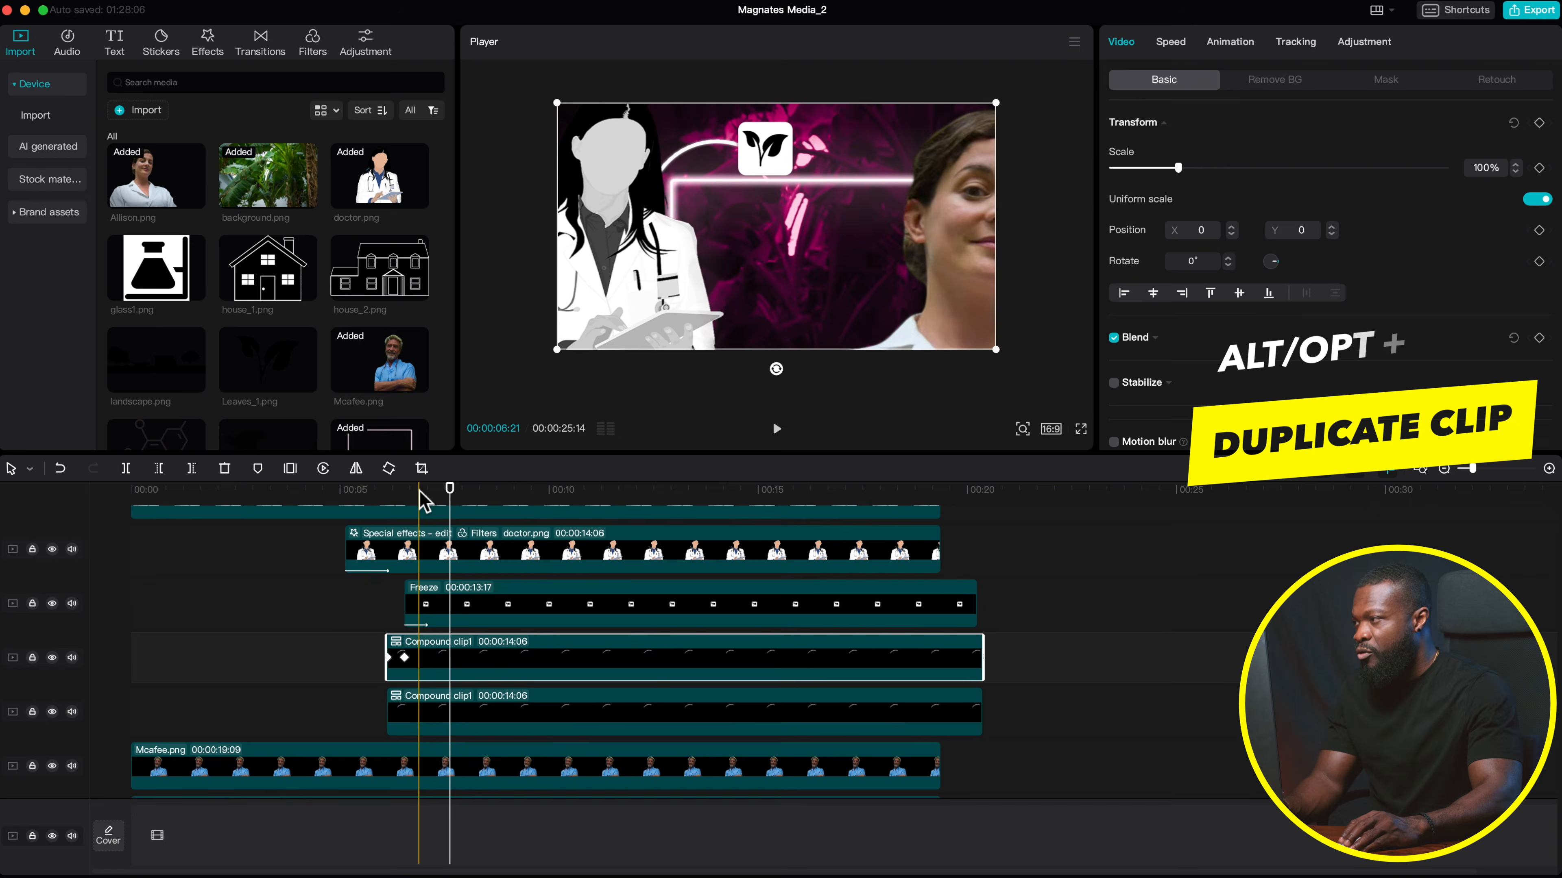
click(441, 489)
click(445, 490)
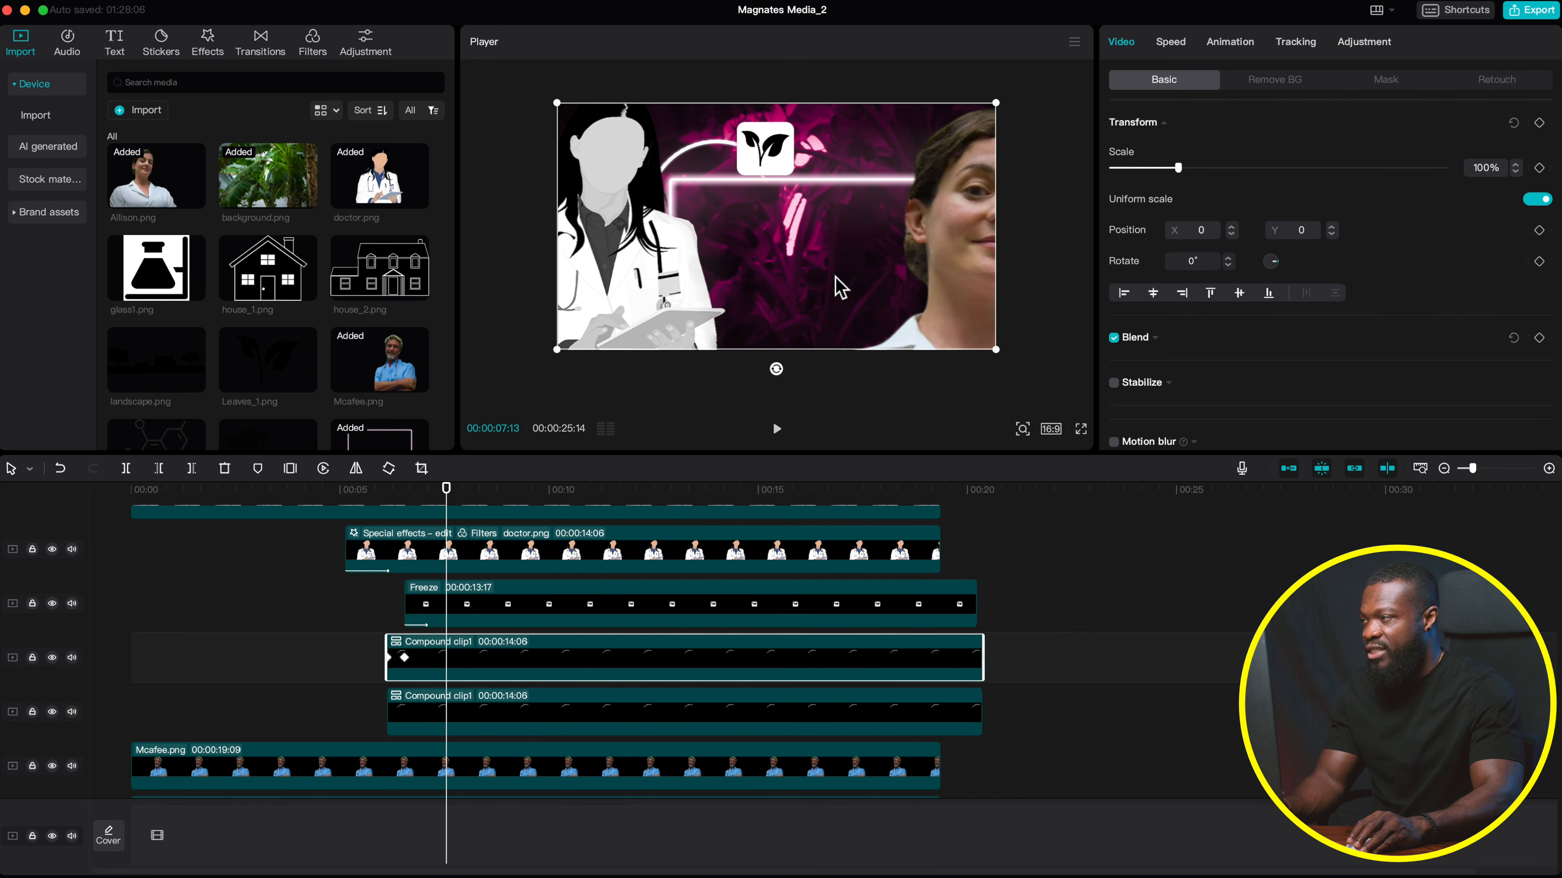
drag(487, 673, 539, 666)
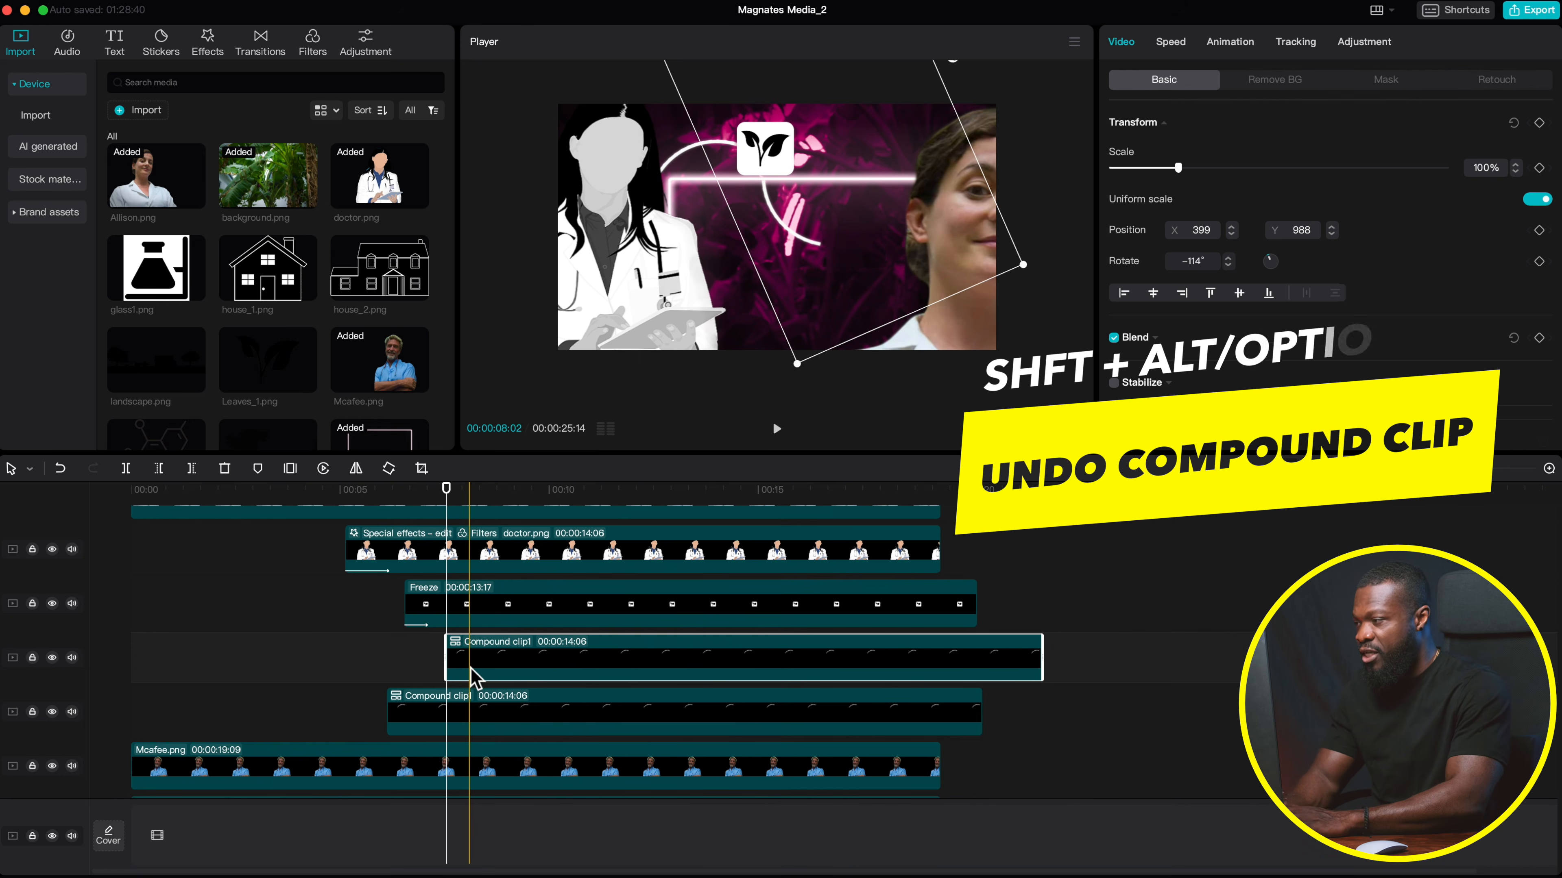
- Ungroup the copy, reposition the dashed text, curve it to 139°, and regroup as Compound clip3
key(shift+alt+g)
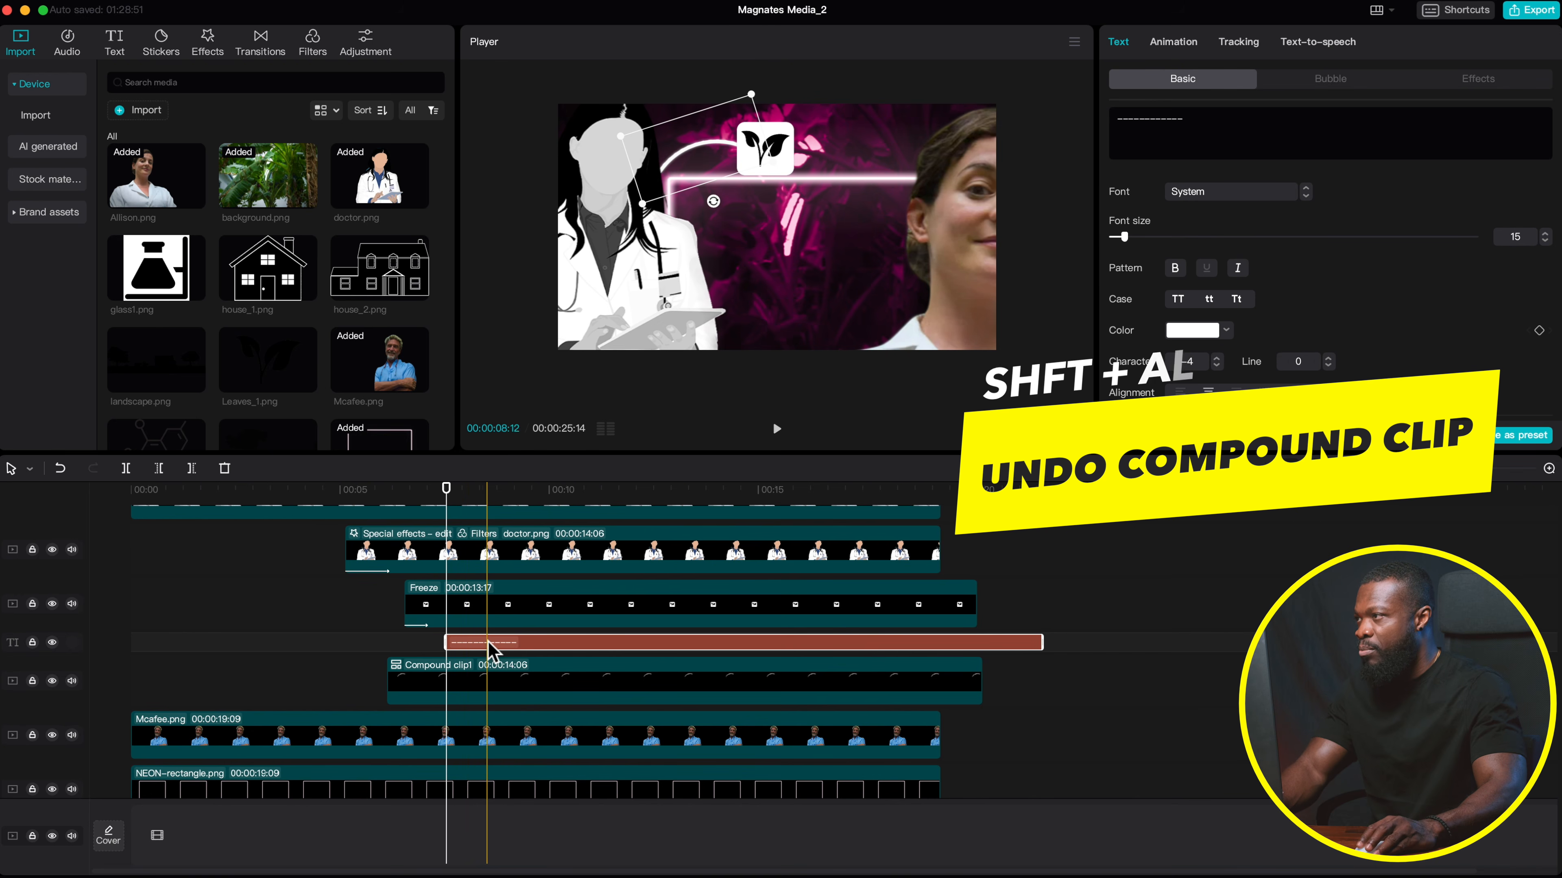
drag(645, 179, 870, 147)
drag(772, 252, 786, 259)
scroll(1306, 313, down, 5)
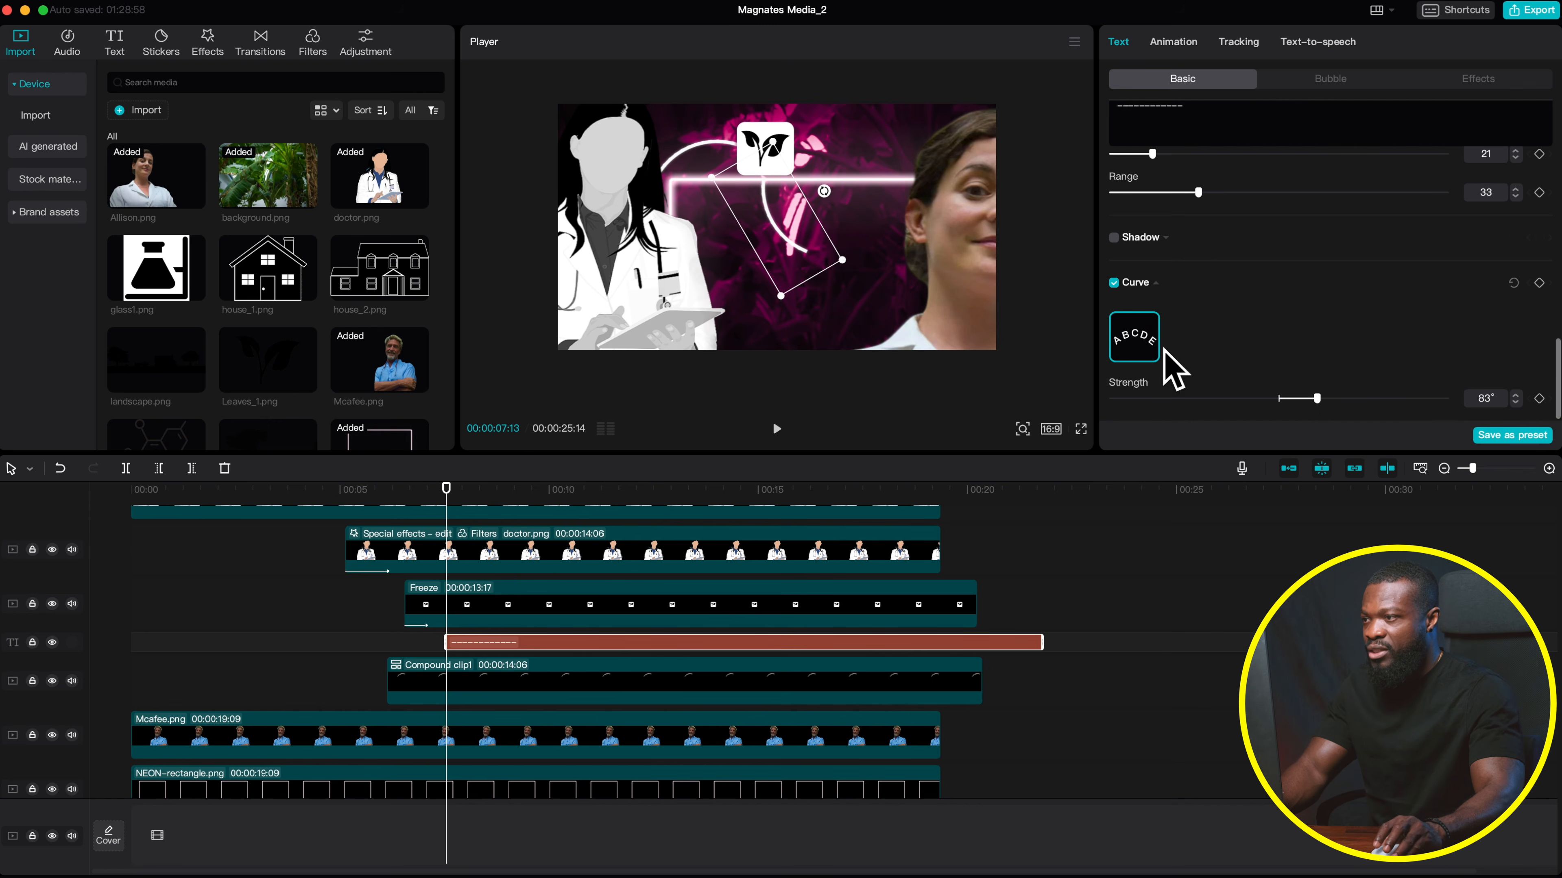
mouse_move(1322, 403)
mouse_down()
mouse_move(1355, 406)
mouse_move(1342, 400)
mouse_up()
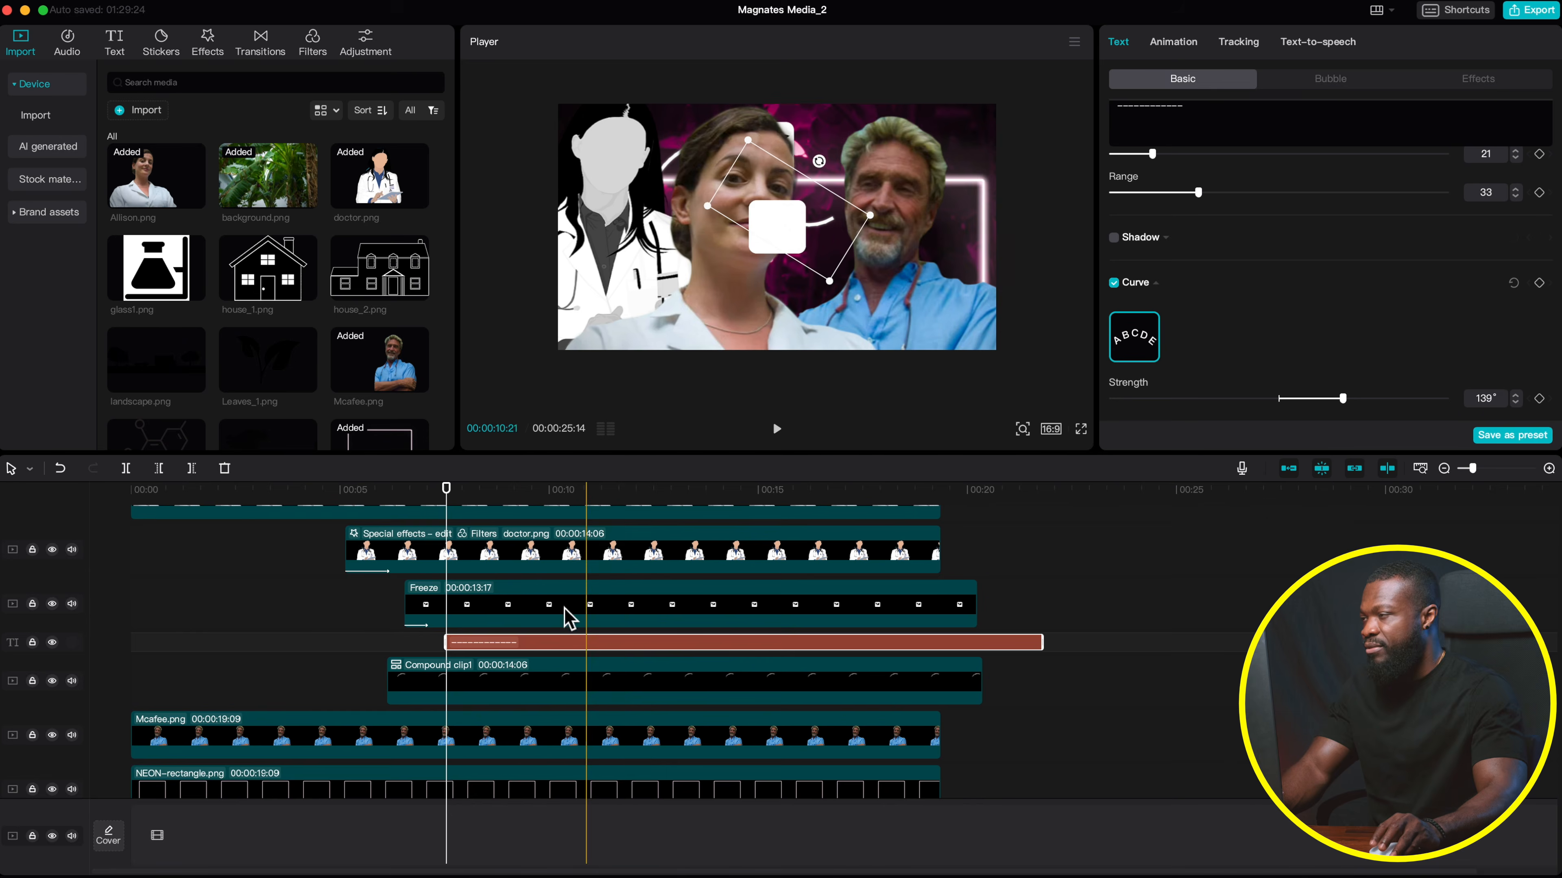
right_click(521, 640)
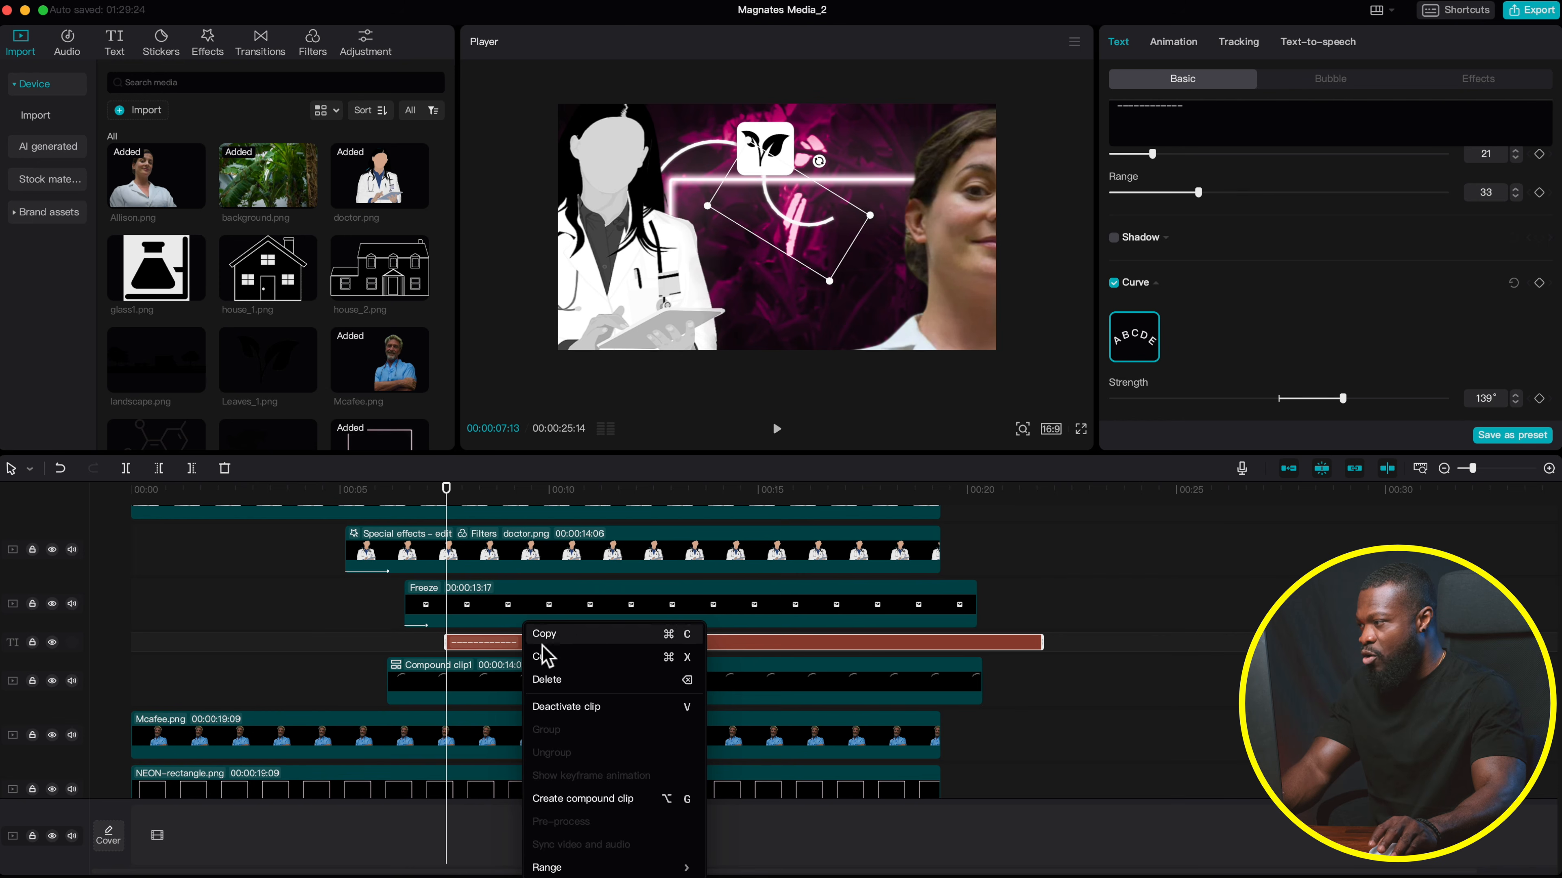
click(581, 800)
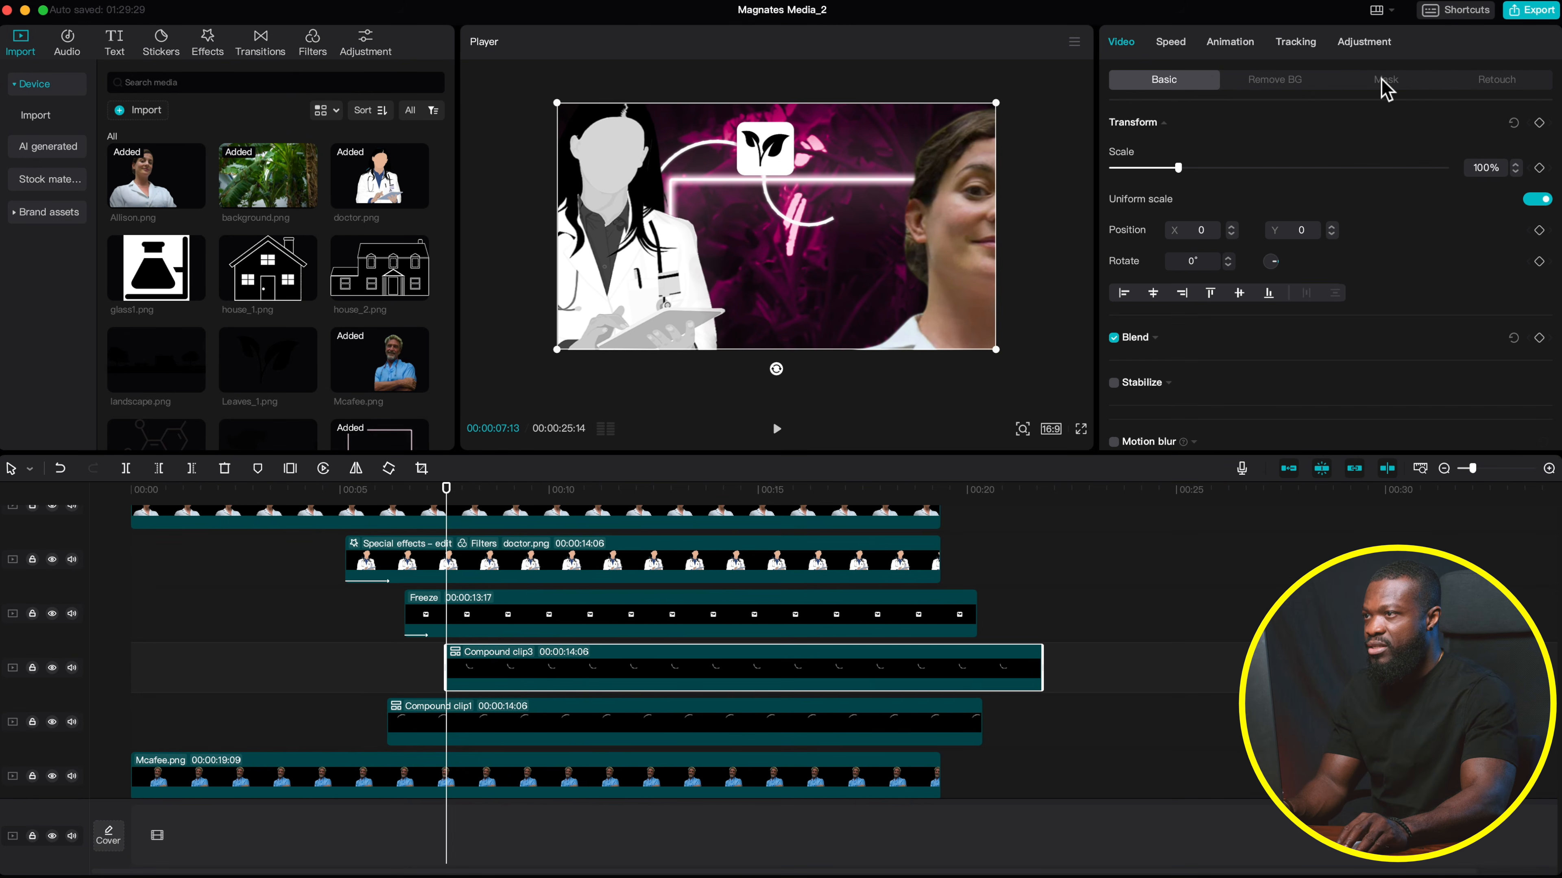
- Keyframe a Horizontal mask on Compound clip3, angling and moving the first keyframe with feather 3
click(1385, 81)
click(1198, 173)
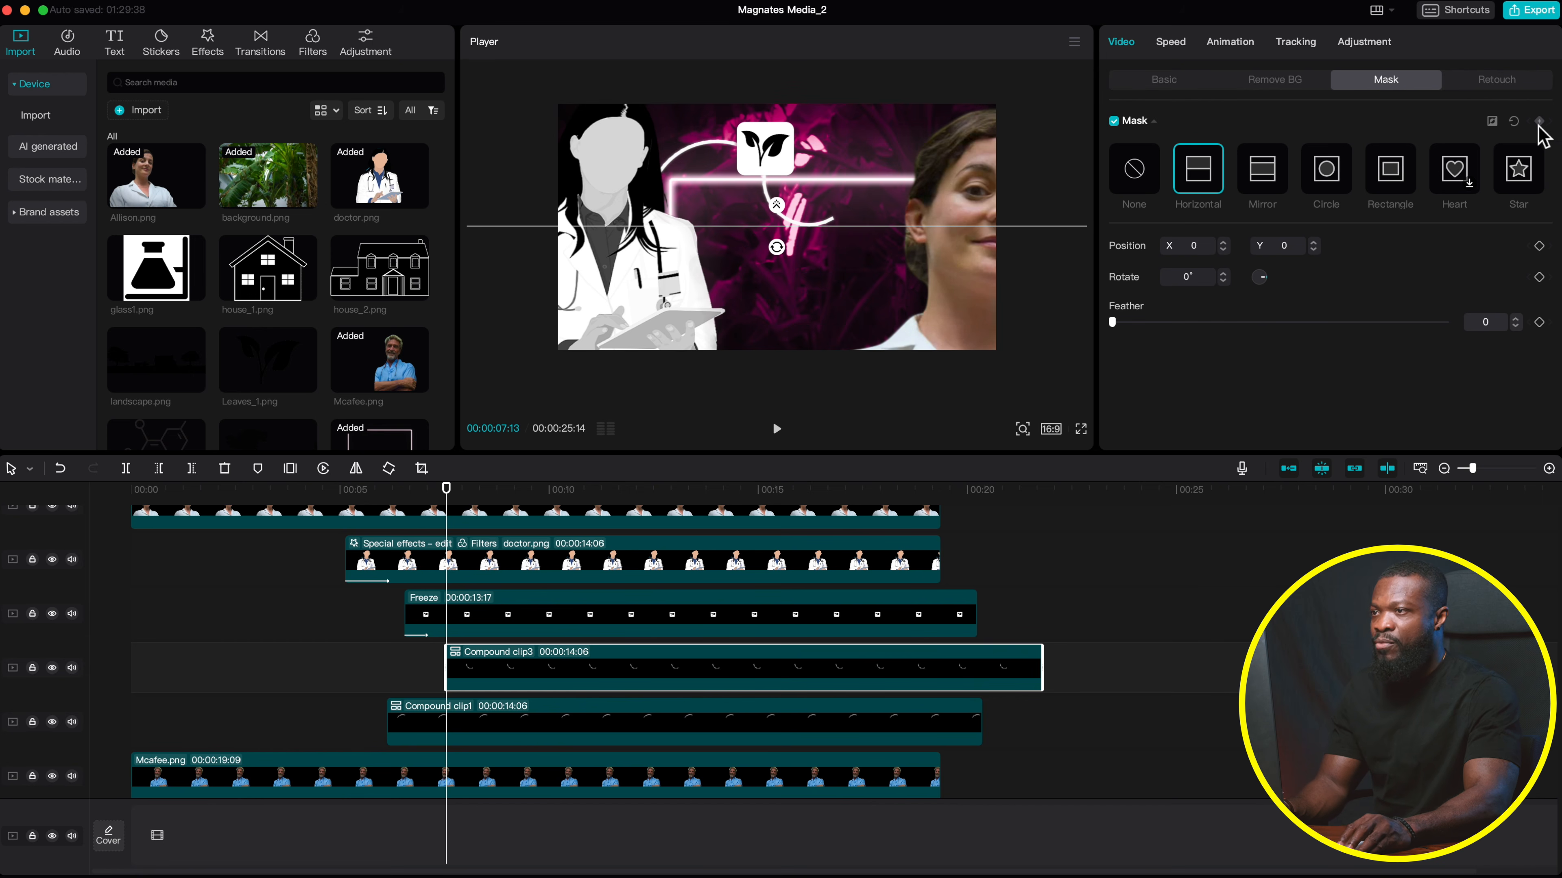
click(1540, 122)
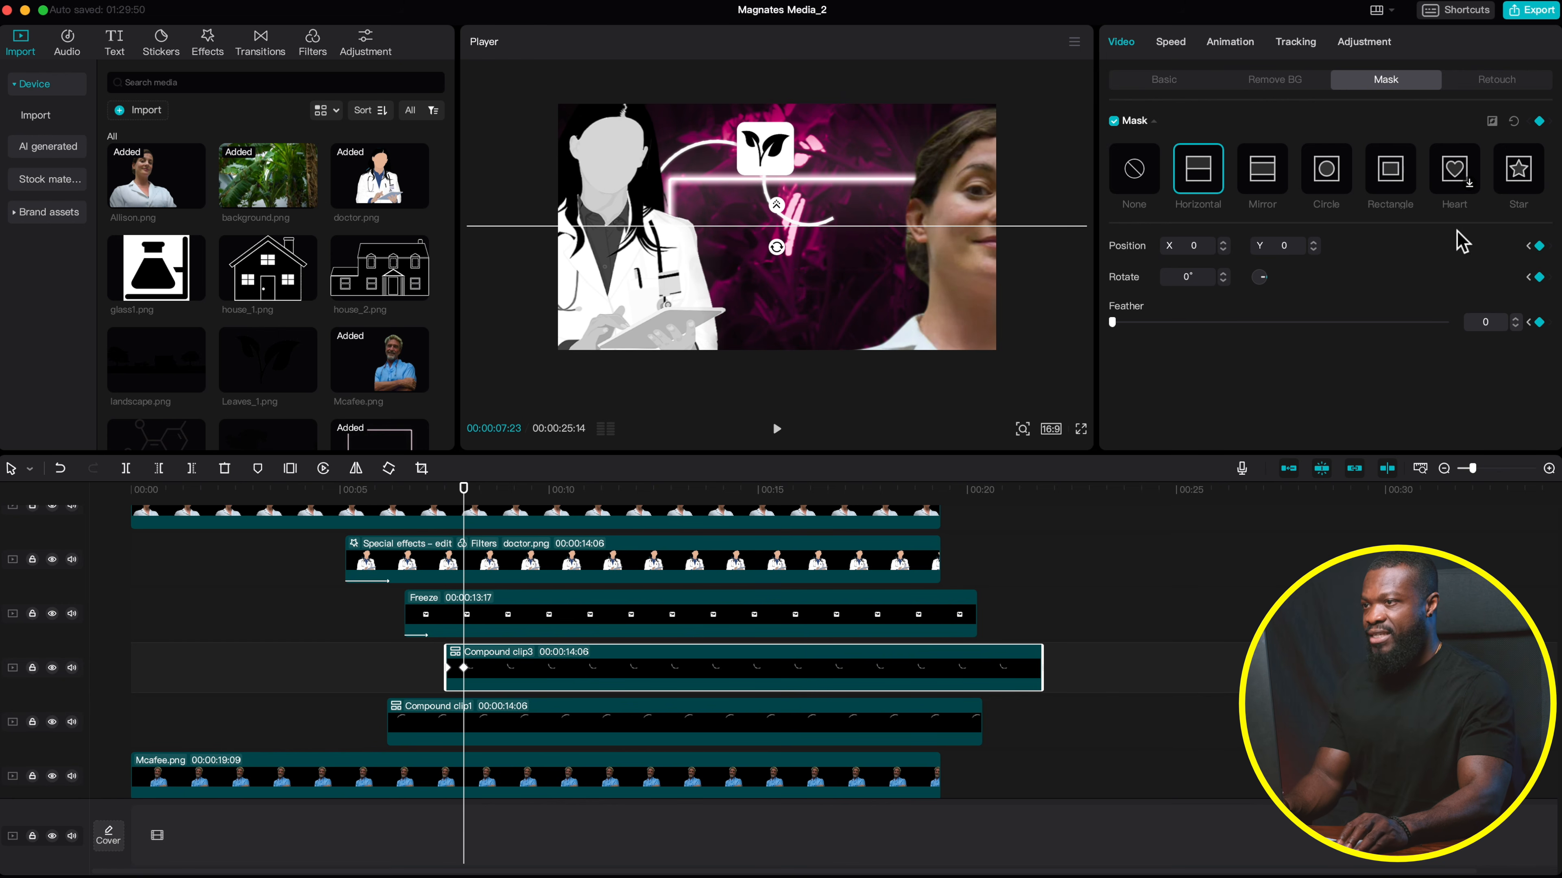
click(1531, 247)
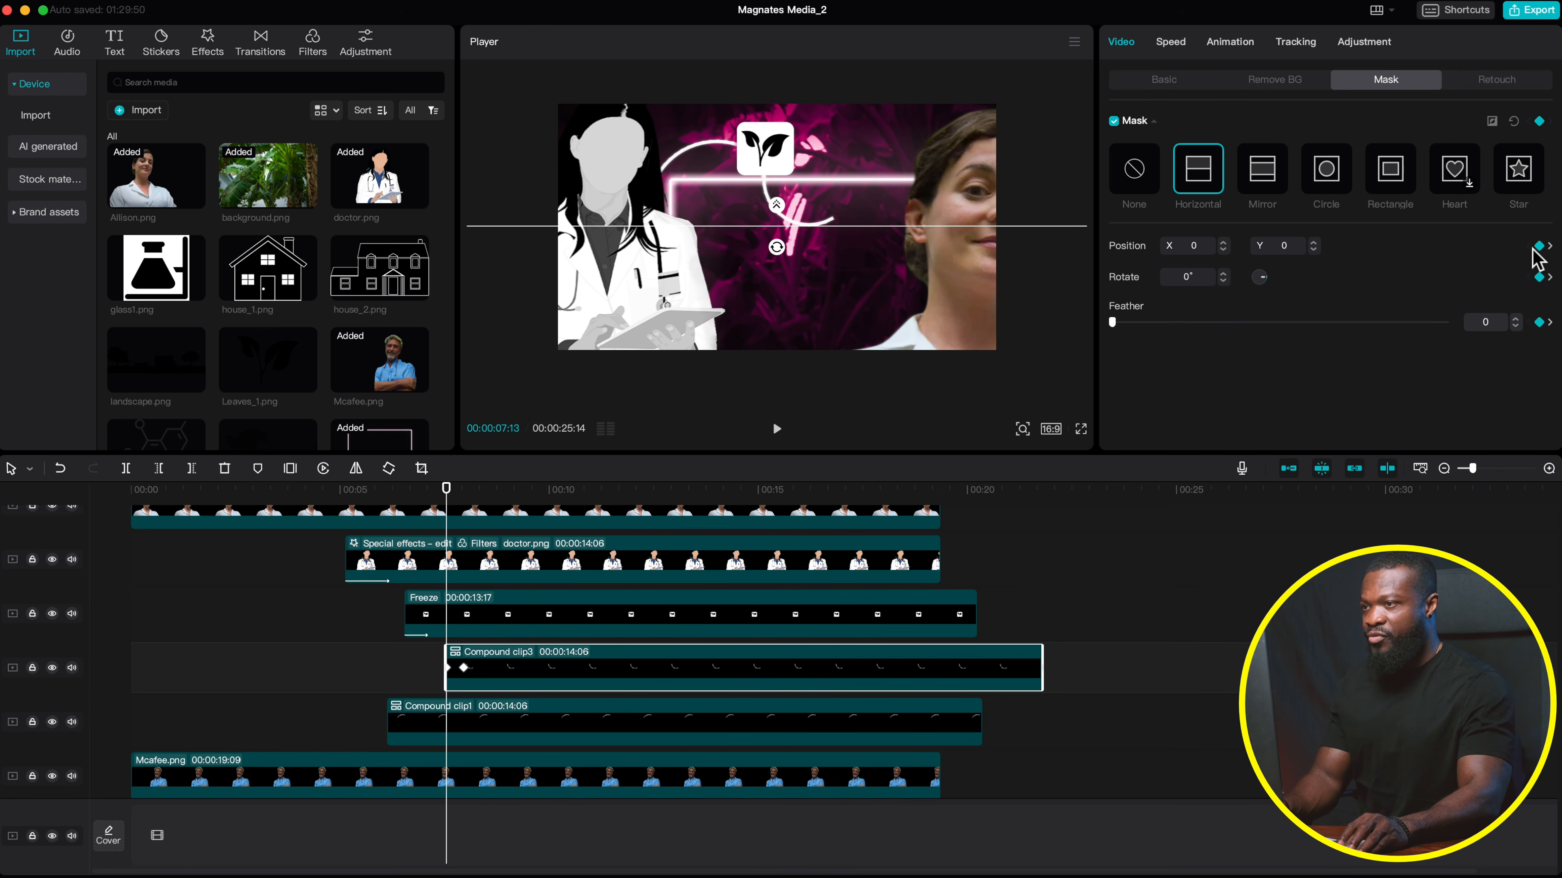
mouse_move(776, 248)
mouse_down()
mouse_move(799, 235)
mouse_move(768, 248)
mouse_move(759, 233)
mouse_up()
mouse_move(789, 211)
mouse_down()
mouse_move(787, 224)
mouse_move(741, 186)
mouse_move(769, 209)
mouse_move(793, 181)
mouse_up()
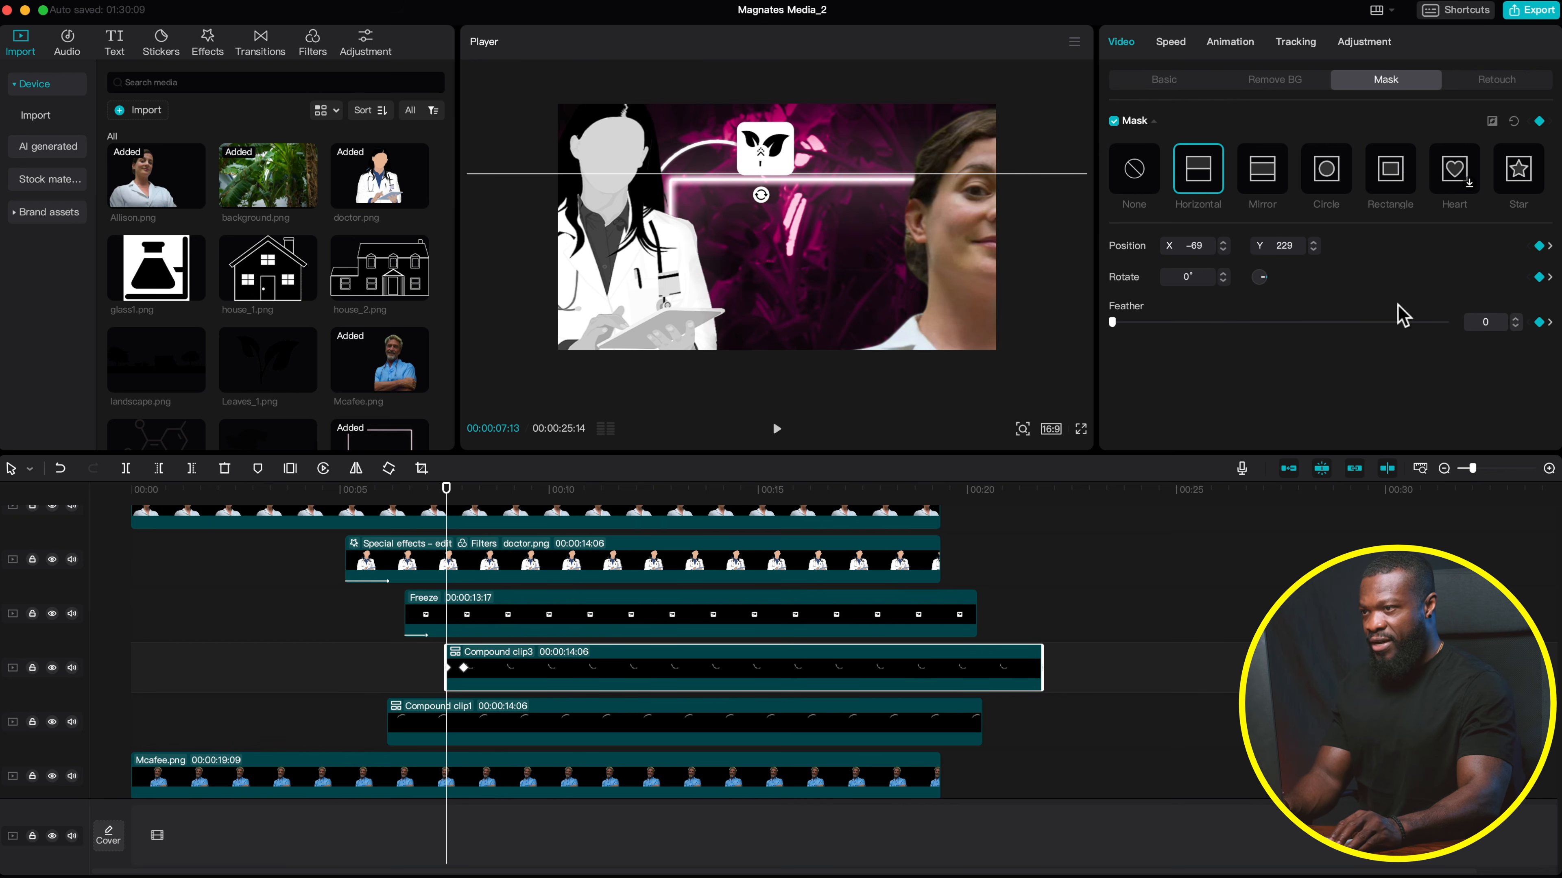
text(3)
key(Return)
- At the next mask keyframe, set feather 3 and rotate the line toward vertical
click(1550, 324)
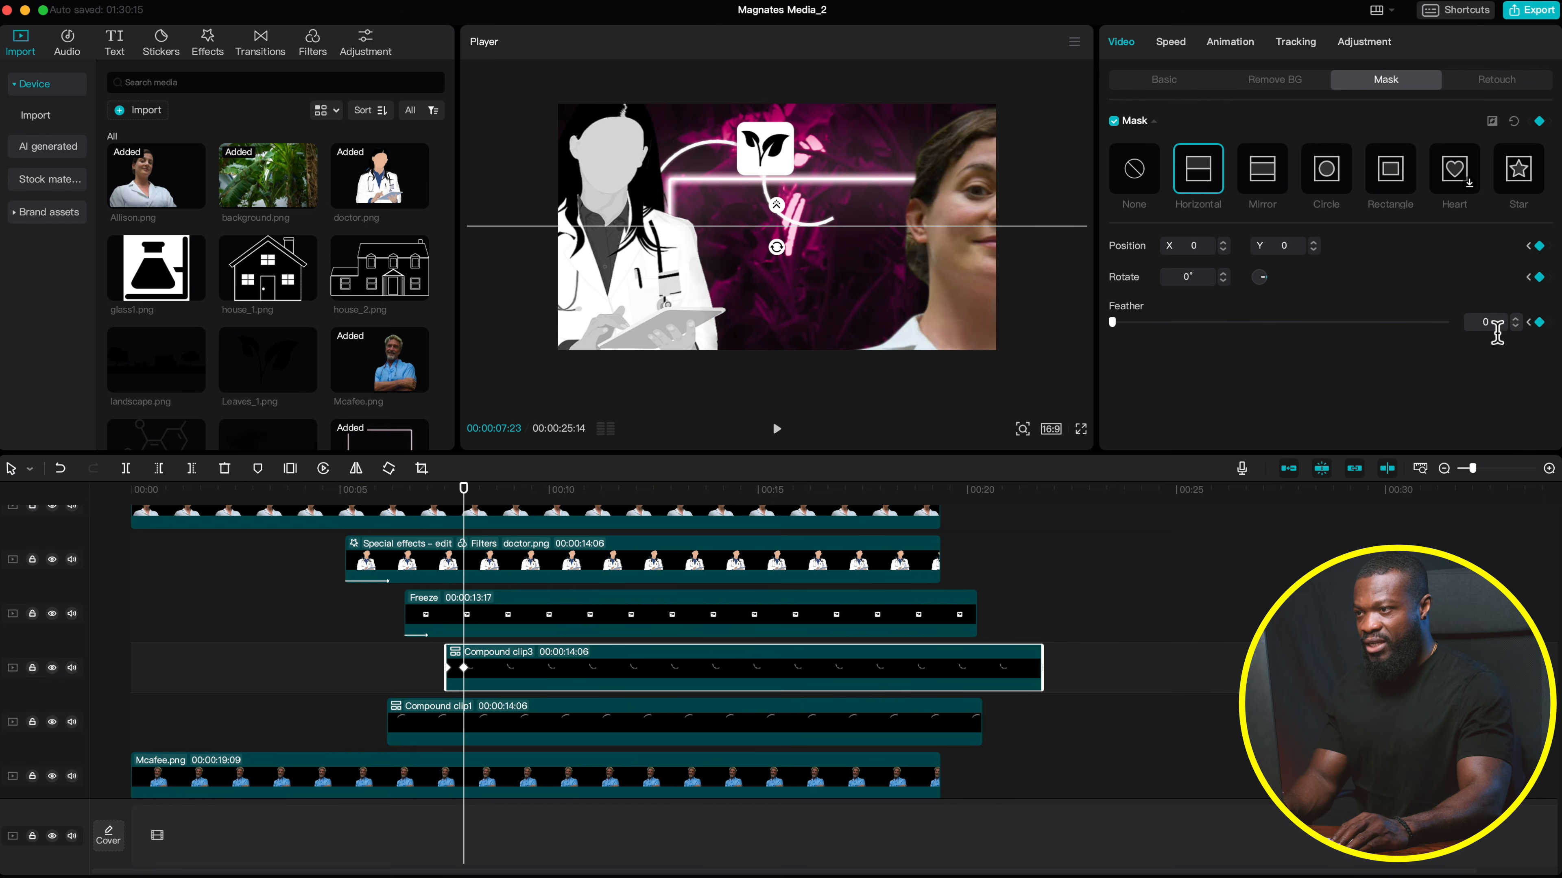
text(3)
key(Return)
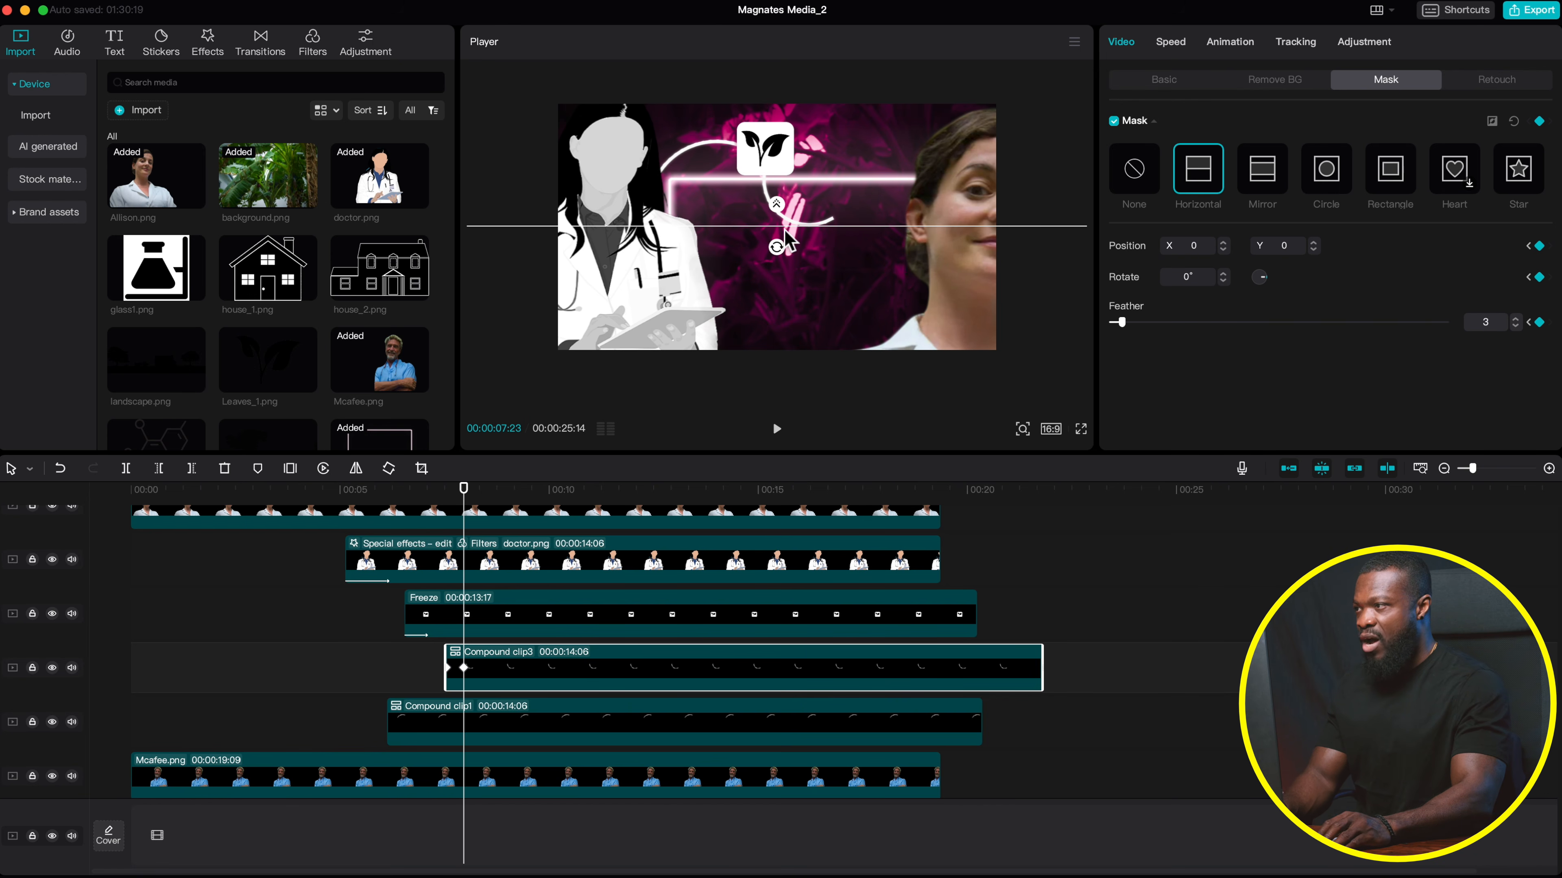
drag(777, 253, 836, 229)
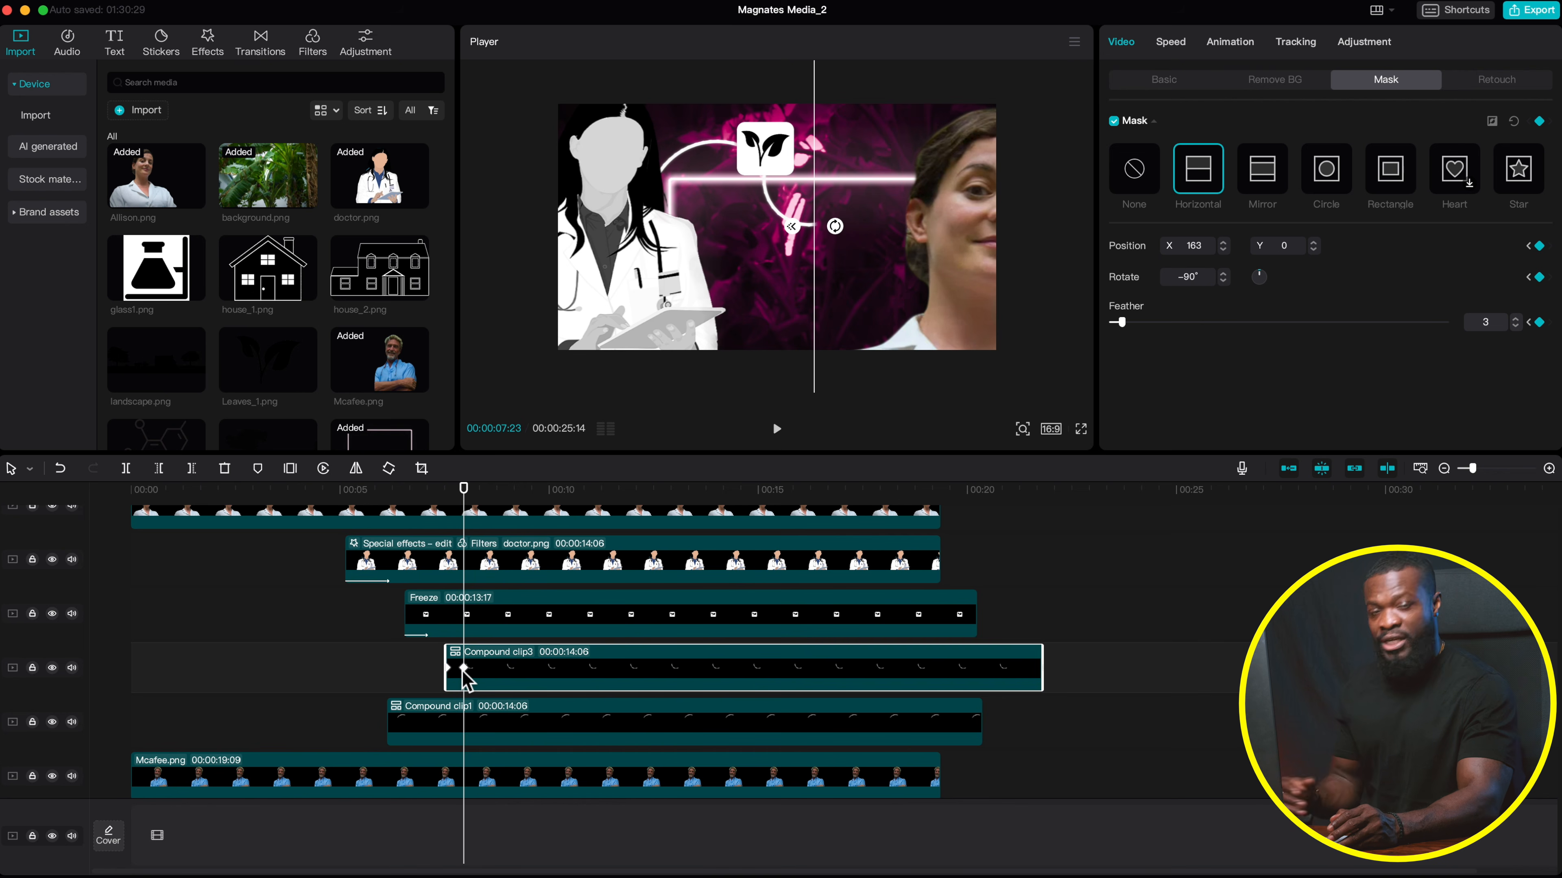
double_click(463, 670)
scroll(464, 672, up, 3)
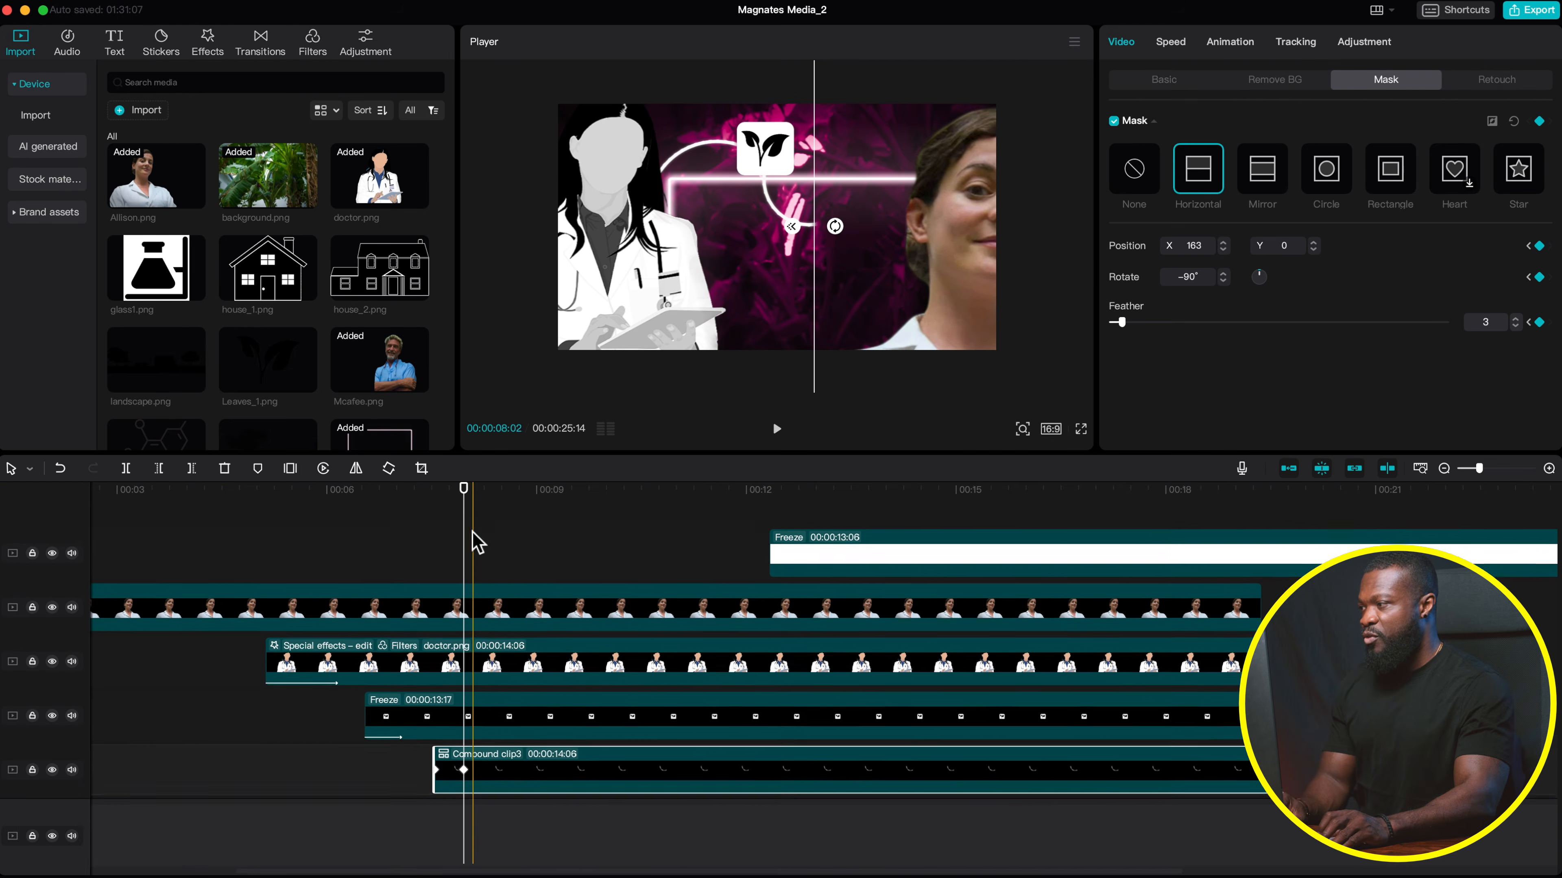
scroll(477, 540, up, 1)
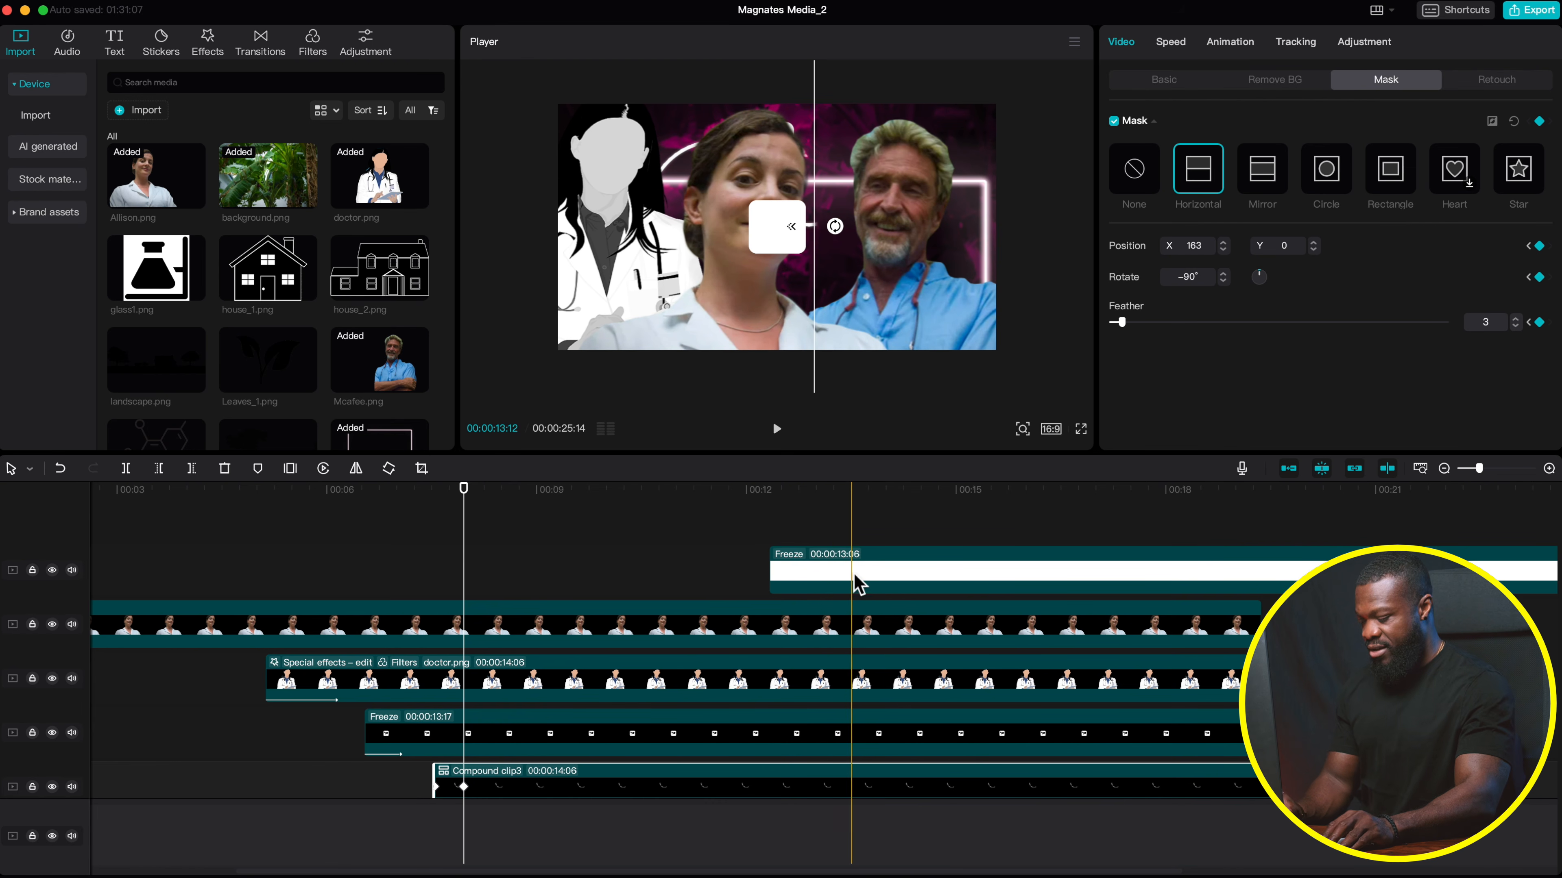
- Duplicate the Freeze clip to a new track and add molecules.png, extended to about 13 seconds and resized
drag(858, 585, 620, 569)
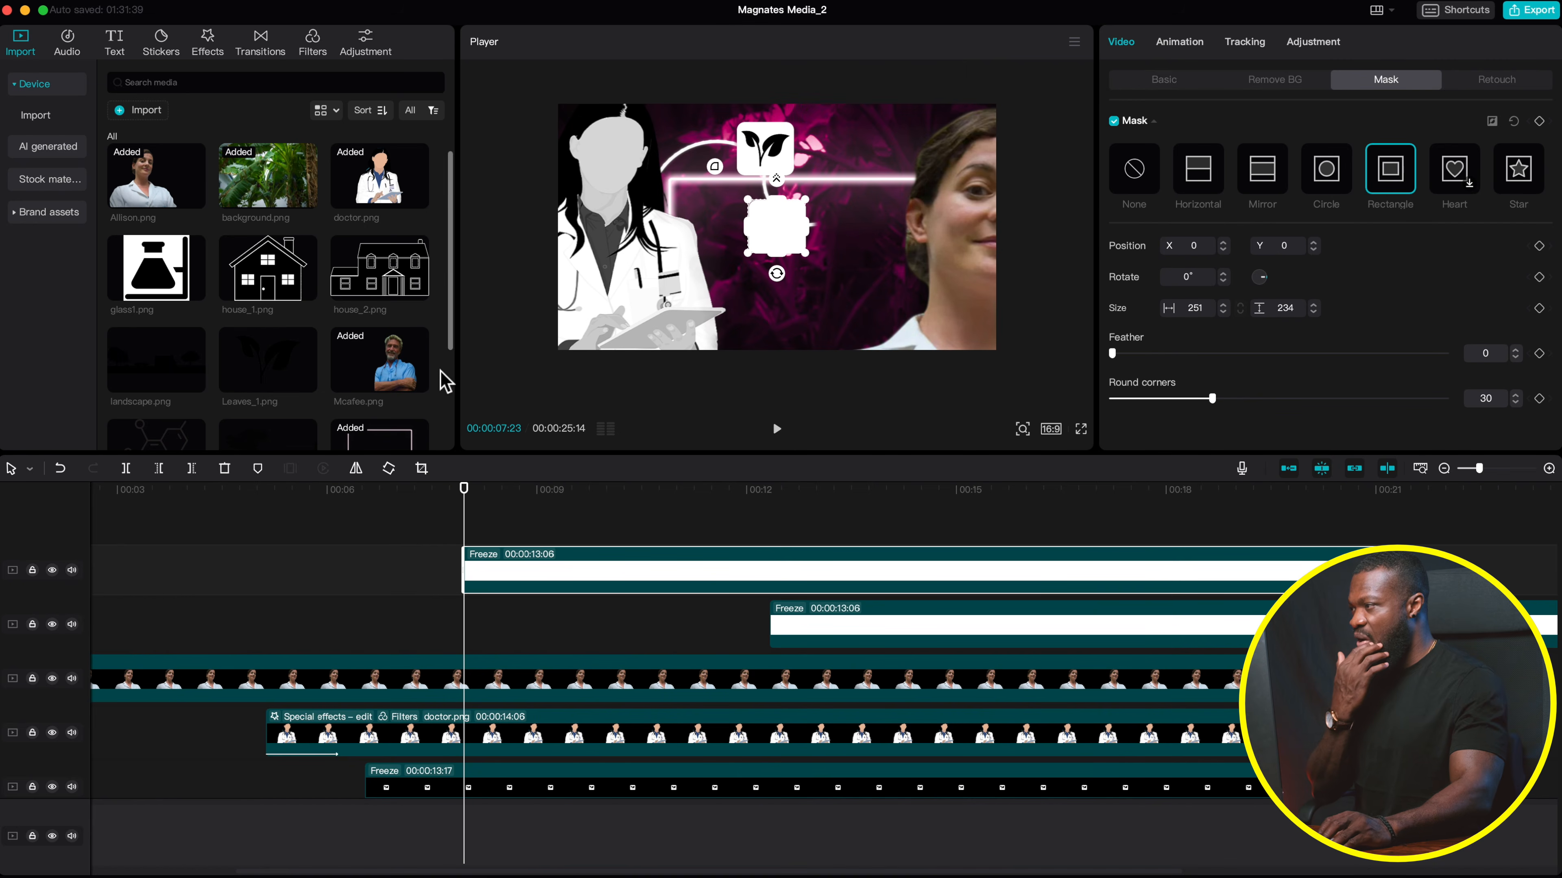
scroll(246, 378, down, 3)
drag(147, 338, 466, 532)
drag(813, 569, 1380, 569)
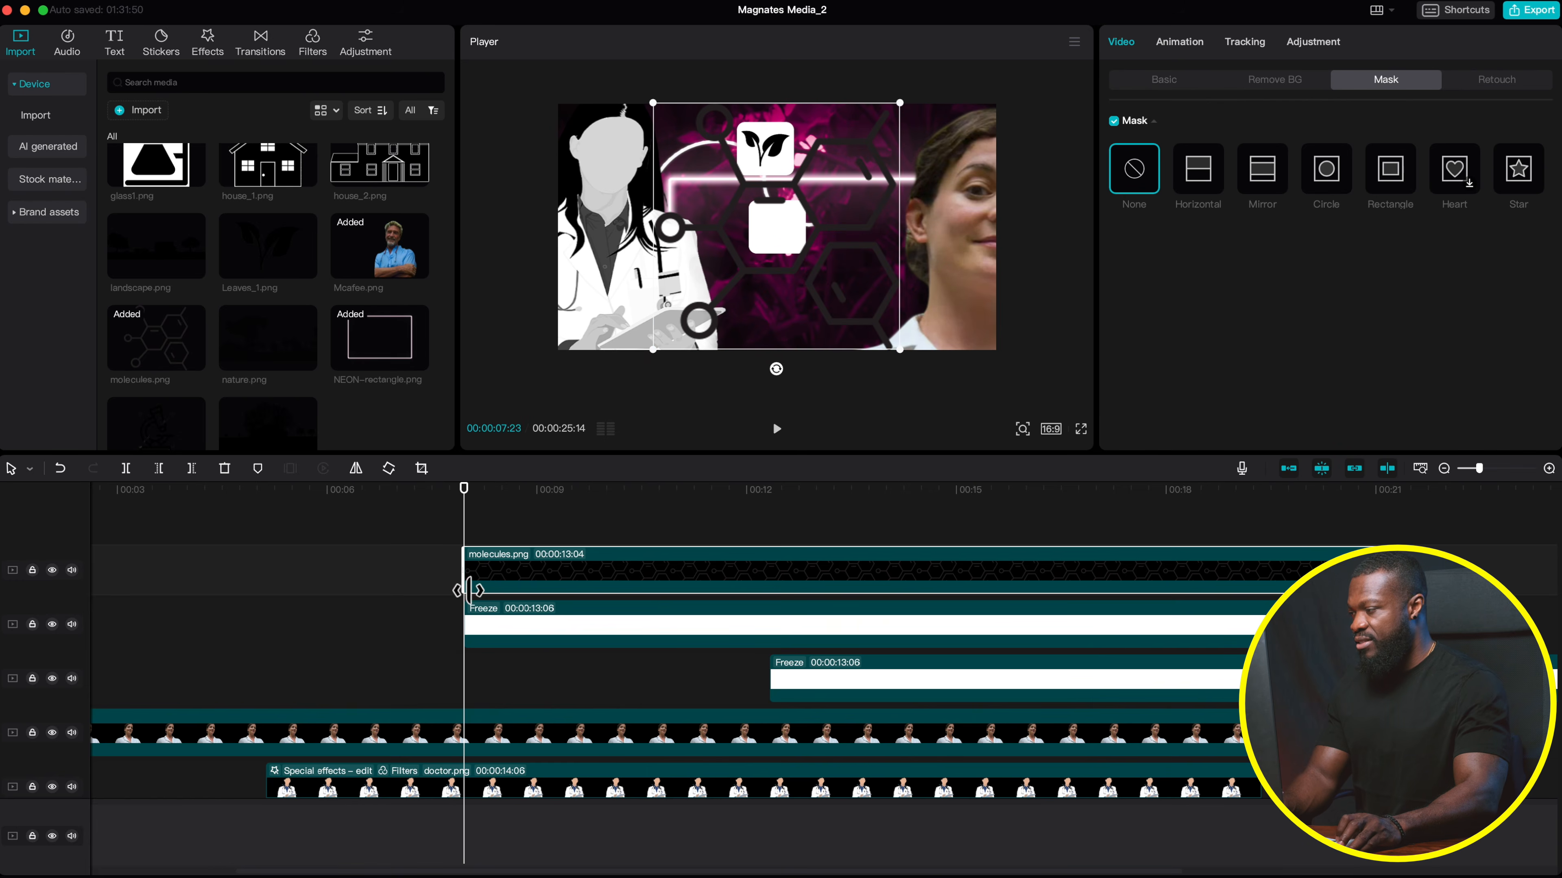
scroll(467, 590, down, 1)
scroll(469, 591, left, 3)
drag(898, 102, 780, 246)
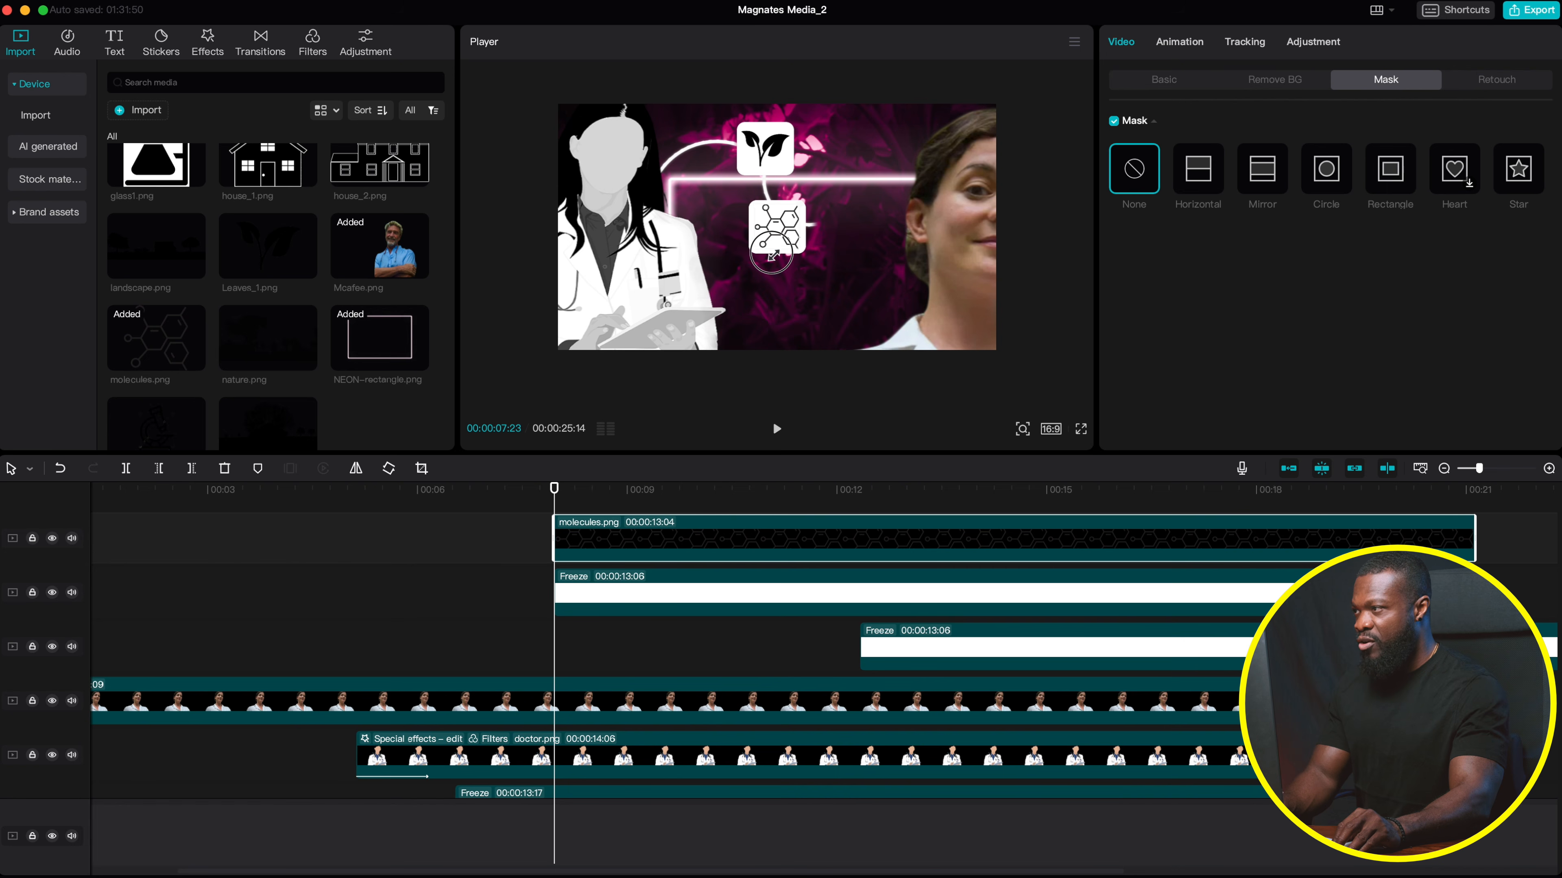
- Merge molecules.png and the Freeze clip into Compound clip4 and freeze a 3-second still from it
click(589, 501)
shift+click(598, 594)
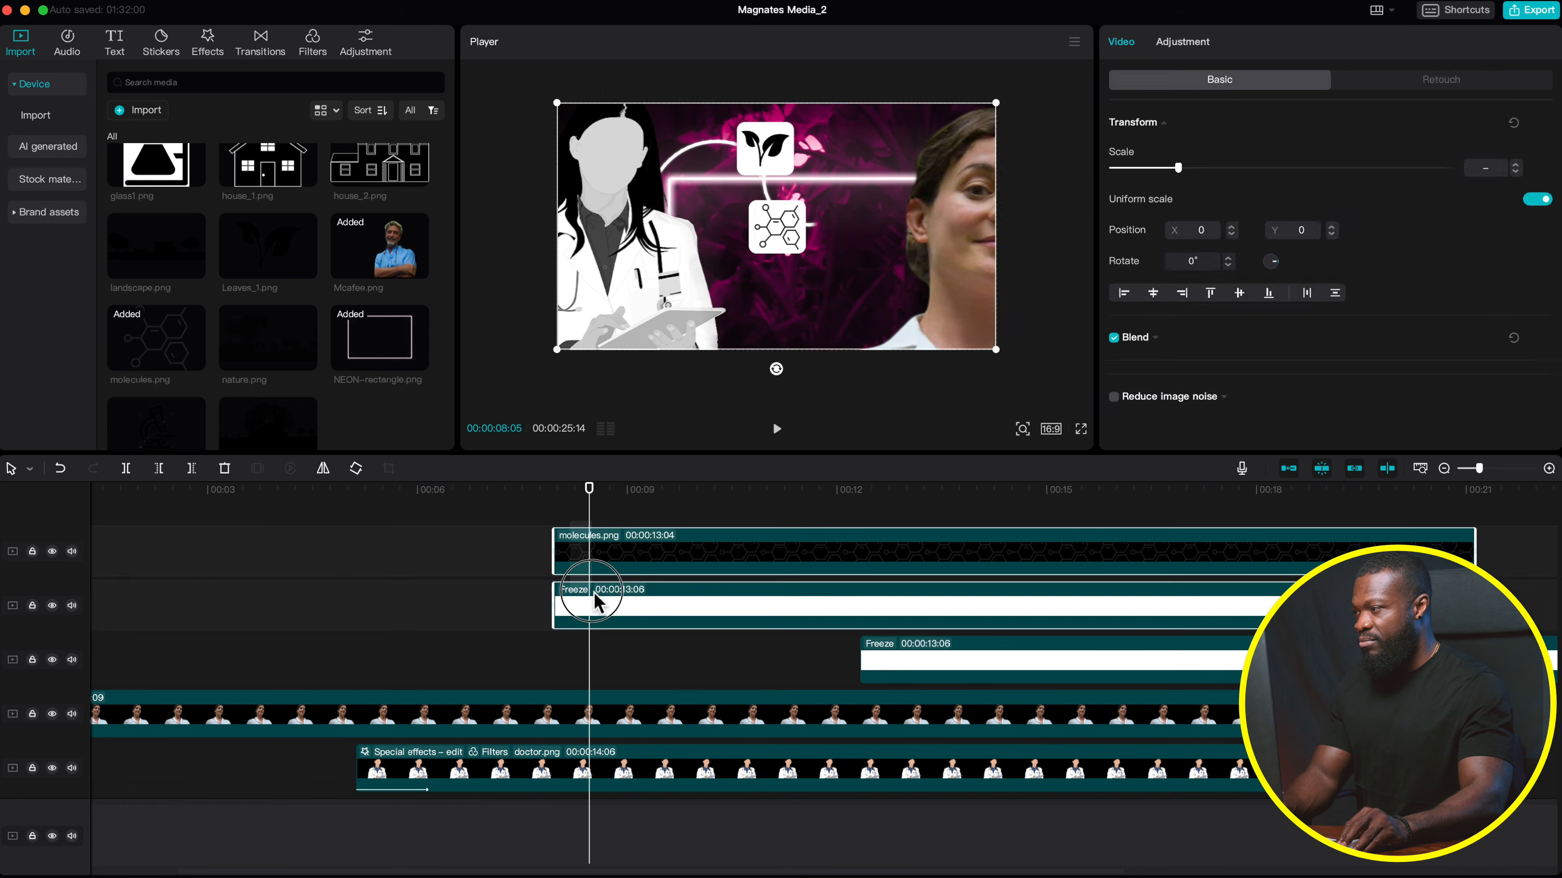
key(alt+g)
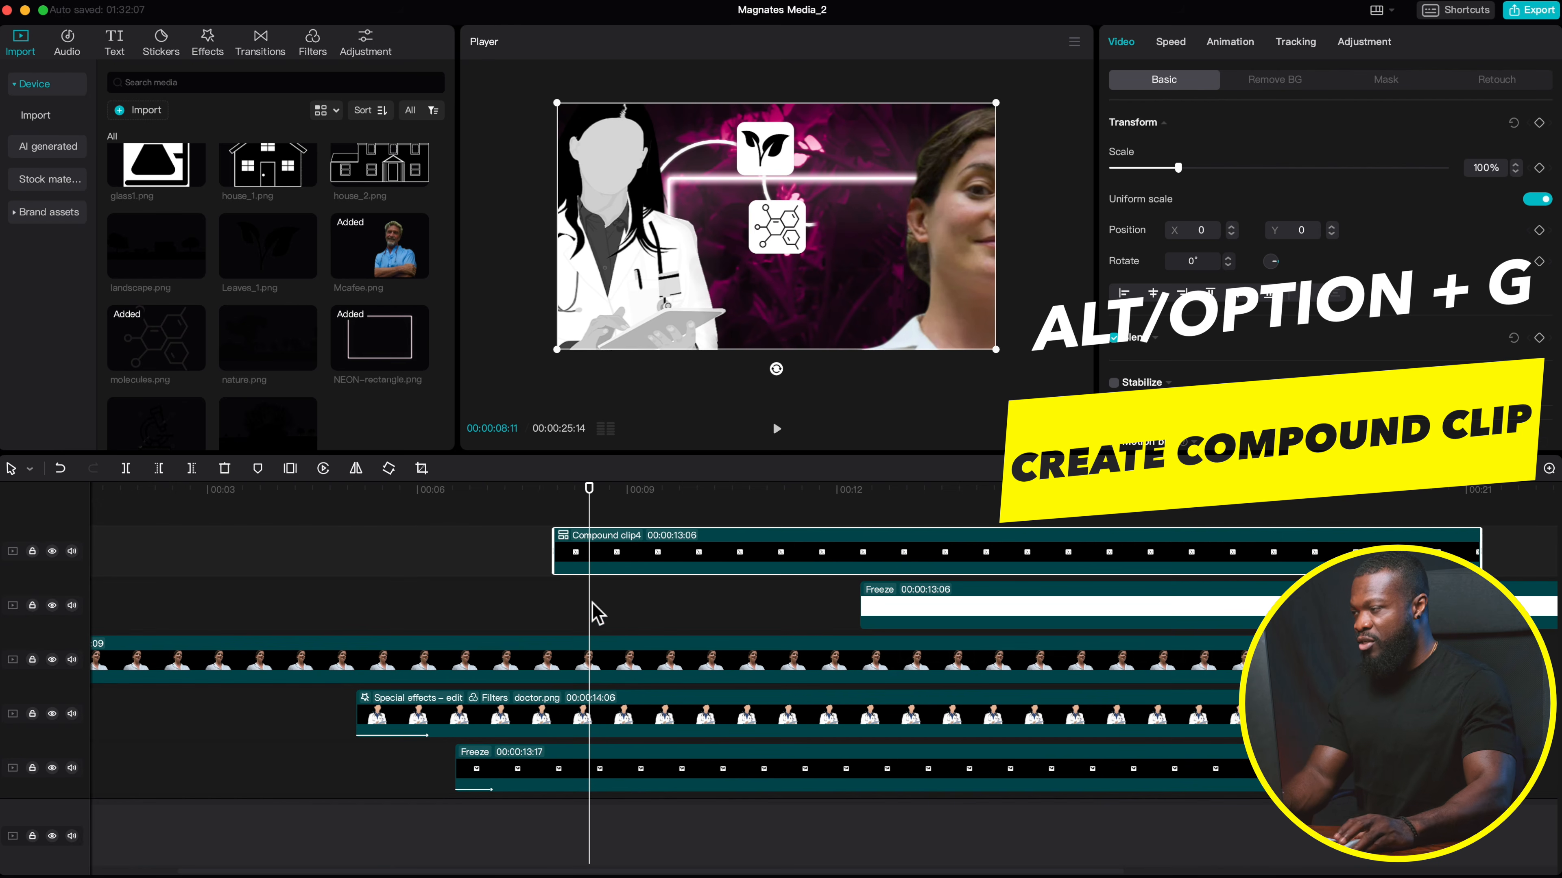
click(593, 550)
right_click(593, 550)
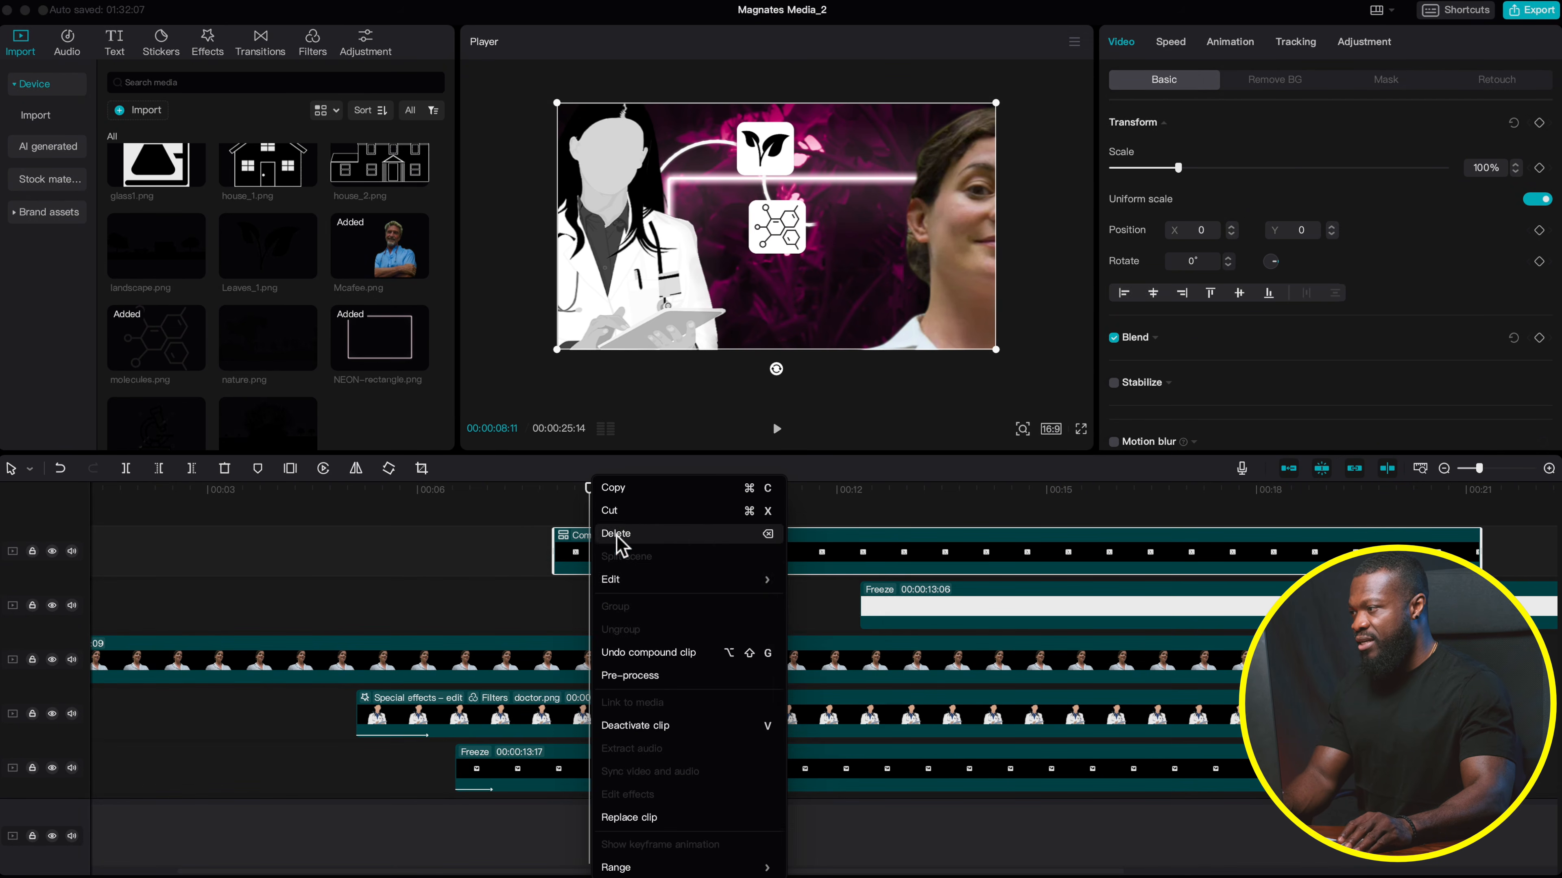
mouse_move(615, 579)
click(815, 575)
- Delete Compound clip4 and the leftover piece, then move the 3-second Freeze clip to a lower track
click(837, 557)
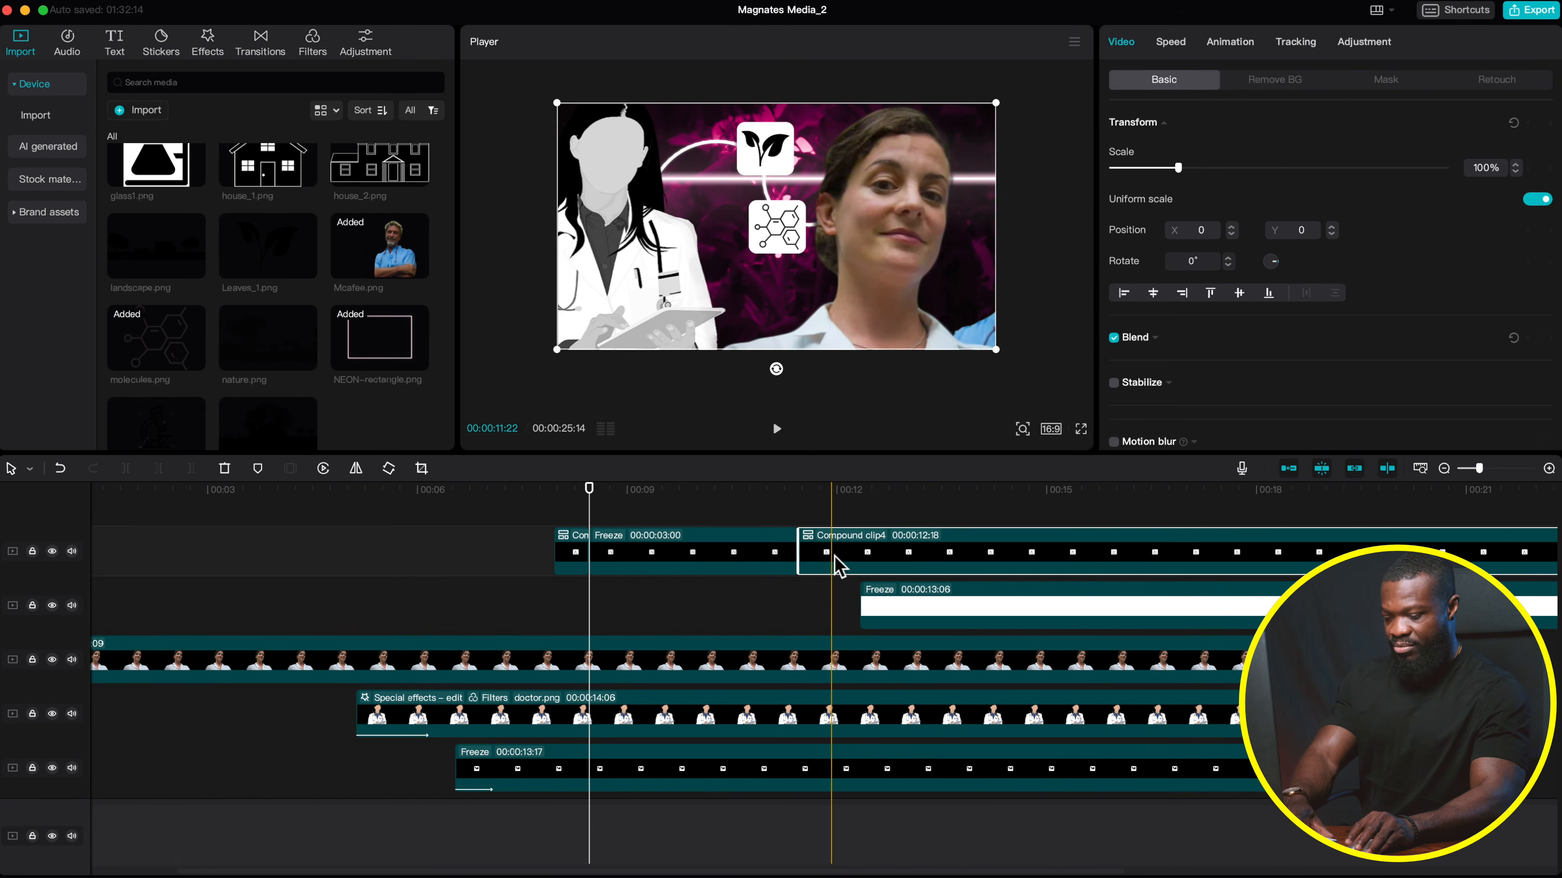
key(Delete)
click(572, 551)
key(Delete)
drag(624, 557, 600, 748)
scroll(596, 737, down, 3)
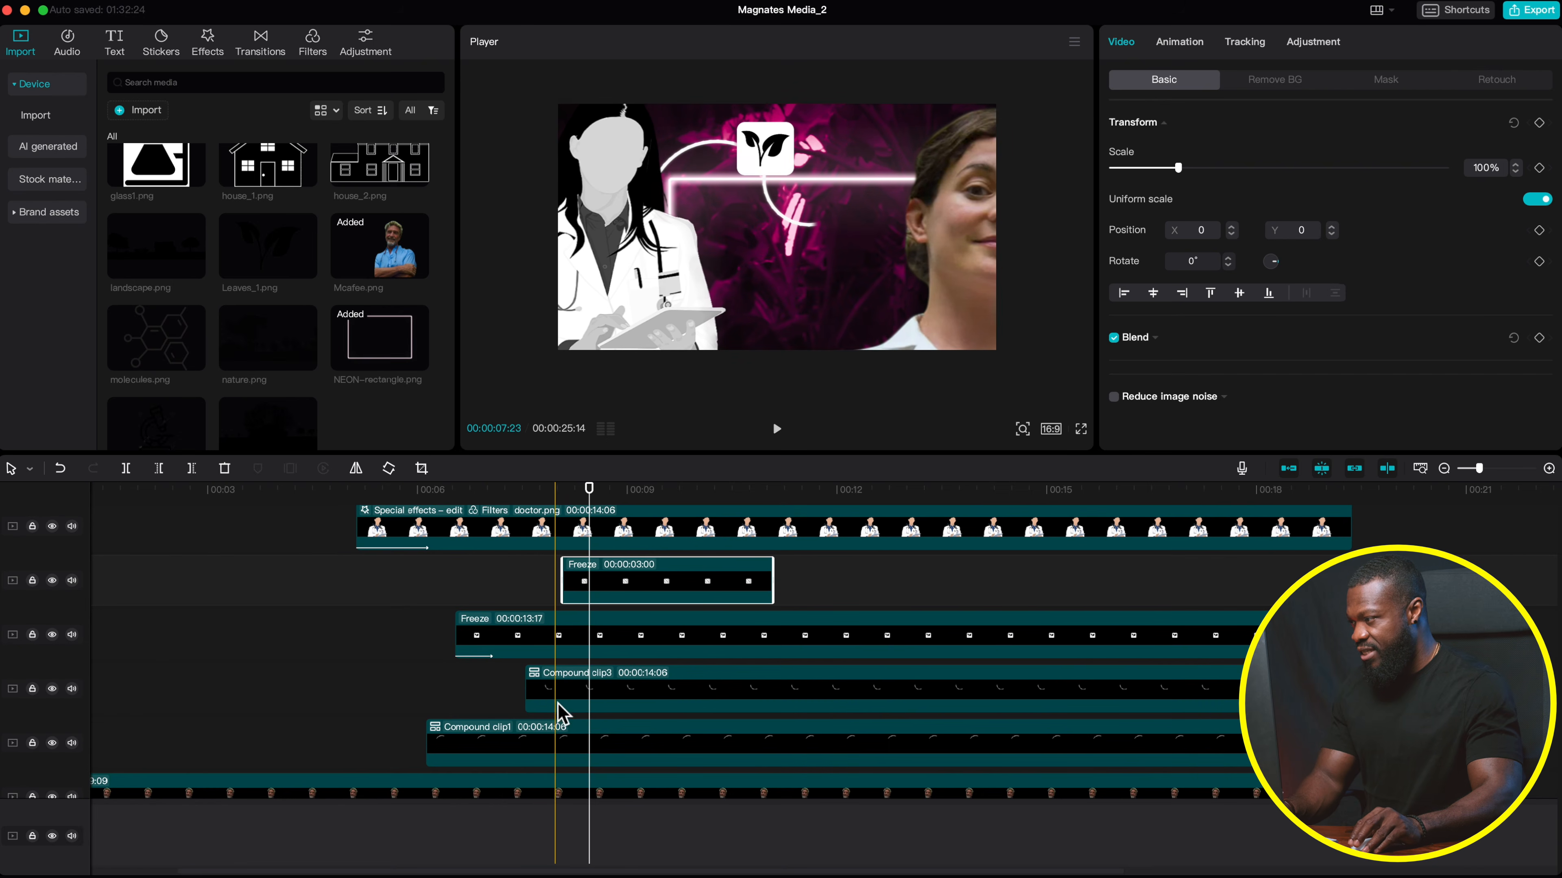
- Shift the molecules Freeze clip slightly earlier and lengthen it to 00:00:11:12
click(556, 692)
click(555, 489)
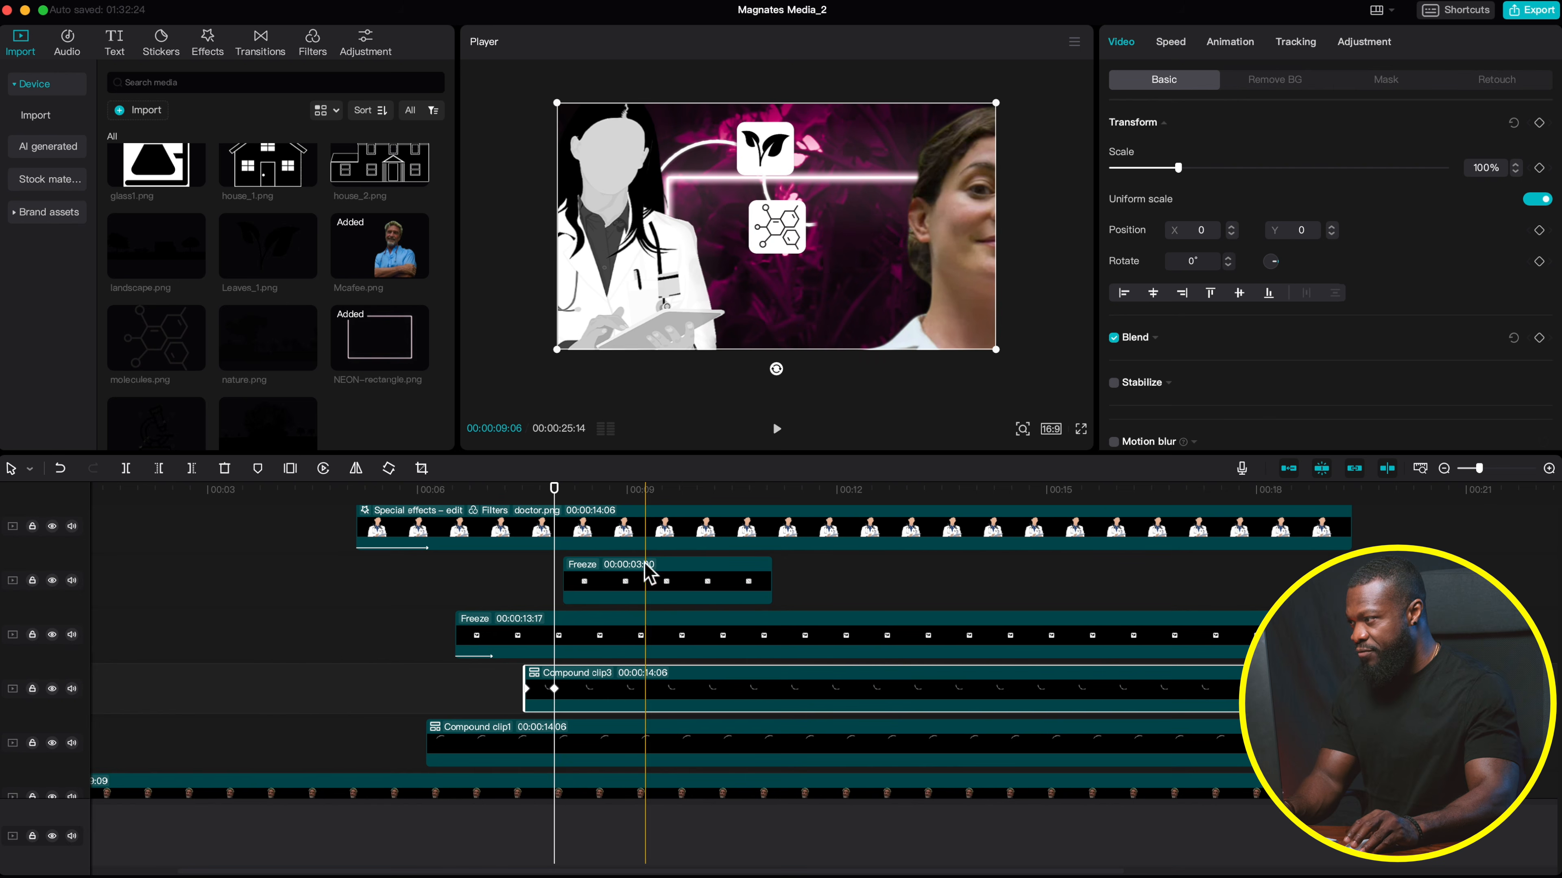
drag(633, 586, 623, 586)
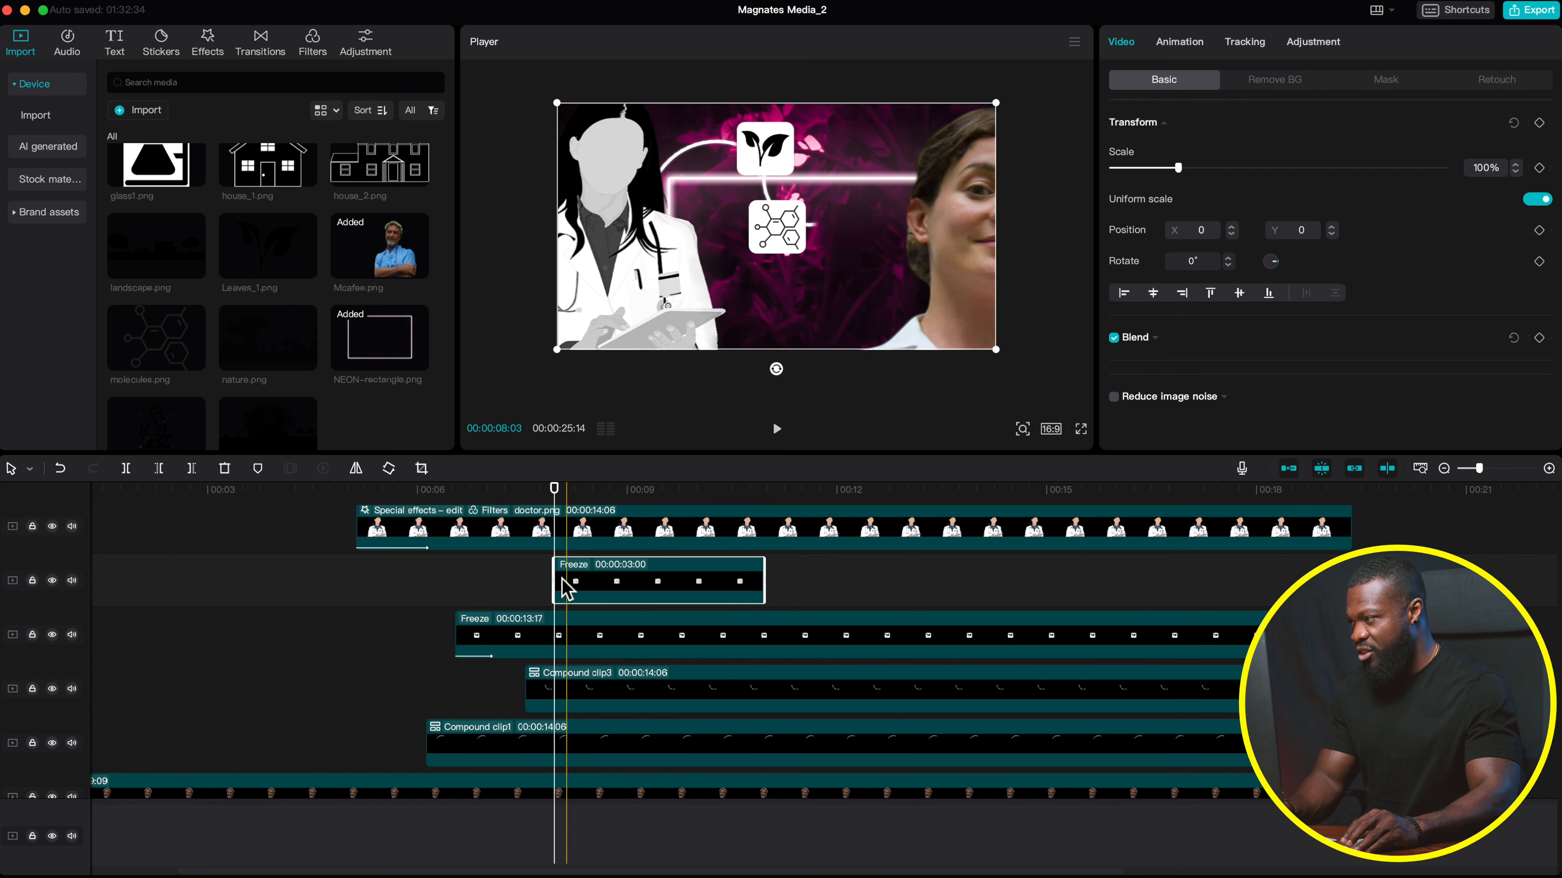
drag(767, 585, 1336, 584)
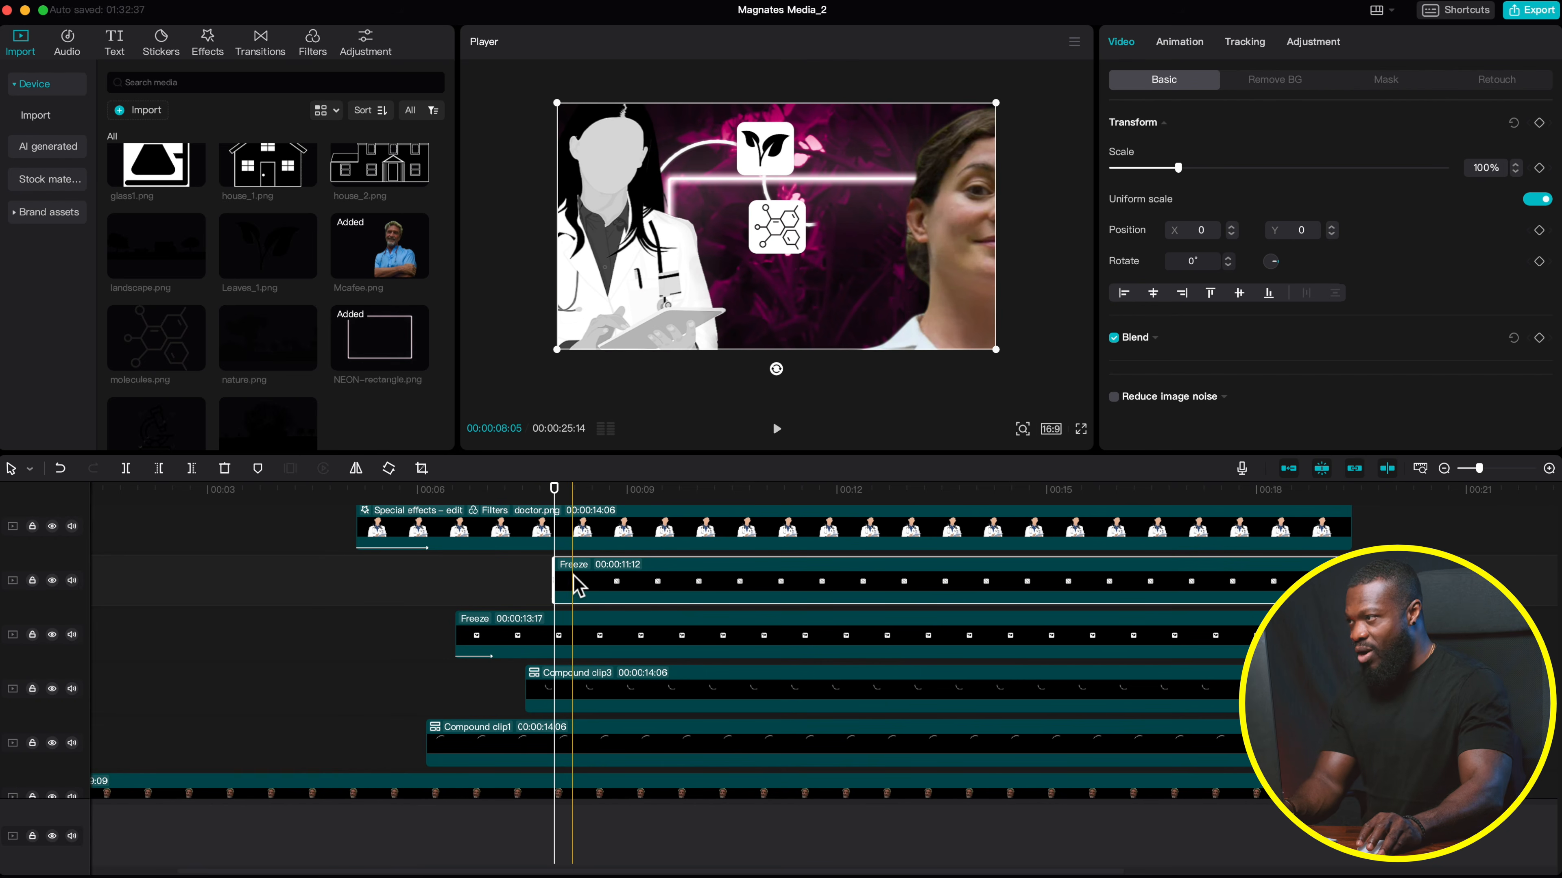
- Move the molecules icon right in the frame and give it a 0.5-second Flip In animation
drag(761, 258, 829, 266)
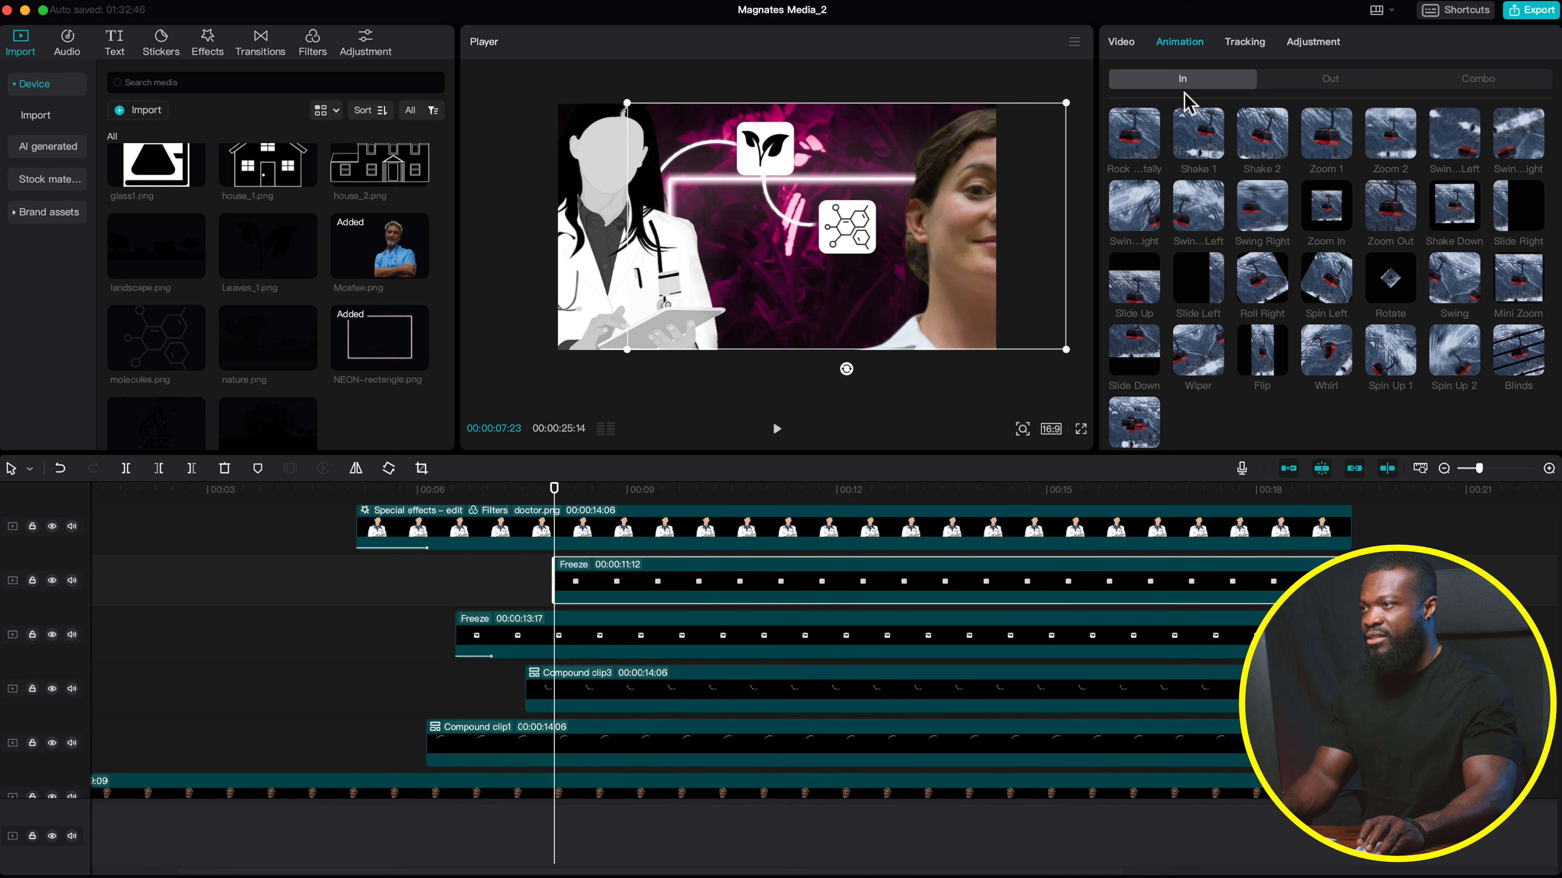
click(1262, 356)
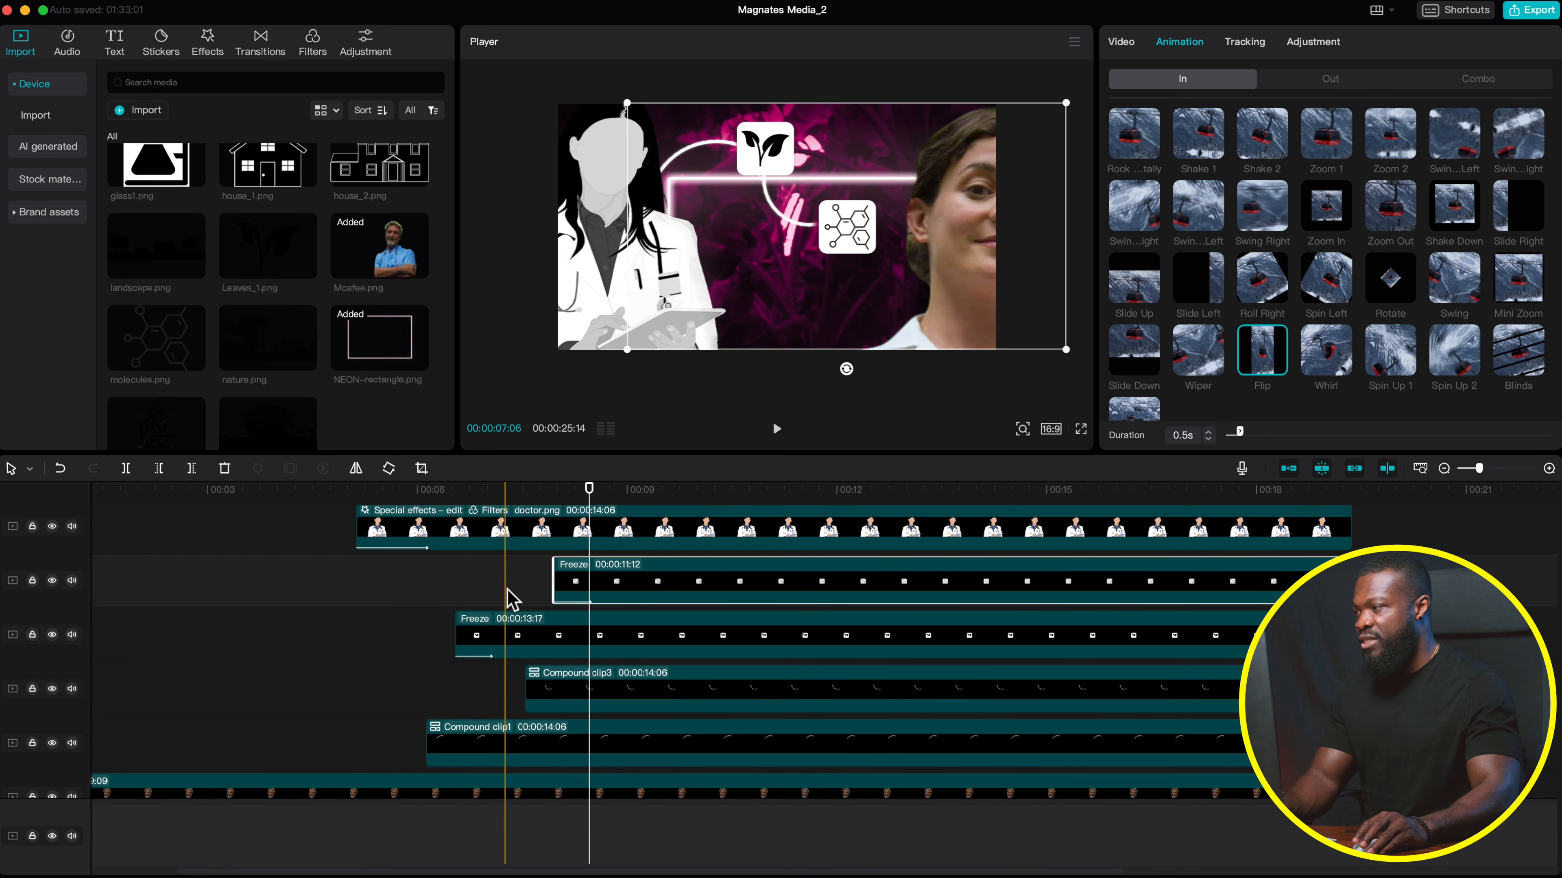
click(612, 577)
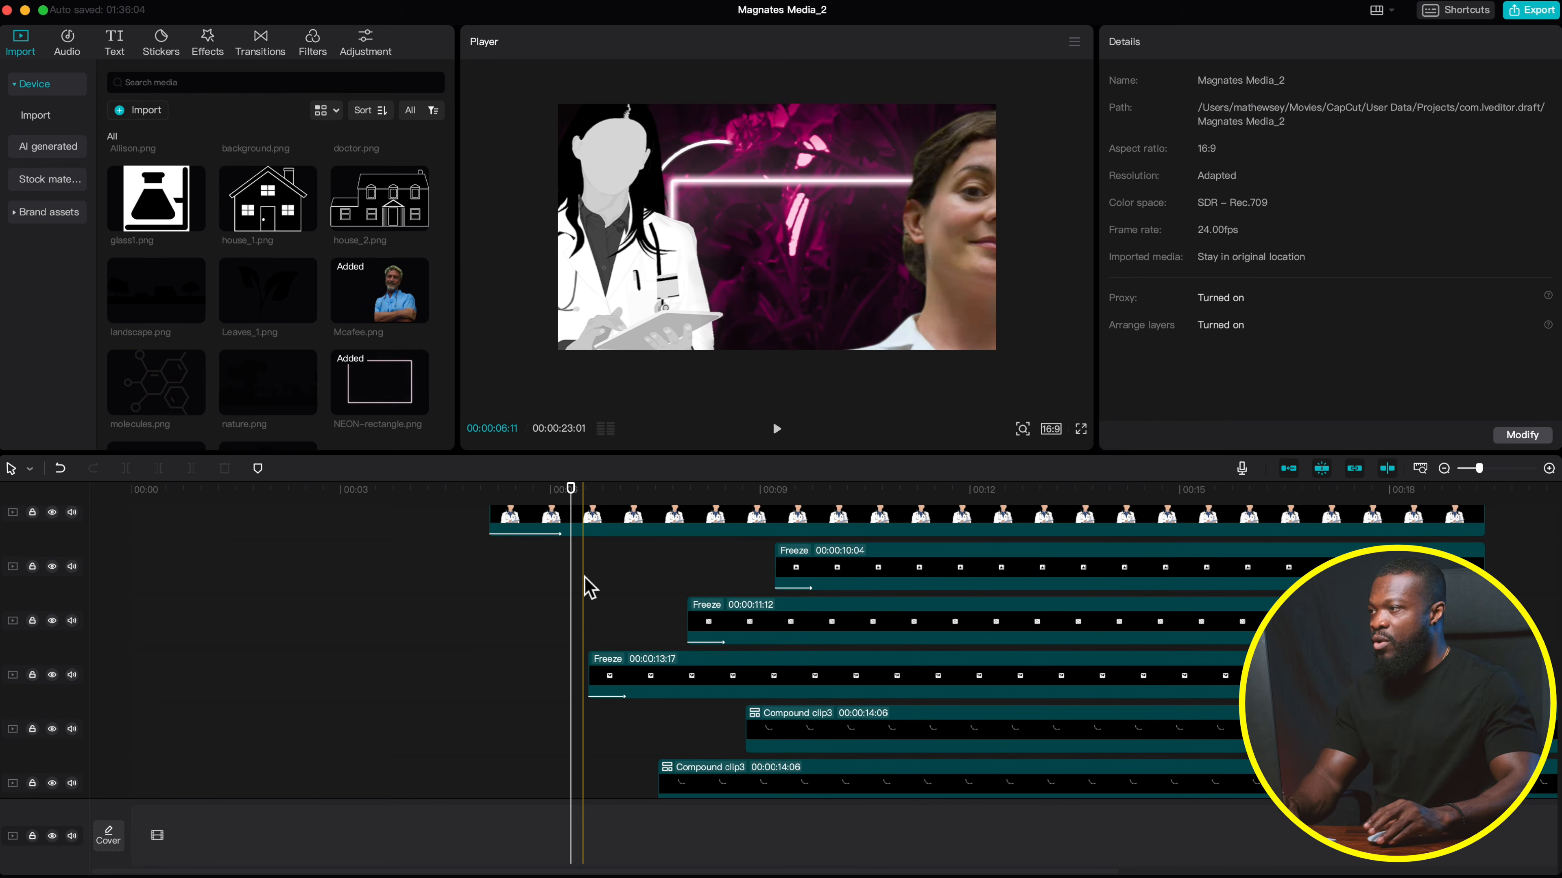
- Preview the badges popping in, then select the track-2 Freeze clip and bring up video effects
key(space)
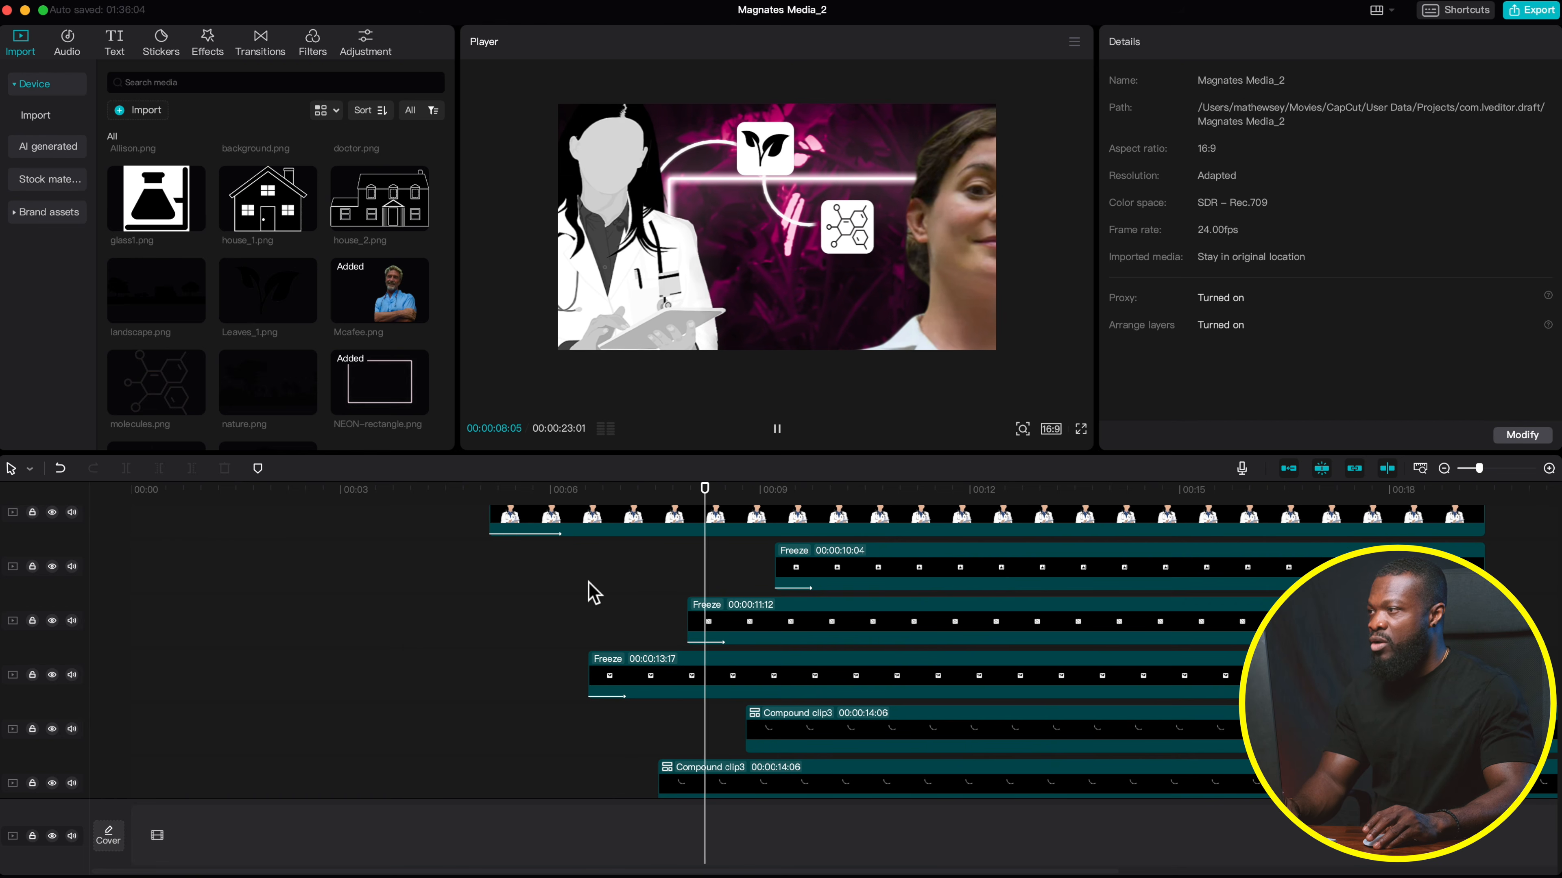
key(space)
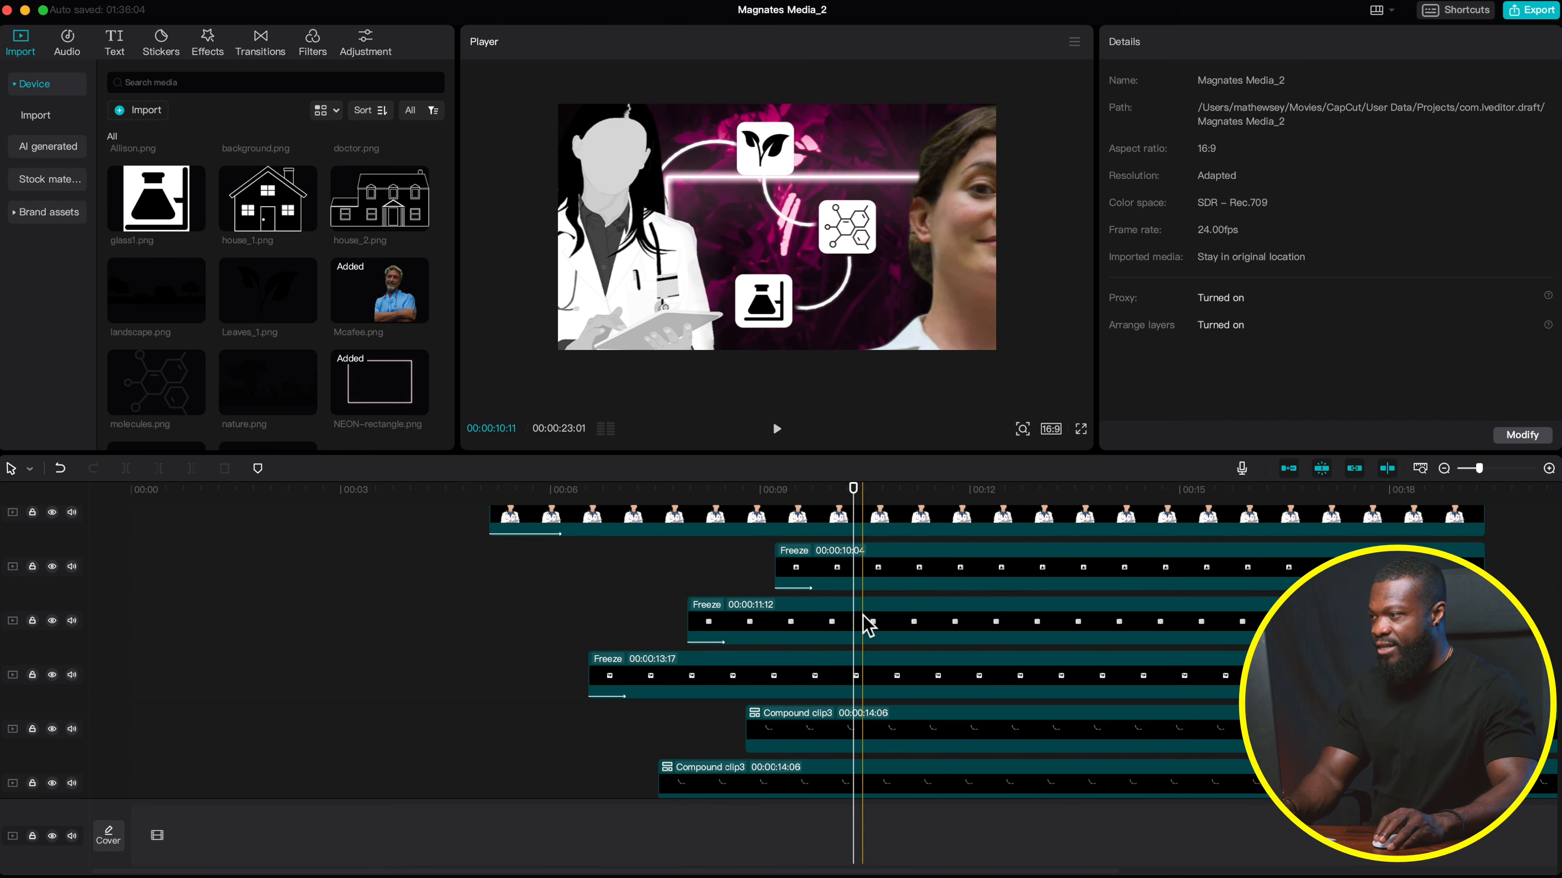
scroll(868, 625, right, 5)
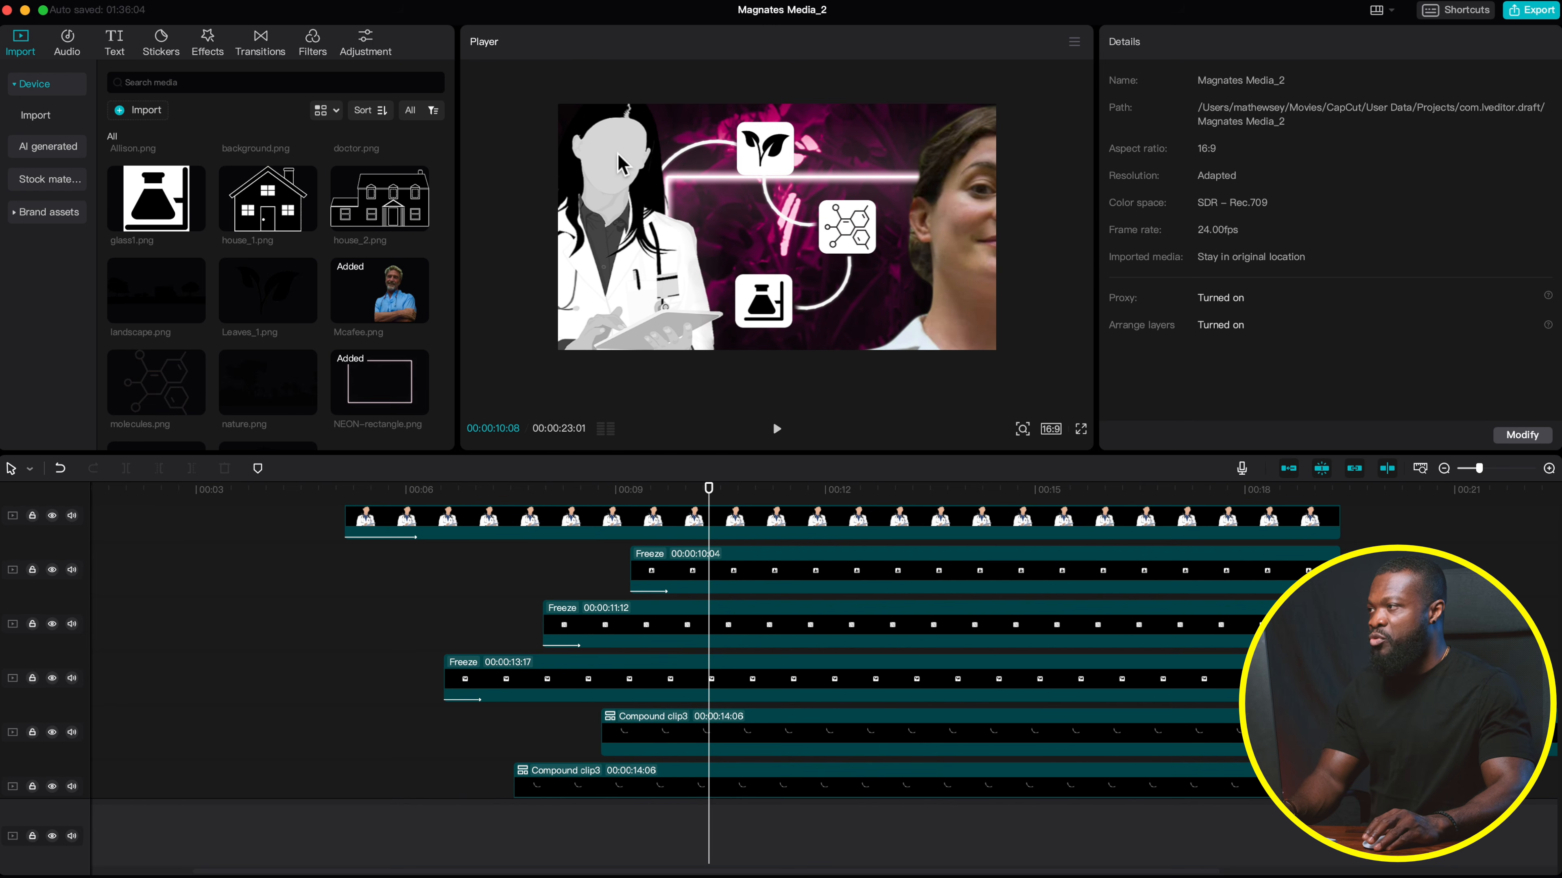
click(677, 583)
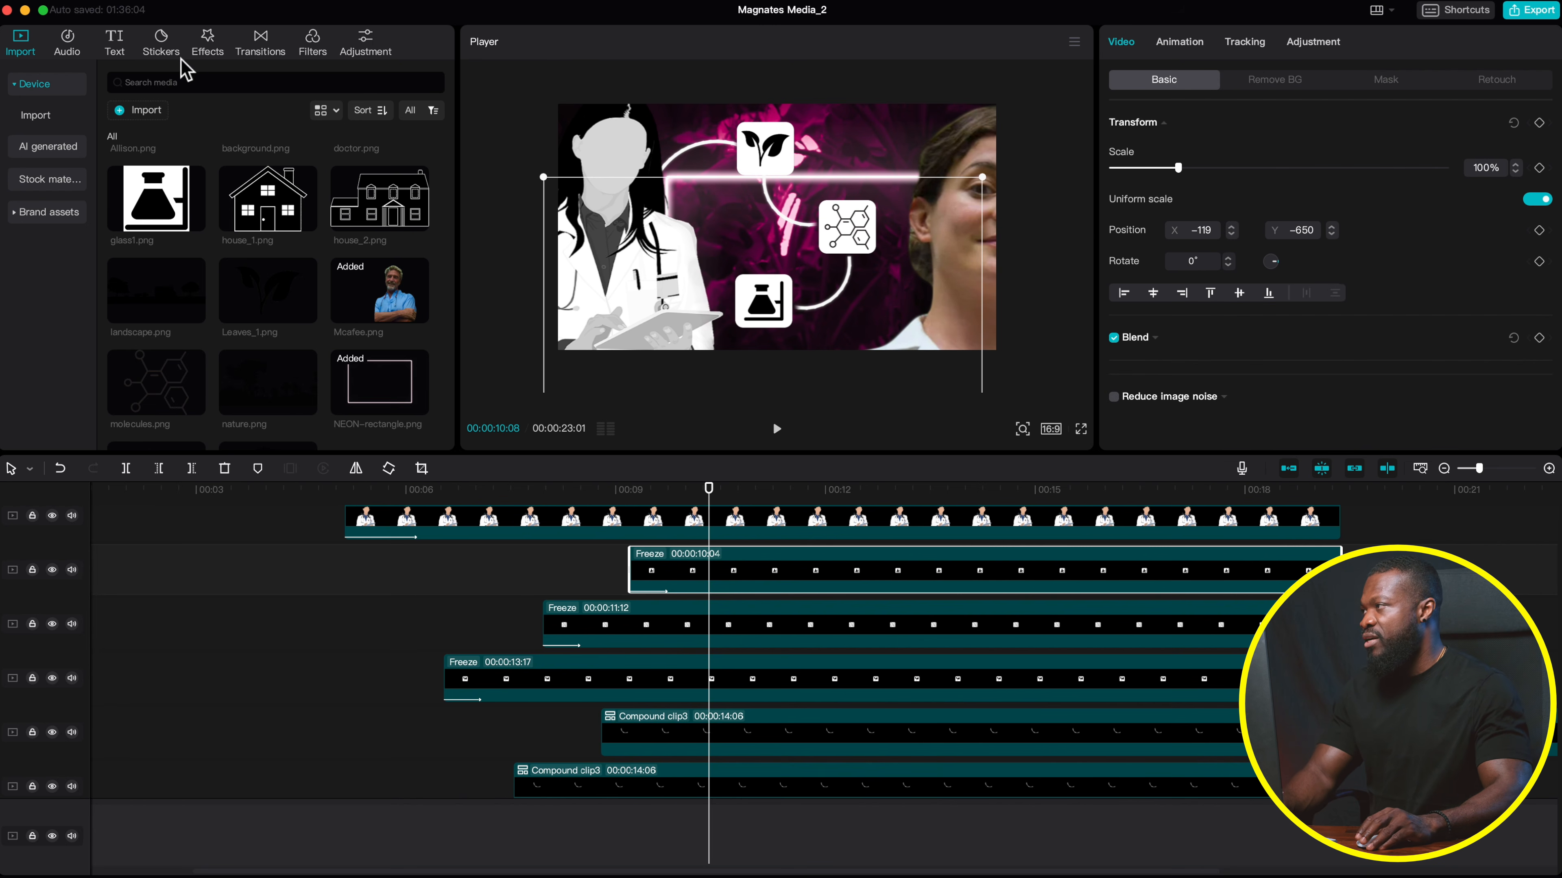
click(208, 44)
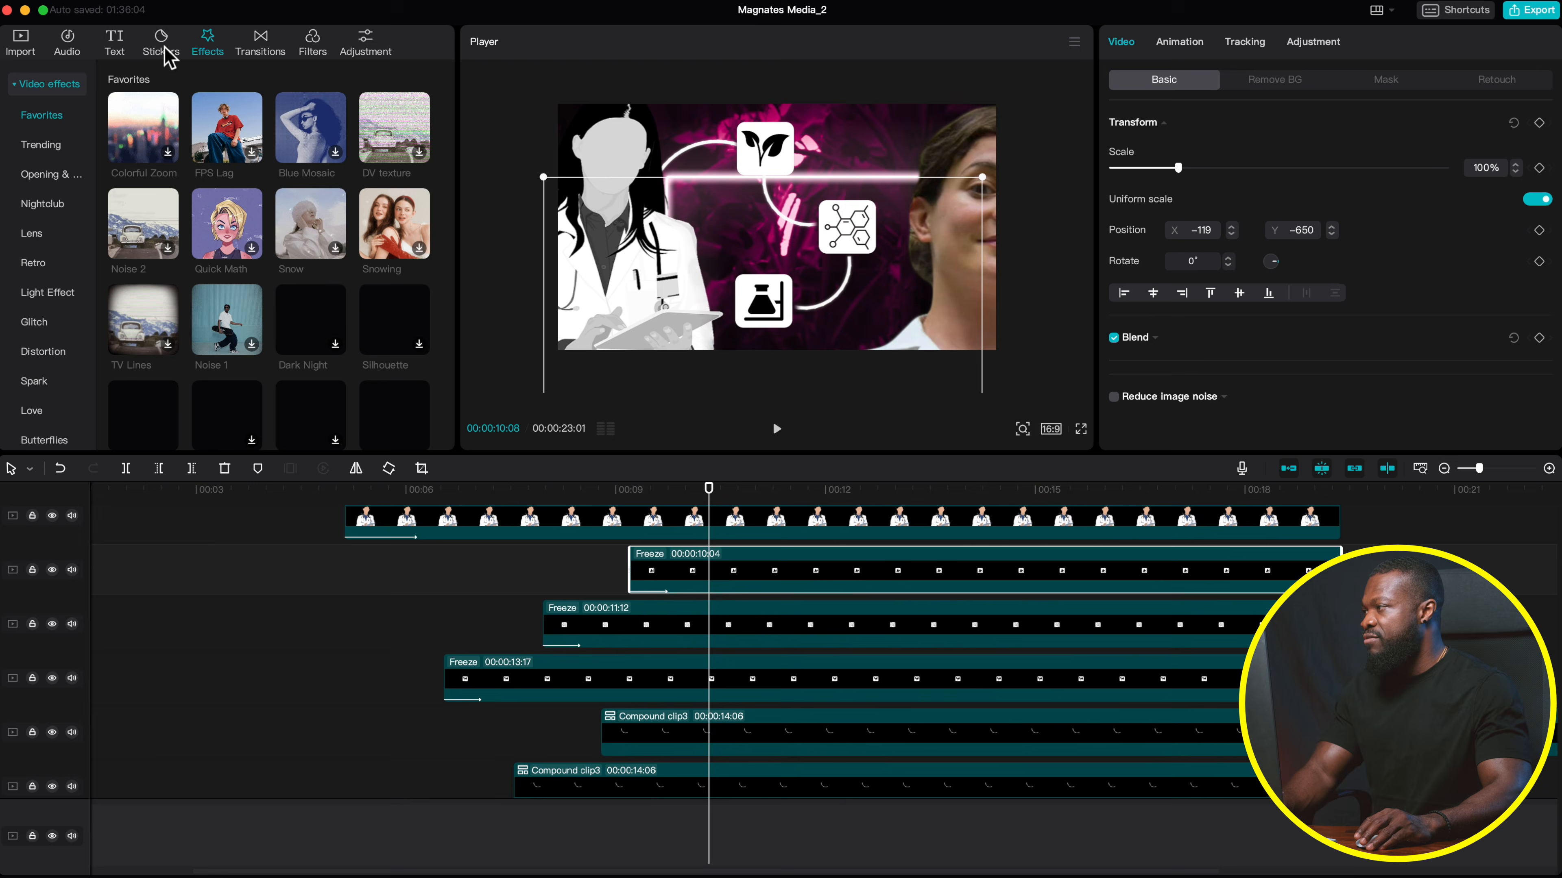
- Drop Play Pendulum onto the track-2 Freeze clip and lower its strength
scroll(324, 336, down, 1)
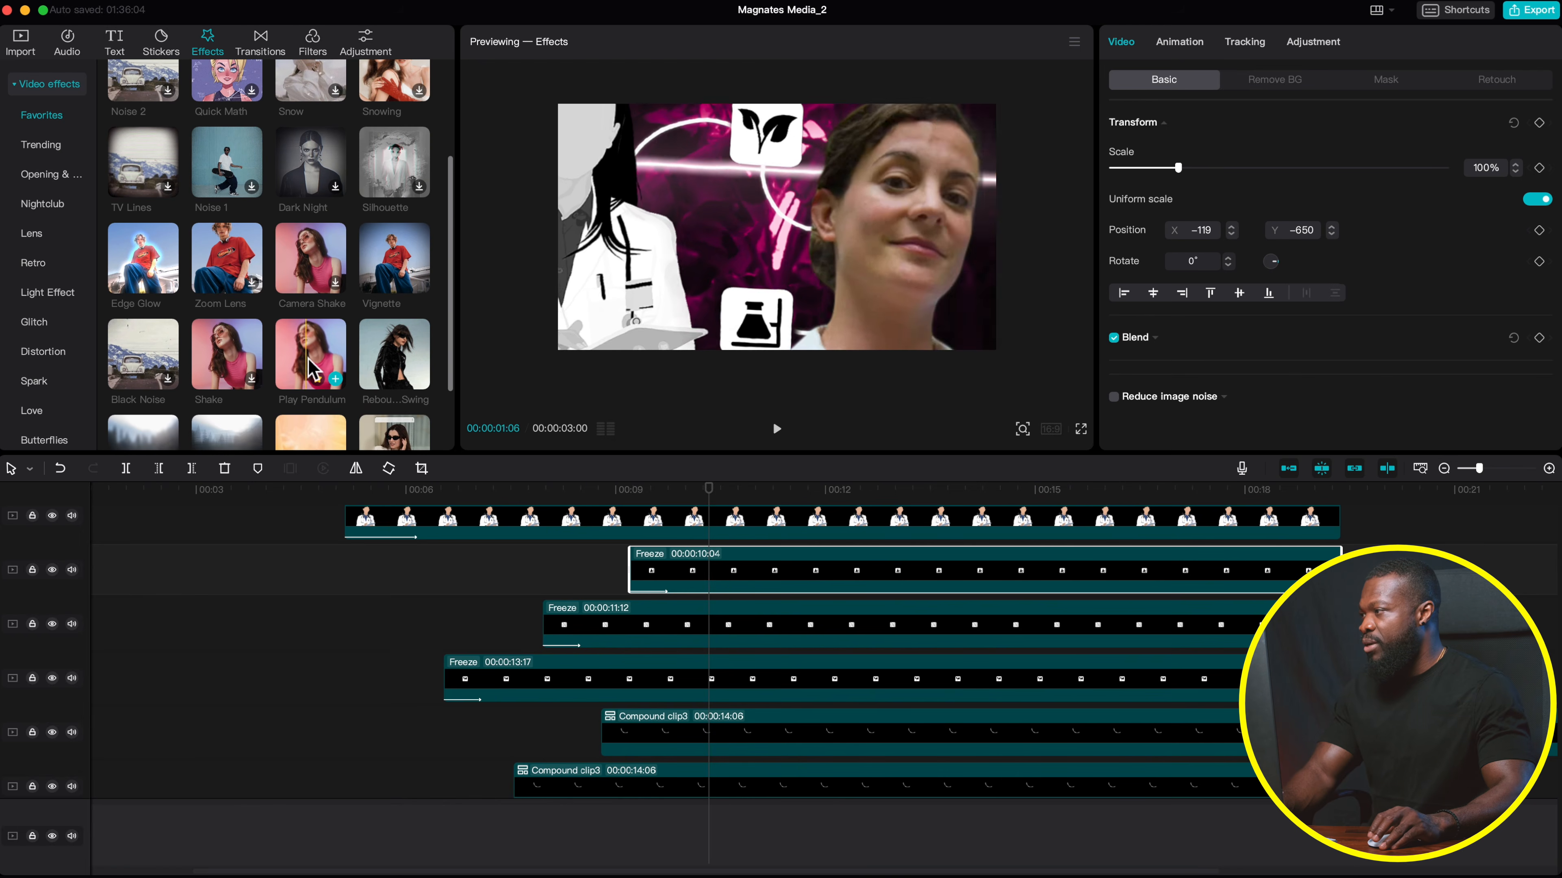
drag(324, 335, 667, 585)
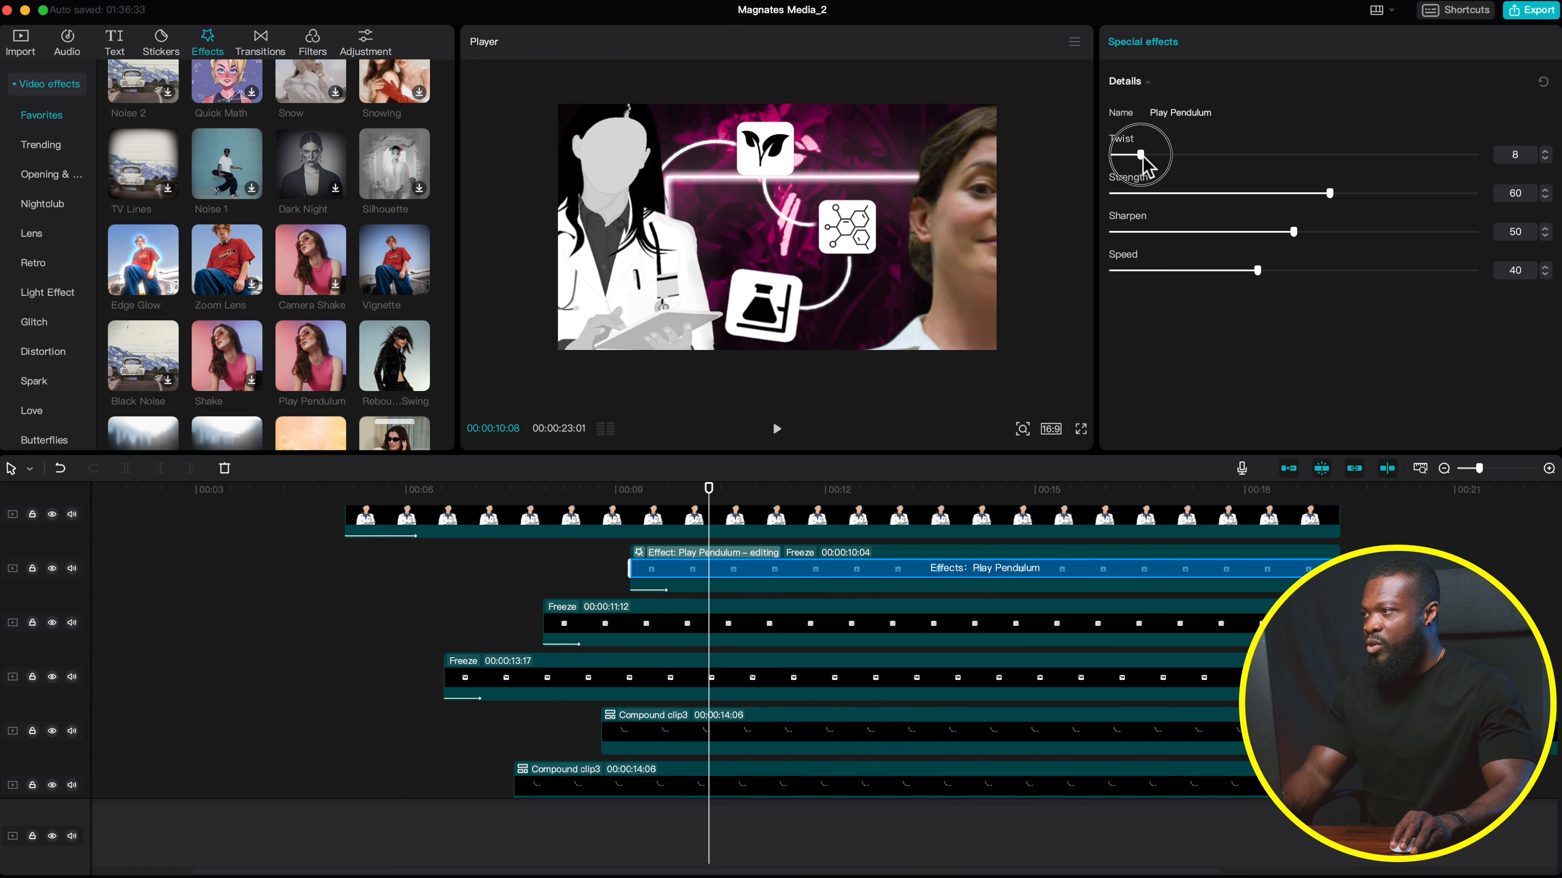
click(1161, 194)
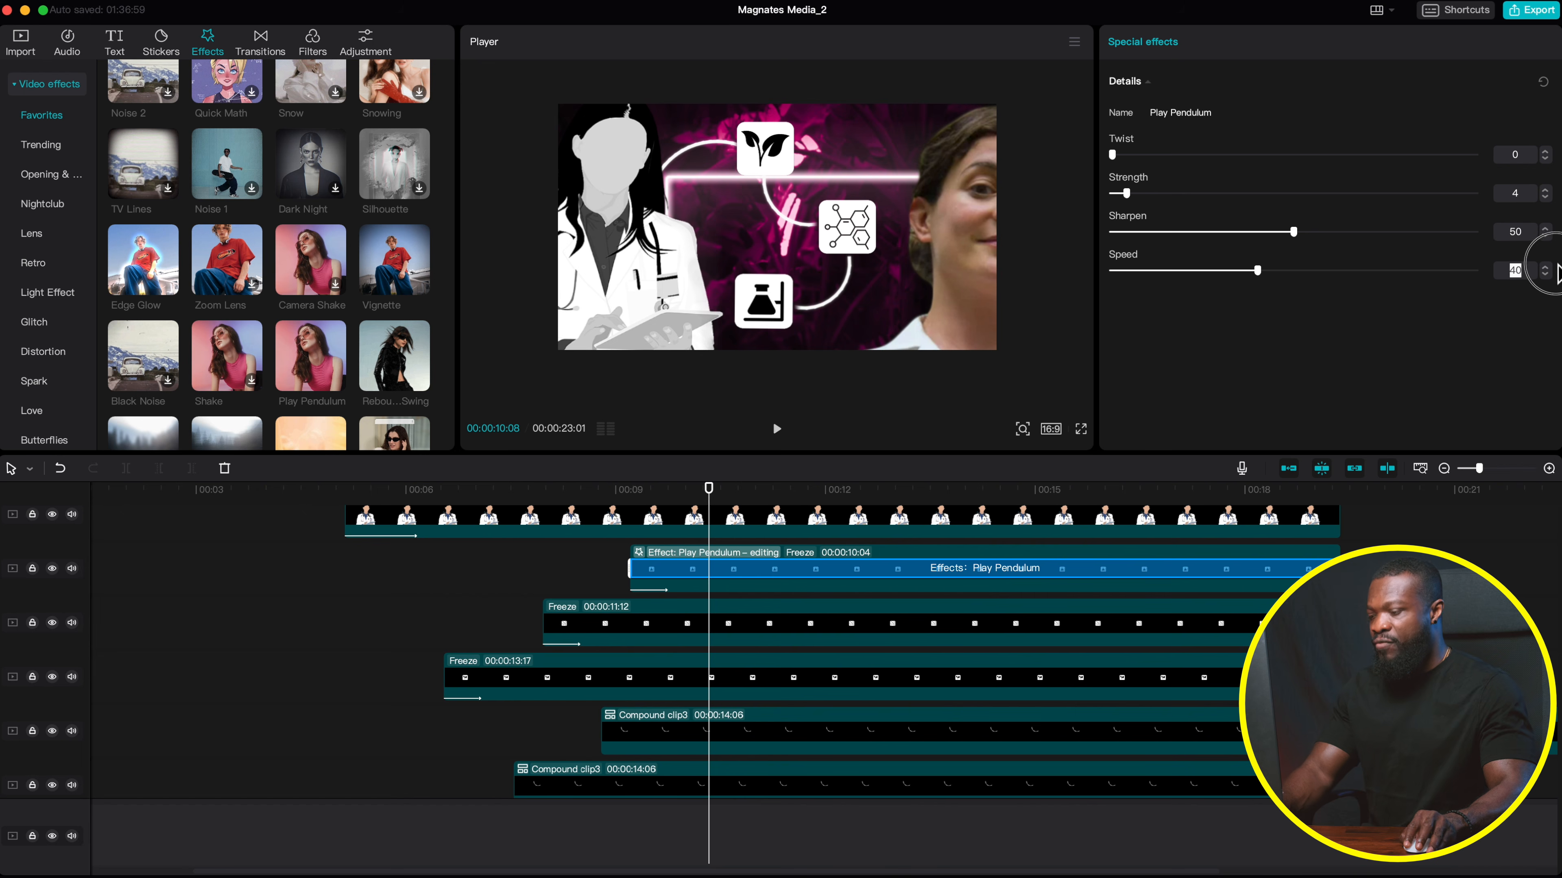
click(686, 631)
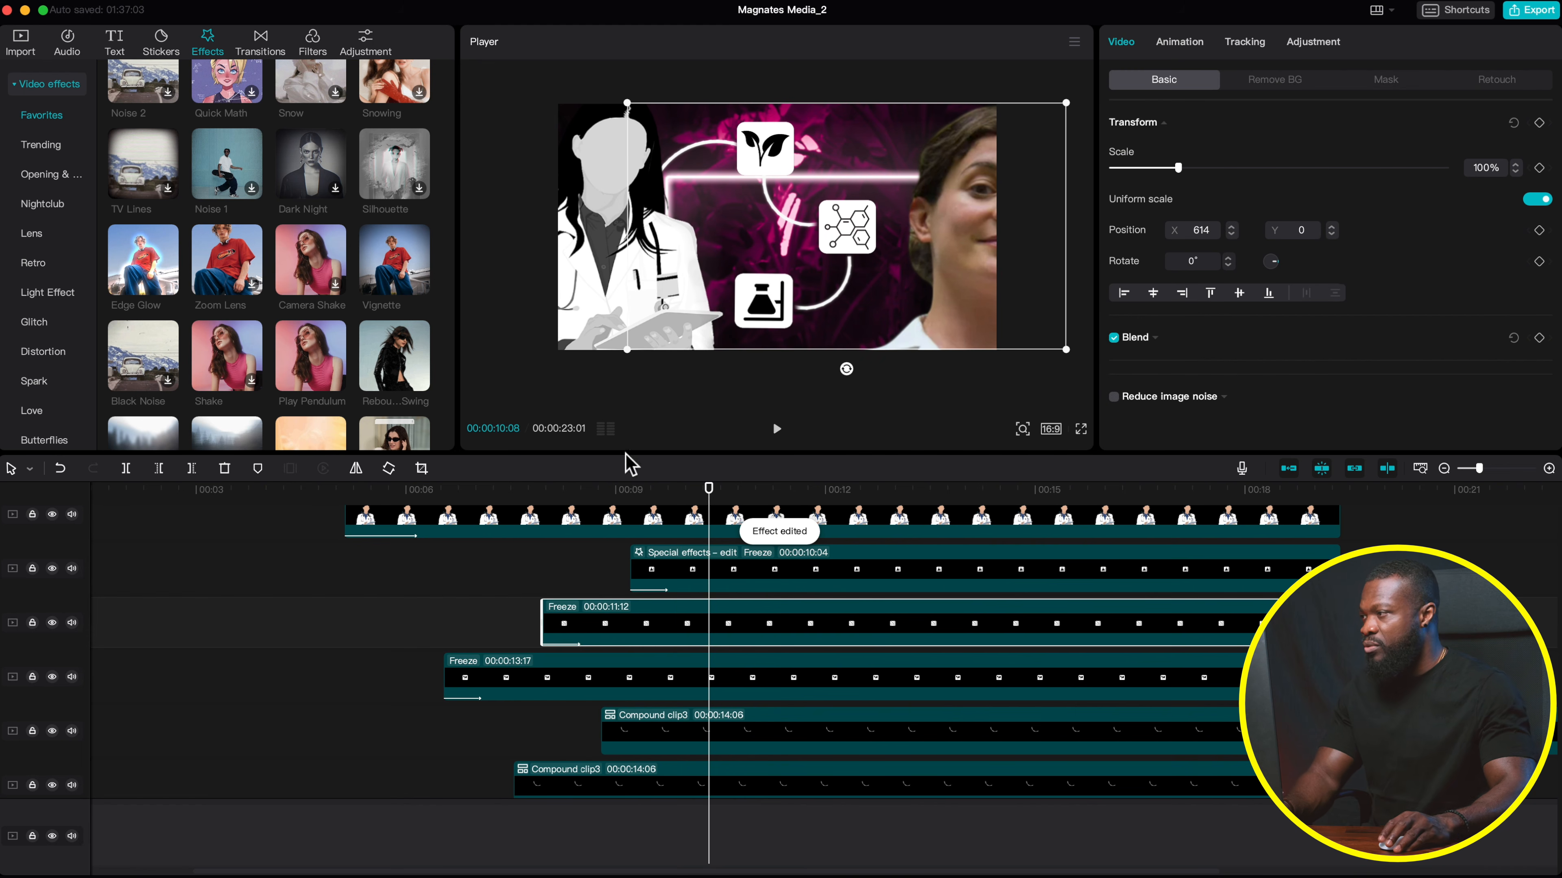
- Apply Play Pendulum to the track-3 Freeze clip and set both effects to Strength 5, Speed 20
drag(310, 355, 682, 623)
drag(1328, 193, 1128, 194)
drag(1259, 270, 1185, 270)
click(677, 677)
drag(311, 356, 676, 677)
drag(1328, 193, 1128, 193)
drag(1259, 270, 1185, 270)
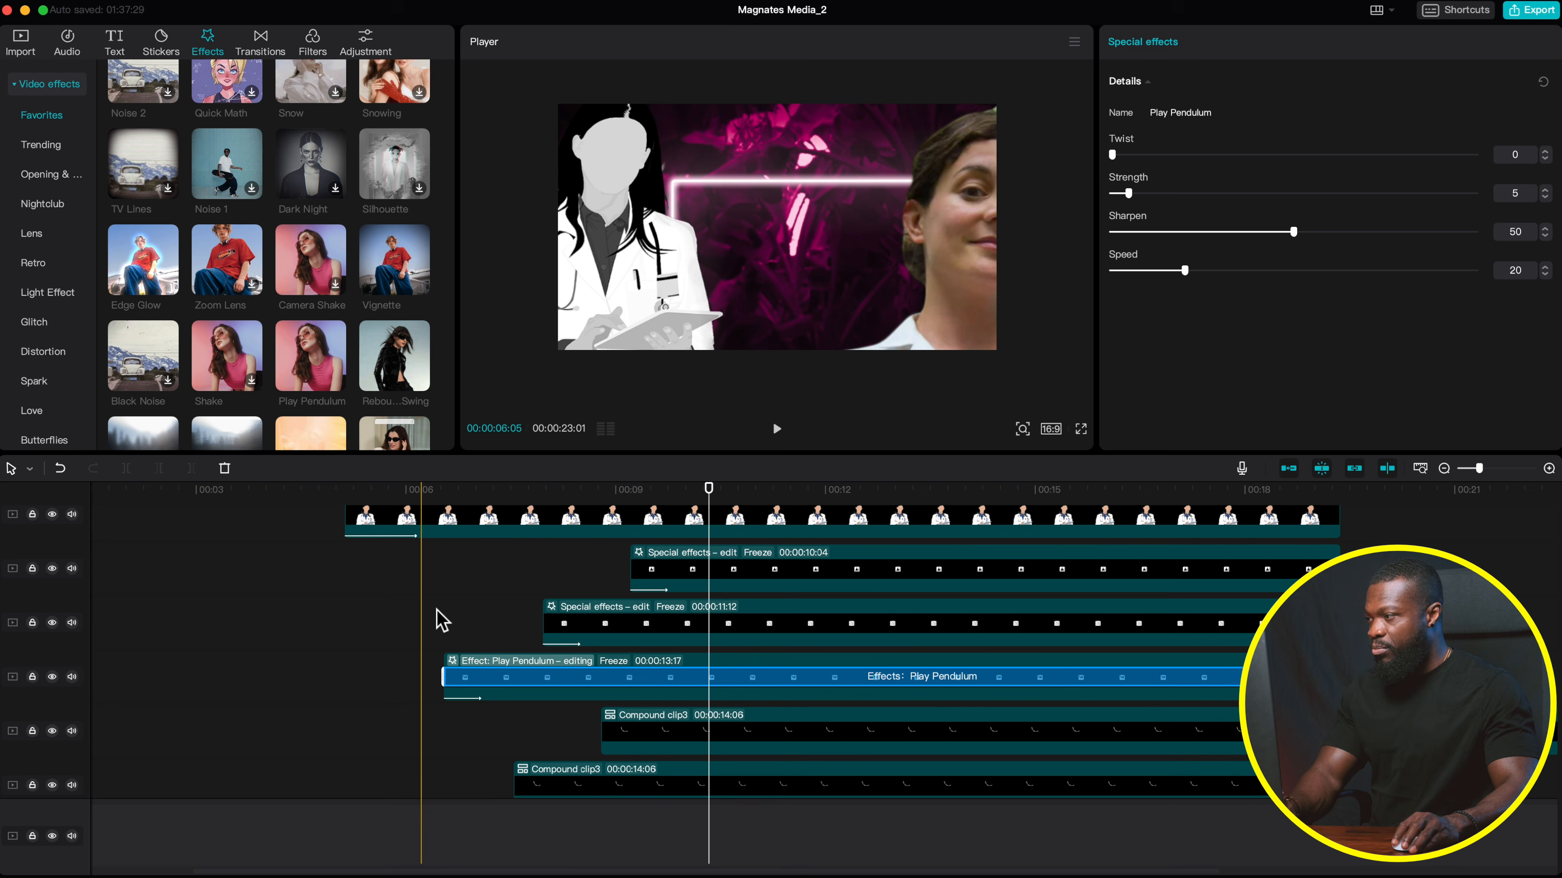
- Preview the pendulum effect on the badges from about 6 seconds
click(457, 618)
key(space)
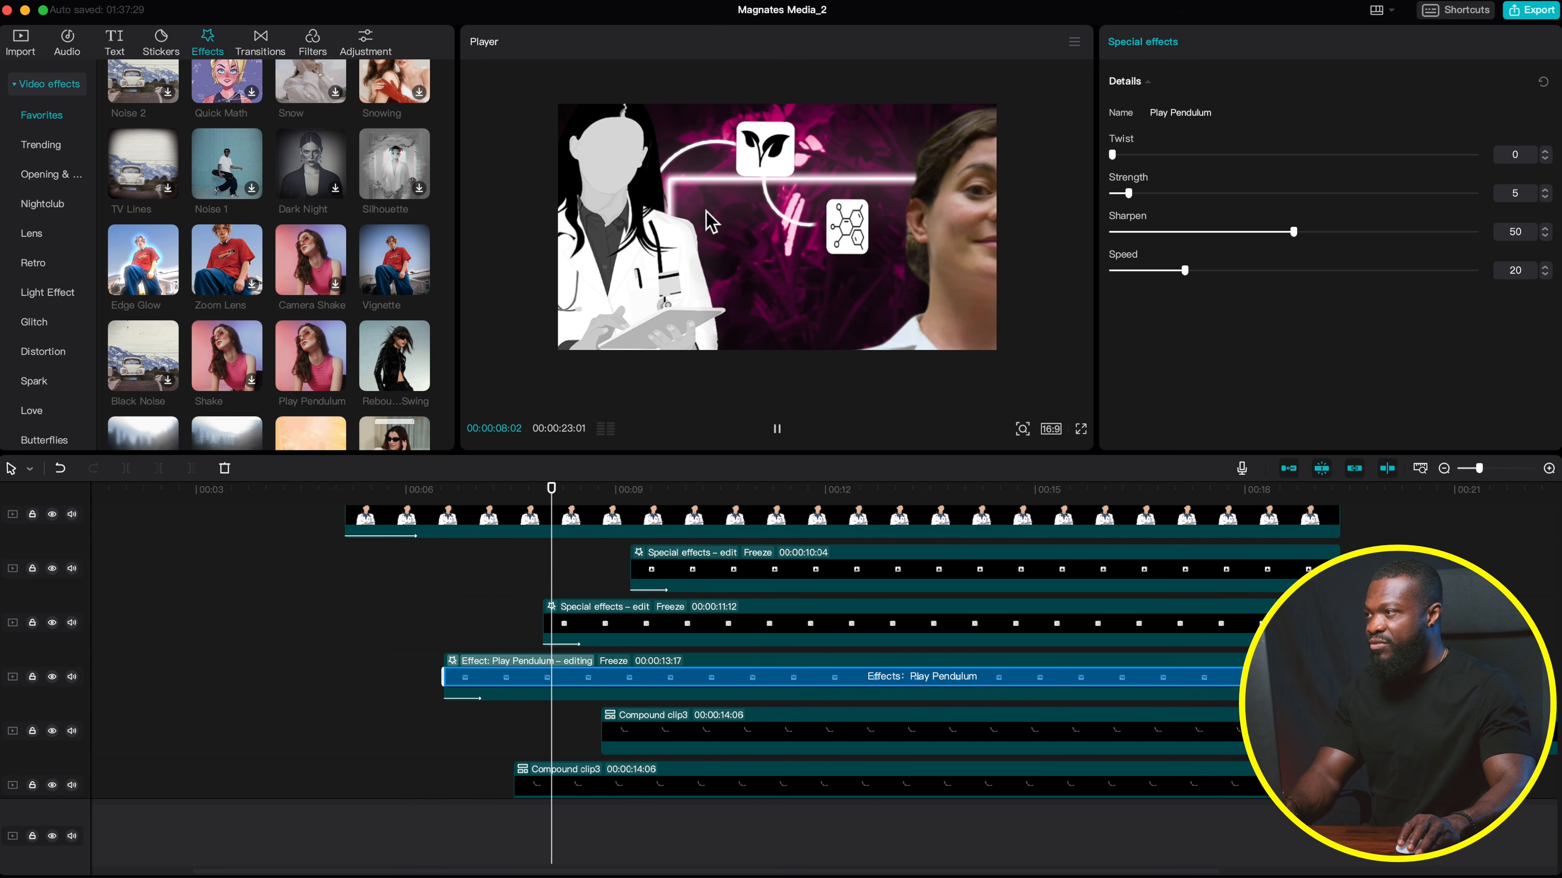
click(831, 657)
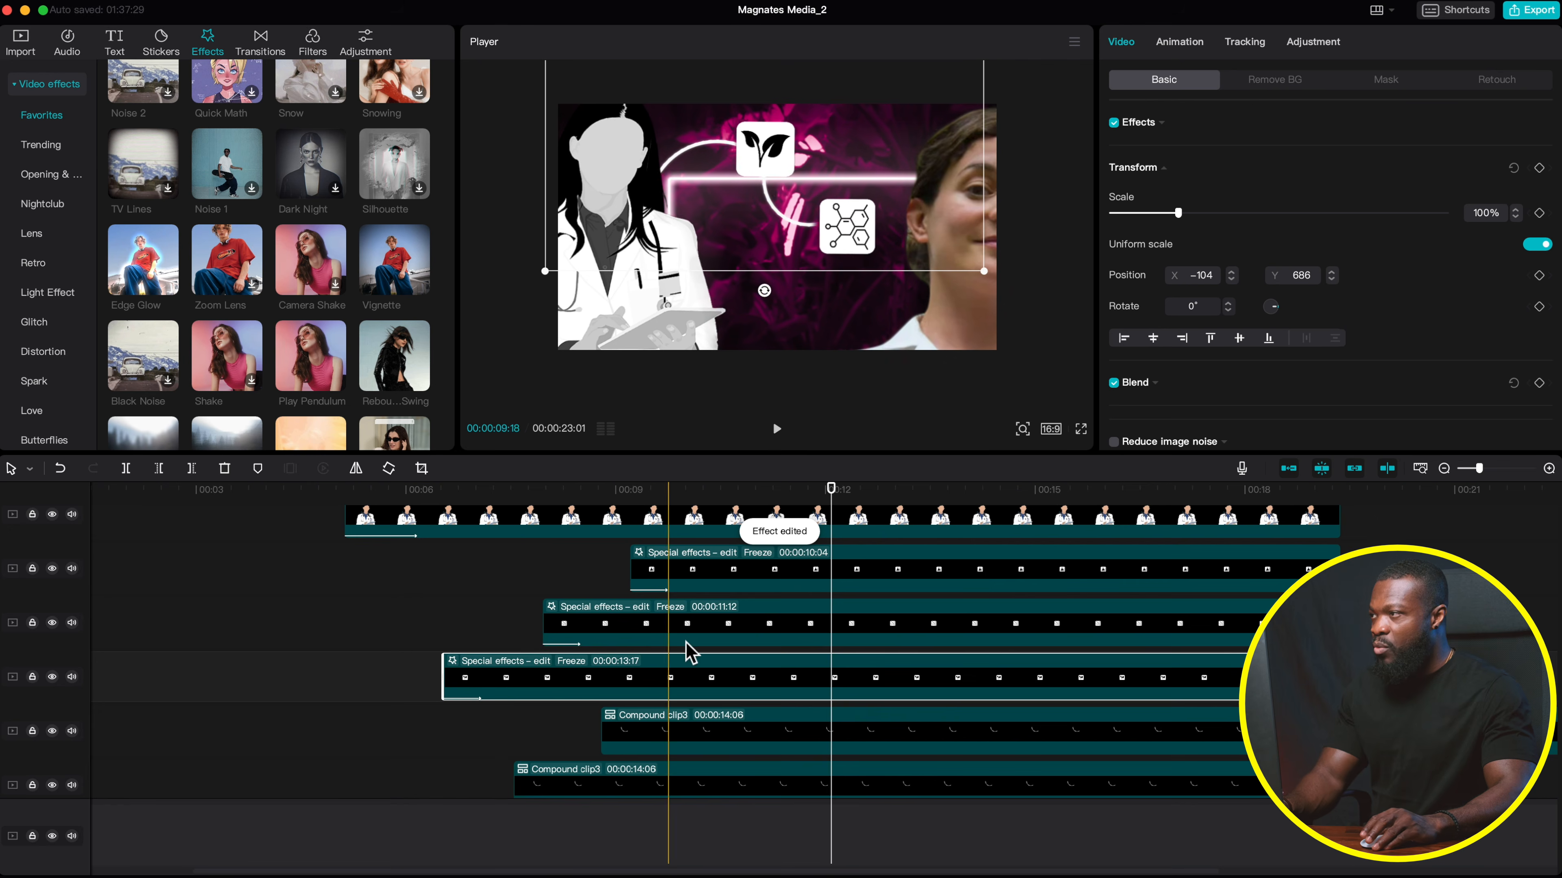
scroll(778, 643, up, 2)
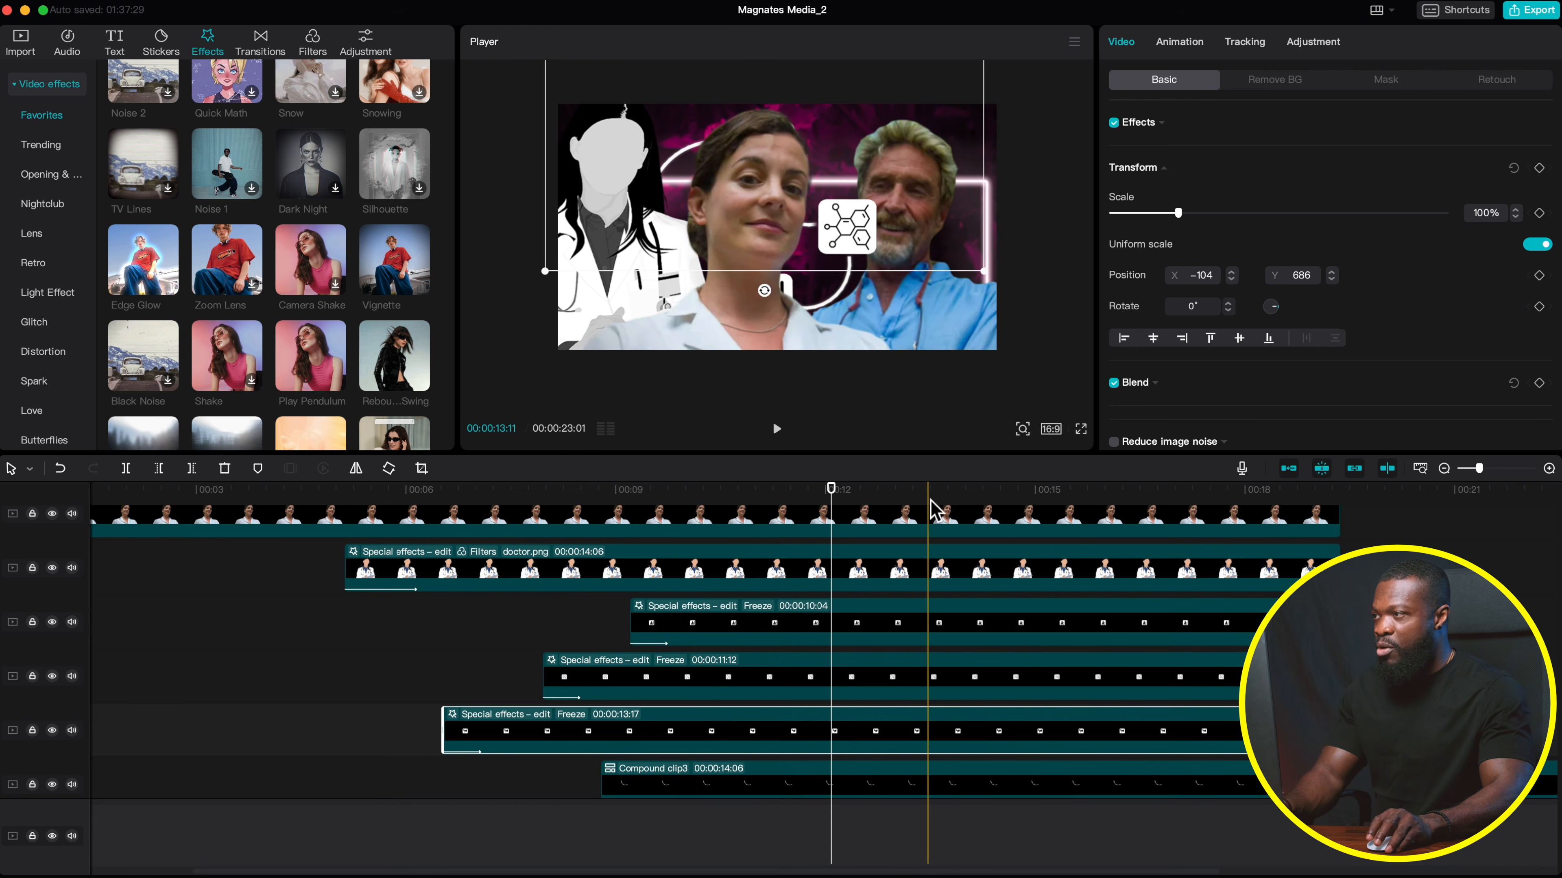
scroll(889, 558, down, 3)
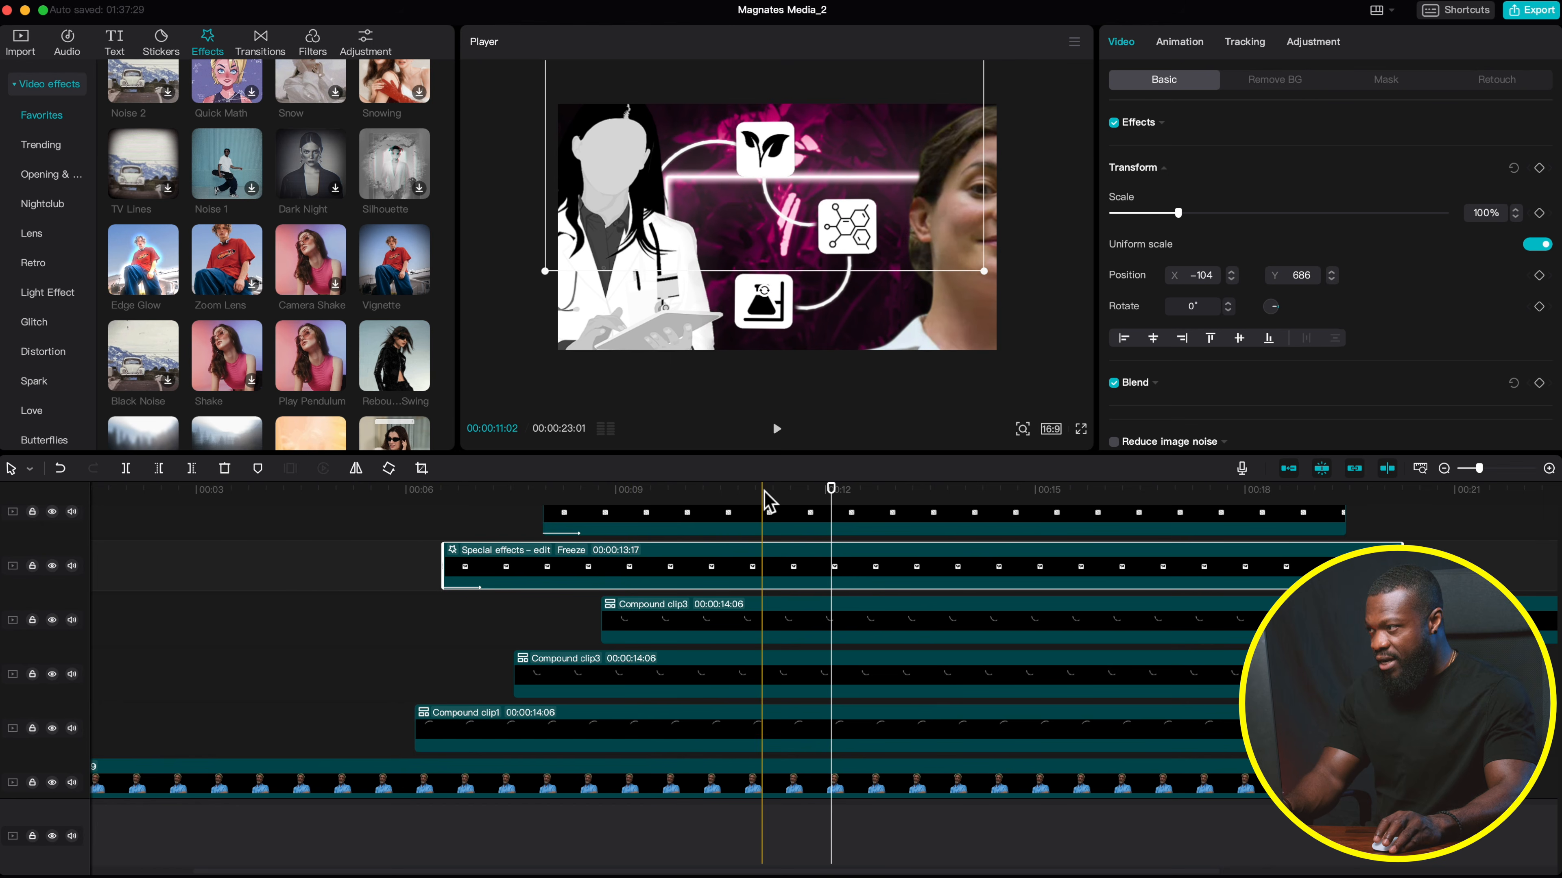
- Inspect the top doctor clip's keyframes, then multi-select both Compound clip3 layers and Compound clip1
scroll(772, 510, up, 4)
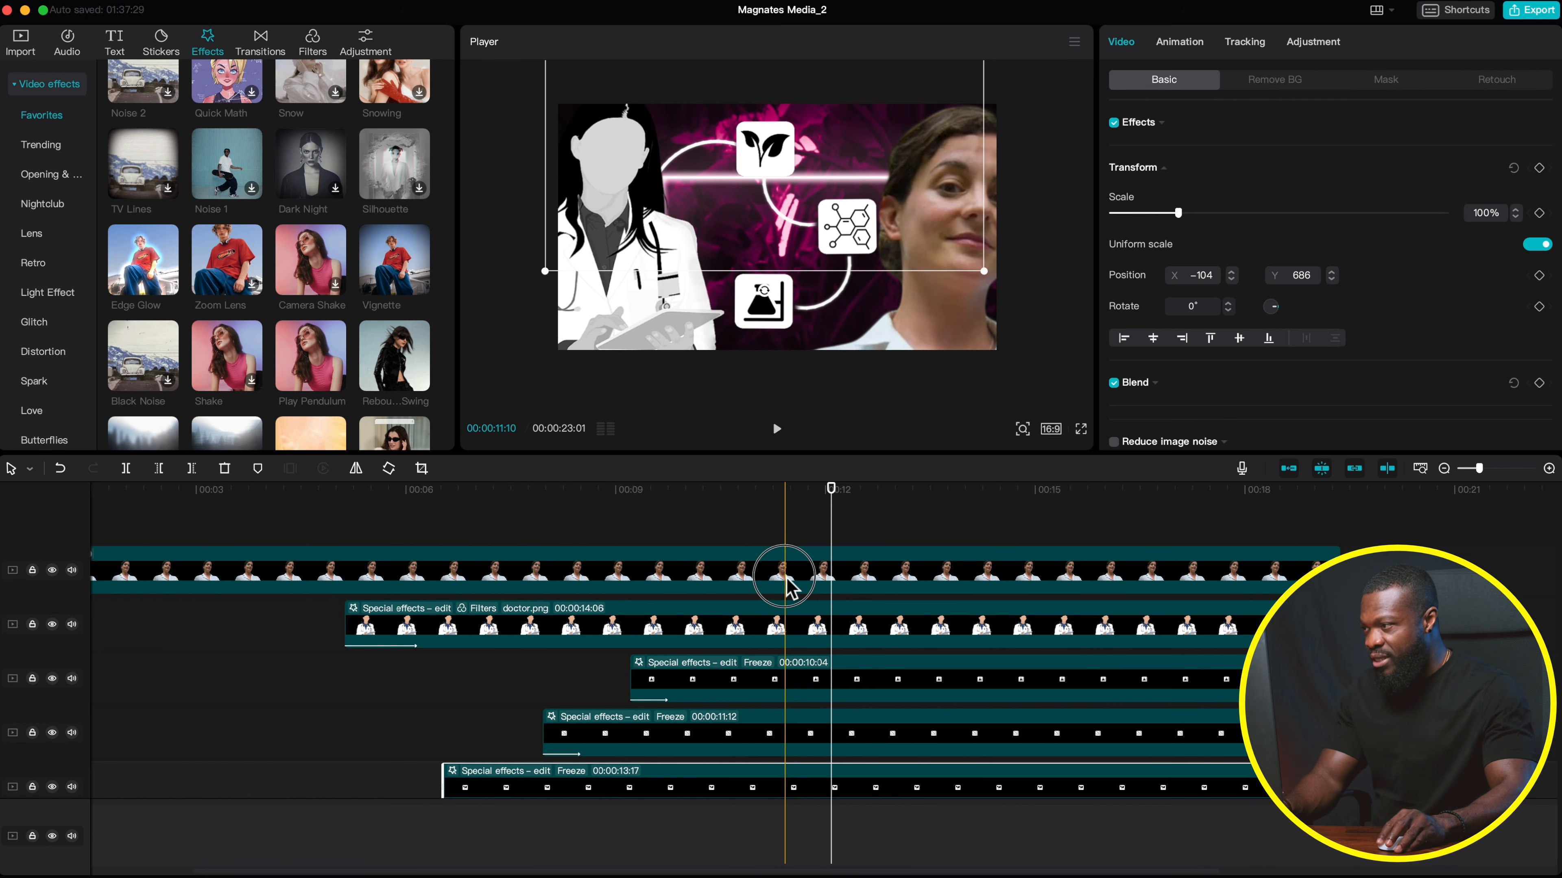
click(790, 588)
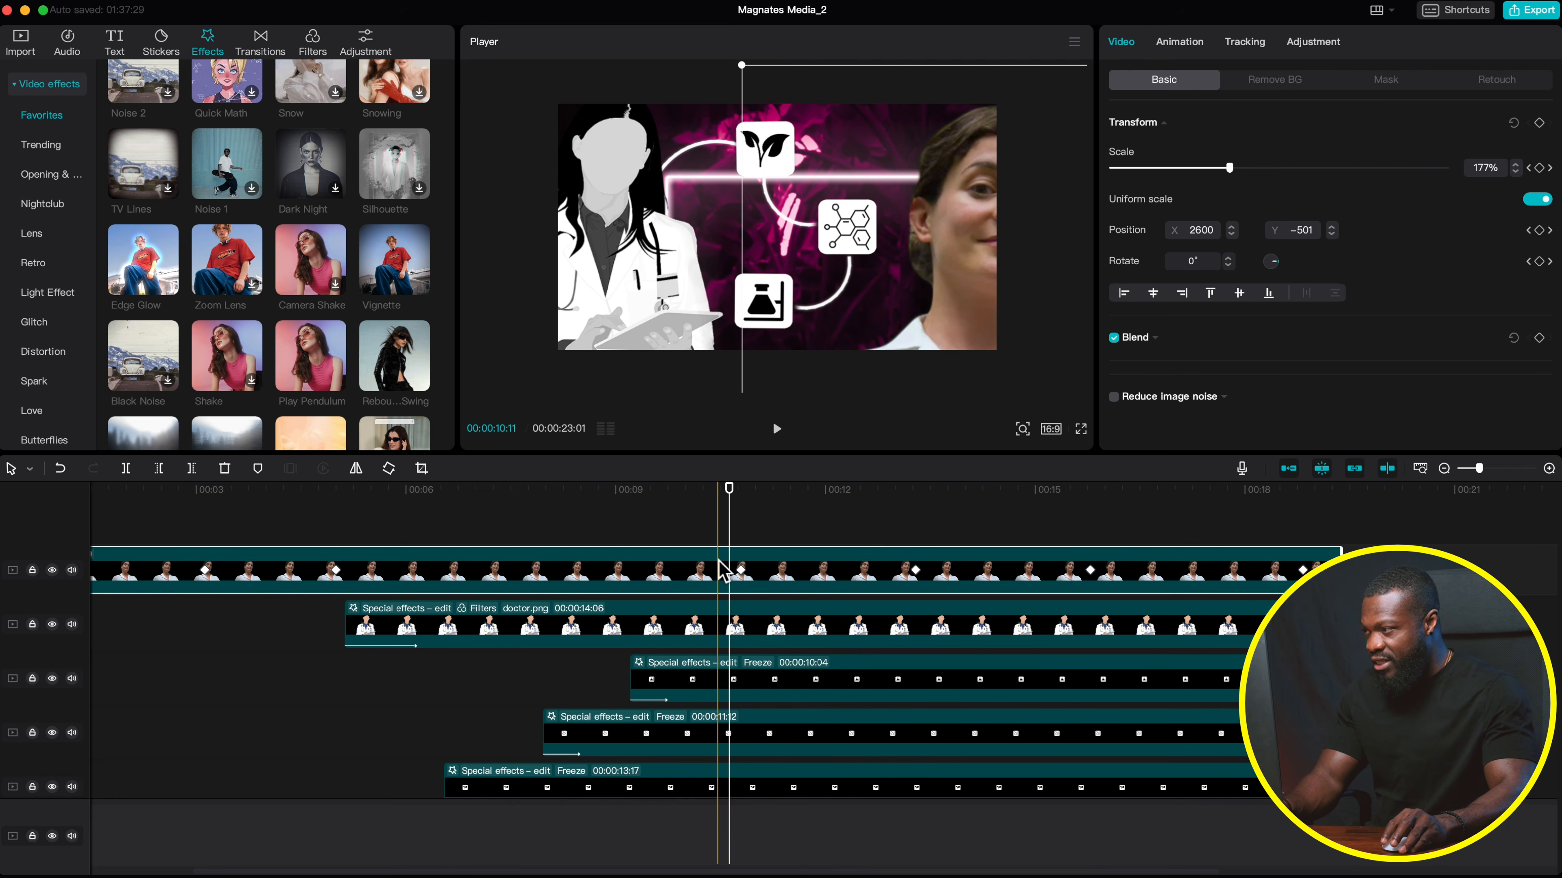
scroll(735, 609, down, 4)
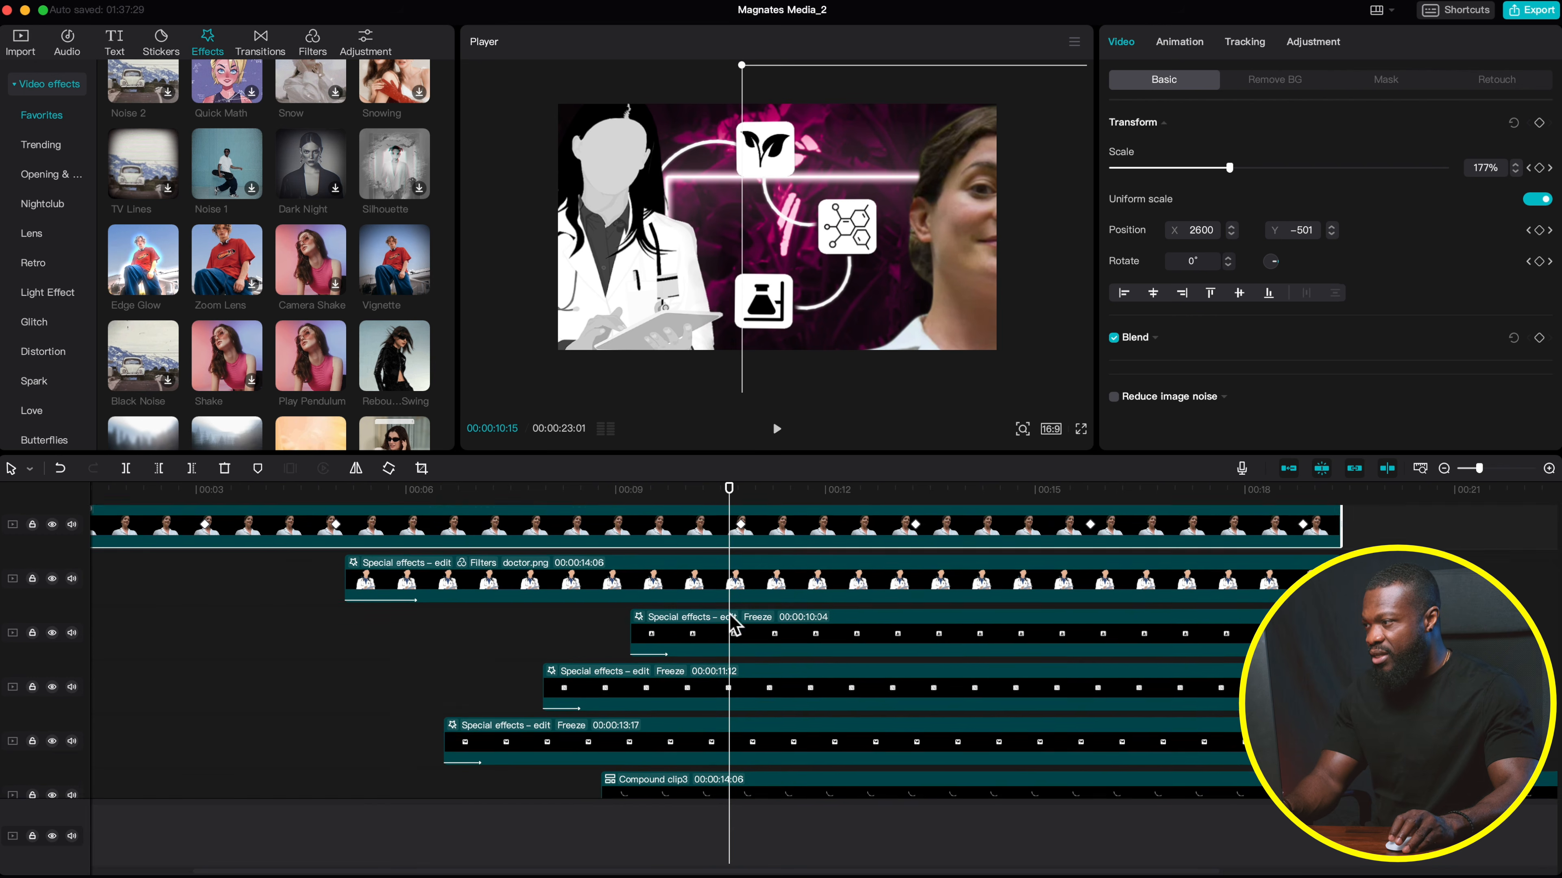
scroll(679, 689, down, 4)
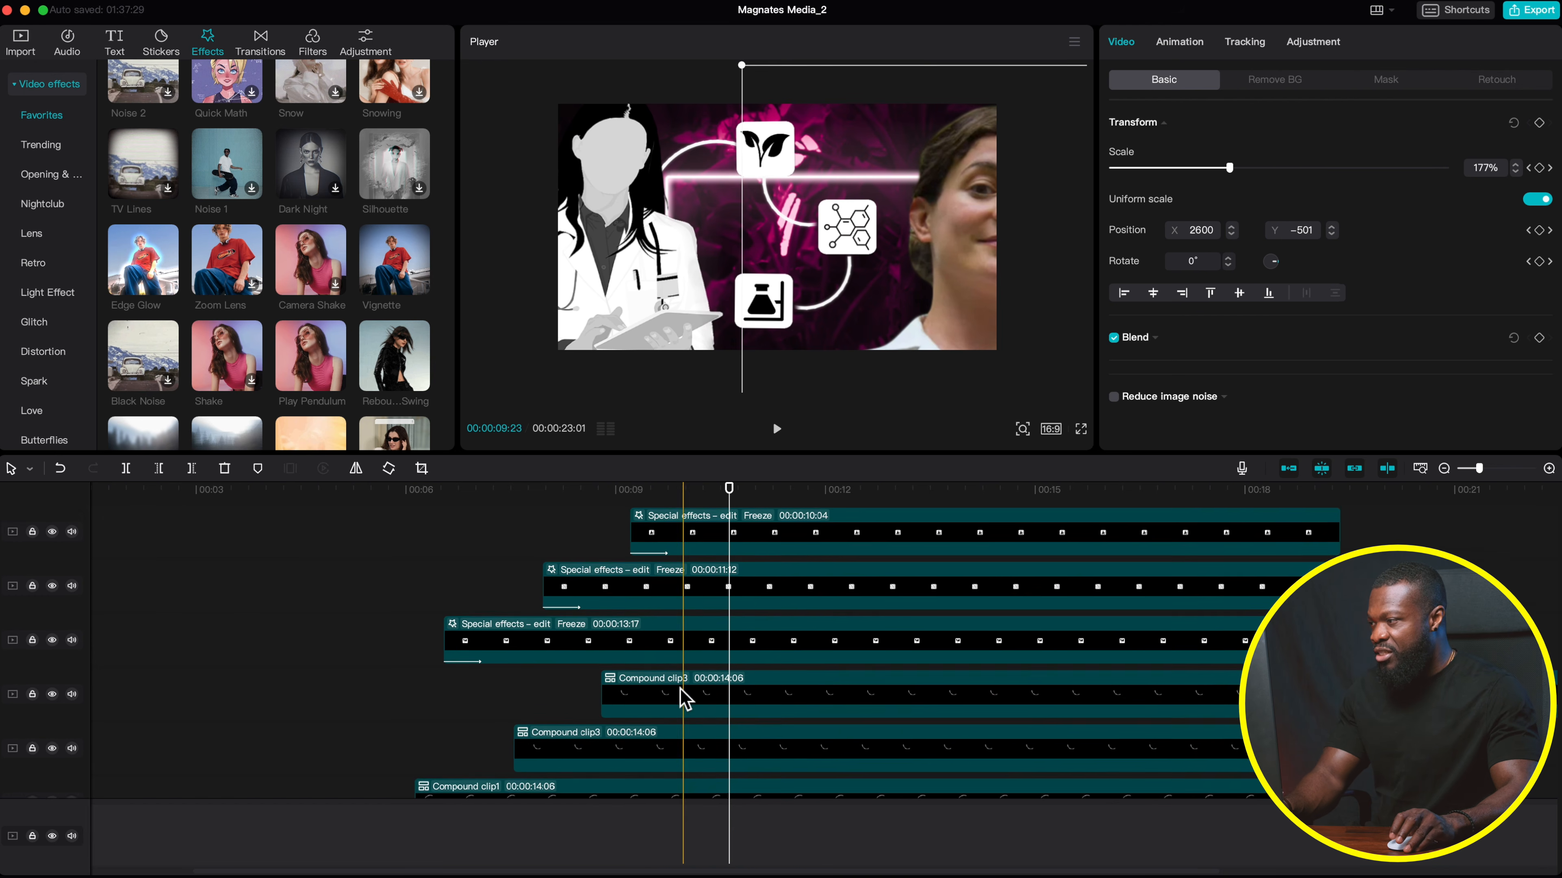
scroll(707, 714, up, 3)
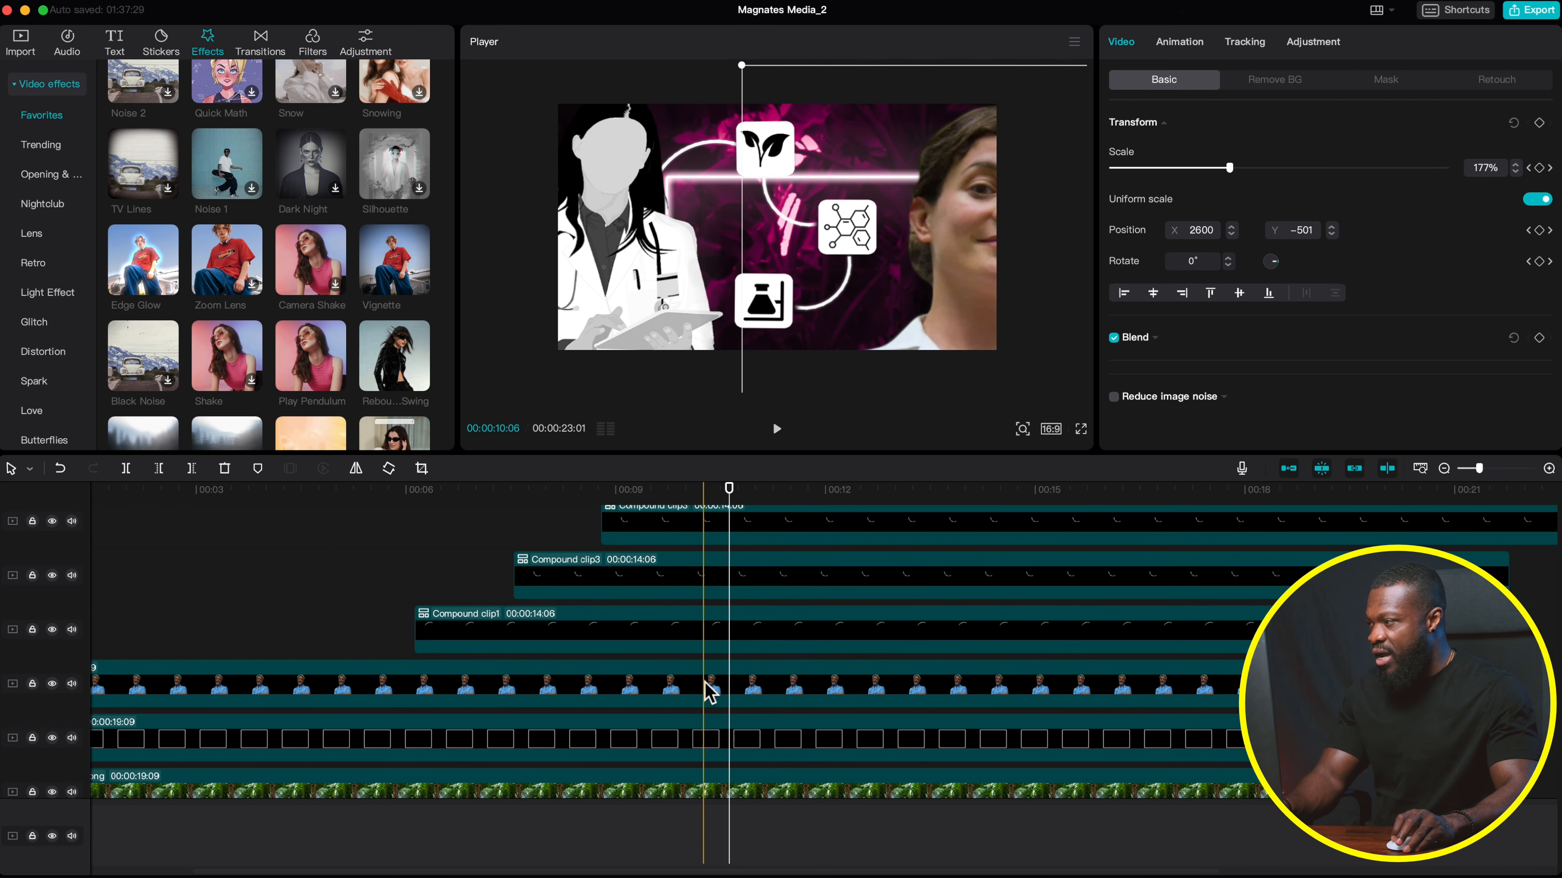
click(736, 688)
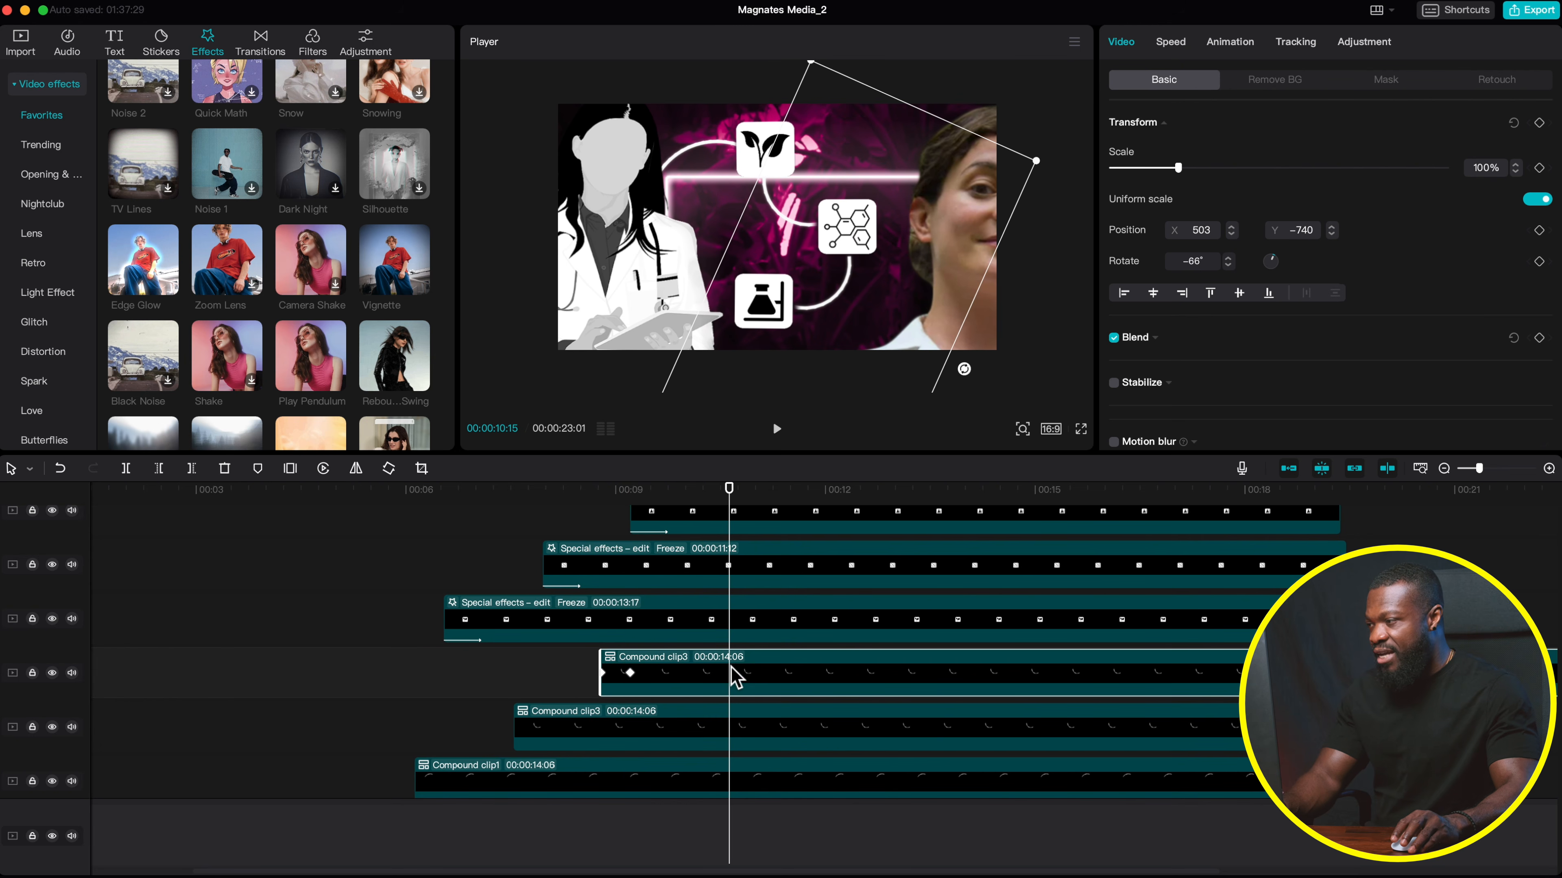
scroll(737, 701, down, 1)
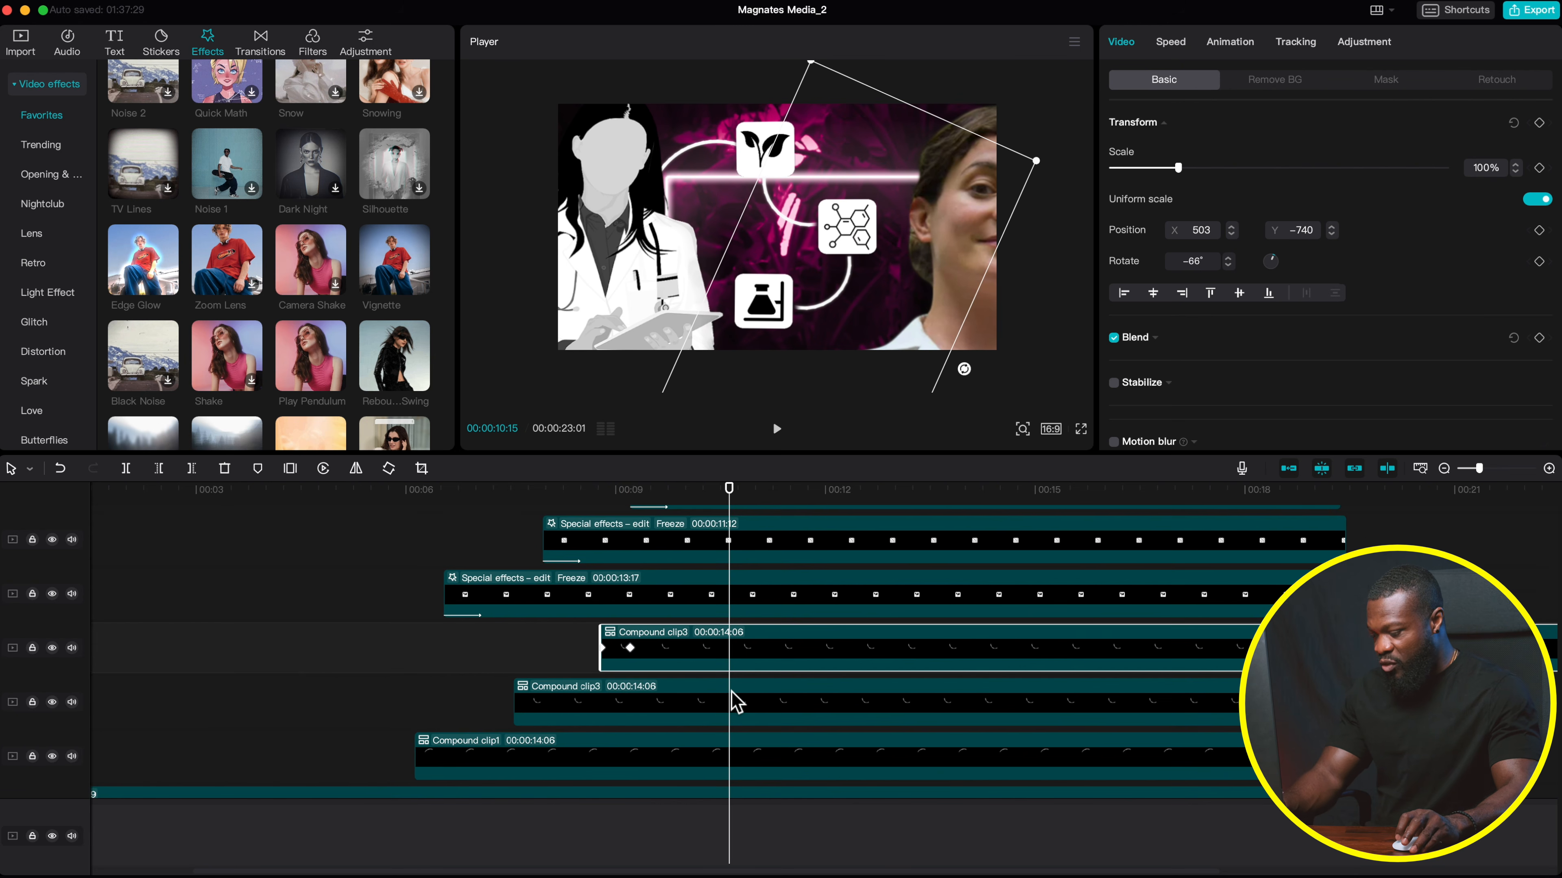
shift+click(732, 713)
shift+click(734, 742)
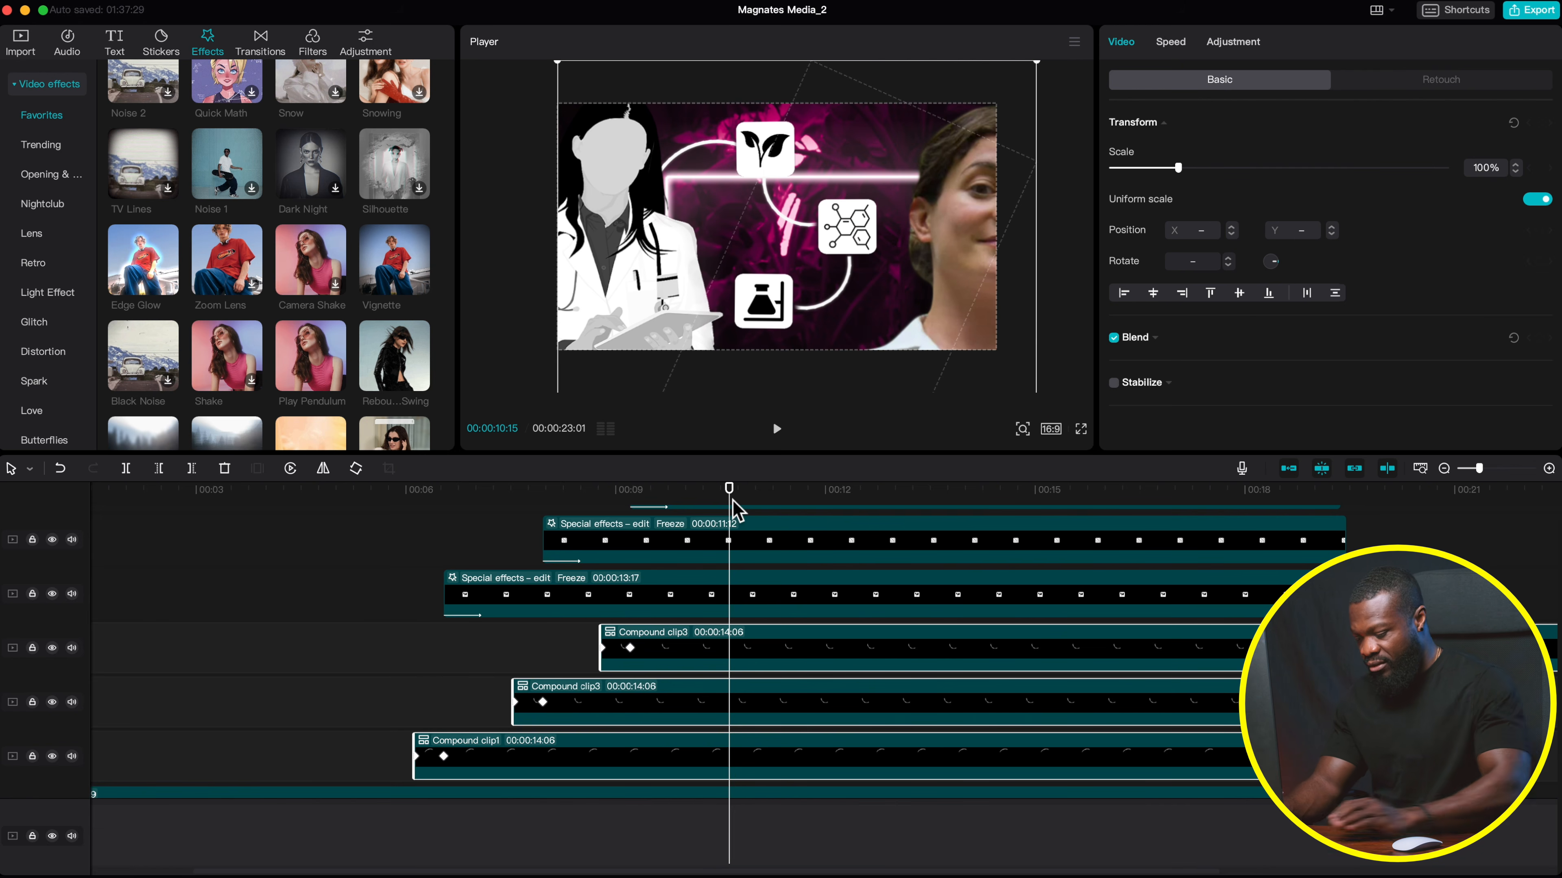
- Split the three compound clips at 10:15 and replace the top Compound clip3's remainder with a stretched freeze frame
key(super+b)
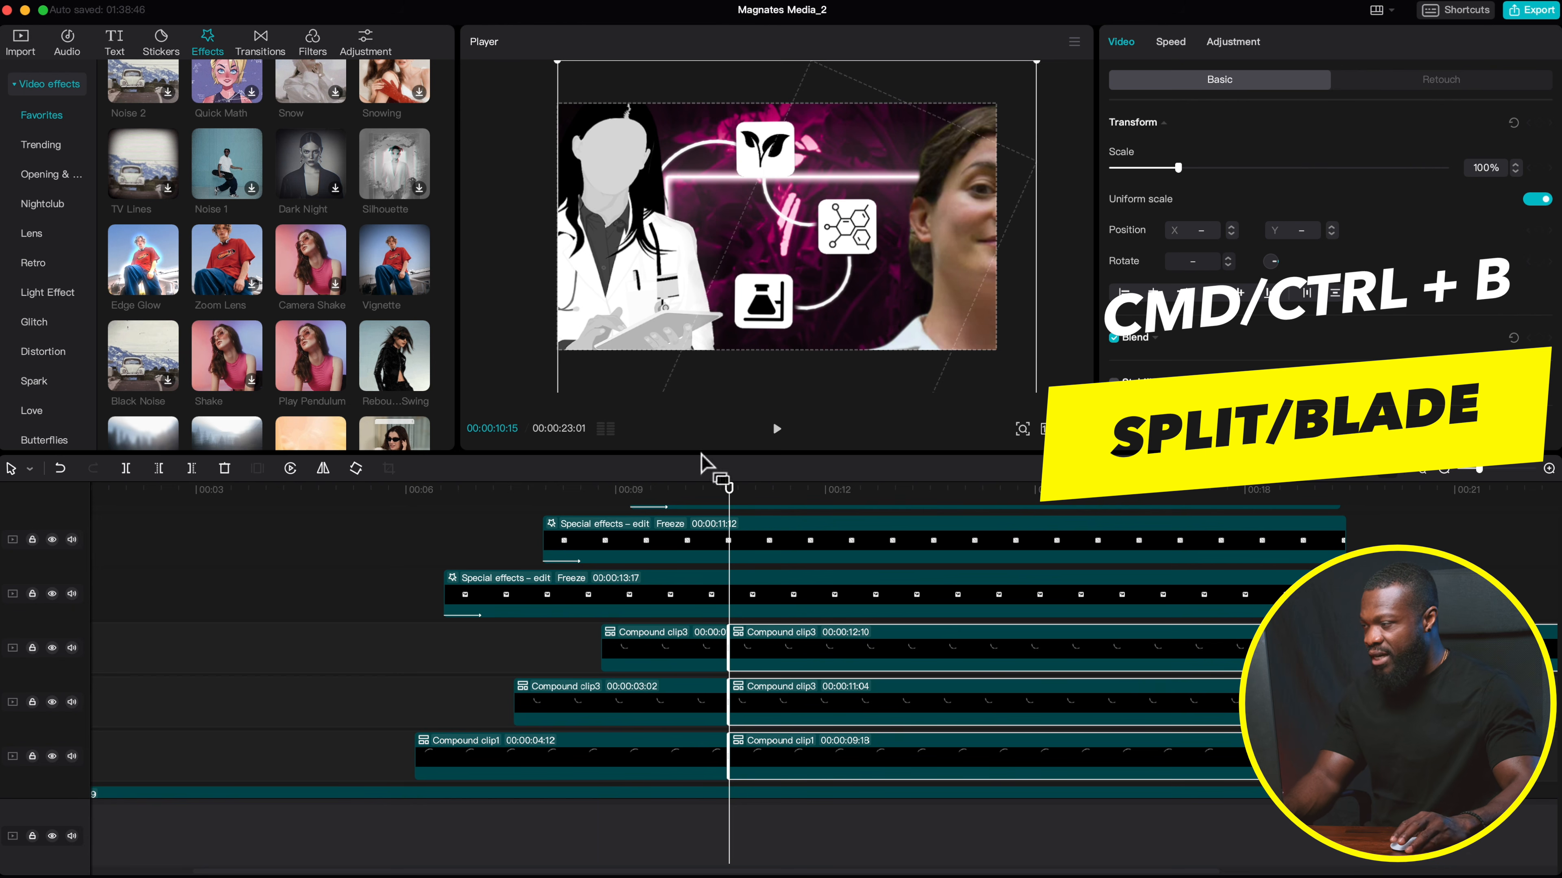
click(741, 665)
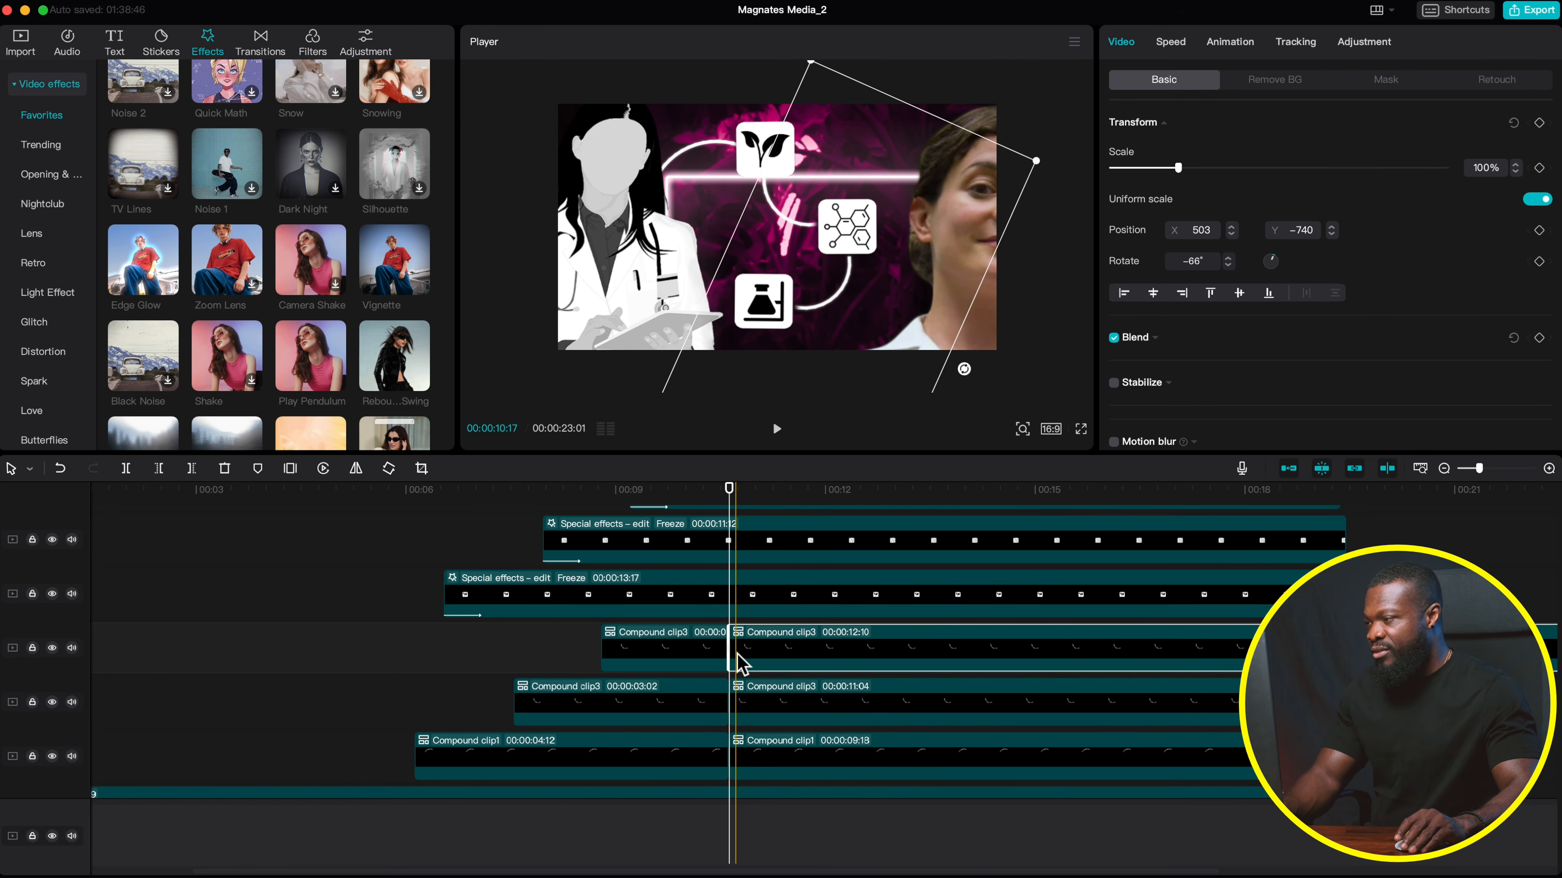
right_click(741, 665)
mouse_move(812, 581)
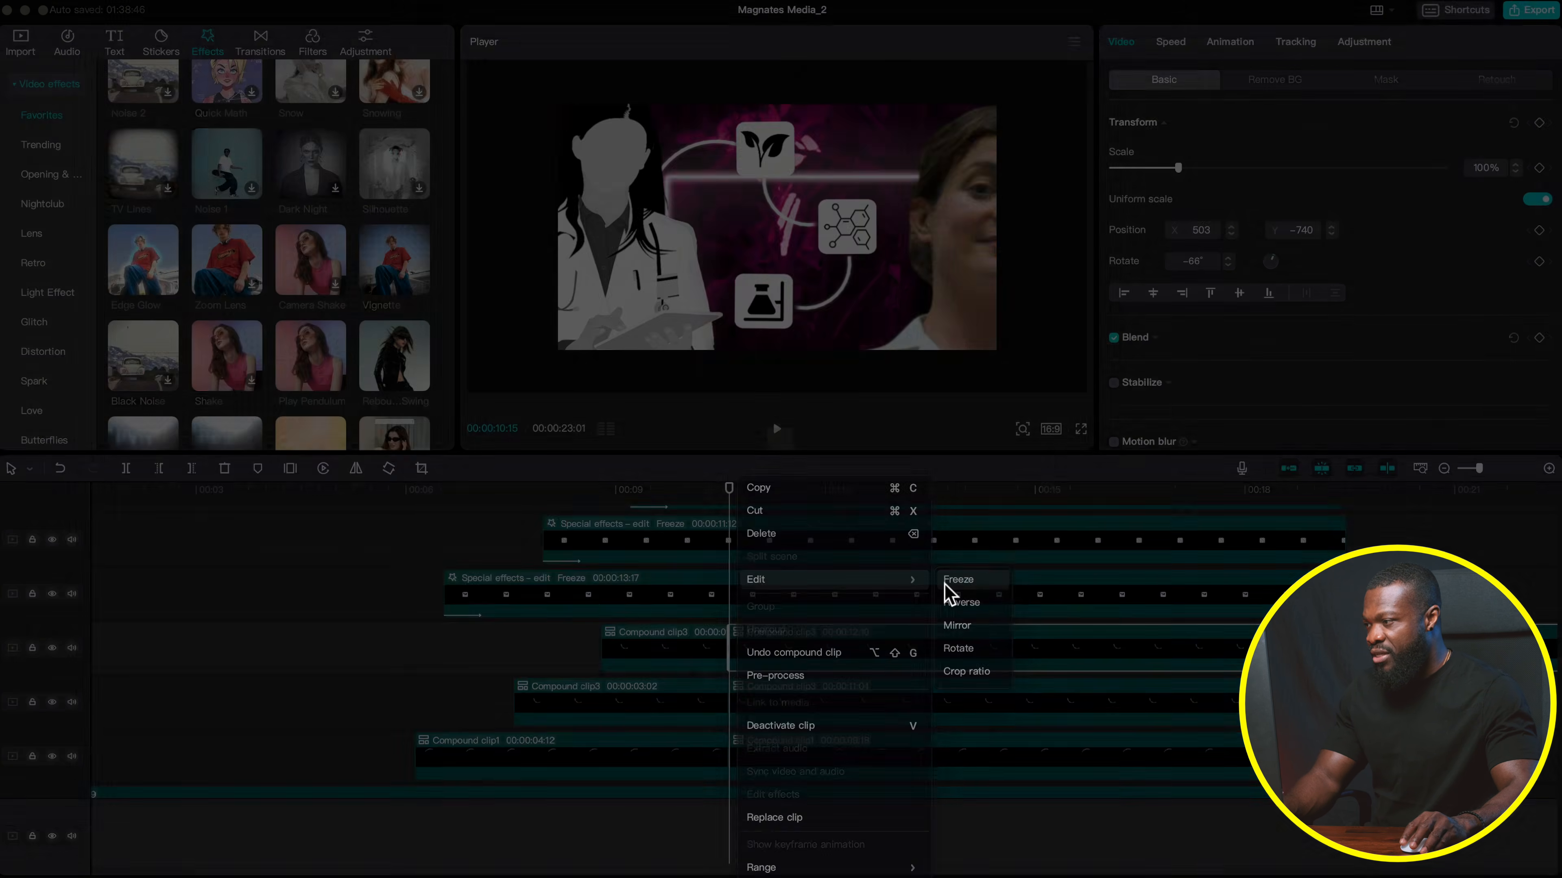
click(953, 579)
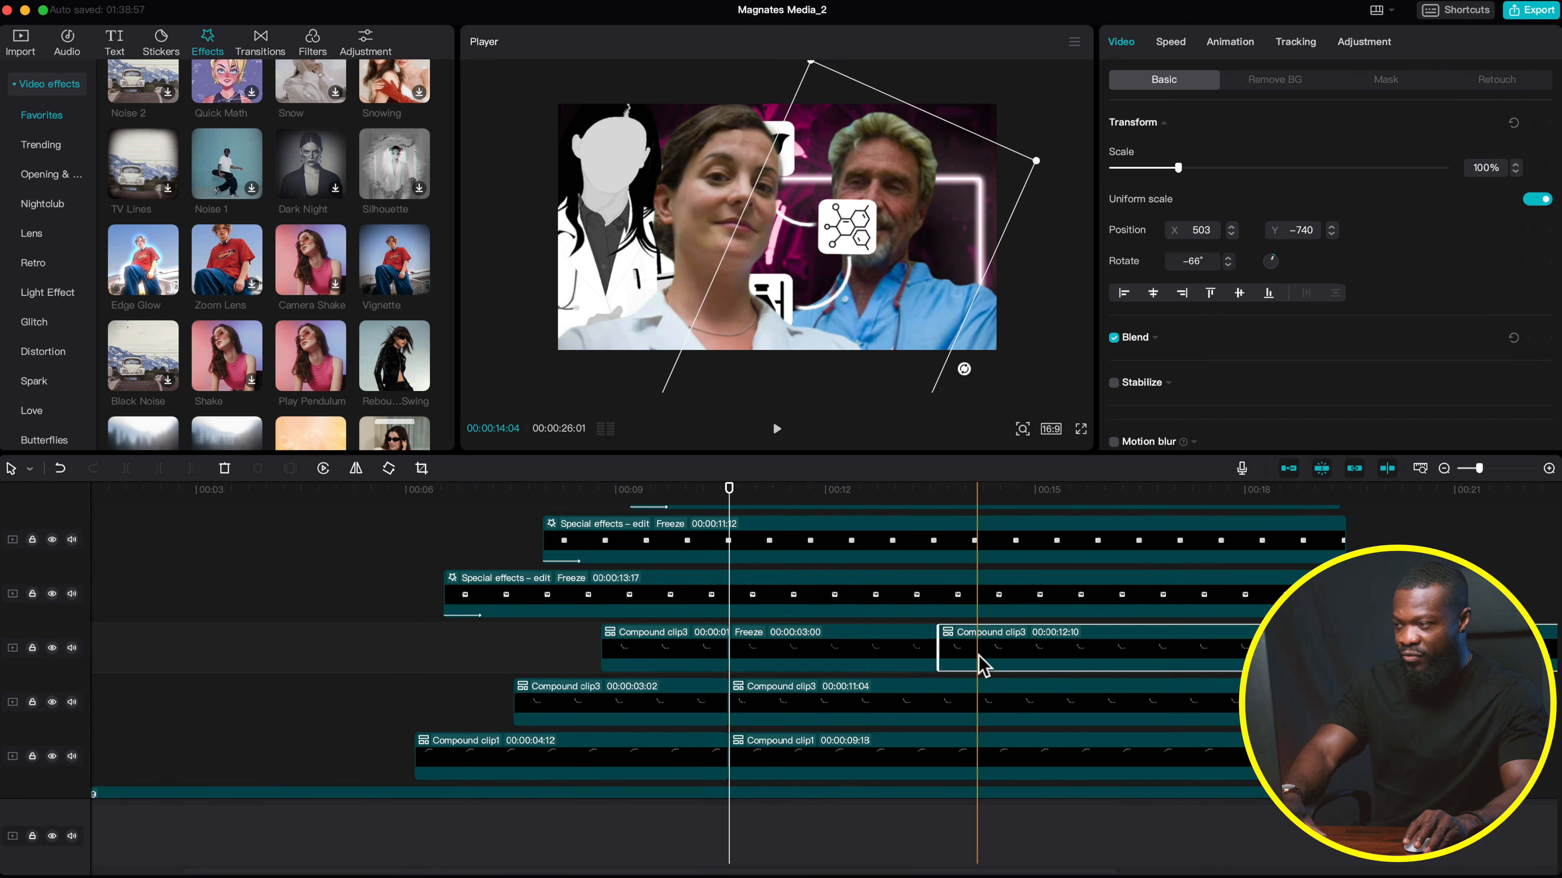
key(Delete)
drag(938, 652, 1344, 652)
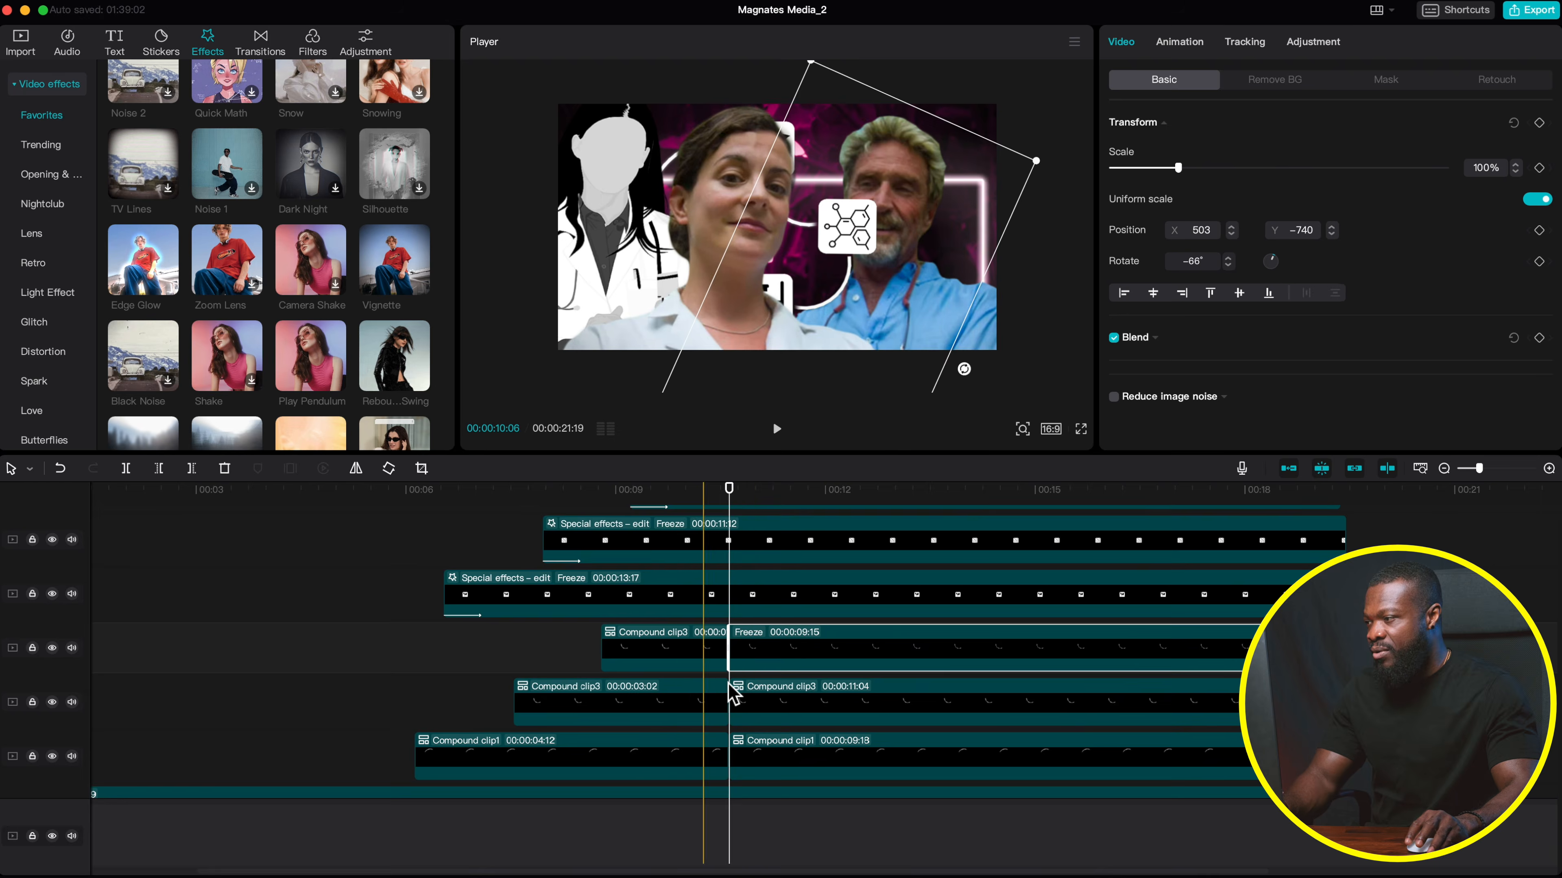
- Freeze the next Compound clip3's remainder, then select doctor.png together with the three Freeze clips
click(749, 716)
right_click(741, 704)
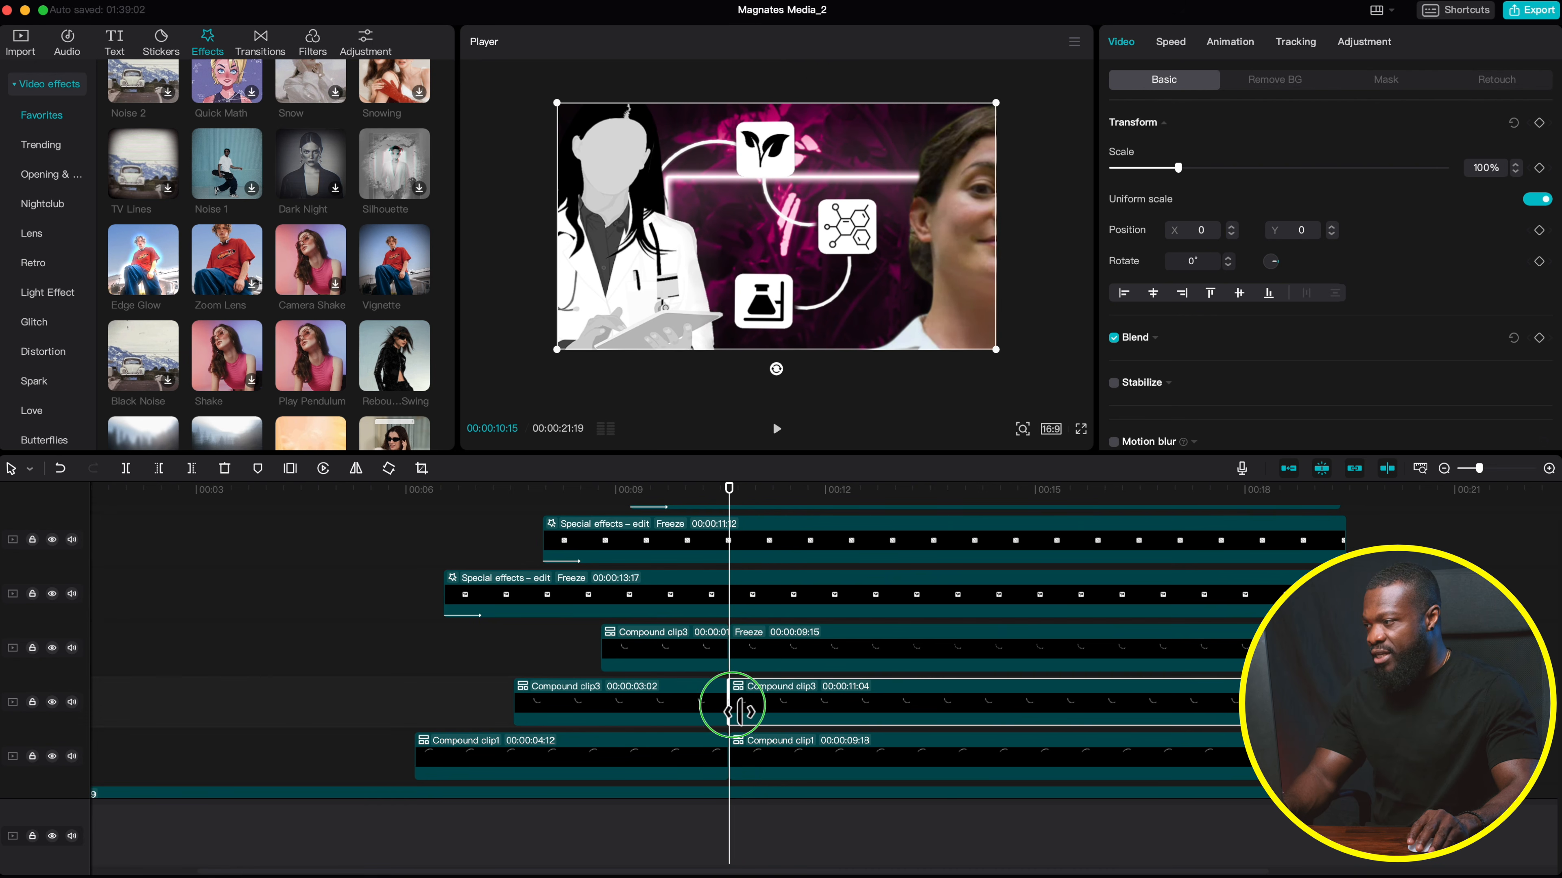
click(762, 651)
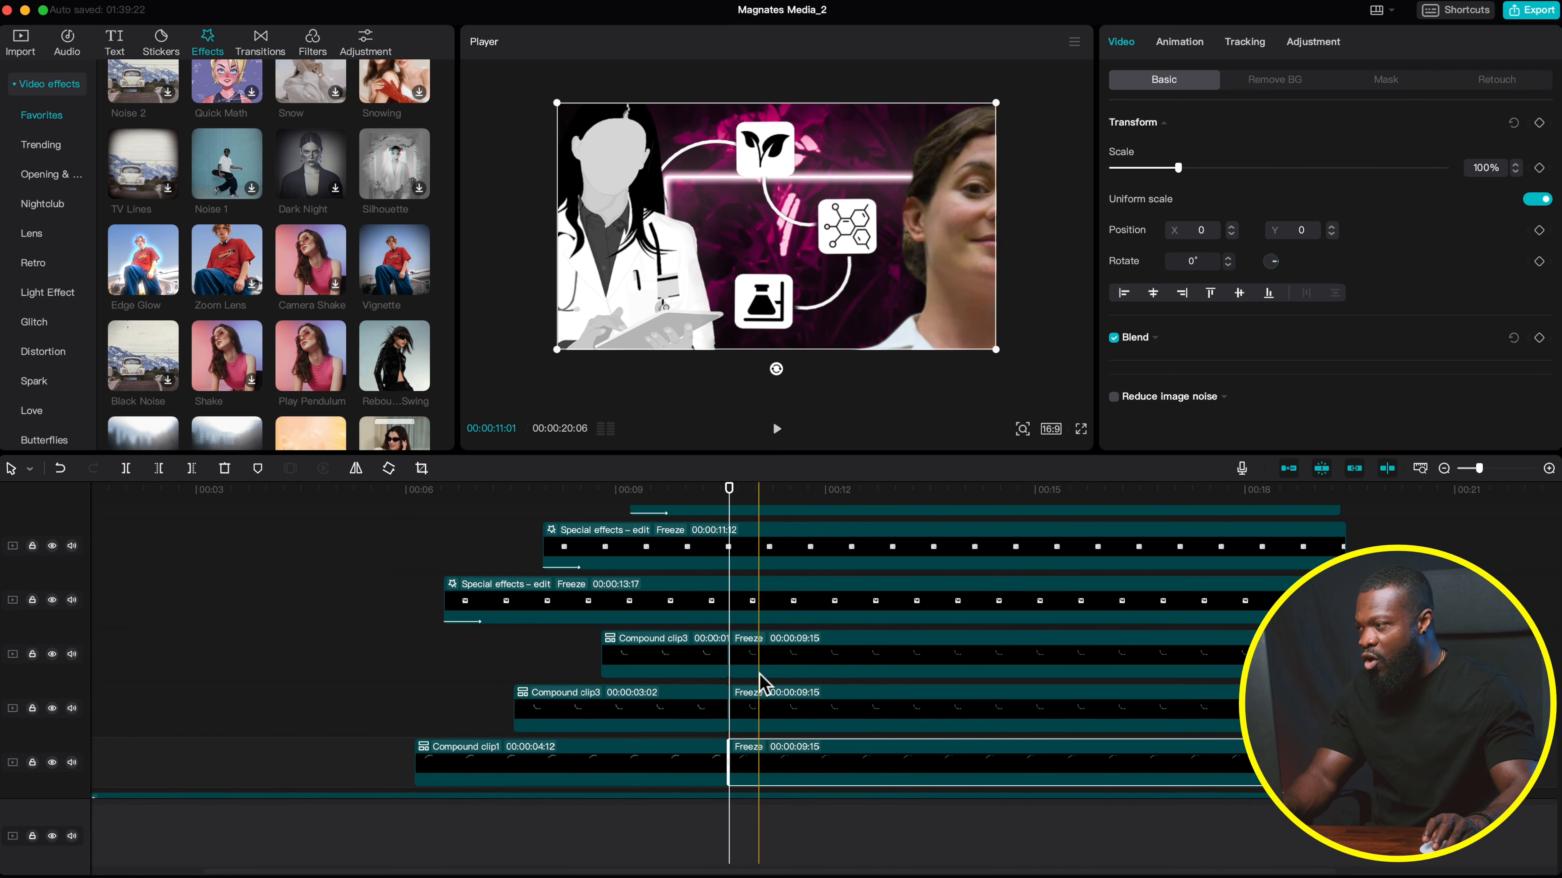
scroll(761, 609, up, 3)
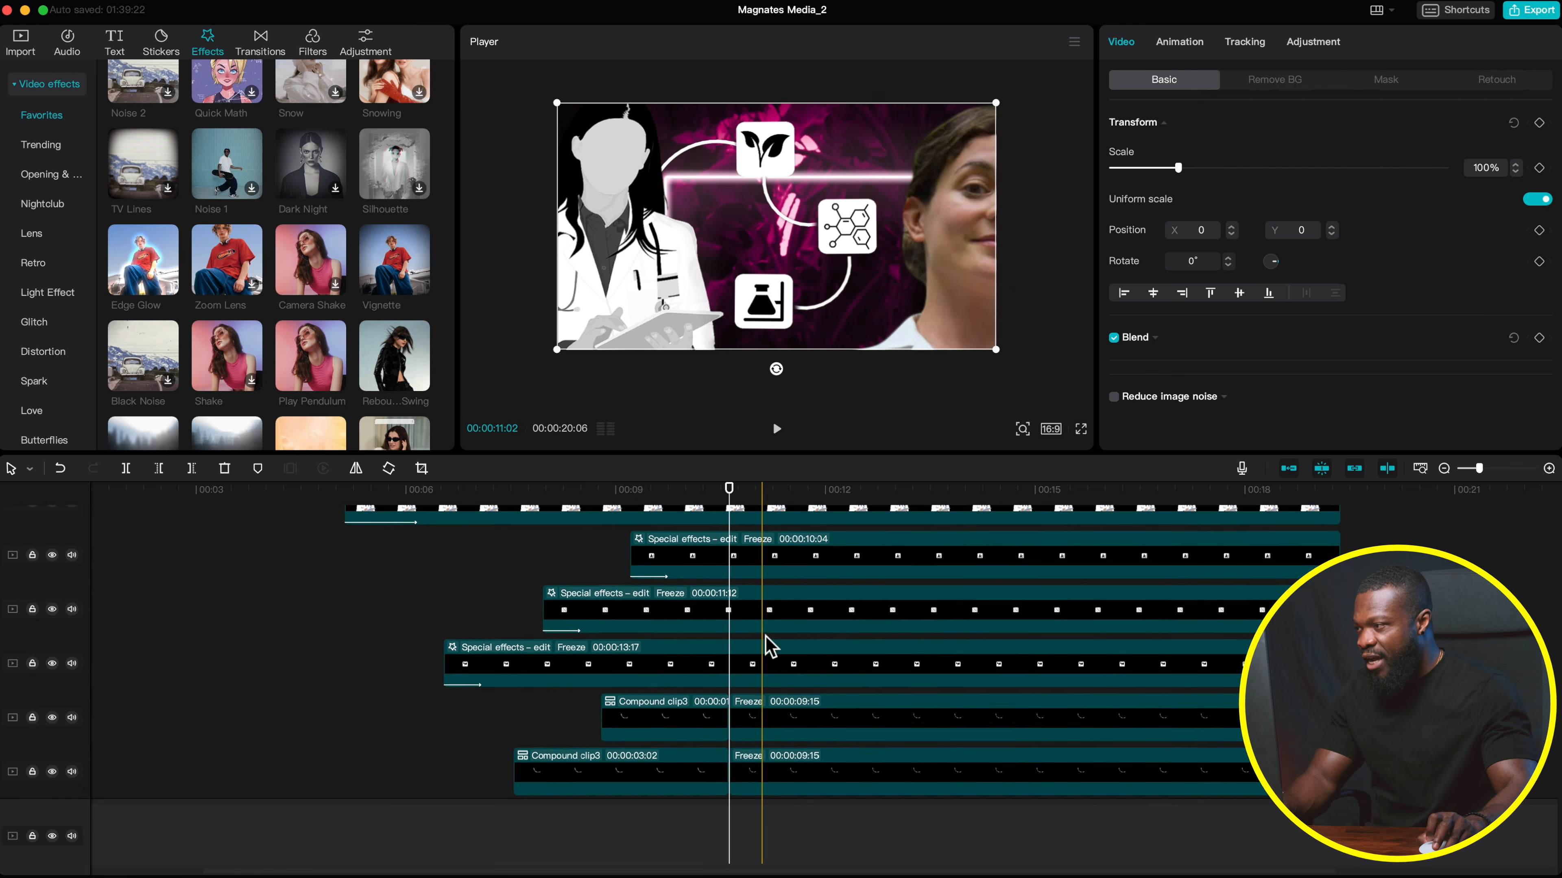
scroll(762, 575, up, 3)
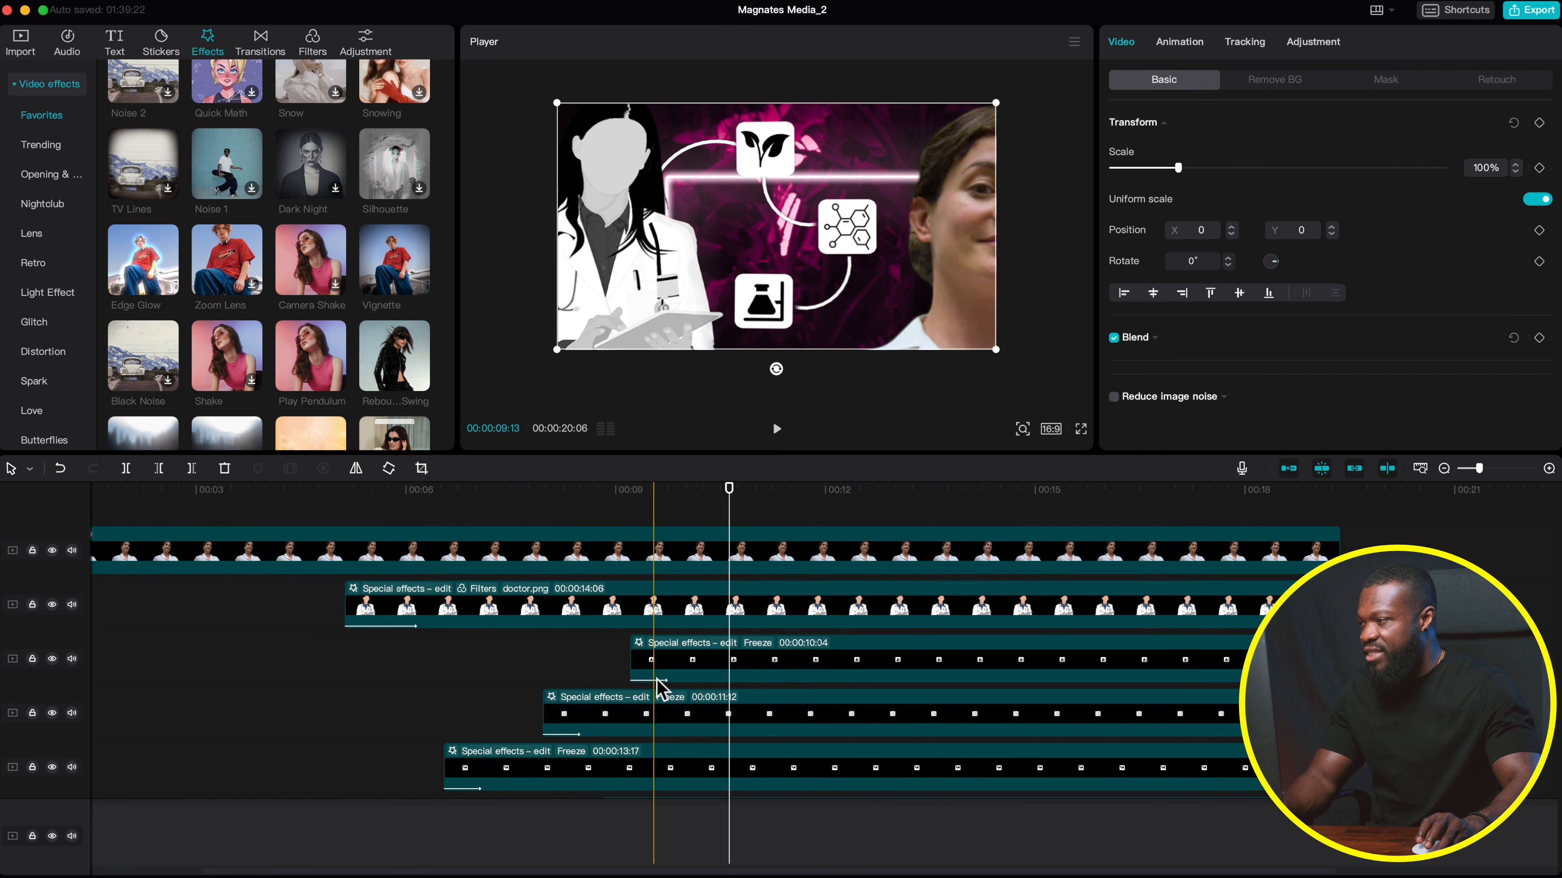
scroll(656, 684, down, 2)
click(758, 568)
drag(615, 601, 803, 721)
scroll(747, 754, down, 7)
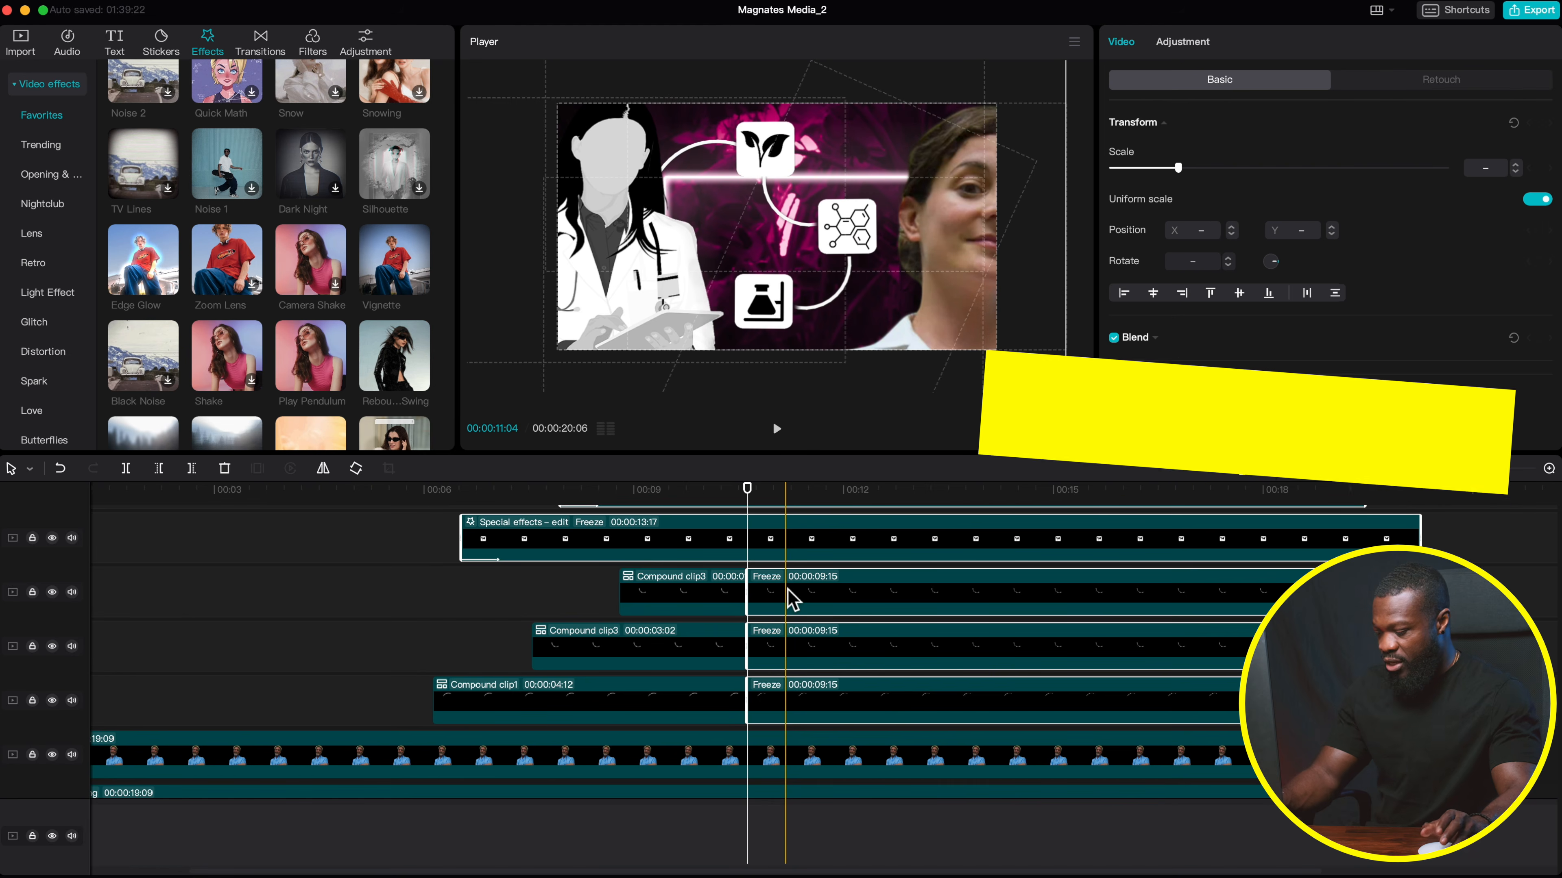
key(alt+g)
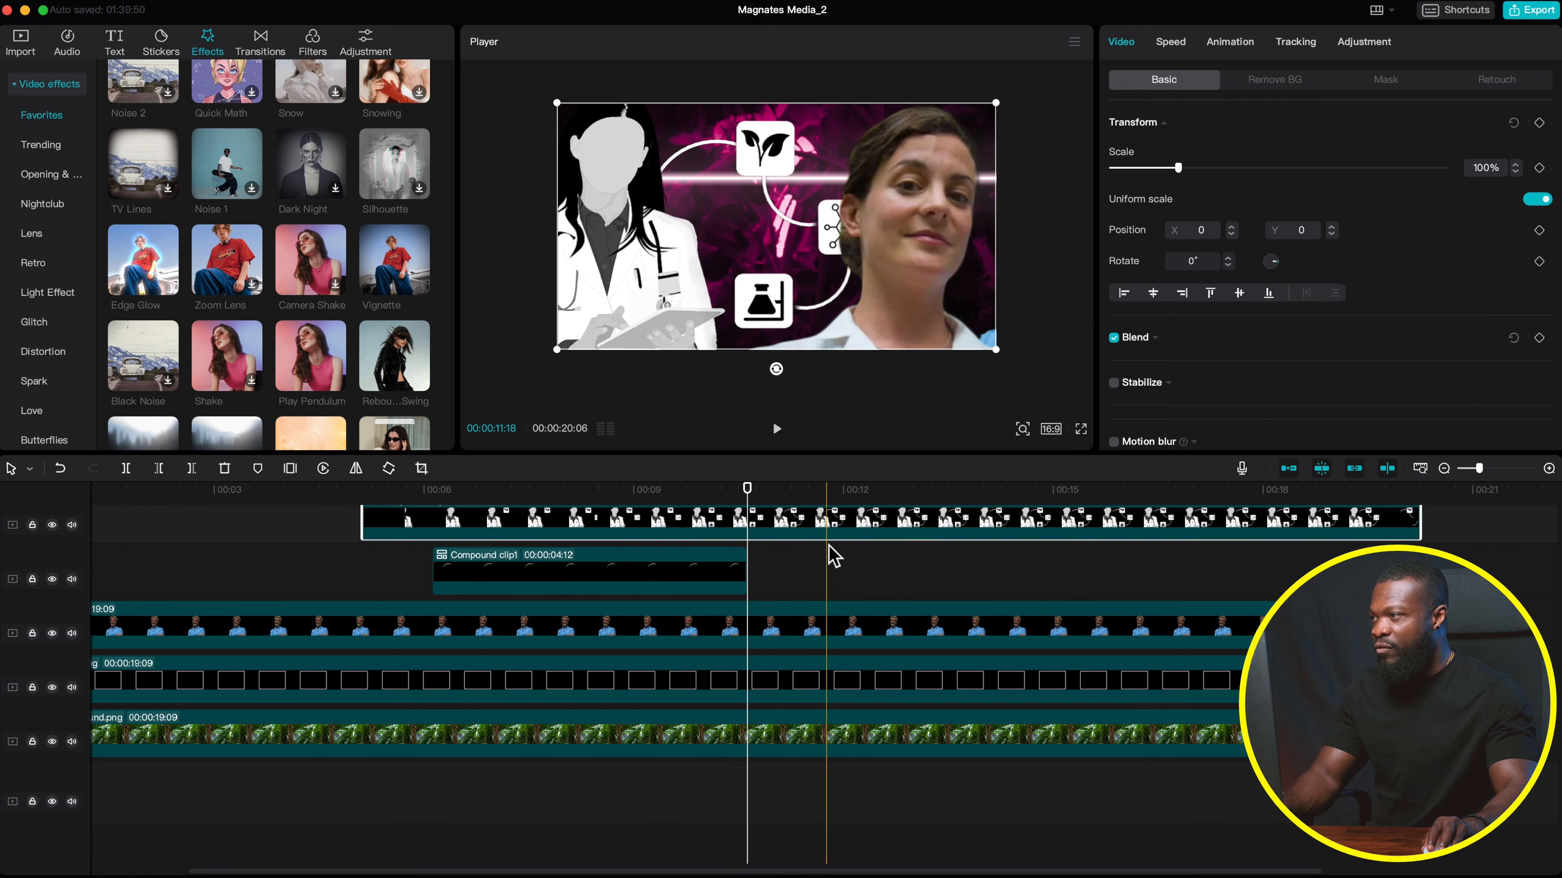
scroll(763, 541, up, 3)
drag(715, 662, 717, 565)
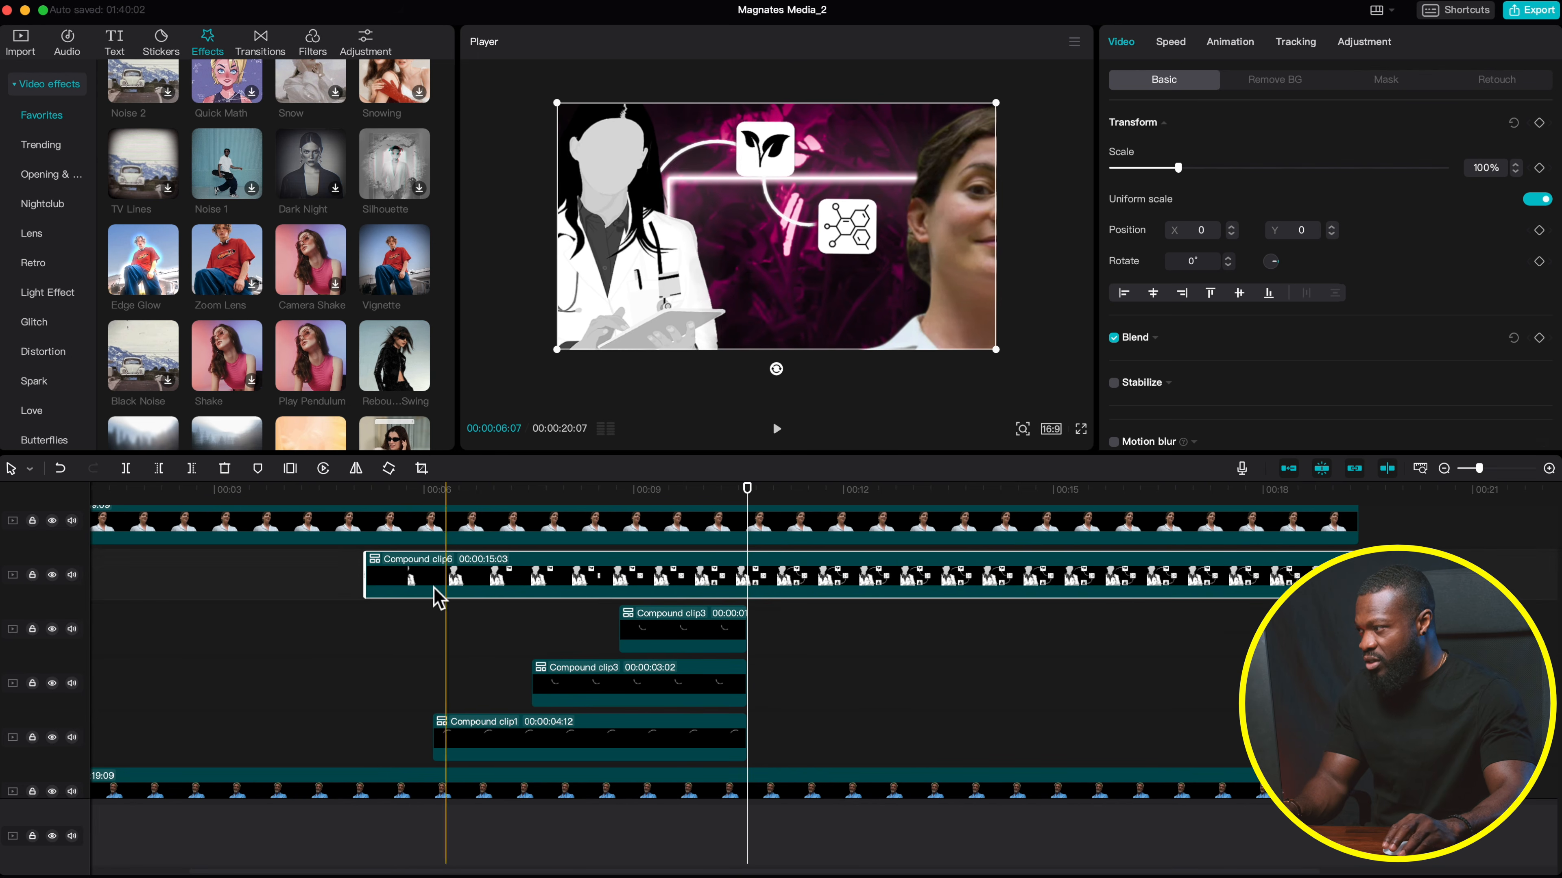
click(364, 584)
scroll(738, 588, up, 1)
click(747, 582)
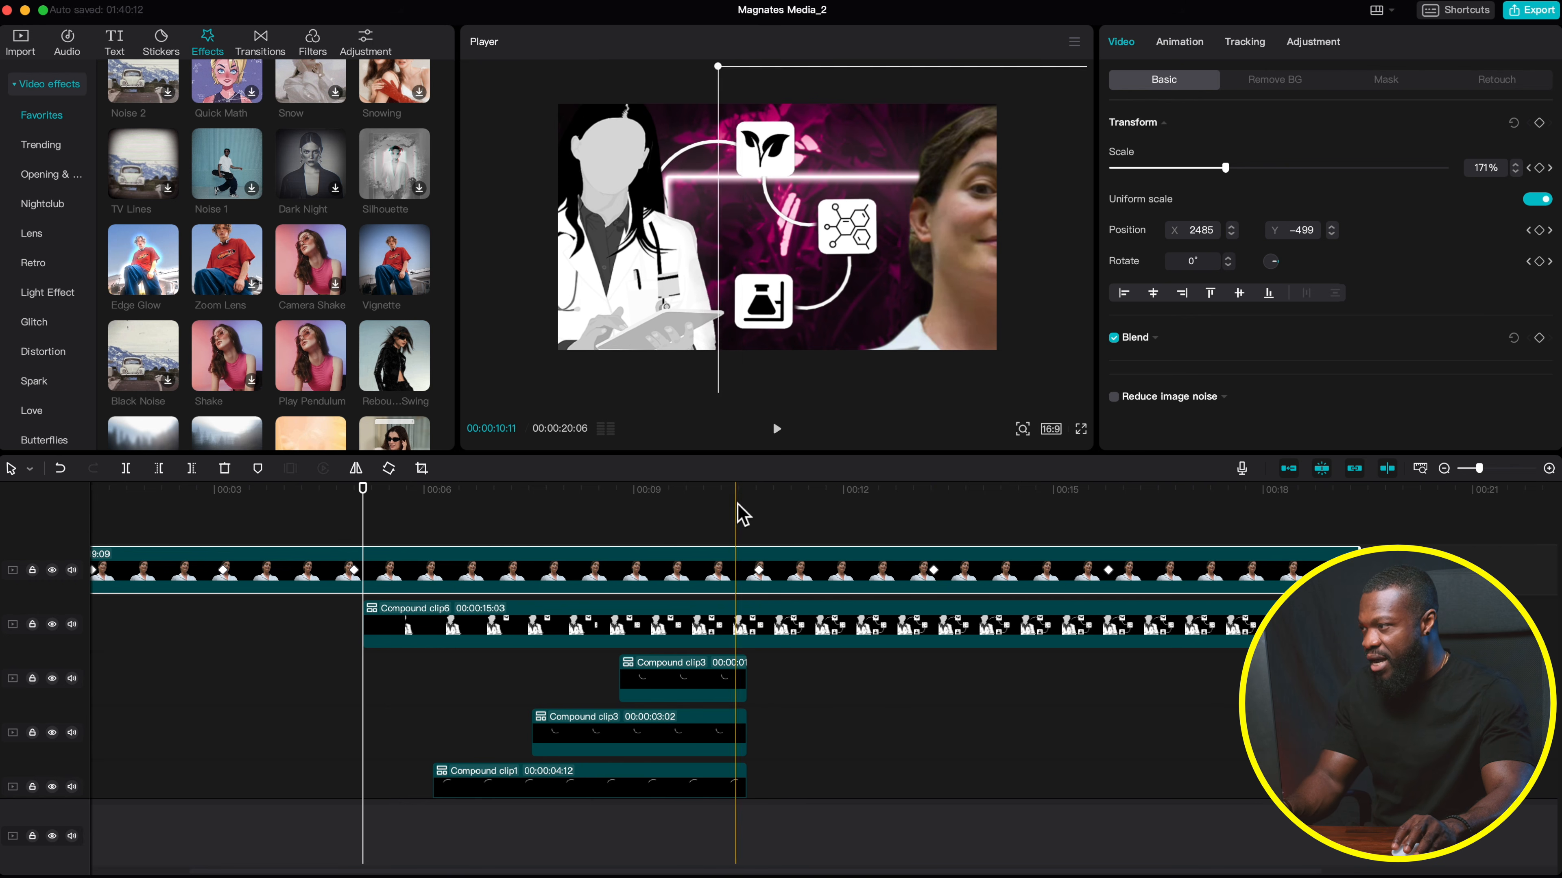
click(751, 489)
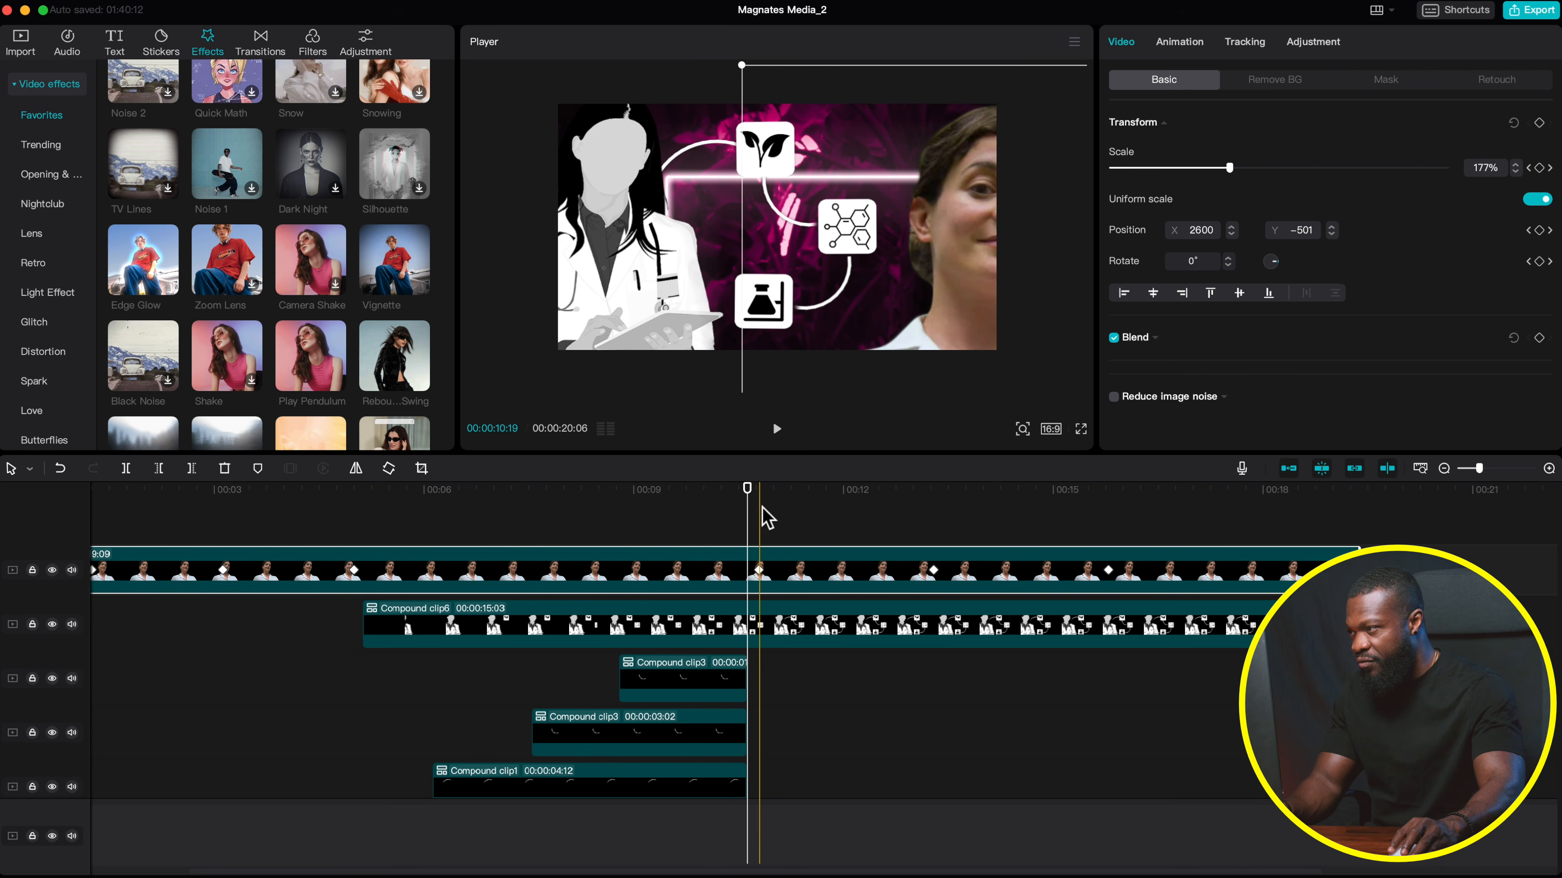
click(761, 493)
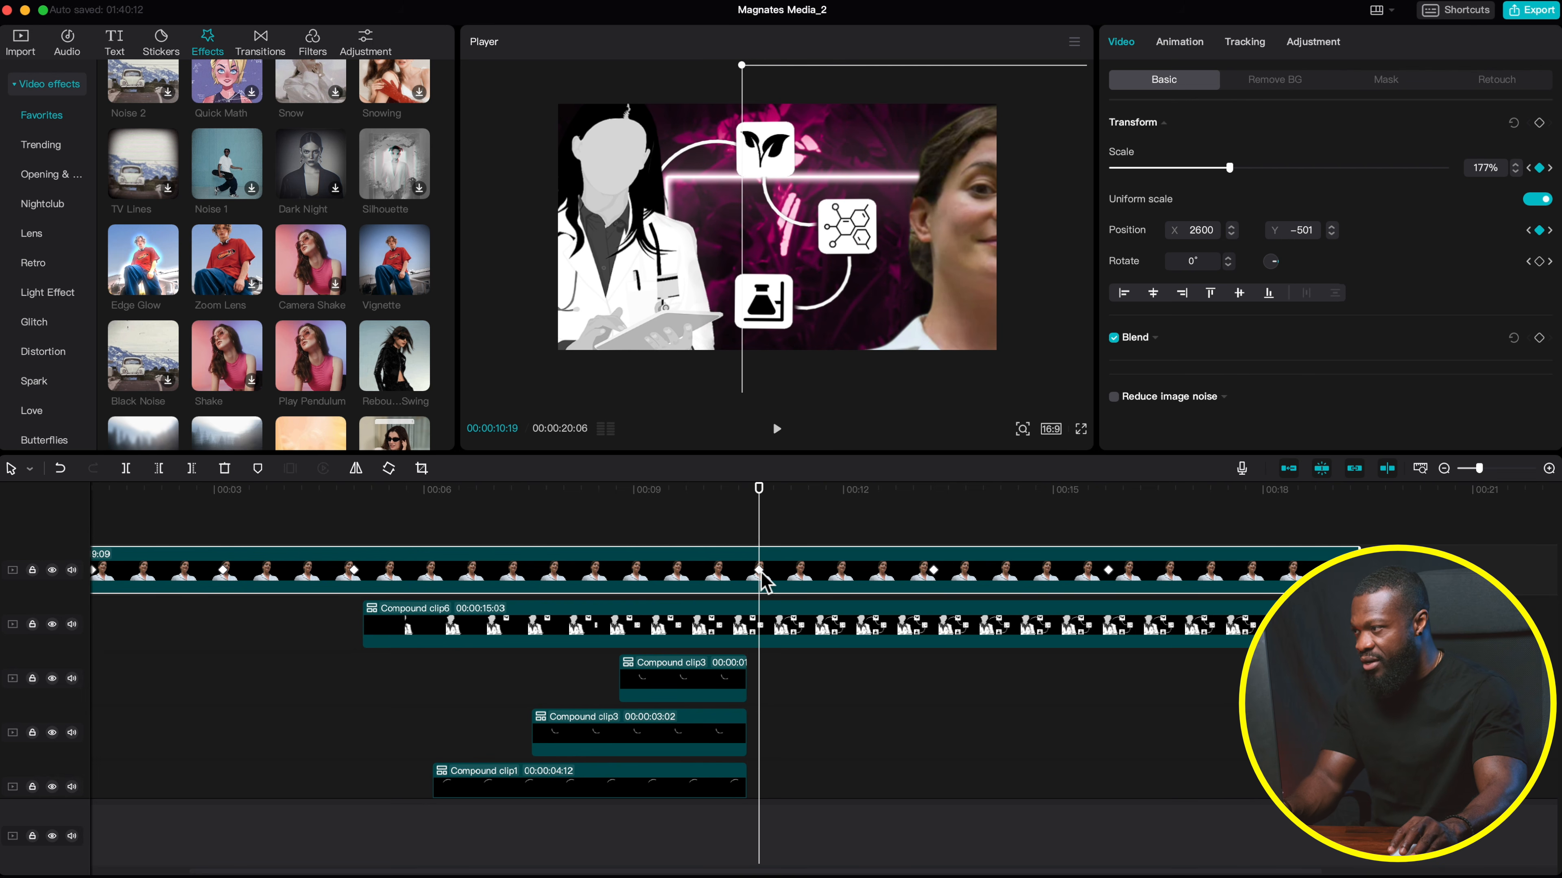
click(763, 623)
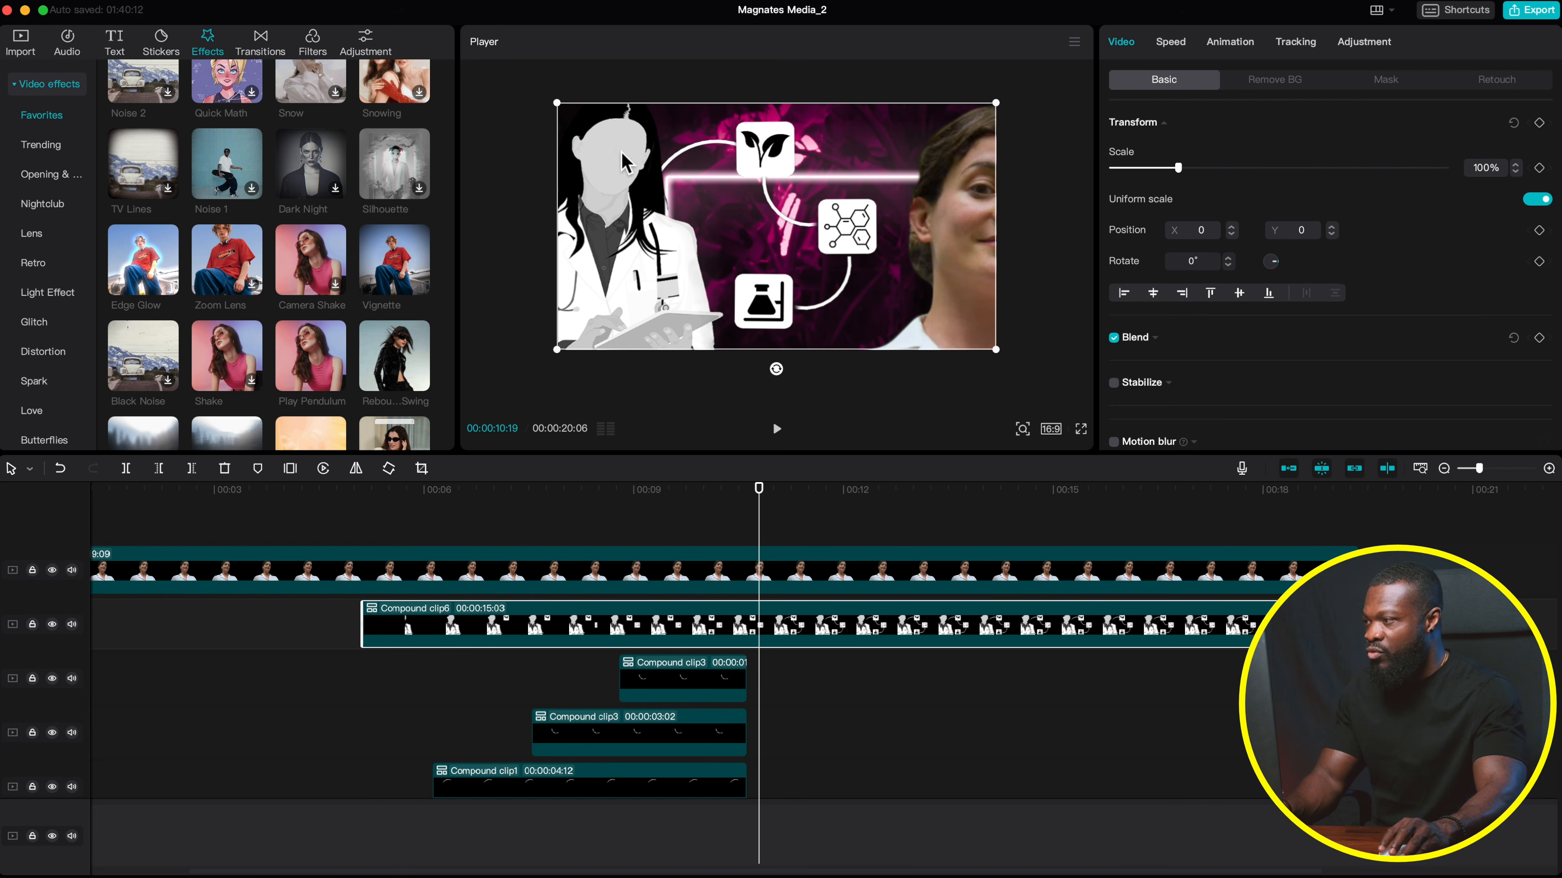
- Keyframe Compound clip6's transform and shrink it to 78% at 13:07
click(1539, 123)
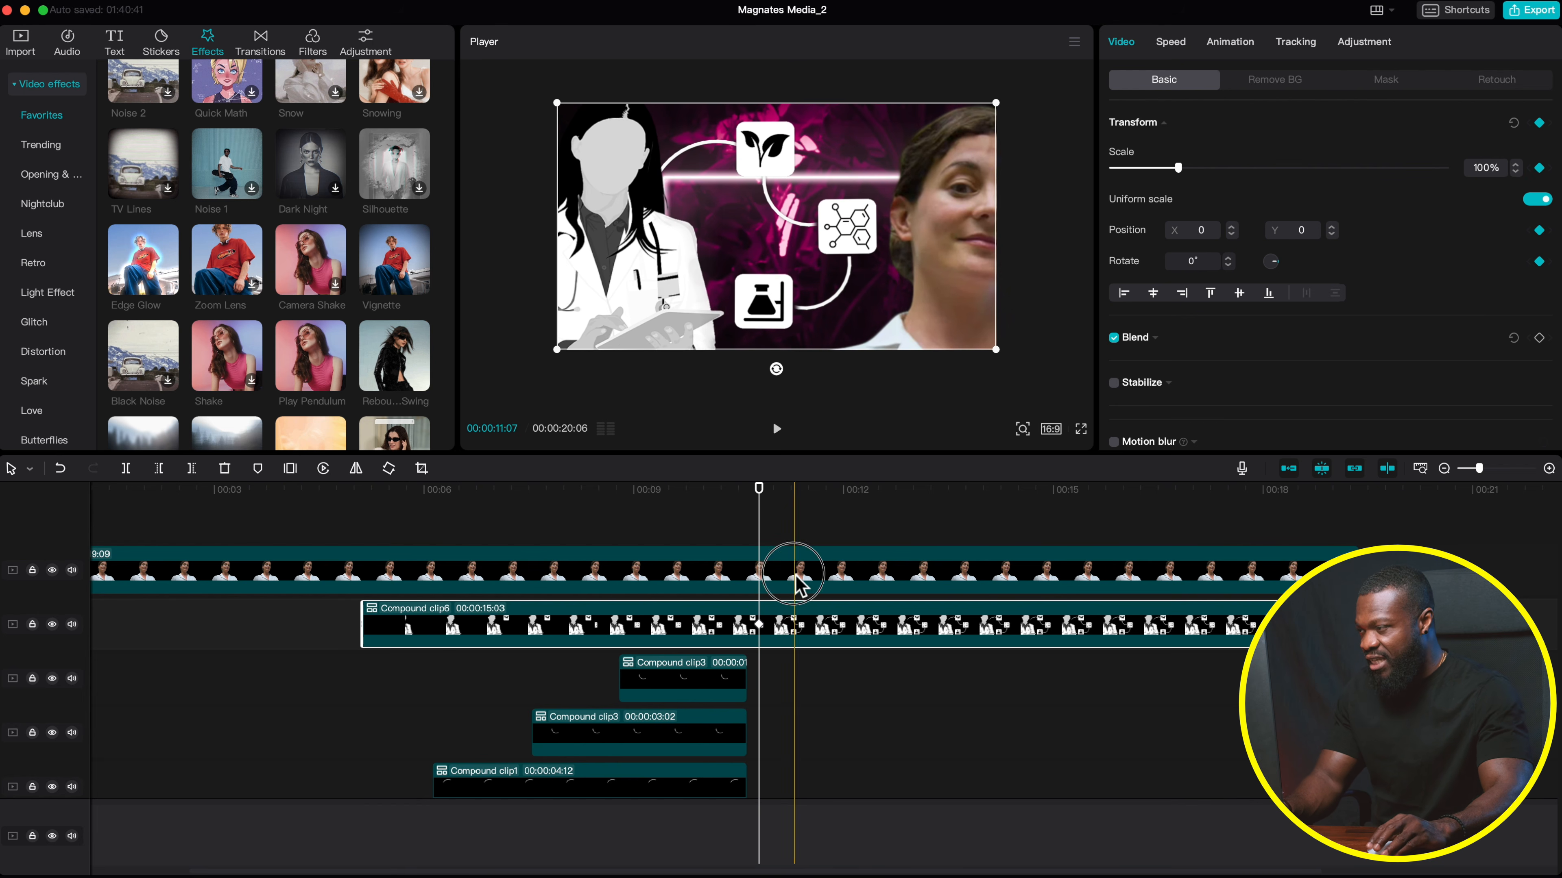
click(880, 581)
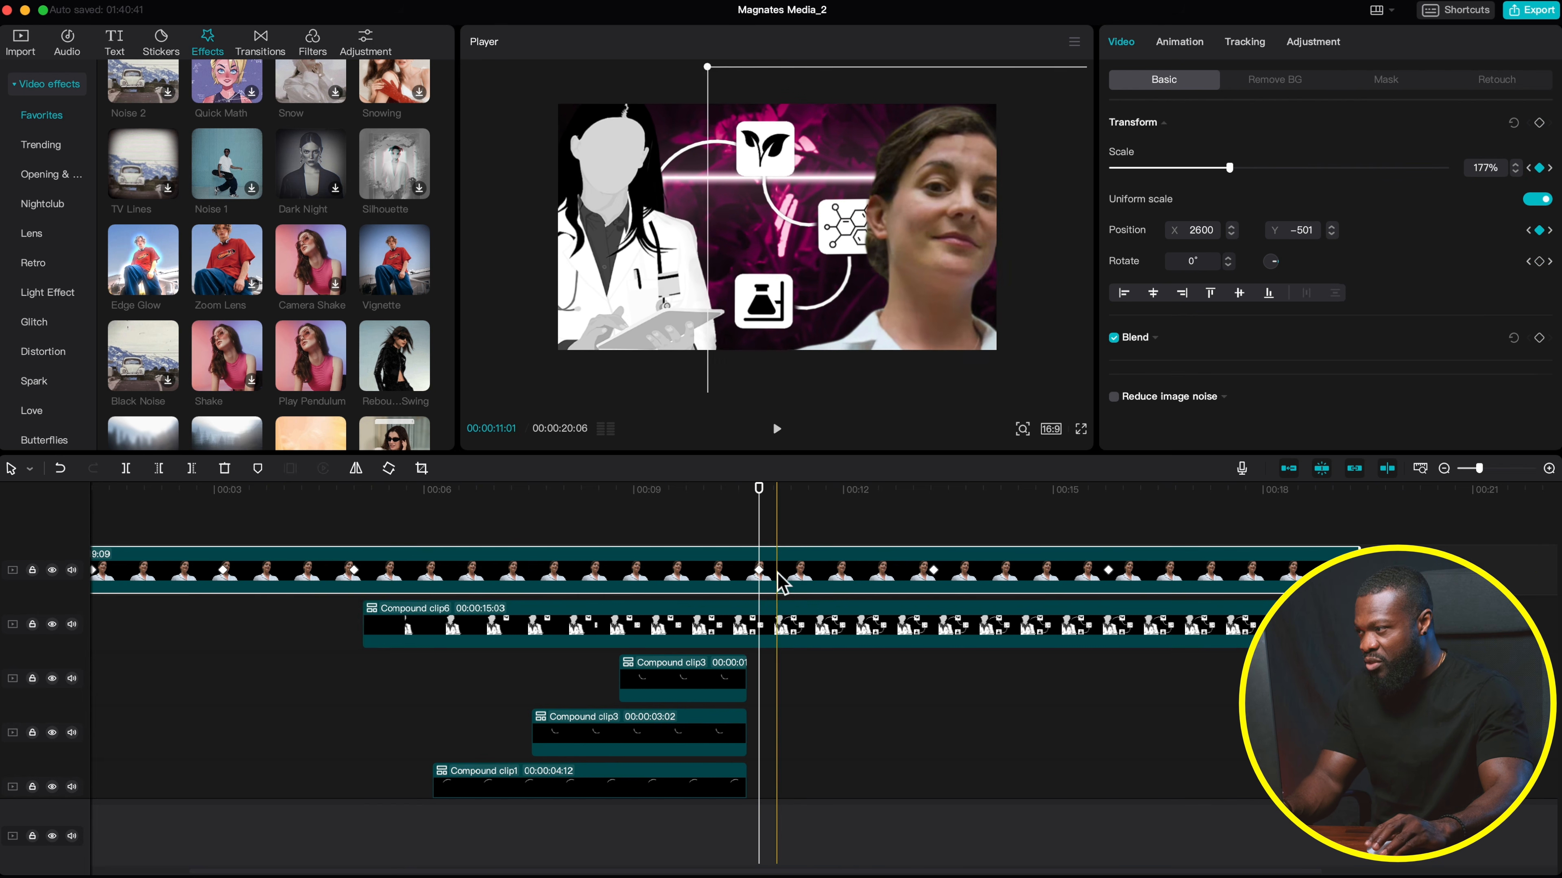
click(935, 494)
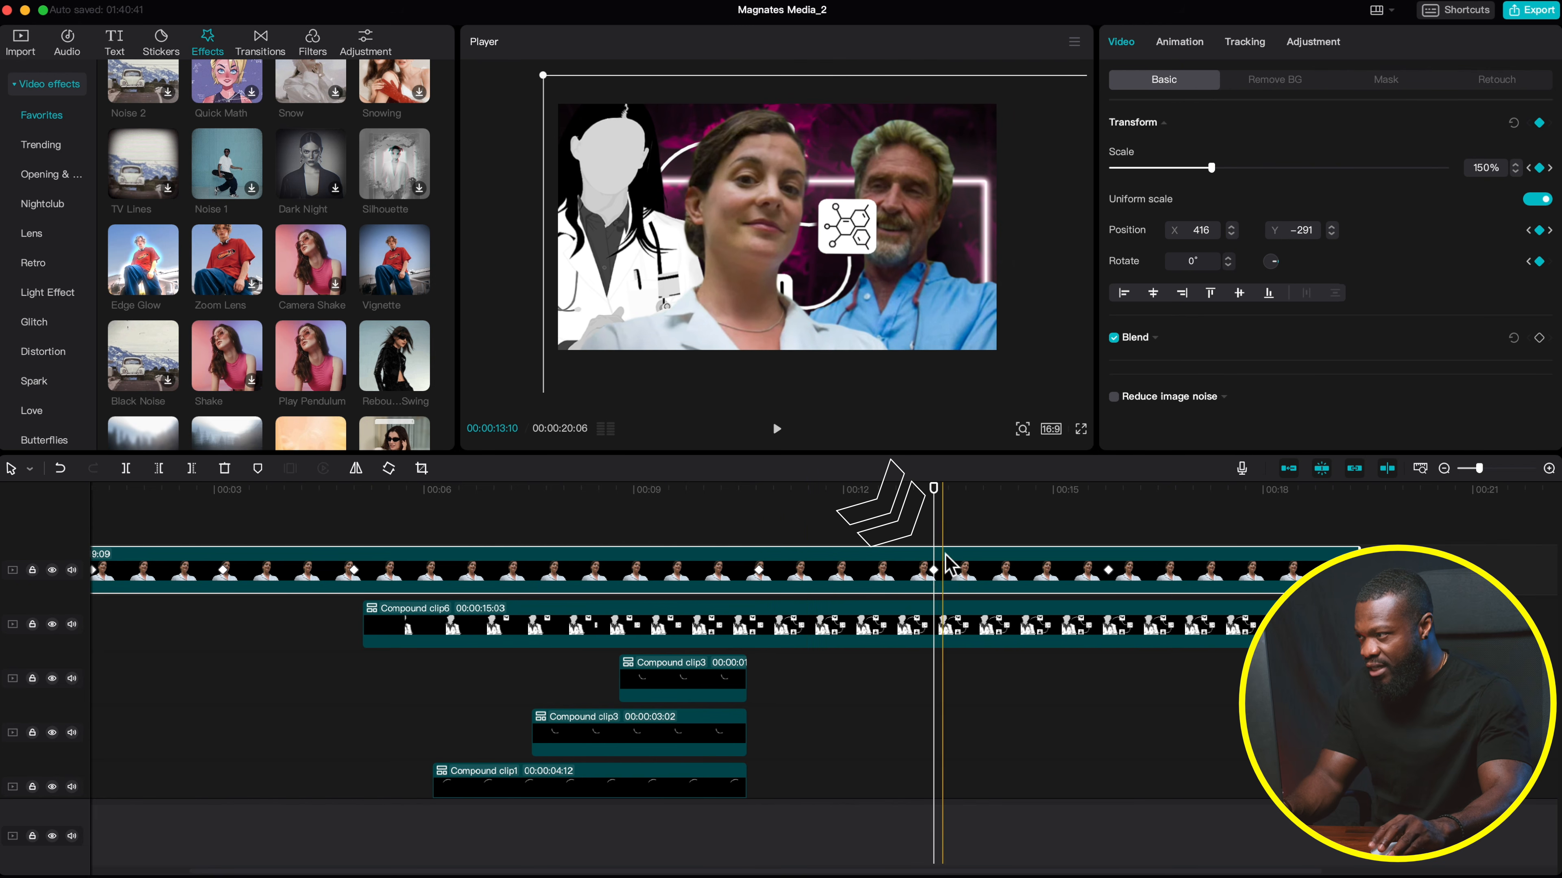
click(941, 637)
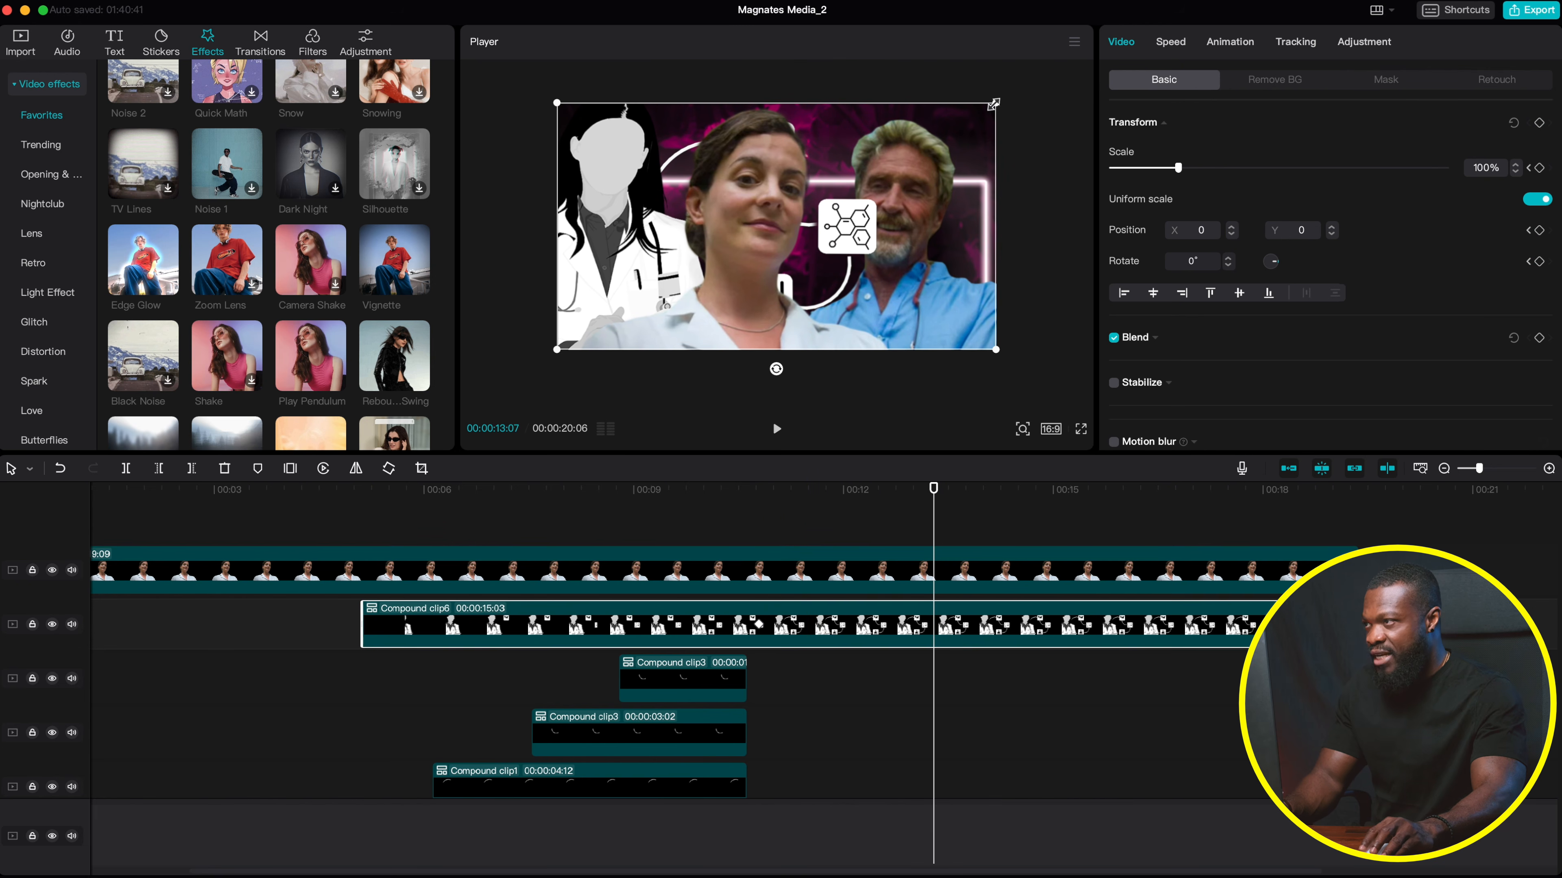
drag(996, 103, 948, 130)
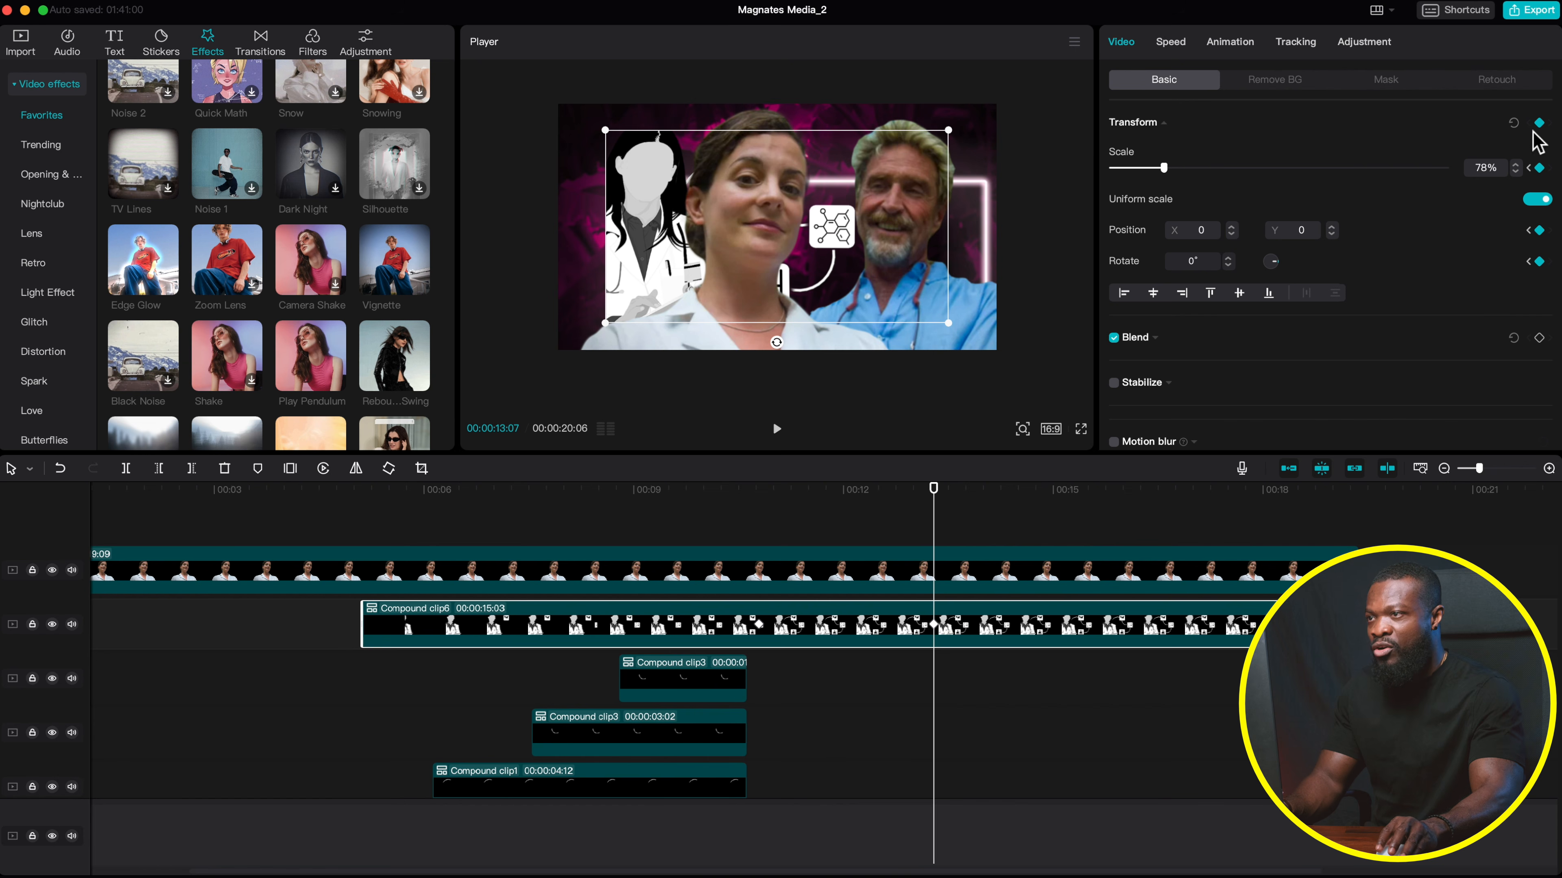
- Slide the doctor illustration left off-frame to X −1867, matching the top clip's keyframes
drag(652, 243, 541, 244)
drag(627, 280, 602, 280)
click(934, 575)
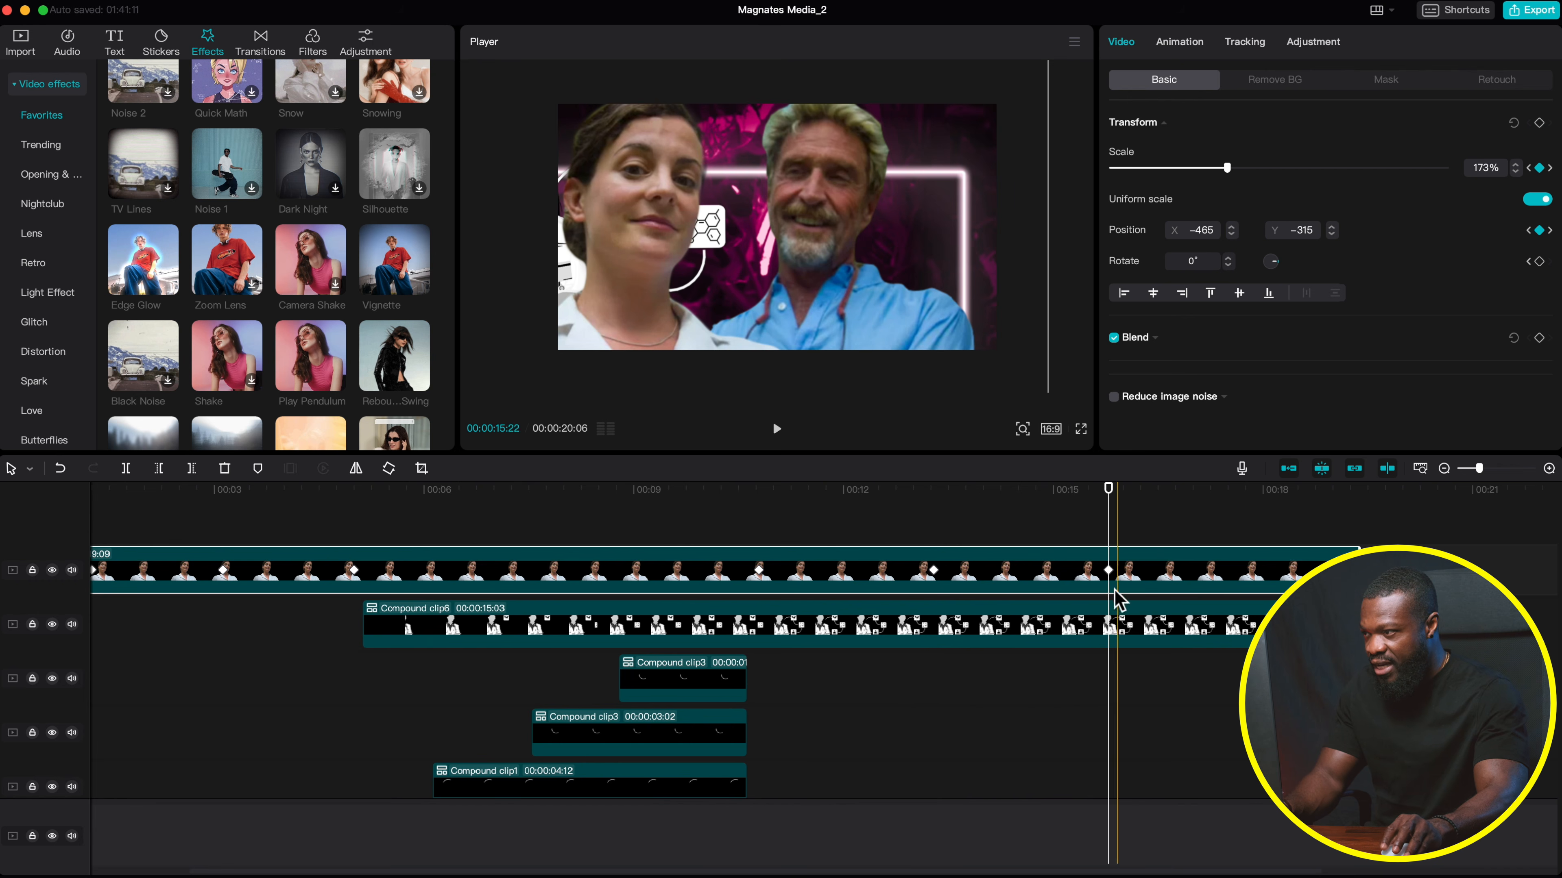
click(1117, 636)
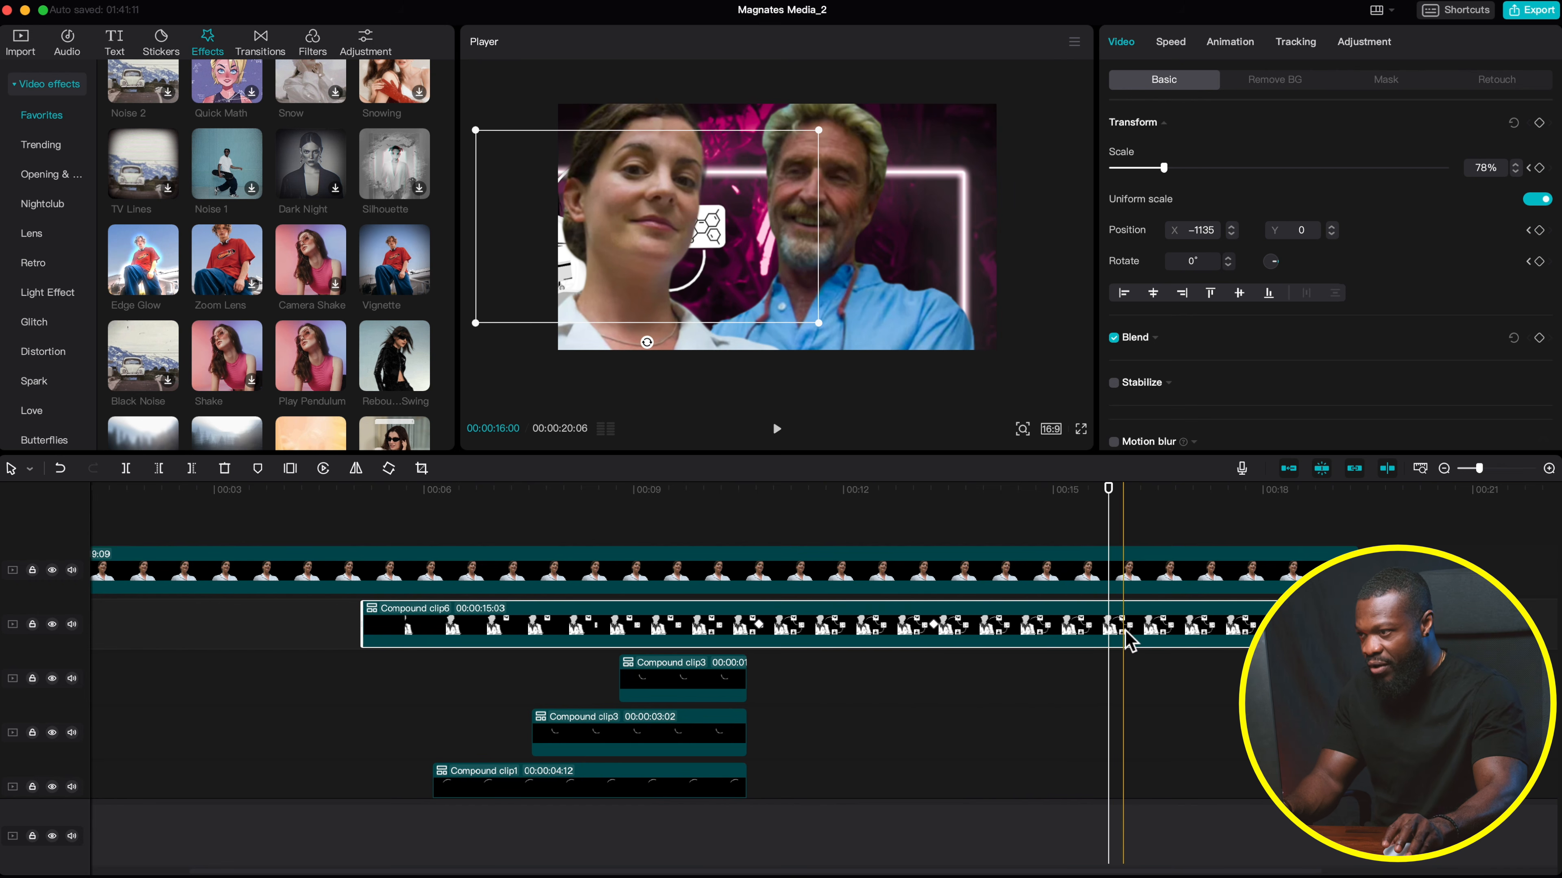
drag(633, 219, 622, 218)
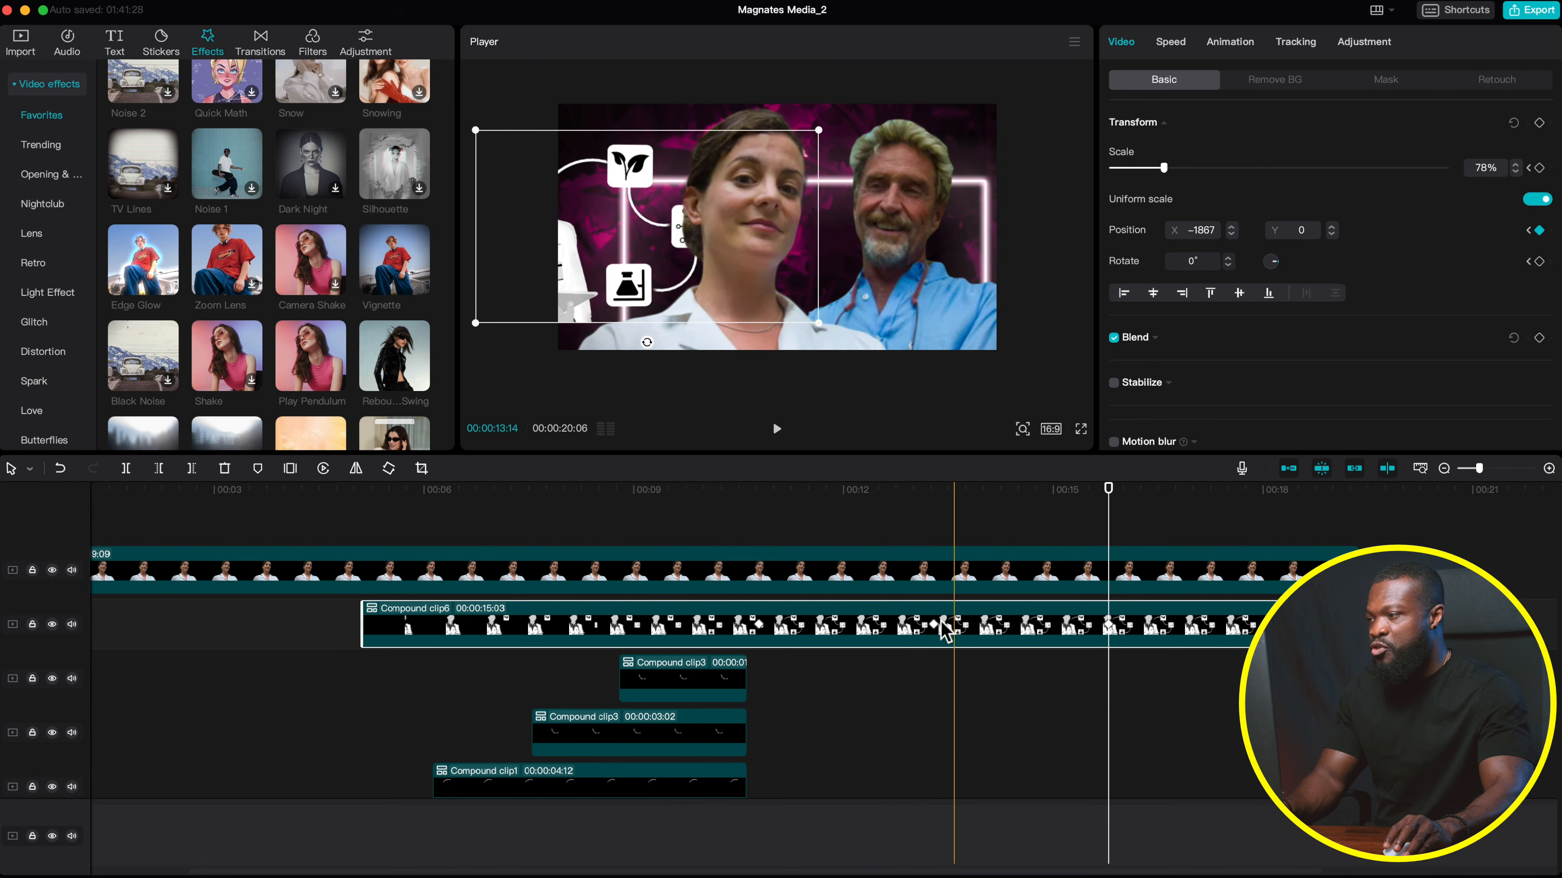
click(901, 643)
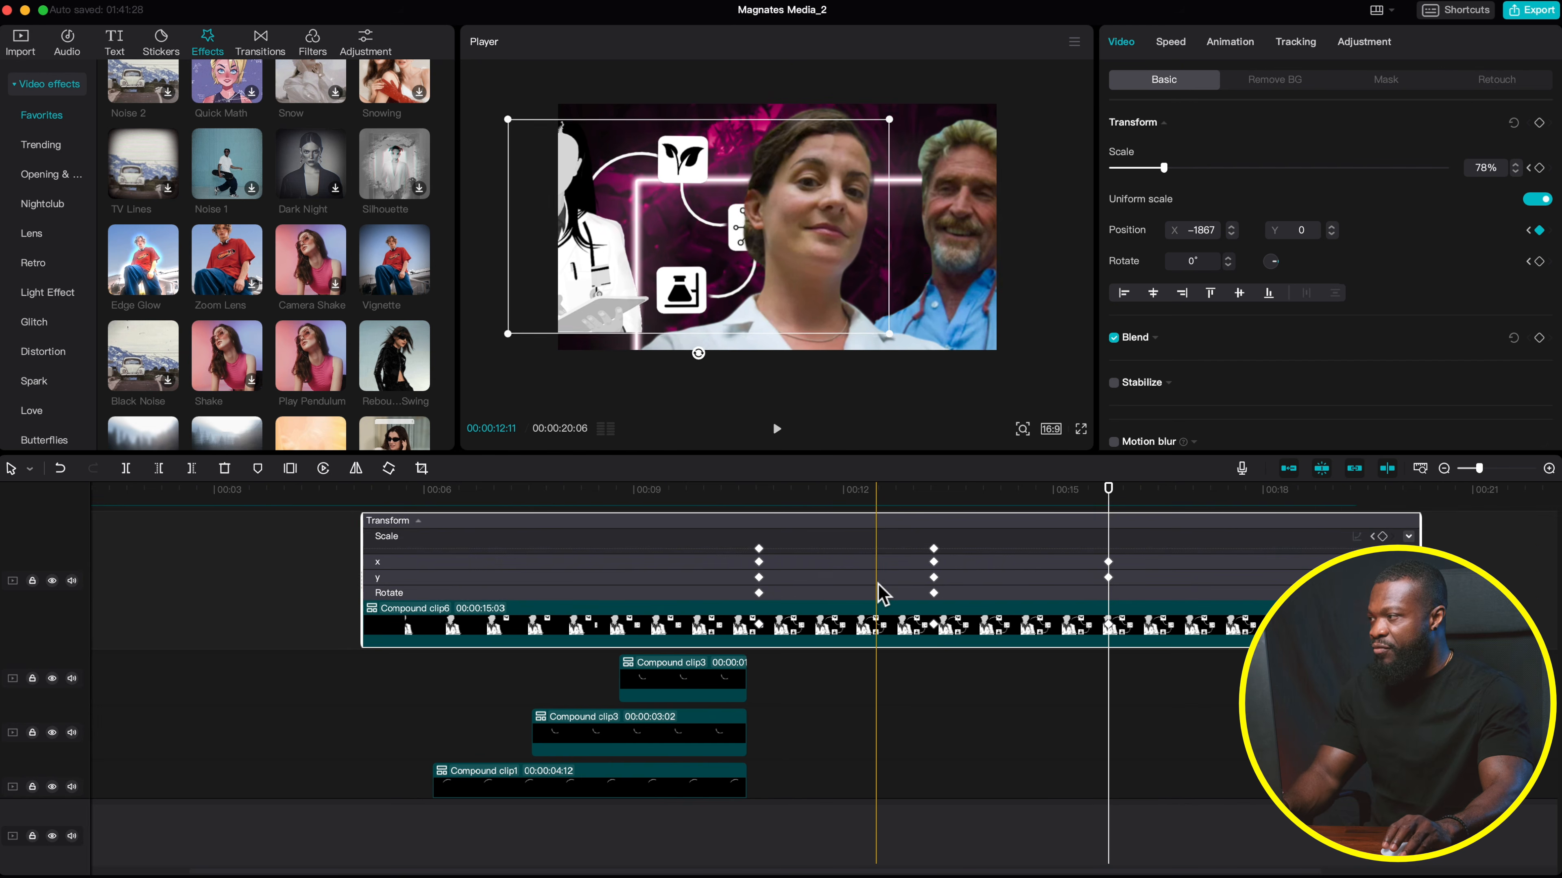
scroll(873, 591, up, 3)
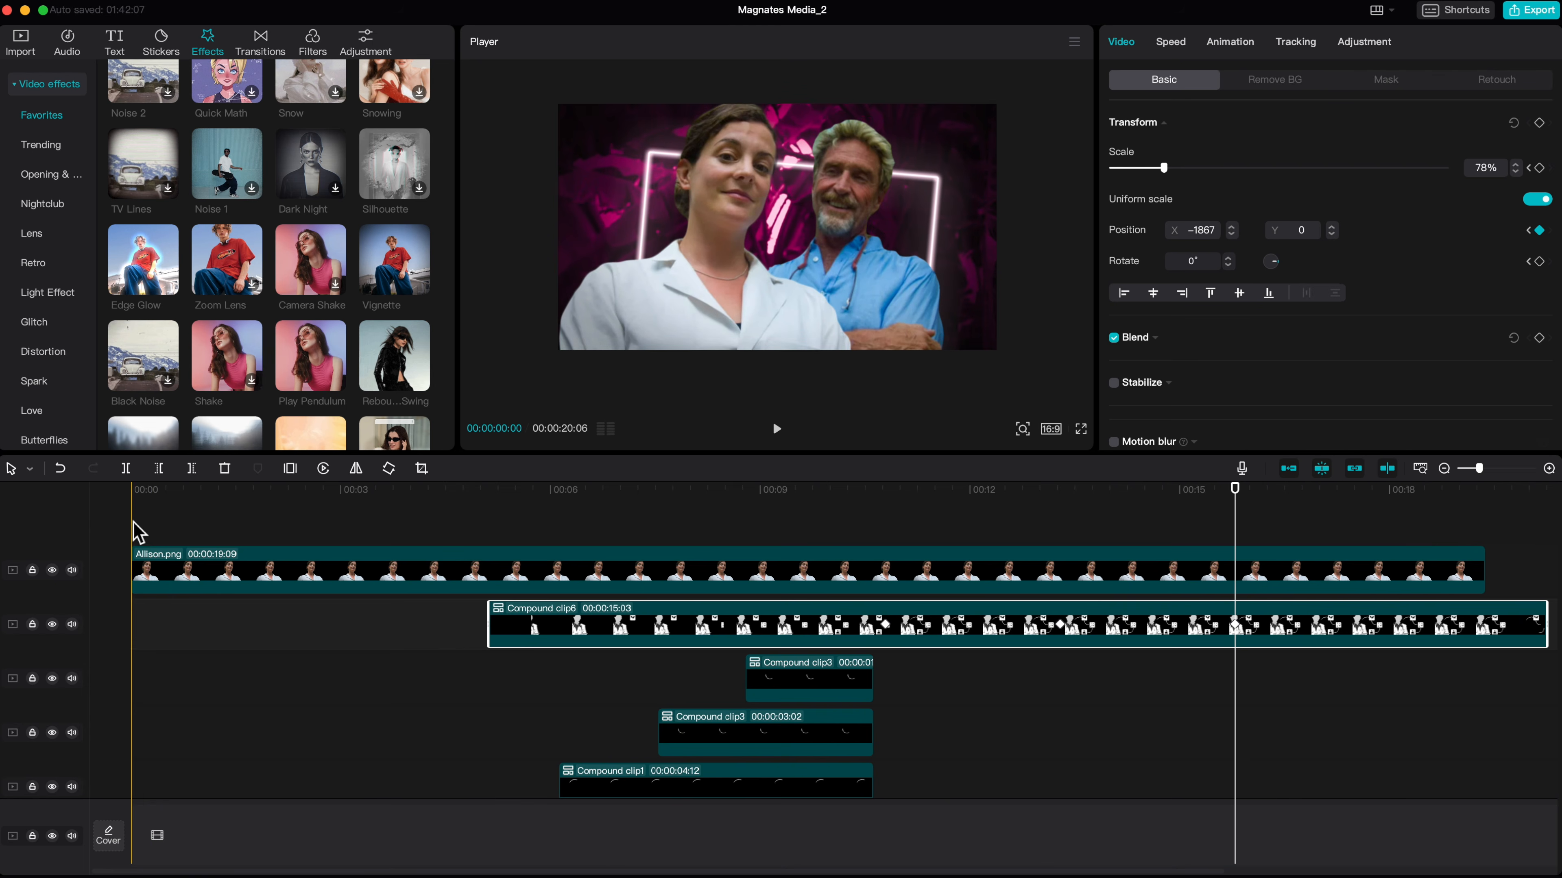
click(138, 535)
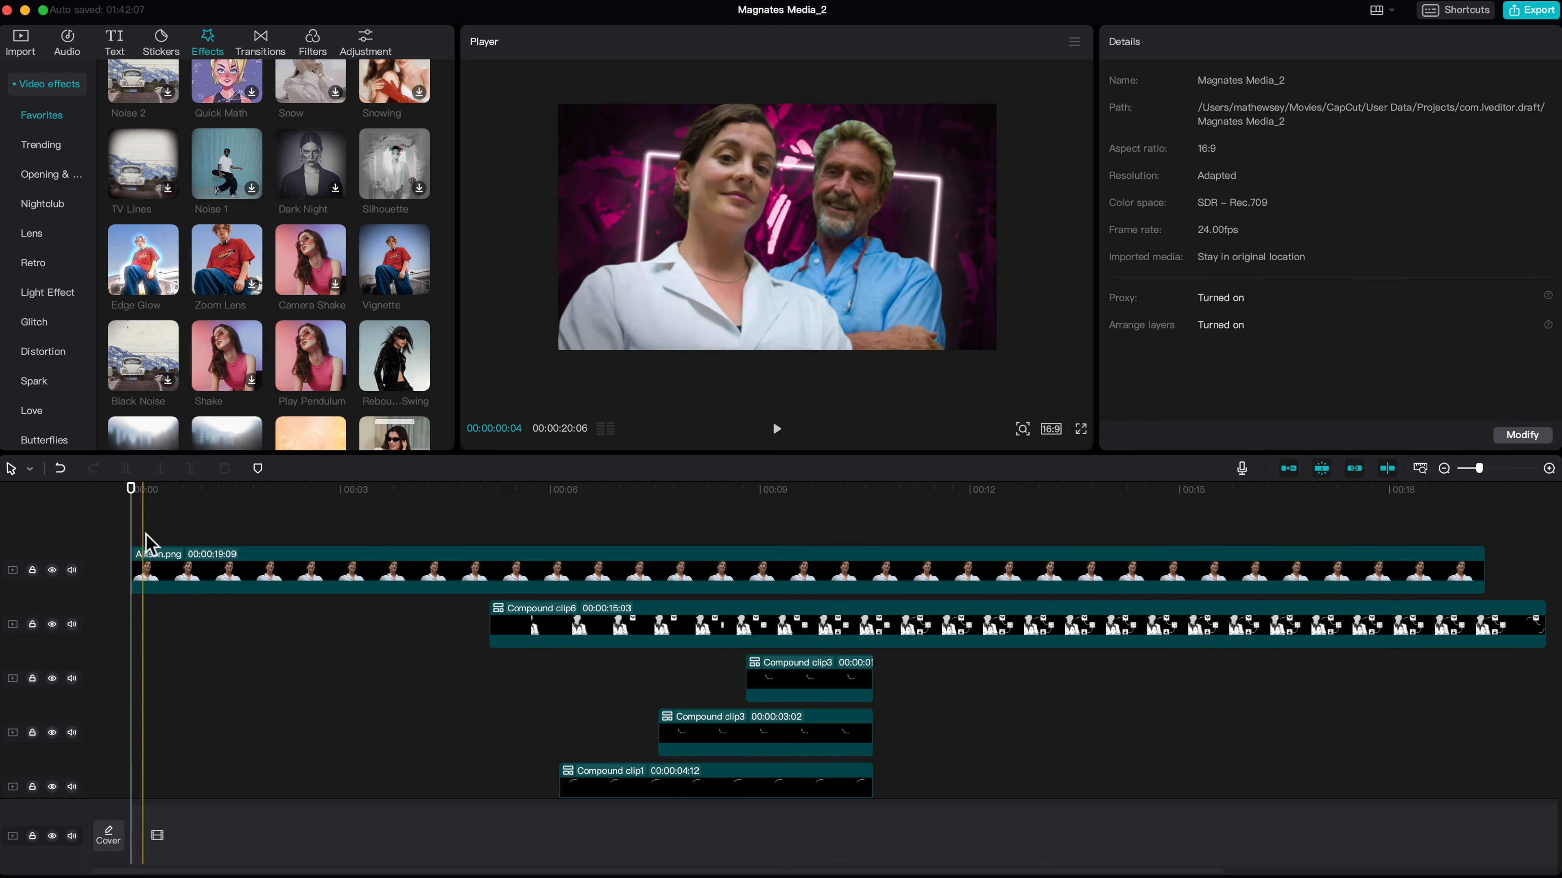
scroll(127, 308, up, 1)
- Place the olive-green stock Background colour on a new top track, extended to 9:03 and rotated −90°
click(22, 43)
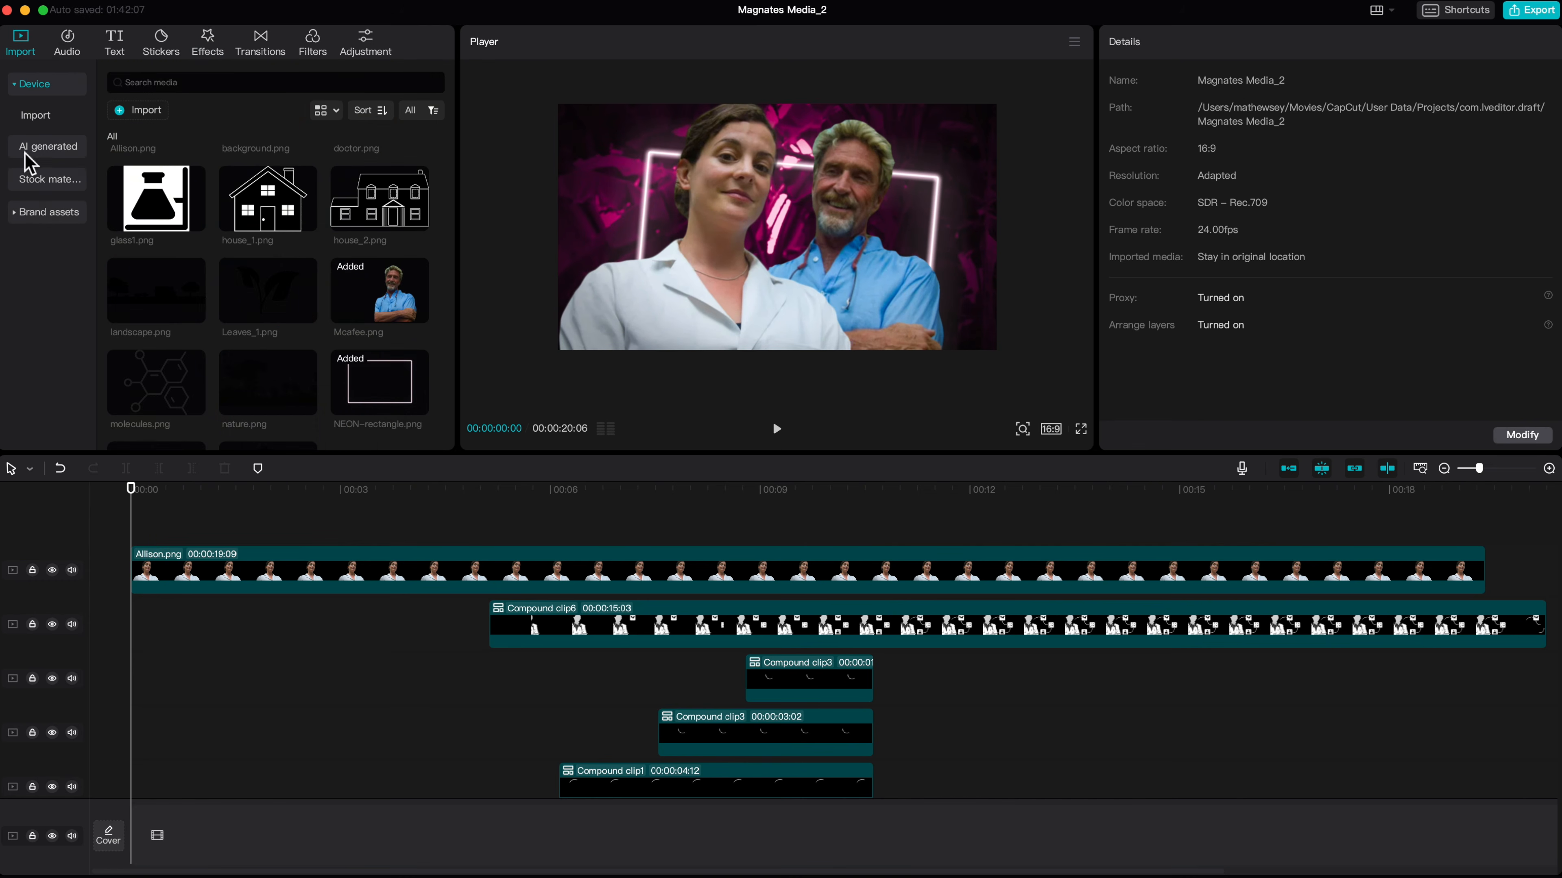
click(38, 188)
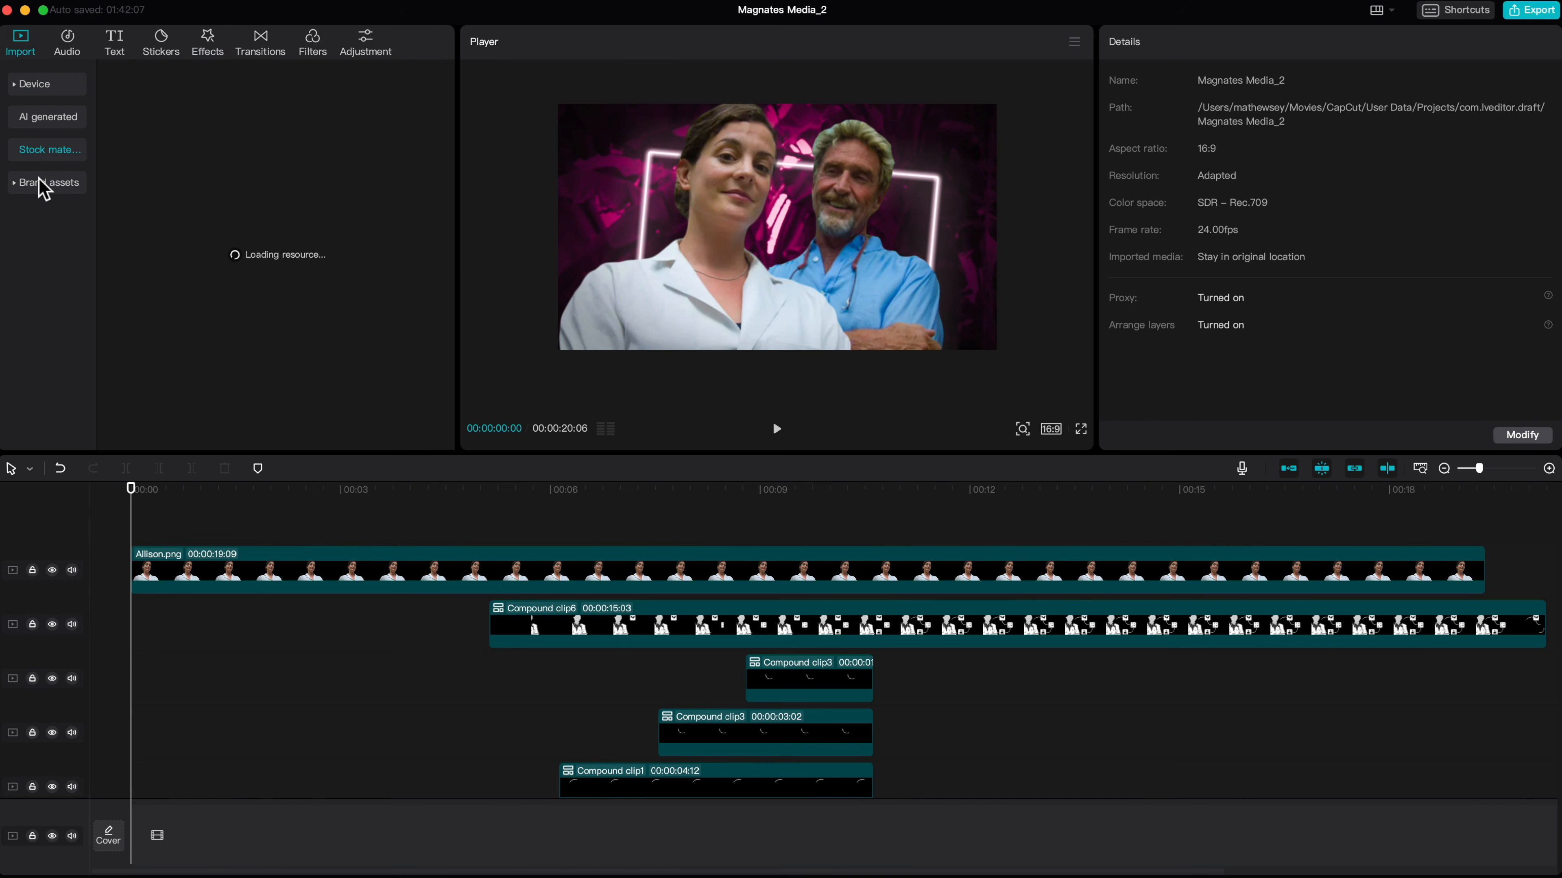
click(16, 155)
scroll(60, 326, down, 3)
click(44, 251)
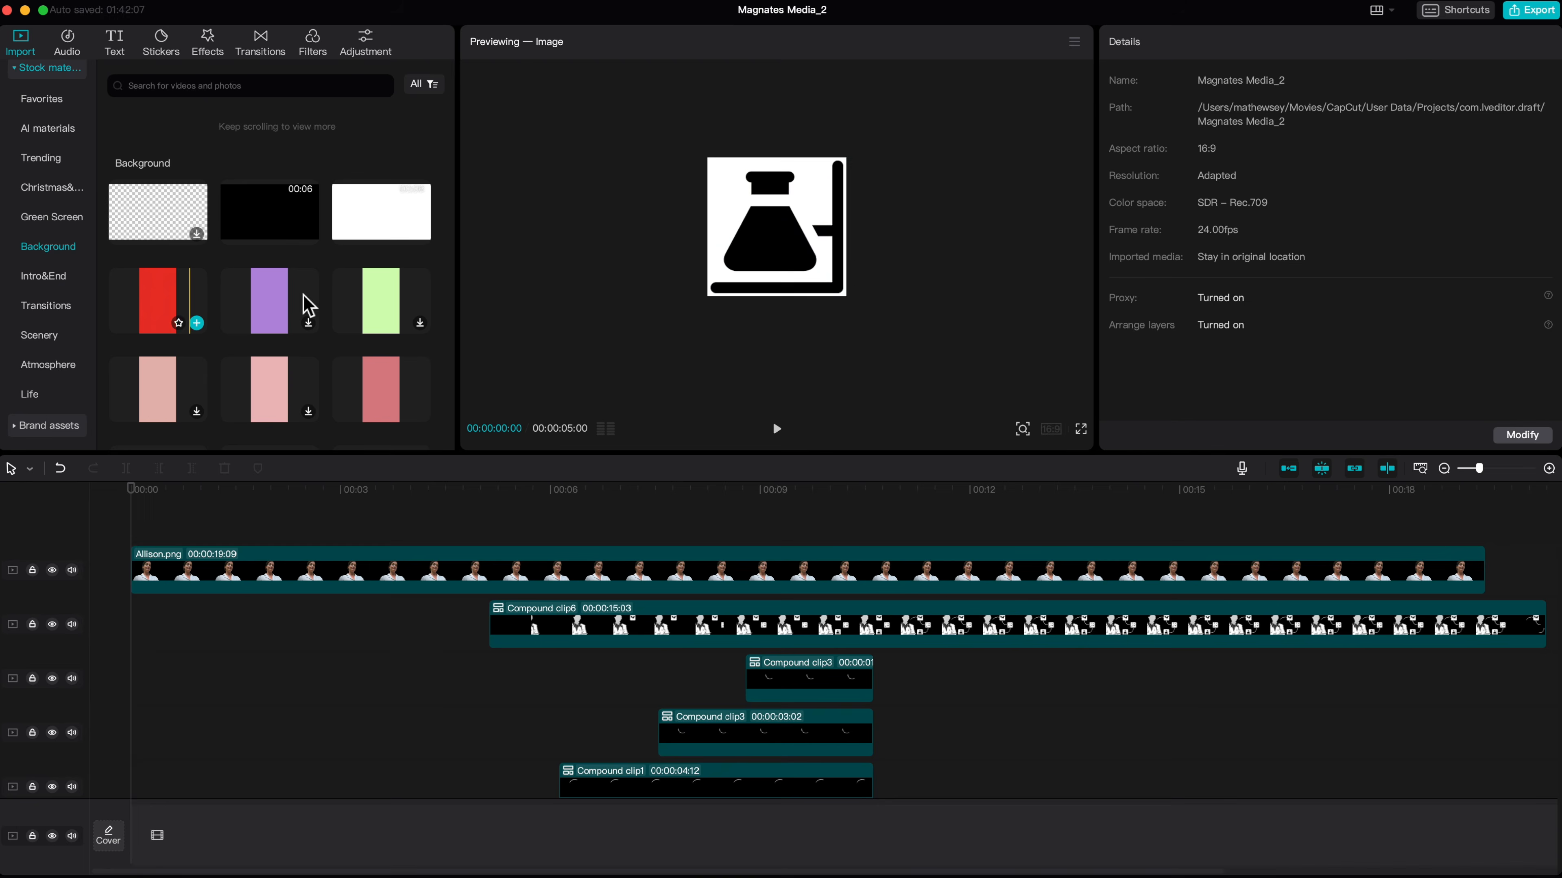
scroll(301, 304, down, 15)
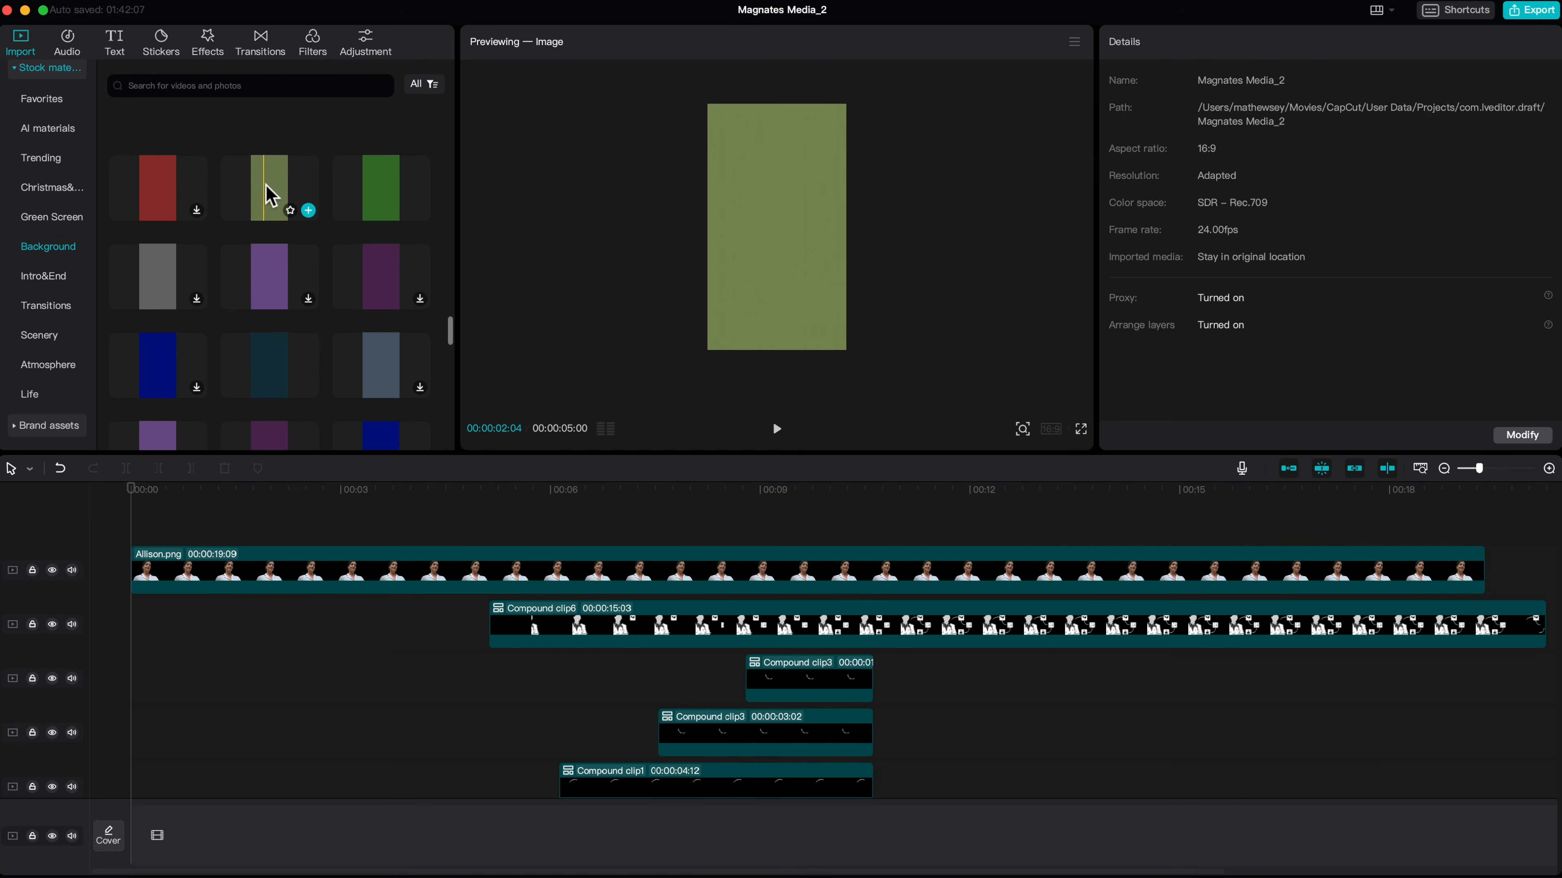
drag(268, 196, 140, 533)
drag(480, 572, 771, 573)
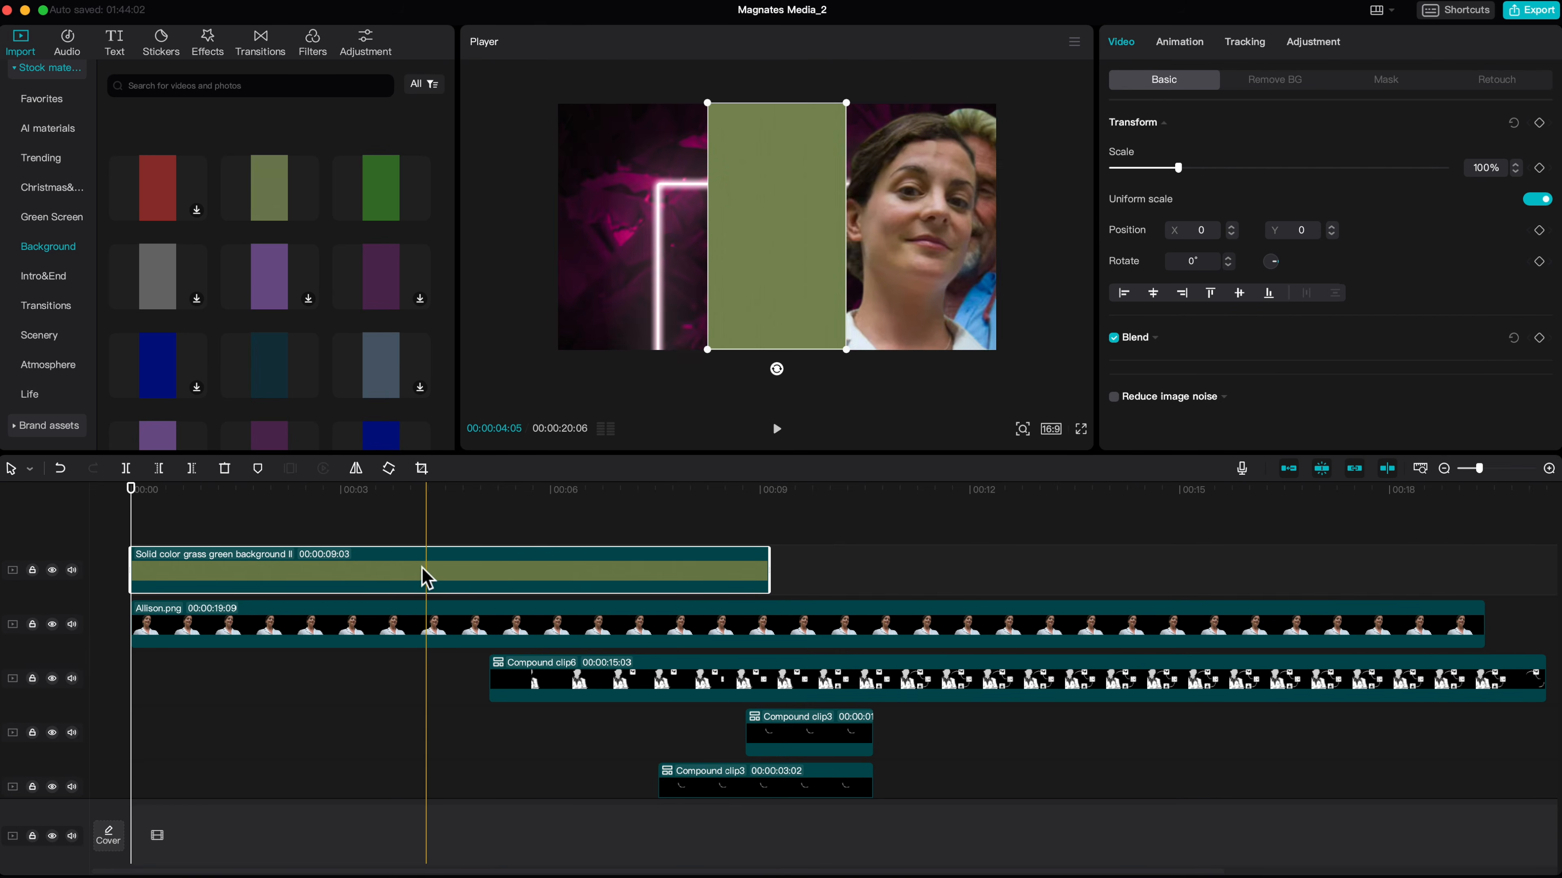
drag(776, 370, 892, 244)
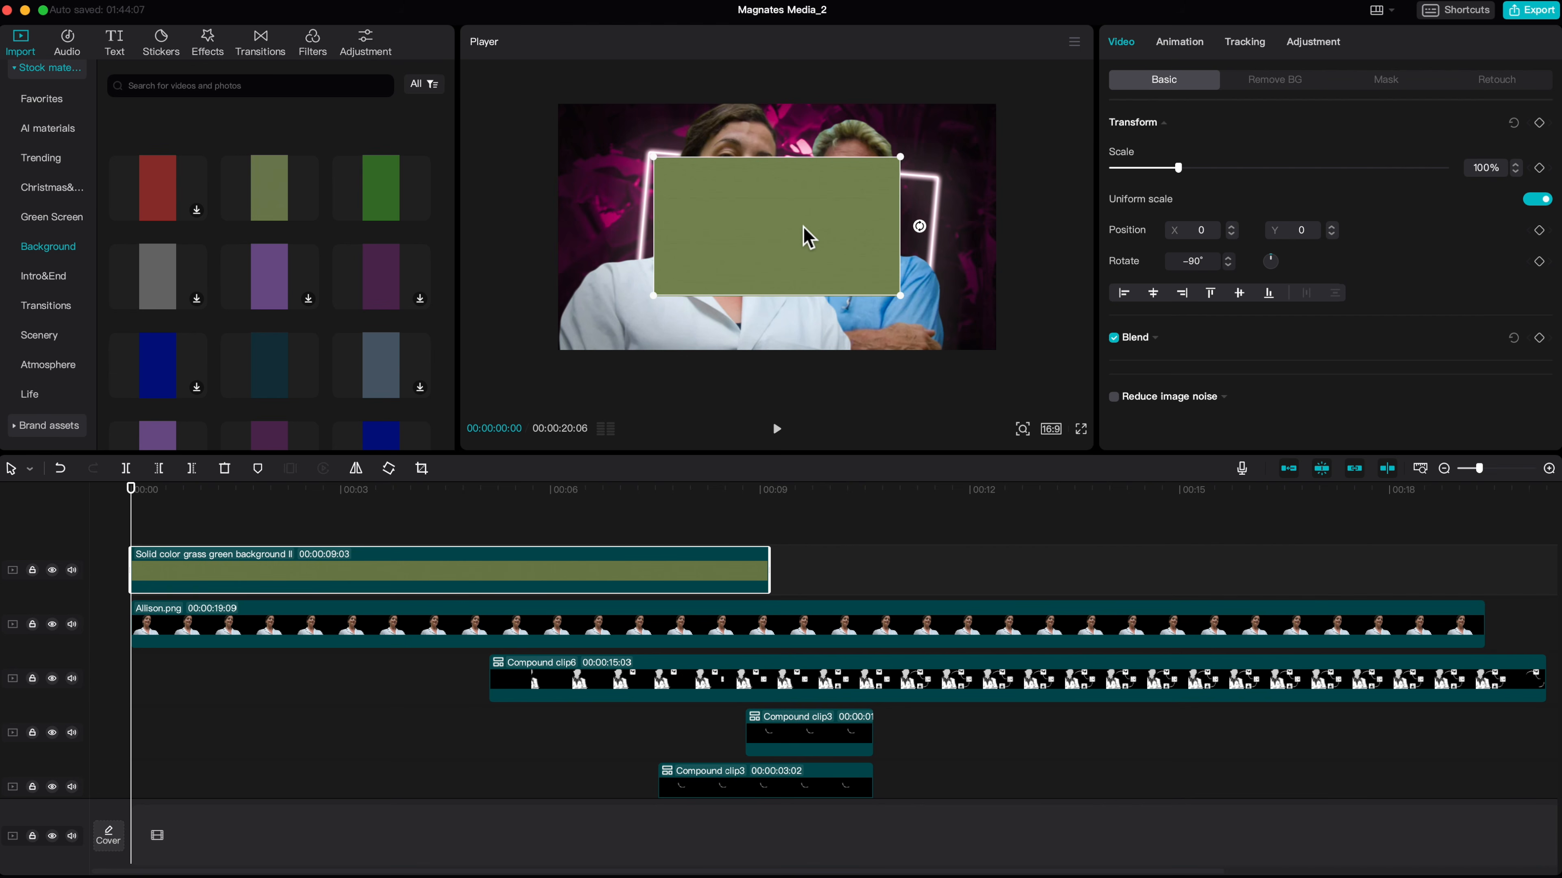
- Give the green clip a squashed Rectangle mask with Round corners 30 and make it Compound clip7
click(1387, 81)
click(1390, 173)
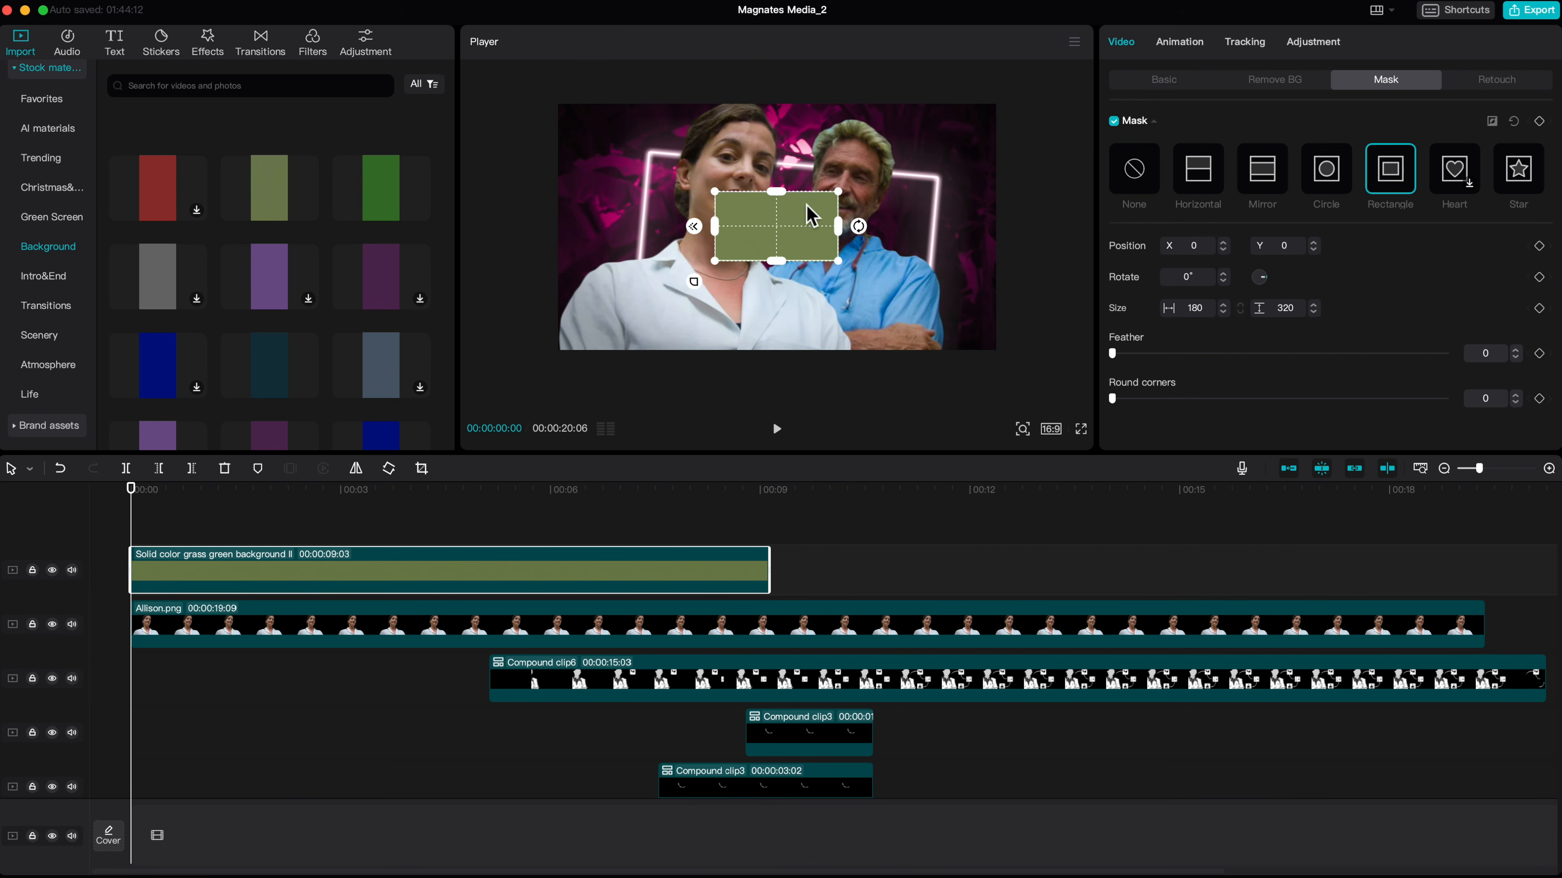
drag(775, 191, 847, 226)
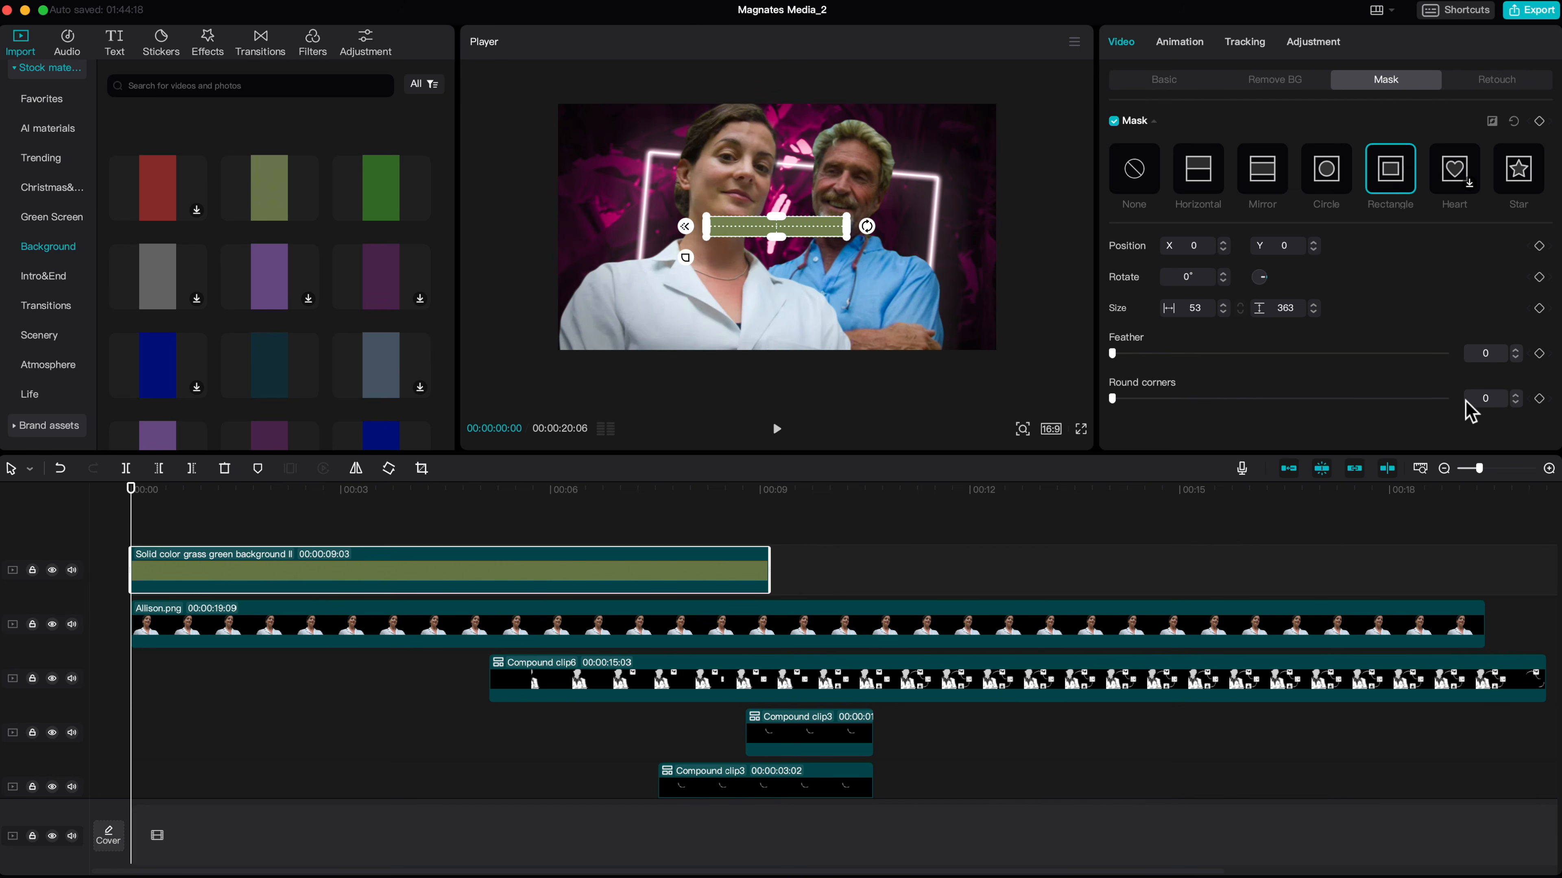
text(3)
text(0)
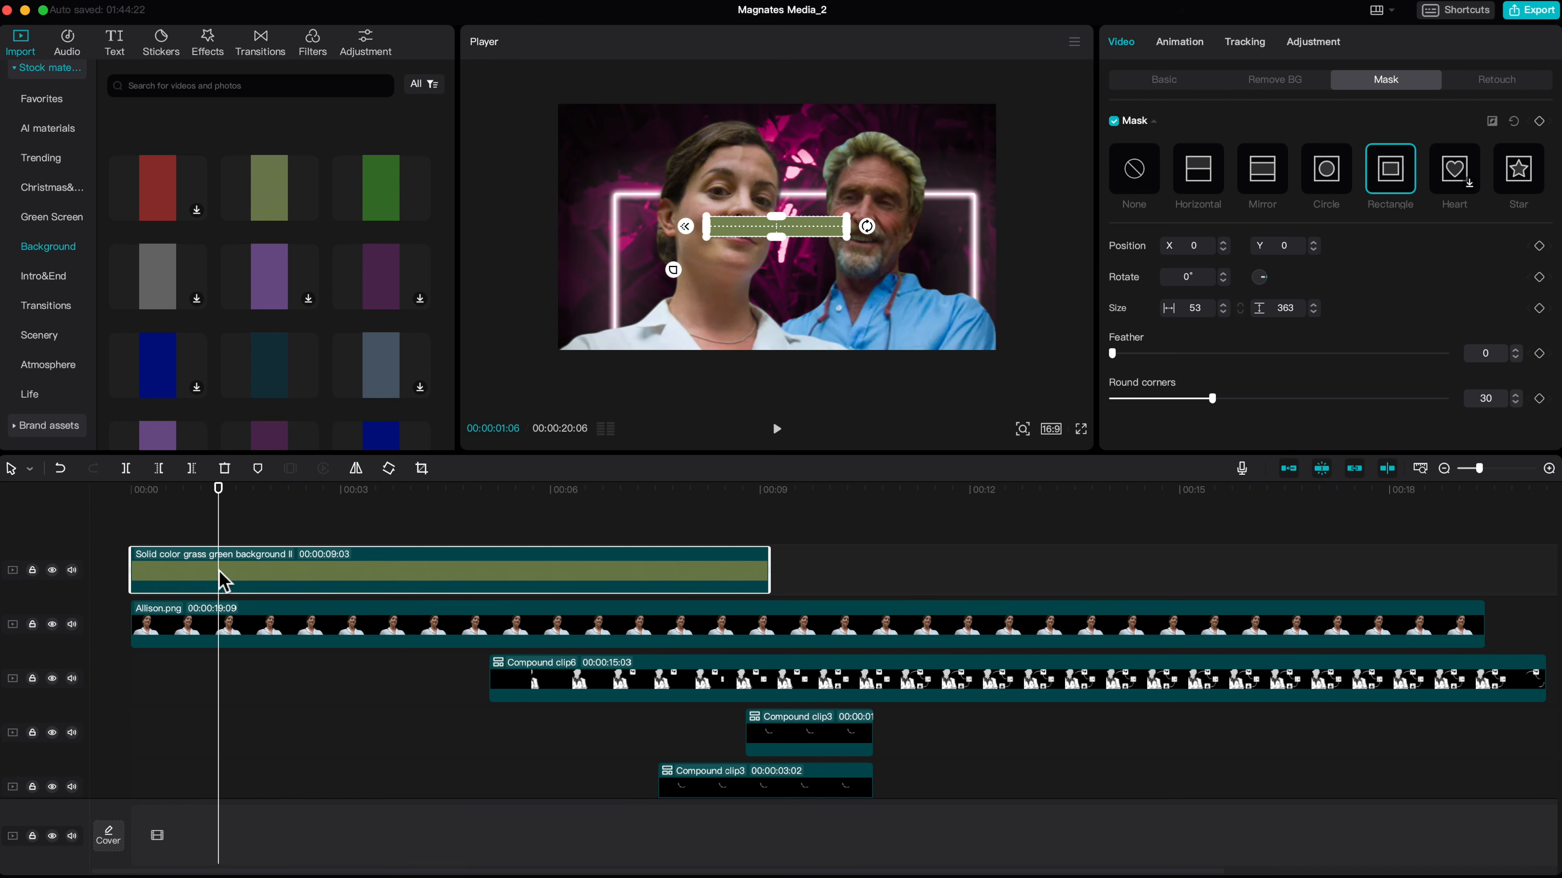
right_click(222, 580)
key(alt+g)
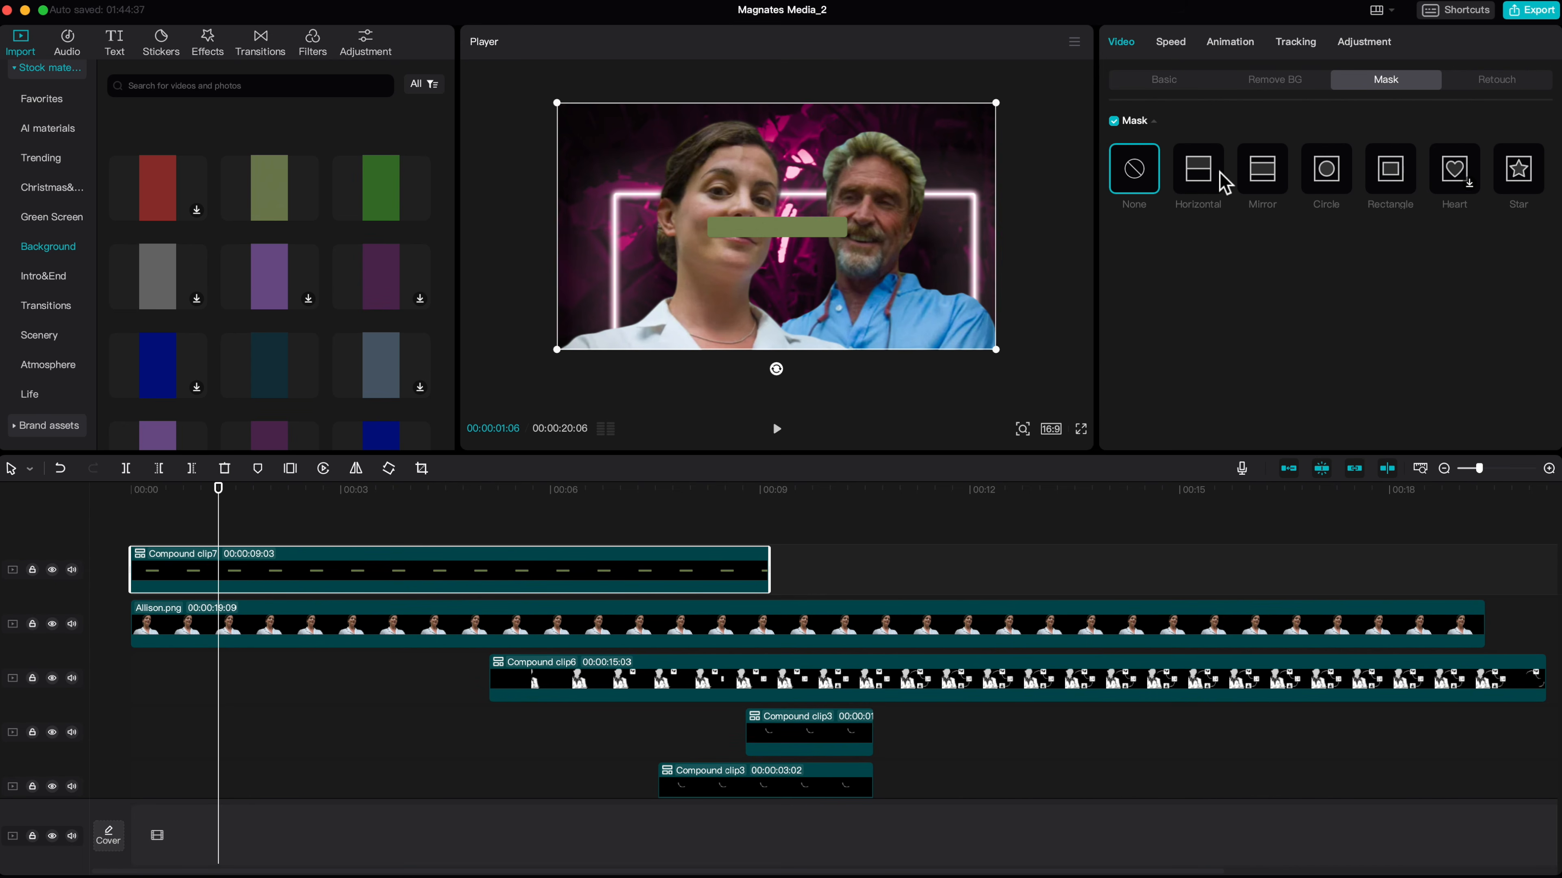
- Add a Horizontal mask rotated −90° at X −311 to Compound clip7
click(1216, 185)
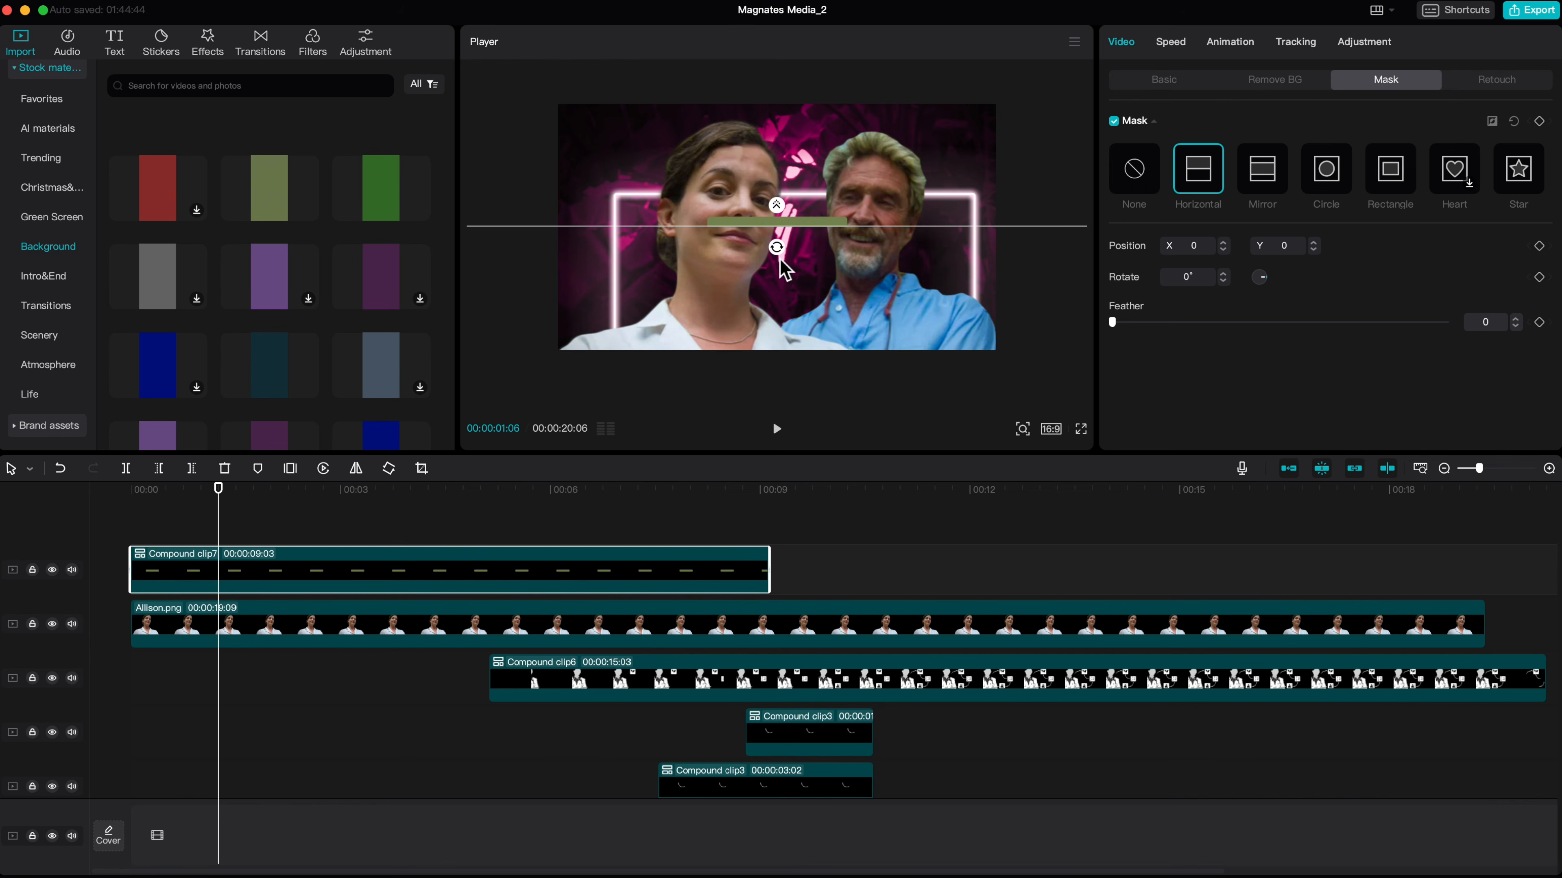
drag(784, 255, 799, 226)
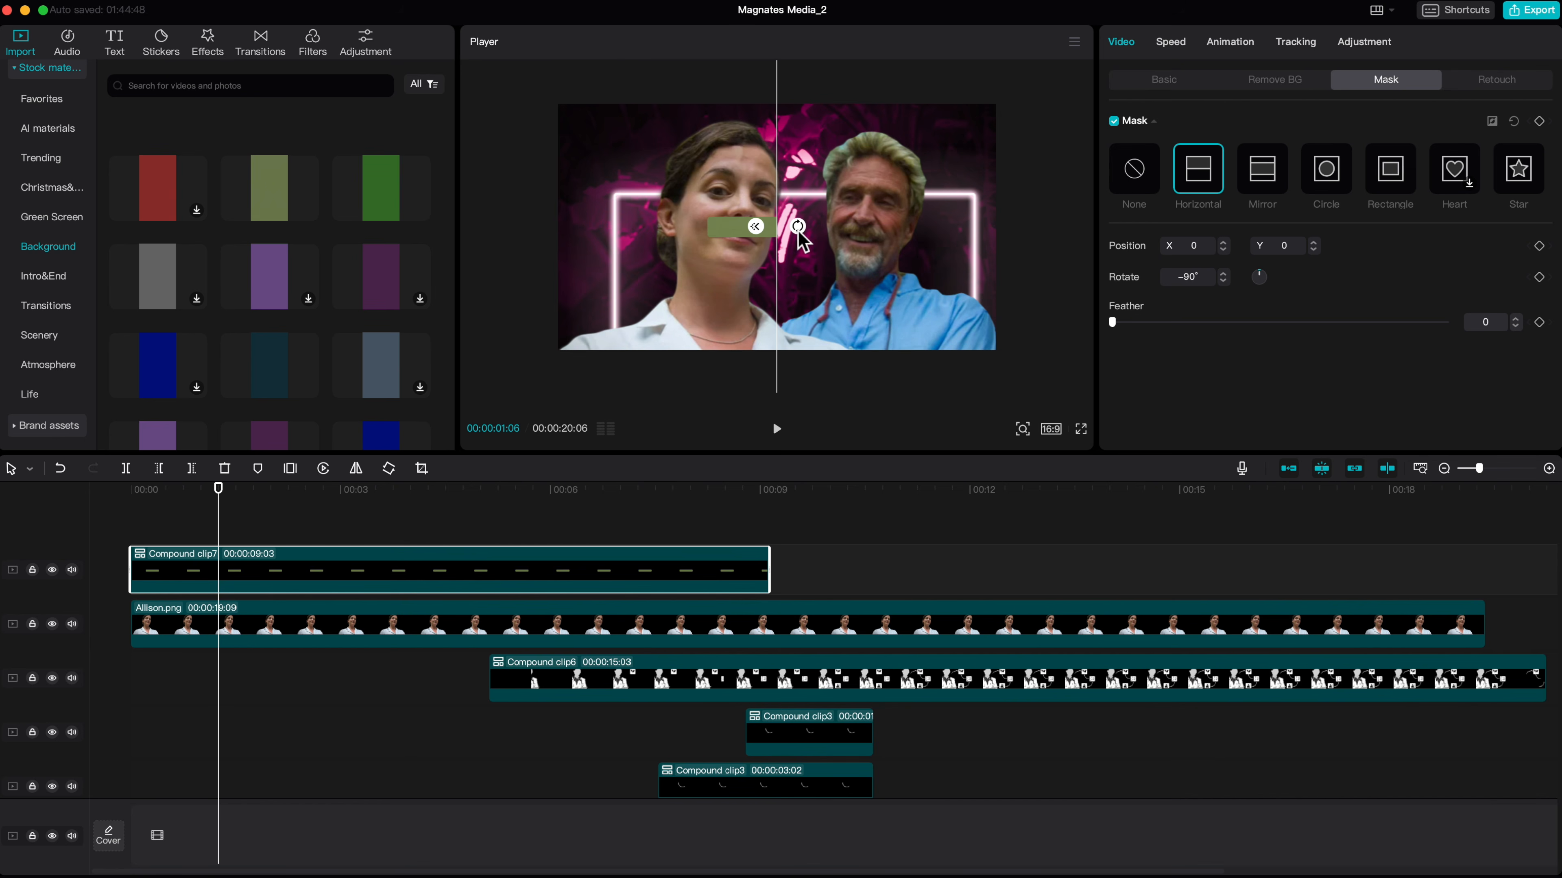
drag(777, 258, 707, 264)
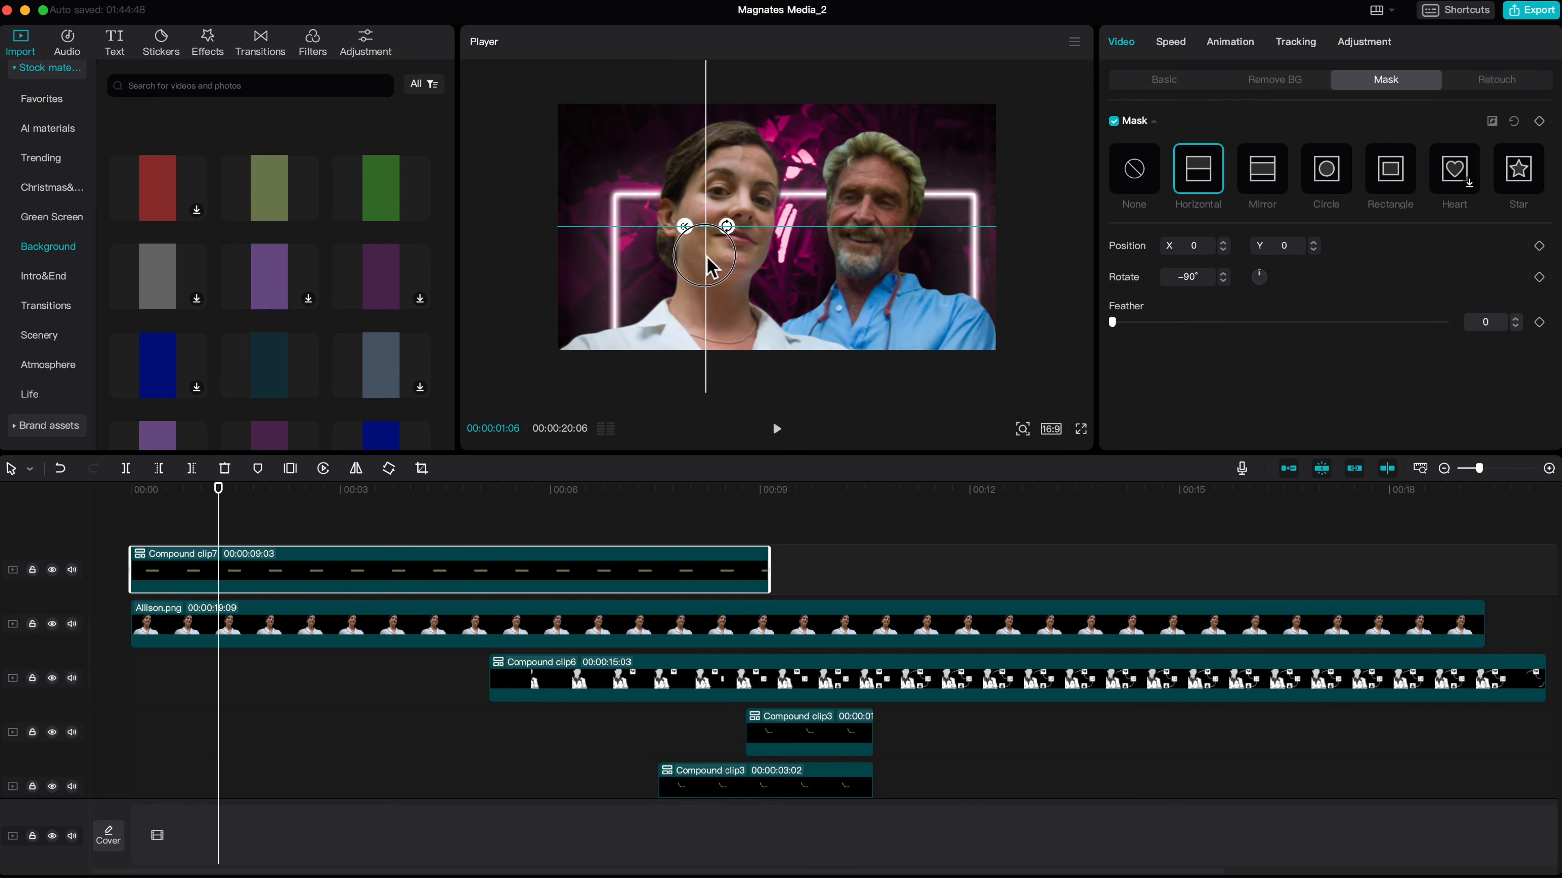
click(133, 497)
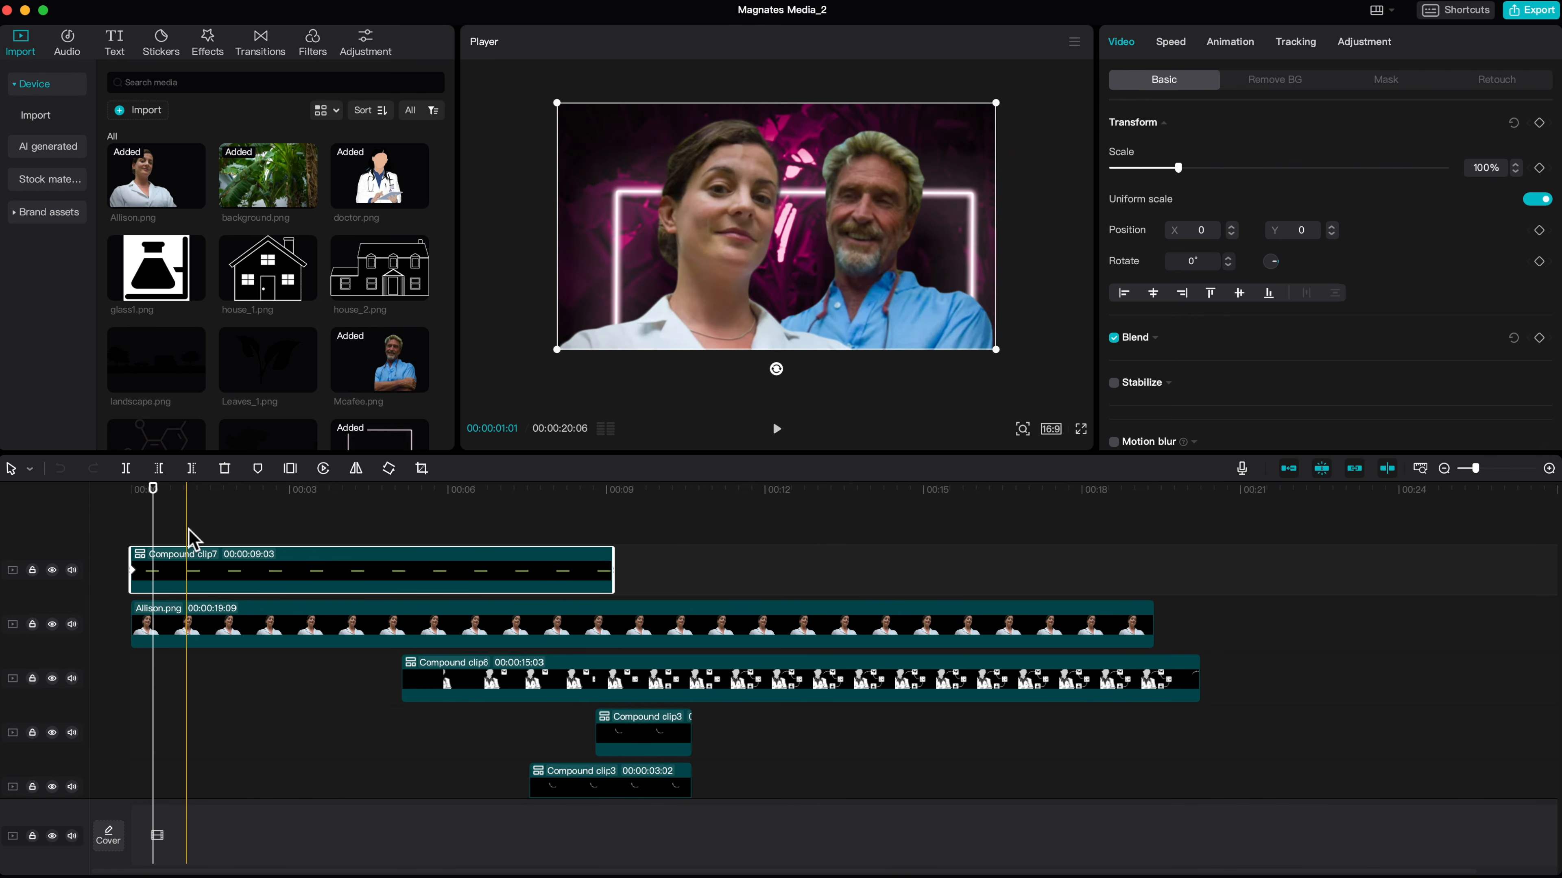
click(190, 540)
click(198, 583)
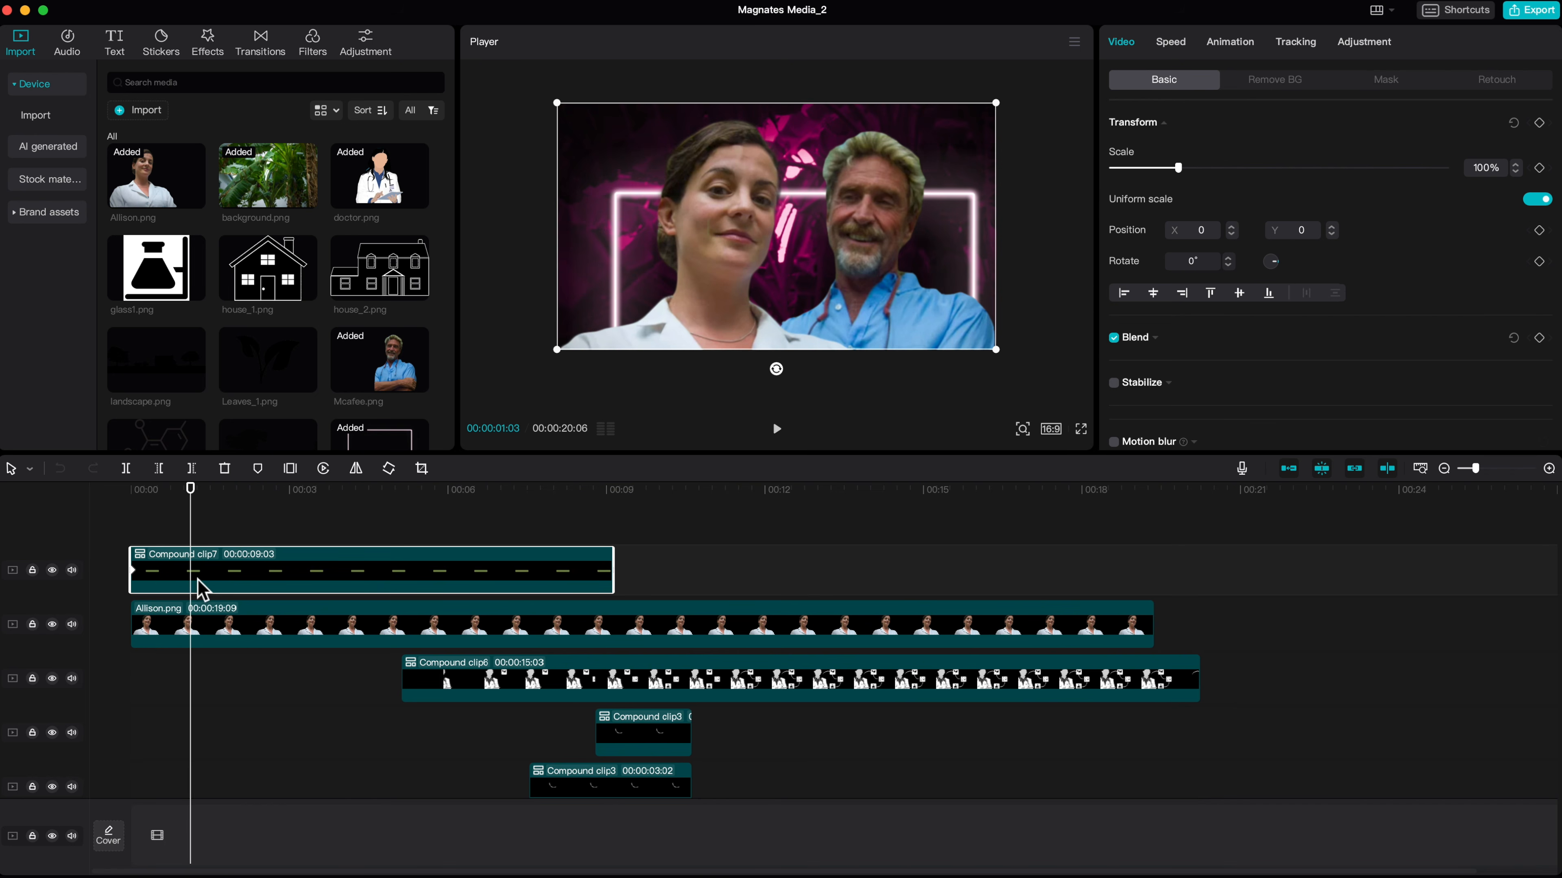
click(1387, 87)
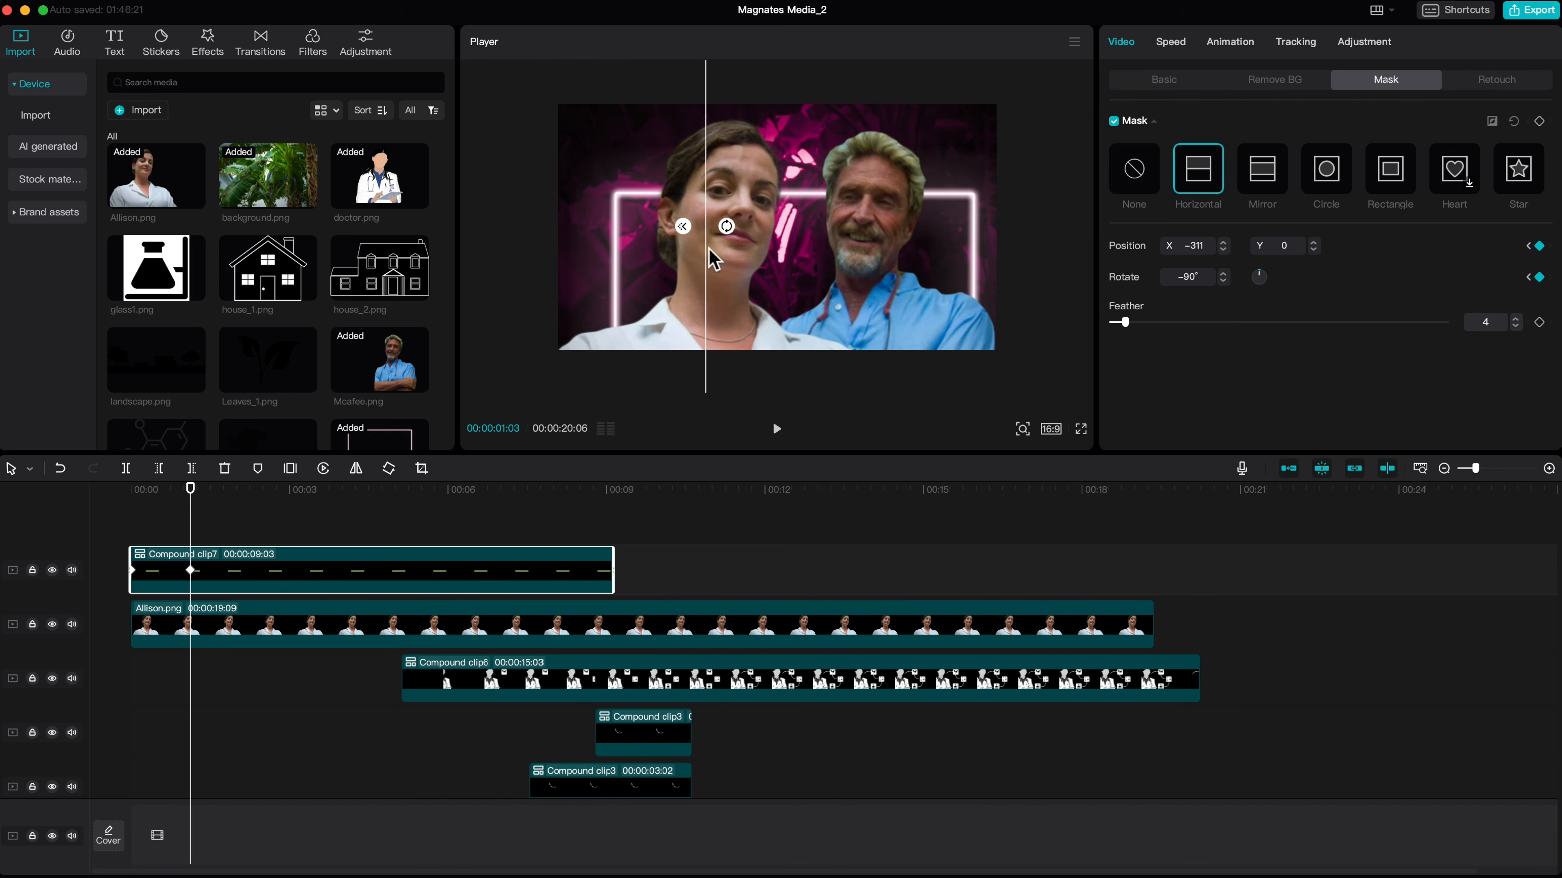
drag(710, 255, 868, 264)
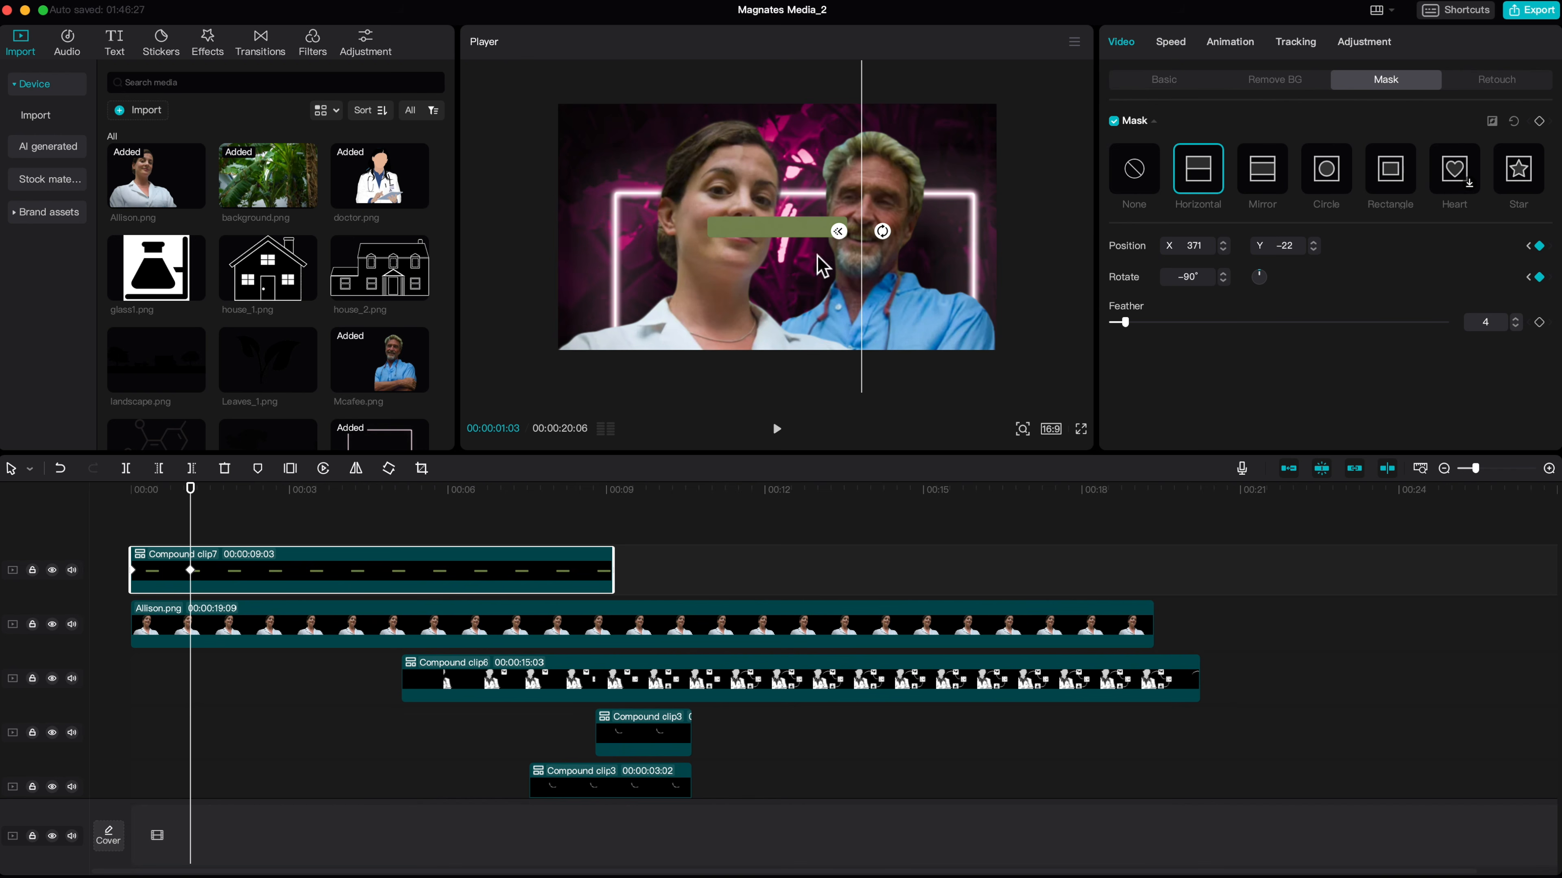
click(130, 509)
key(space)
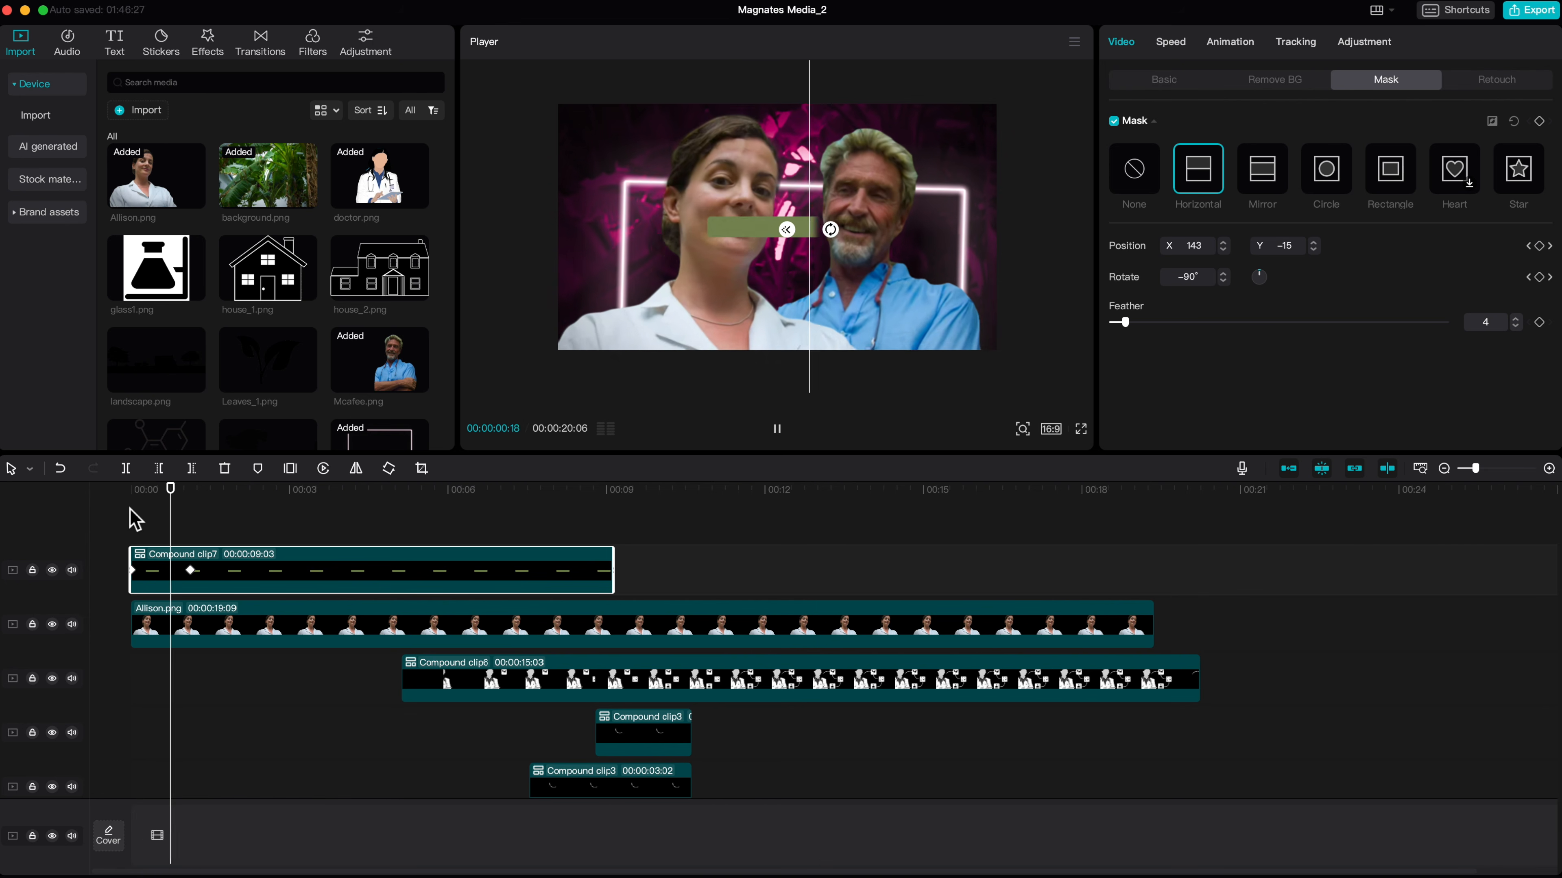
key(space)
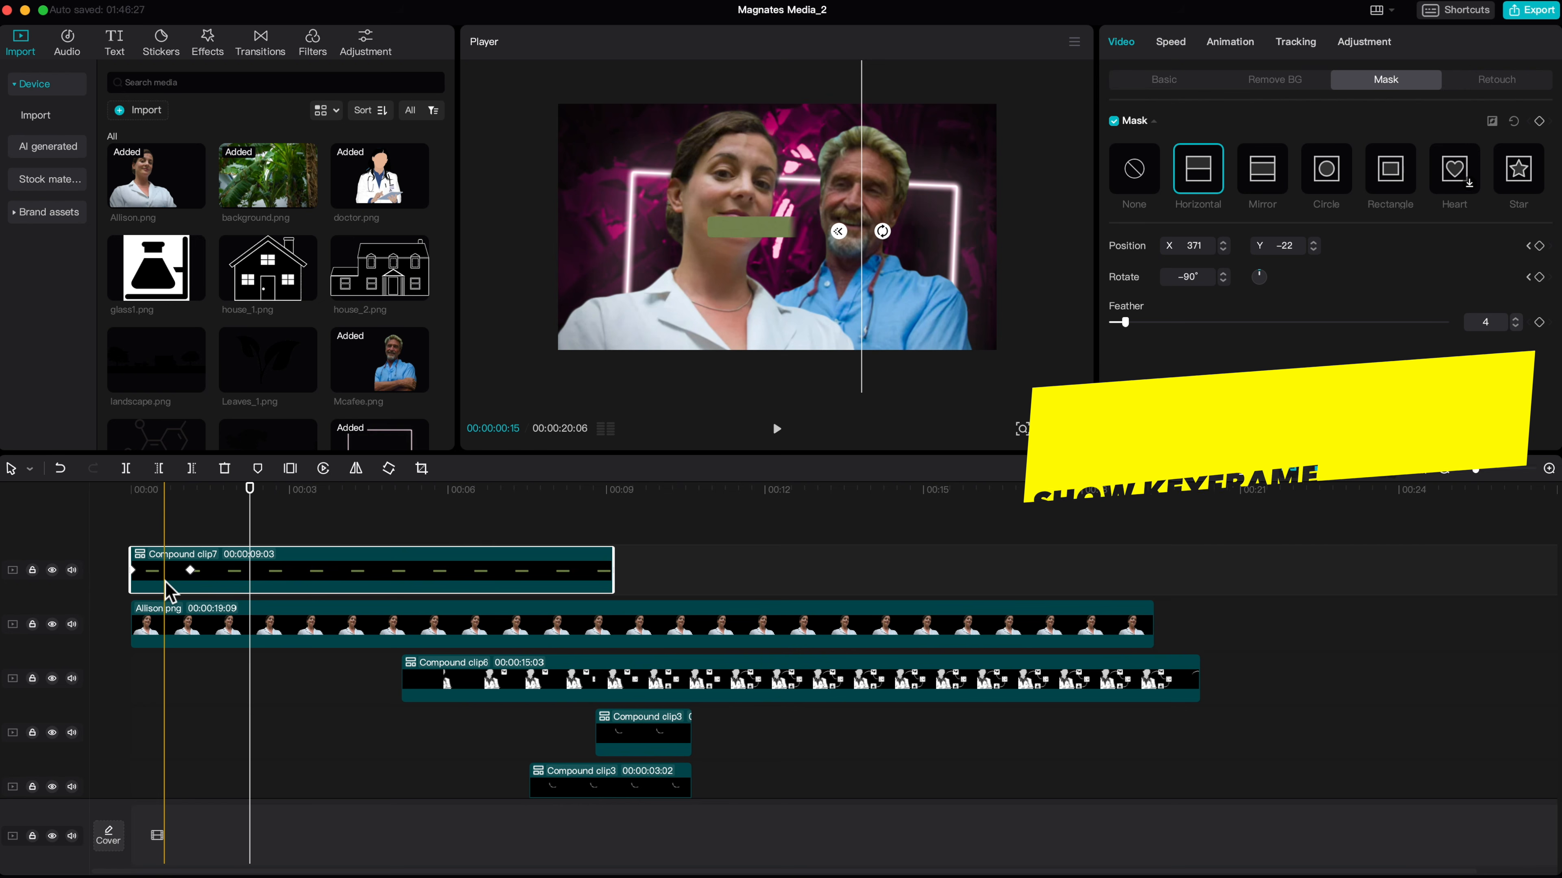
key(alt+k)
scroll(202, 572, up, 3)
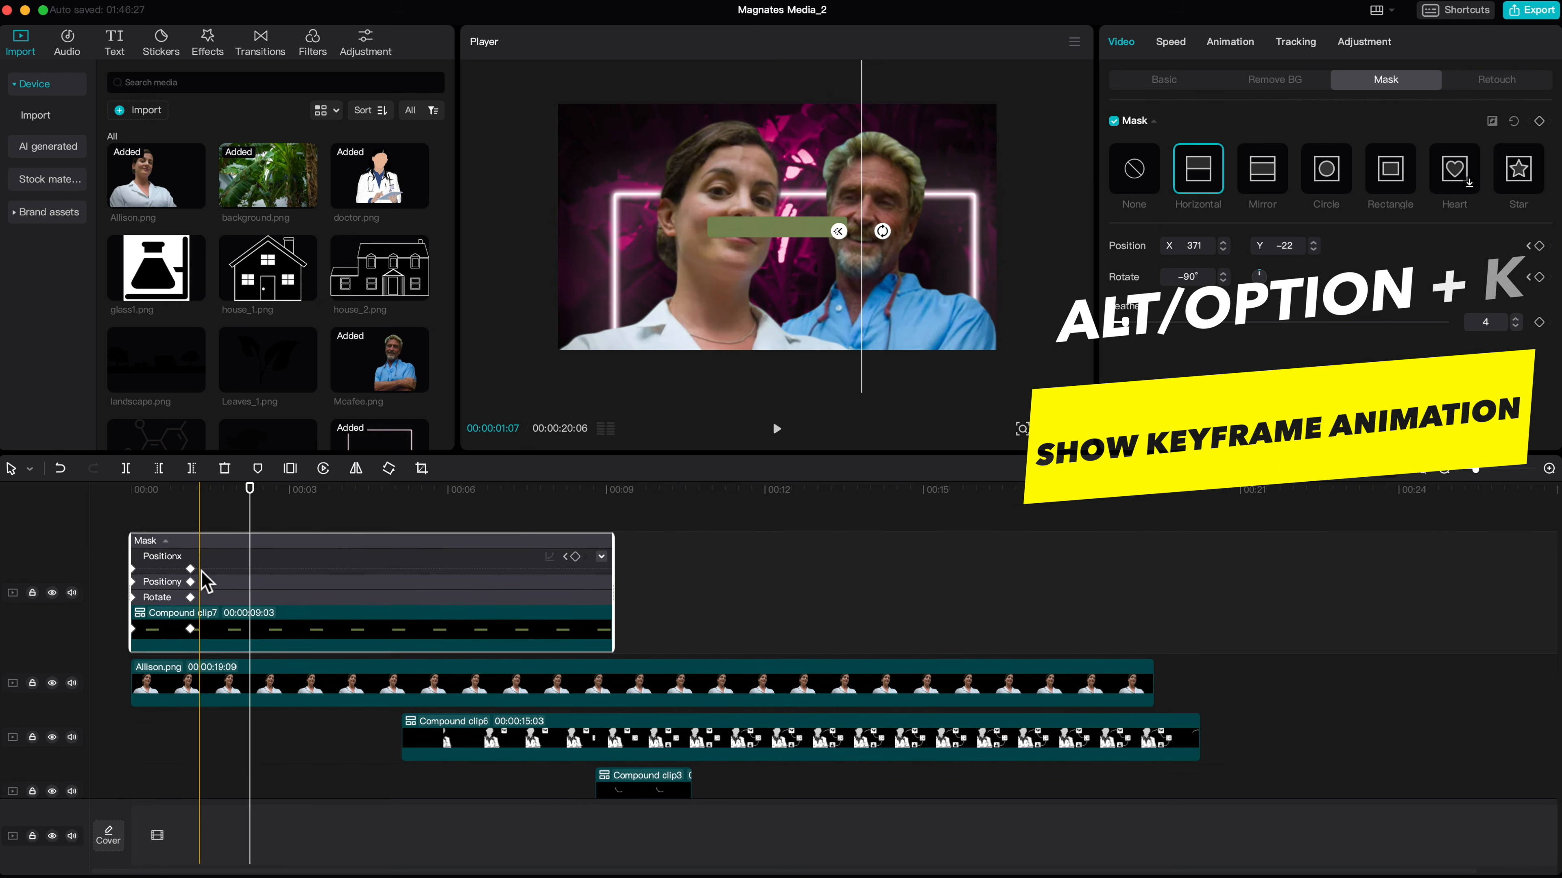
click(191, 594)
click(601, 586)
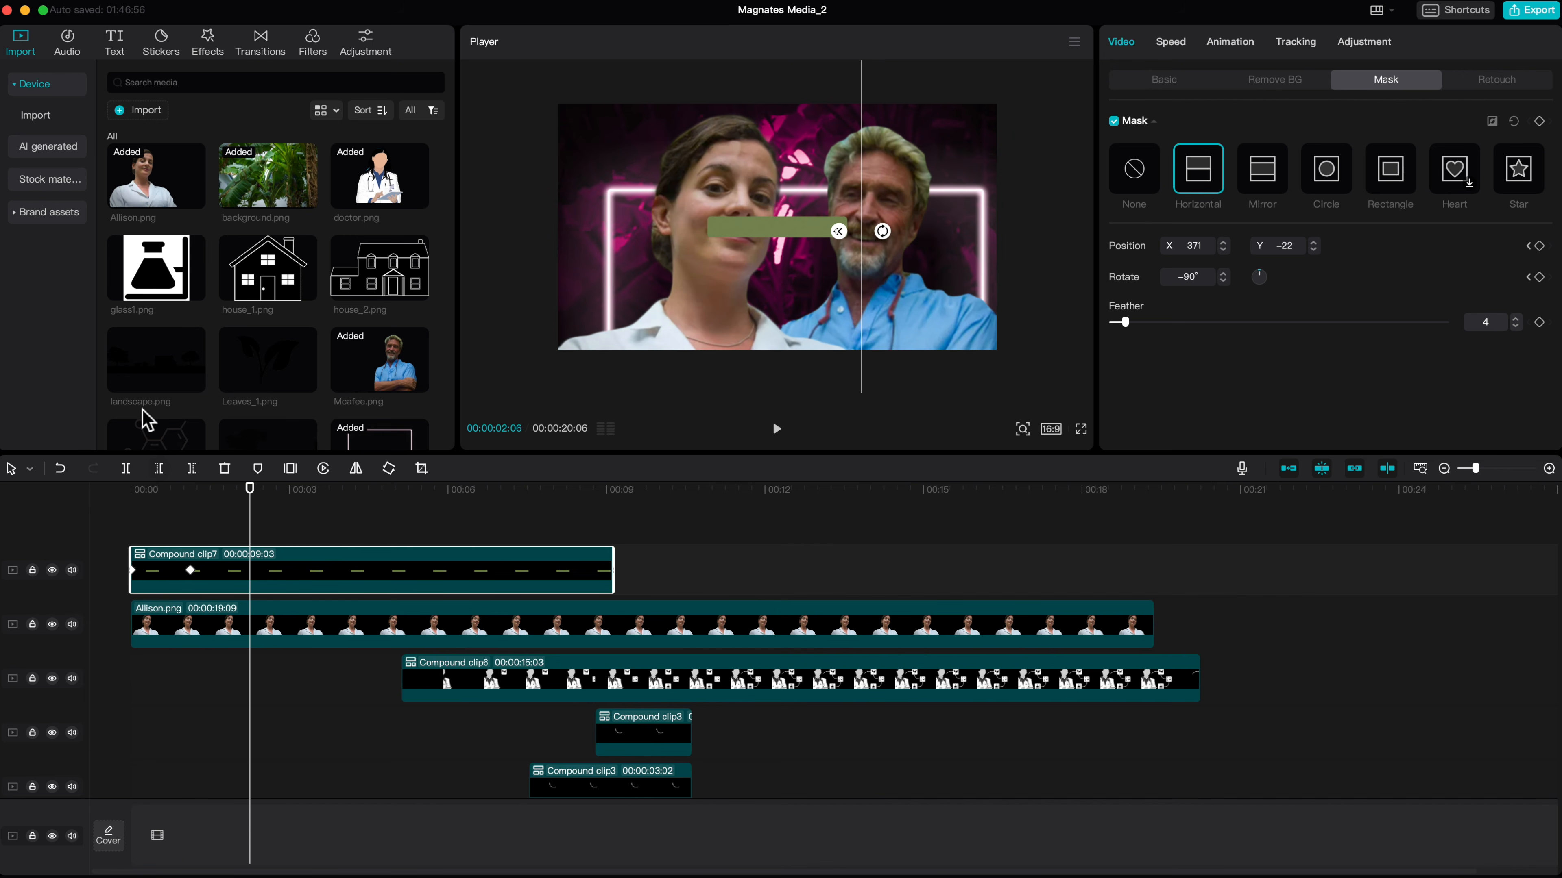
- Add a Default text clip above the masked clip, stretched to match its length
click(115, 43)
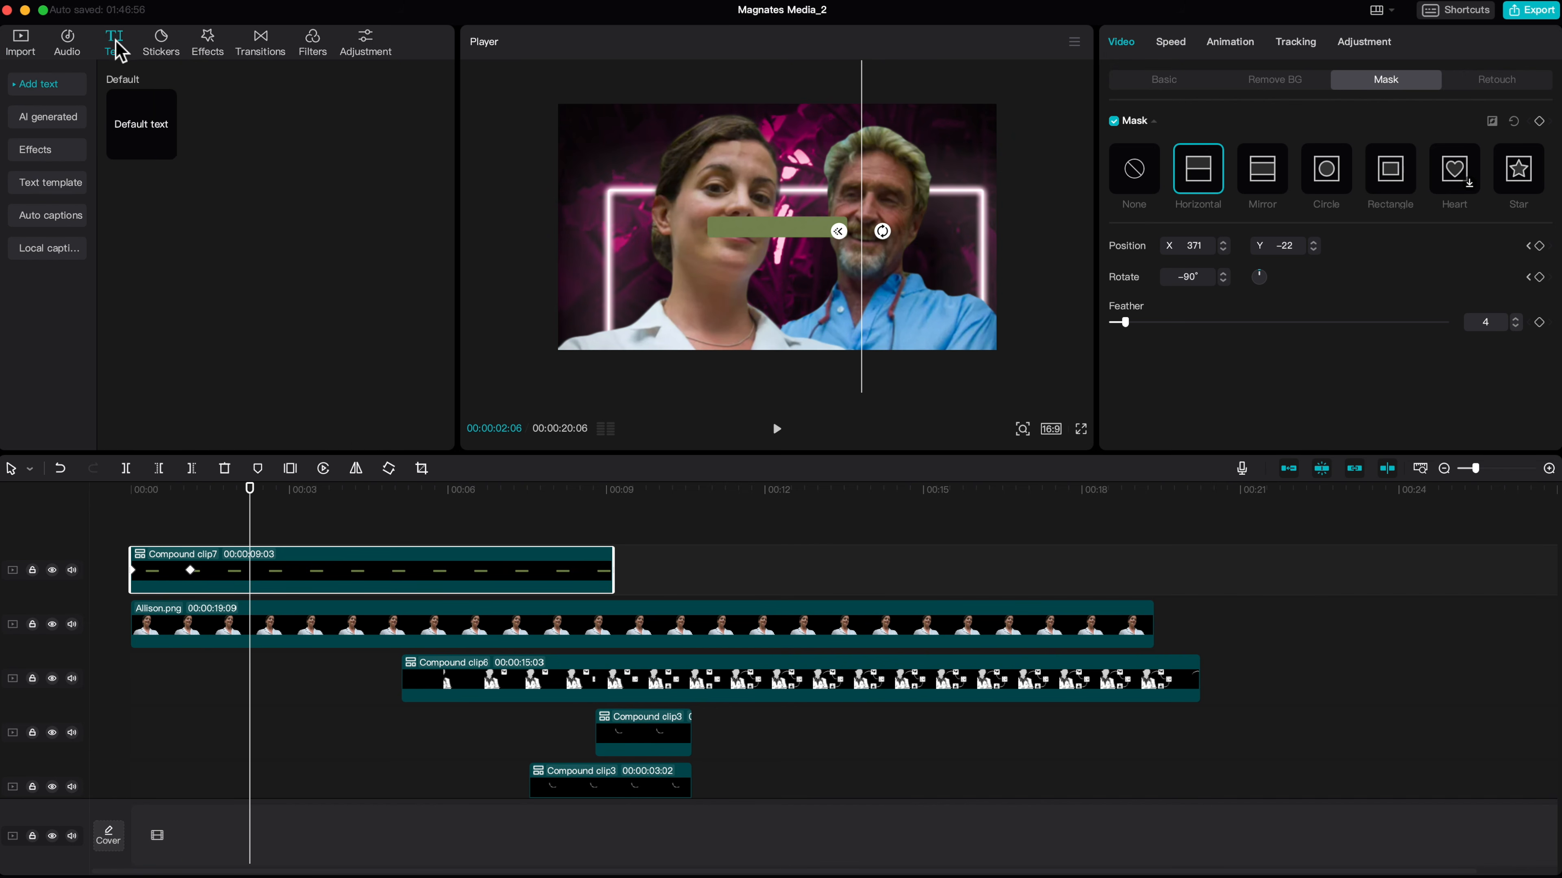
drag(140, 118, 148, 551)
drag(287, 552, 614, 552)
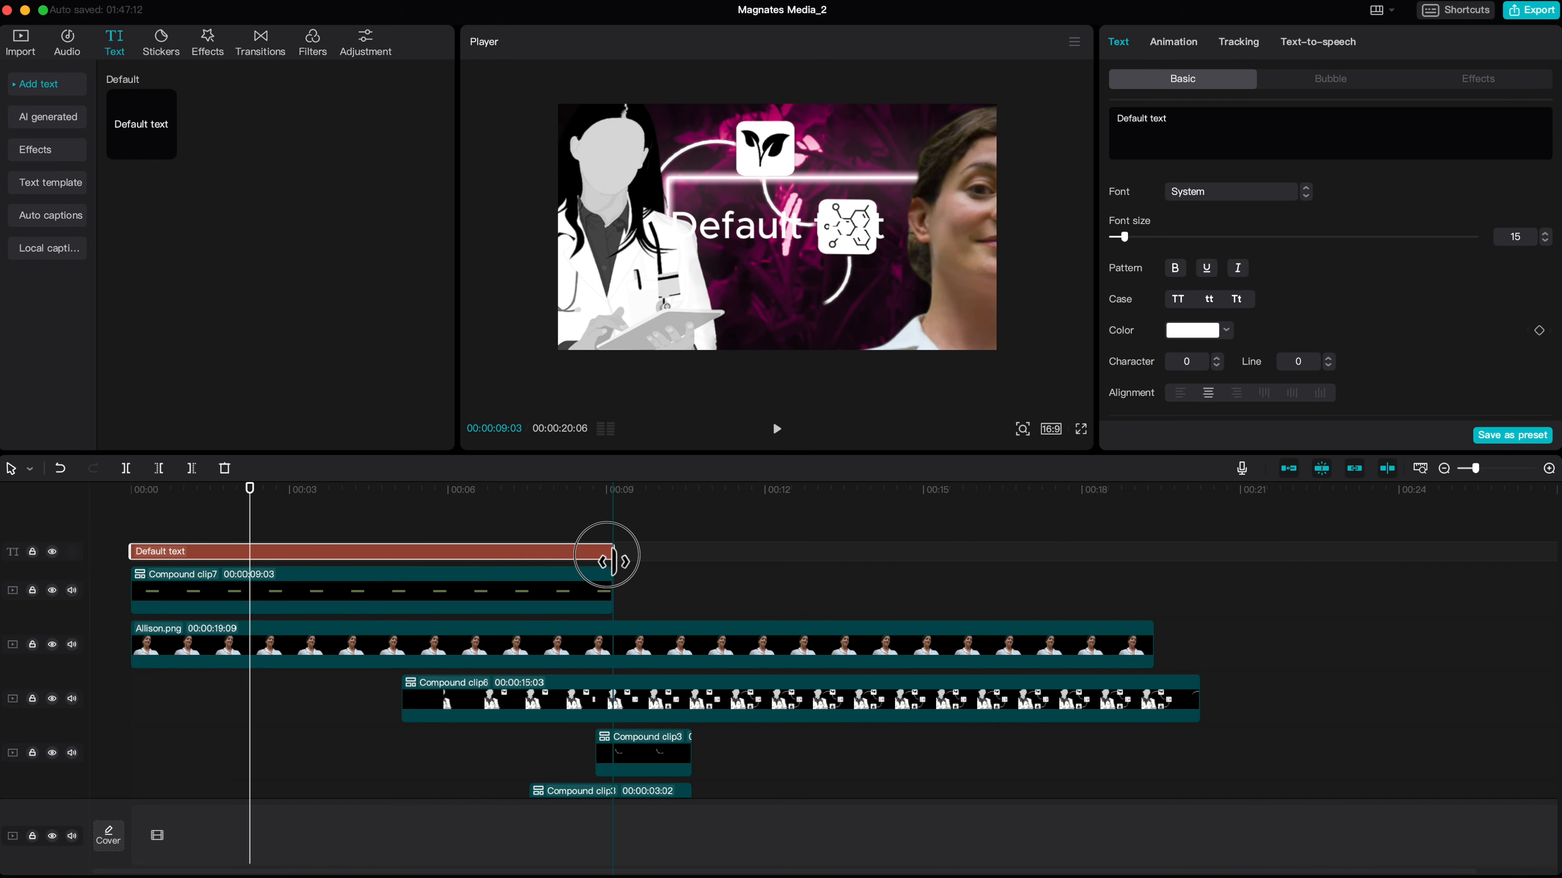
click(233, 606)
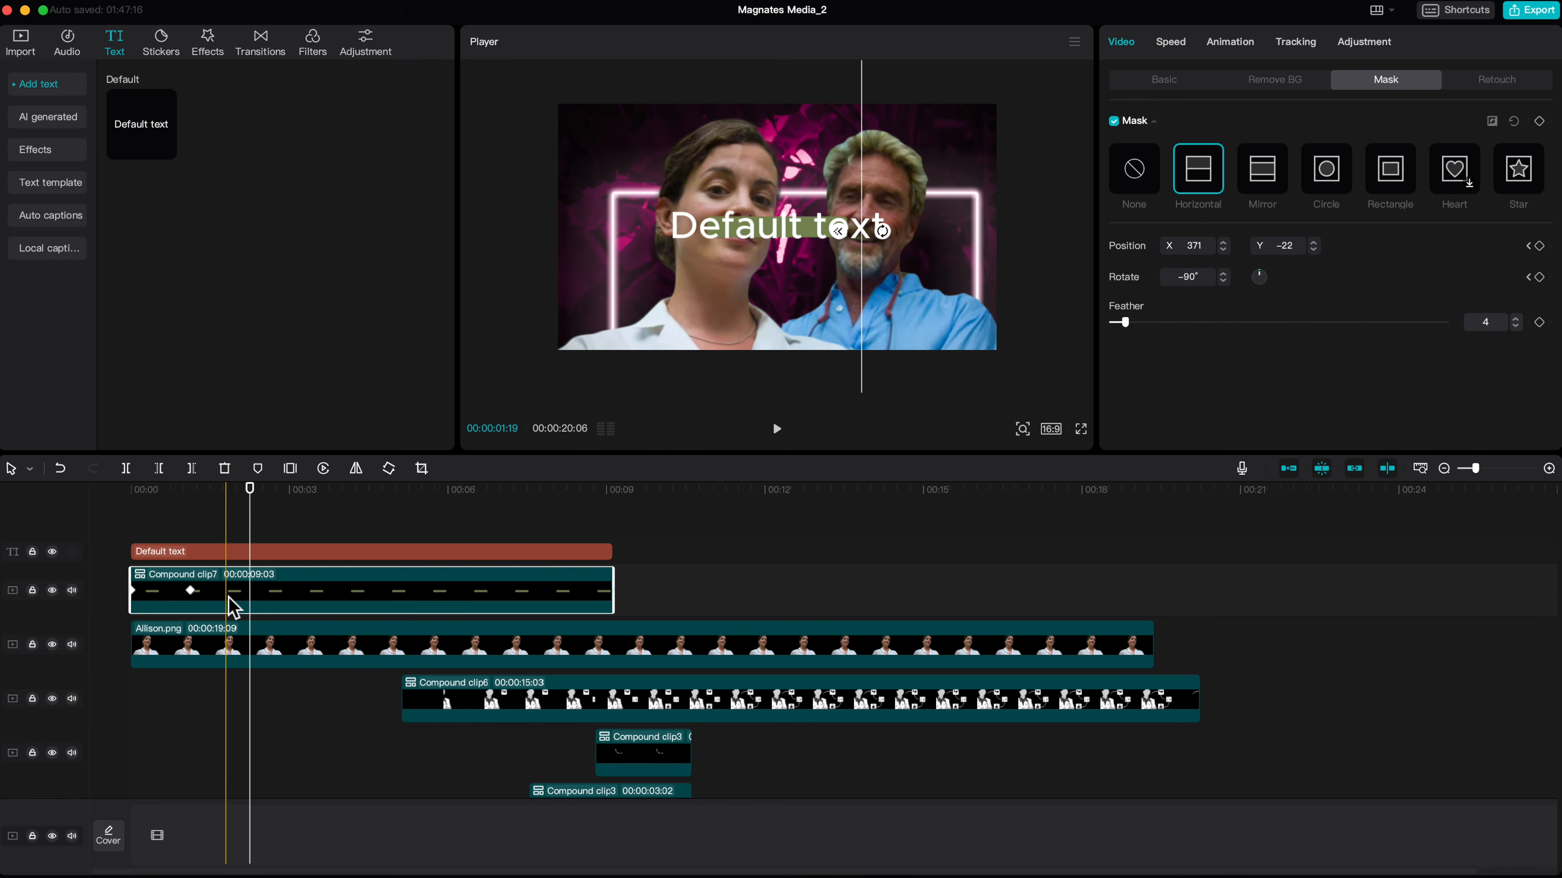
click(1154, 87)
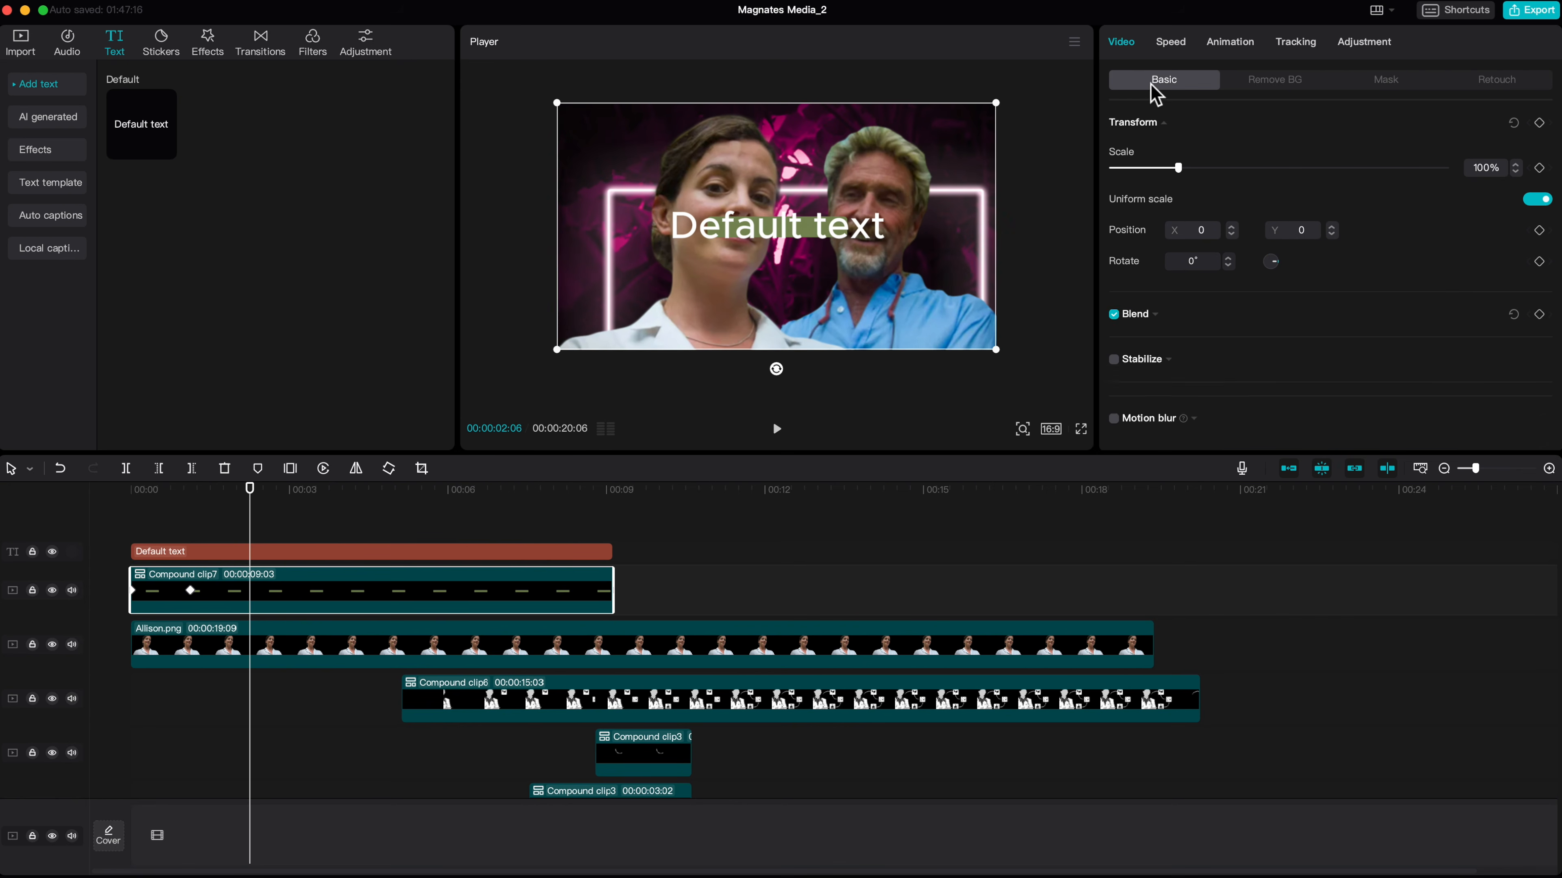
- Change the text to 'microbiologist' in Gotham Light and shrink it onto the green bar
click(254, 554)
drag(1162, 114, 1052, 120)
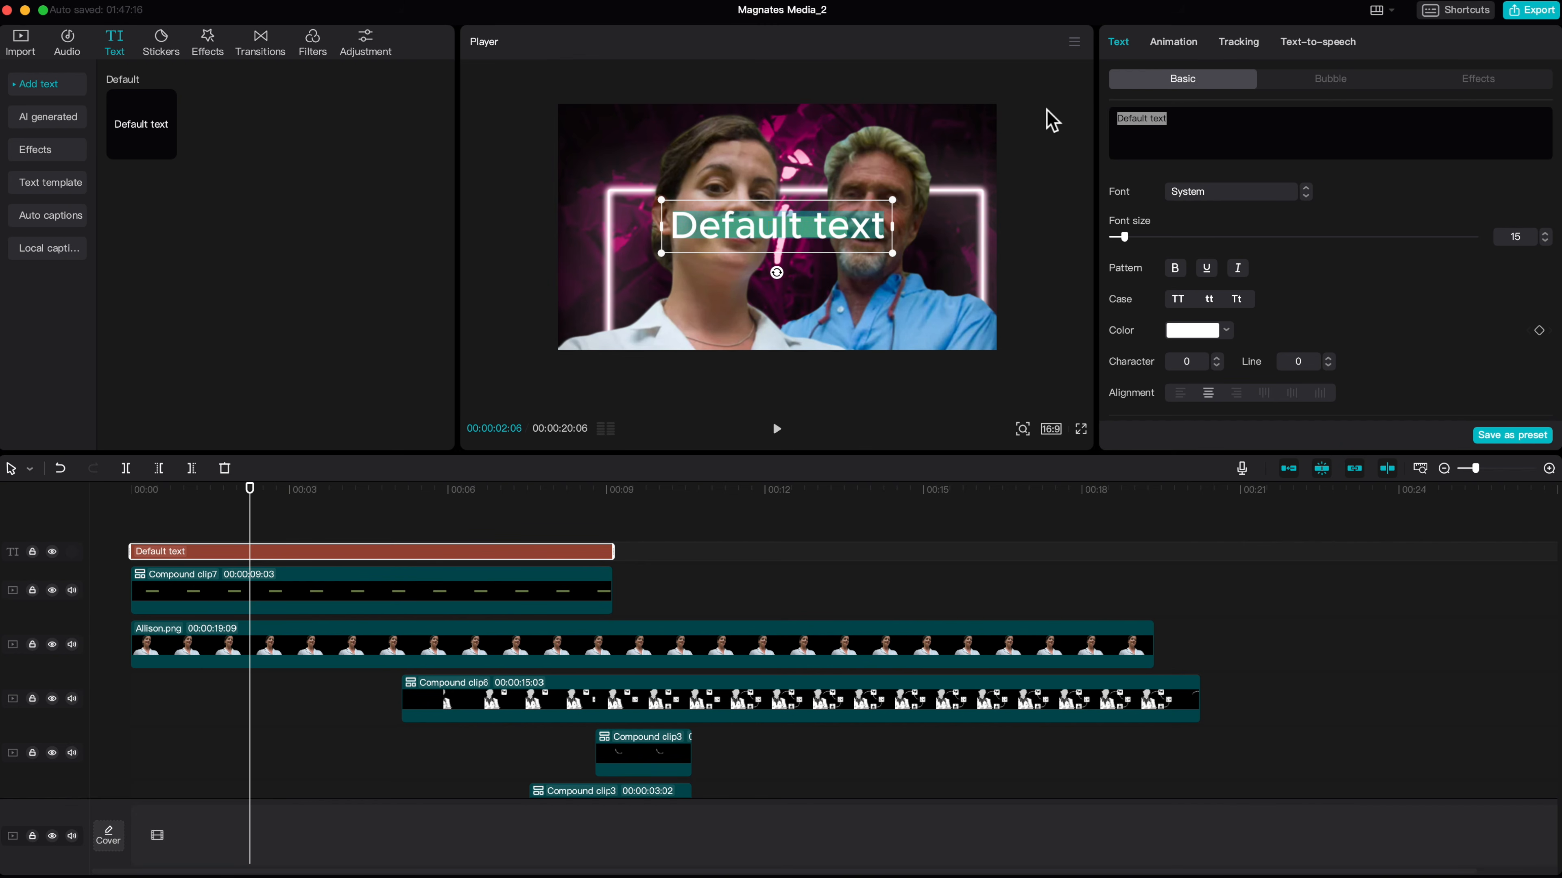
text(microbiologist)
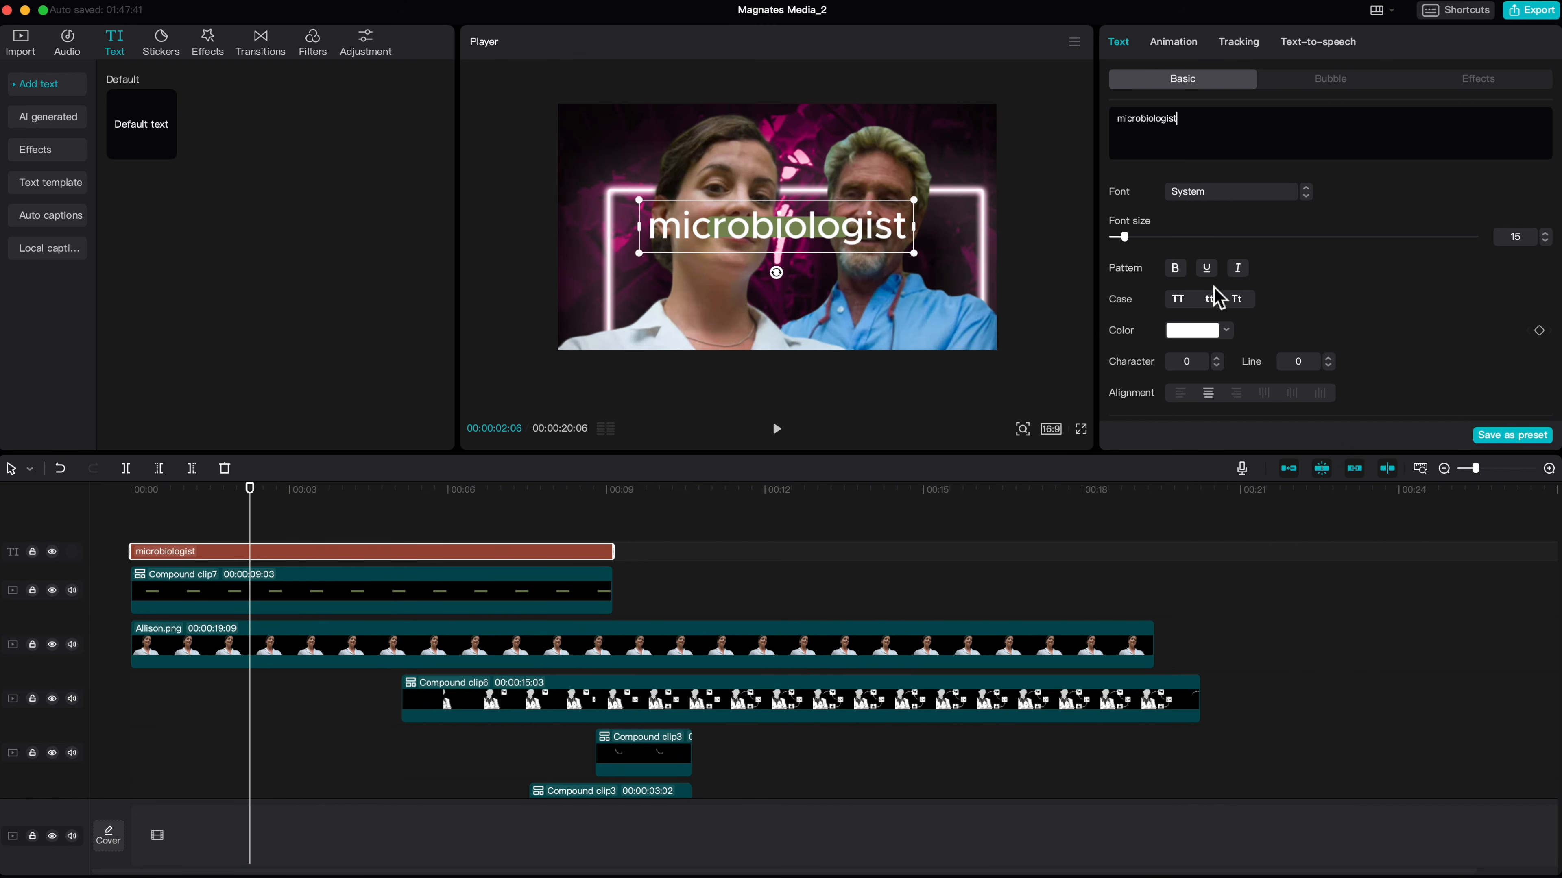
click(1215, 205)
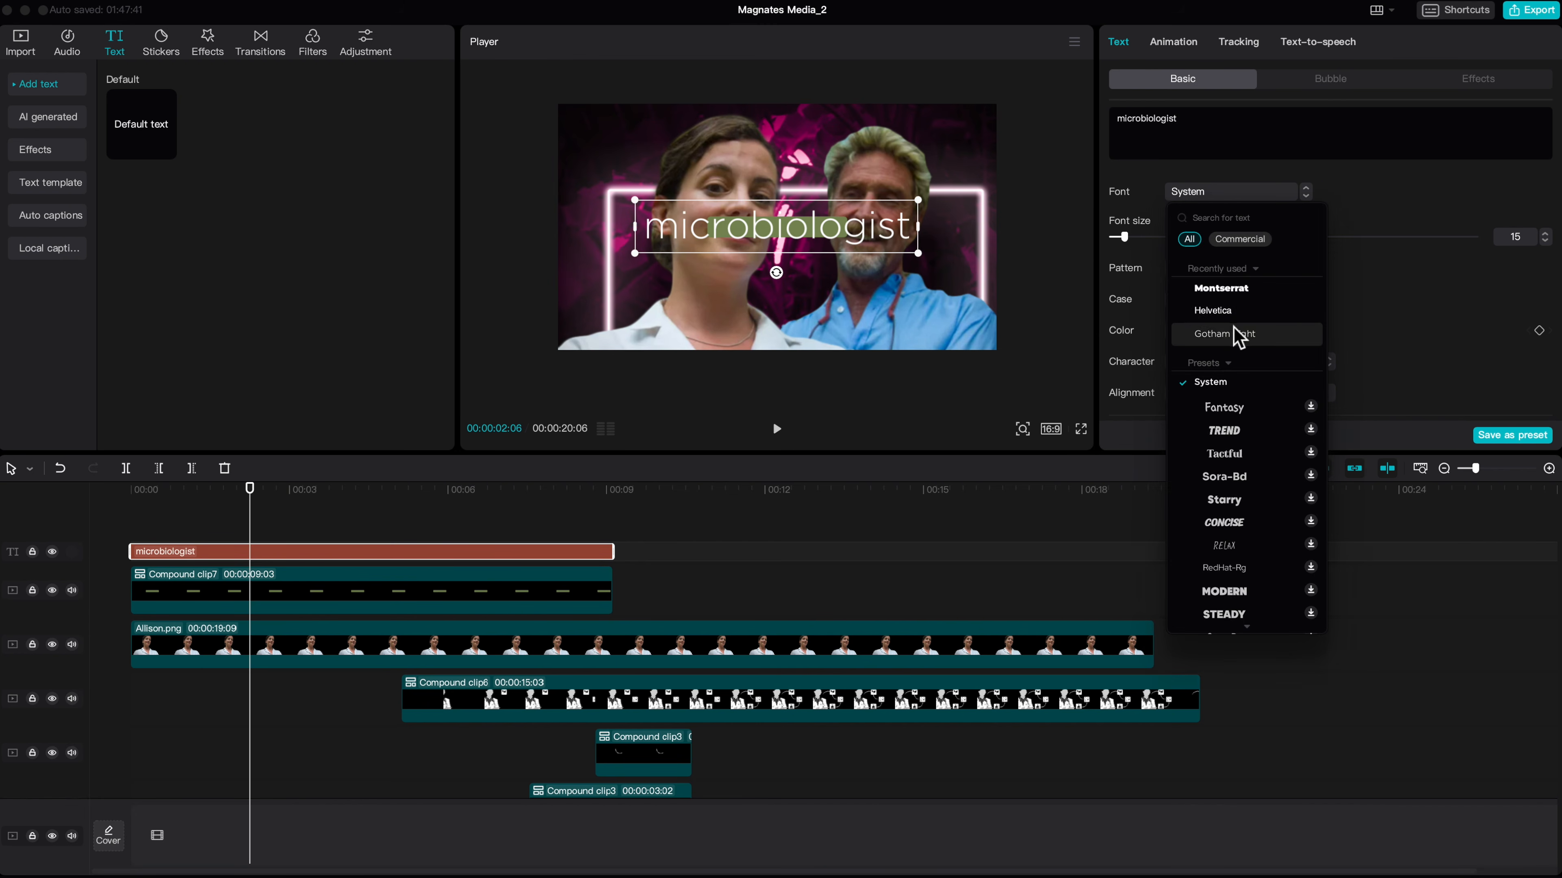
click(1226, 334)
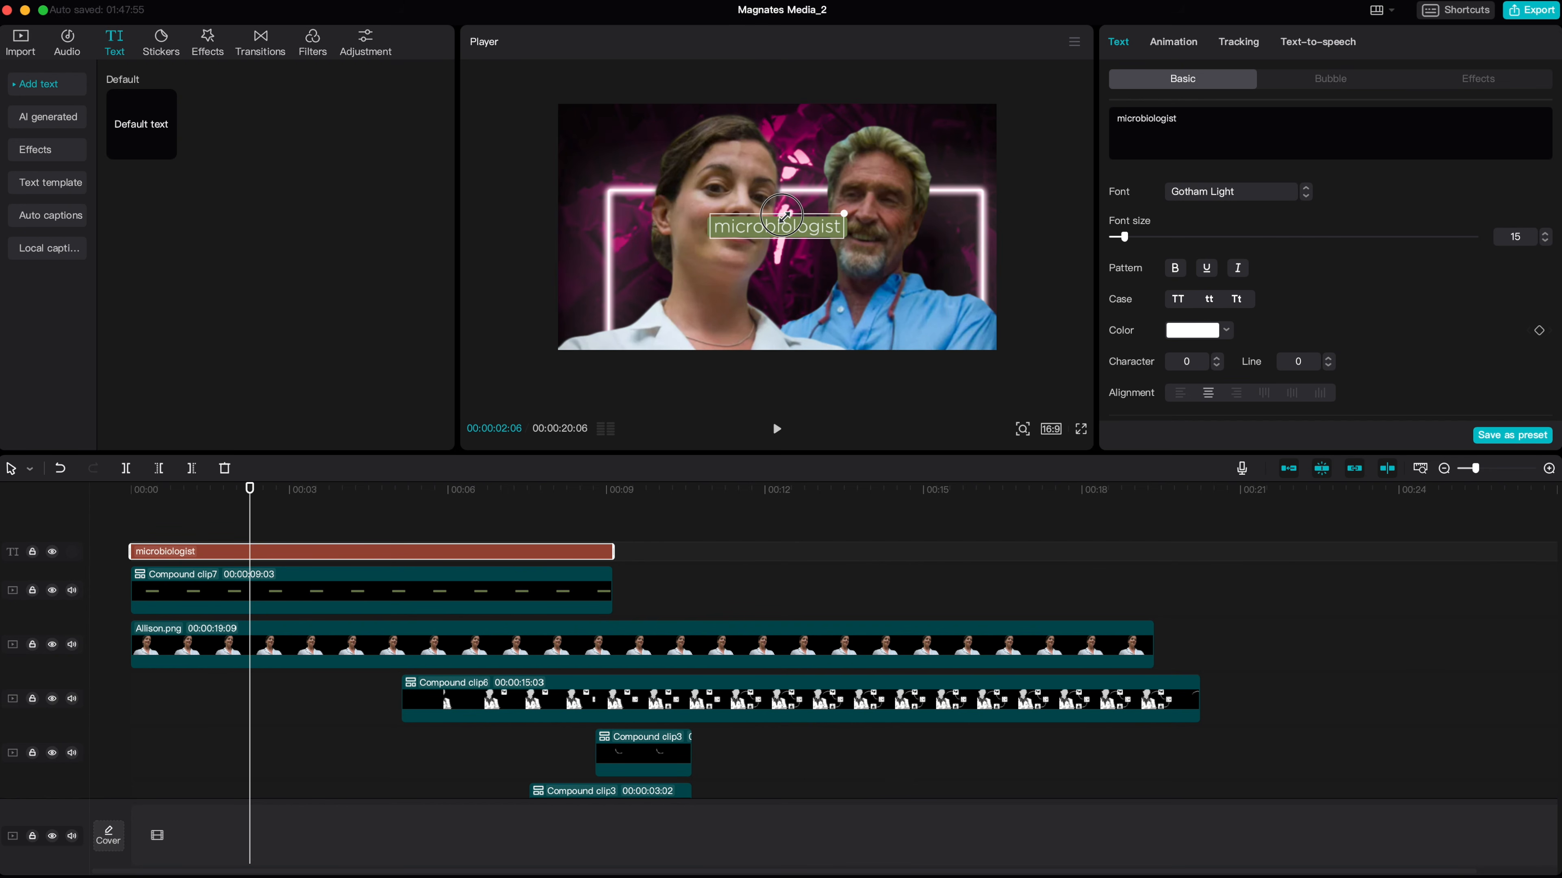
drag(784, 217, 782, 216)
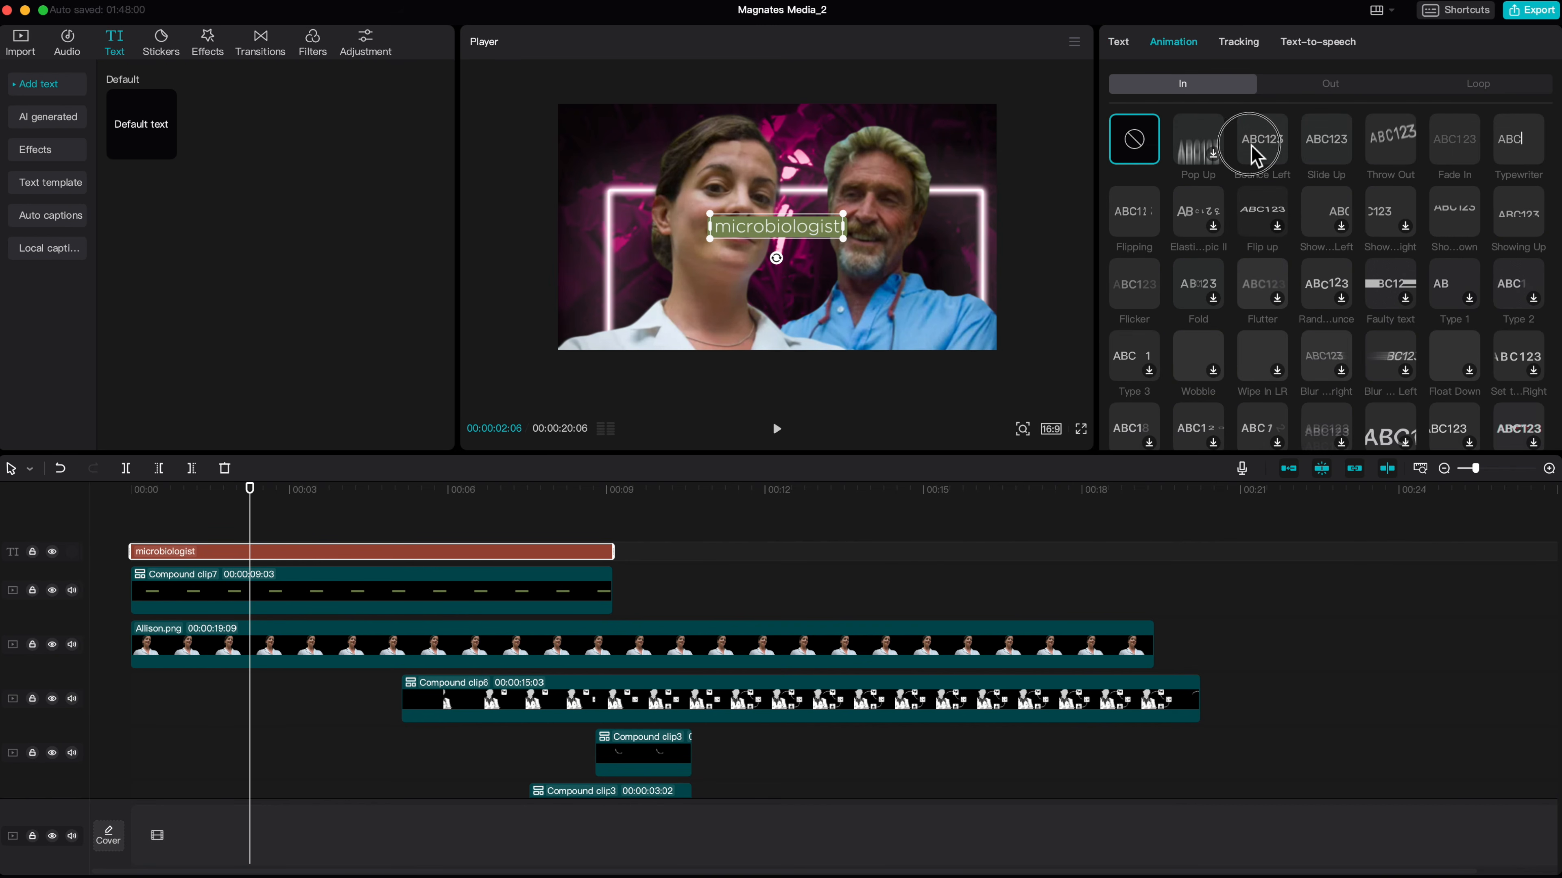
- Give the microbiologist title a Bounce Left In entrance lasting 1.0s
click(1254, 156)
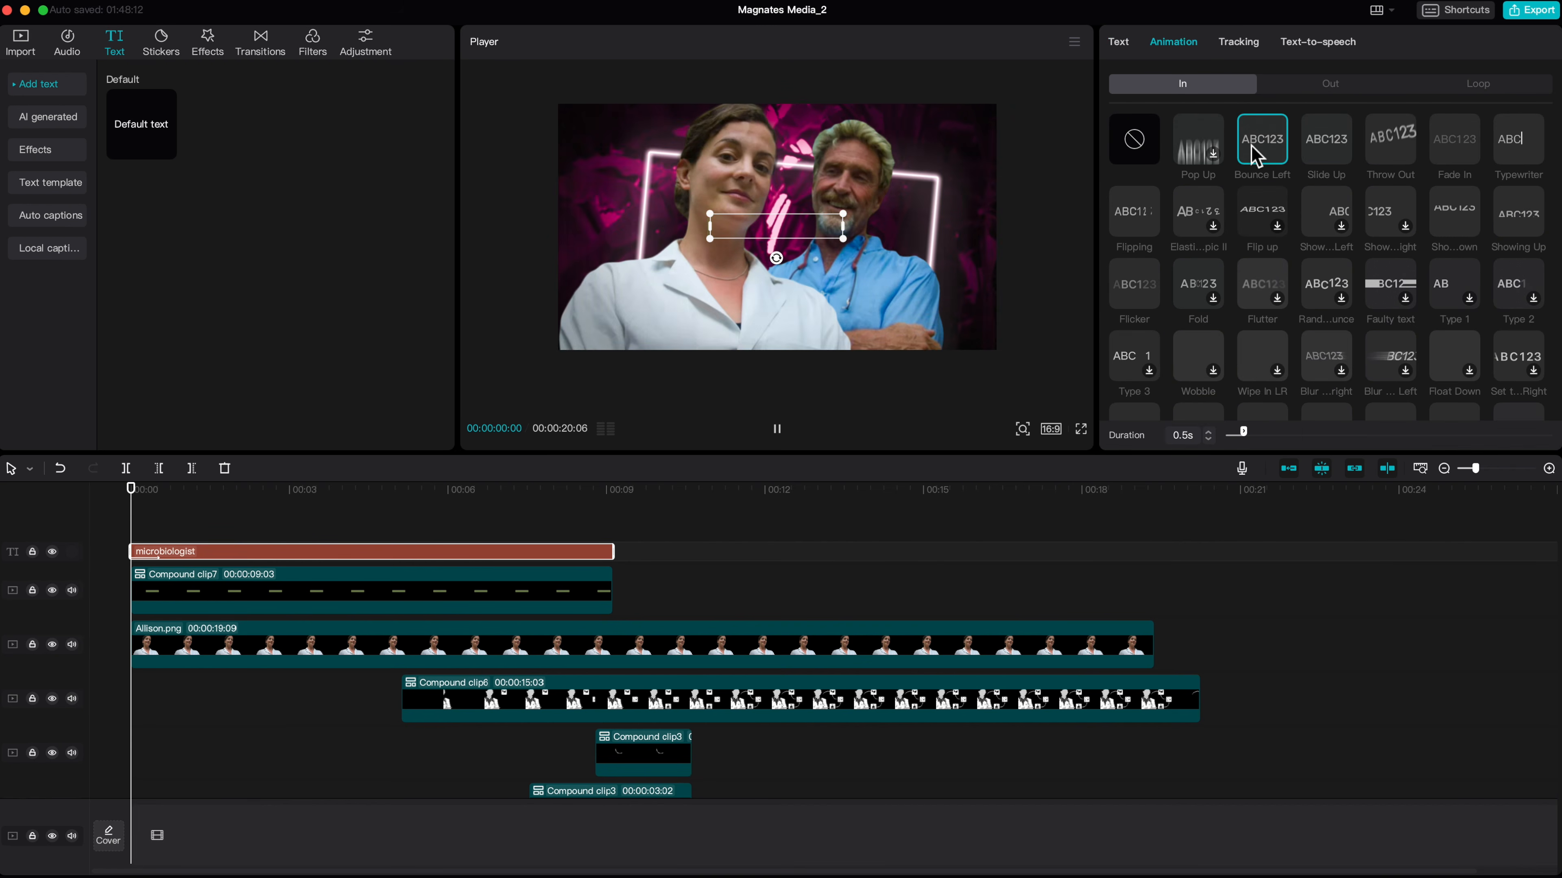
click(1211, 434)
click(1211, 435)
click(1211, 434)
click(1212, 434)
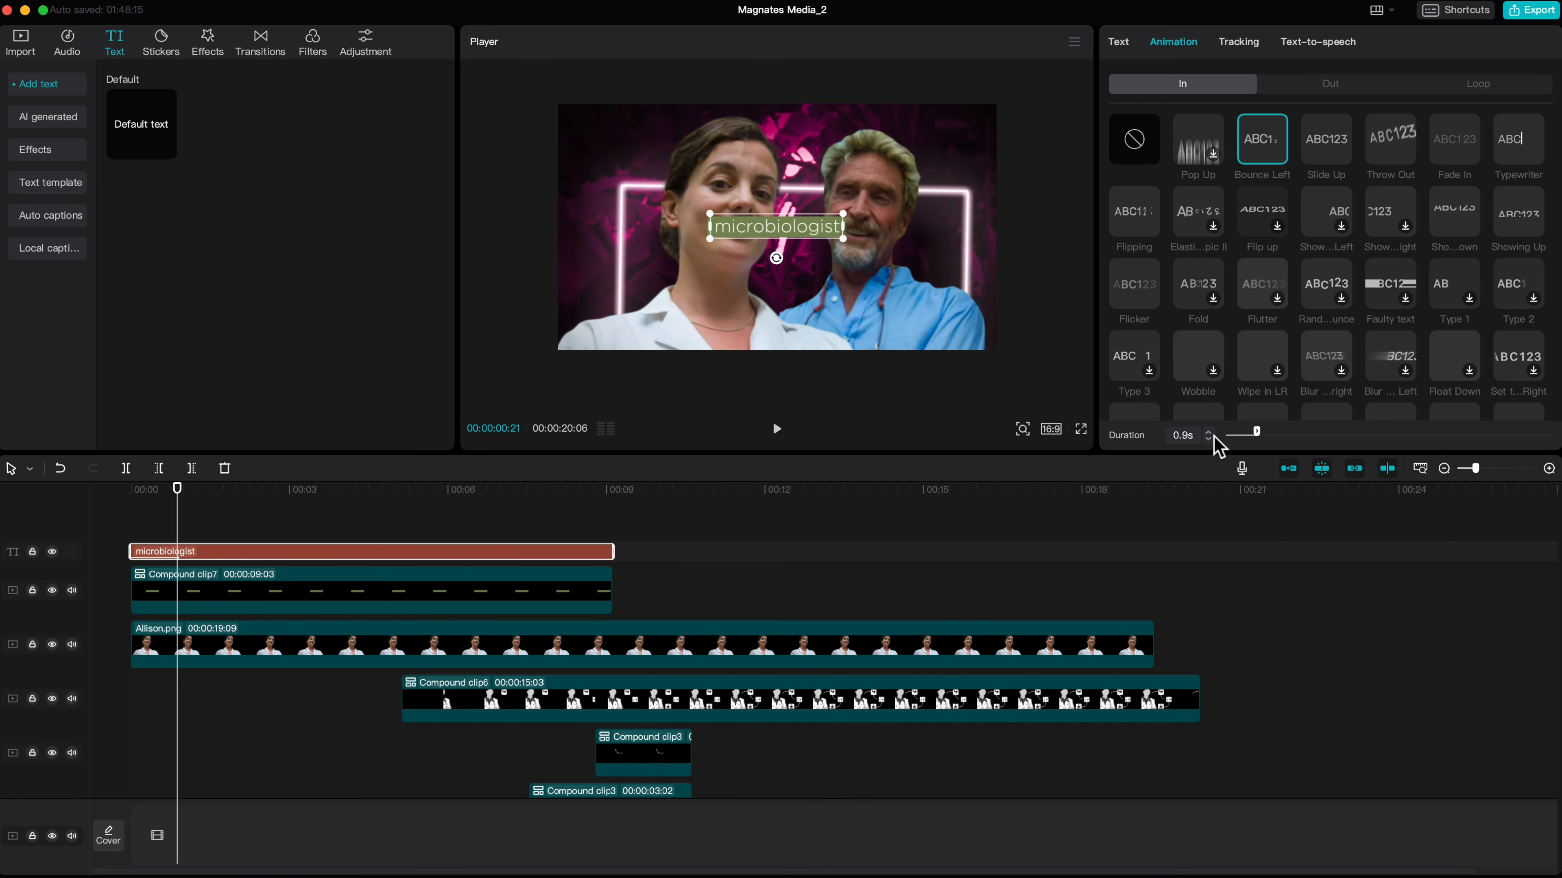
click(1210, 435)
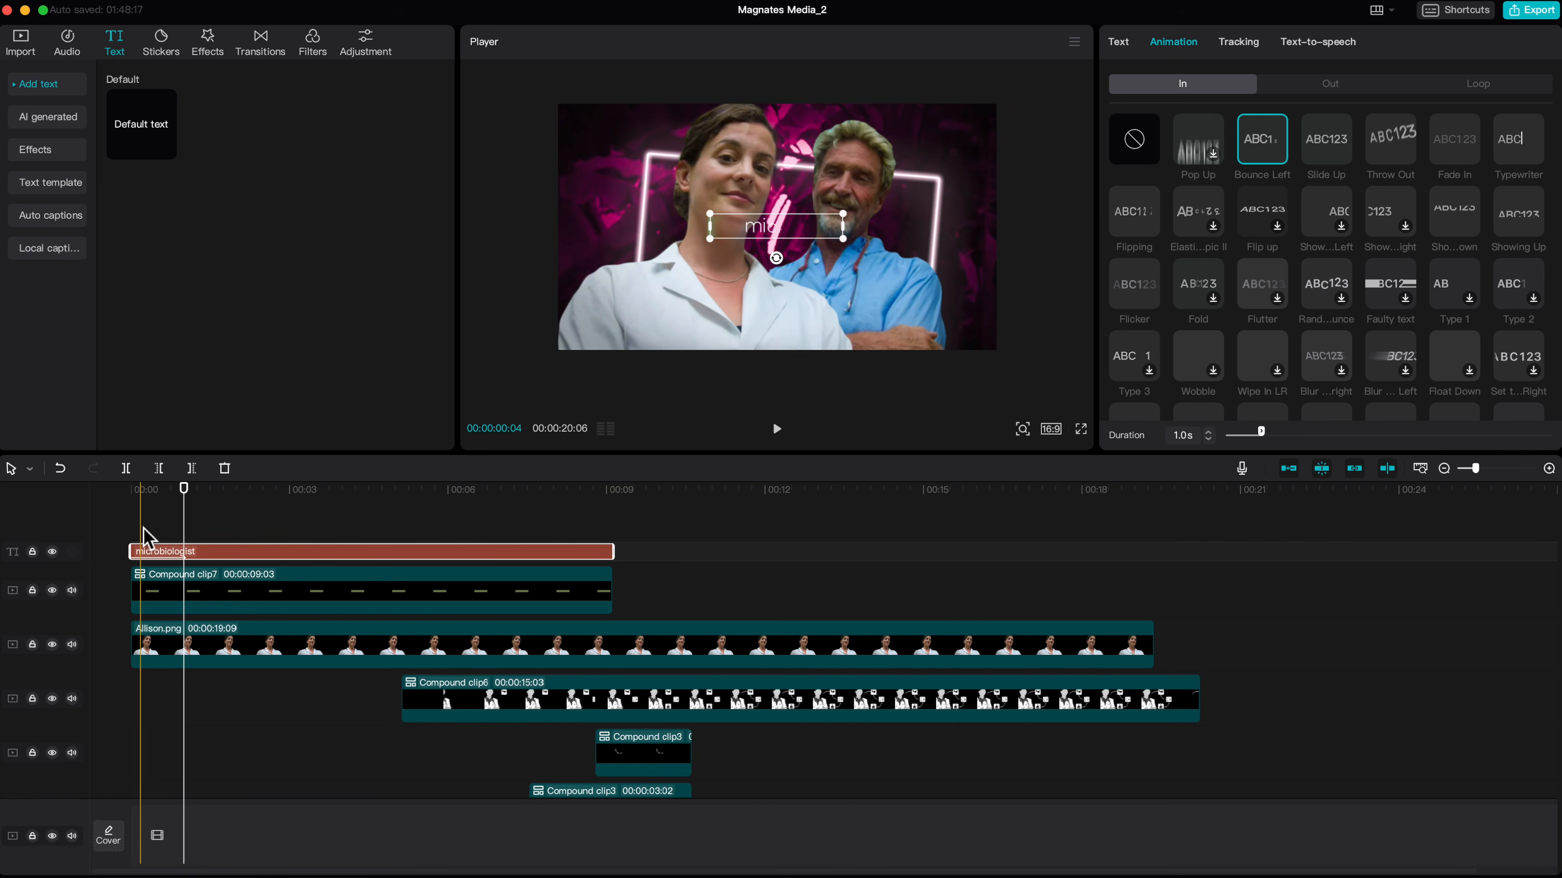
- Shift the title clip slightly later and trim its end to finish with the masked clip
drag(156, 551, 186, 557)
click(182, 592)
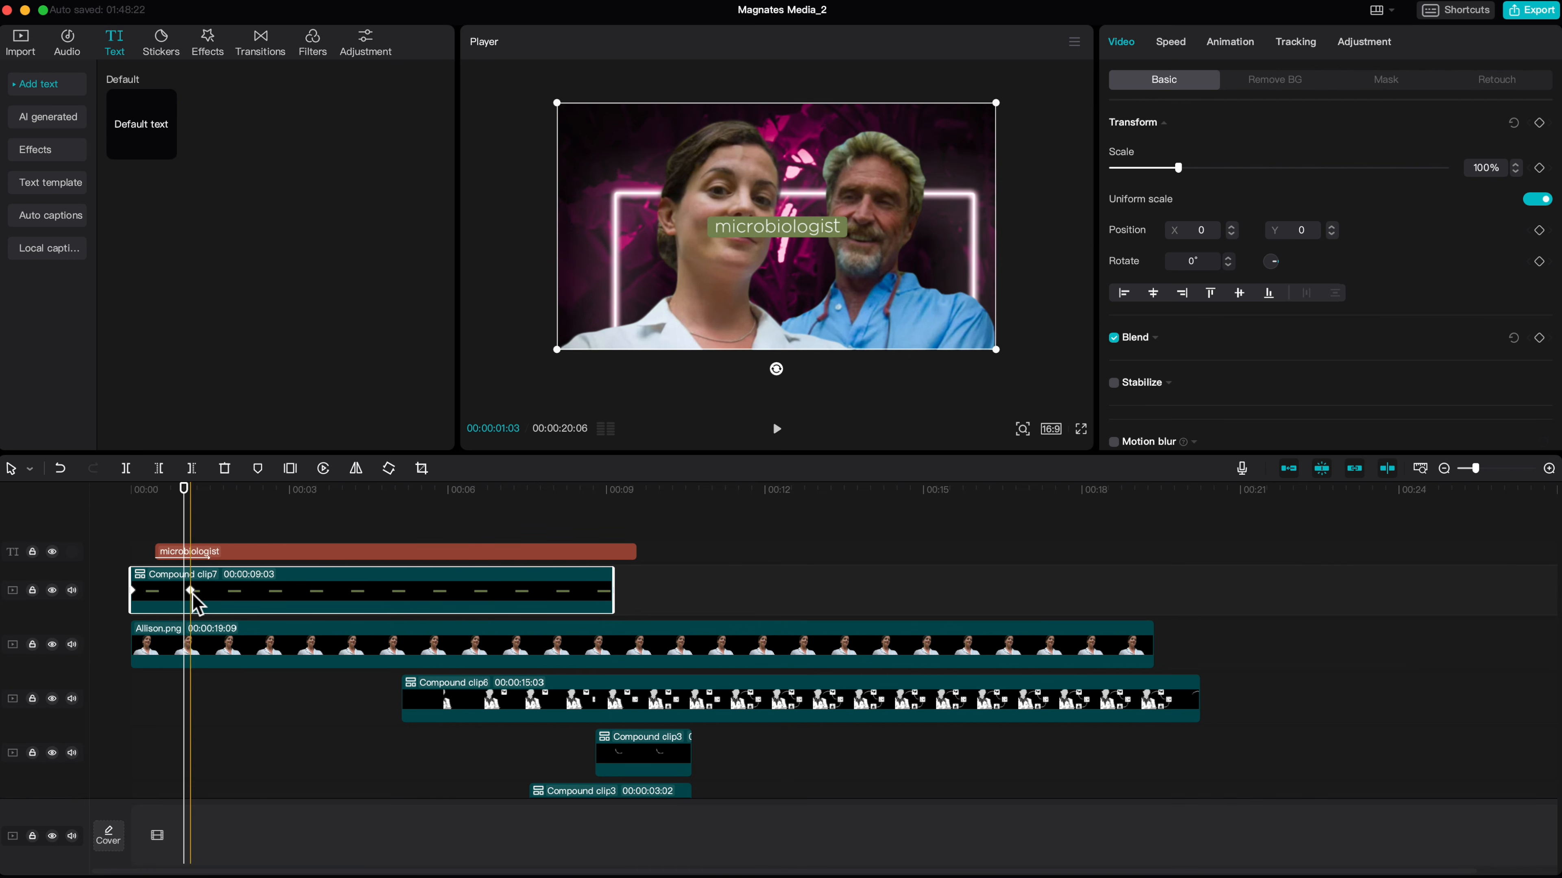
click(178, 553)
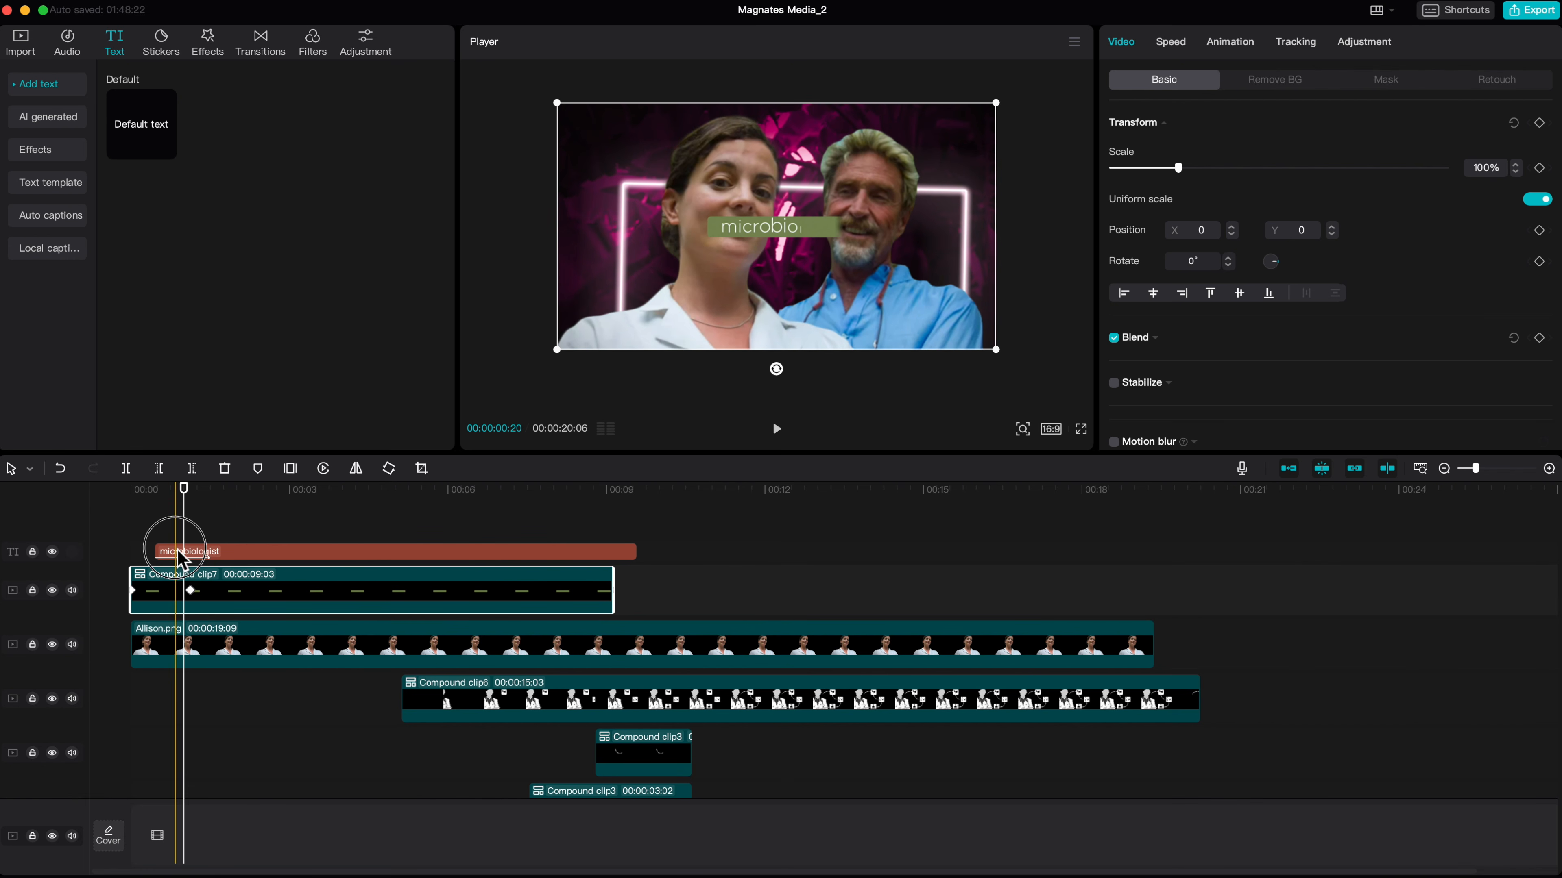
click(120, 490)
key(space)
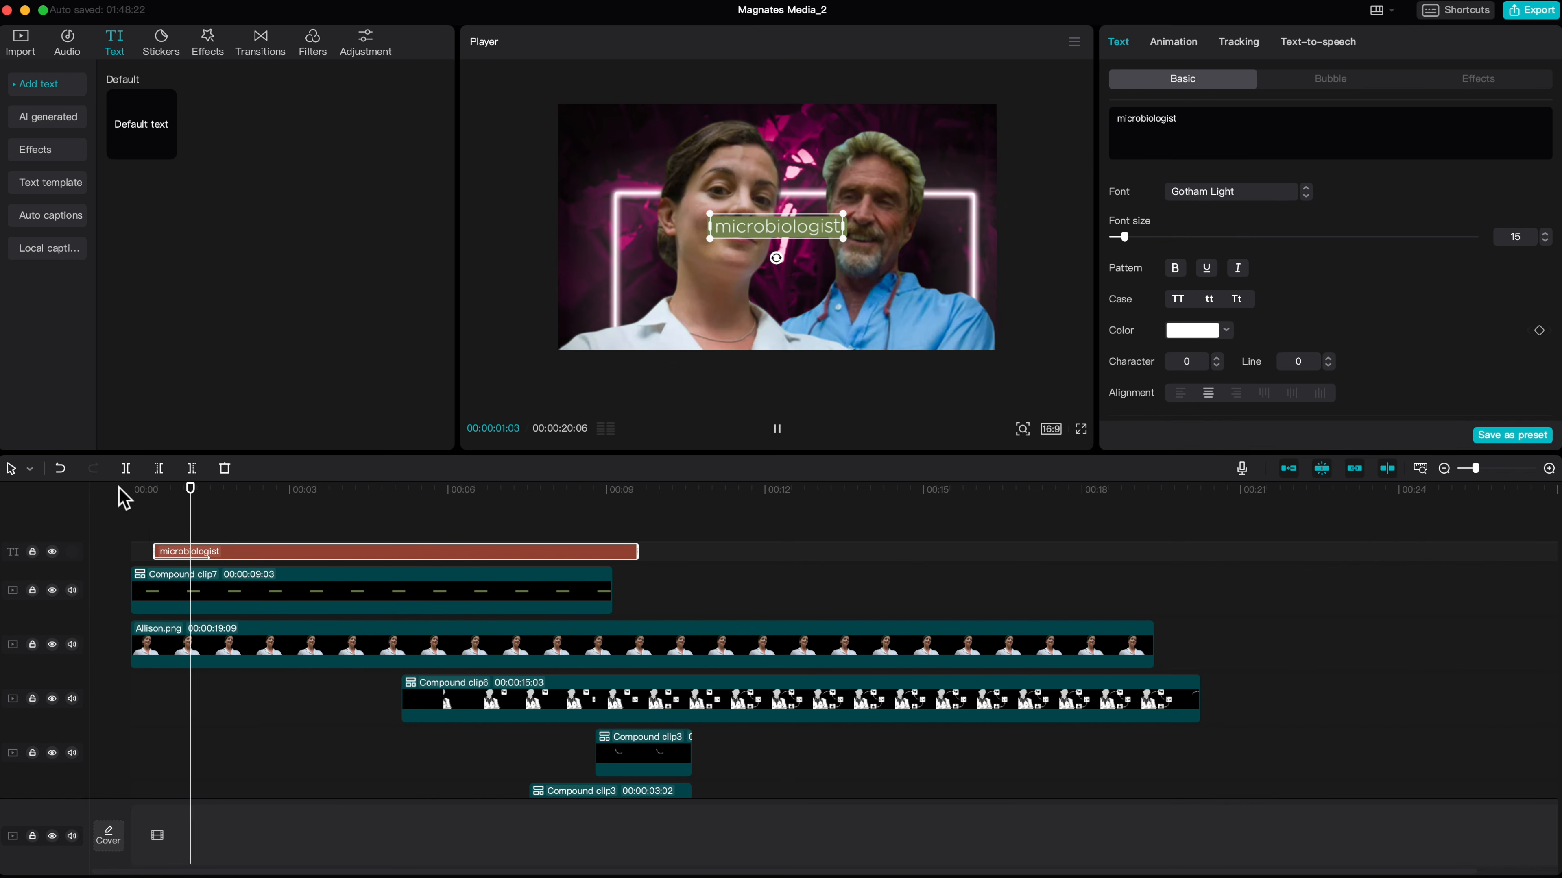
drag(638, 552, 613, 553)
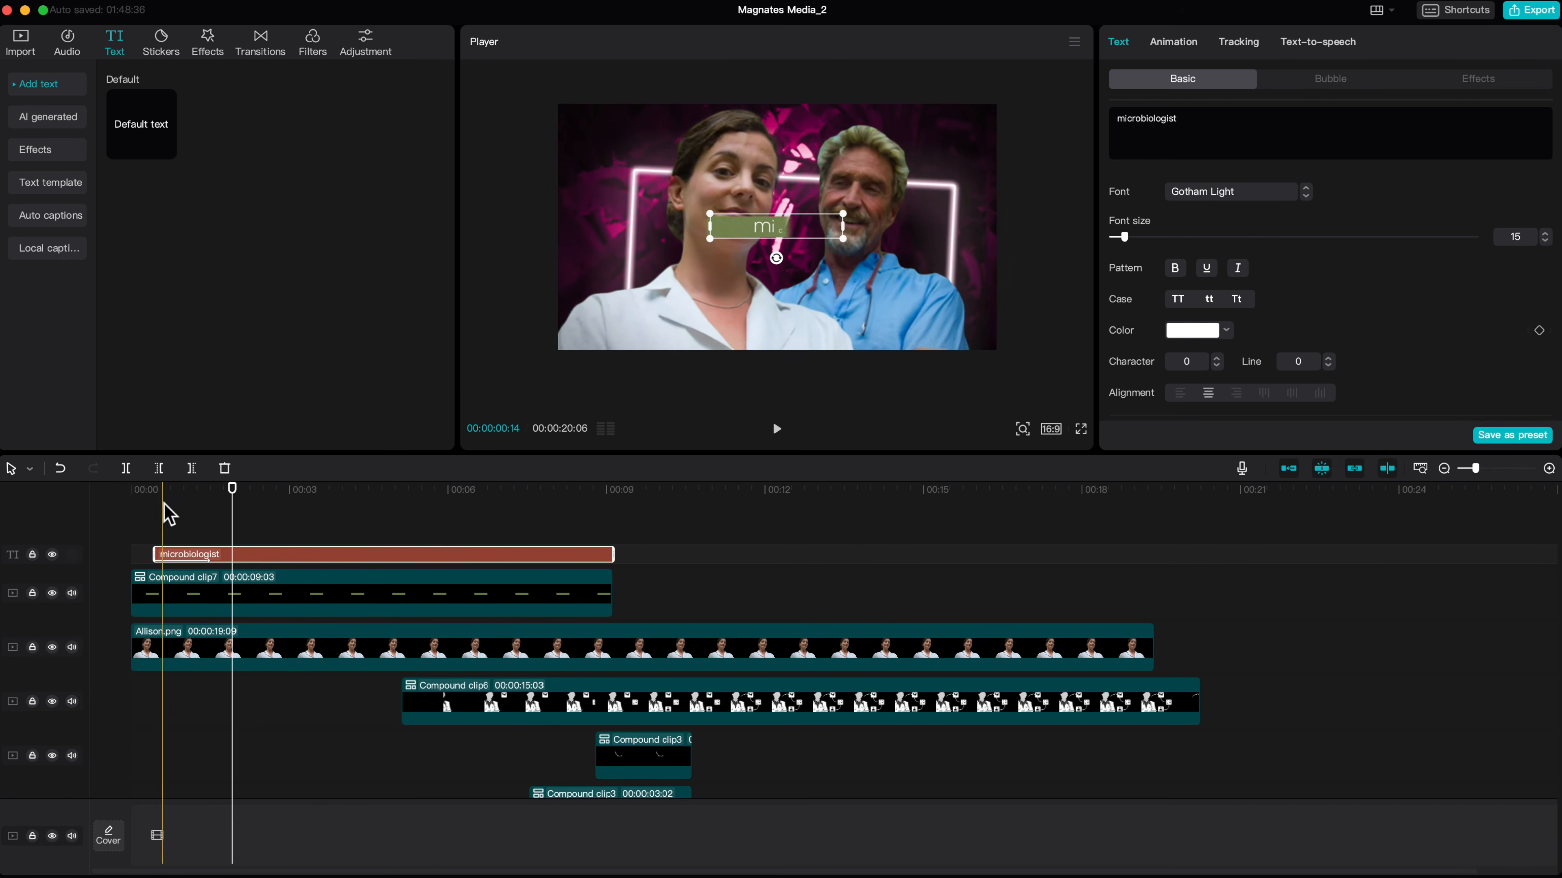
- Add a Default text clip on a new top track, stretch it to match the caption, and type the person's name
click(155, 492)
drag(146, 123, 164, 553)
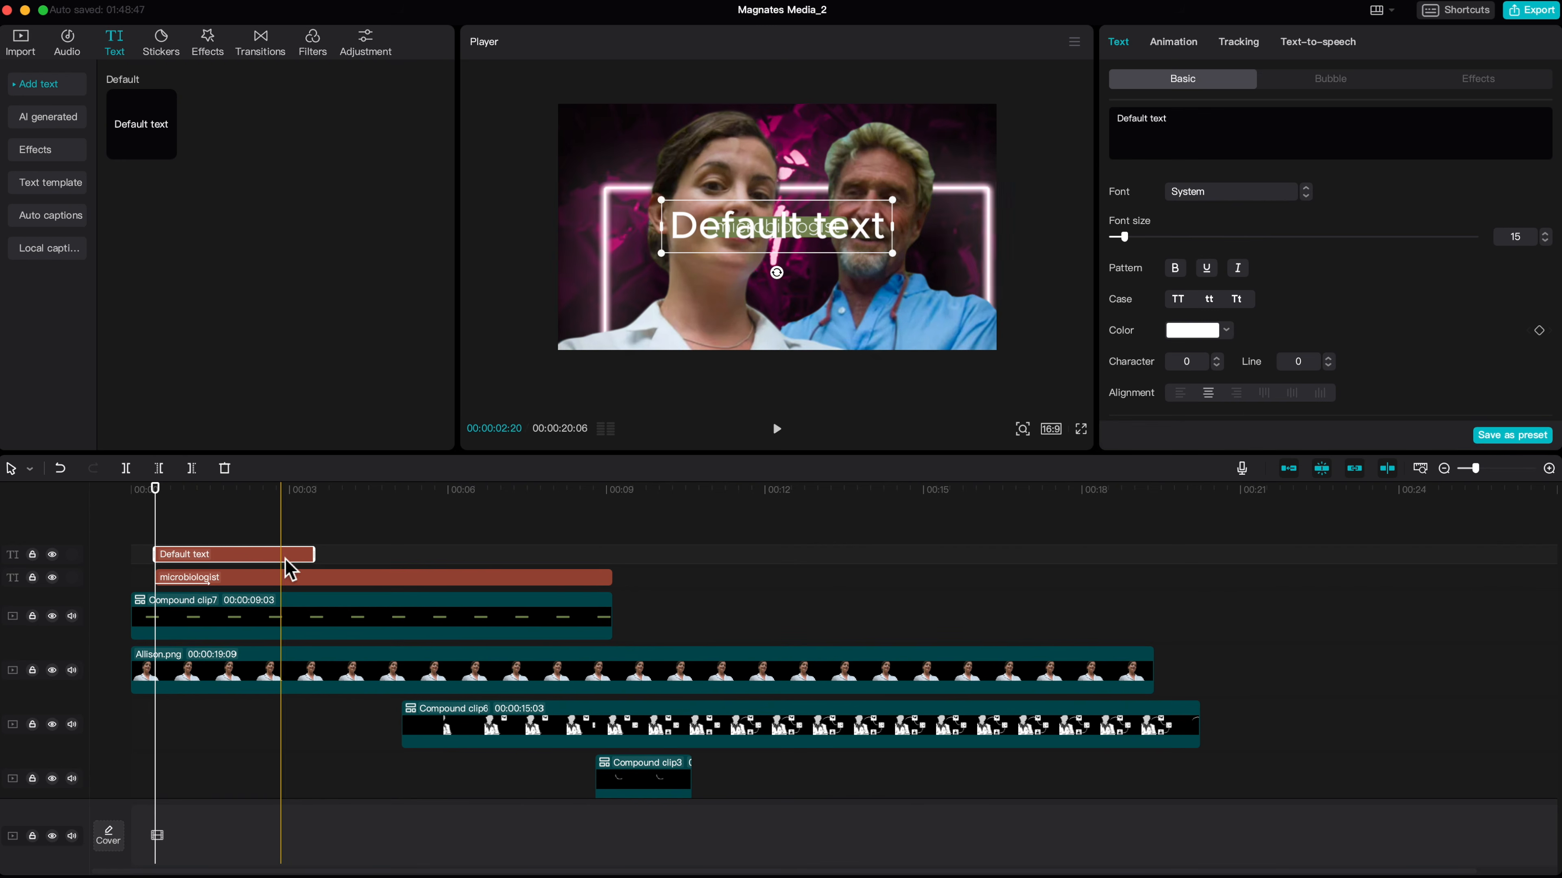
drag(315, 556, 614, 559)
drag(1203, 117, 1059, 102)
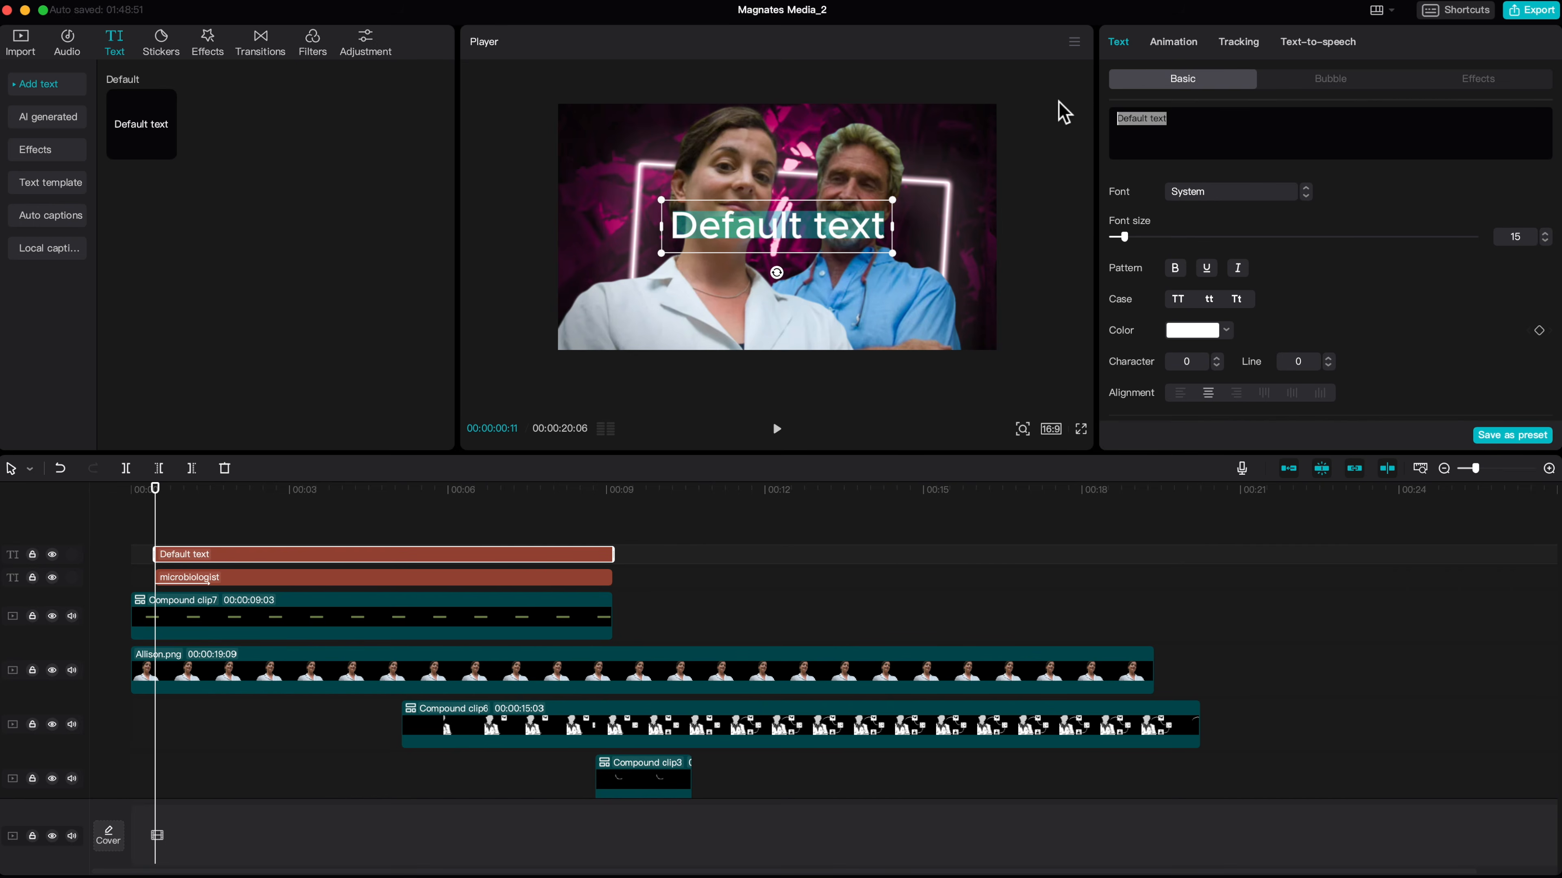
text(Allison Adonizio)
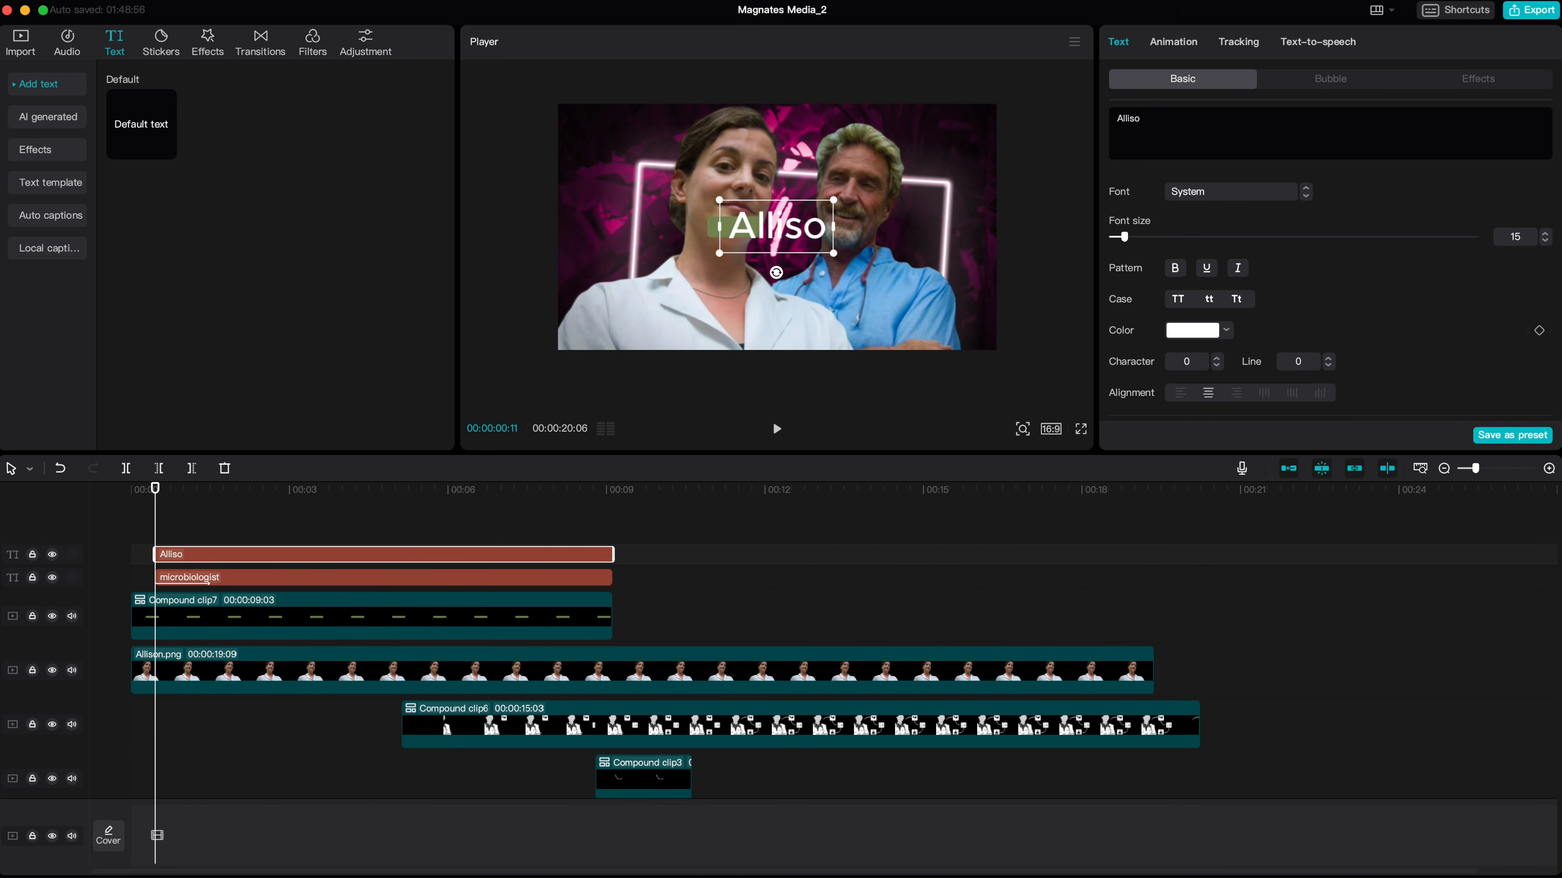
click(1219, 192)
- Set the name title font to Montserrat, place it above the caption, and delay its start slightly
scroll(1227, 271, up, 2)
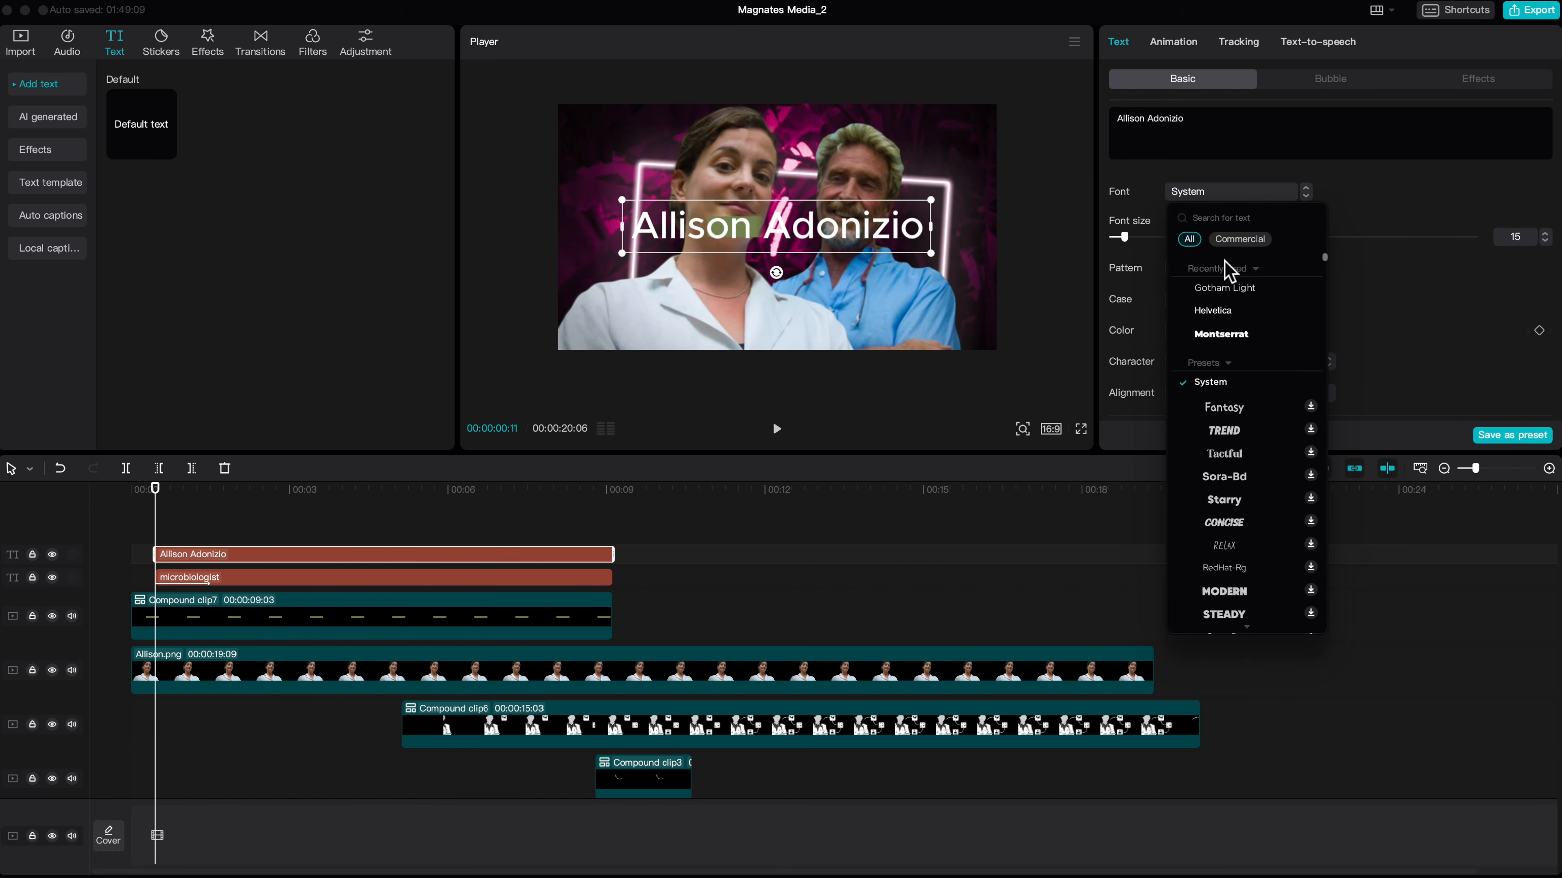
click(1228, 332)
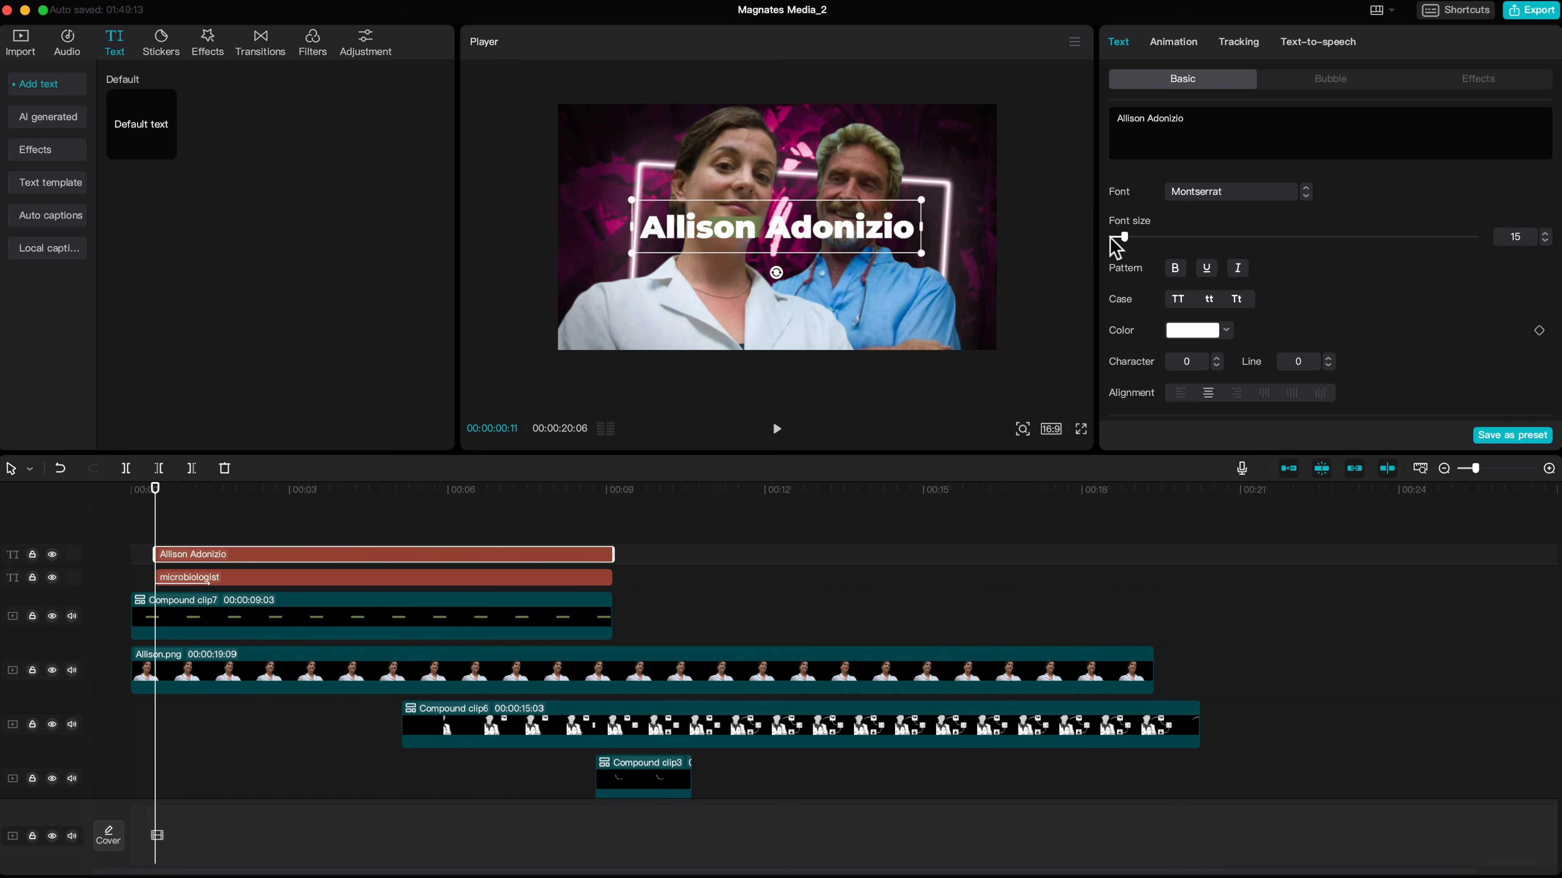
drag(847, 238, 914, 207)
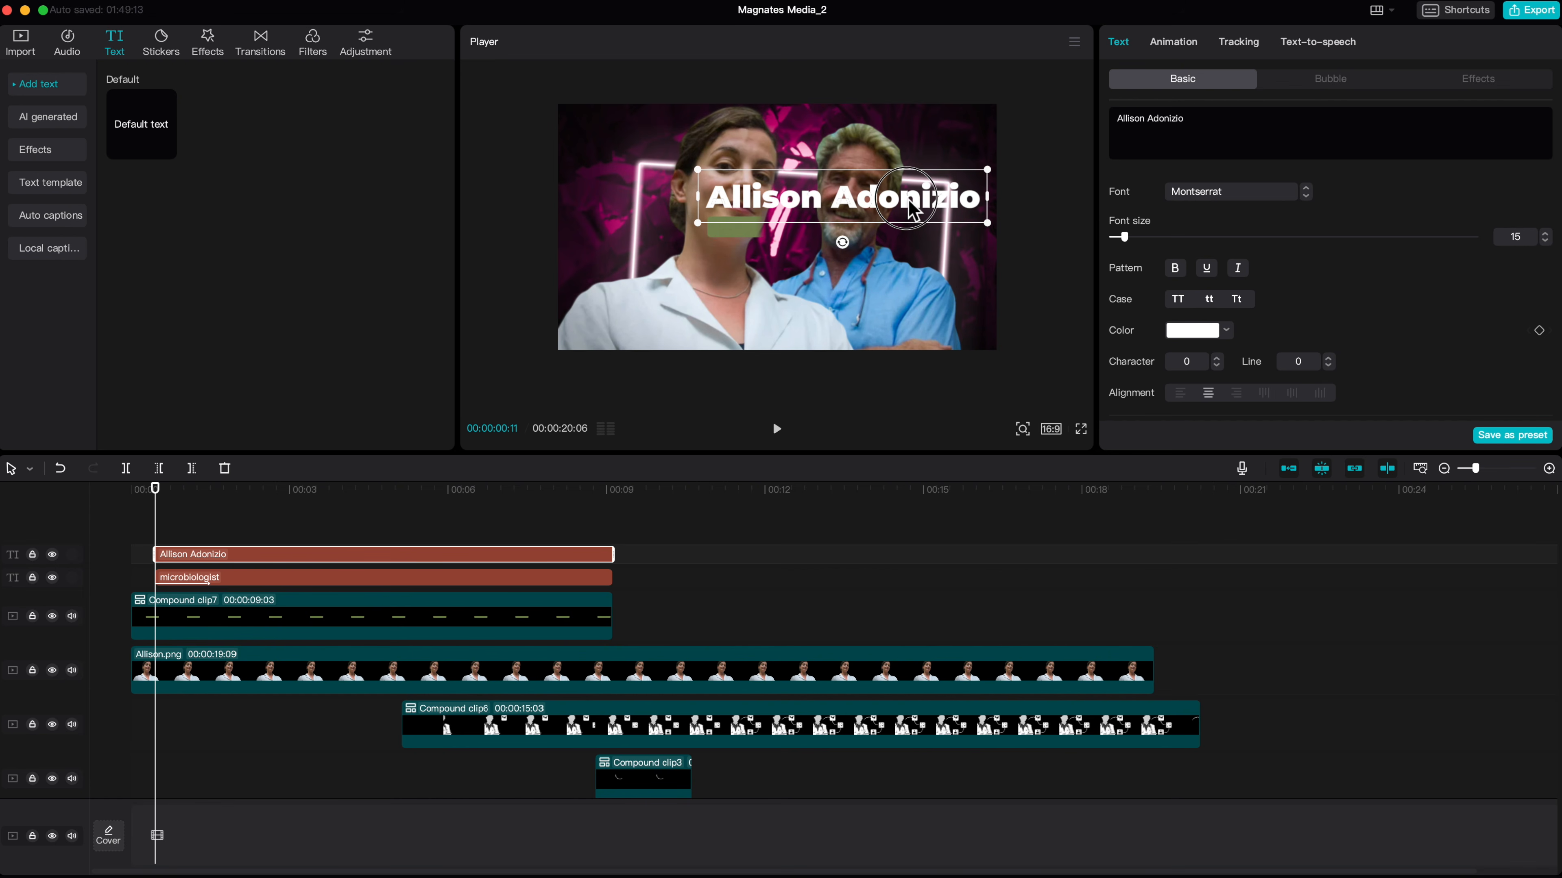
click(218, 495)
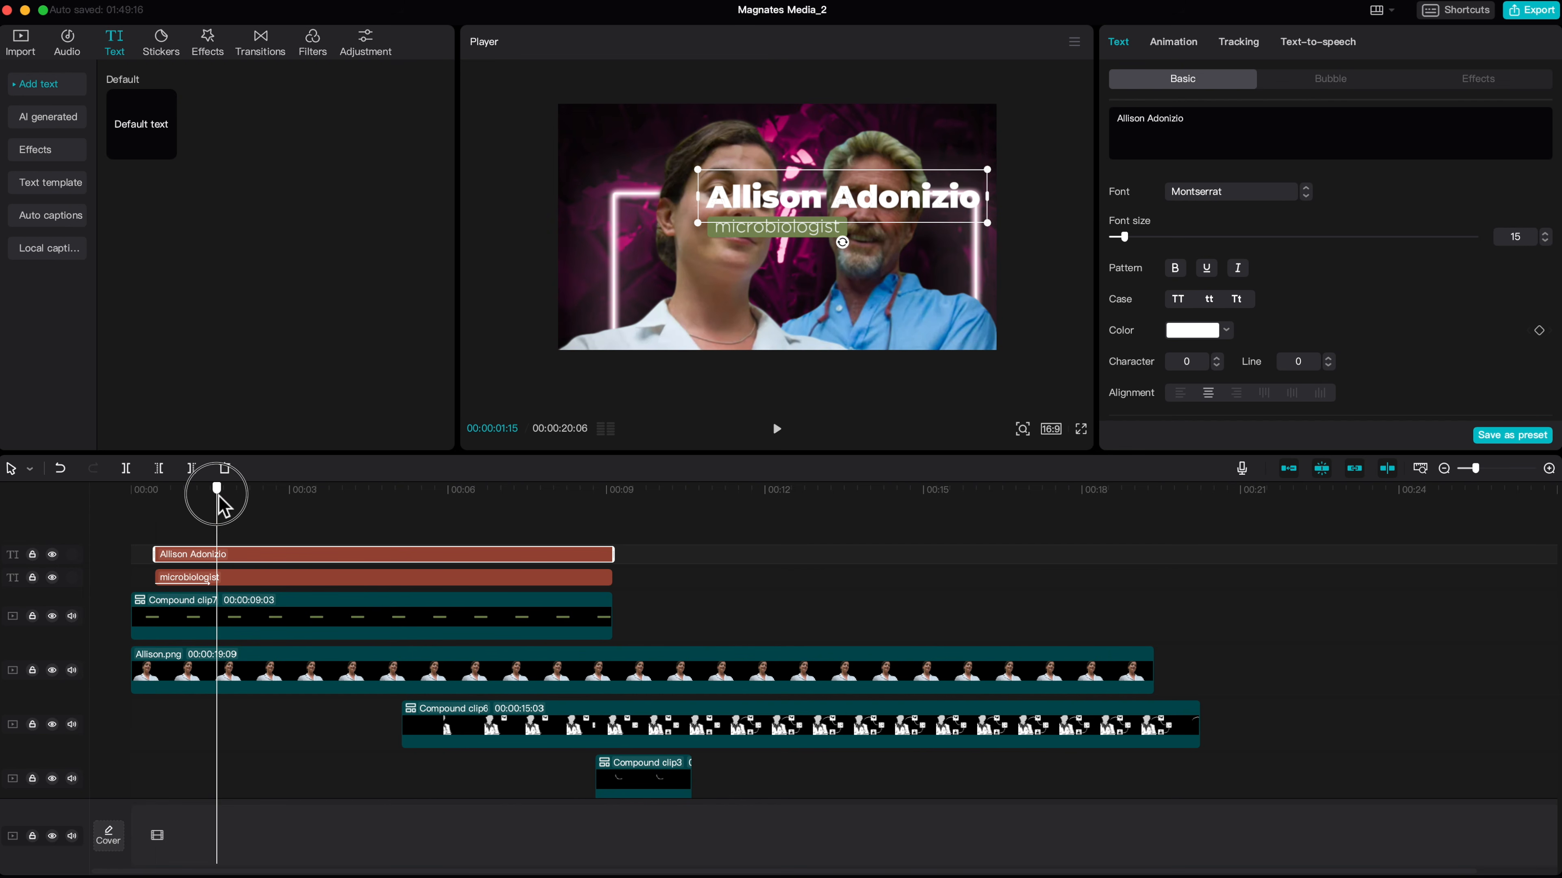
drag(182, 557, 217, 563)
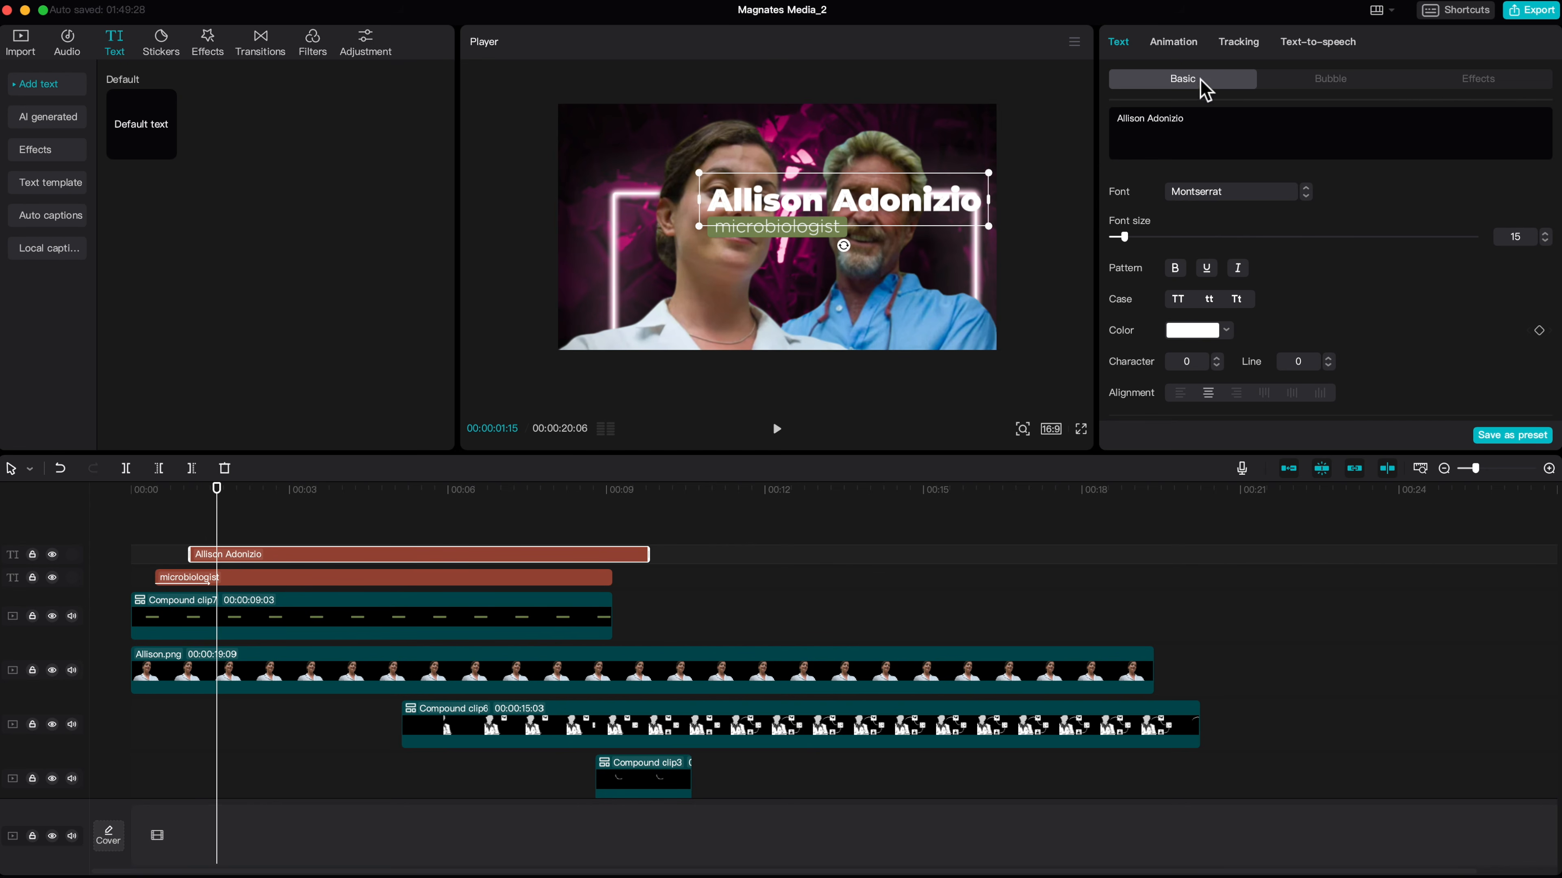
- Give the name title a Bounce Left entrance animation
click(1171, 44)
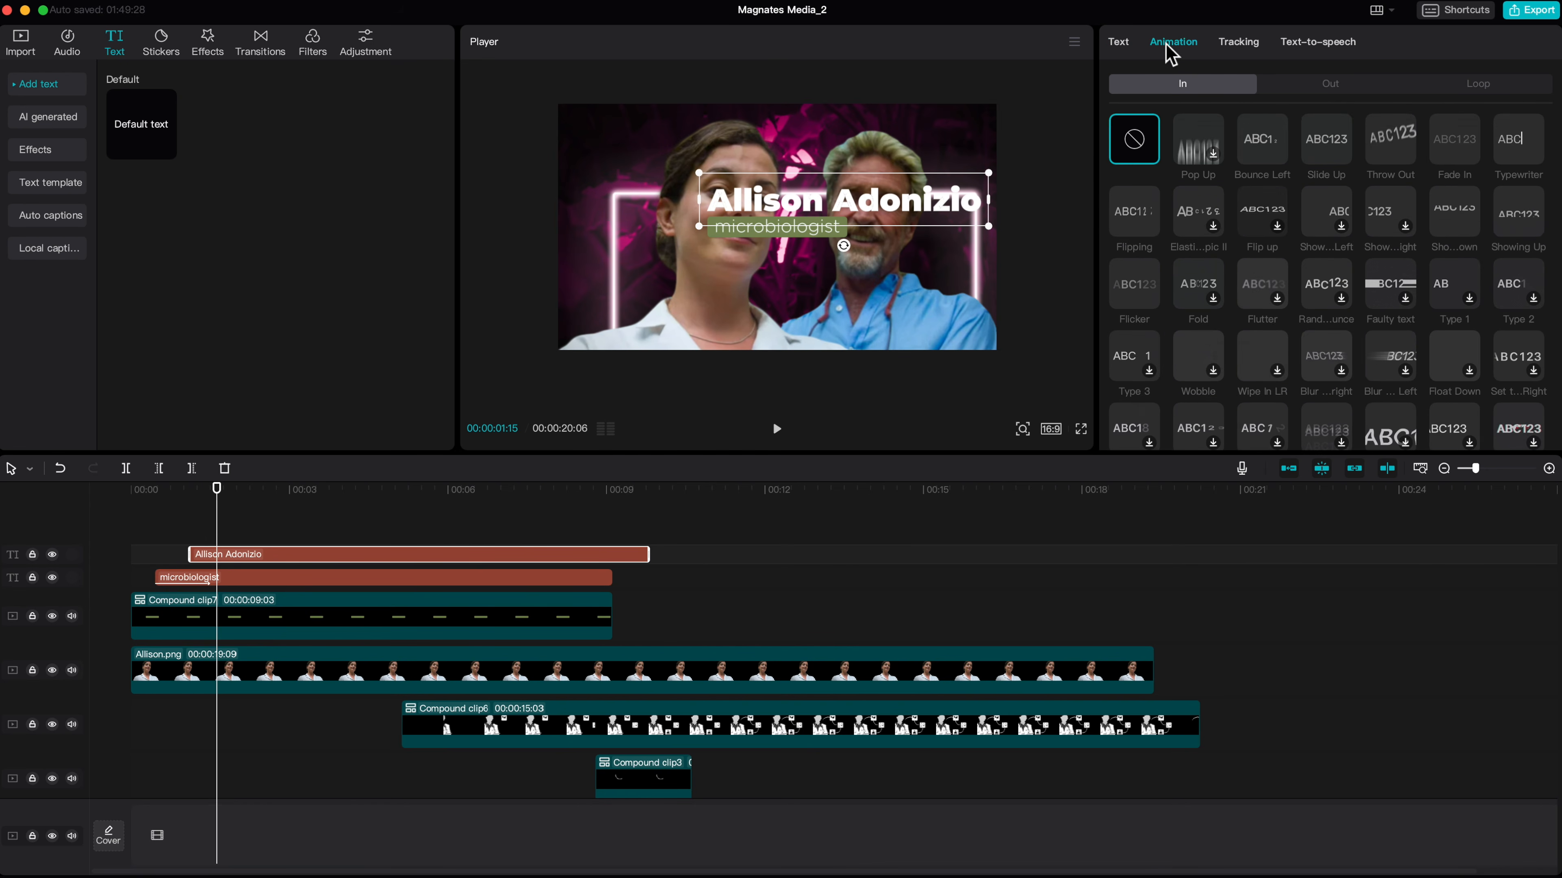
click(1262, 153)
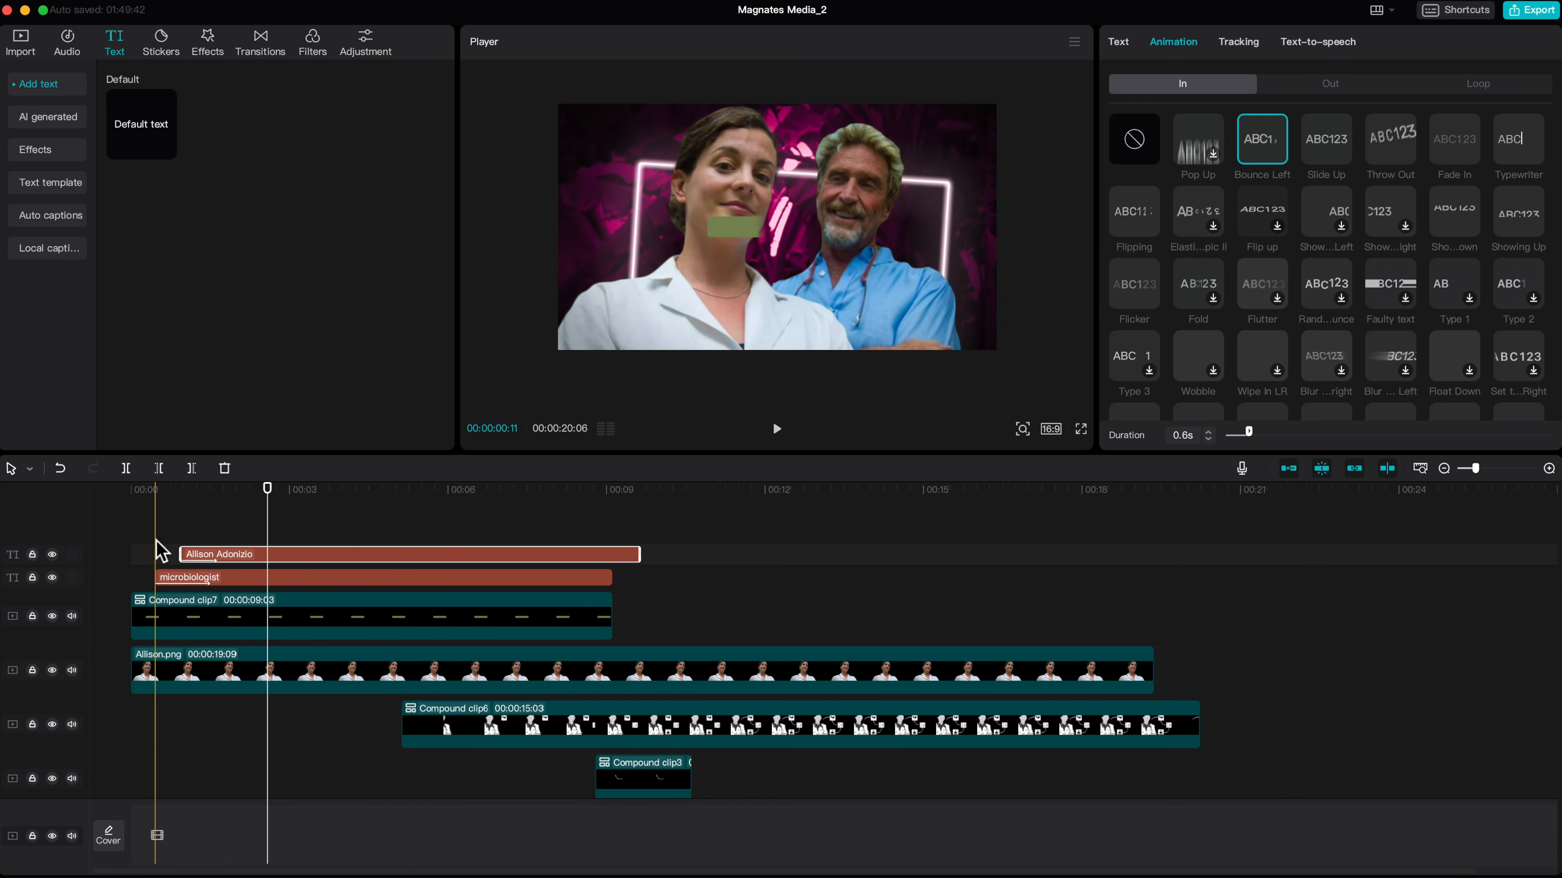
scroll(145, 544, down, 1)
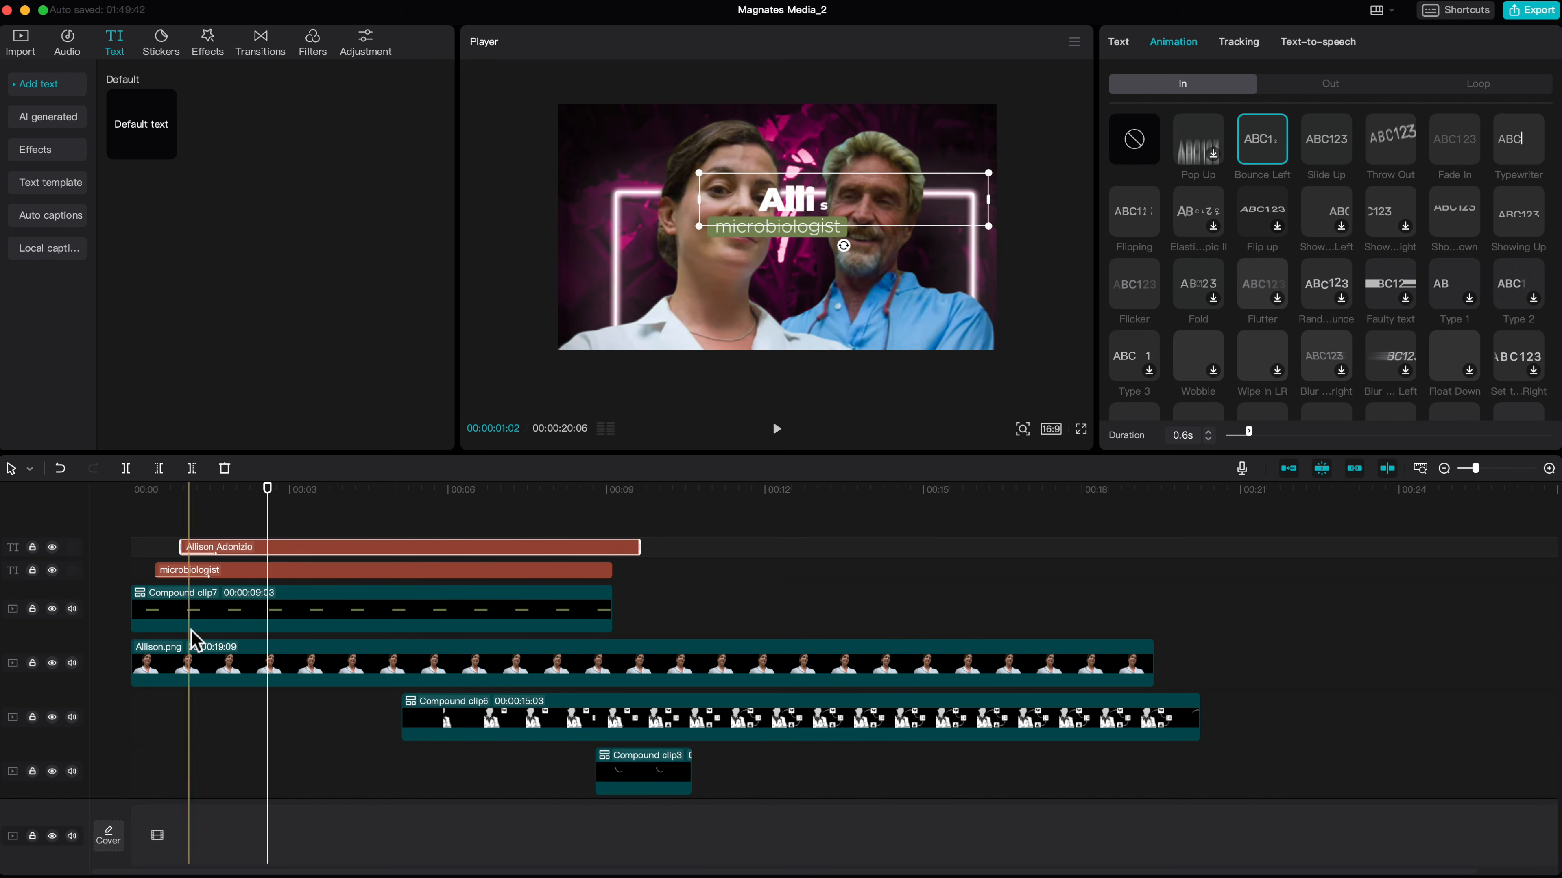
- Select both title clips with Compound clip7 and move them to start around 00:21, after the main footage
click(228, 618)
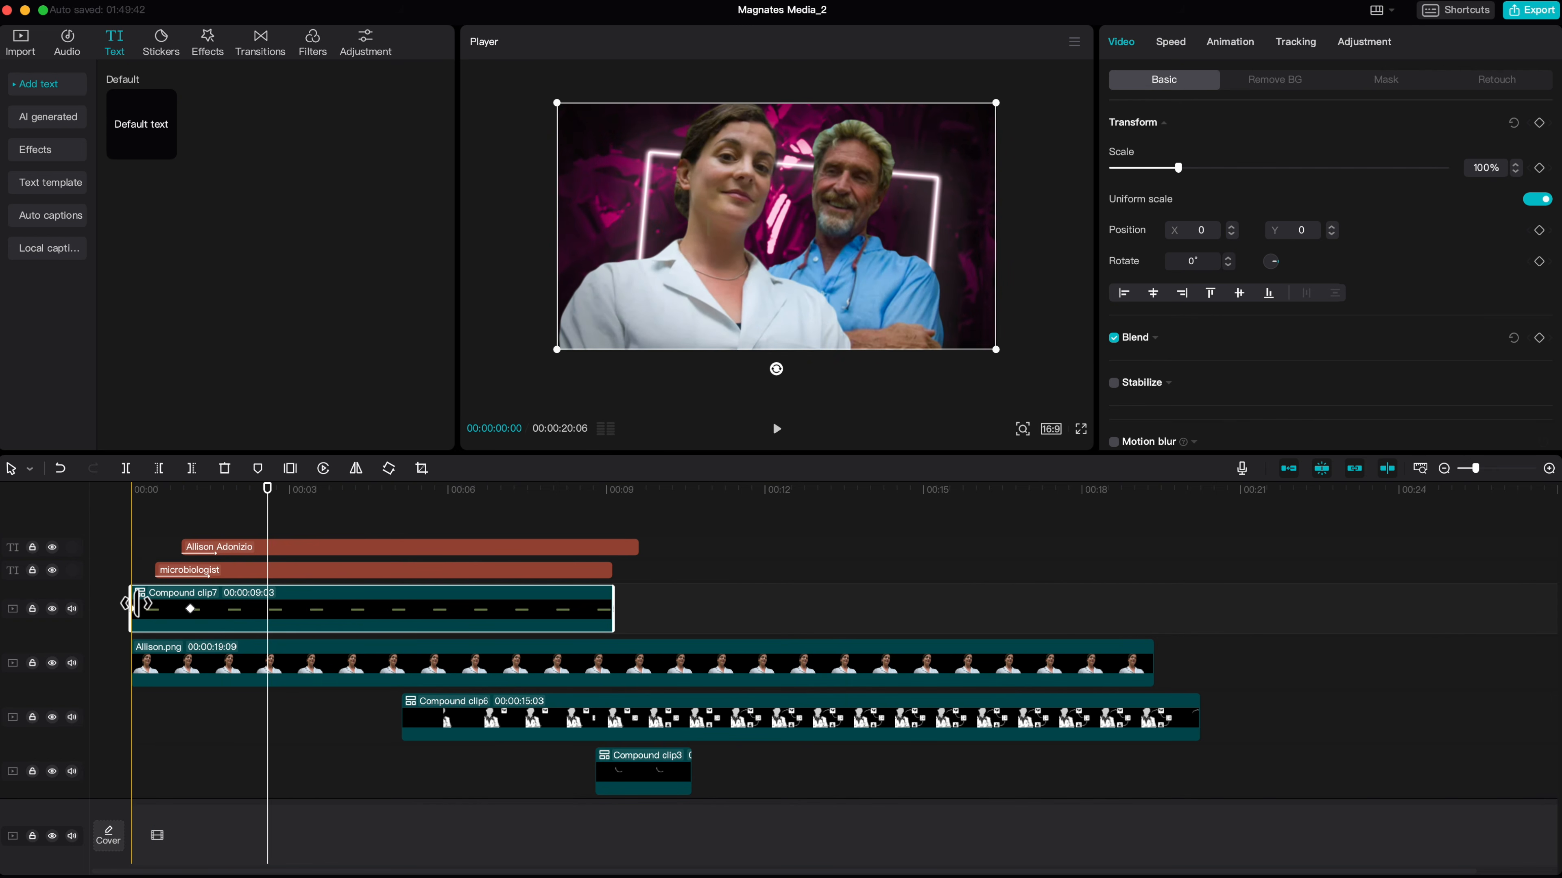
drag(166, 526, 289, 639)
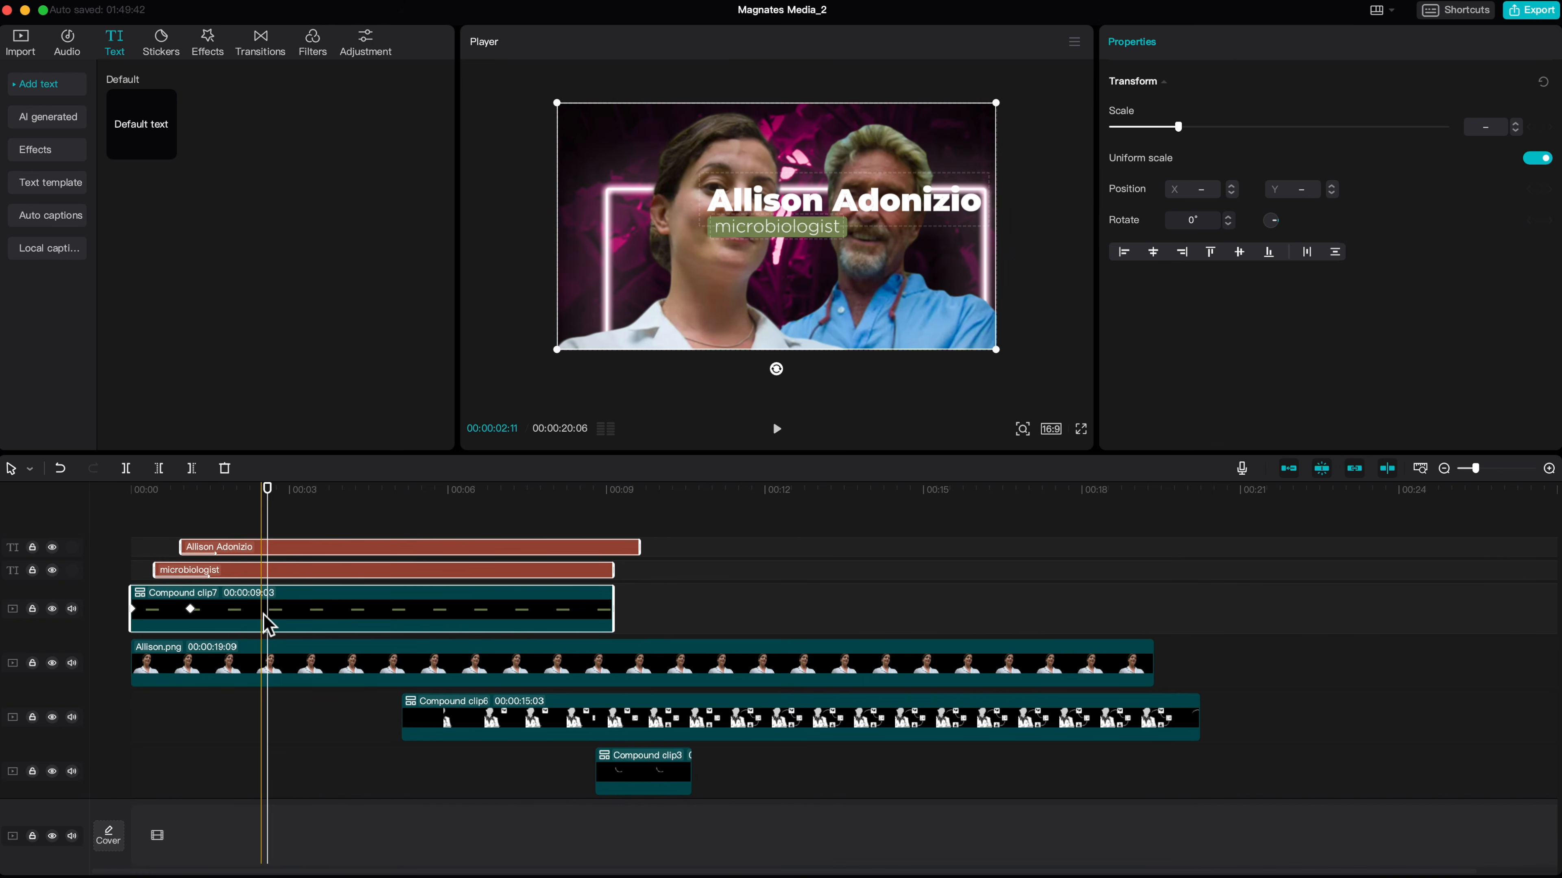
drag(264, 620, 1176, 721)
scroll(1170, 713, down, 4)
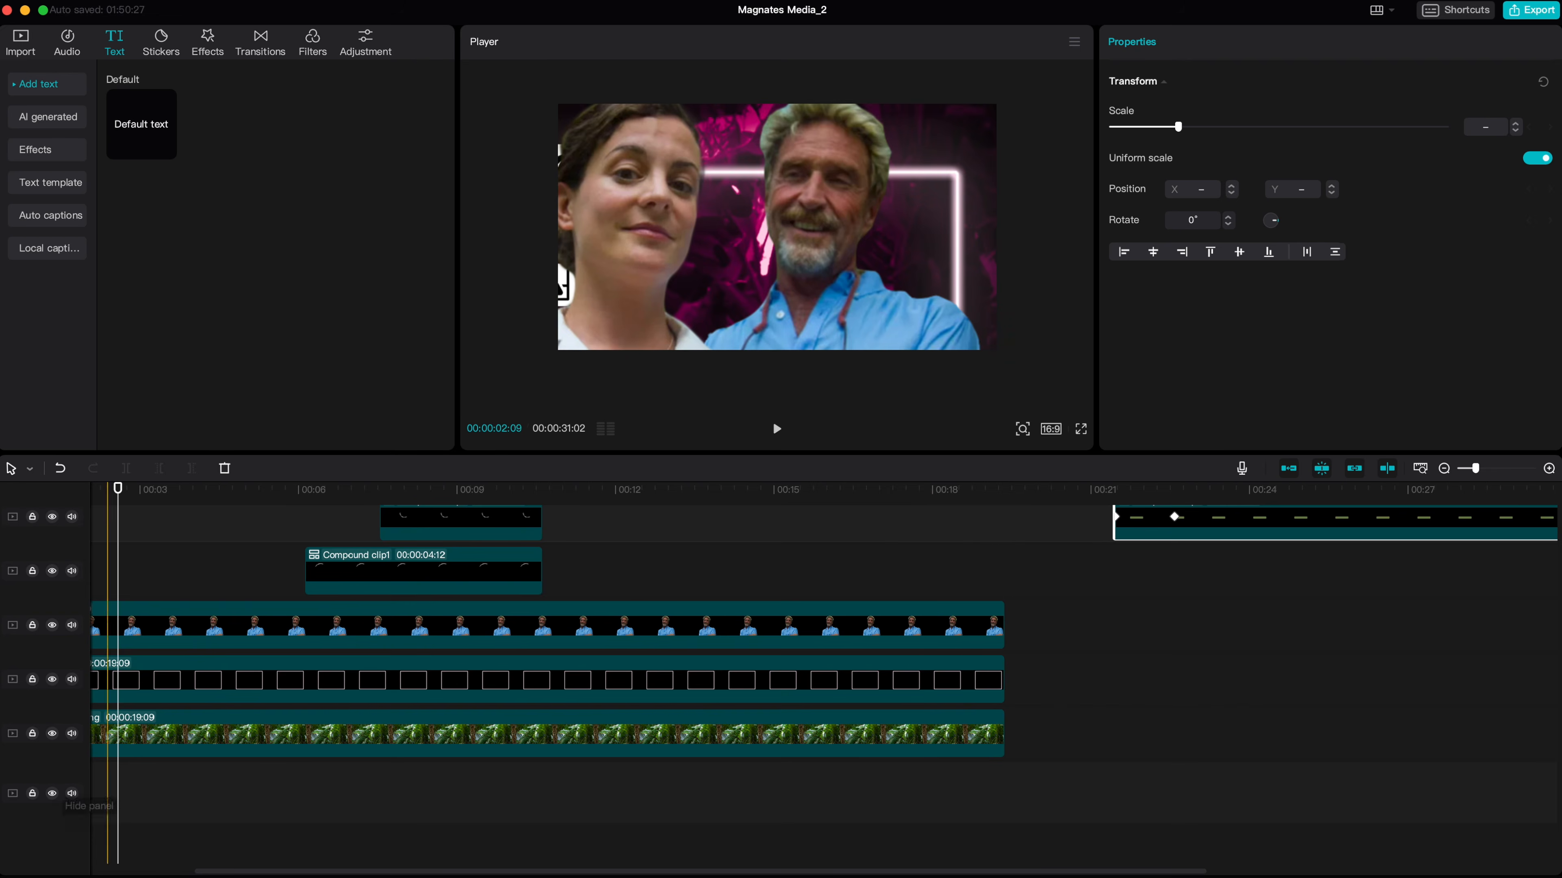
- With the main track magnet off, move Compound clip7 onto a new track below both titles
click(1290, 470)
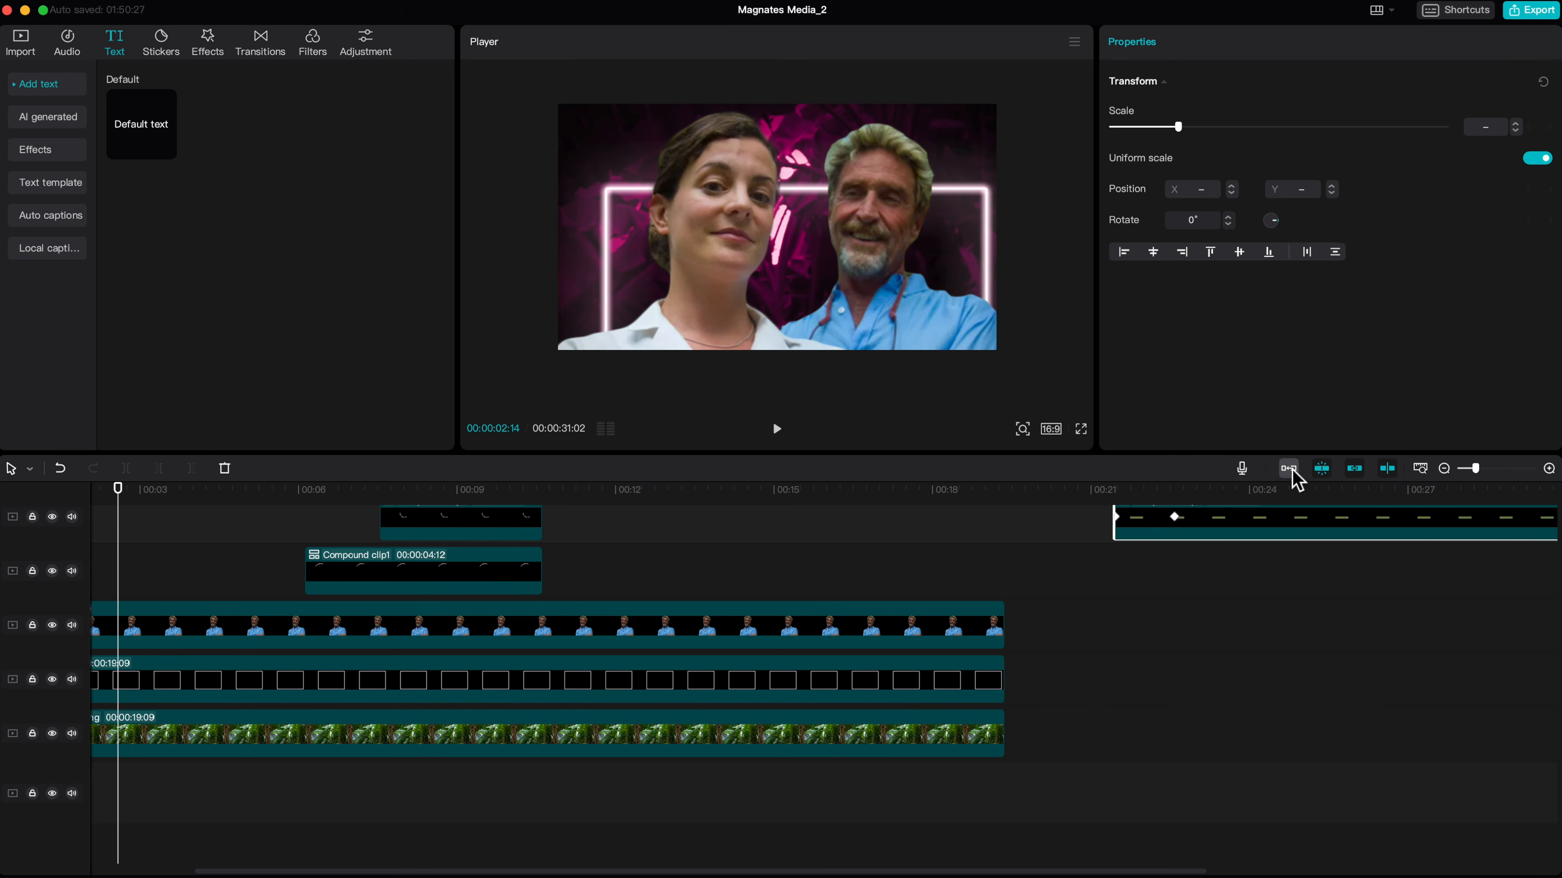
drag(1202, 534, 1175, 795)
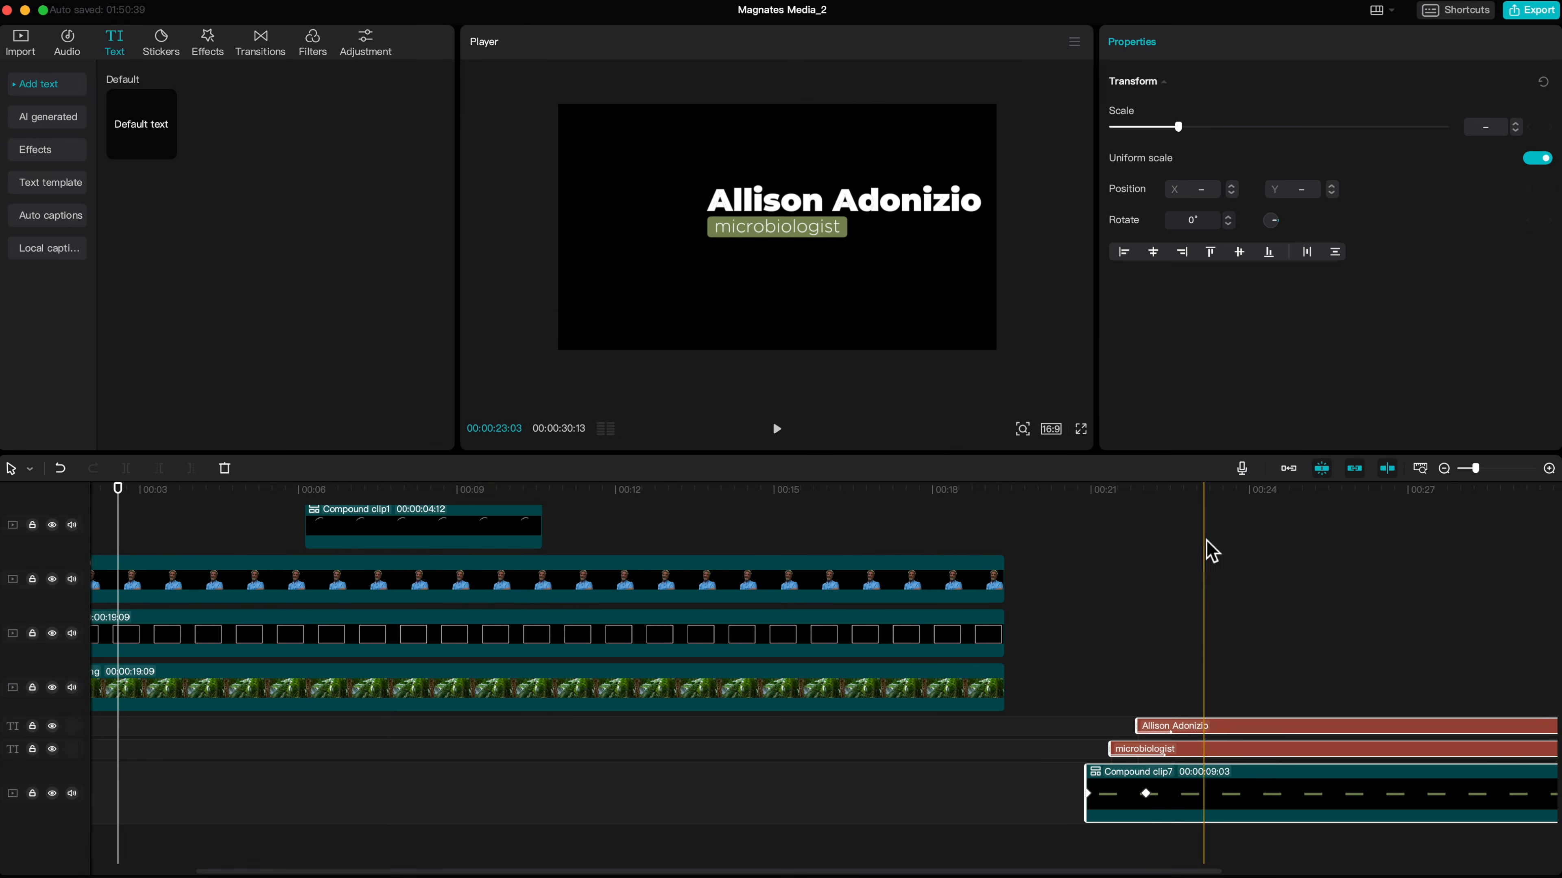
click(1224, 599)
click(1231, 799)
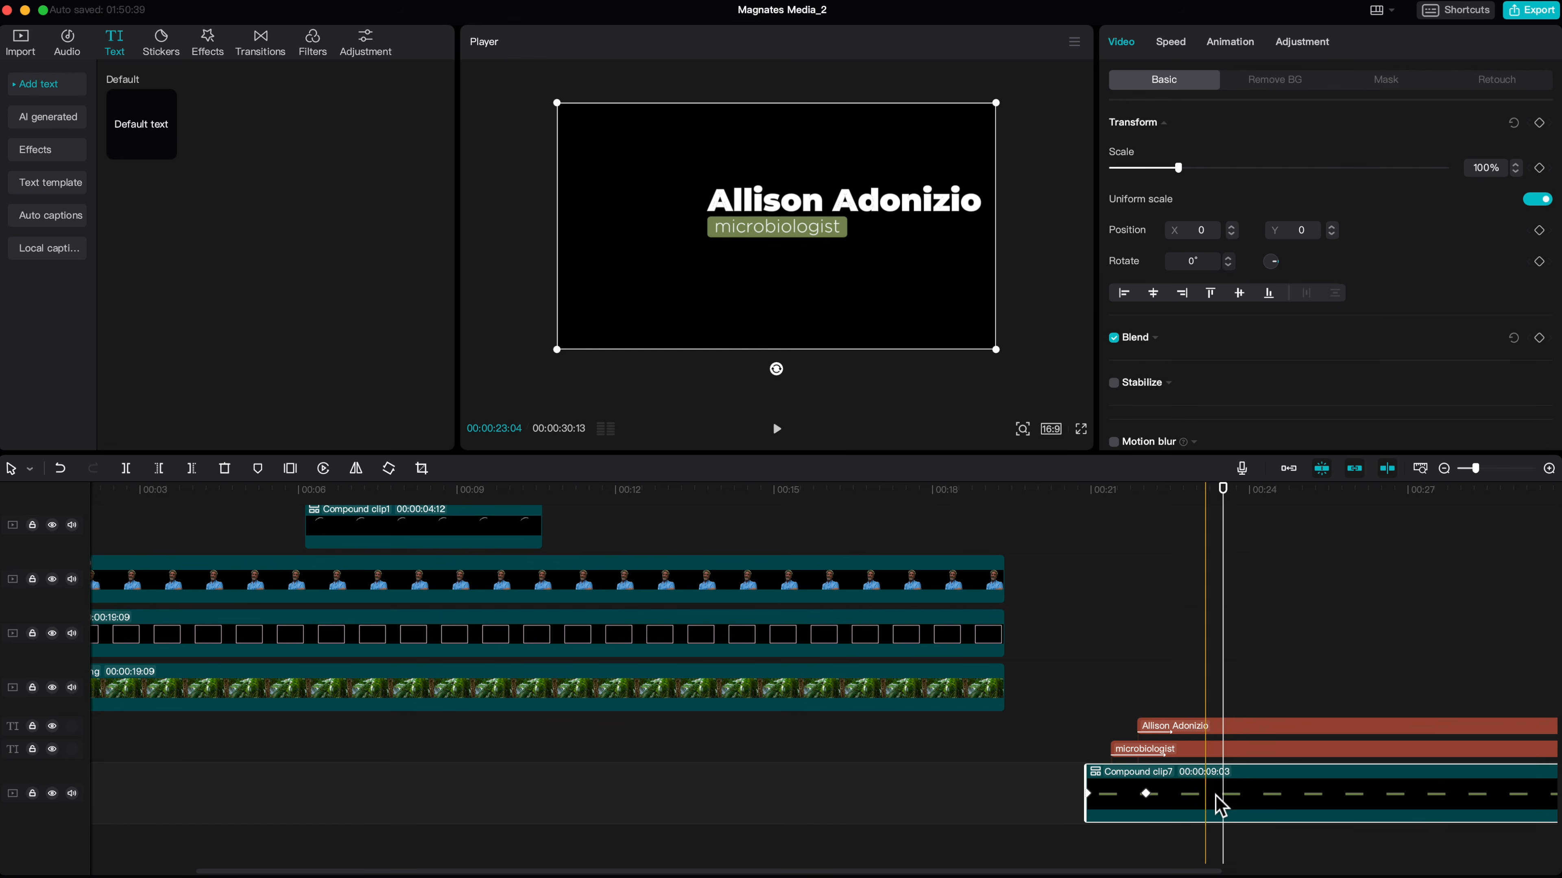
scroll(1144, 424, down, 2)
- Turn on a Color canvas background for Compound clip7 using the dark teal swatch
click(1145, 424)
click(1147, 430)
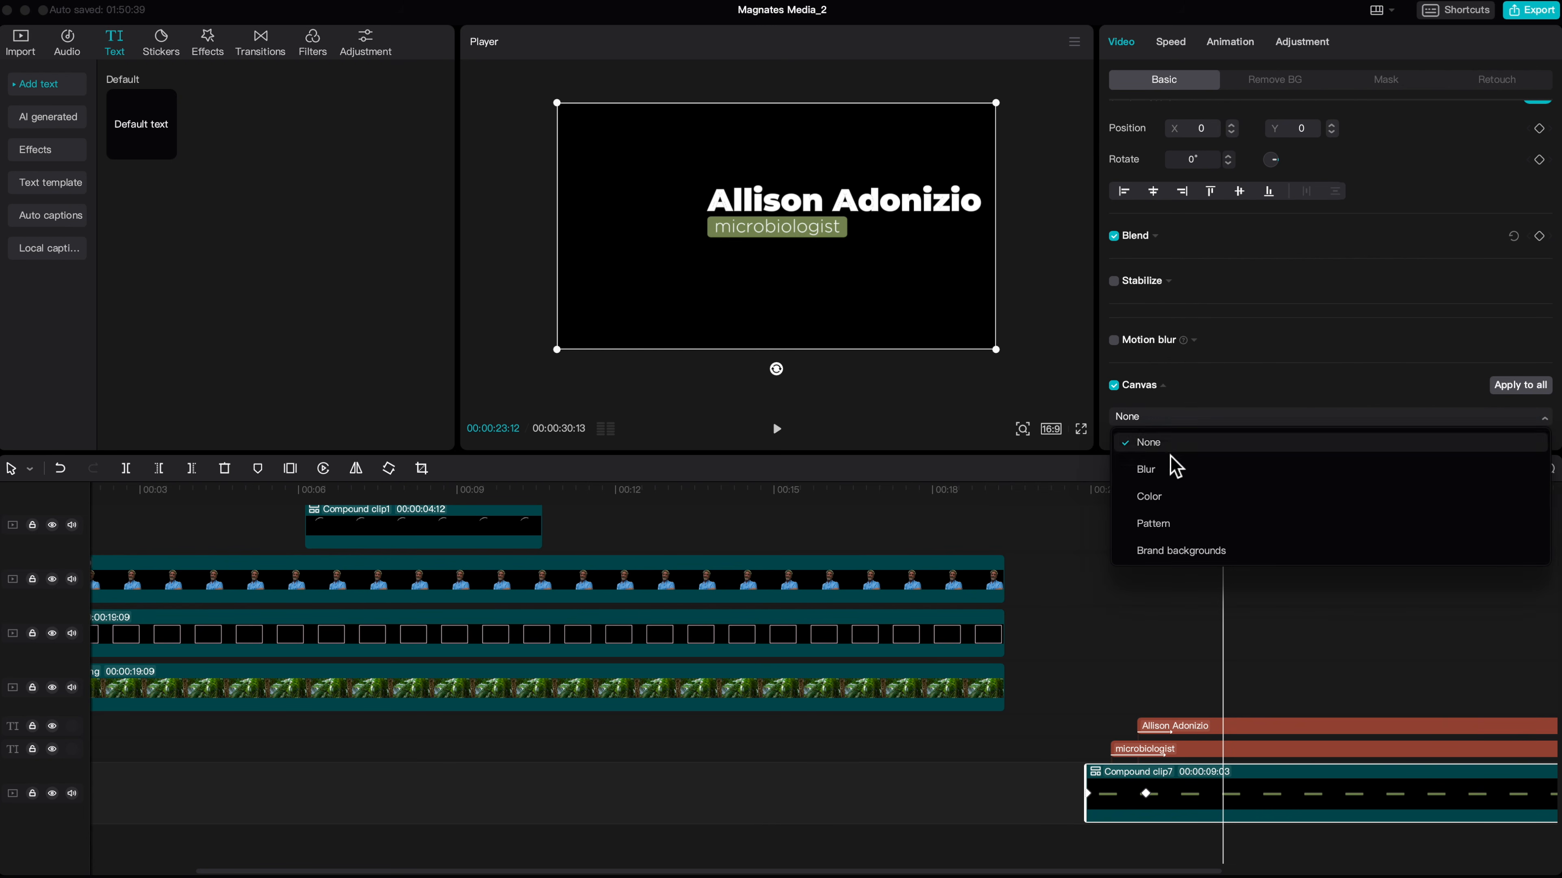
click(1167, 498)
scroll(1242, 406, down, 5)
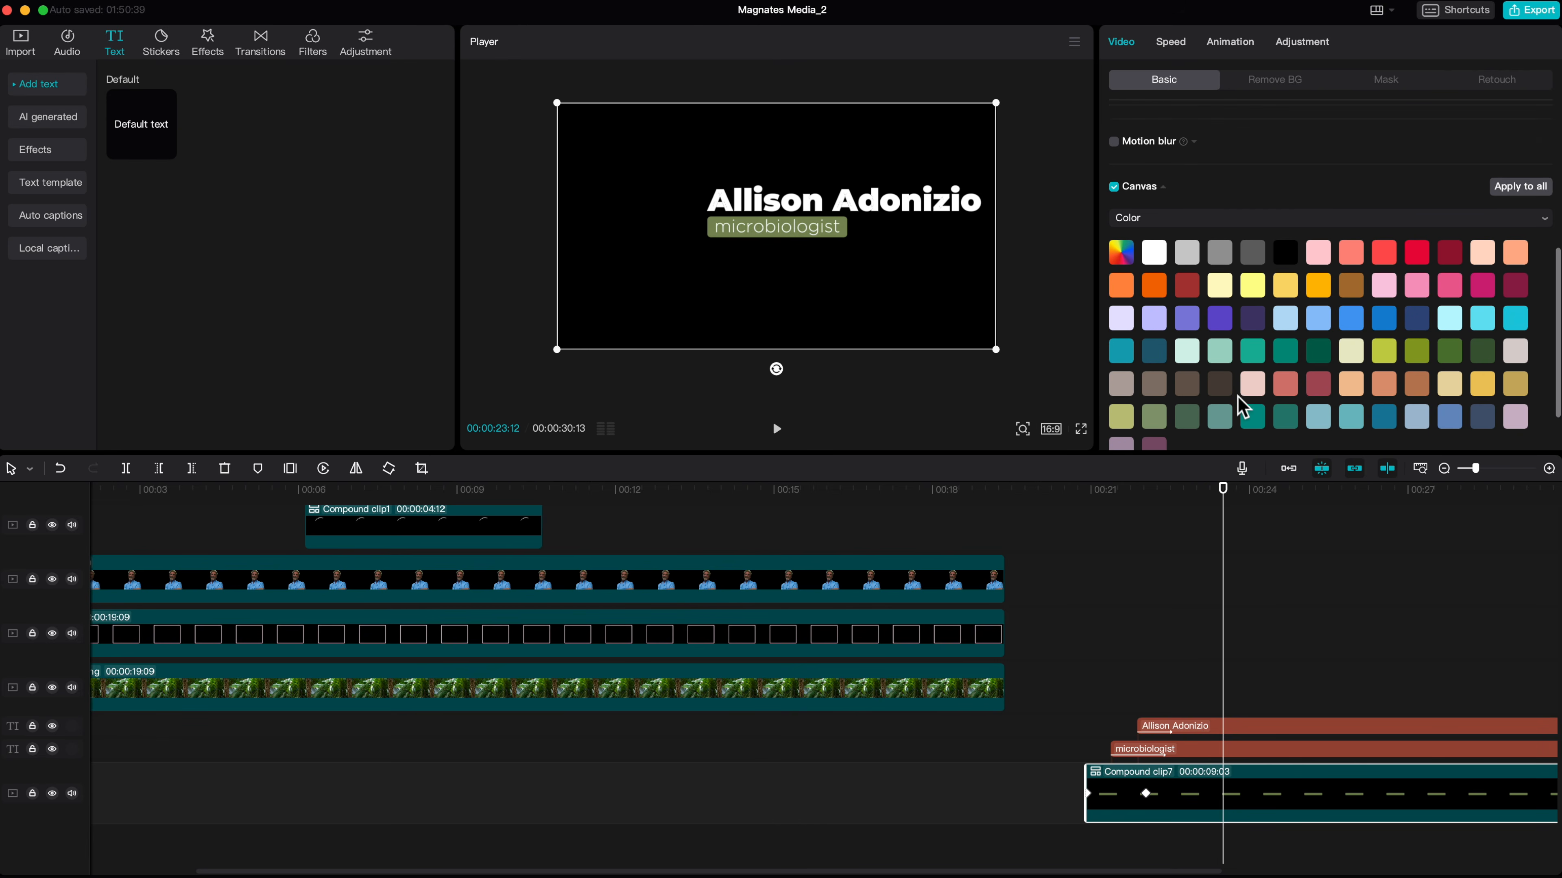
click(1156, 353)
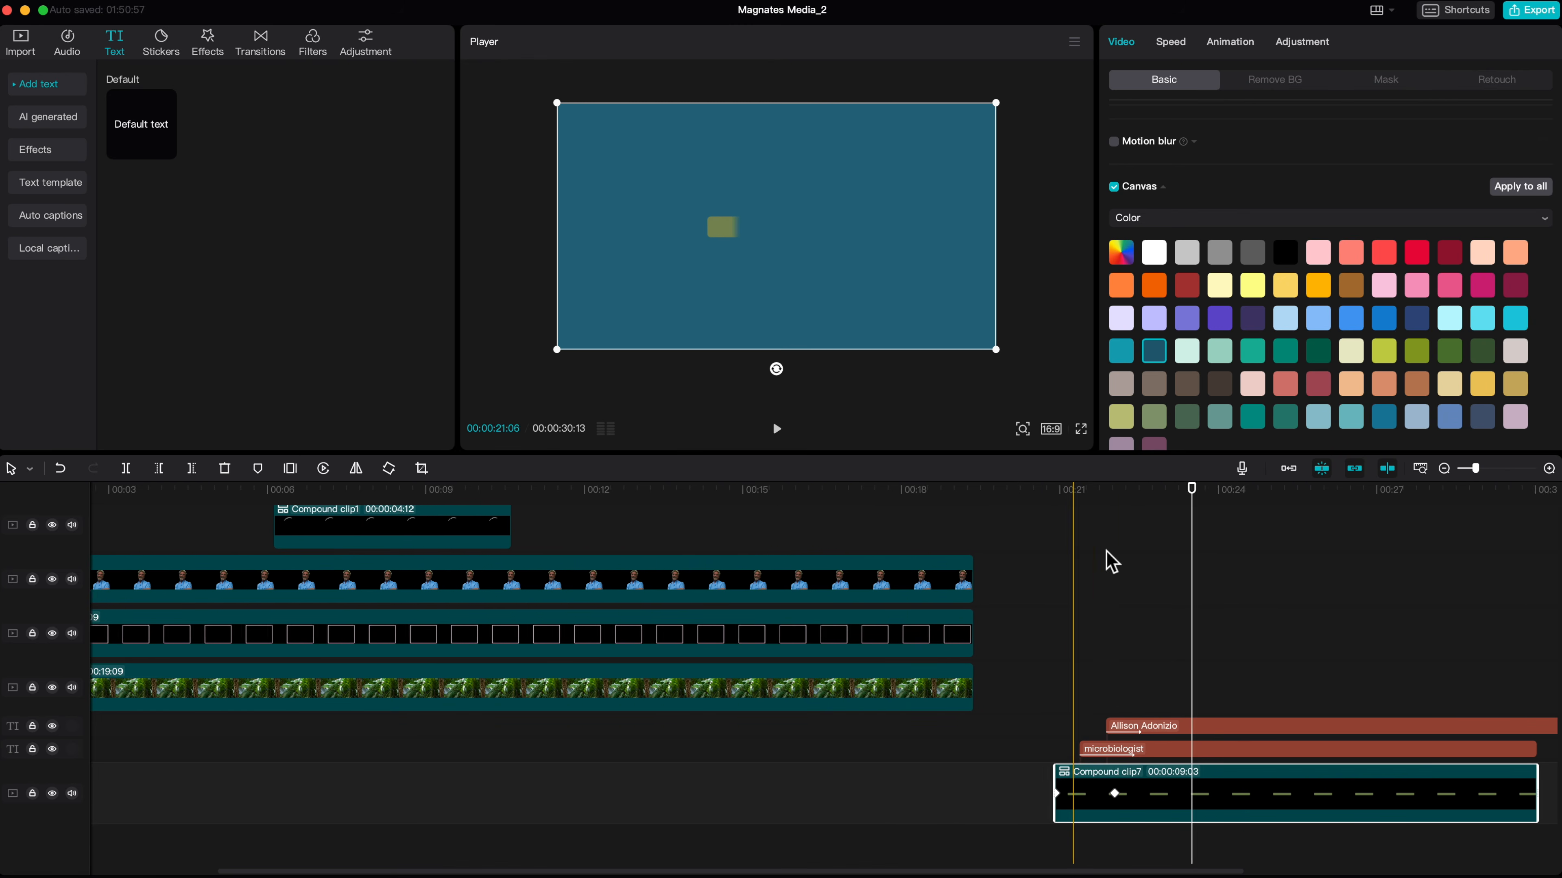
- Trim the name title's end to line up with Compound clip7
scroll(1104, 563, right, 5)
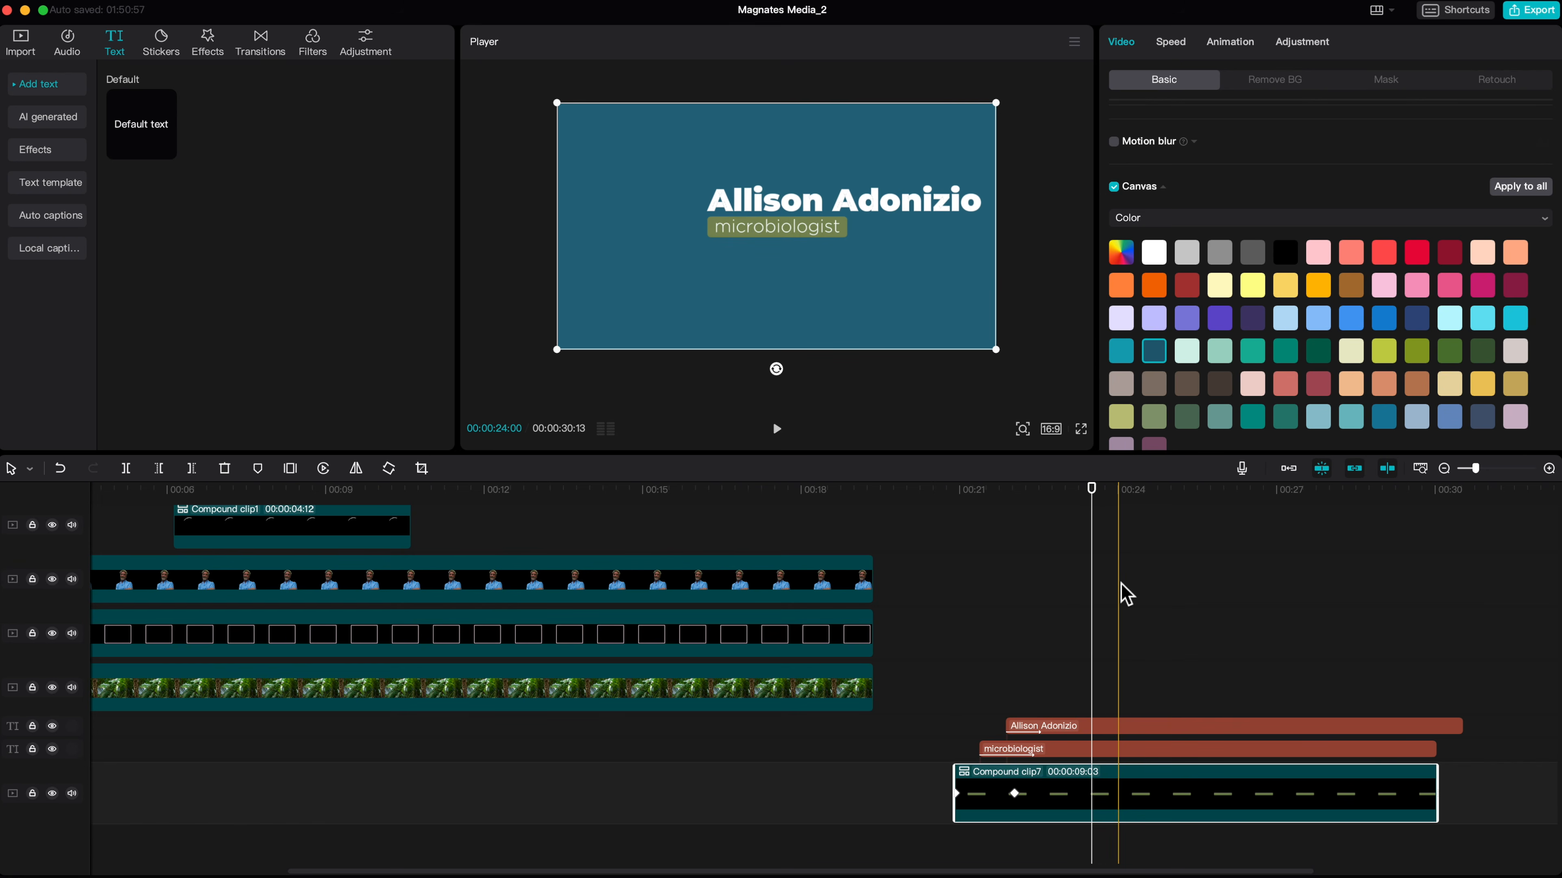
drag(1462, 726, 1436, 726)
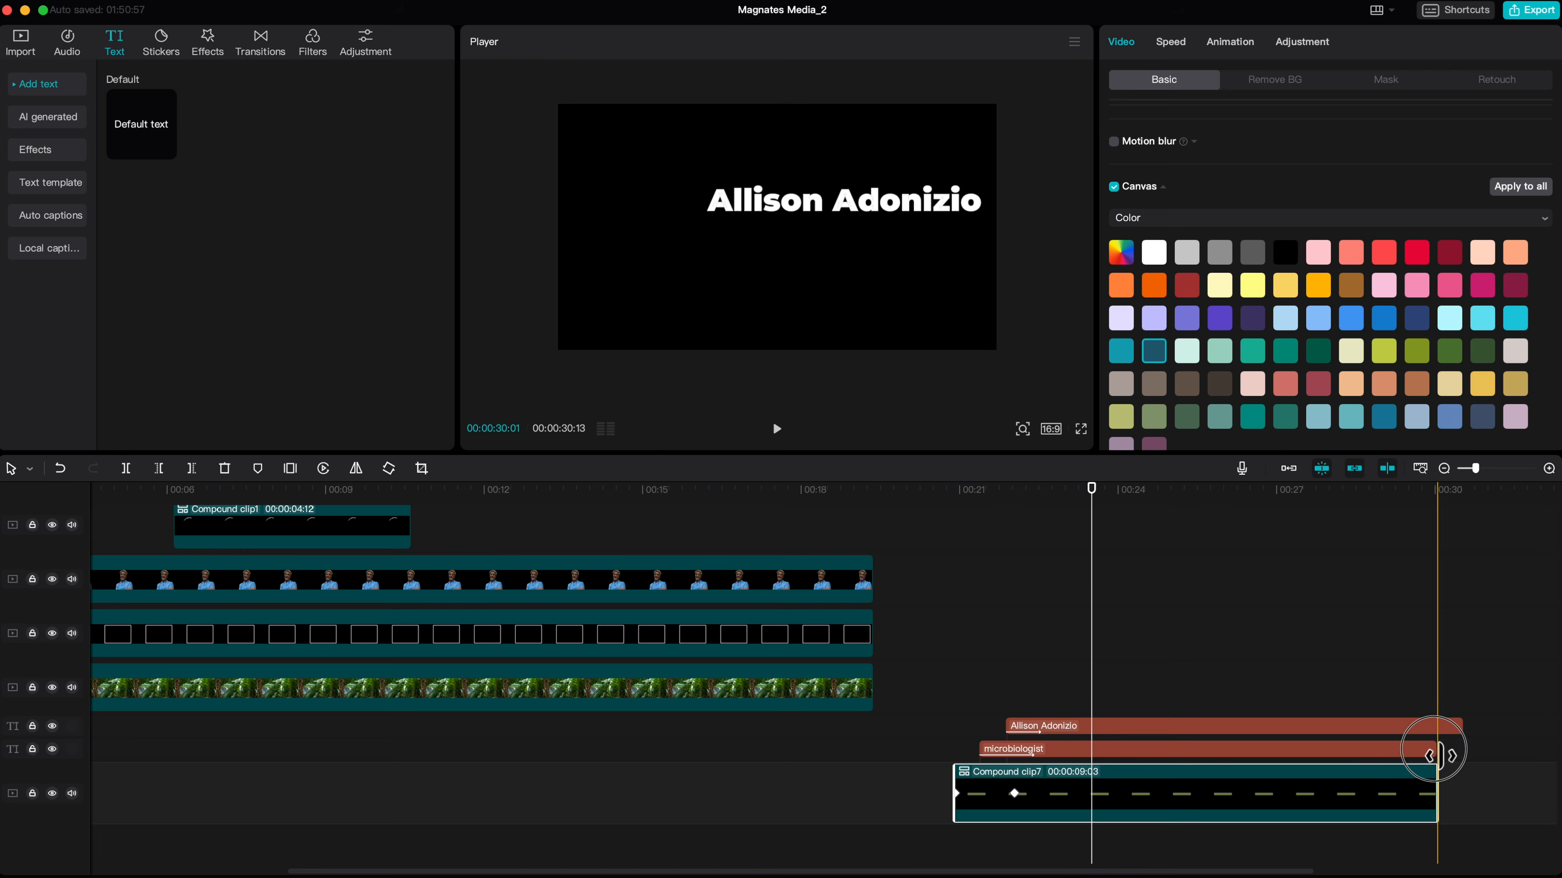
click(992, 686)
click(1094, 799)
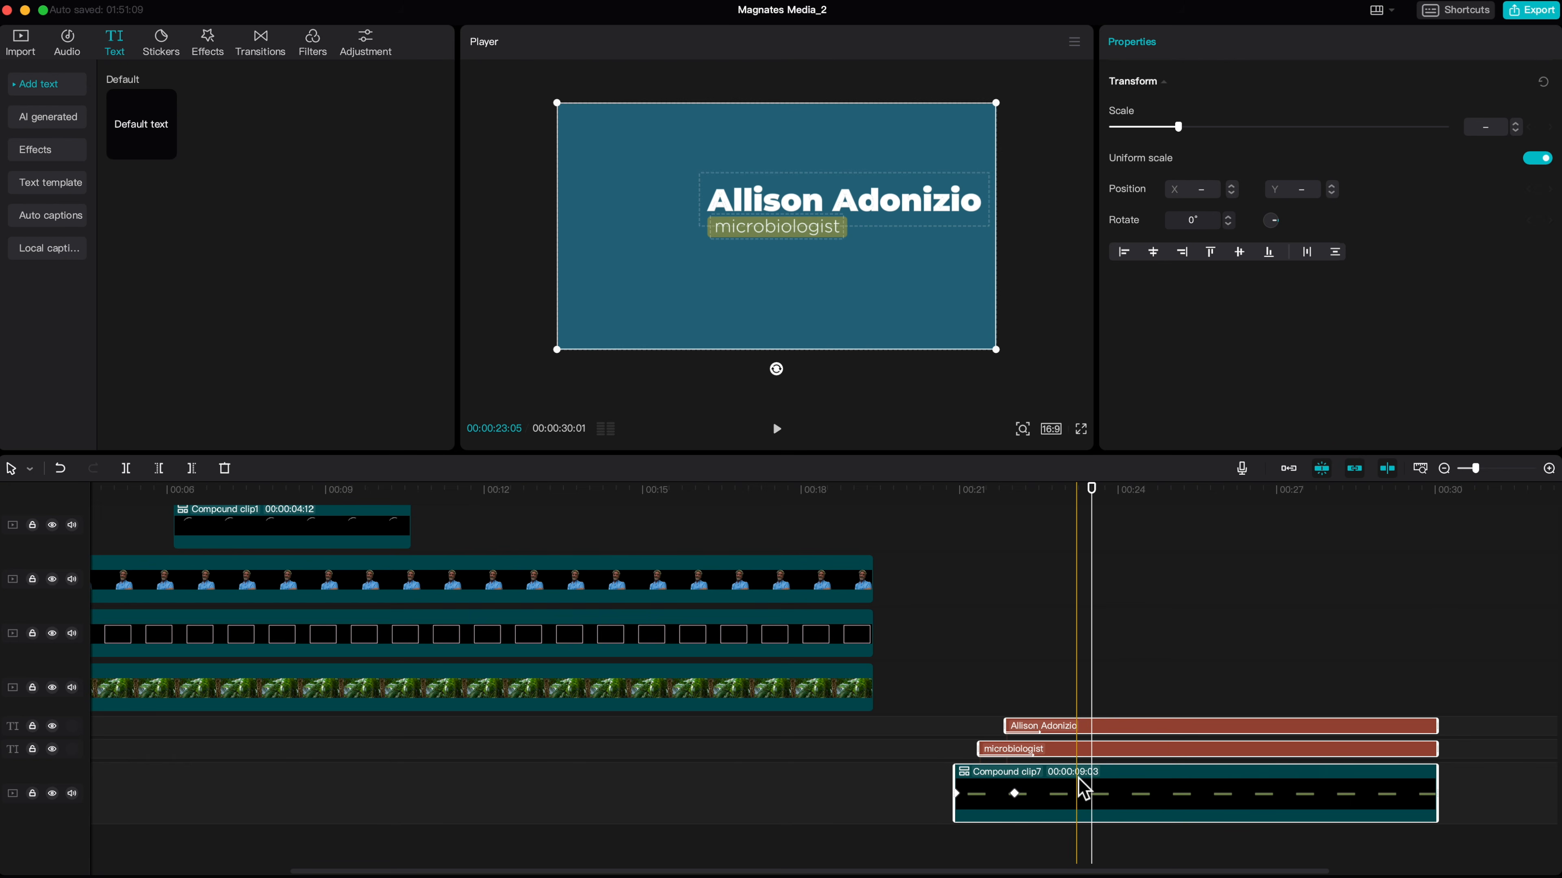
- Export the marked name-tag range as 'name tag 22', a 1080P H.264 mp4 at 24fps
key(x)
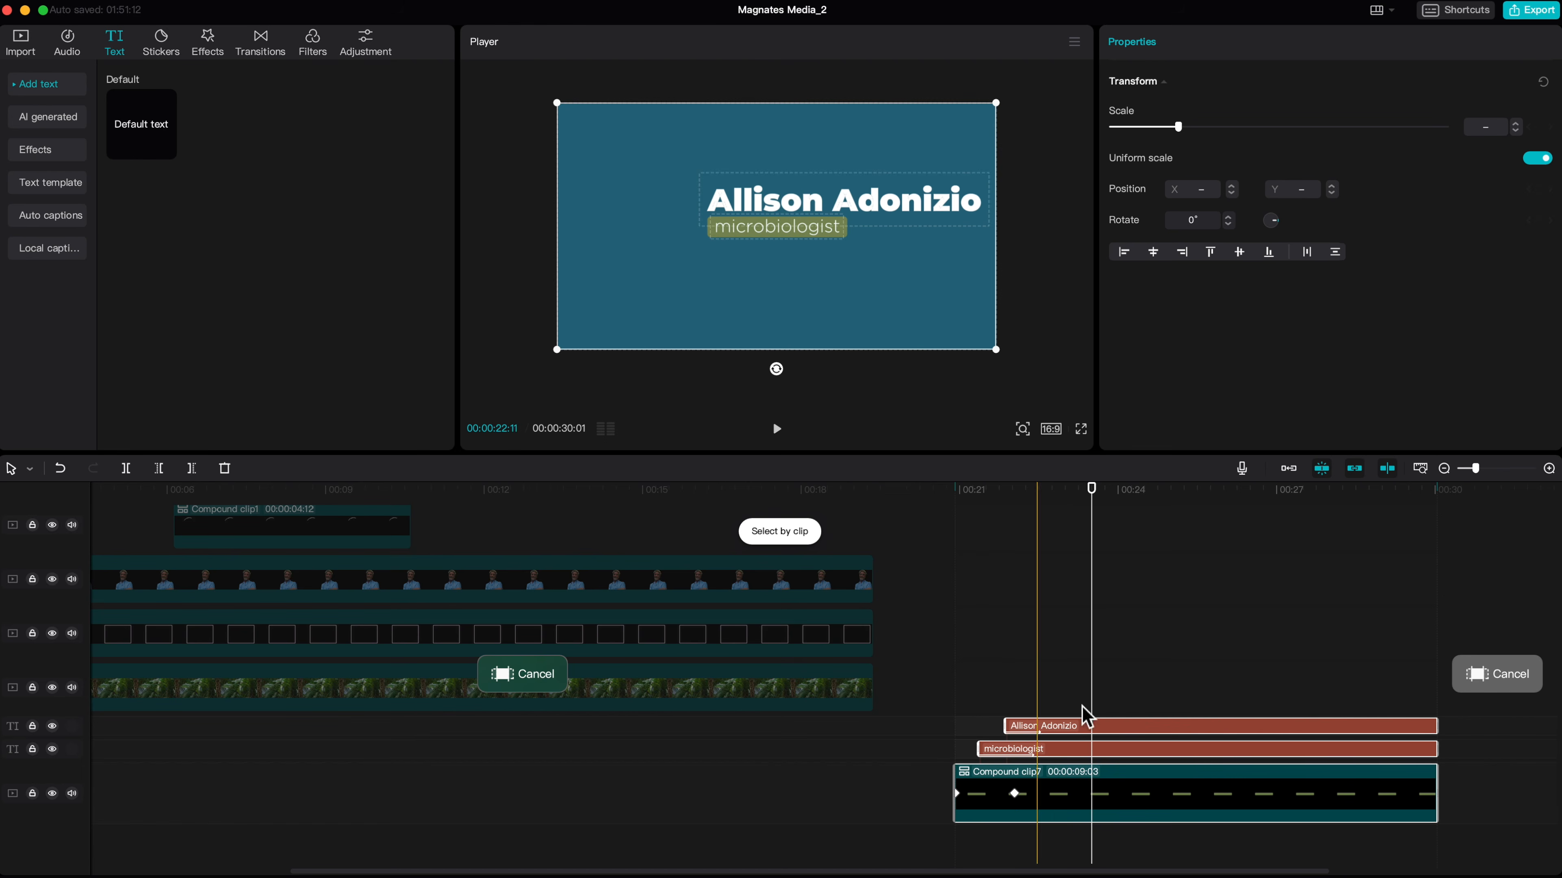
click(1532, 11)
drag(1040, 244, 889, 240)
text(name tag 22)
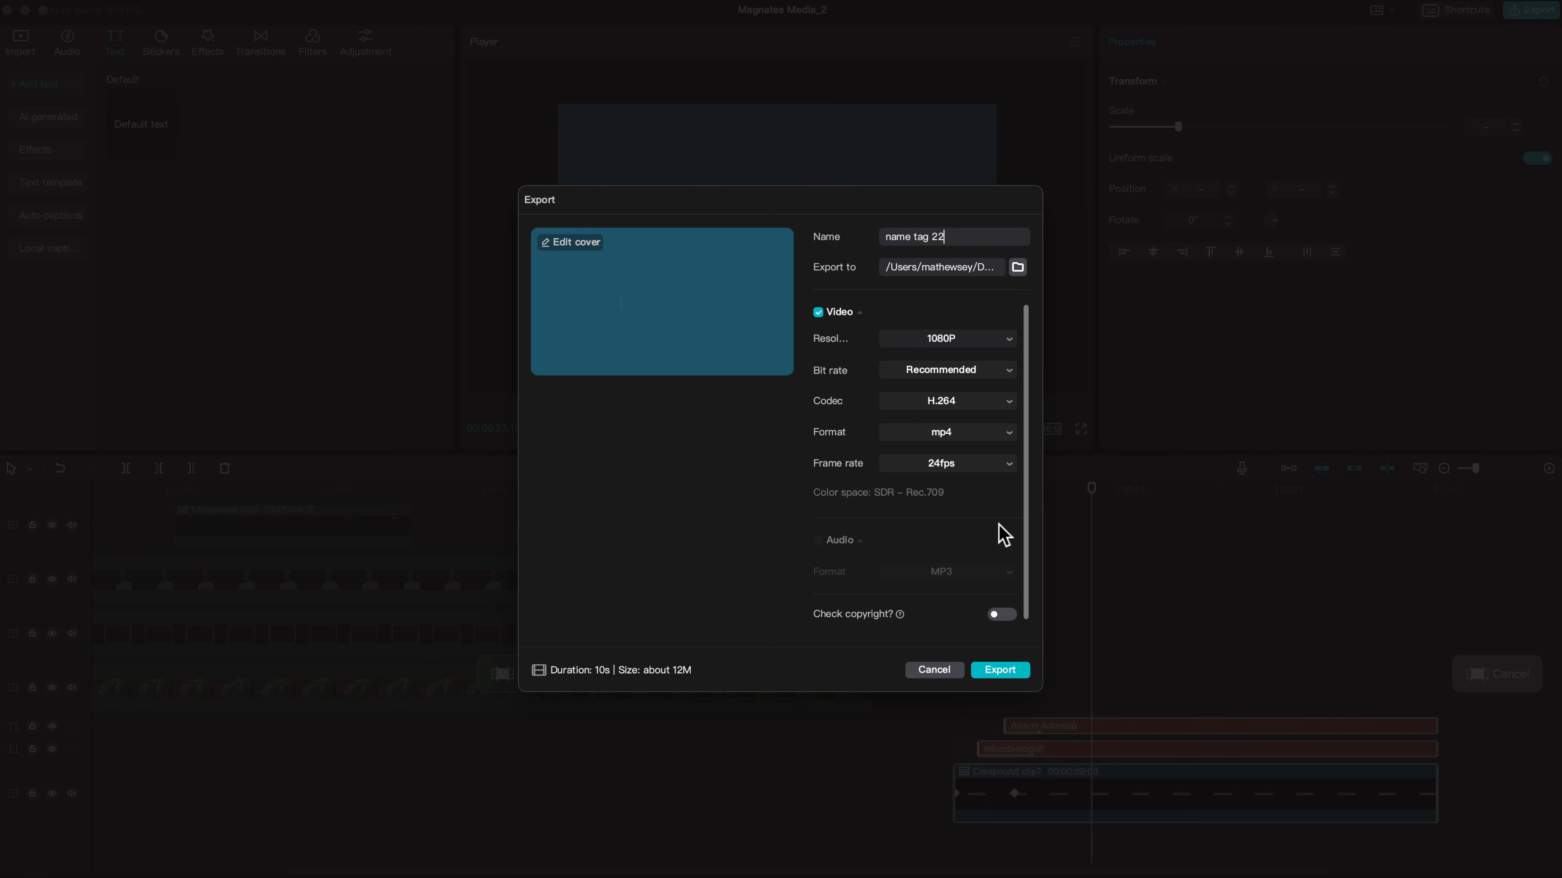
click(1000, 670)
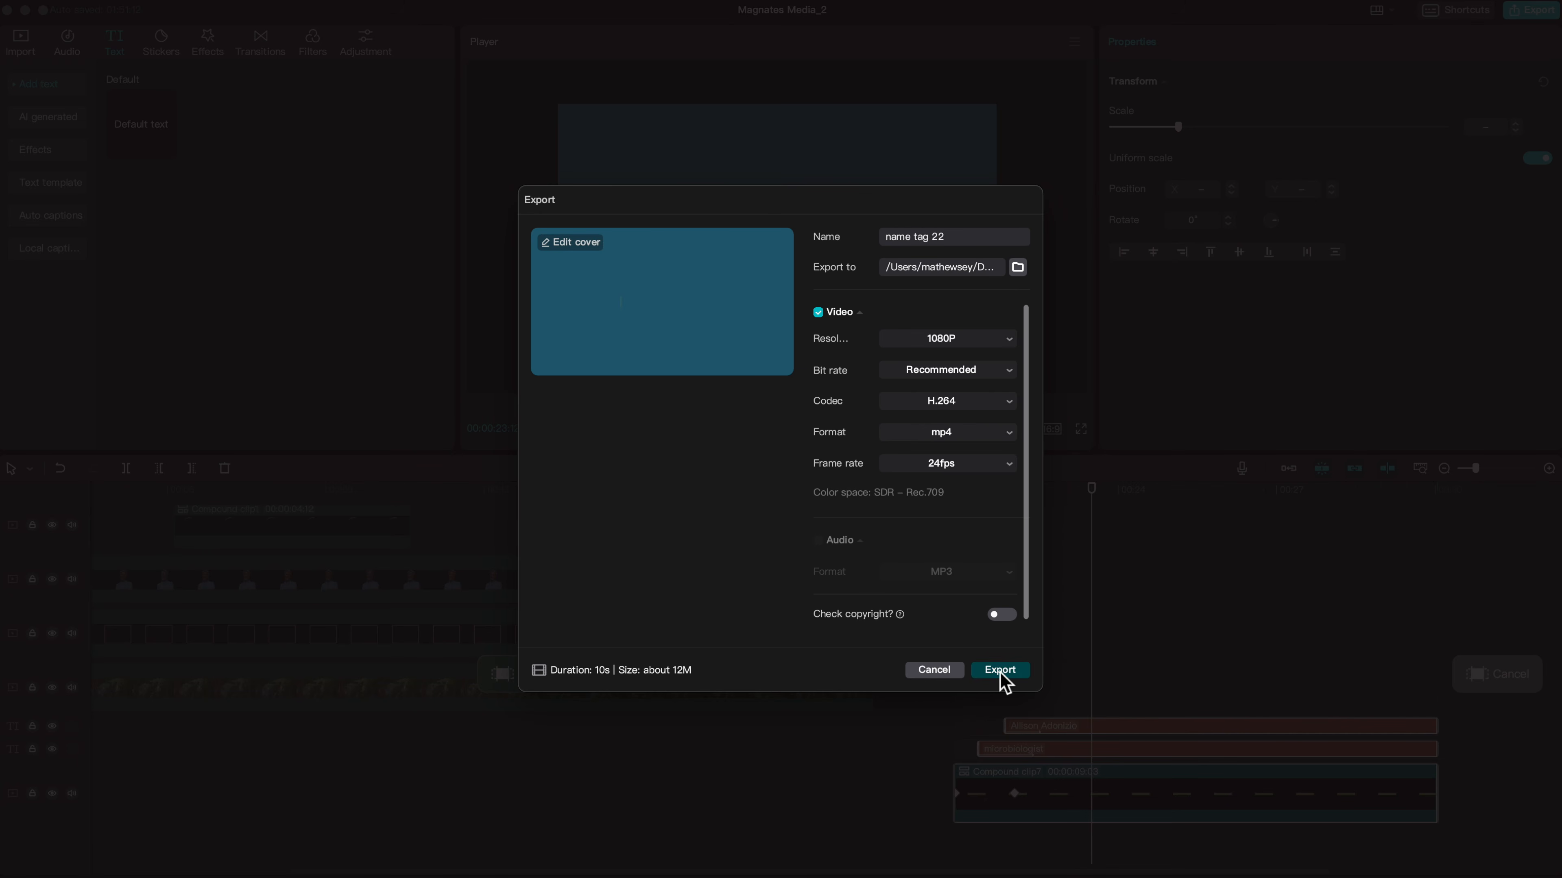
click(935, 688)
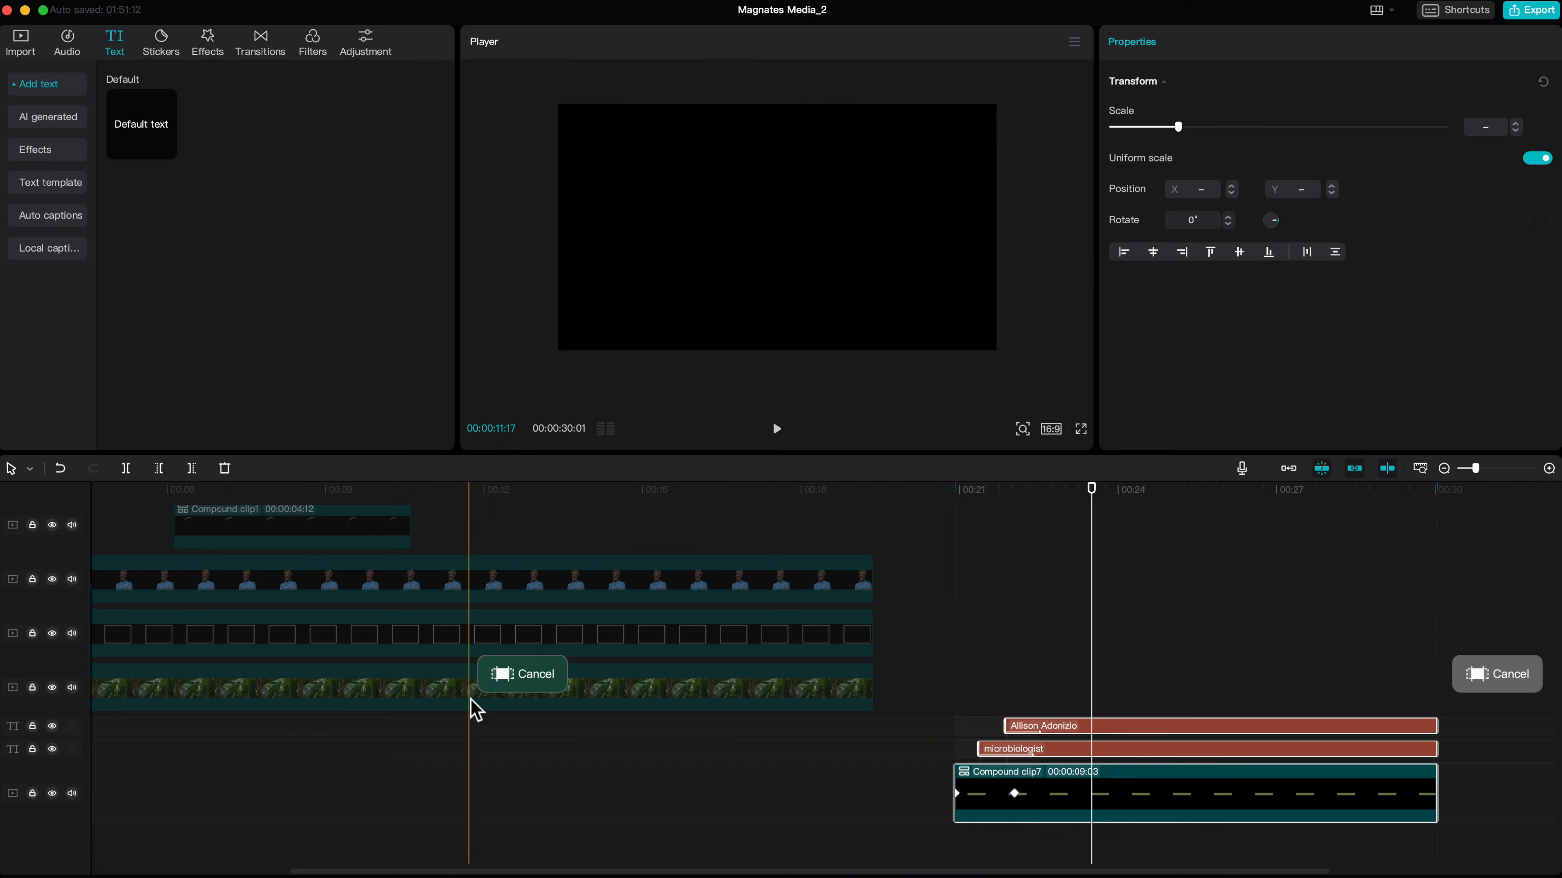
- Clear the range and import name tag 22.mp4 from the To Capcut folder into the media library
click(540, 676)
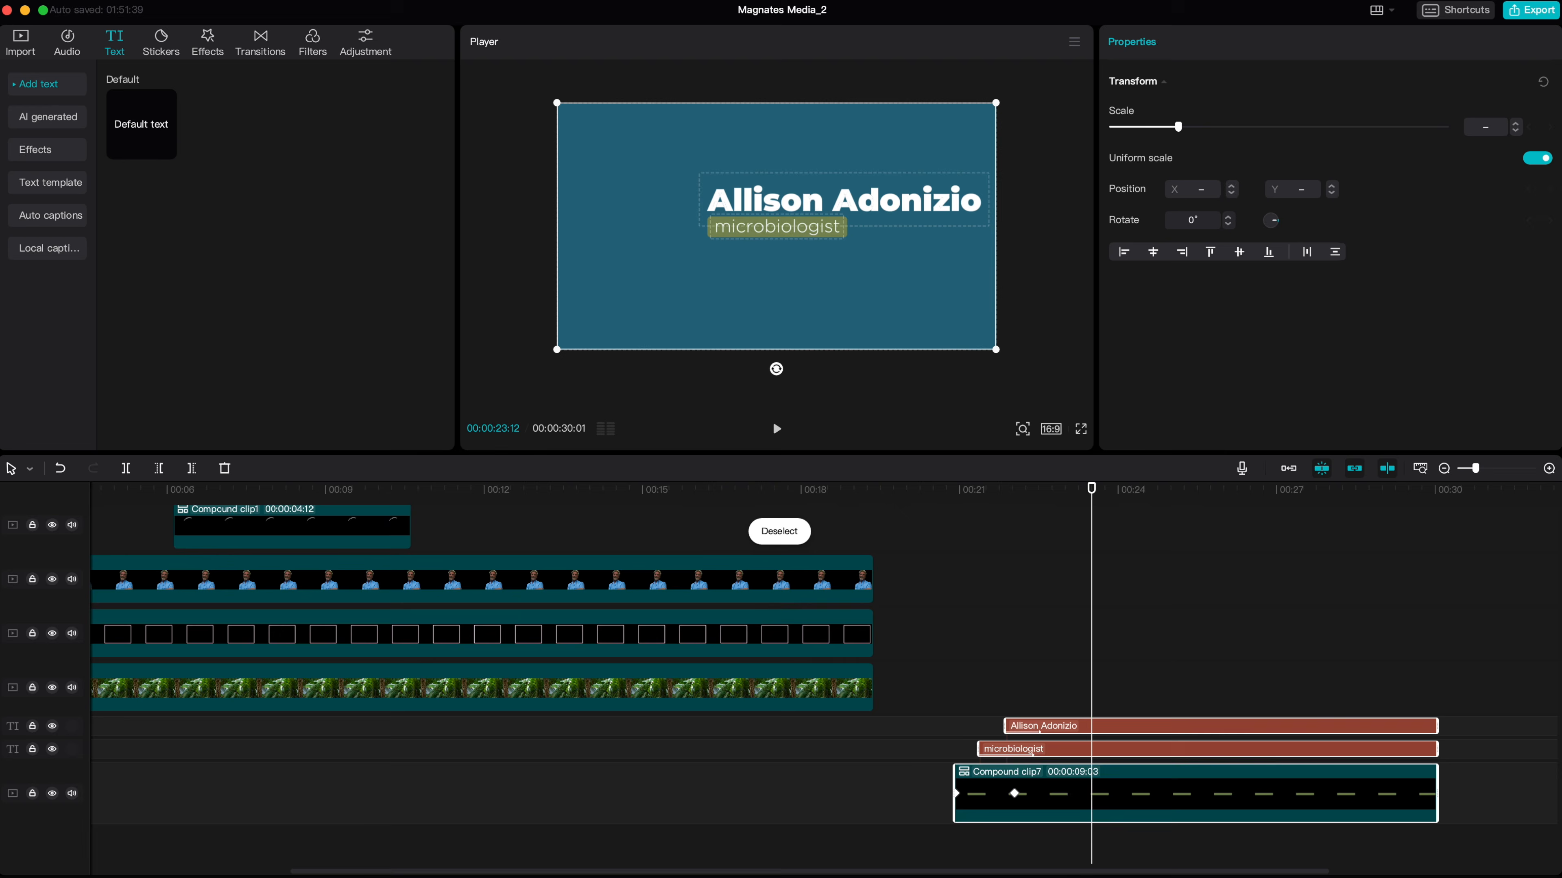
click(369, 876)
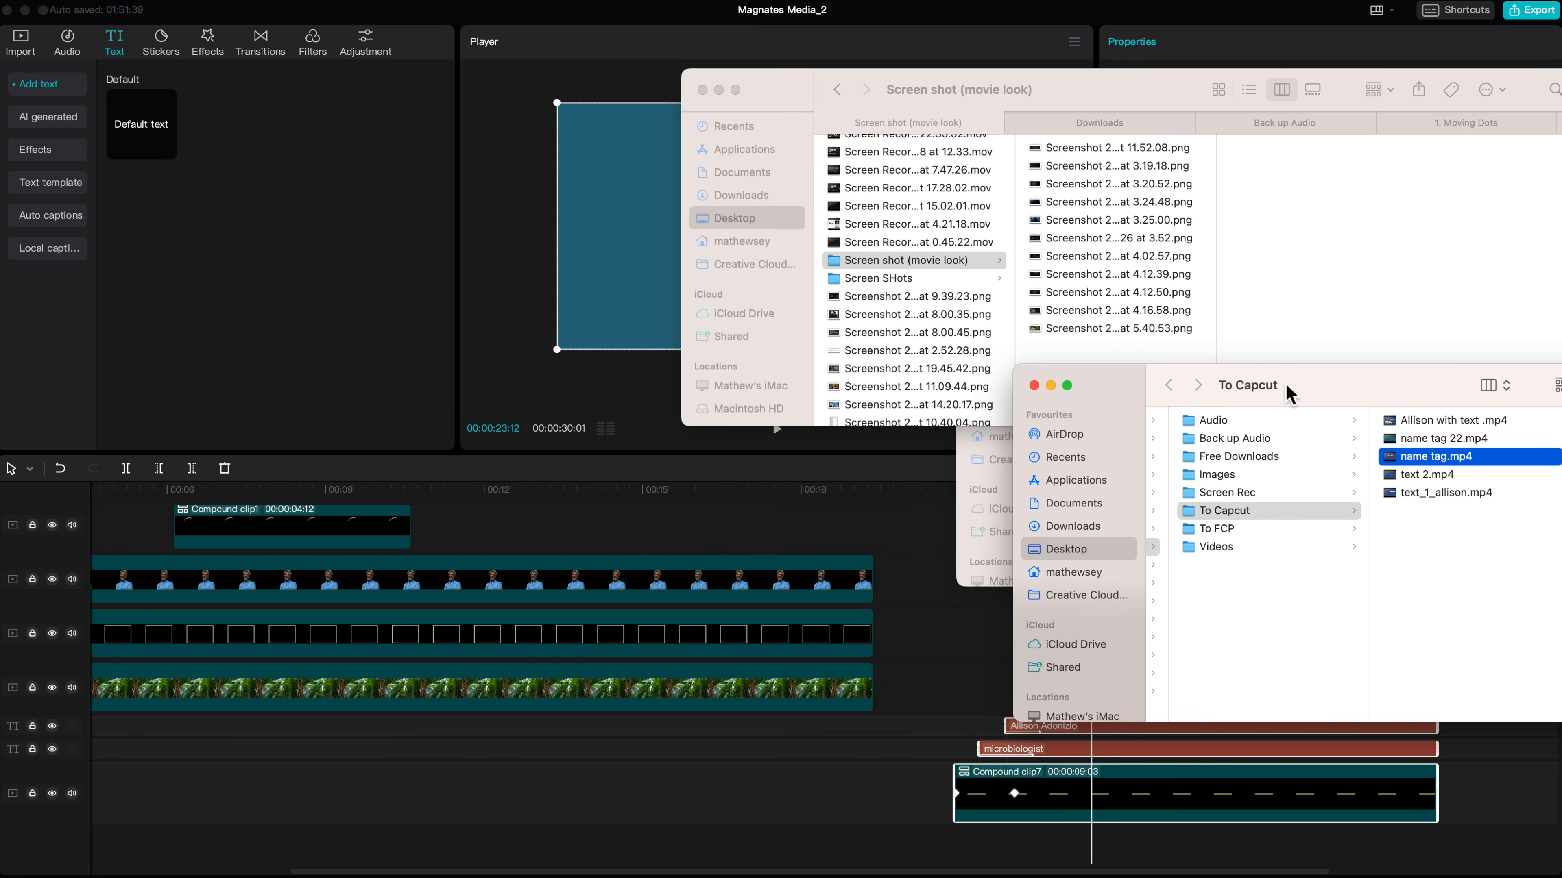
click(46, 80)
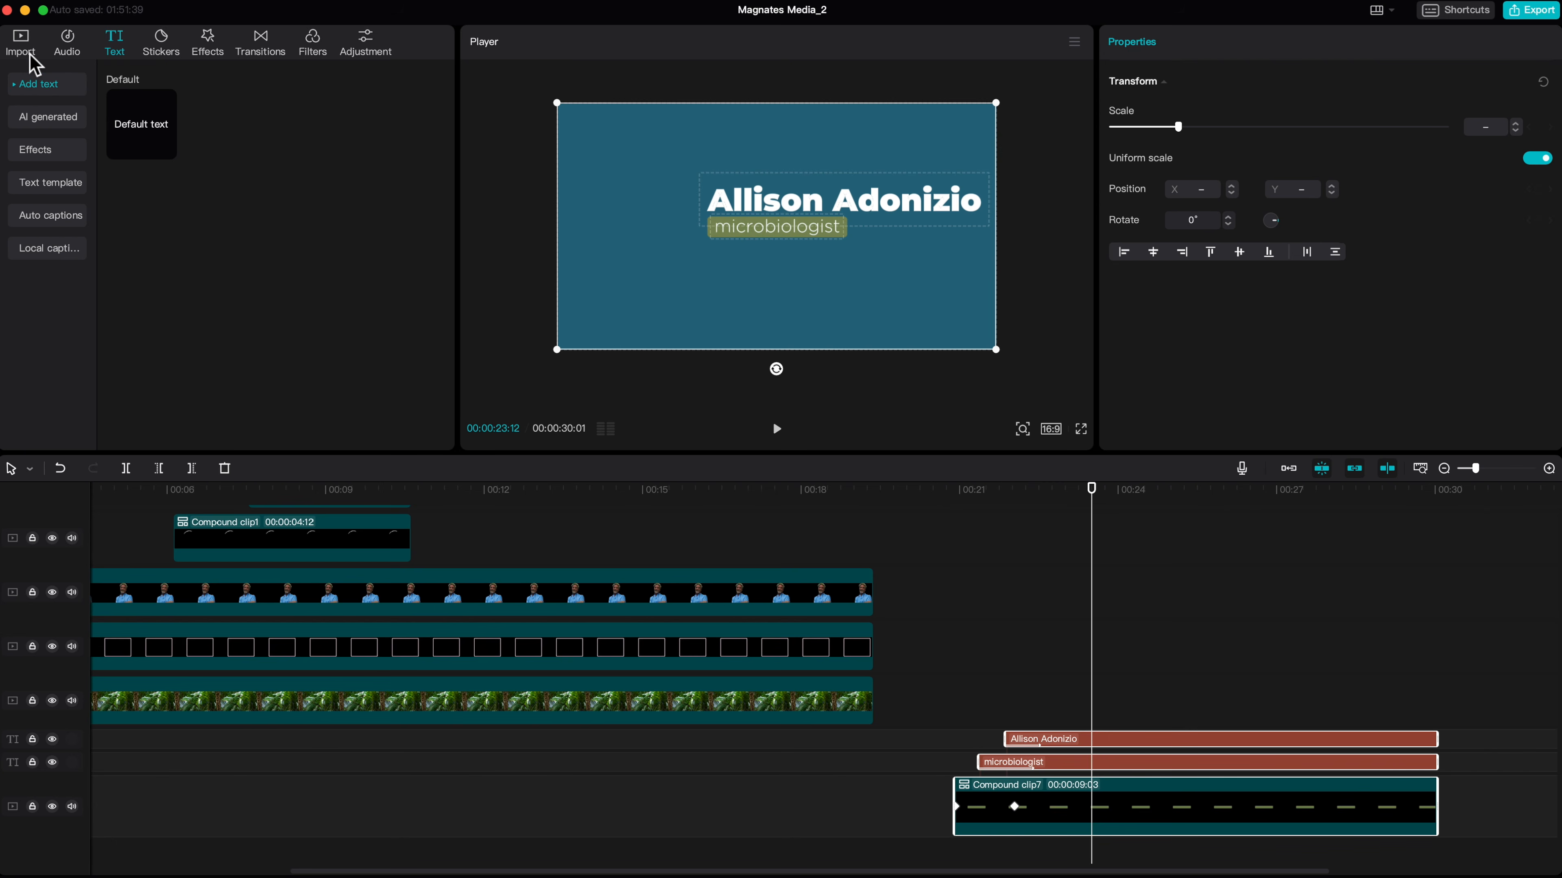
click(30, 54)
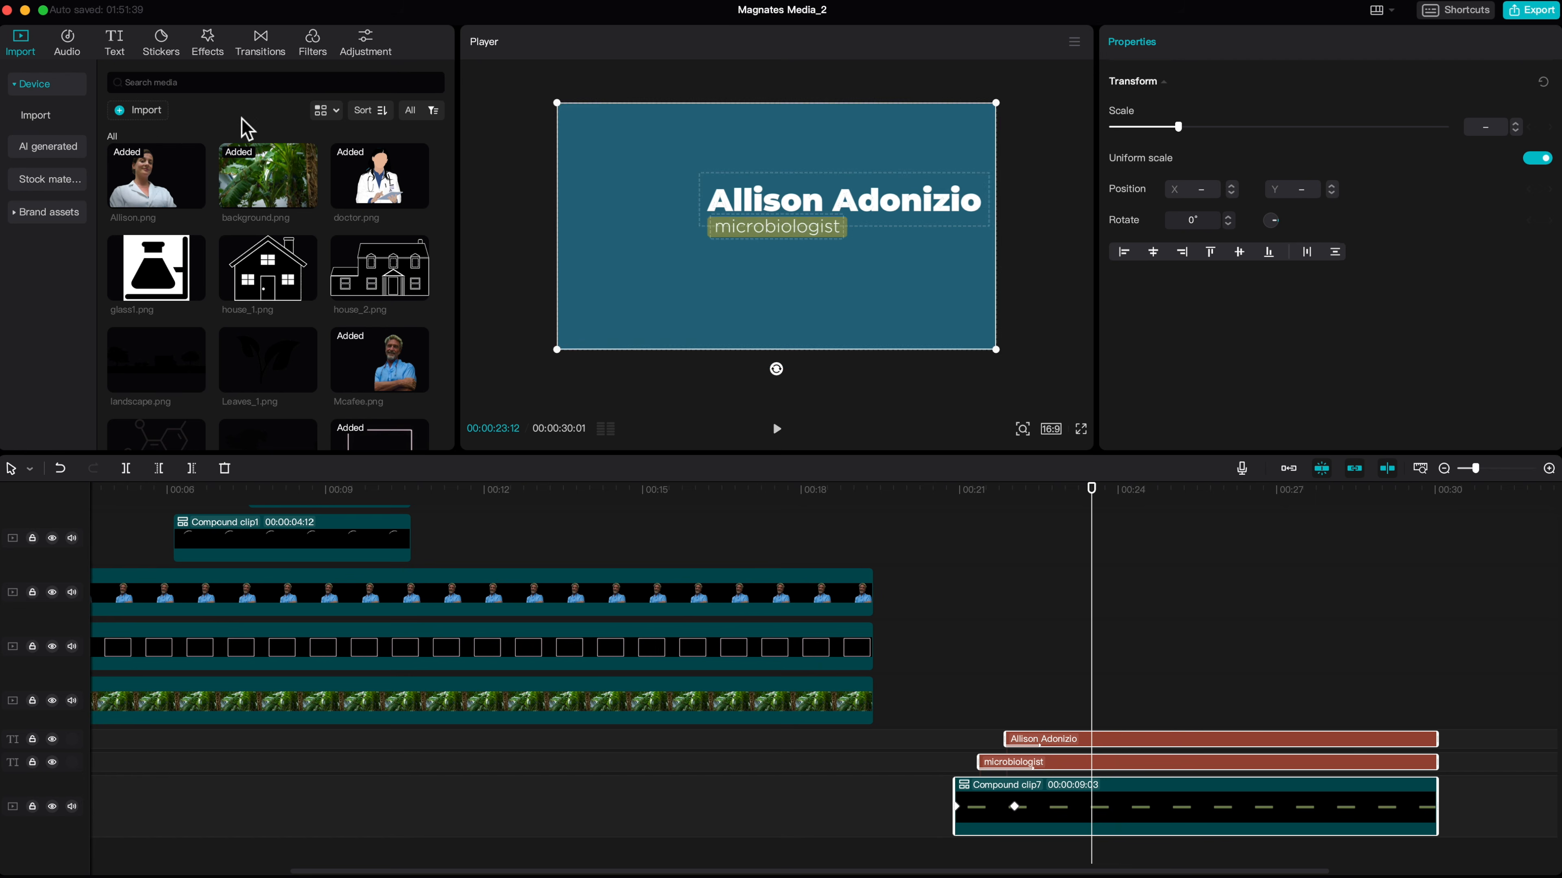
click(88, 875)
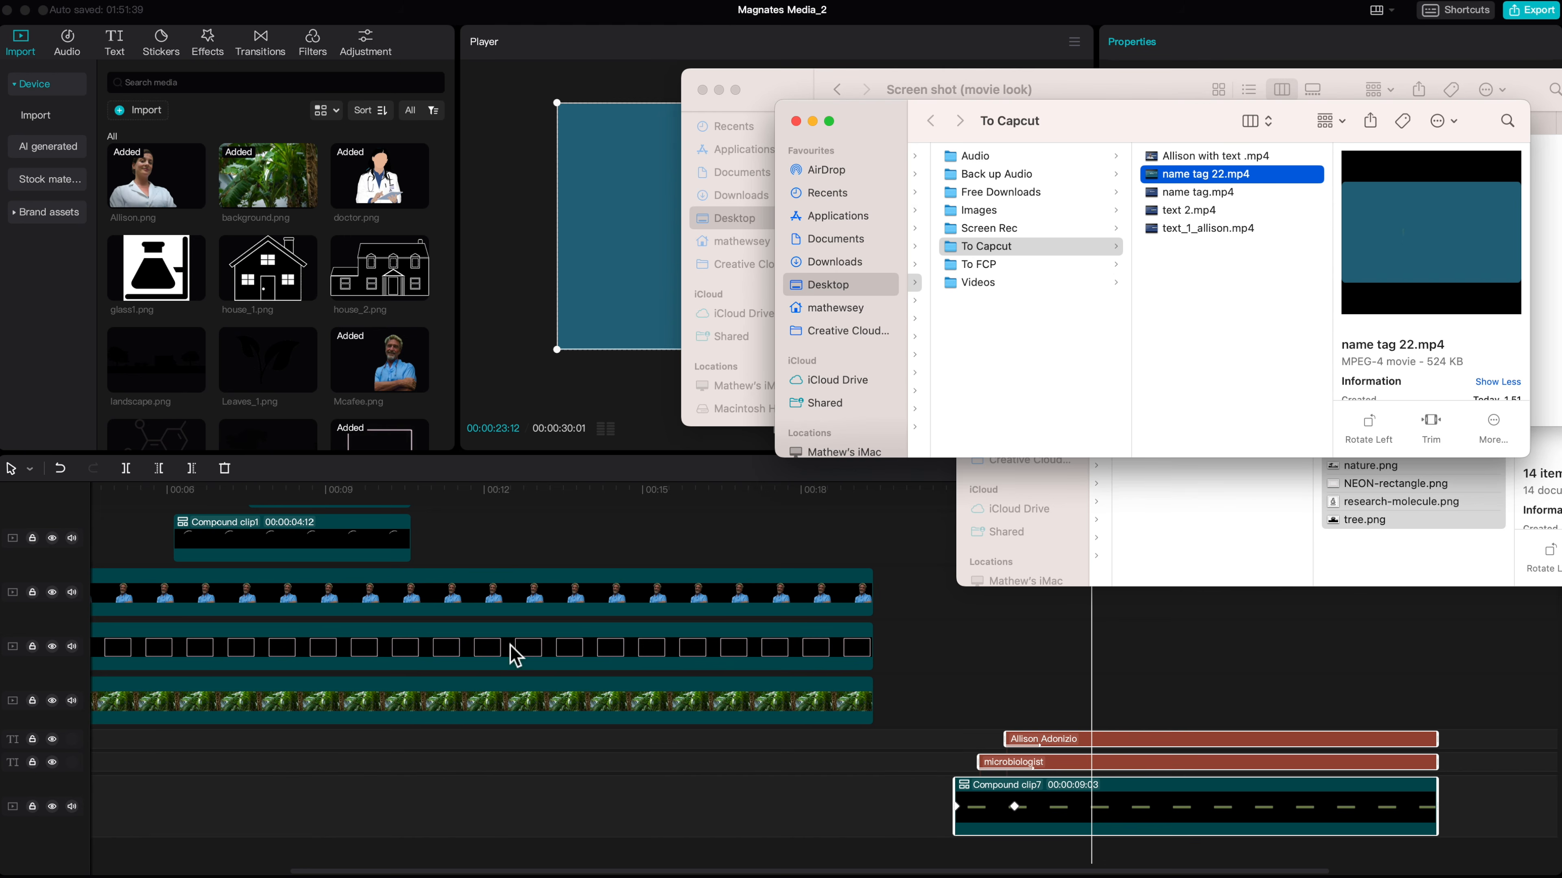
drag(1263, 179, 422, 234)
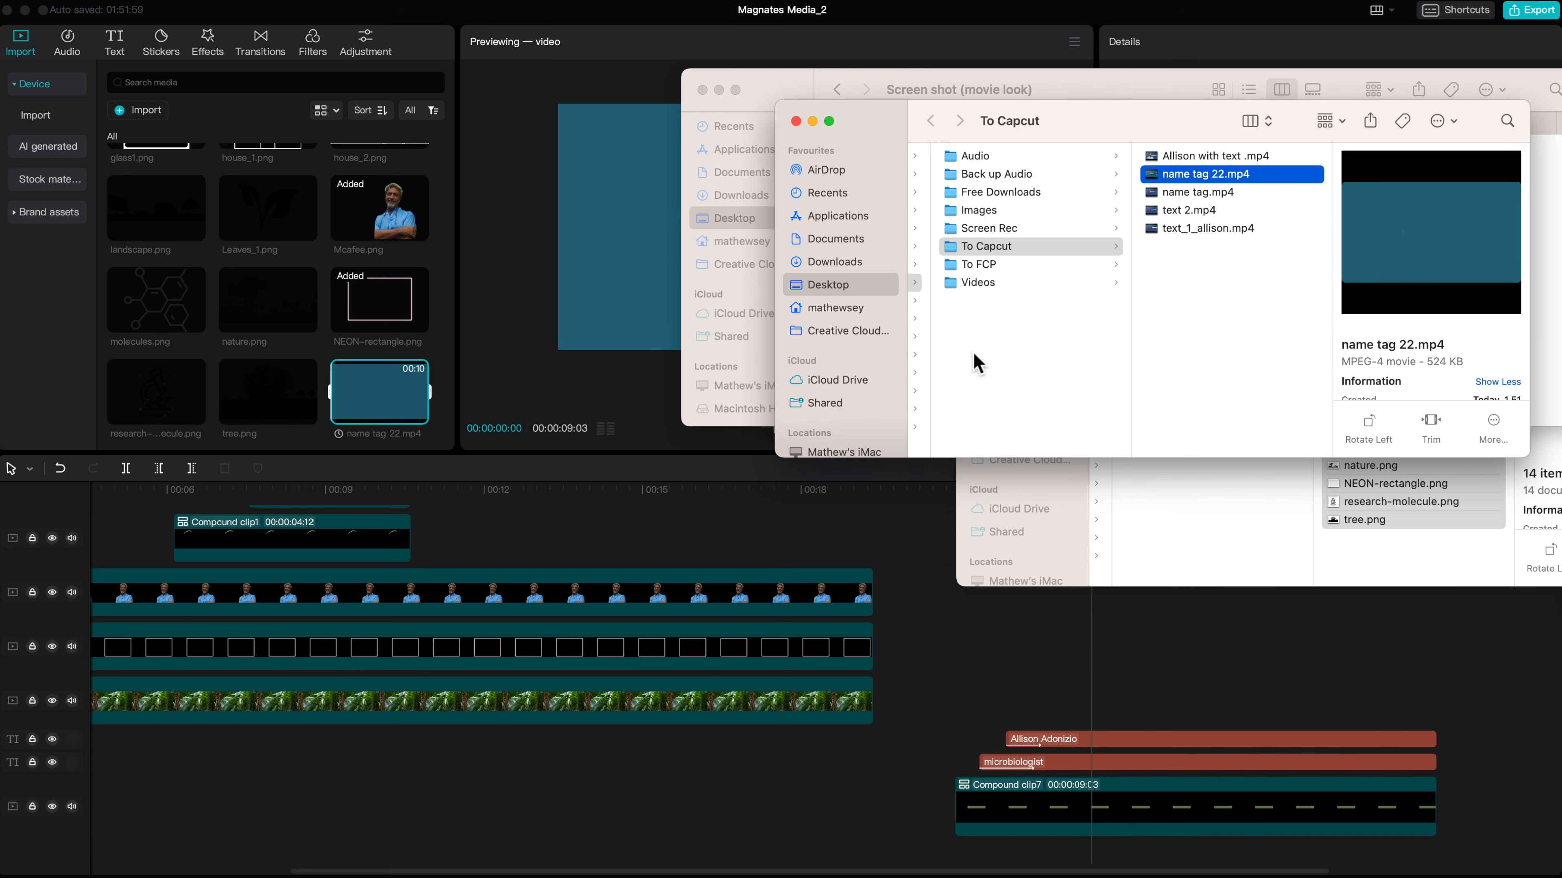
click(959, 626)
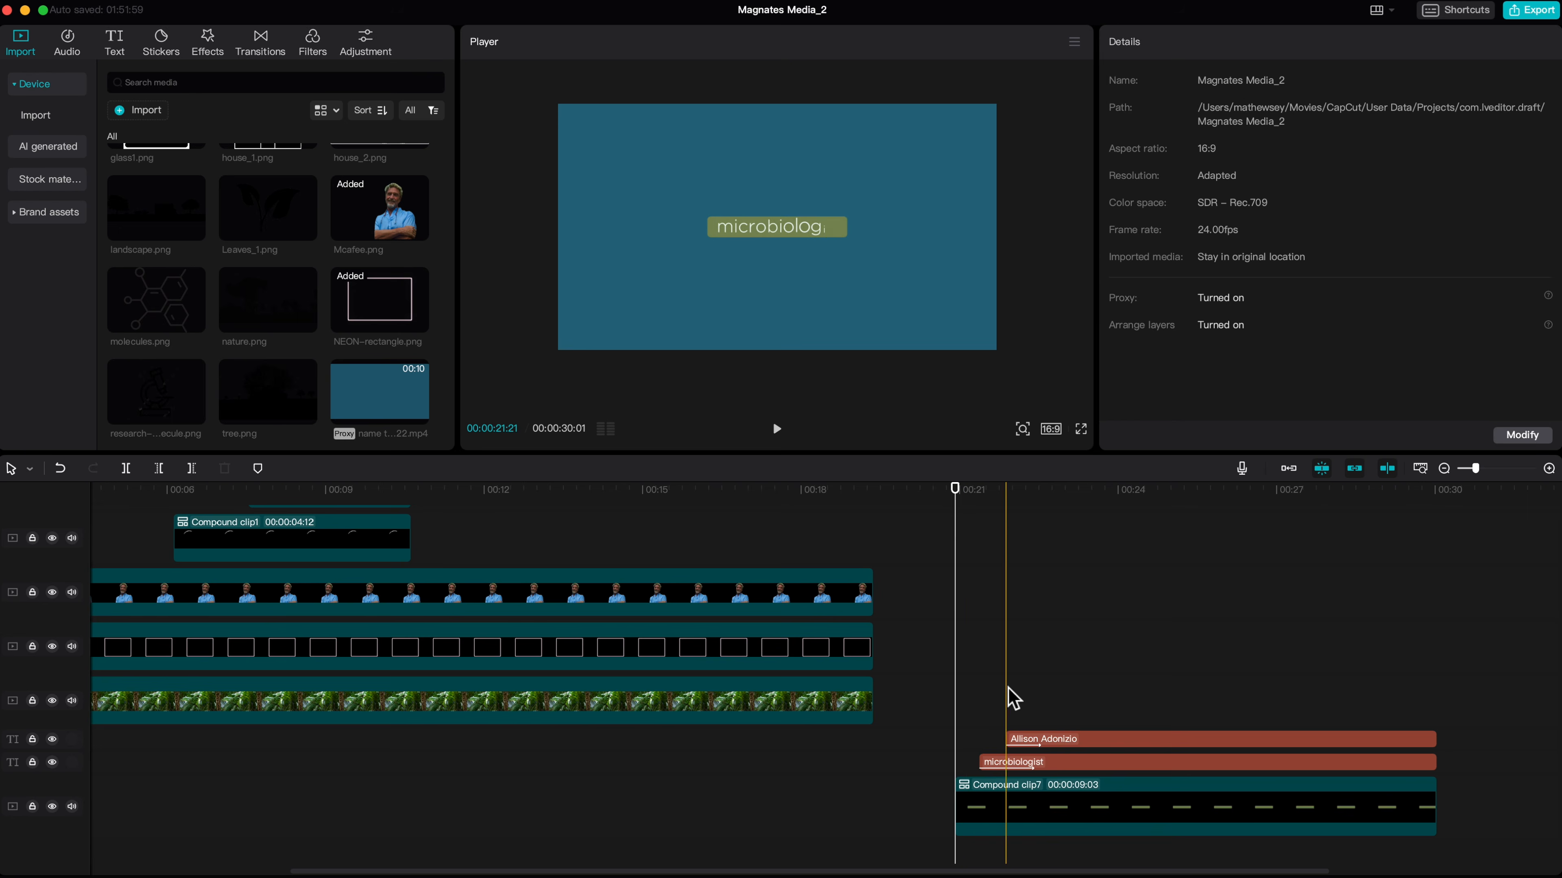
- Duplicate the portrait image clip onto a new track above it
click(1098, 795)
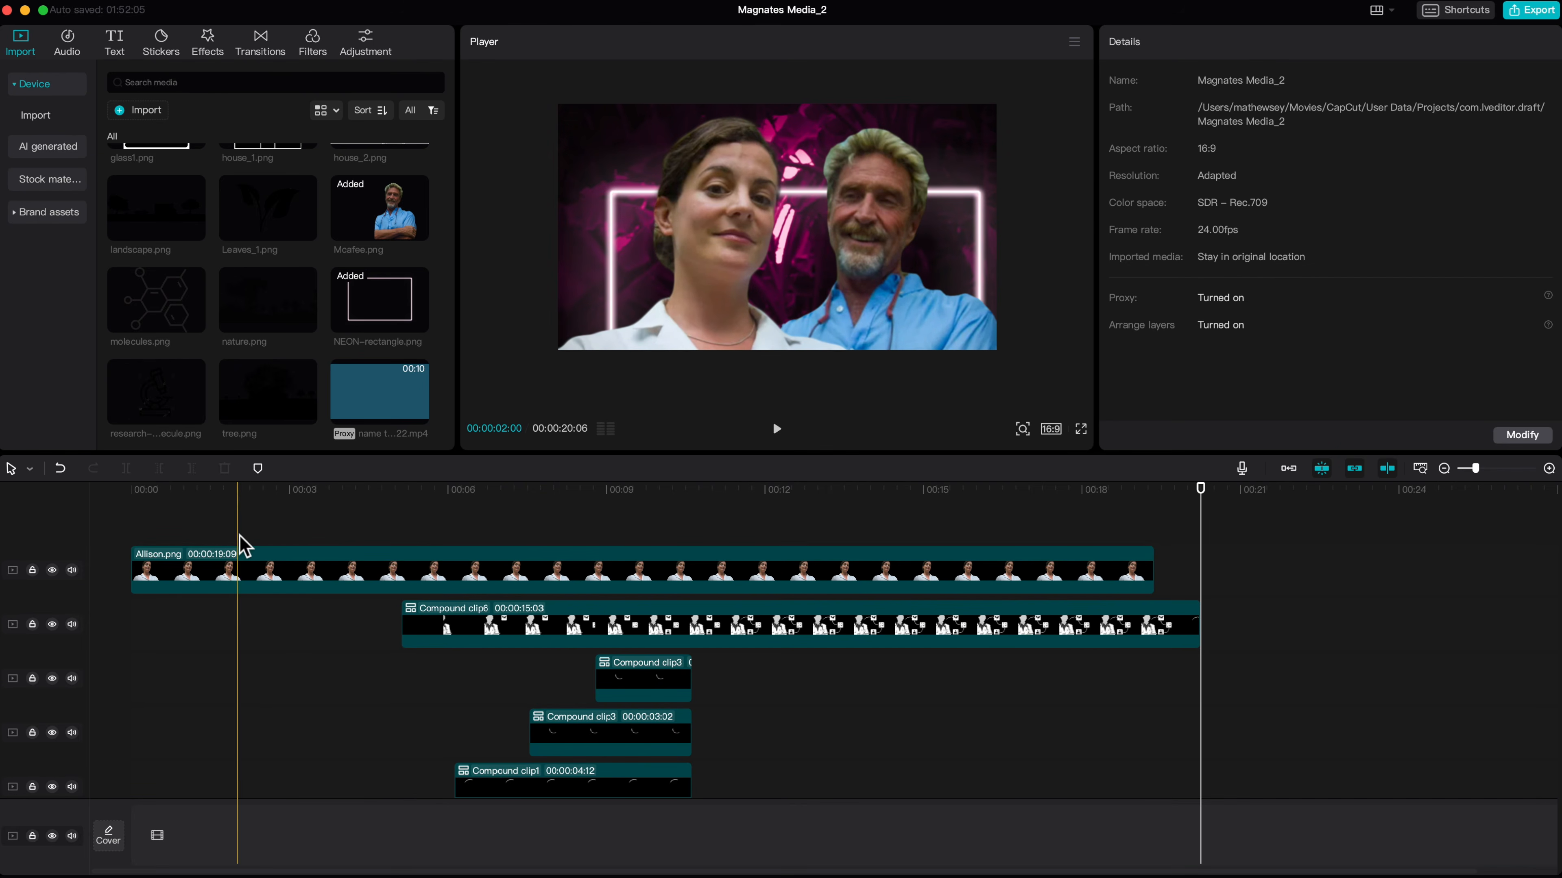
click(184, 566)
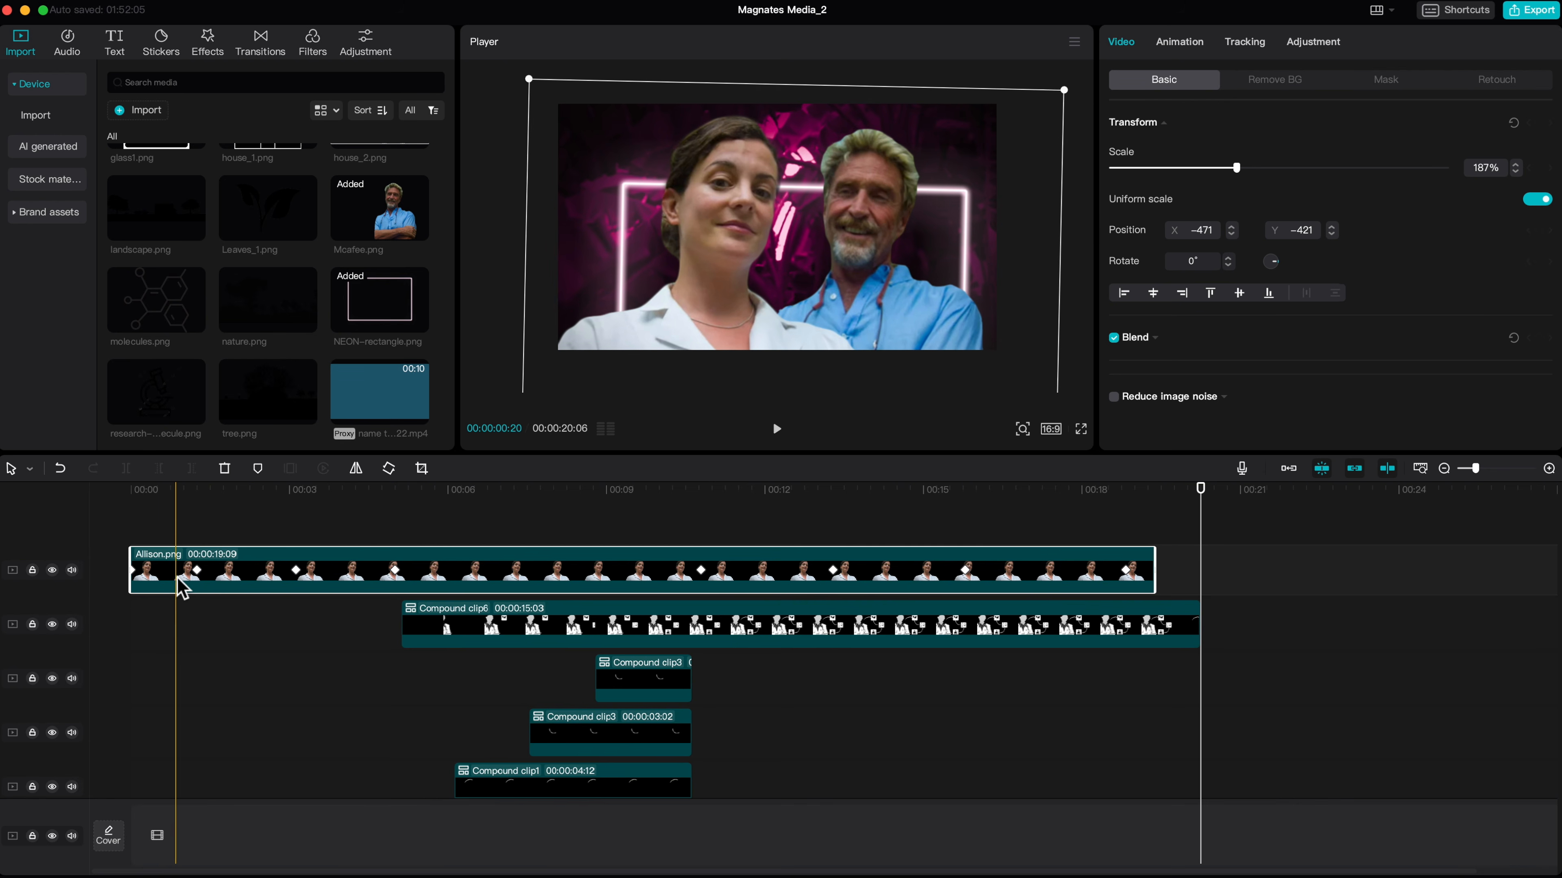
drag(184, 588, 170, 550)
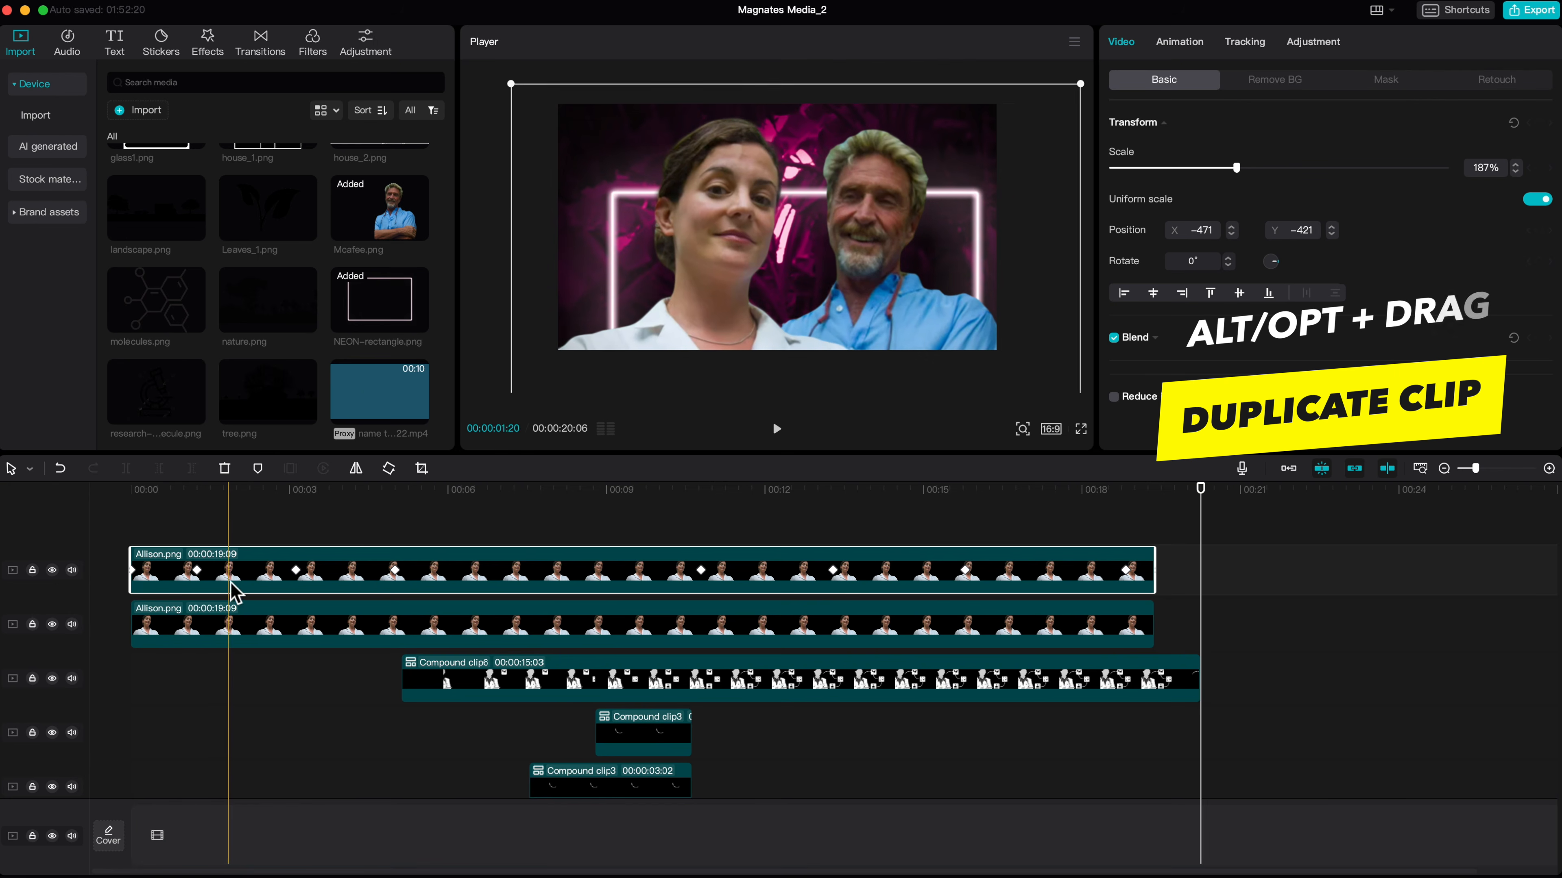
- Trim the duplicate image clip to 00:00:04:09 and drop the name tag video onto it to replace it
drag(376, 397, 203, 591)
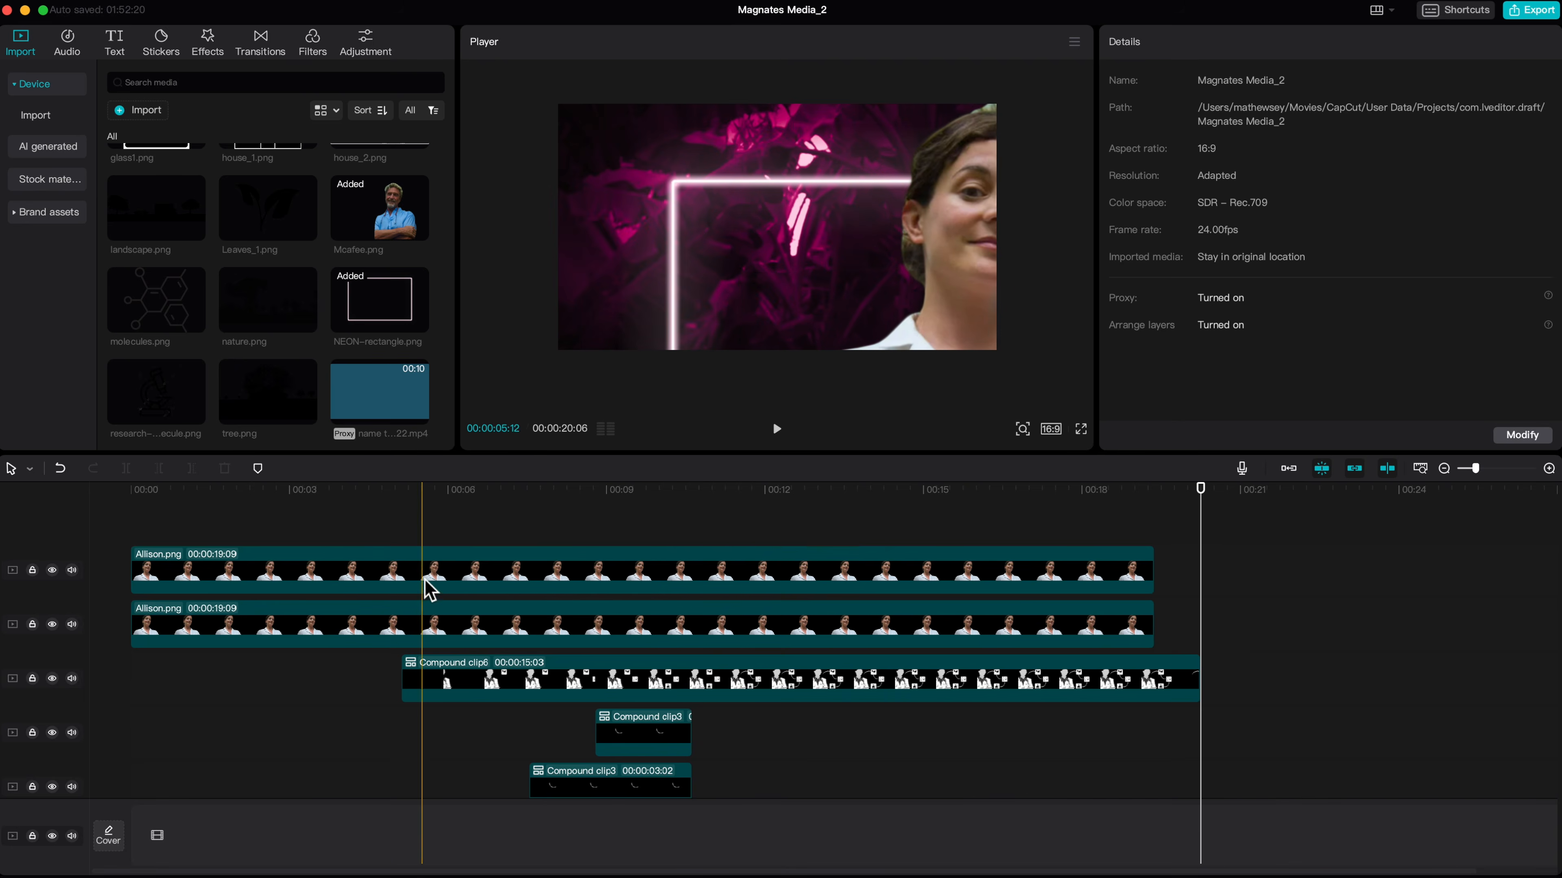
click(406, 581)
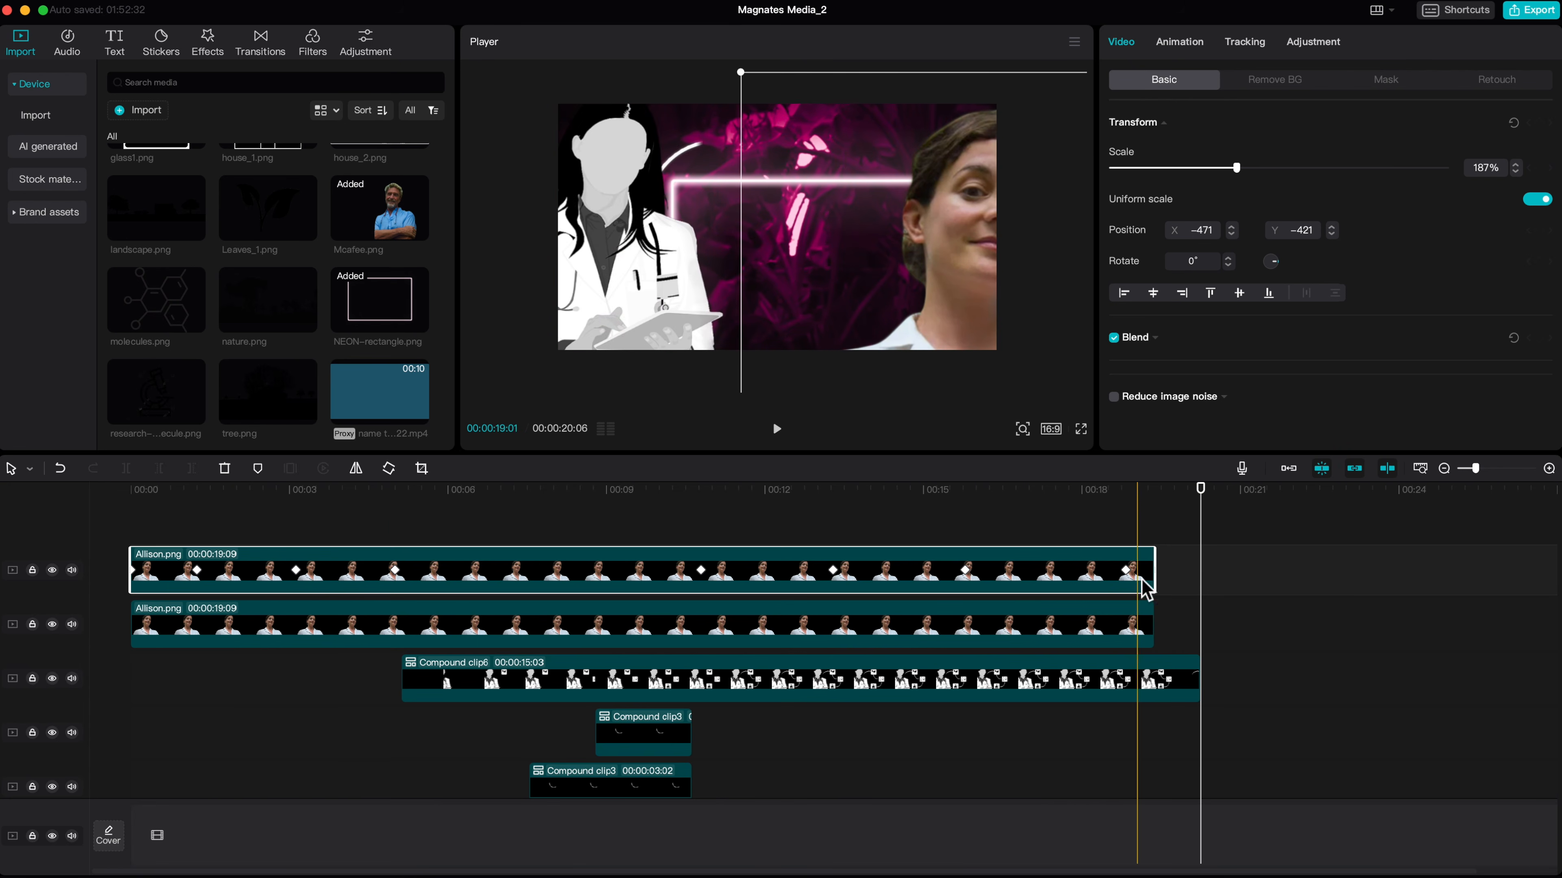
drag(1153, 572, 363, 575)
drag(362, 394, 209, 575)
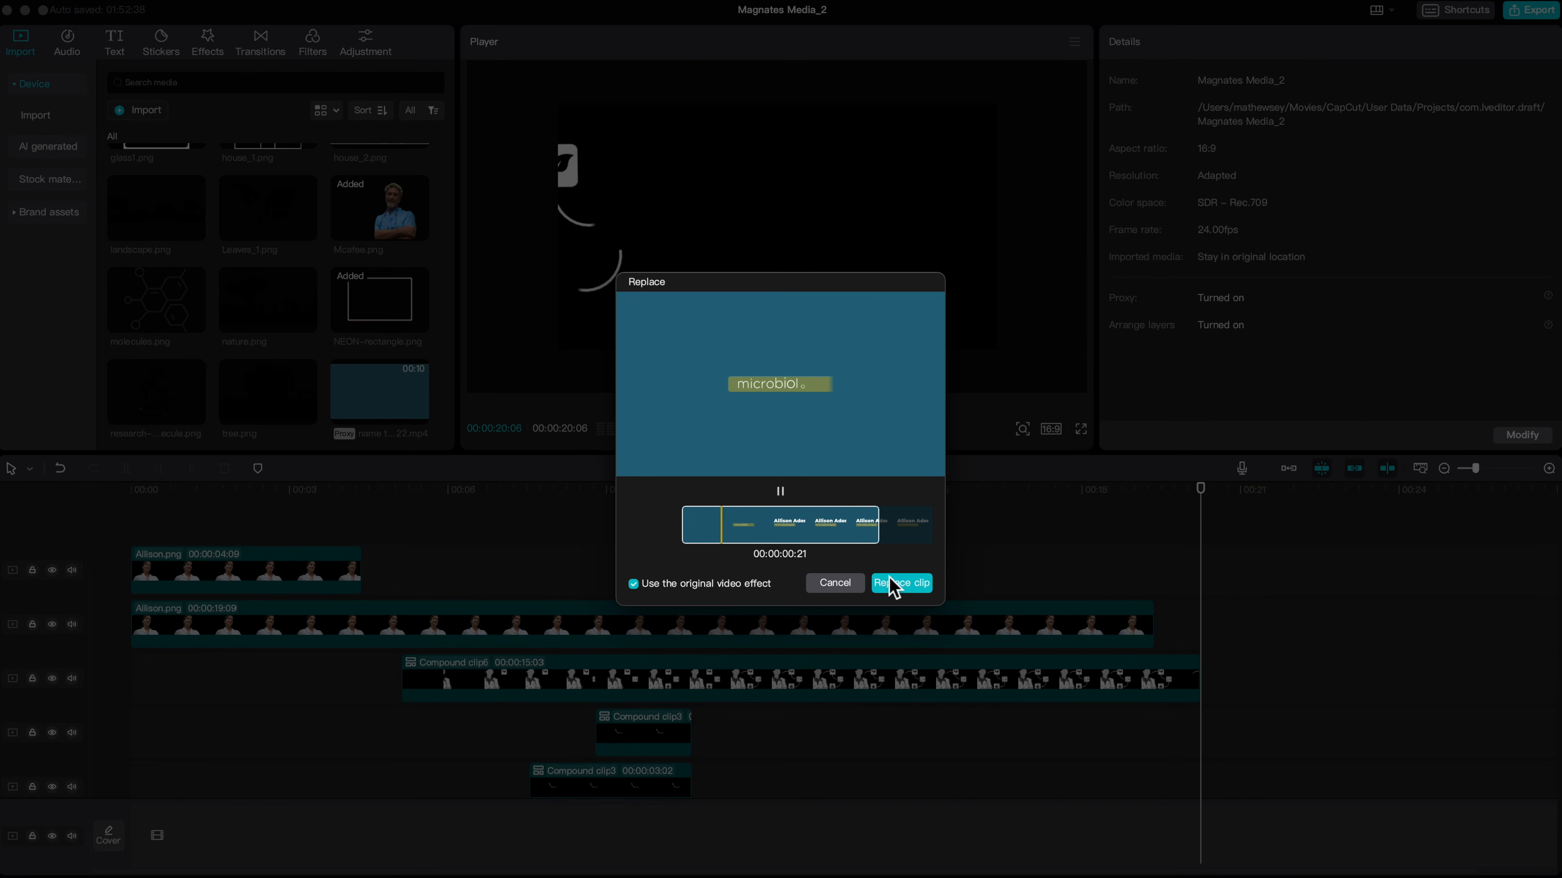
- Replace the top clip with name tag 22.mp4 and chroma-key out its background at intensity 22
click(902, 584)
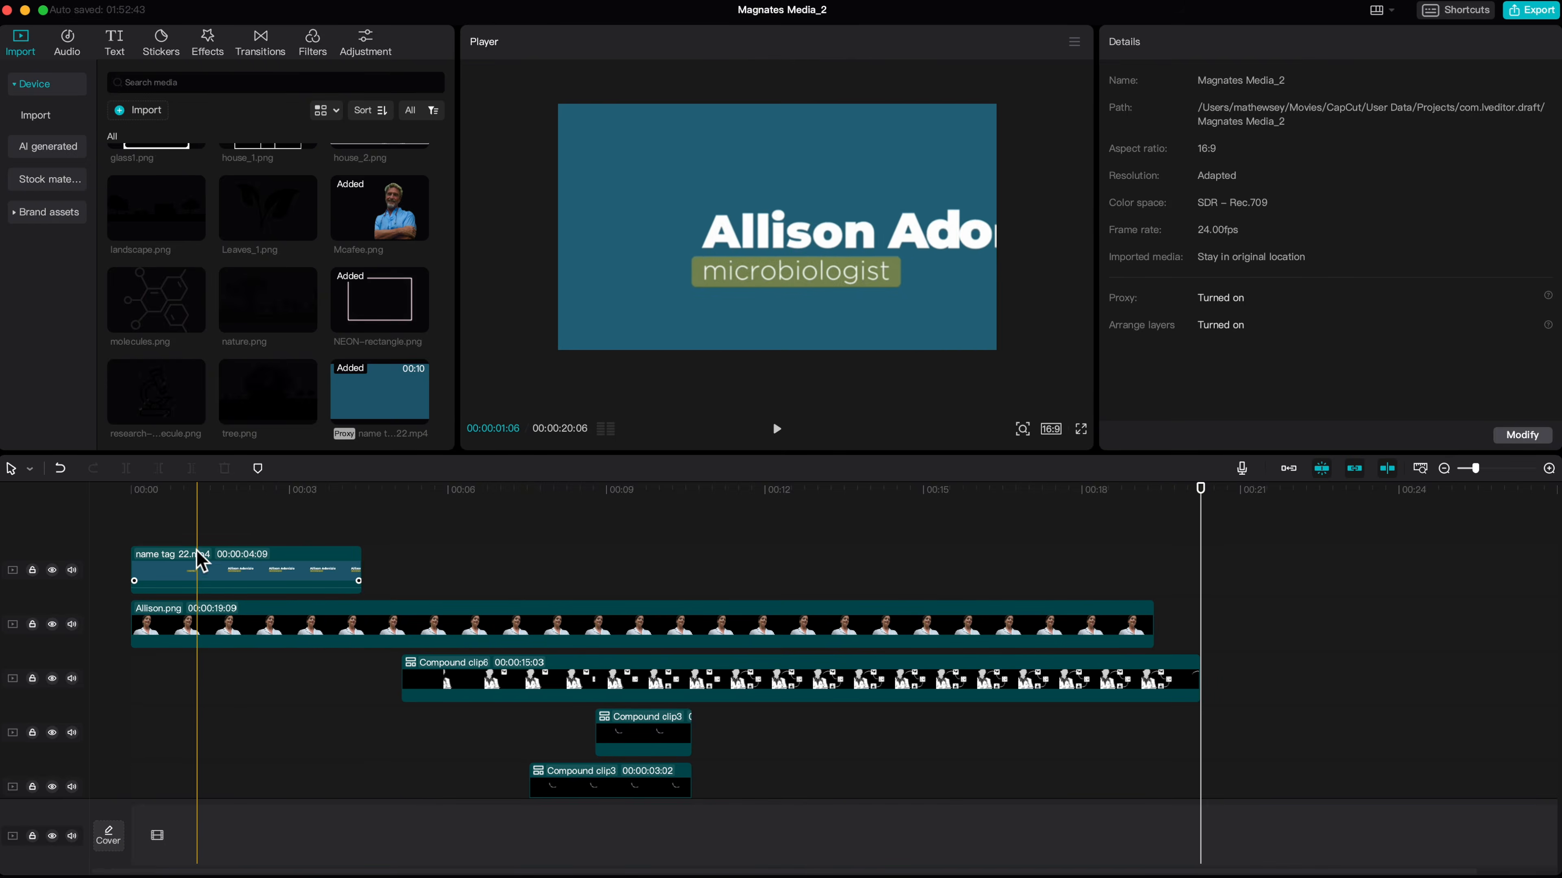
click(196, 569)
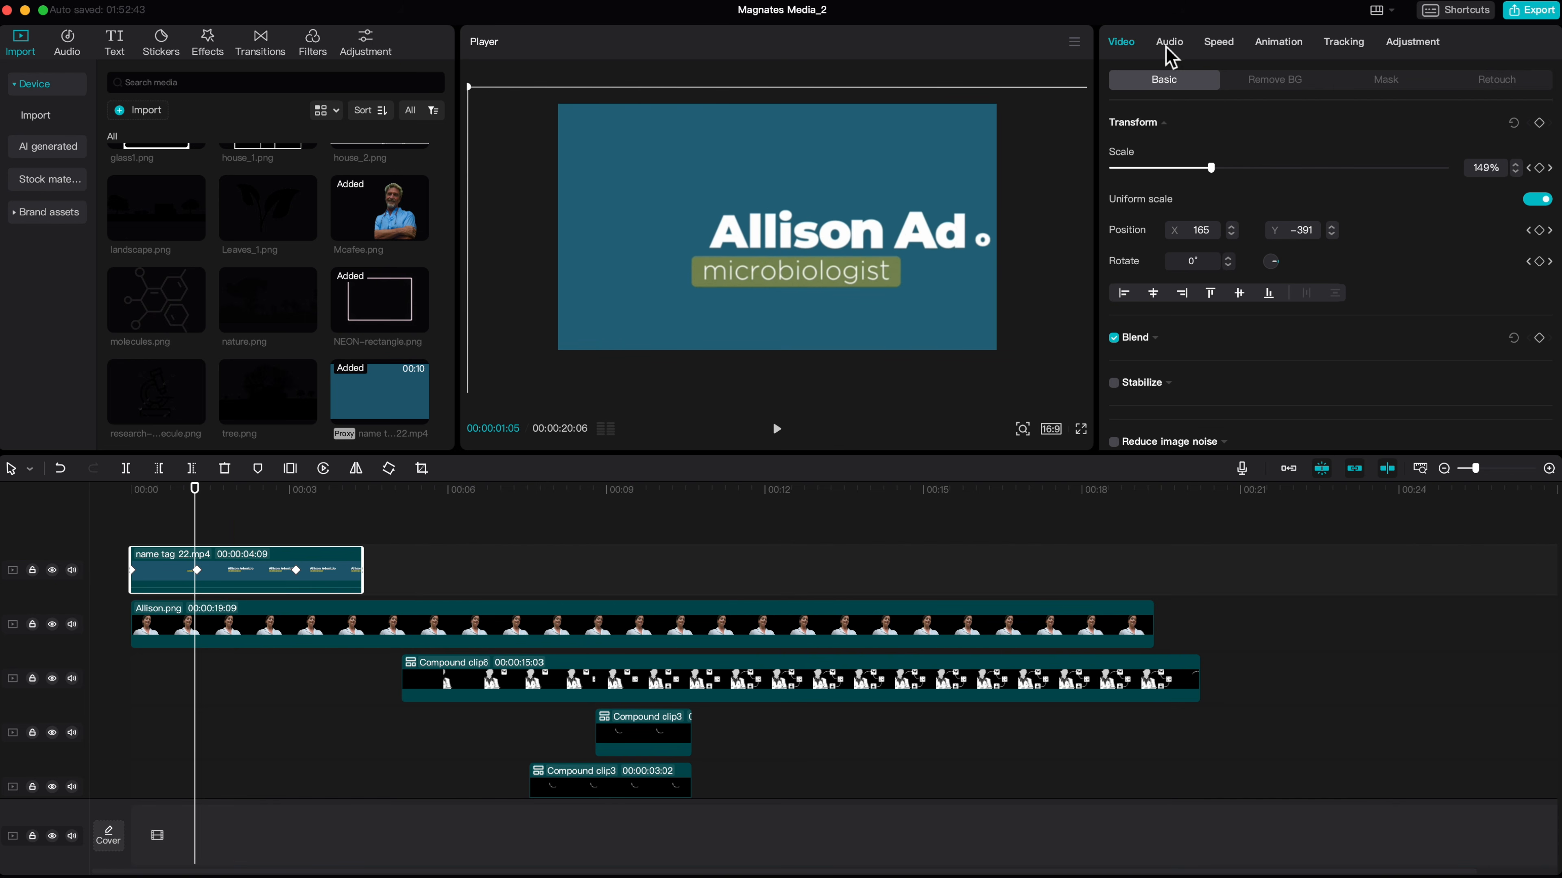
click(1276, 80)
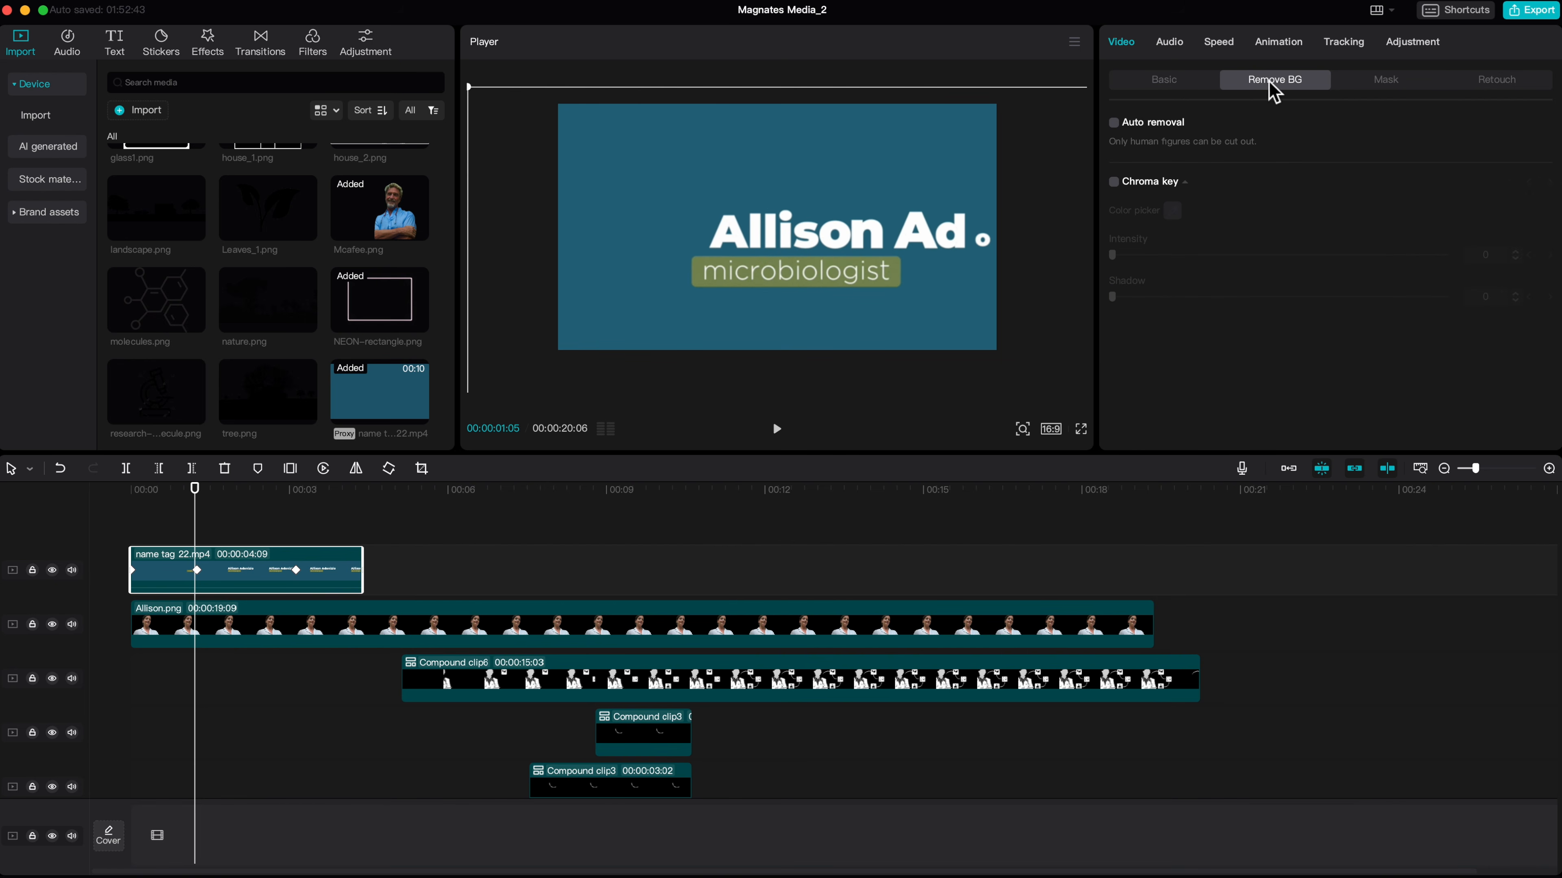
click(1114, 182)
click(1173, 212)
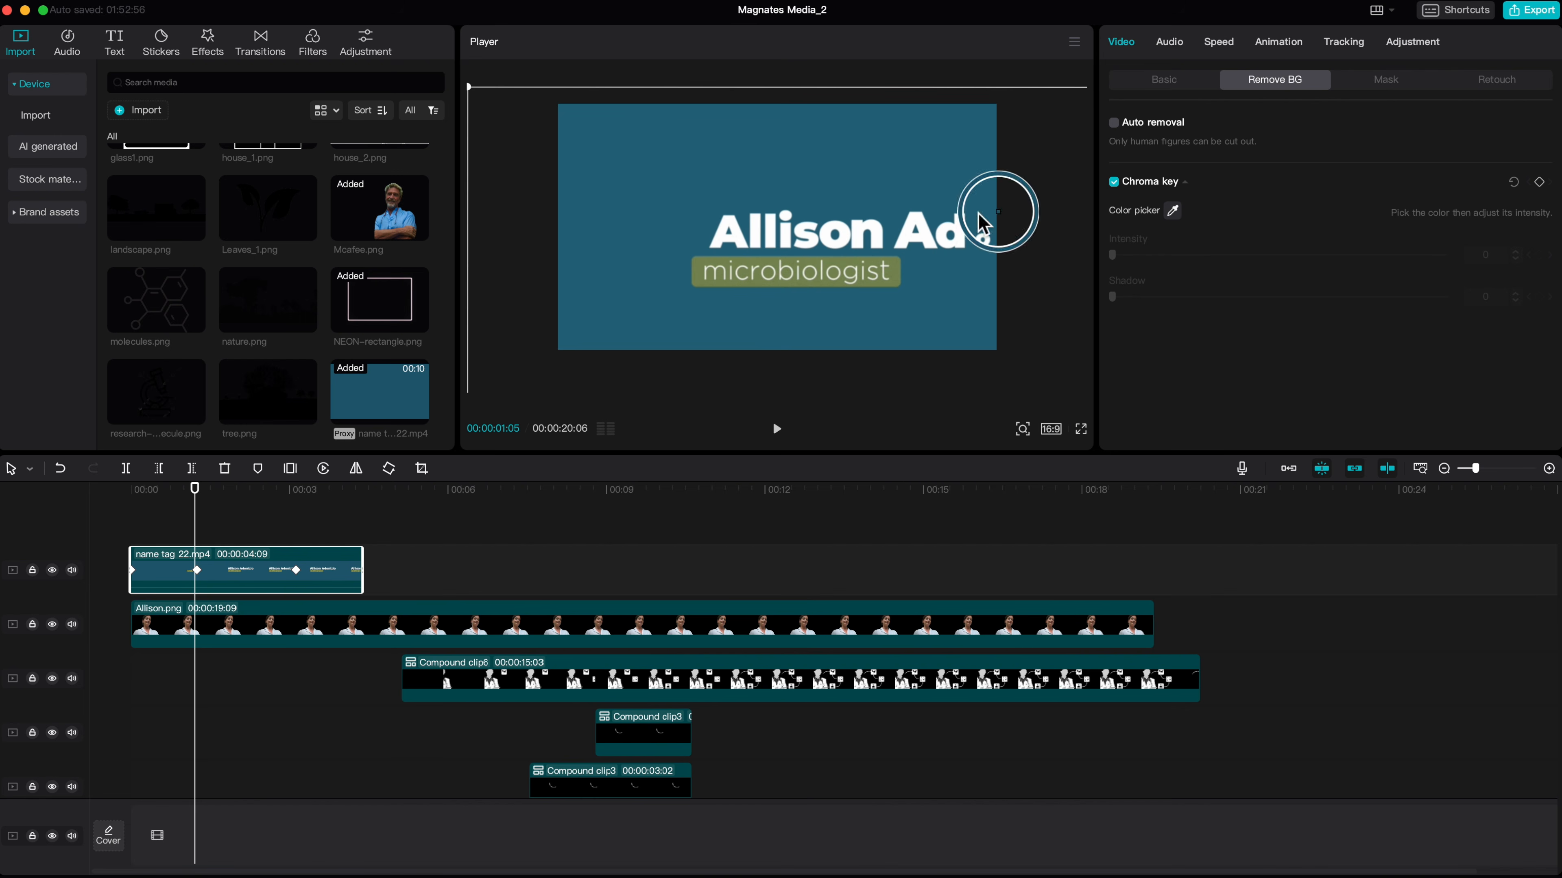
click(687, 167)
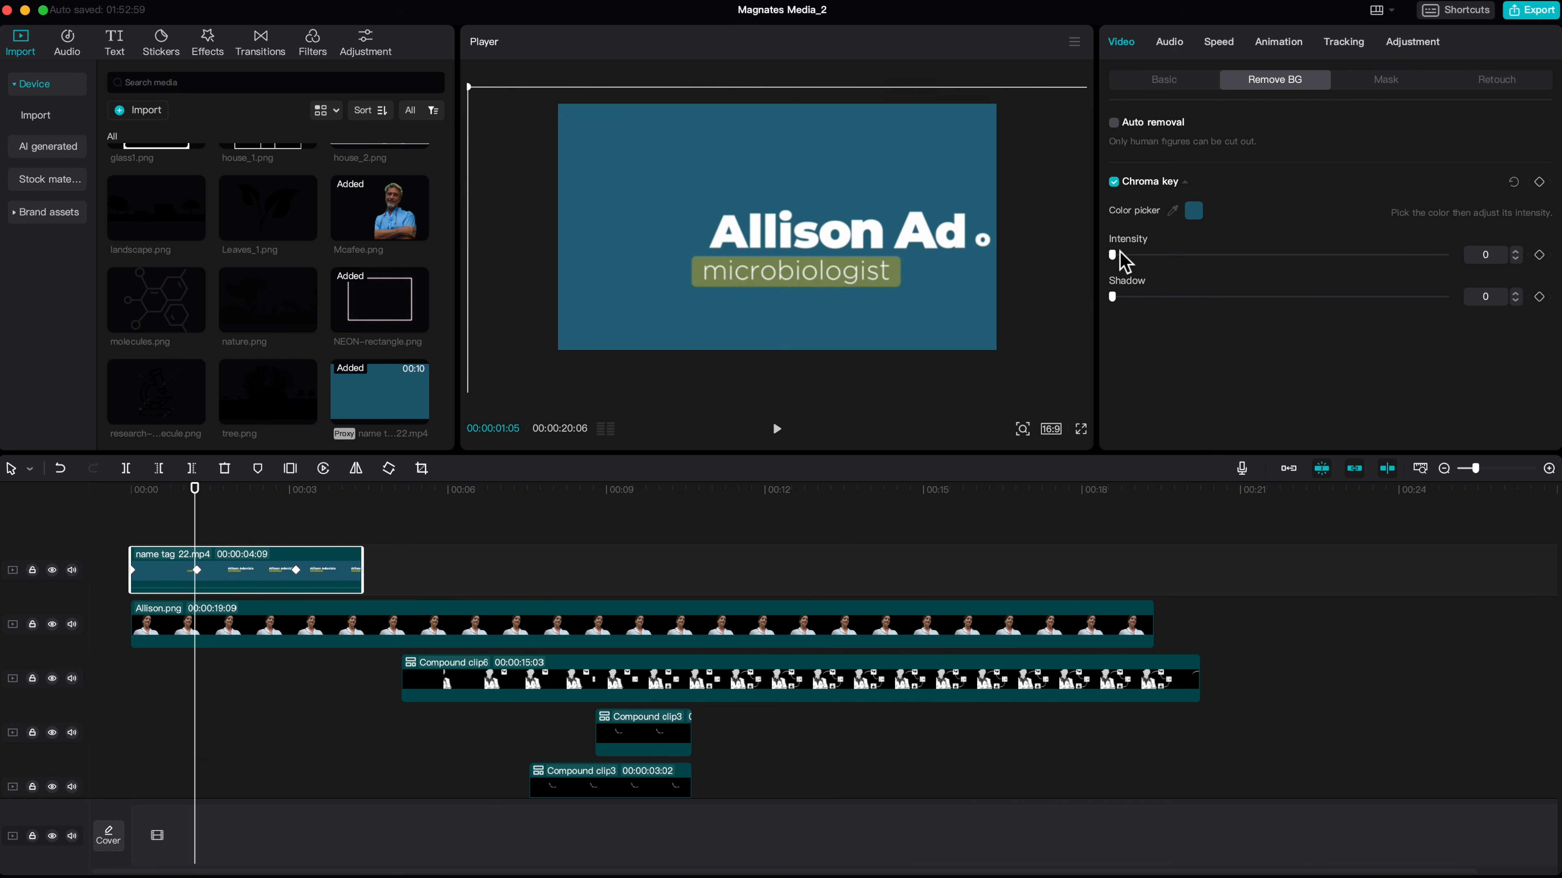
drag(1116, 255, 1155, 259)
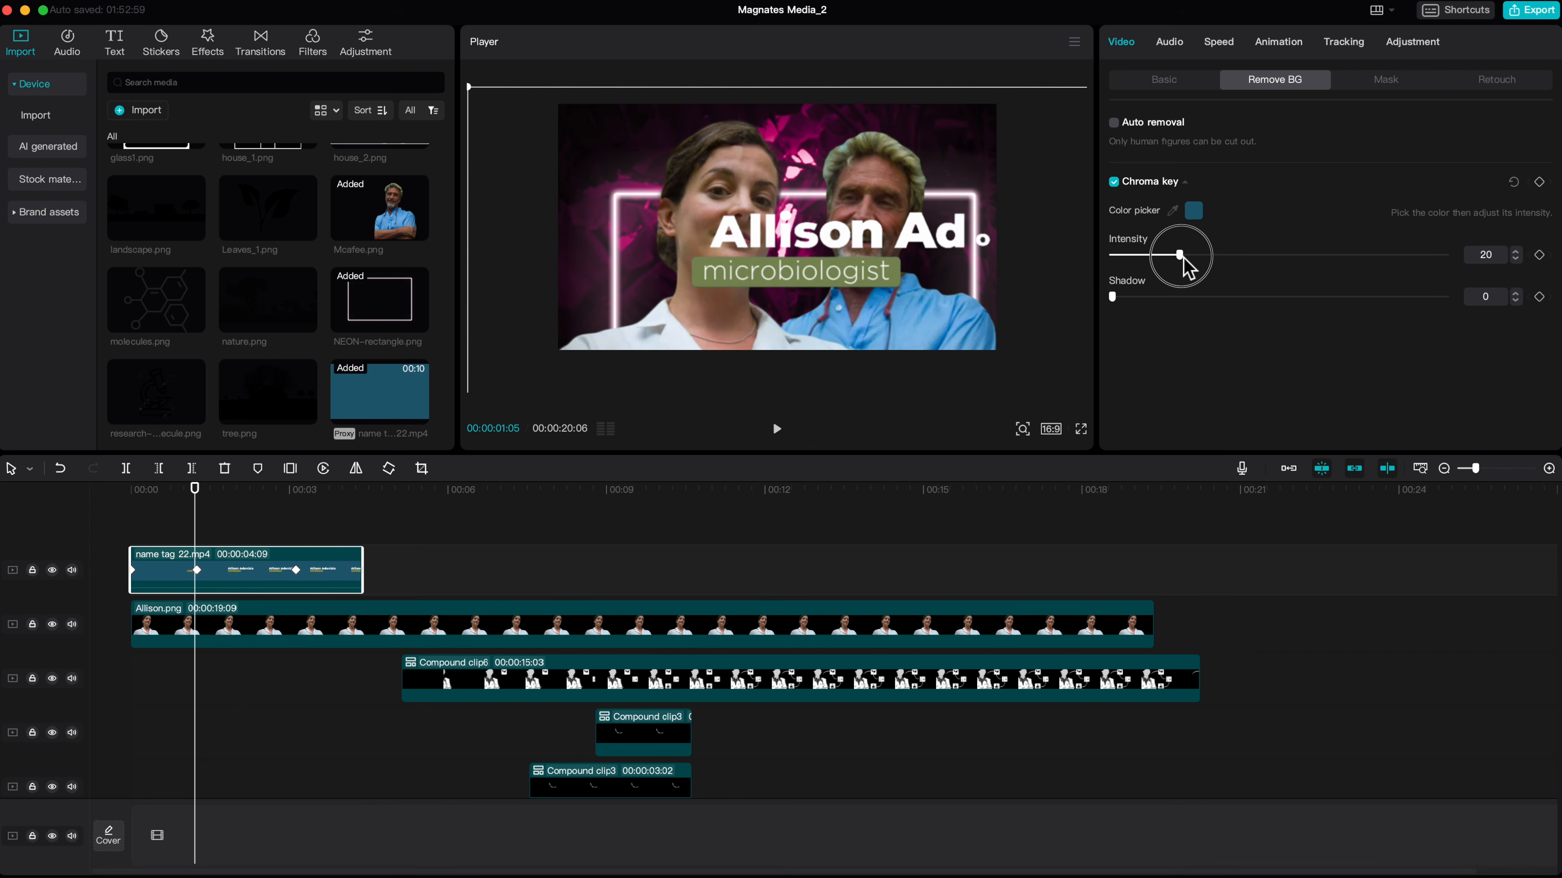
drag(1191, 258, 1201, 258)
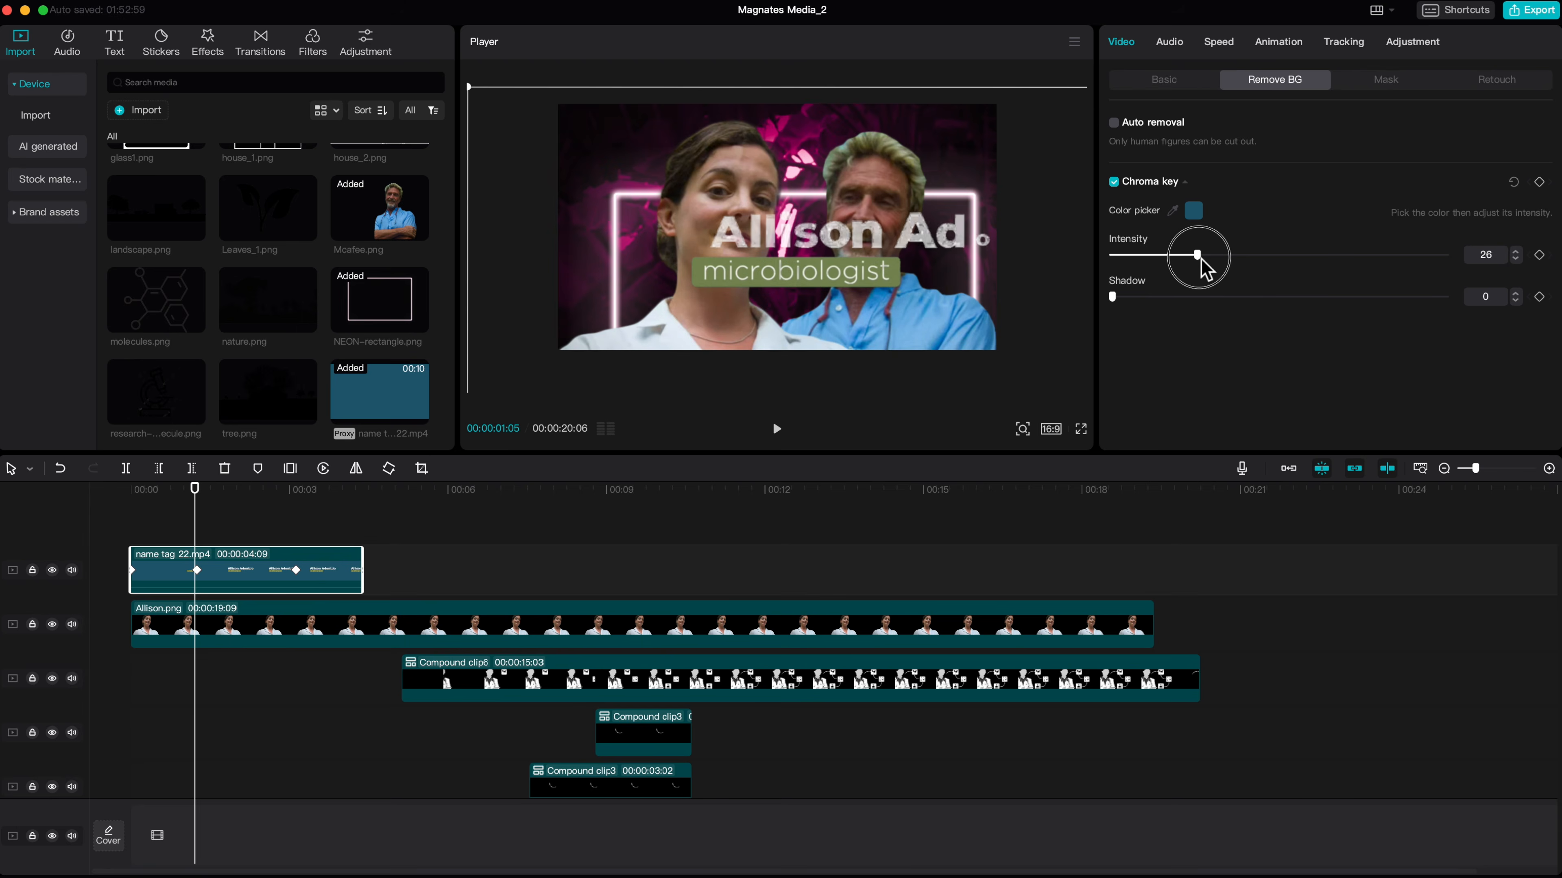
click(132, 491)
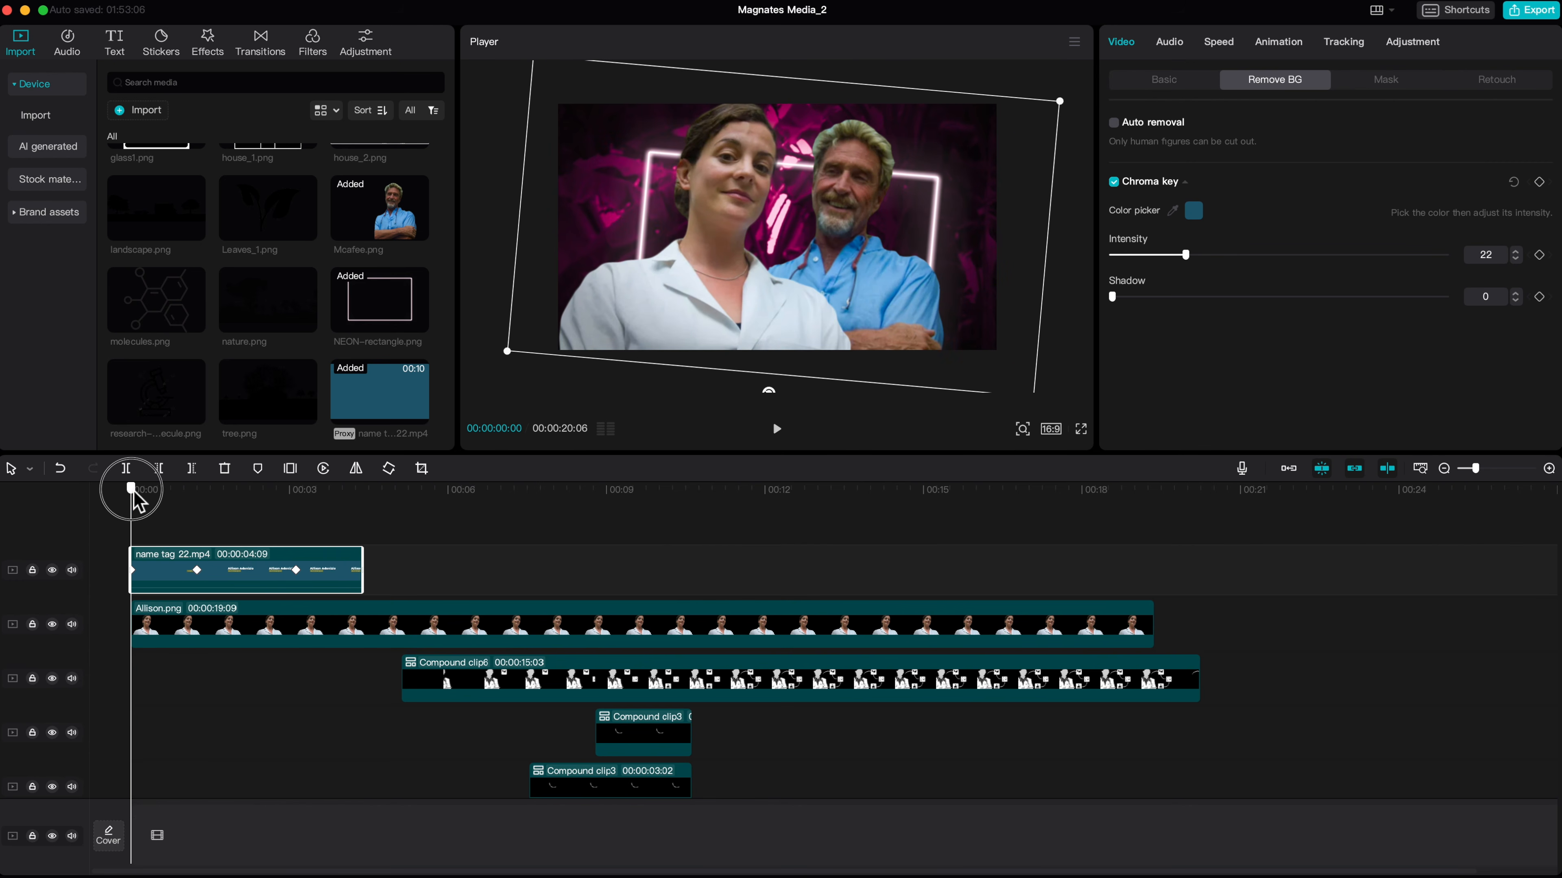
click(1141, 84)
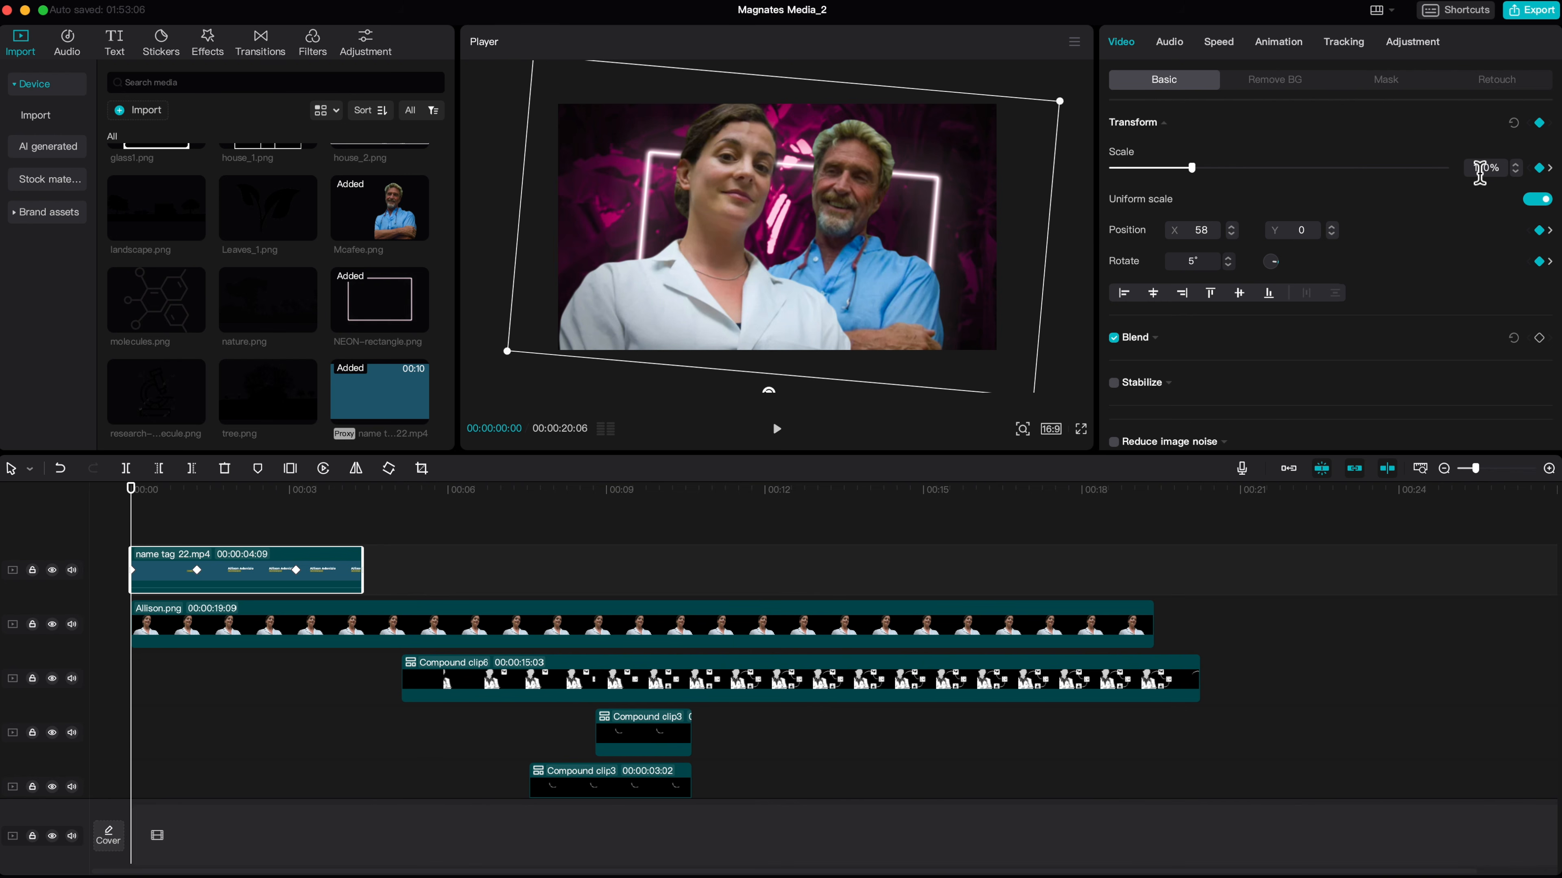
- At the 1:06 keyframe, set the name tag scale to 95% and drag it right and down
click(1514, 168)
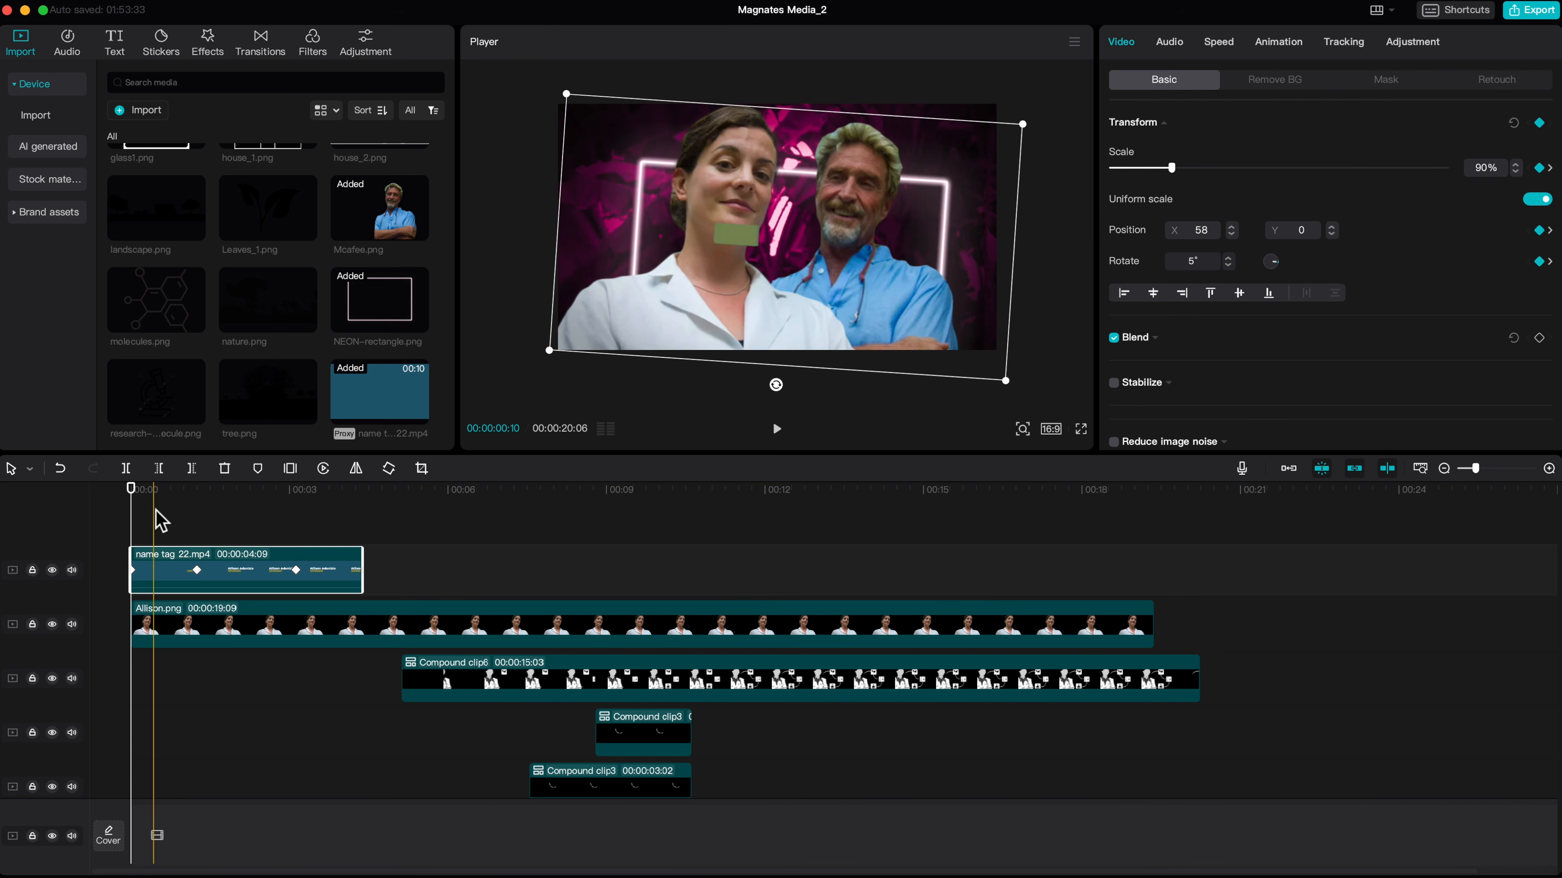
click(202, 506)
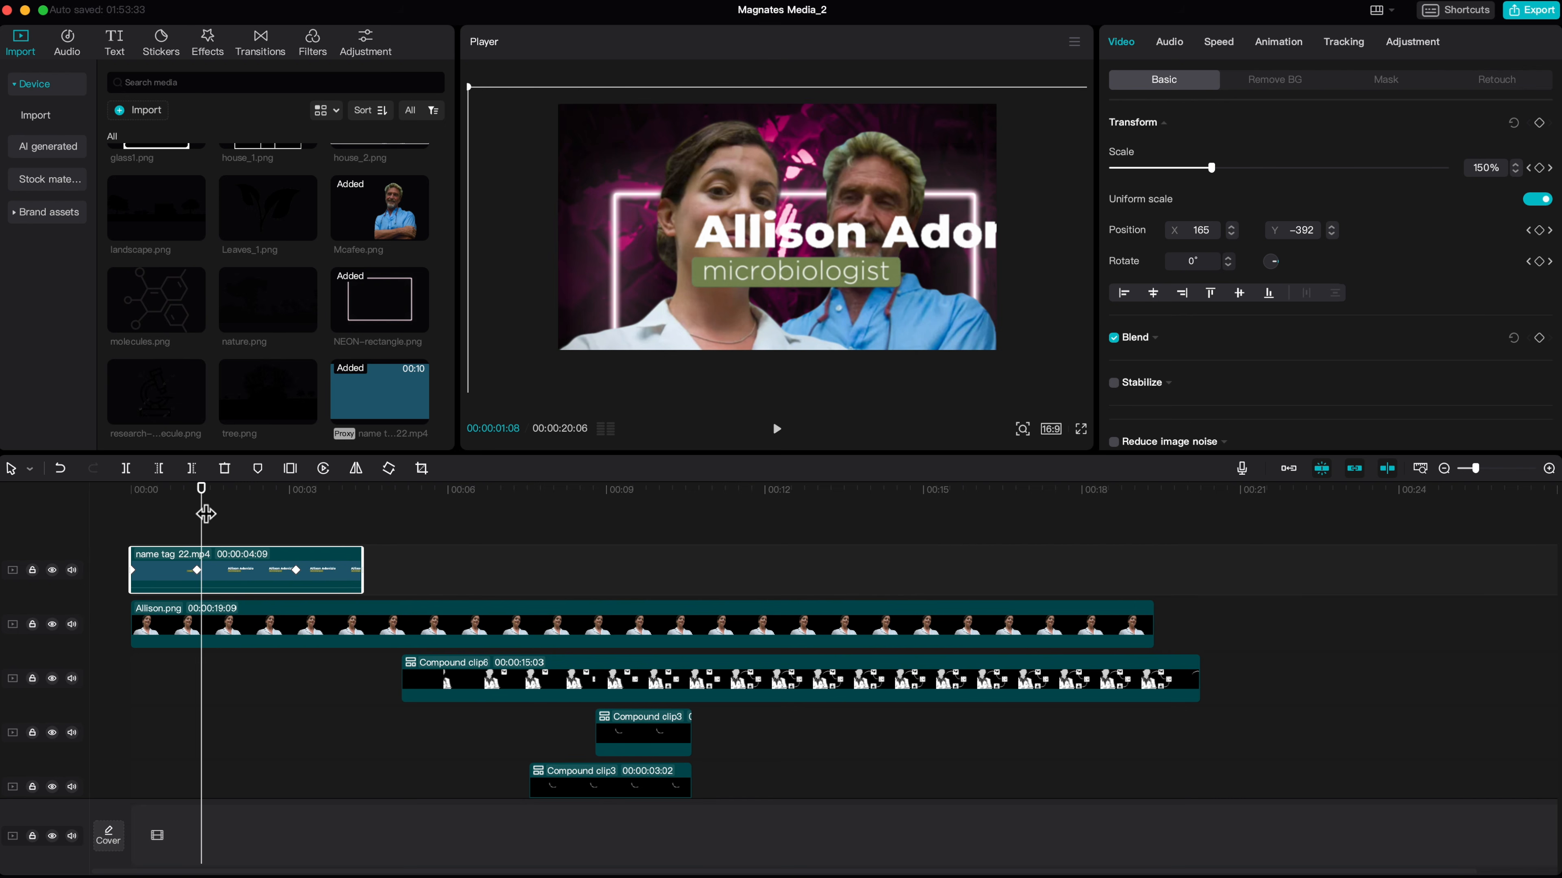
drag(204, 495, 197, 489)
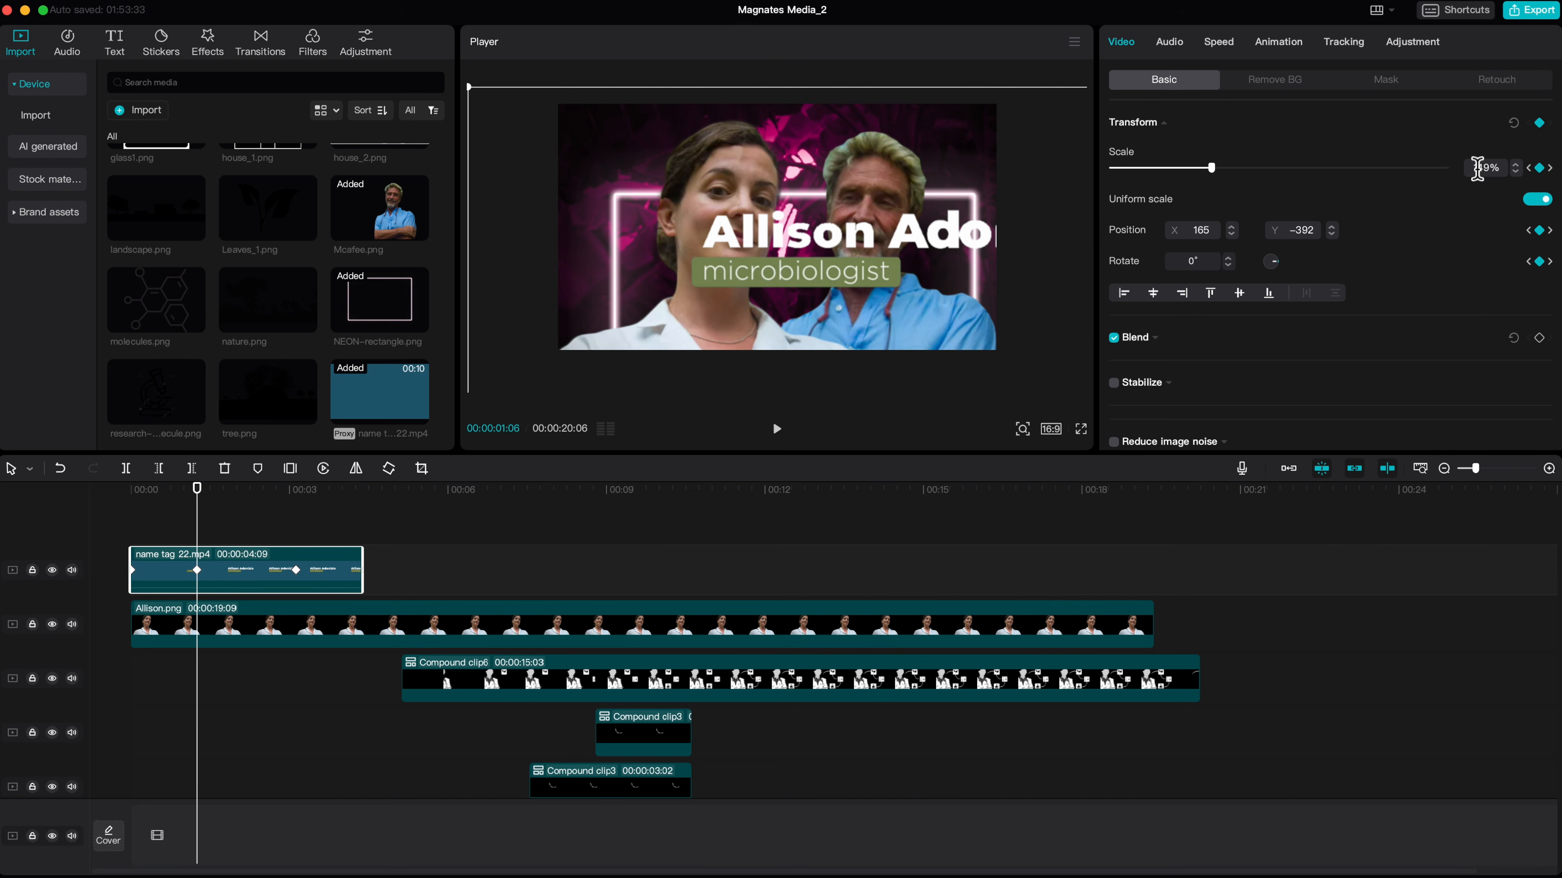
click(1475, 167)
key(Return)
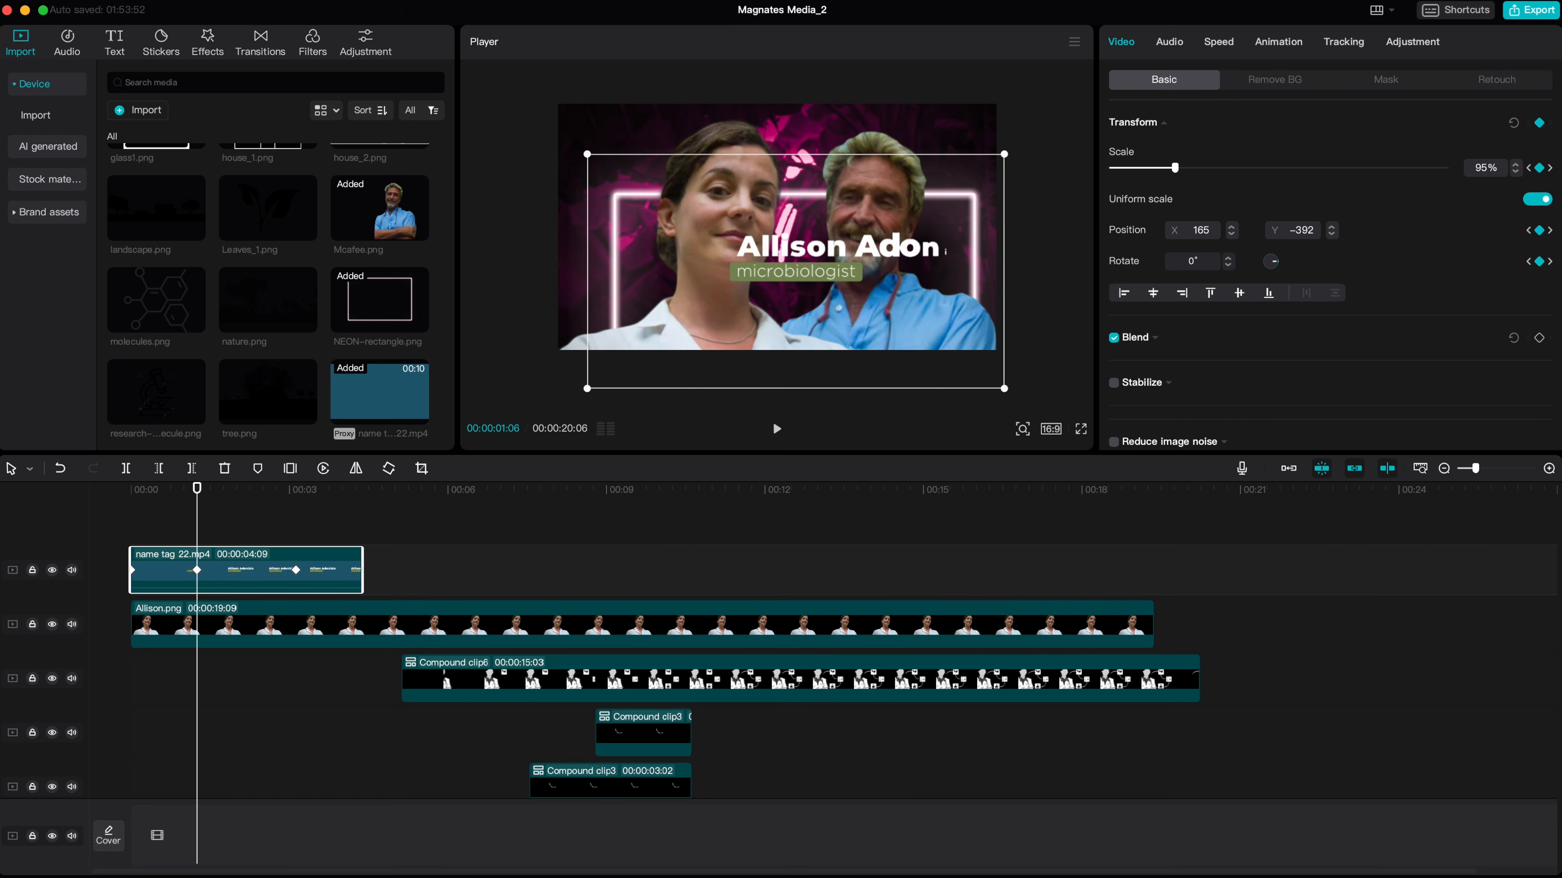
drag(814, 250, 846, 268)
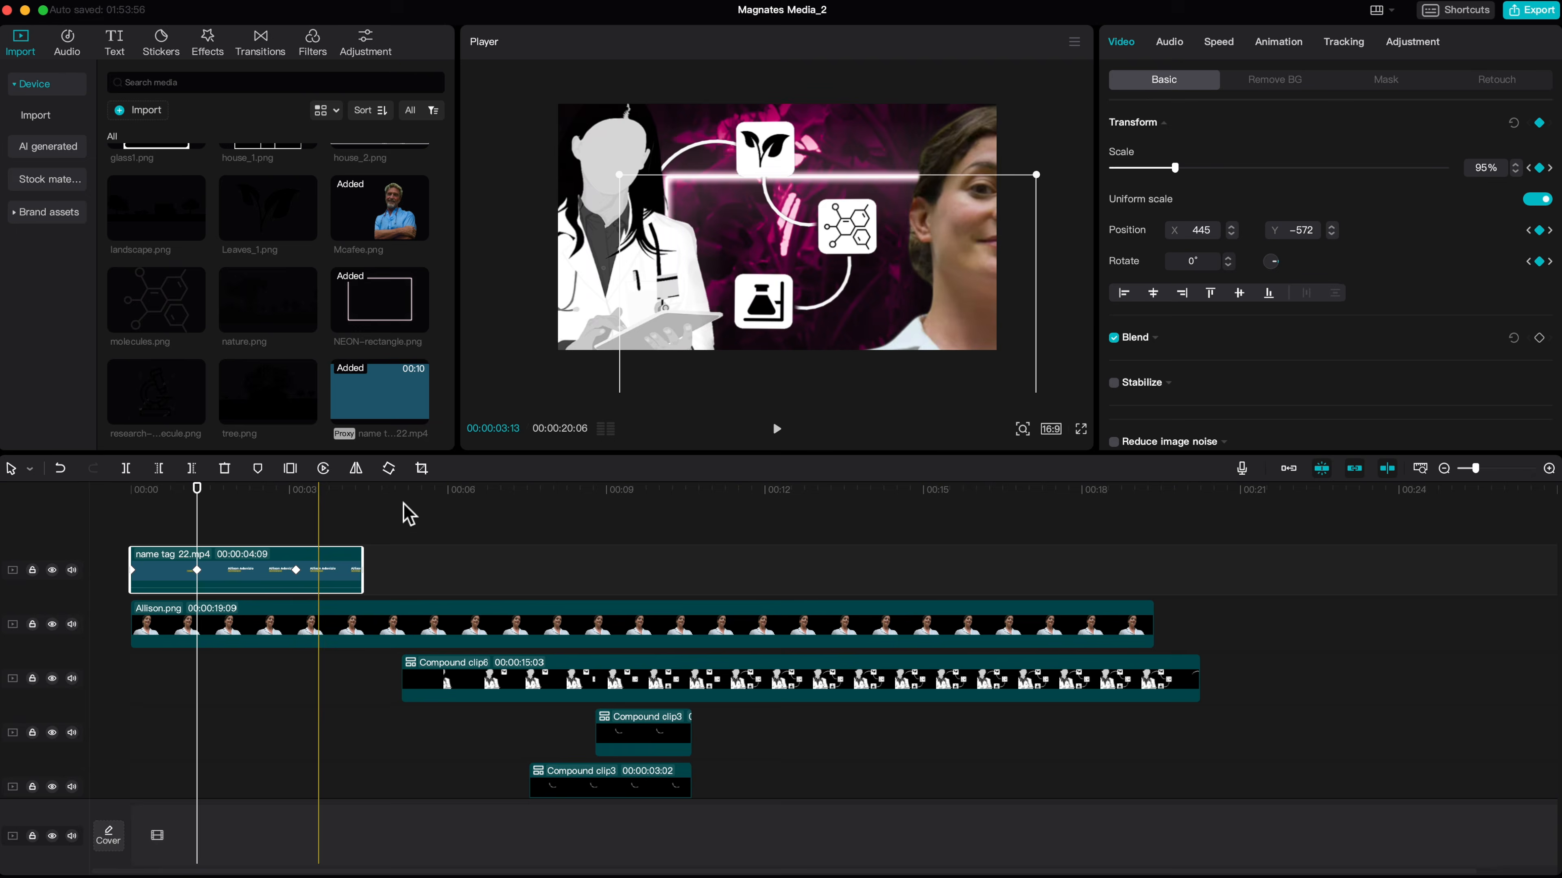
- Reduce the 1:06 keyframe's scale to 85%, then 70%, comparing against the start keyframe
click(1529, 168)
click(1486, 169)
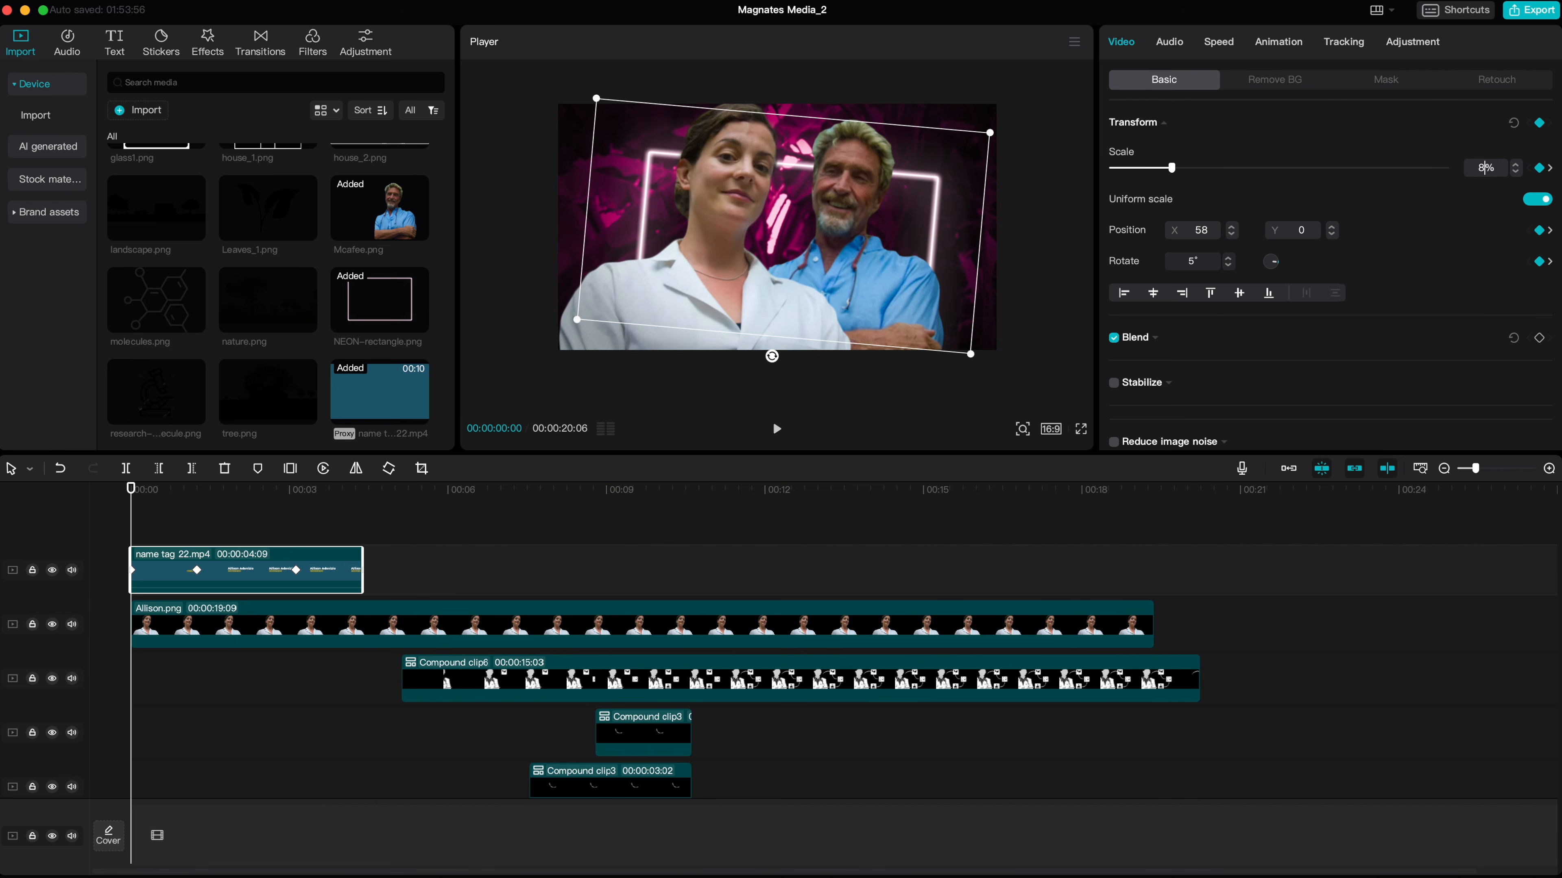
click(1549, 168)
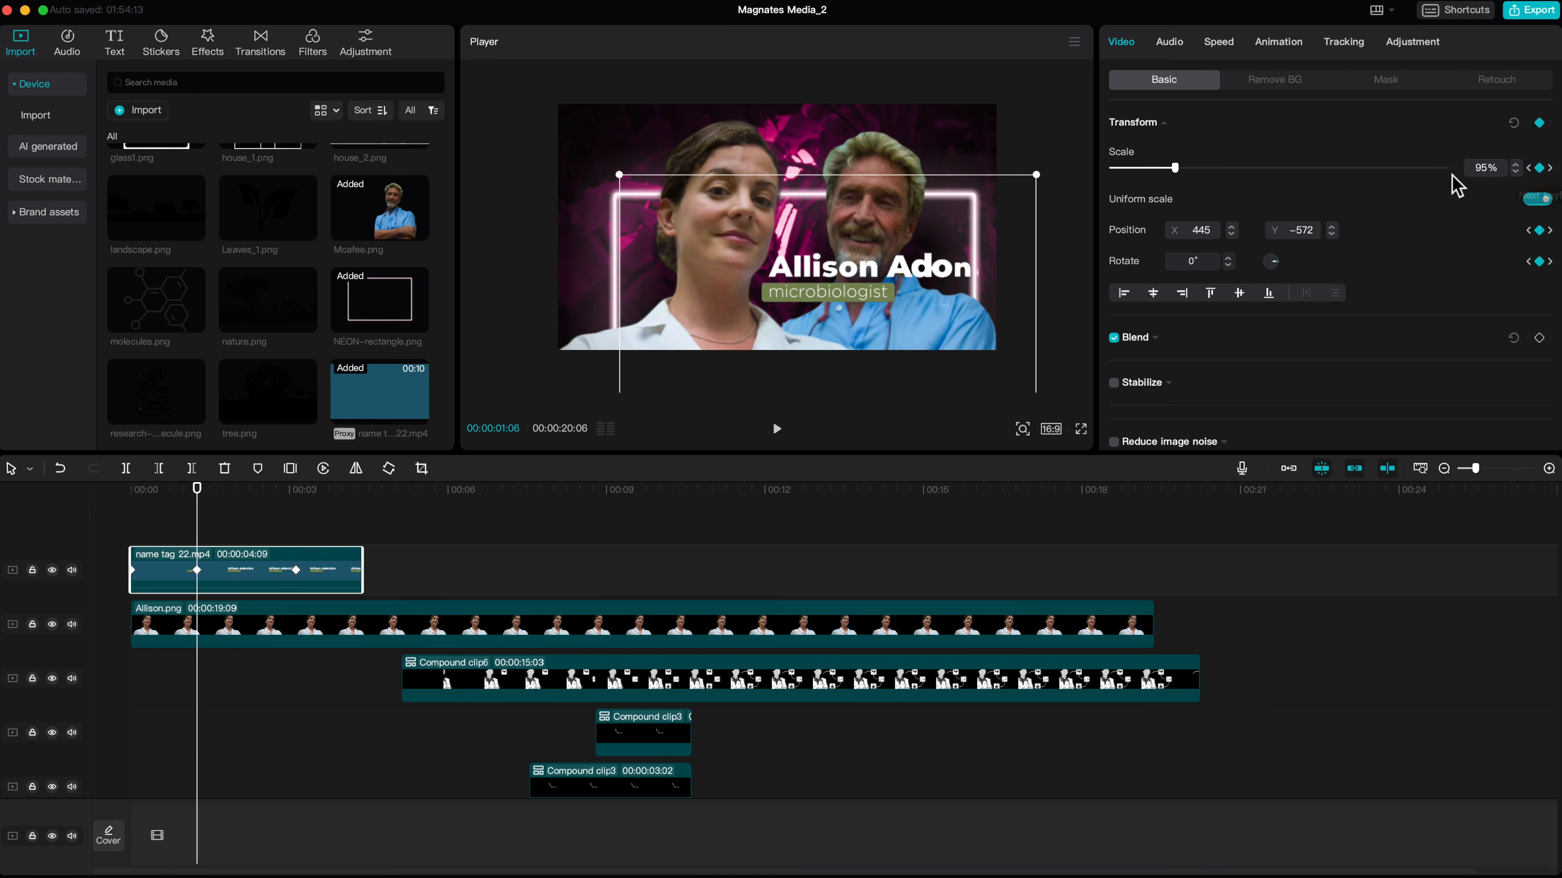
click(1501, 167)
text(85)
key(Return)
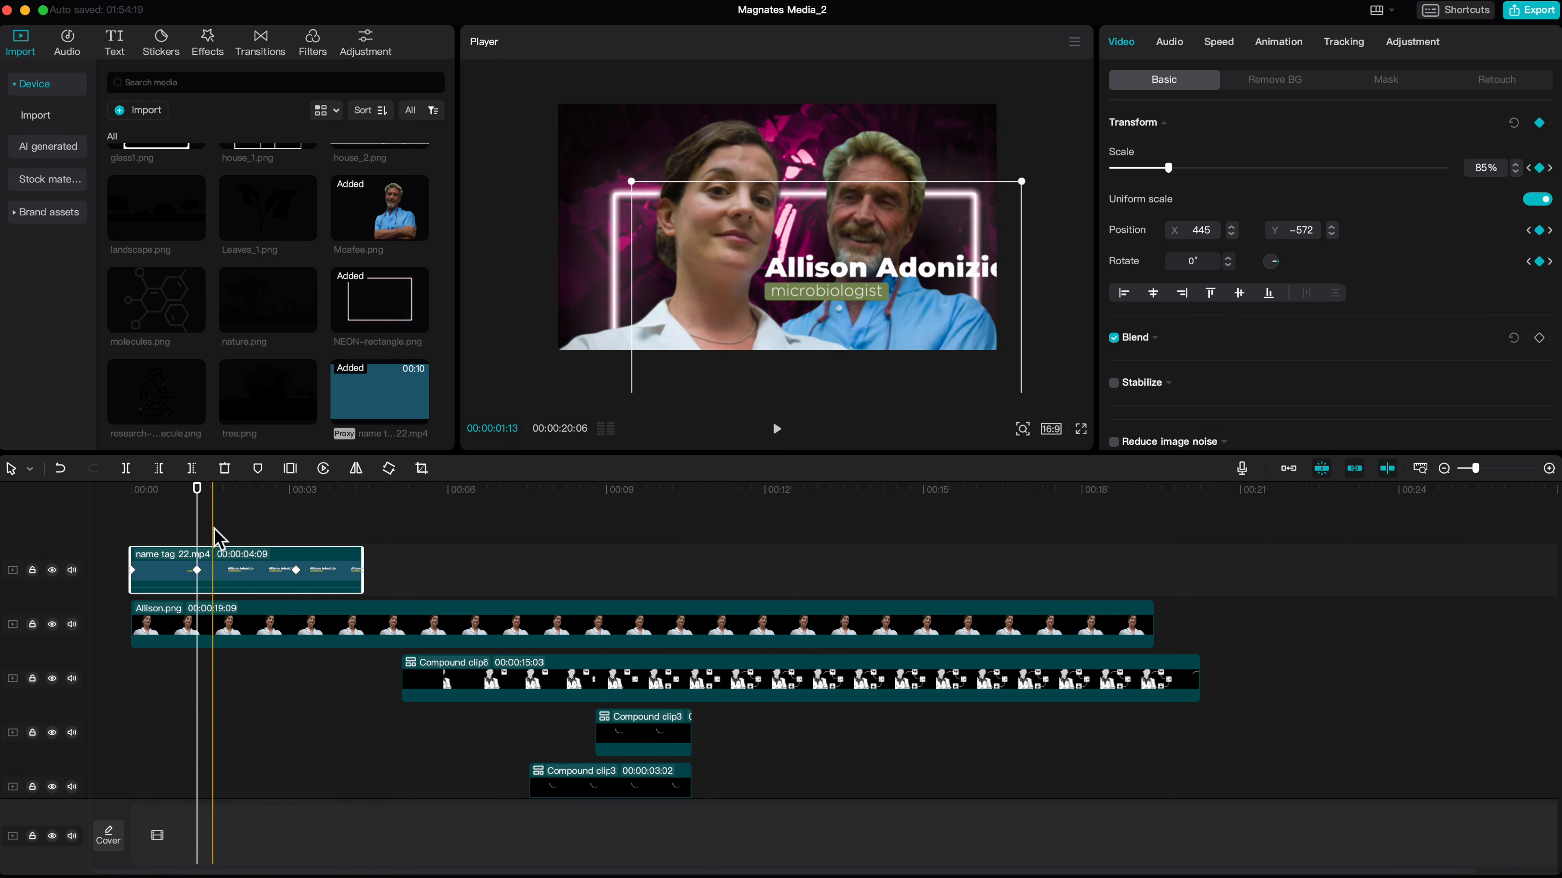
click(1484, 169)
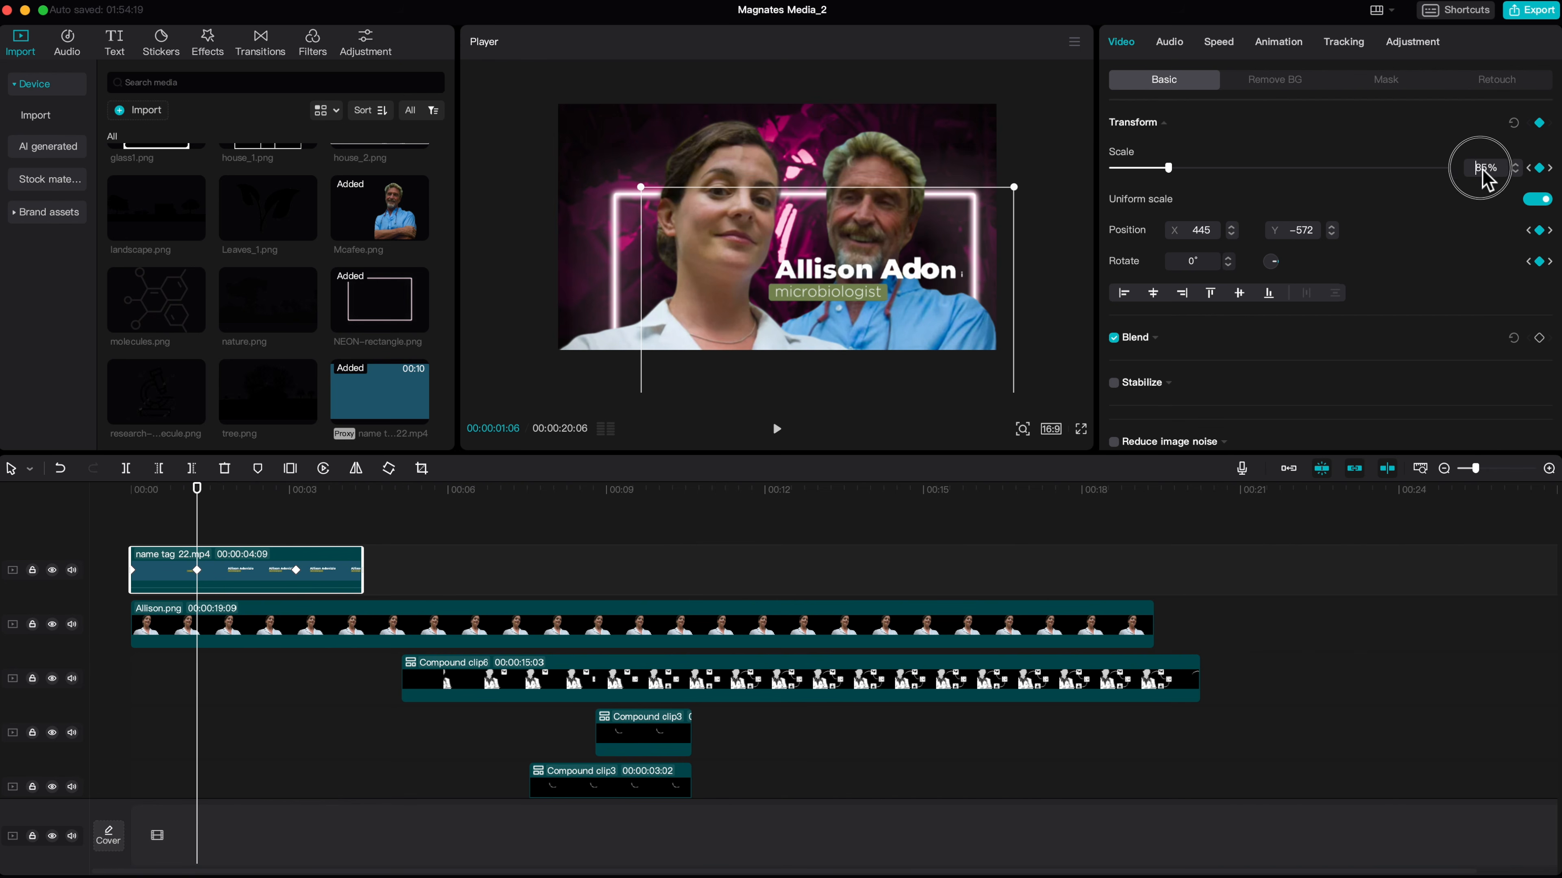
text(70)
key(Return)
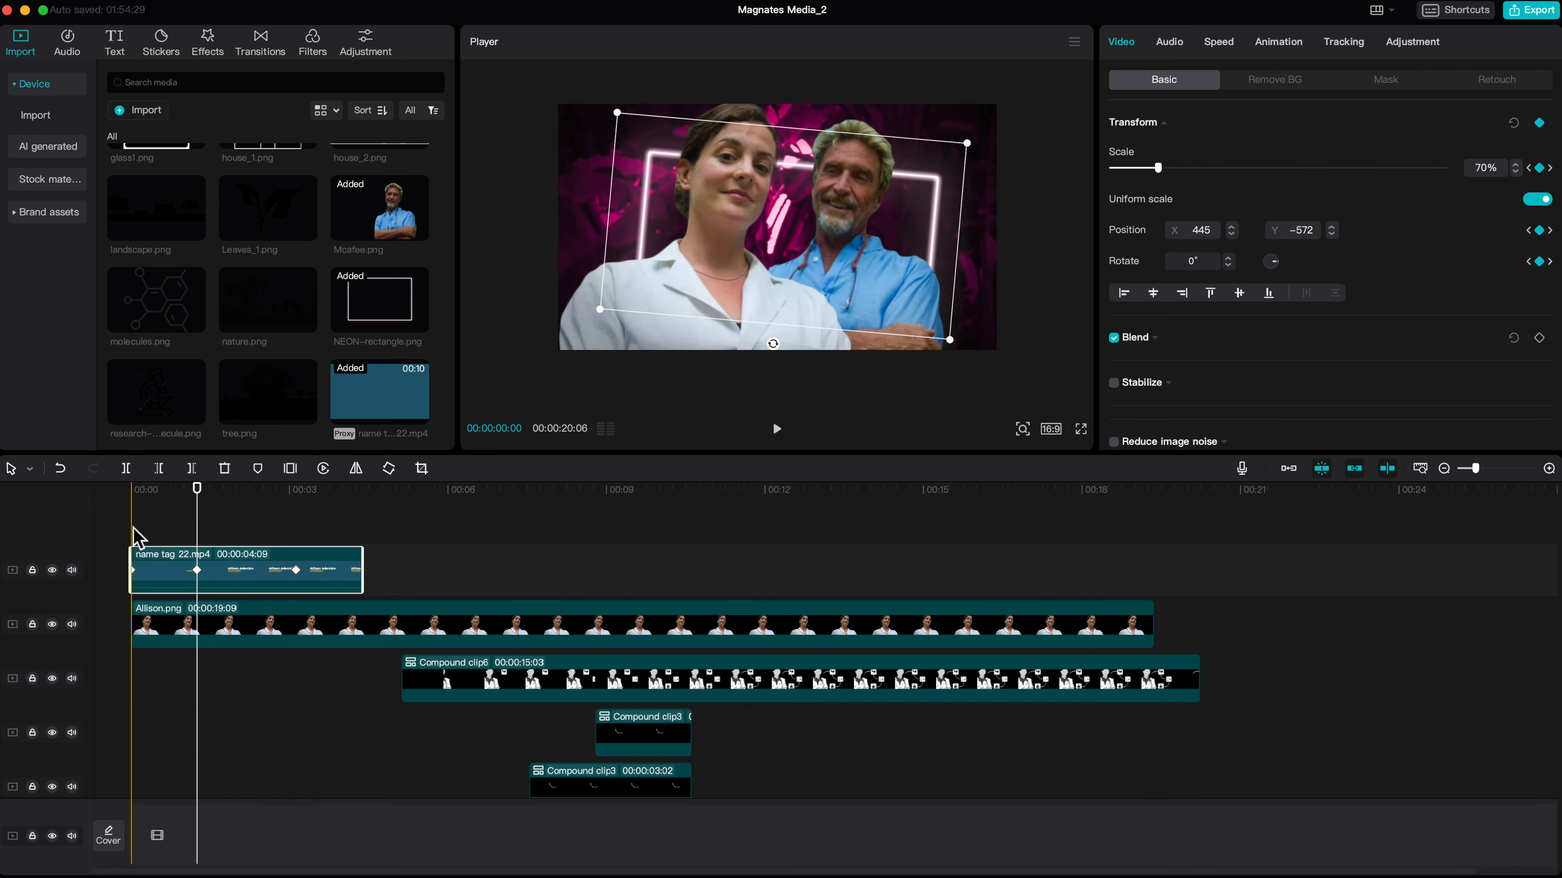
click(1529, 168)
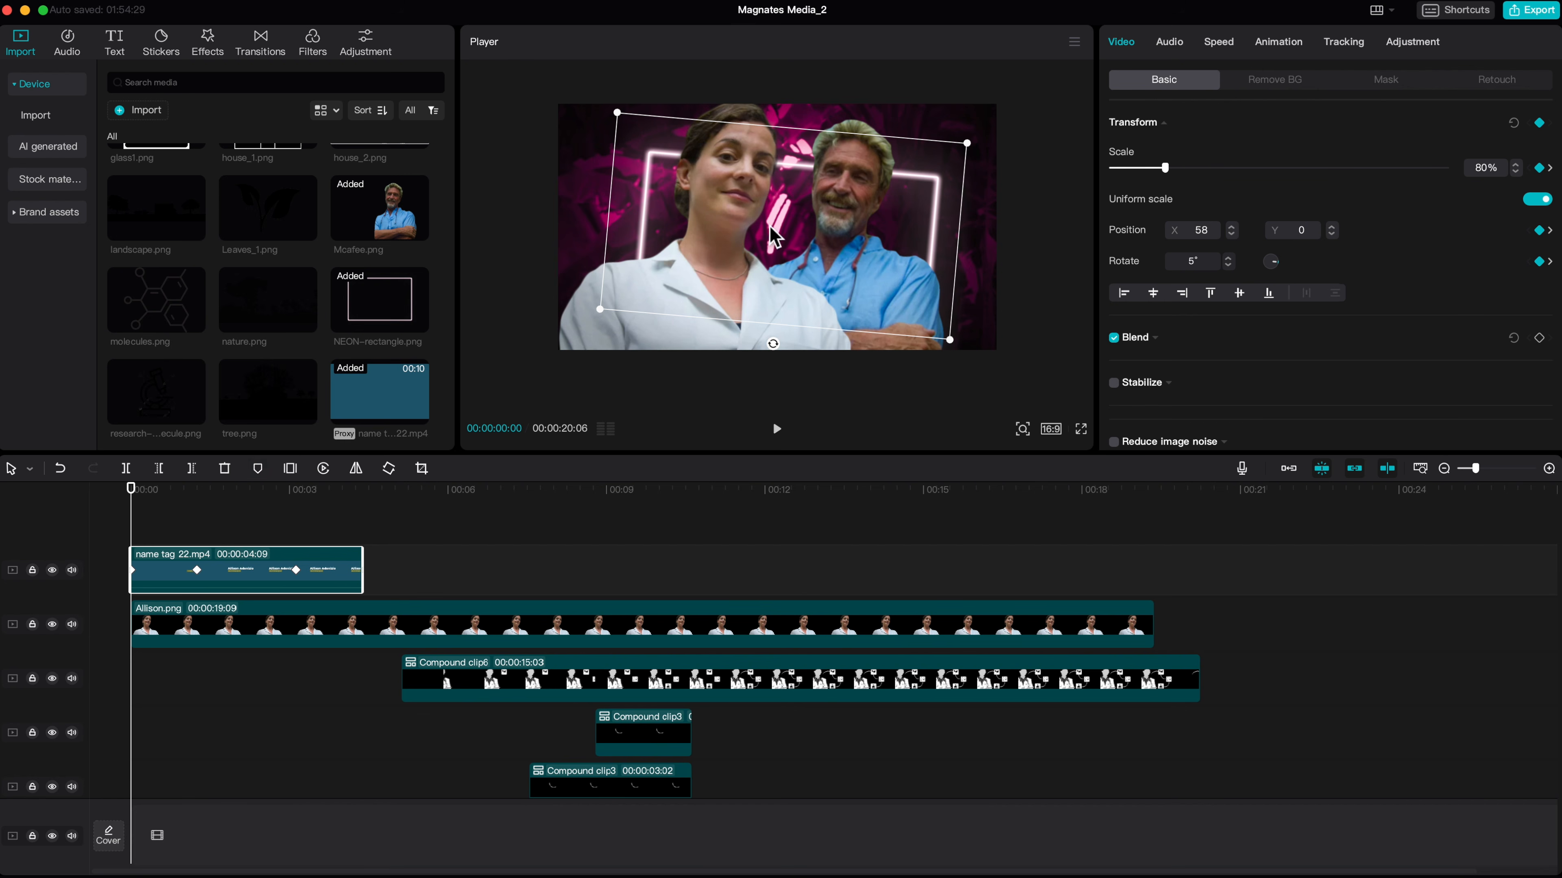
double_click(1484, 169)
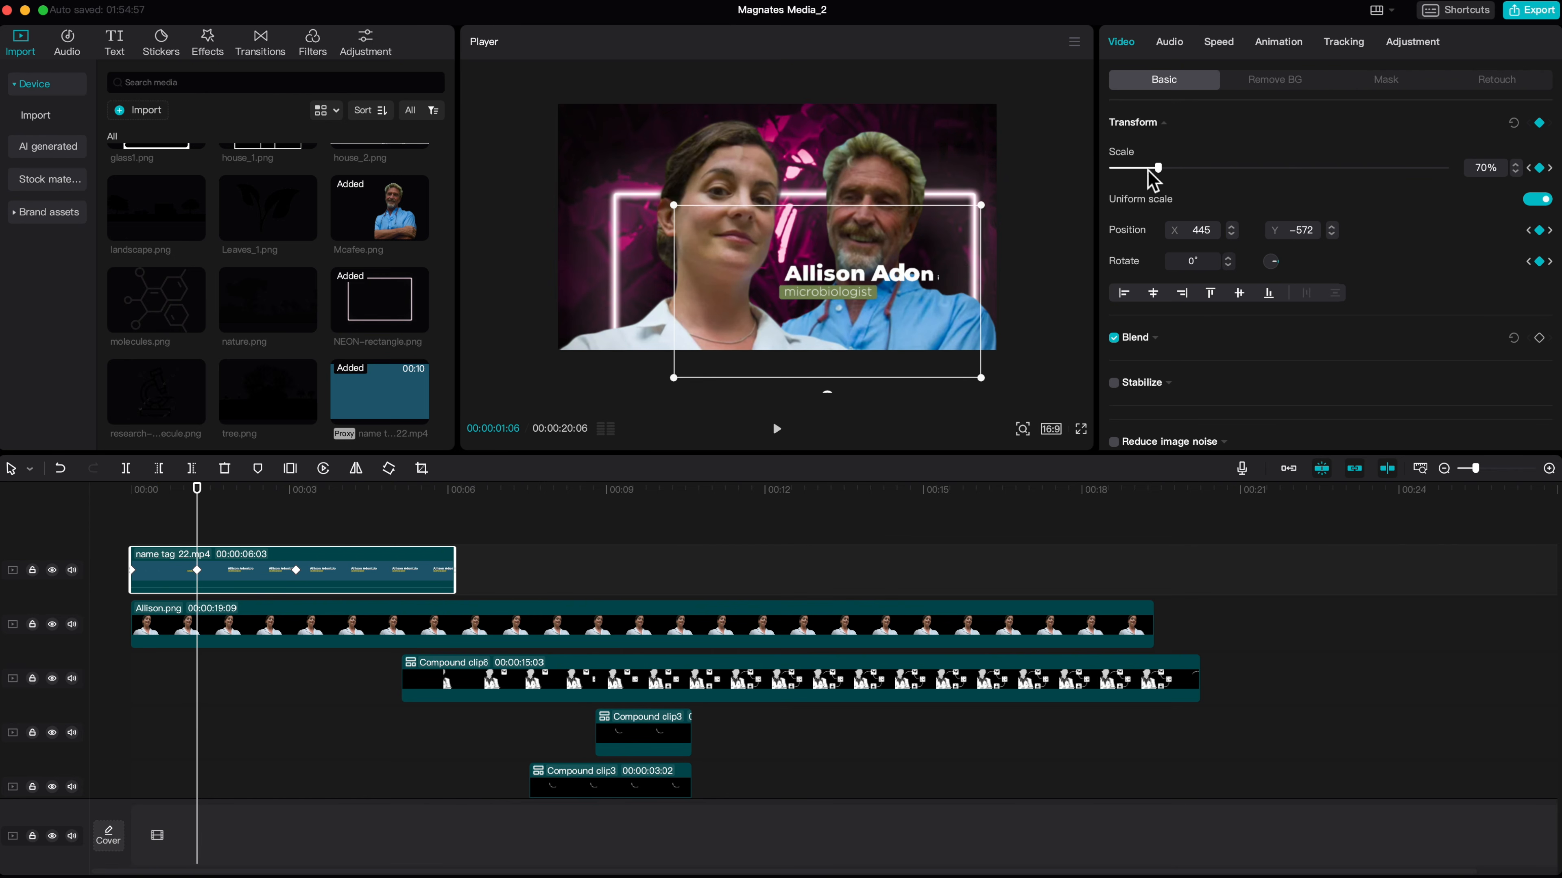
- Set the name tag's 3:03 keyframe to 75% scale
drag(1159, 167, 1161, 167)
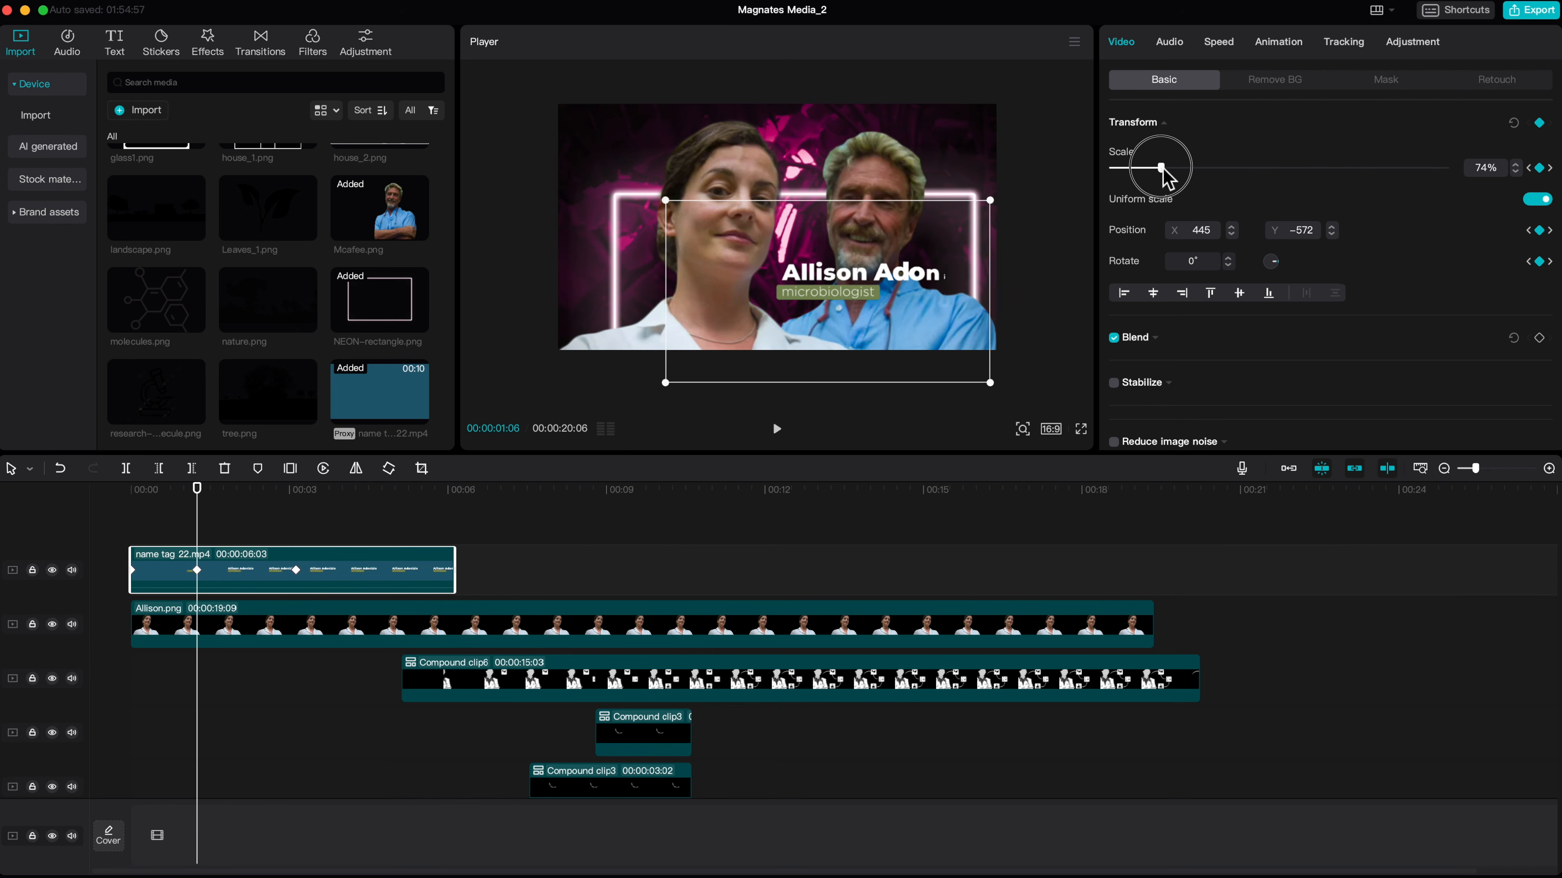
click(295, 491)
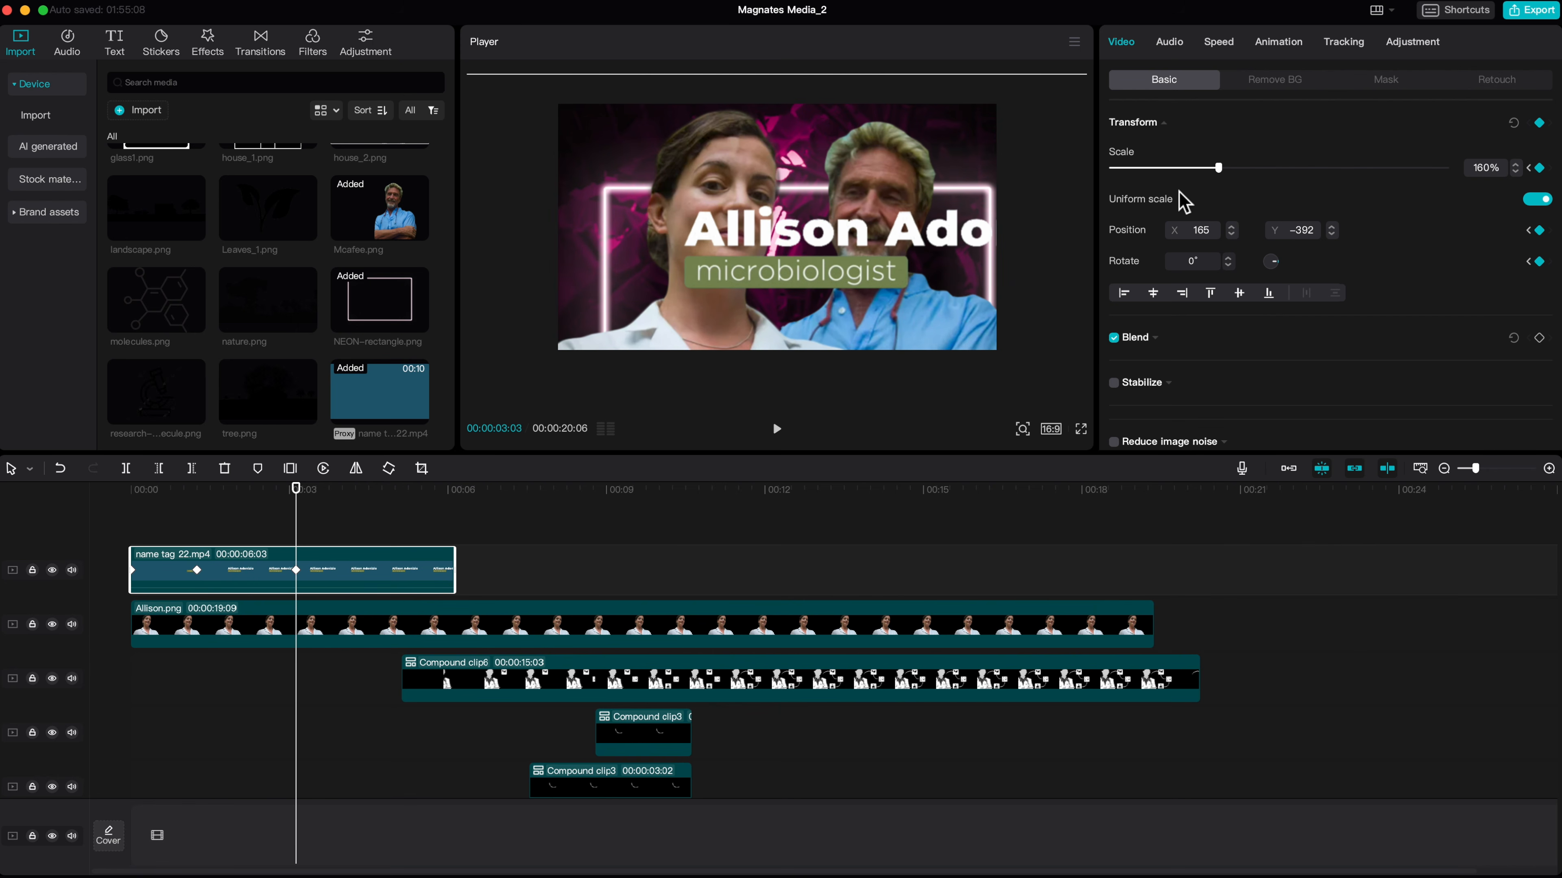
drag(1219, 167, 1176, 168)
key(super+z)
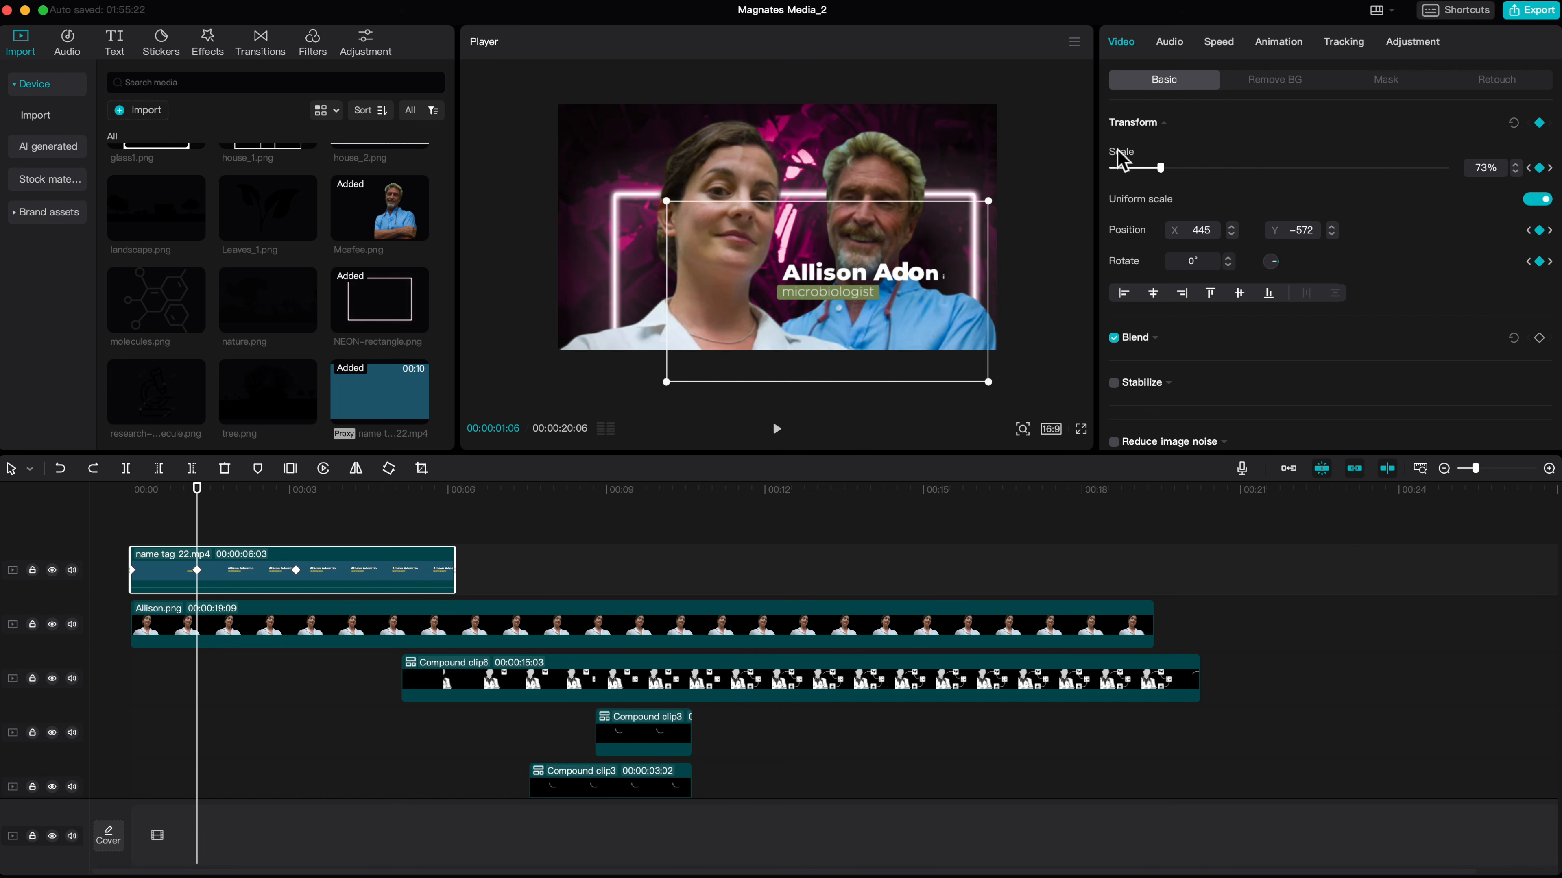
click(1550, 168)
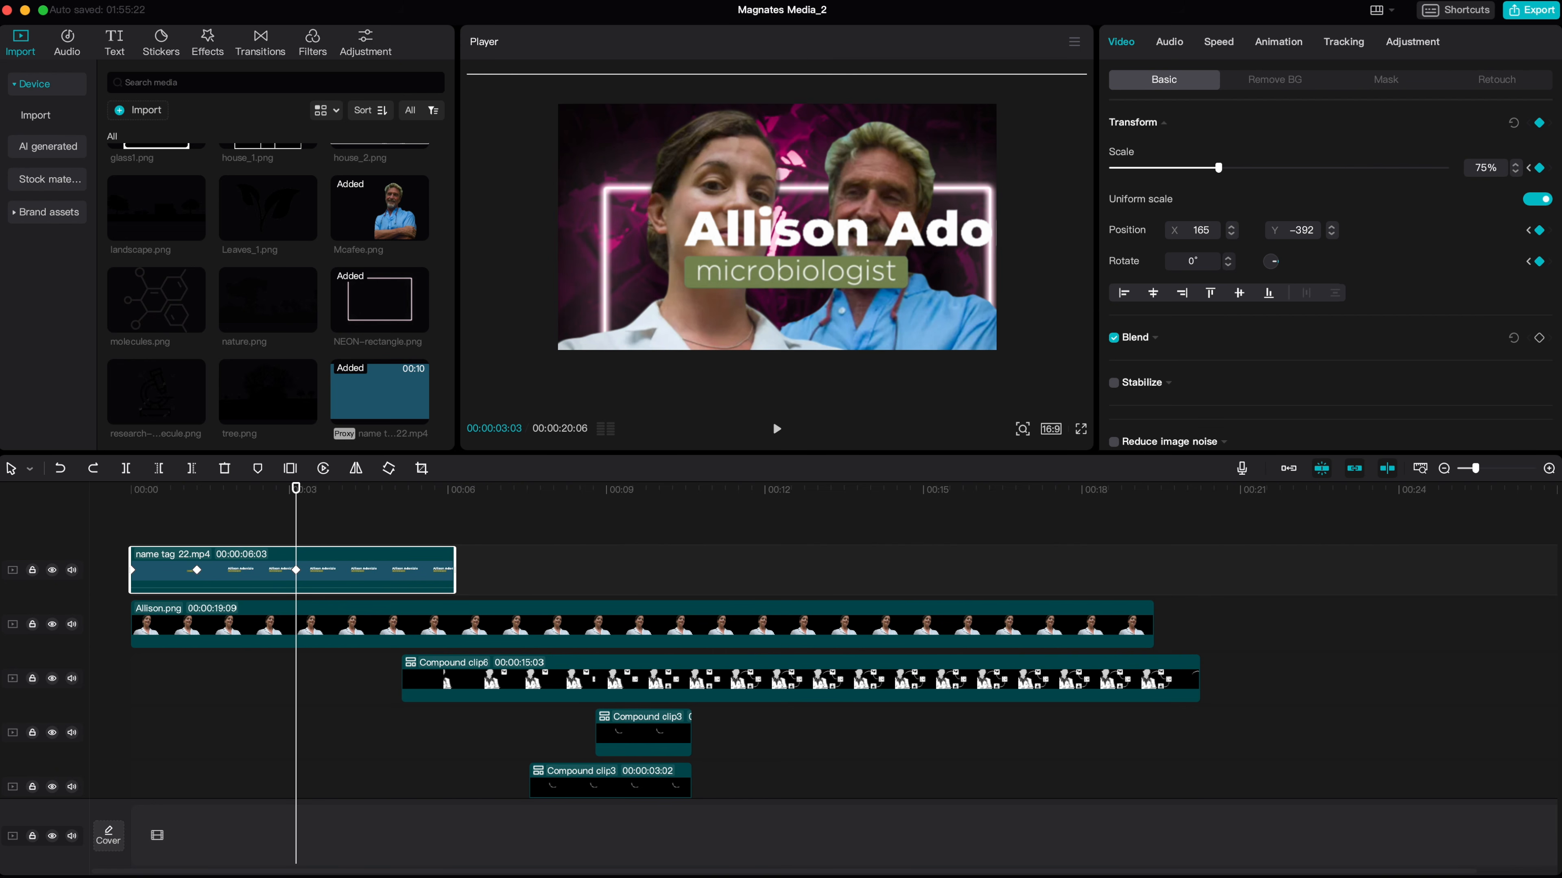
key(Return)
- Set the 3:03 keyframe's X position to 445 and play the composite from the start
click(1530, 169)
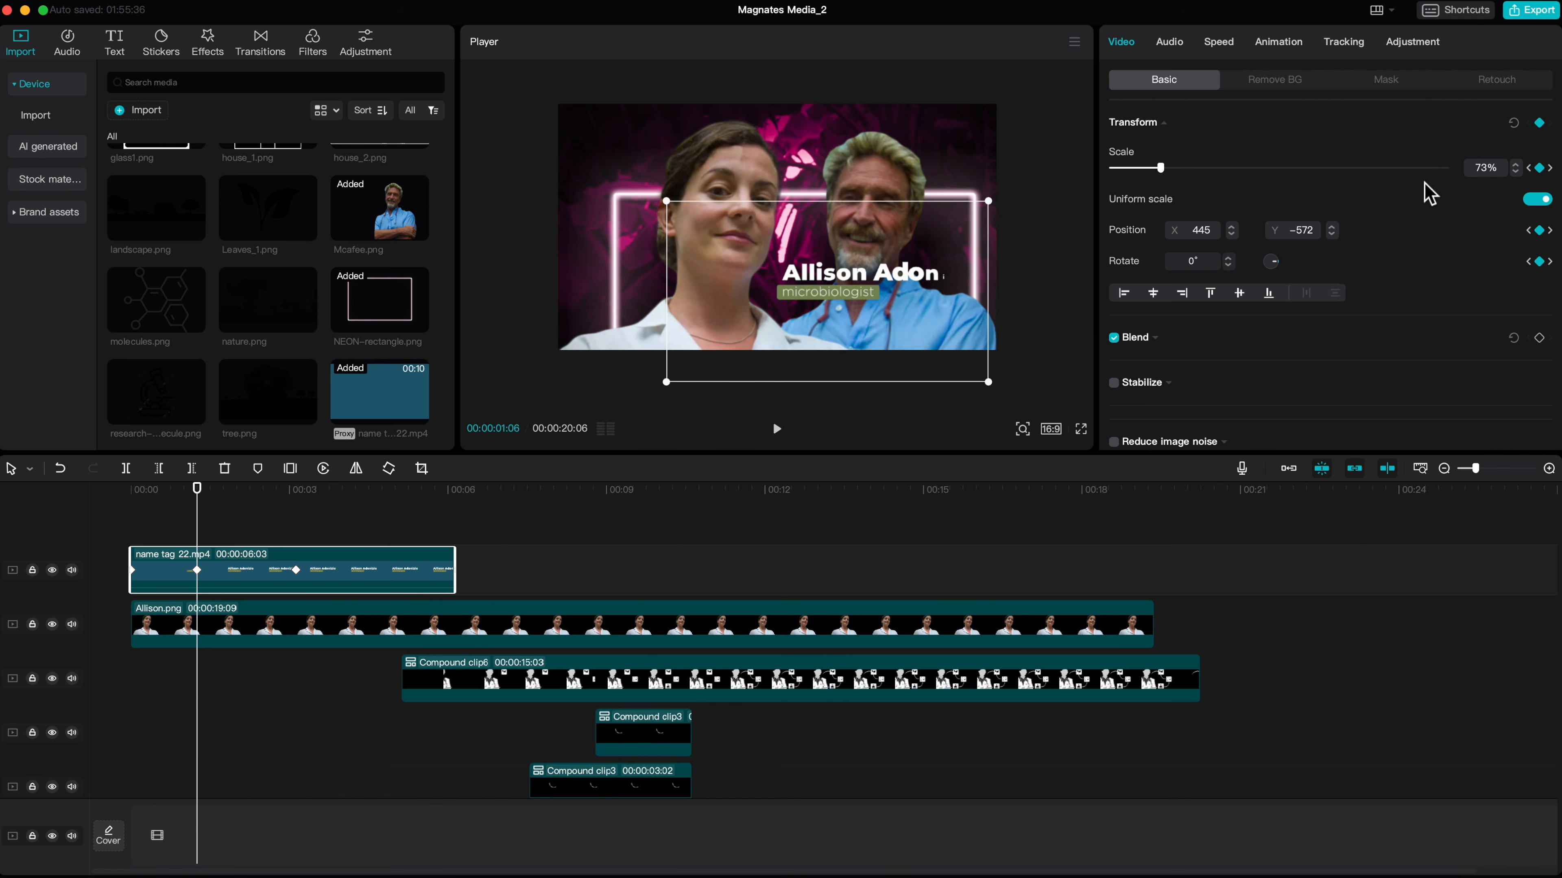
click(1550, 169)
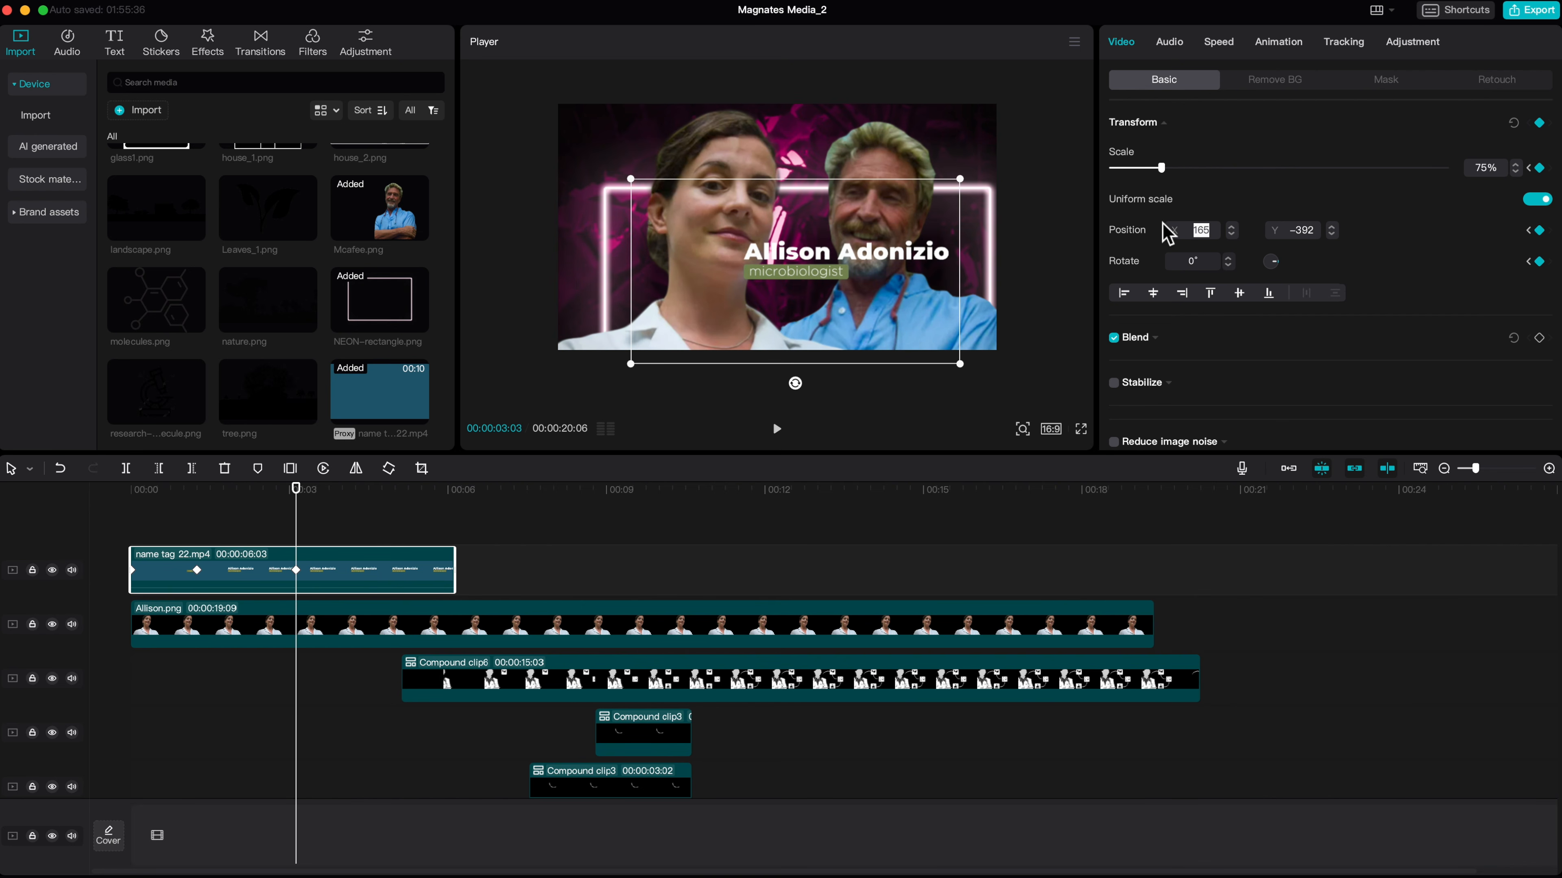
text(5)
key(Return)
click(1305, 230)
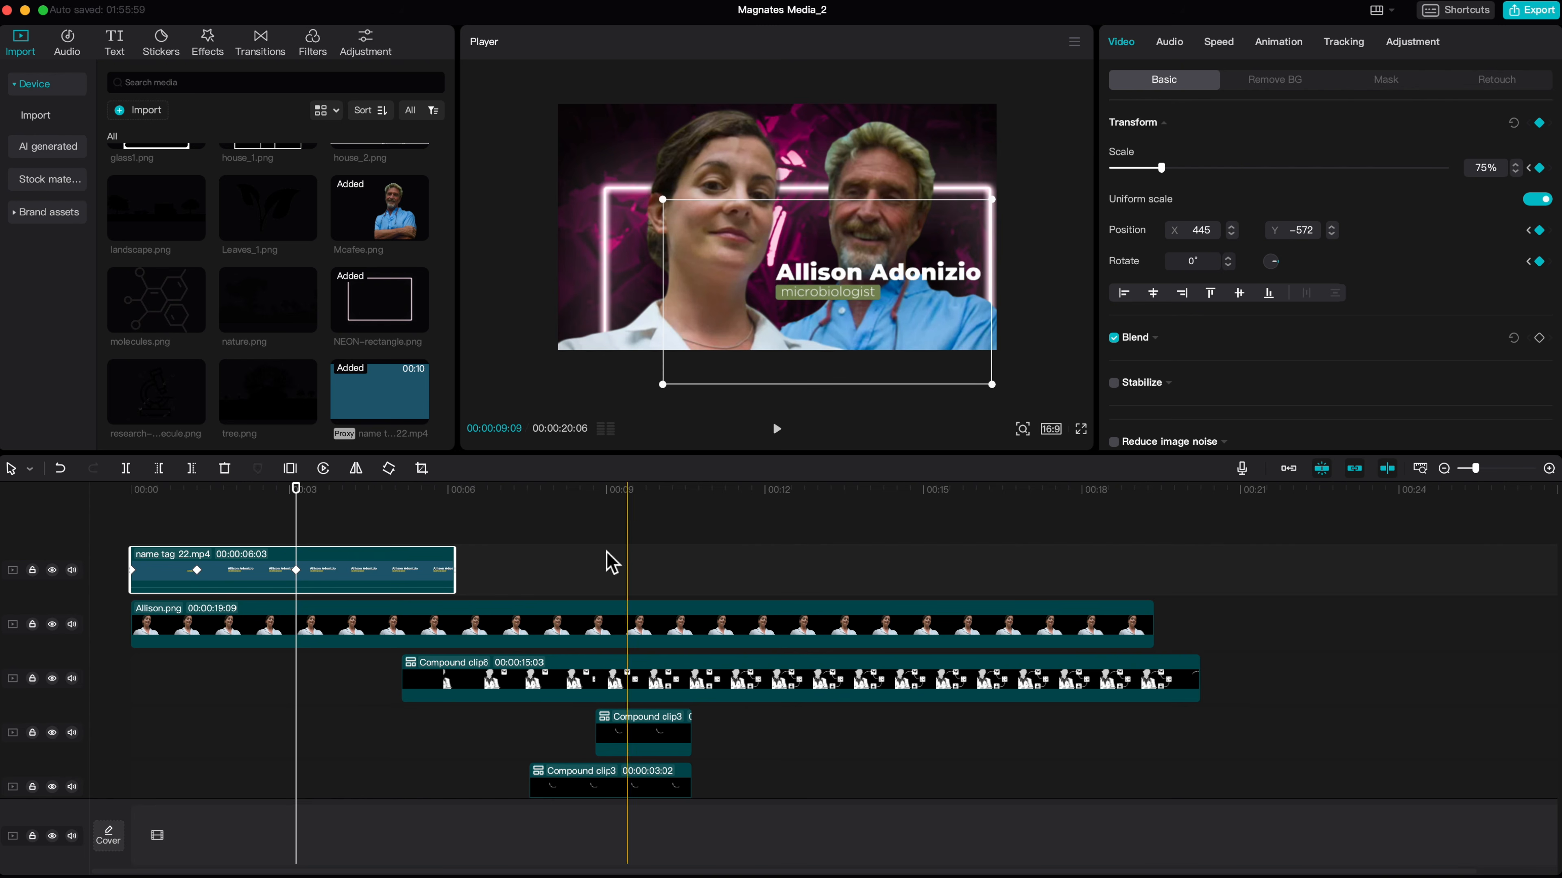
click(138, 532)
key(space)
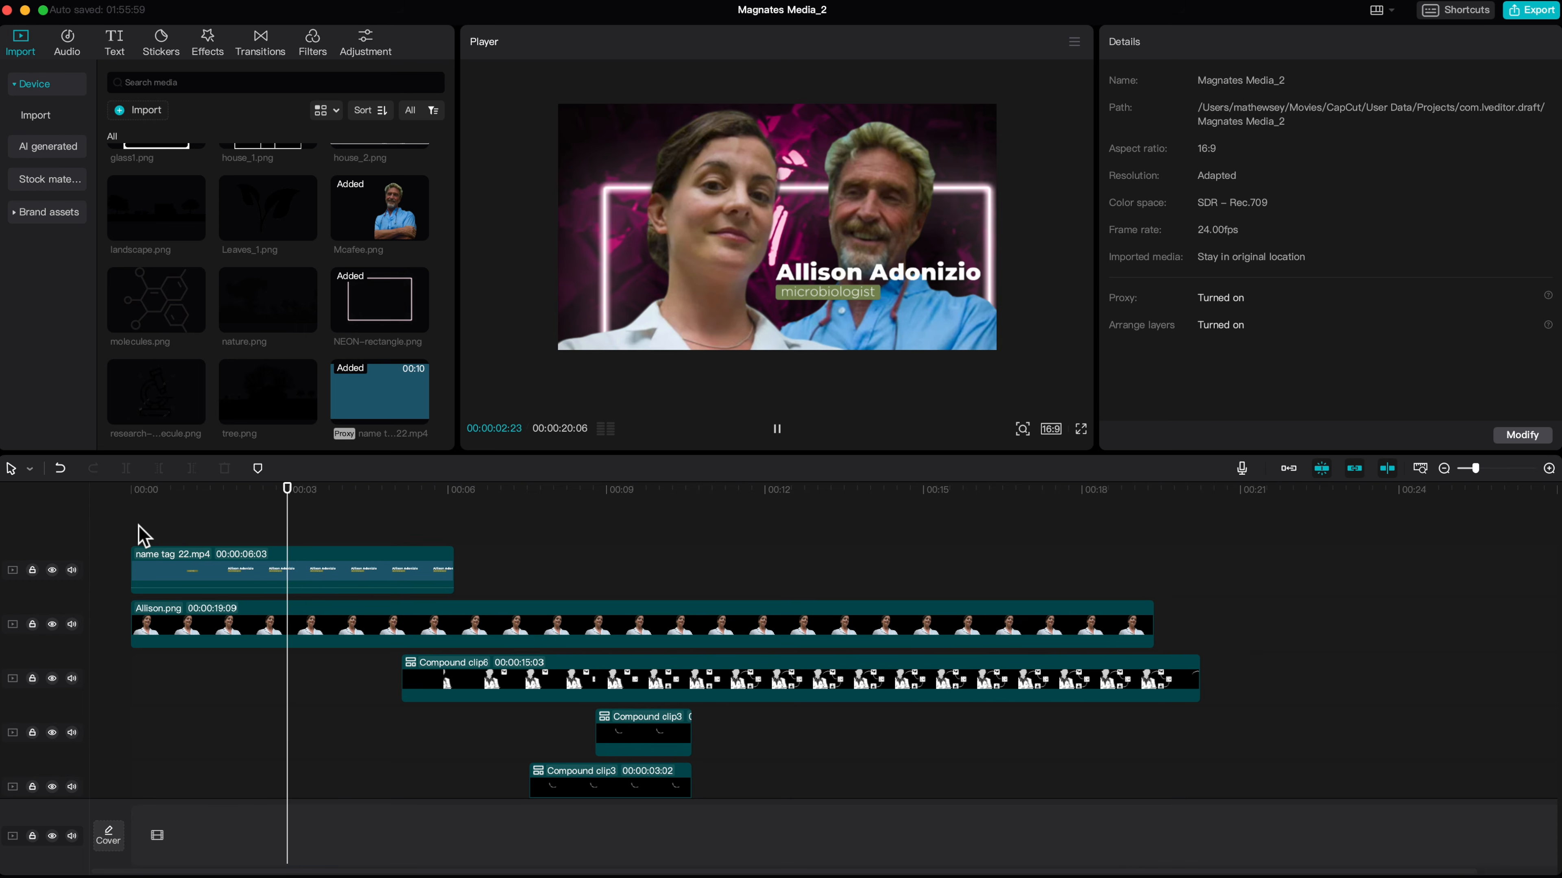
- At Allison's 5-second zoom keyframe, scale the name tag to 101% and slide it off-frame right
click(310, 558)
click(297, 492)
click(313, 625)
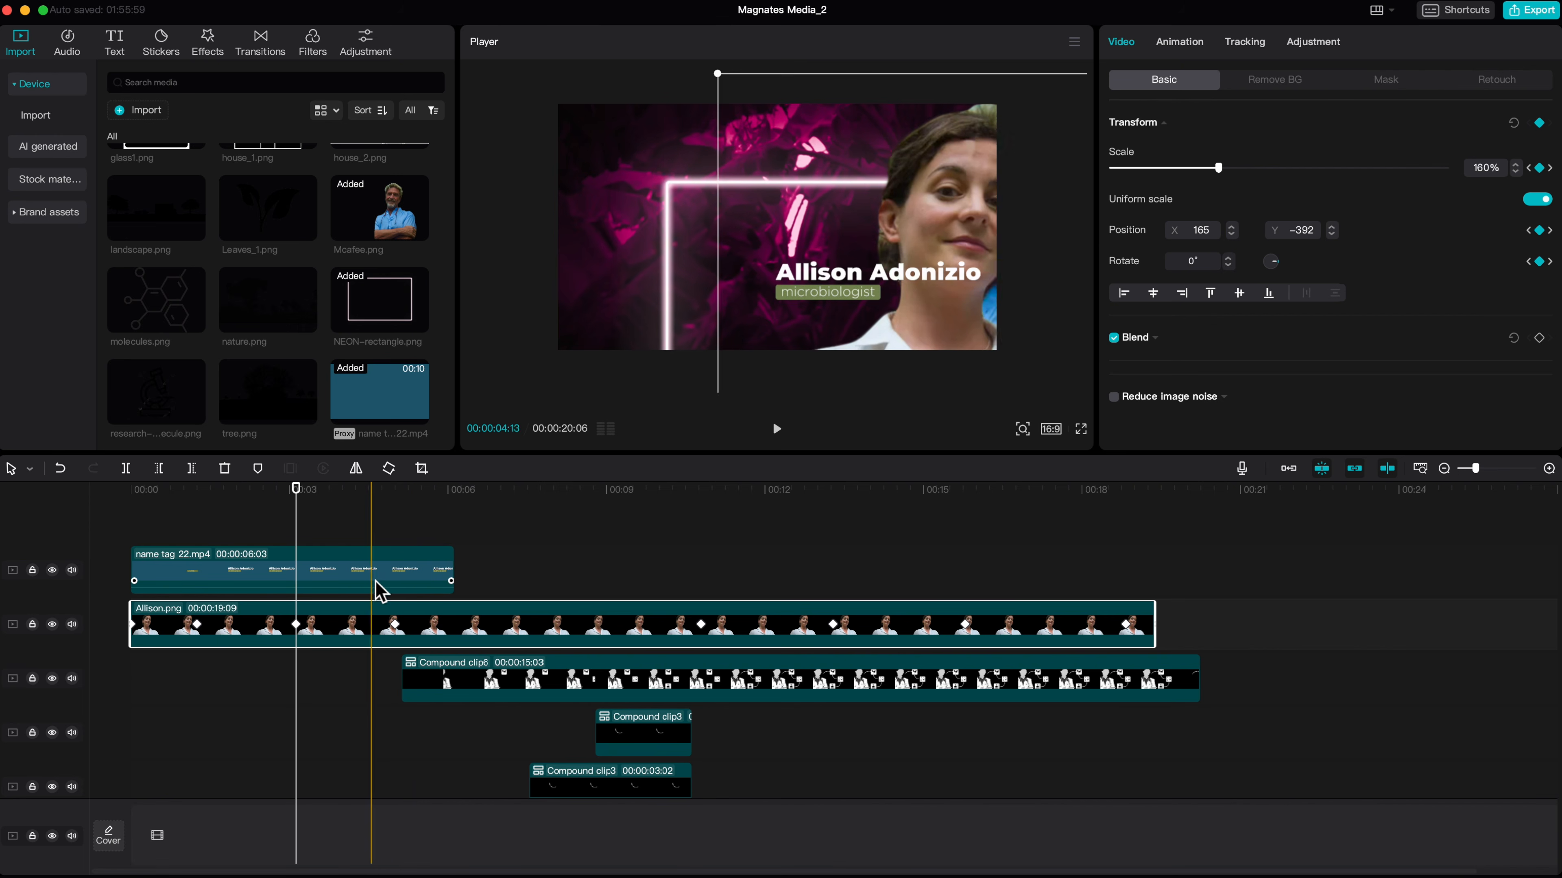
click(396, 520)
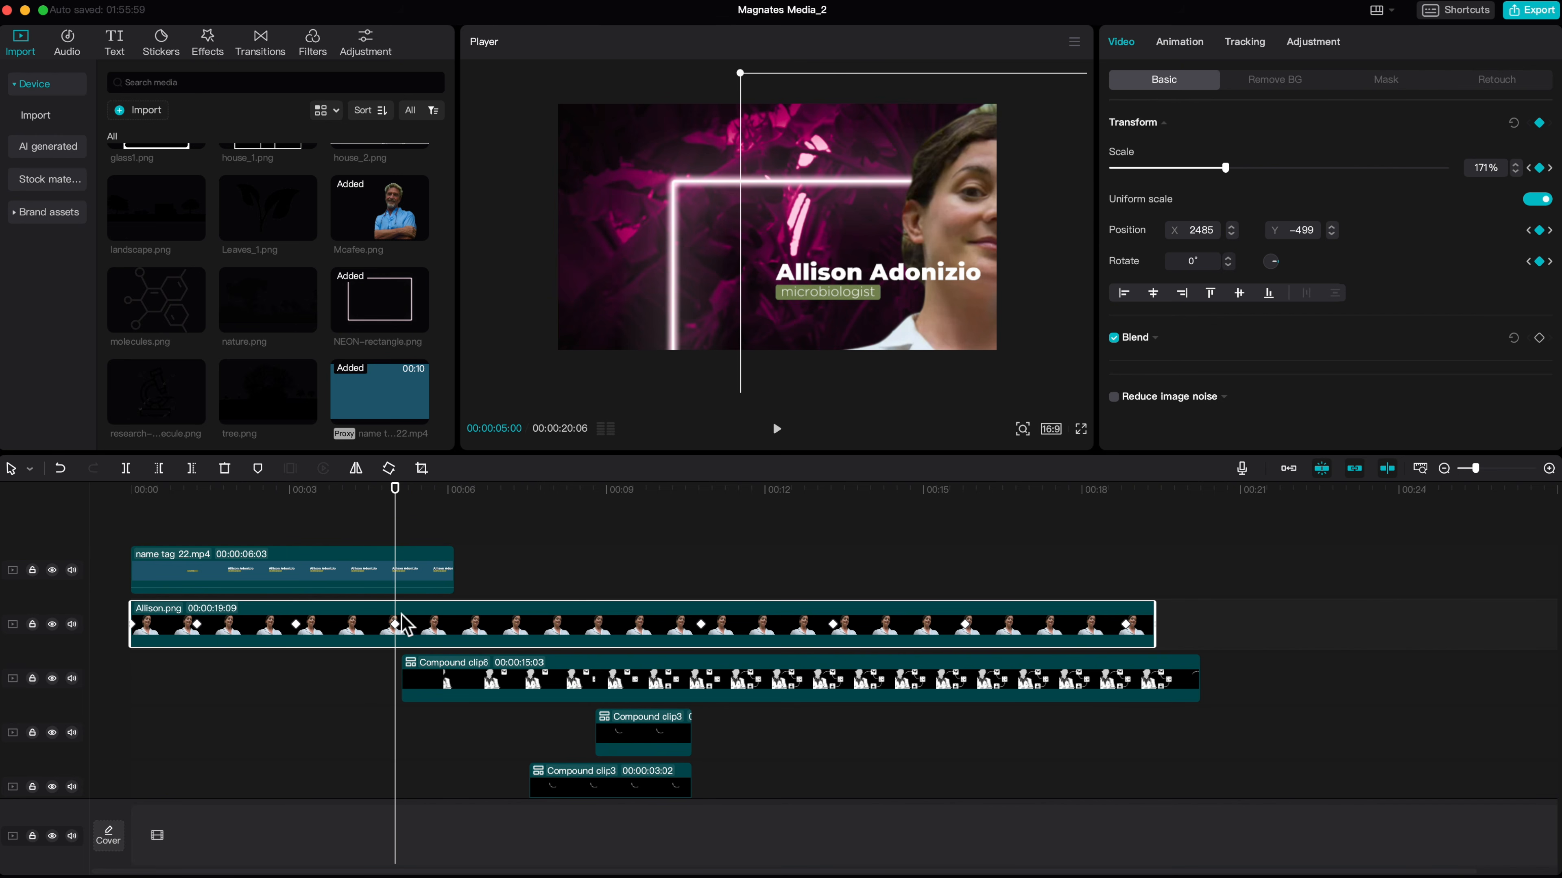
click(400, 578)
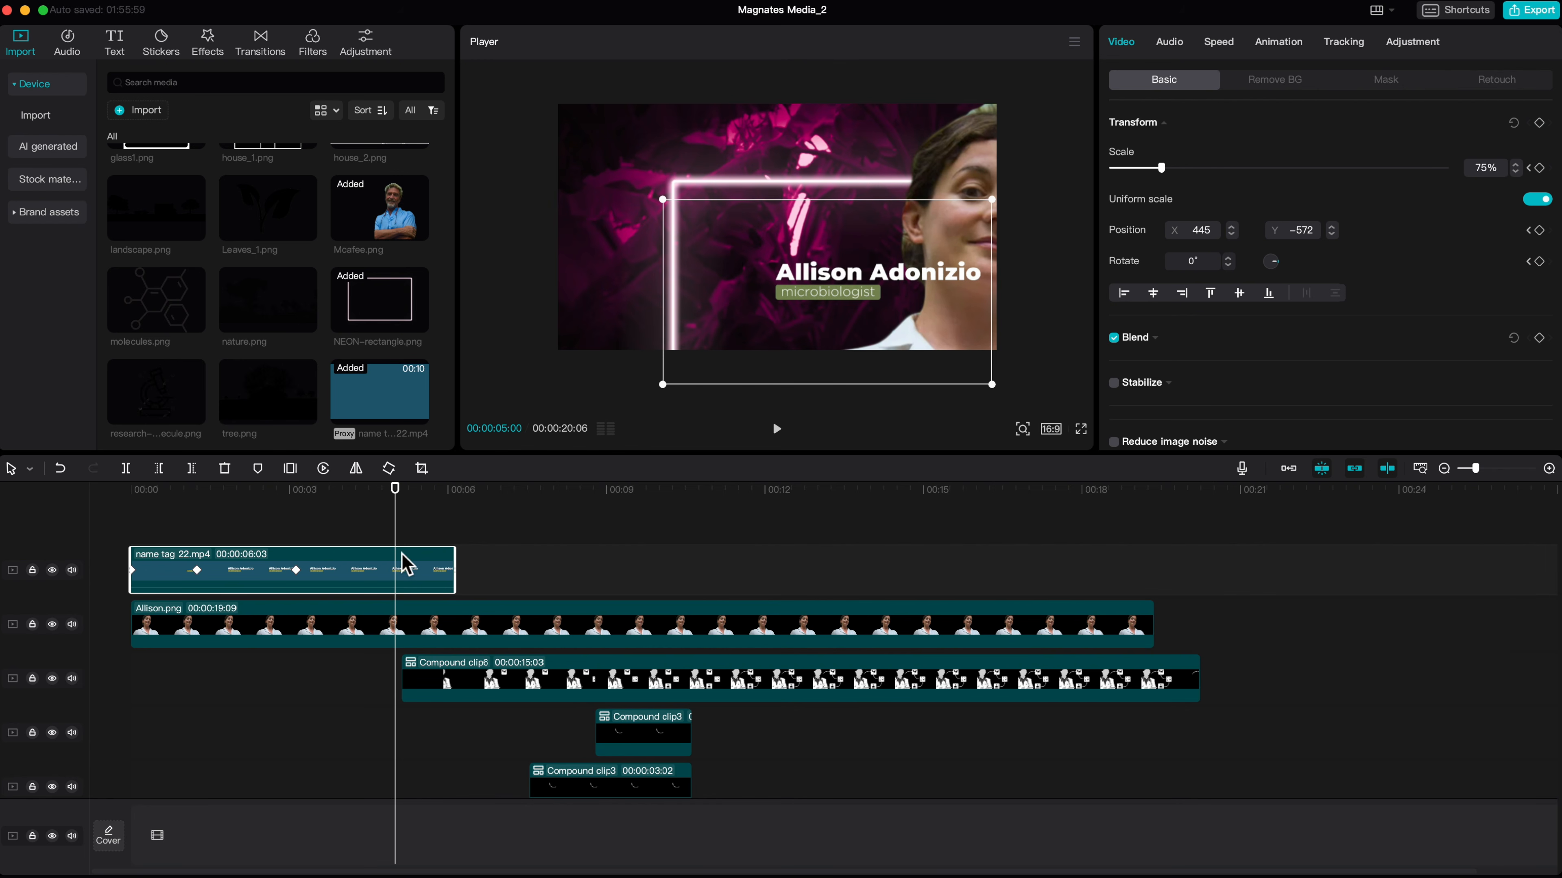
drag(1168, 169, 1181, 166)
drag(796, 244, 1045, 245)
click(268, 491)
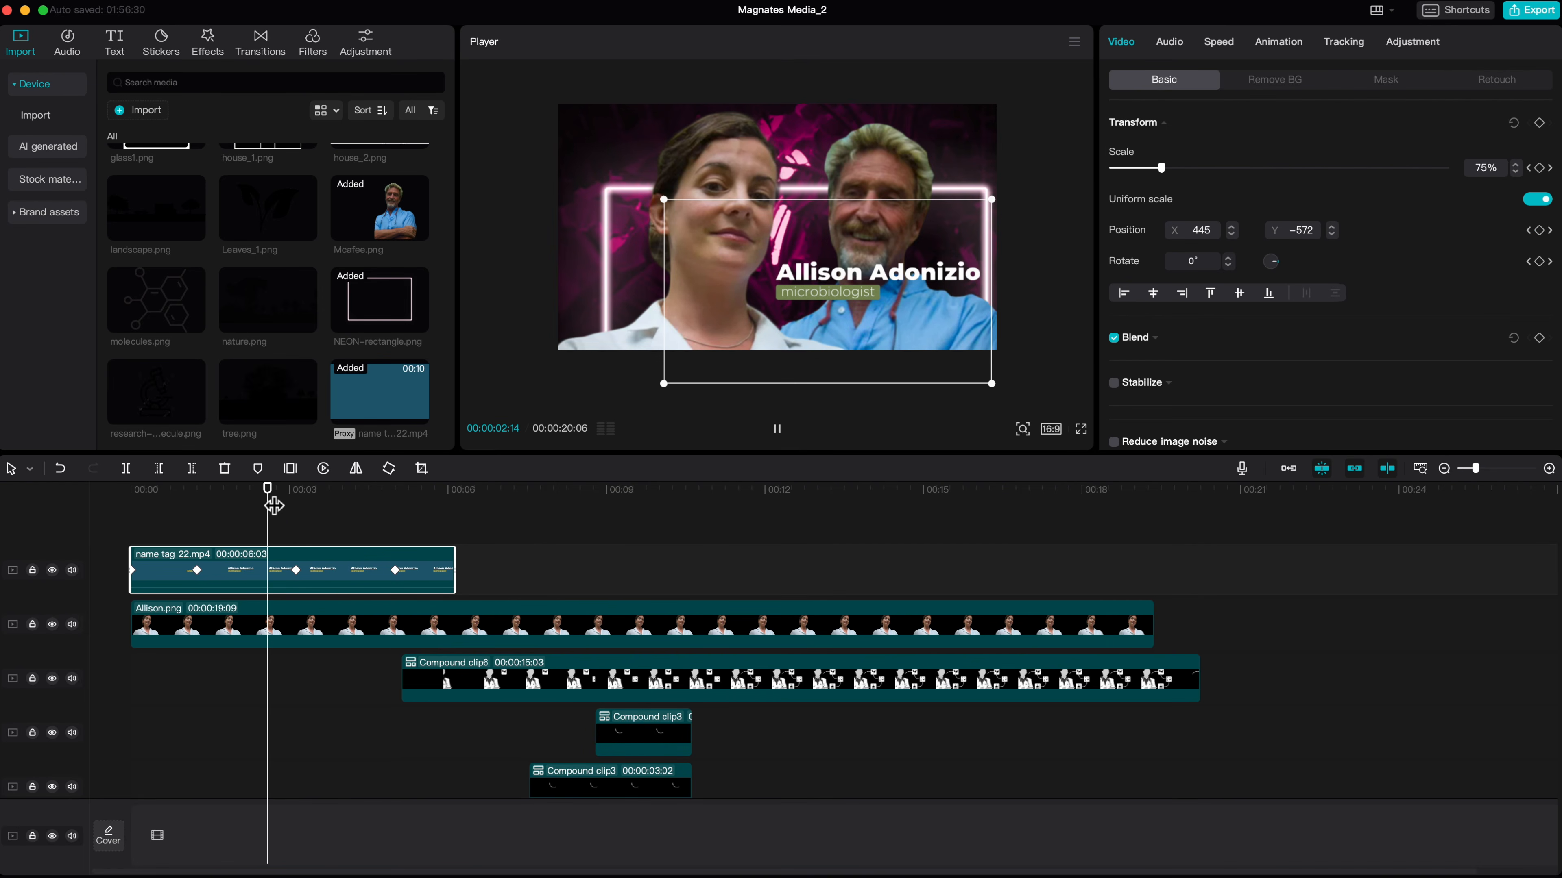
click(395, 571)
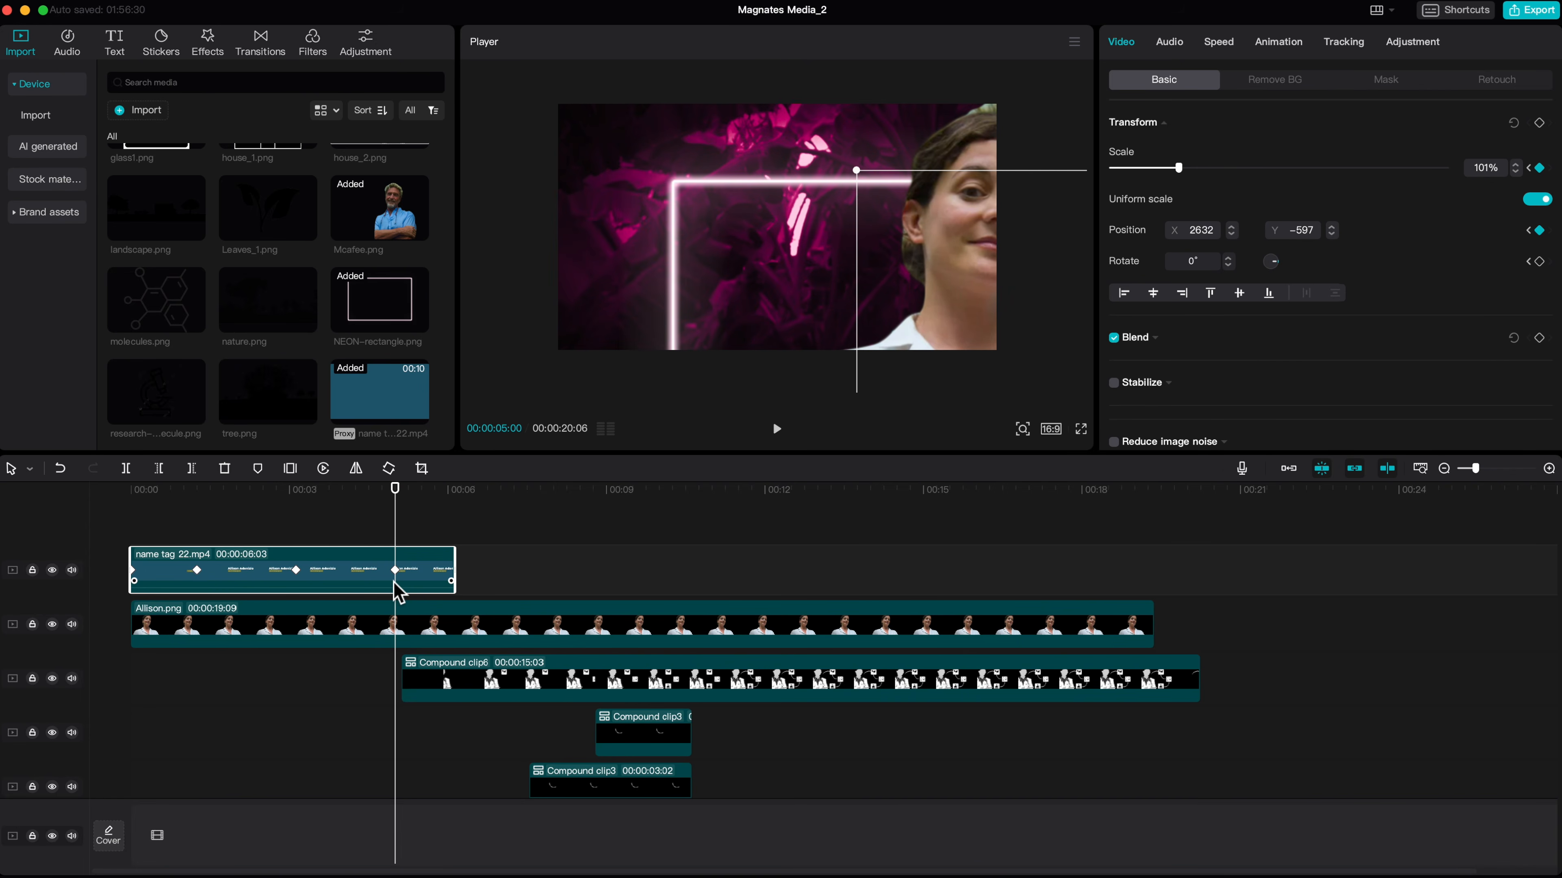
- Apply eased curves to the name tag's Scale and X position keyframes at 5 seconds
key(alt+k)
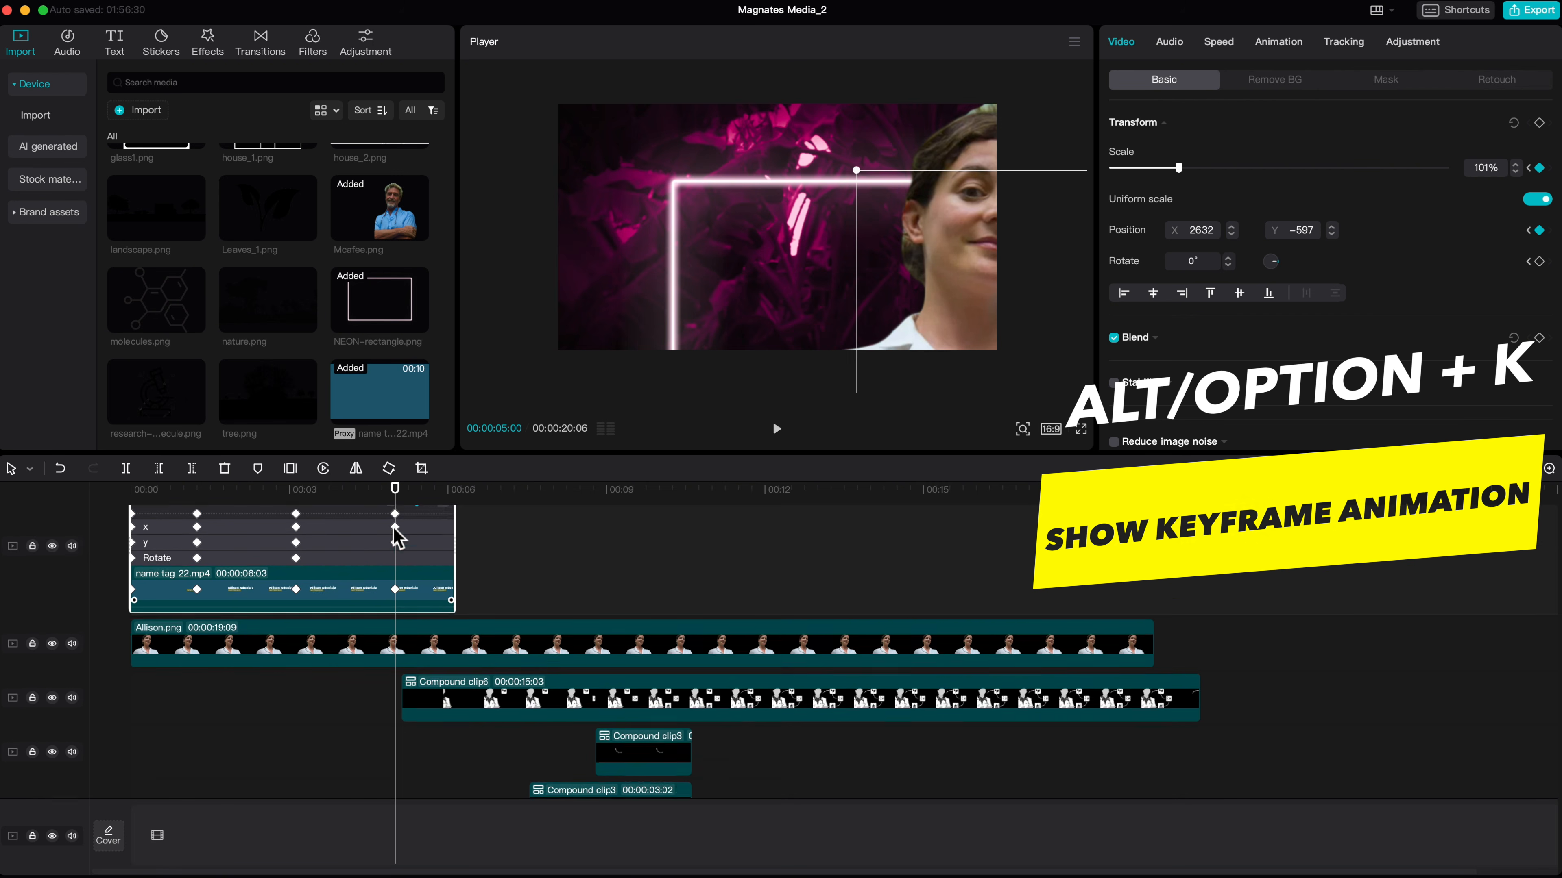
scroll(395, 532, up, 3)
double_click(361, 575)
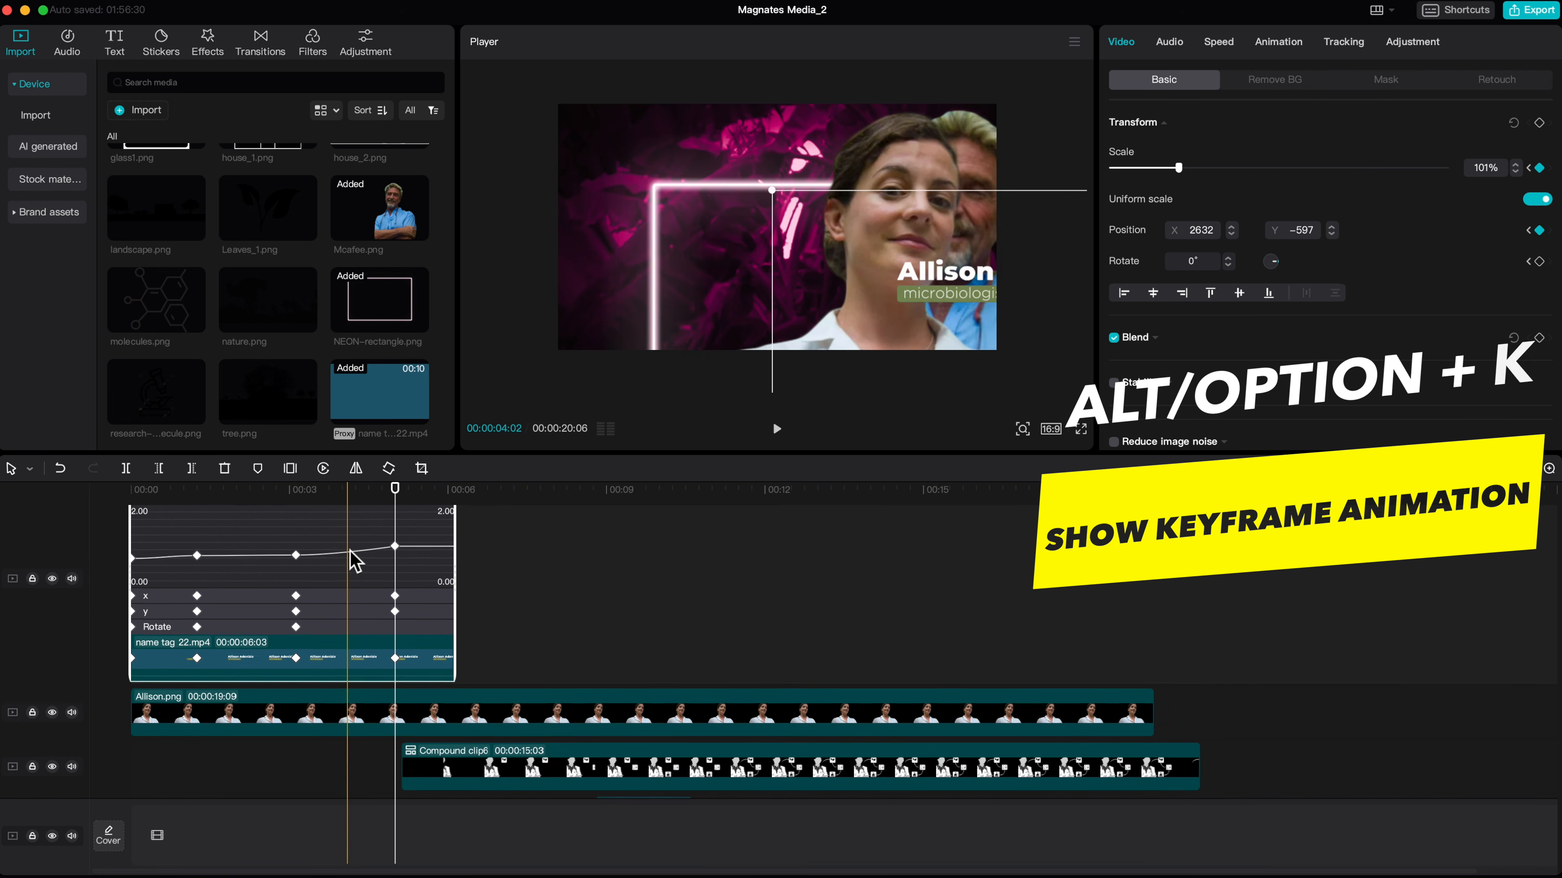
scroll(355, 560, up, 2)
click(396, 592)
click(294, 544)
click(355, 641)
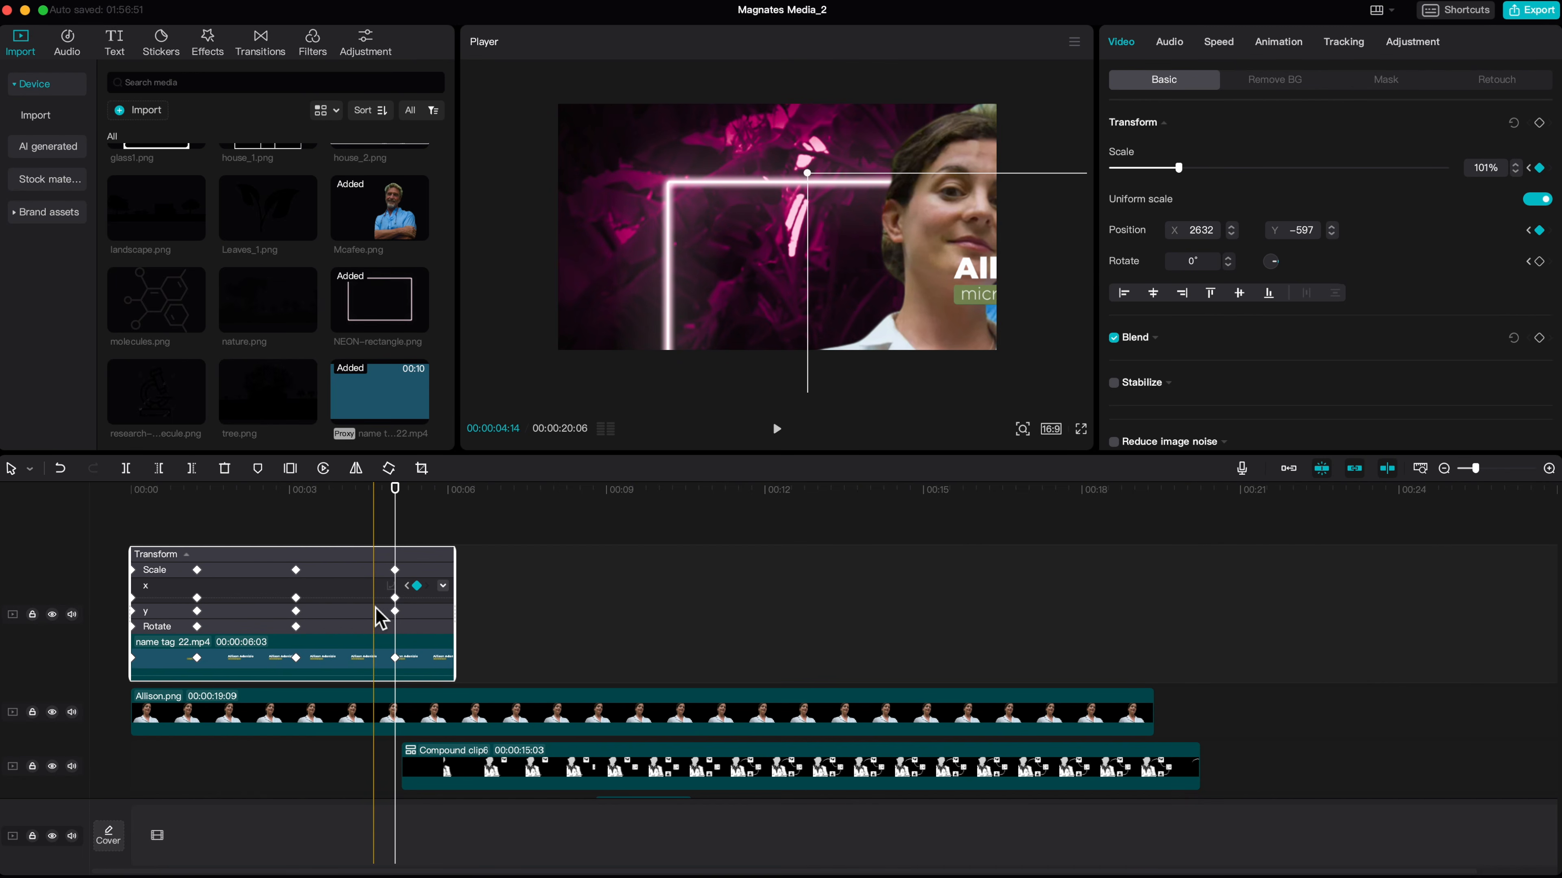
double_click(369, 598)
click(394, 563)
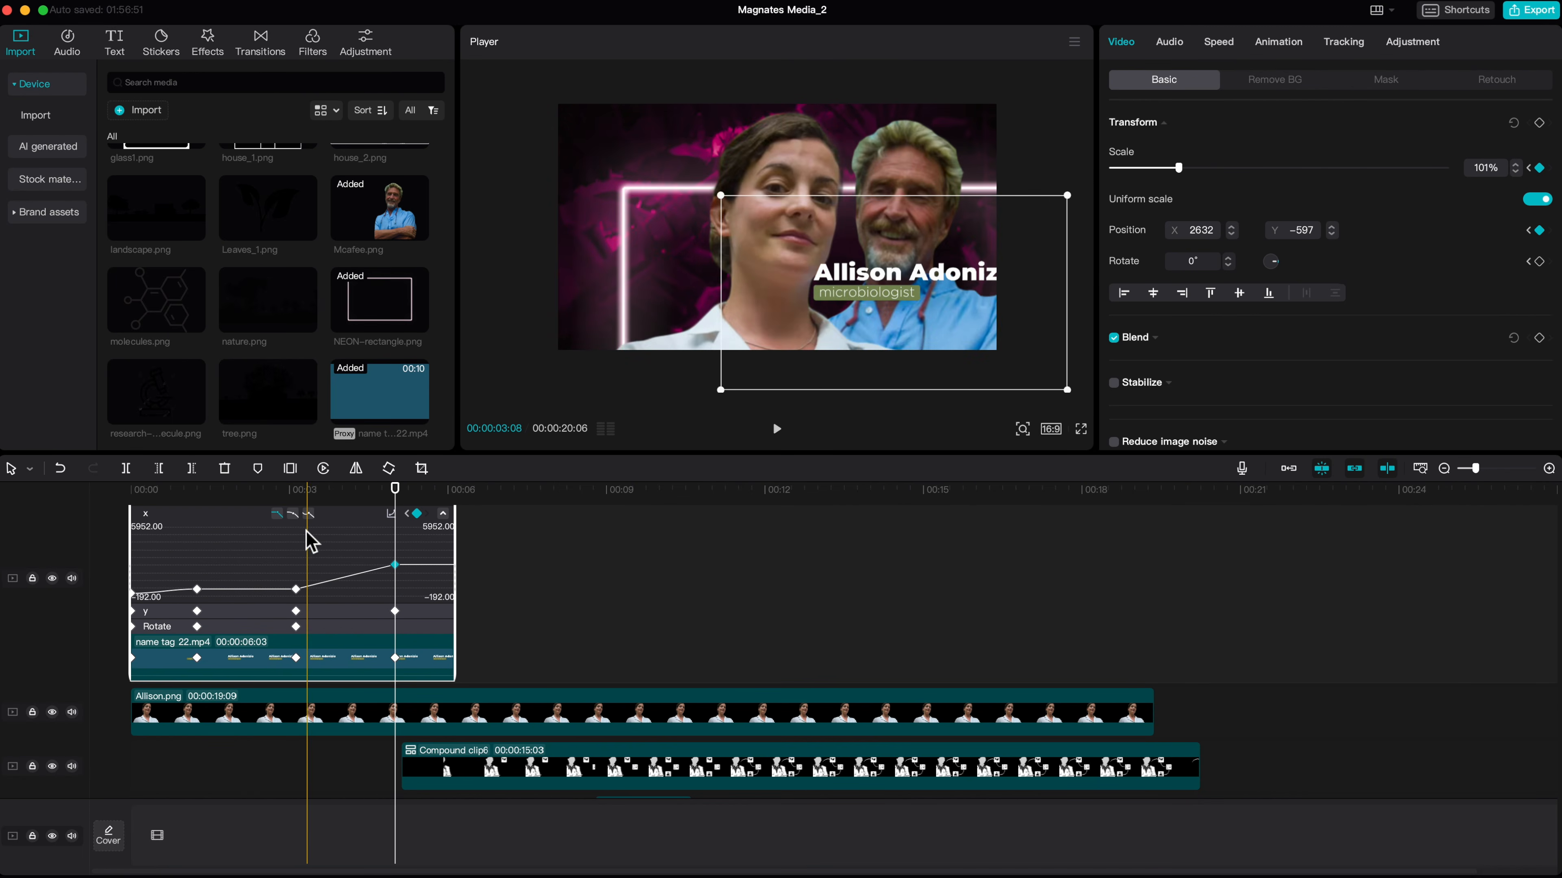
click(296, 519)
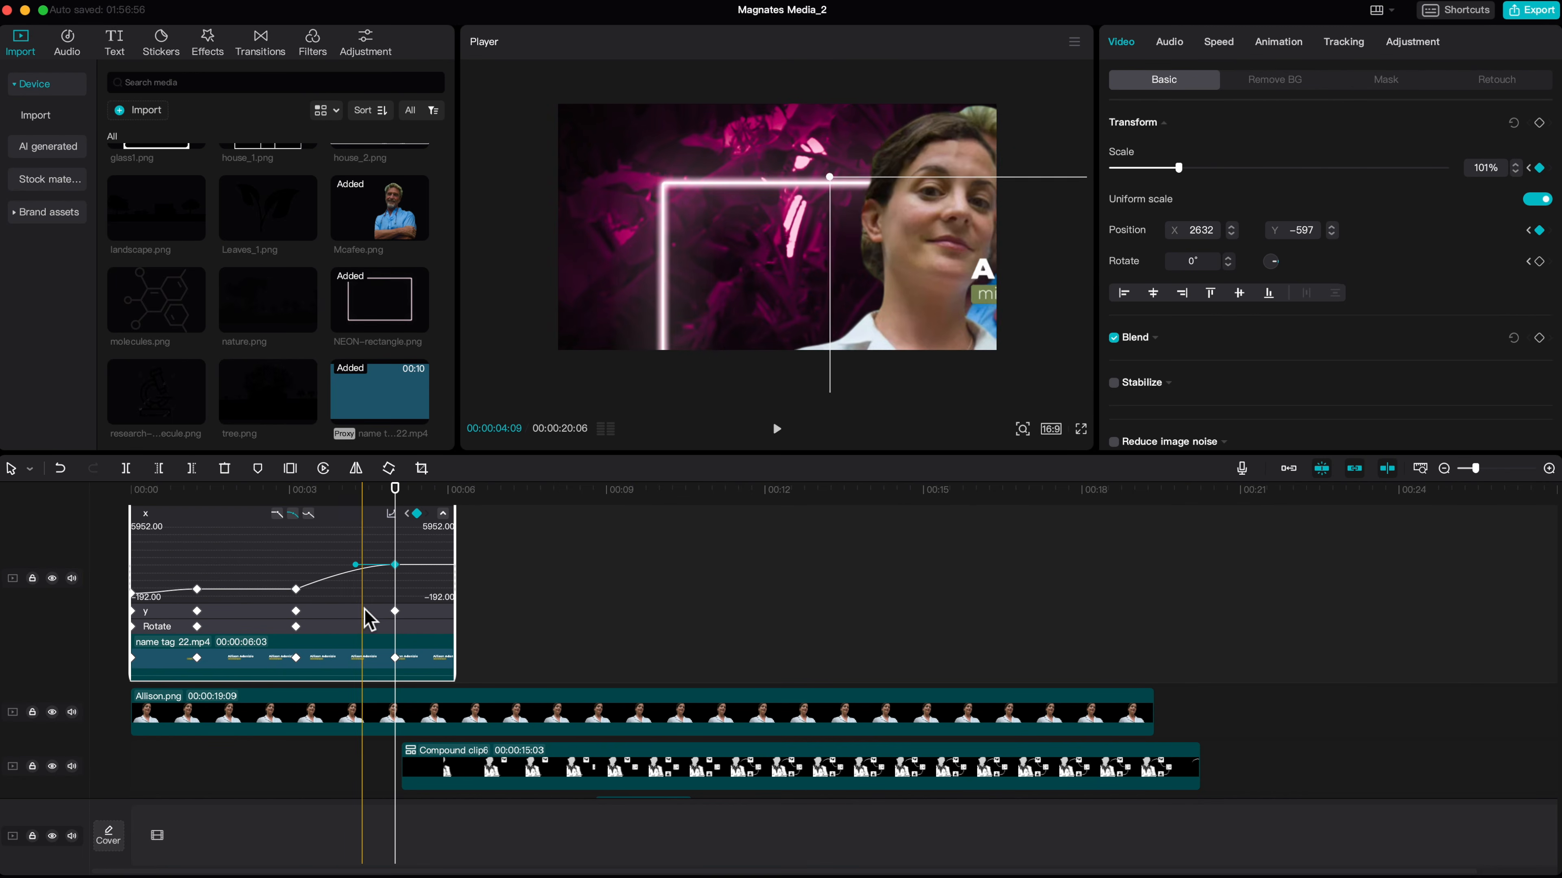
- Expand the Y position lane, hide the keyframe lanes, and play the eased exit from 2 seconds
click(363, 612)
double_click(375, 612)
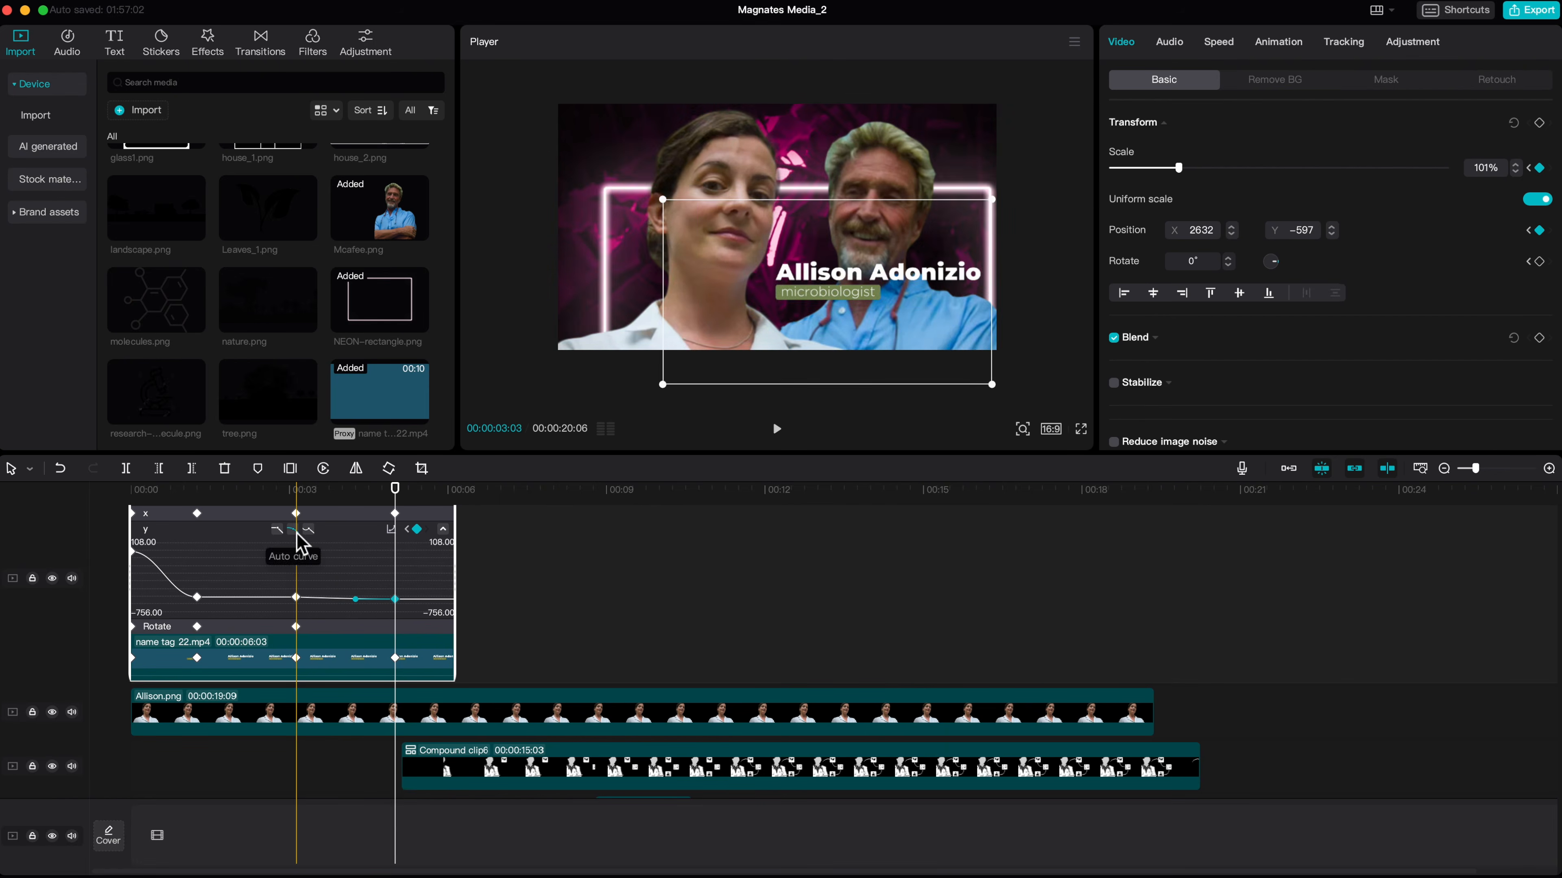
scroll(366, 739, up, 2)
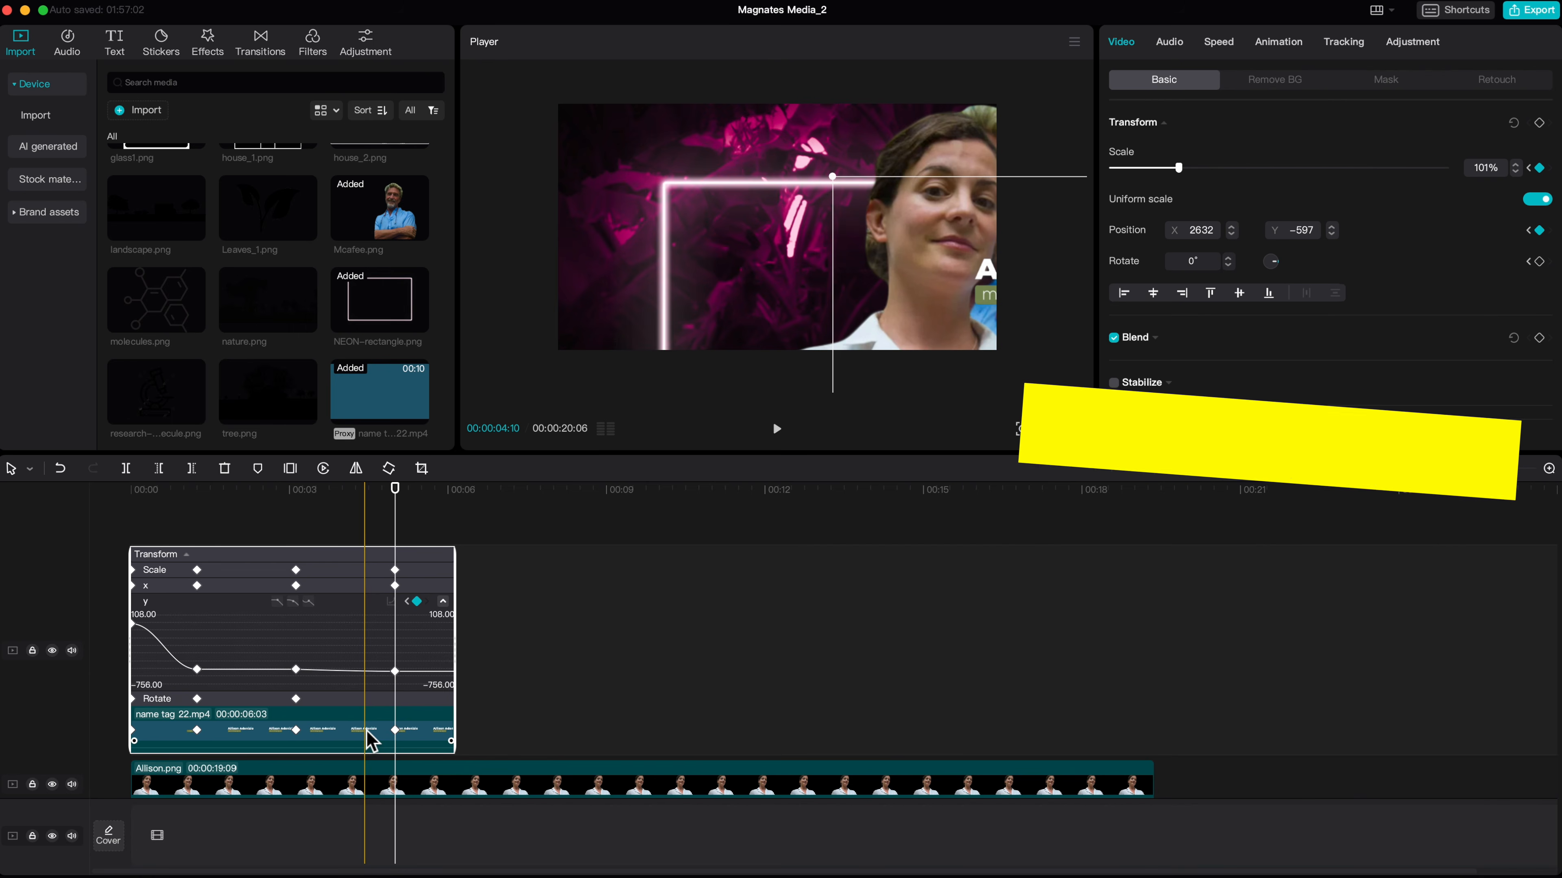
key(alt+k)
click(241, 530)
key(space)
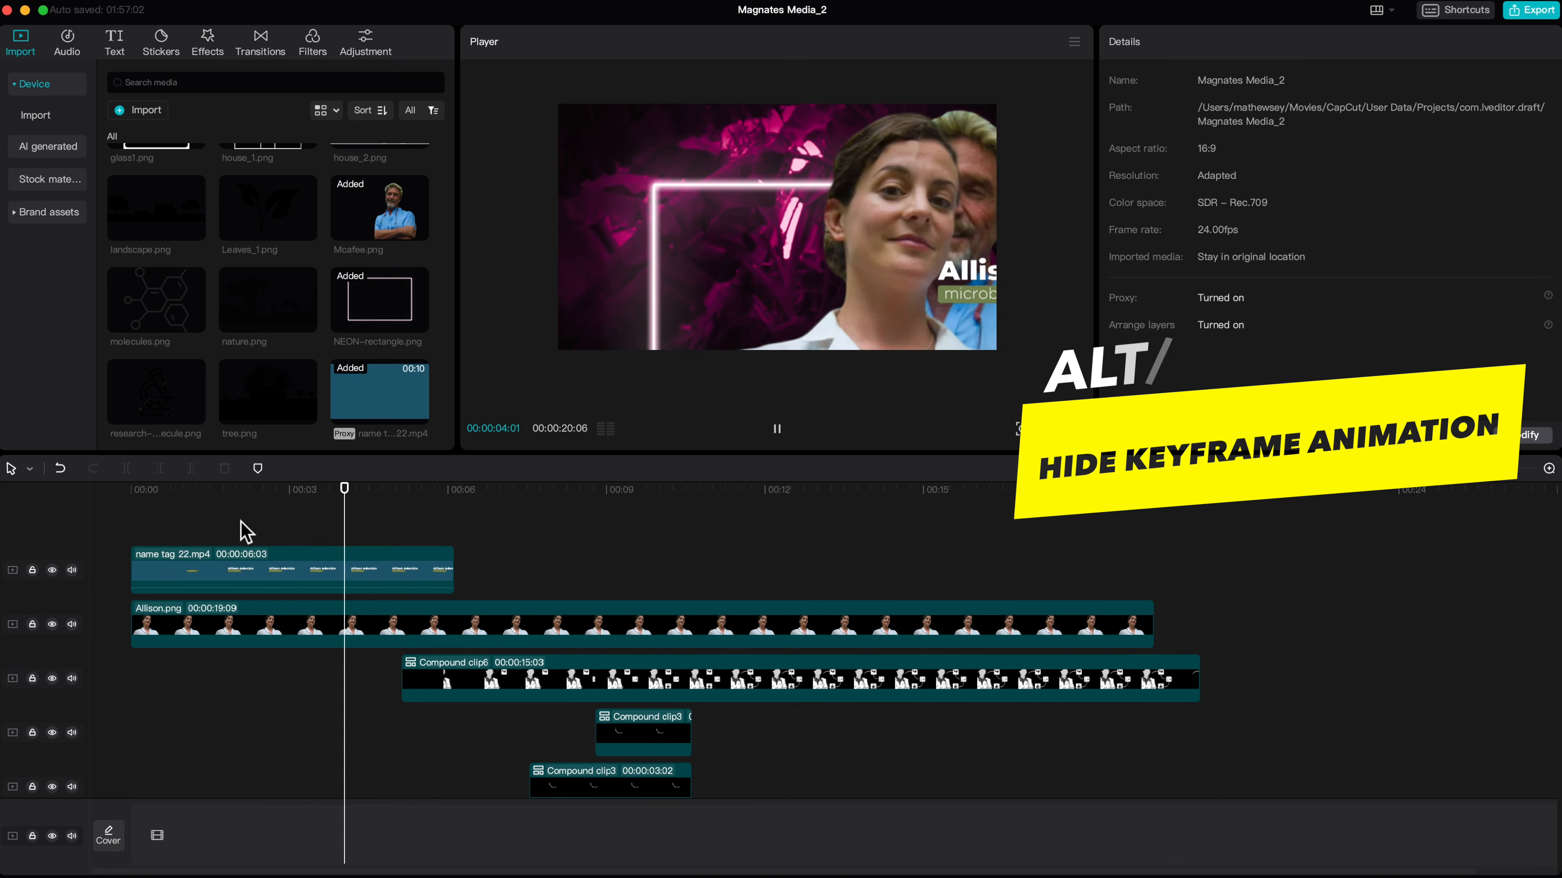
key(space)
- Raise the name tag's 5-second keyframe to 108% and move its track below Allison.png
click(362, 574)
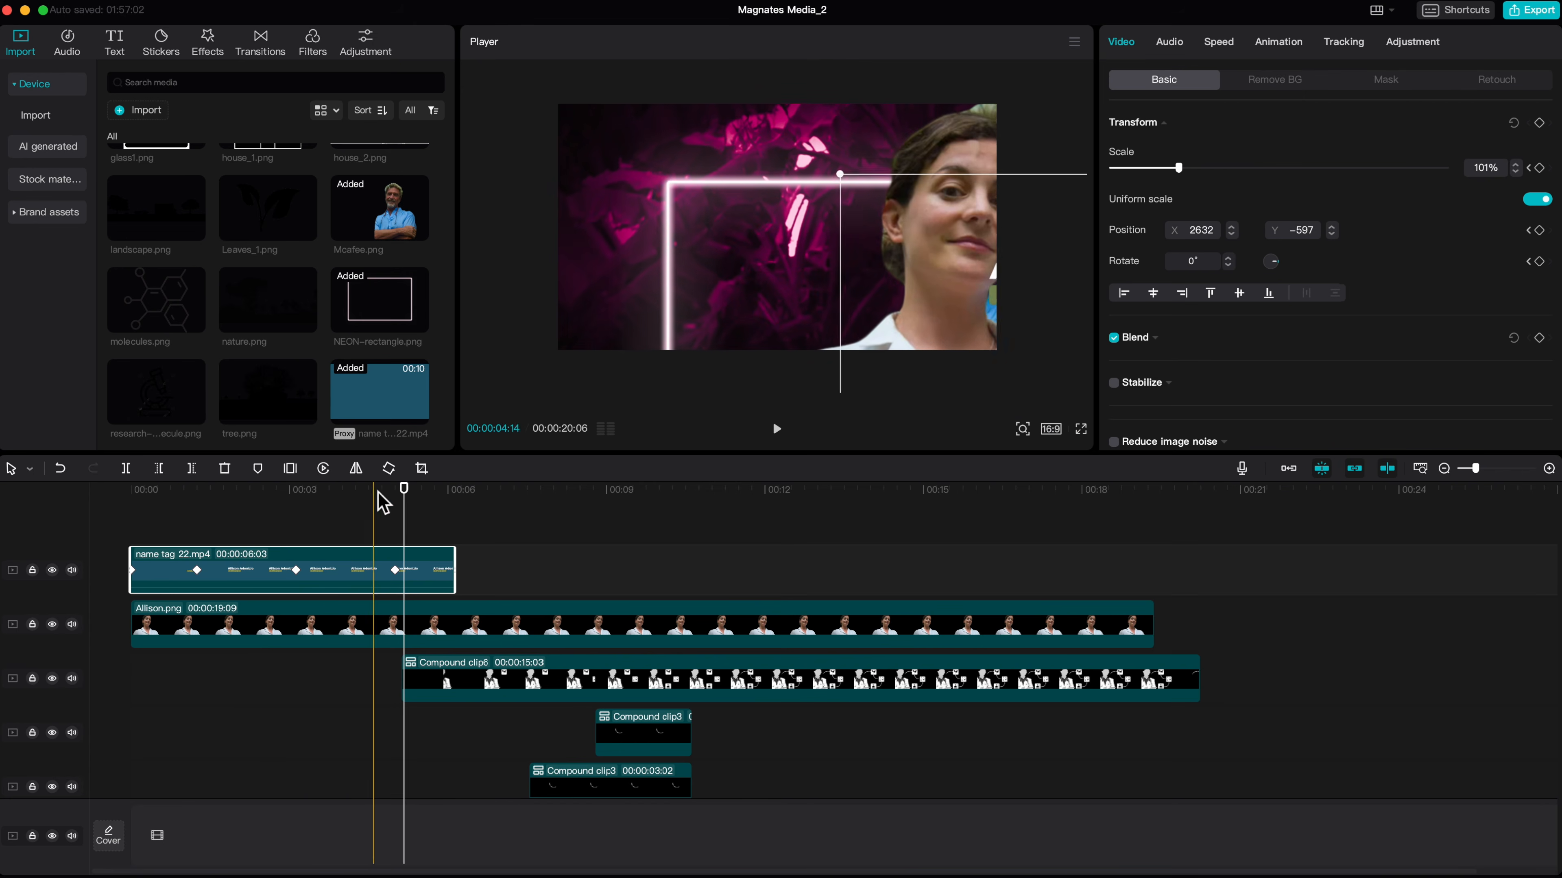
drag(401, 495, 395, 489)
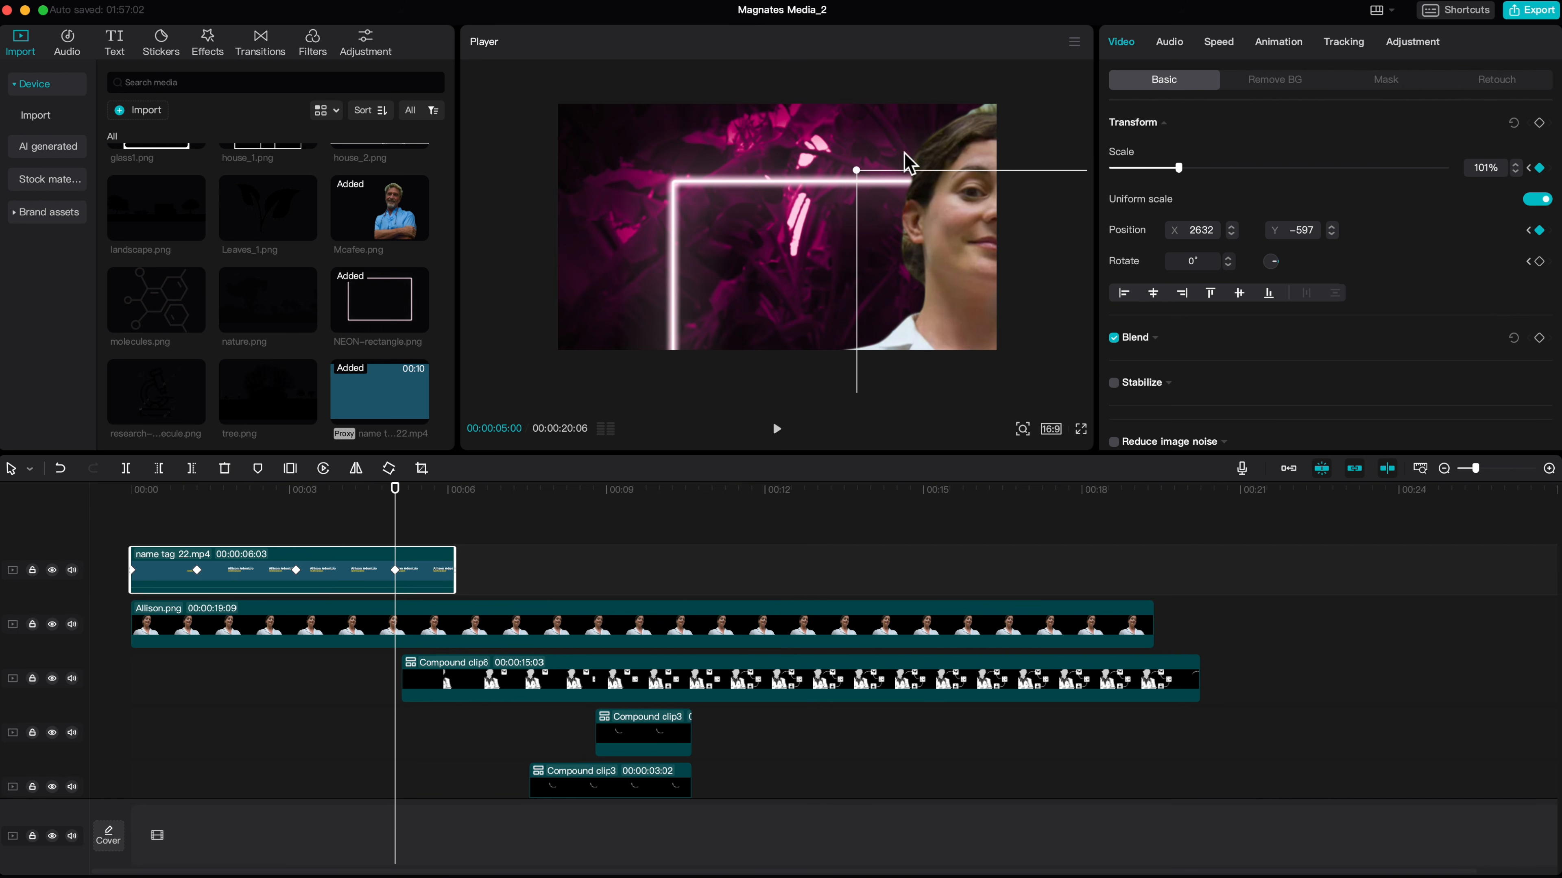
drag(1180, 165, 1185, 165)
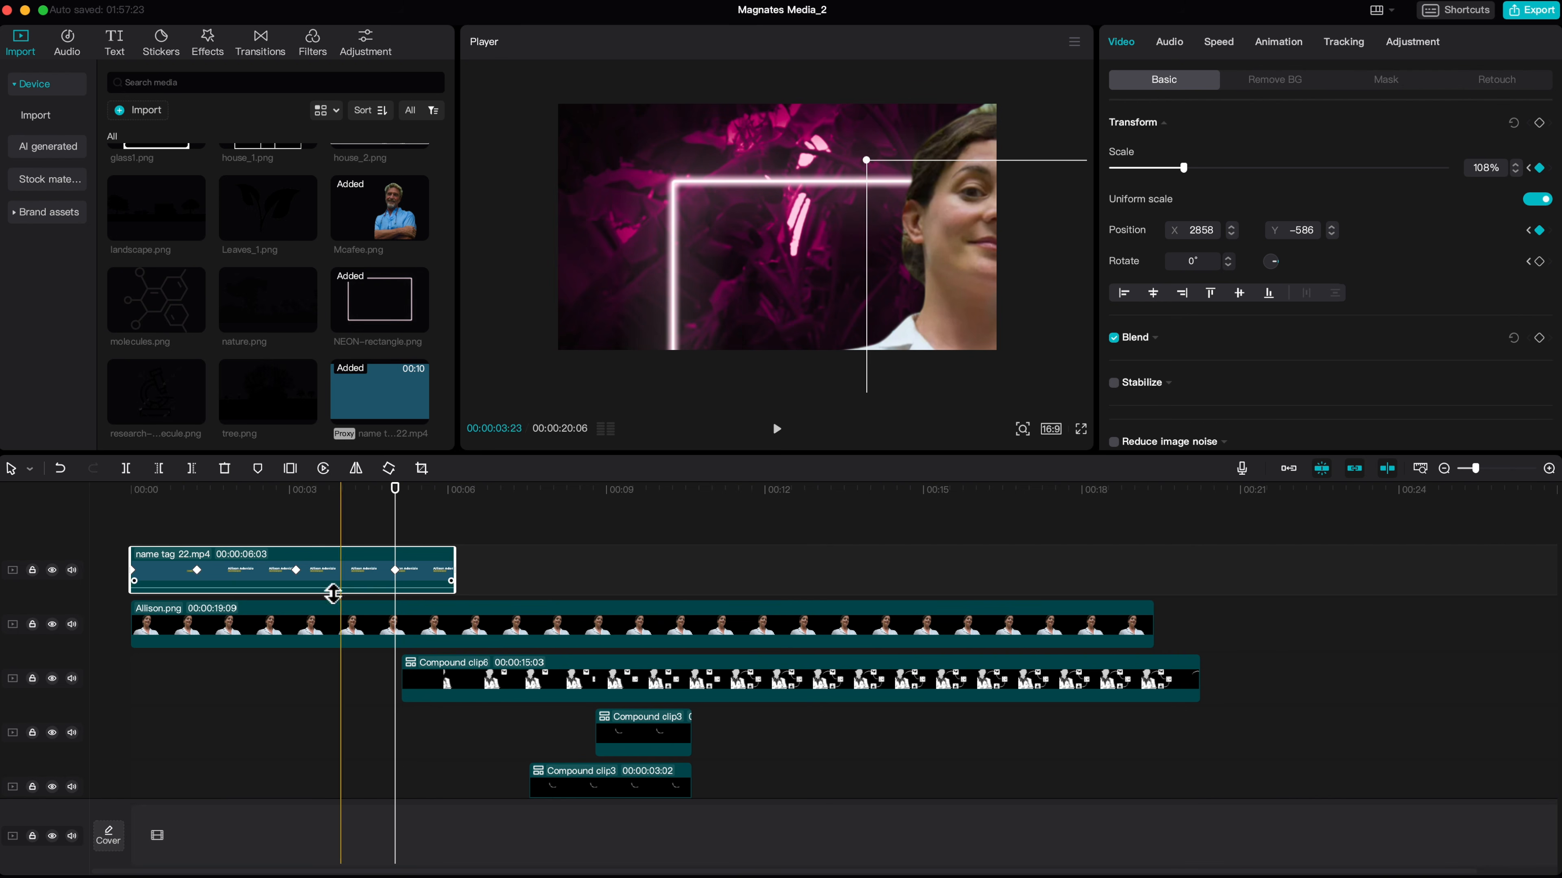
click(257, 495)
key(space)
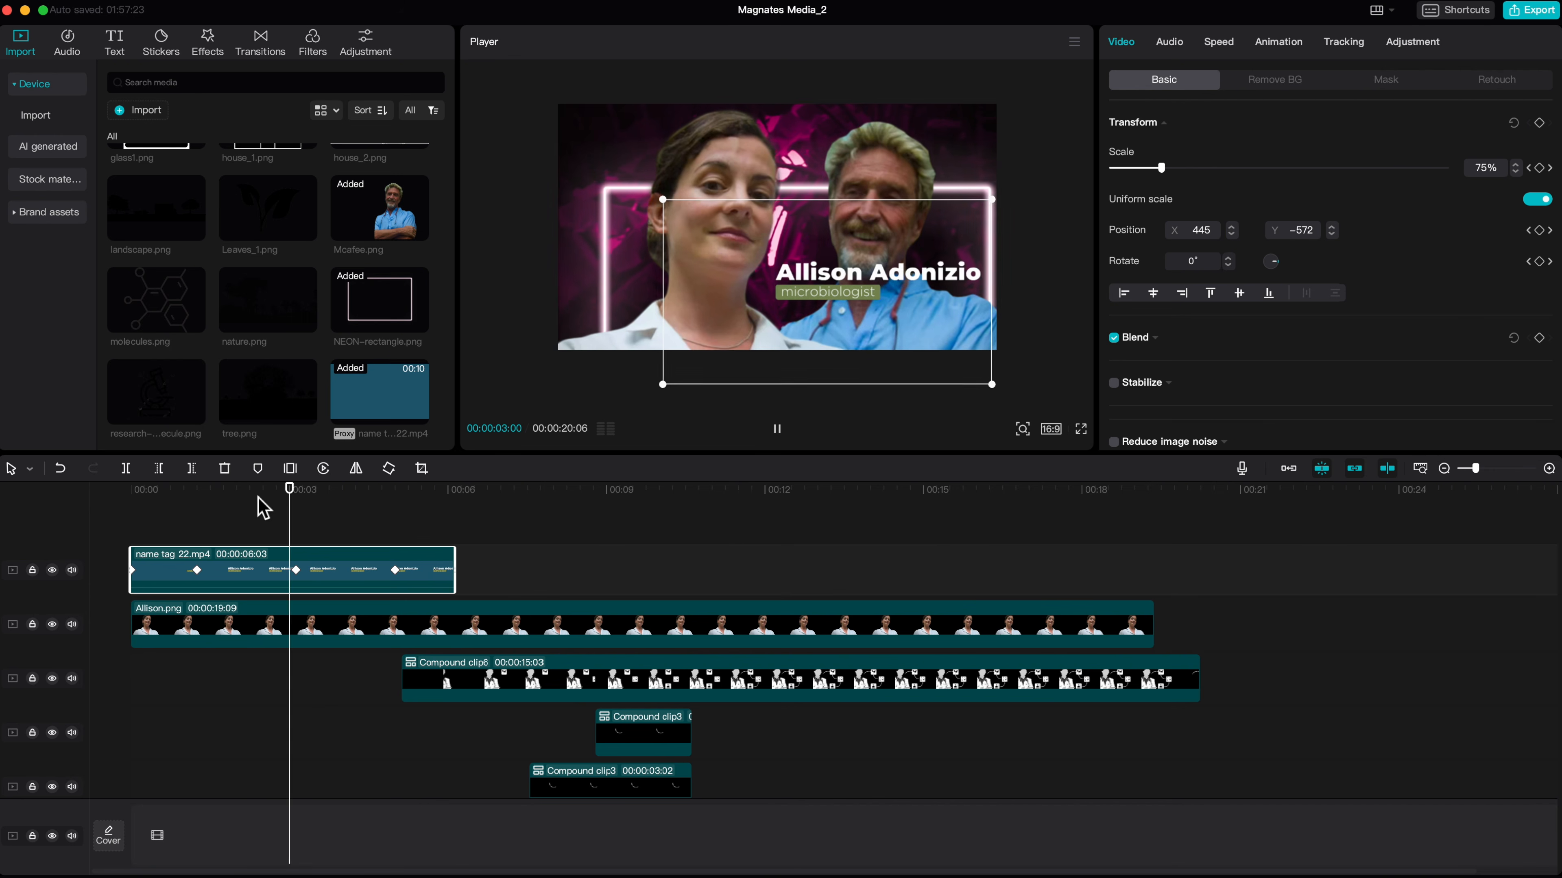
key(space)
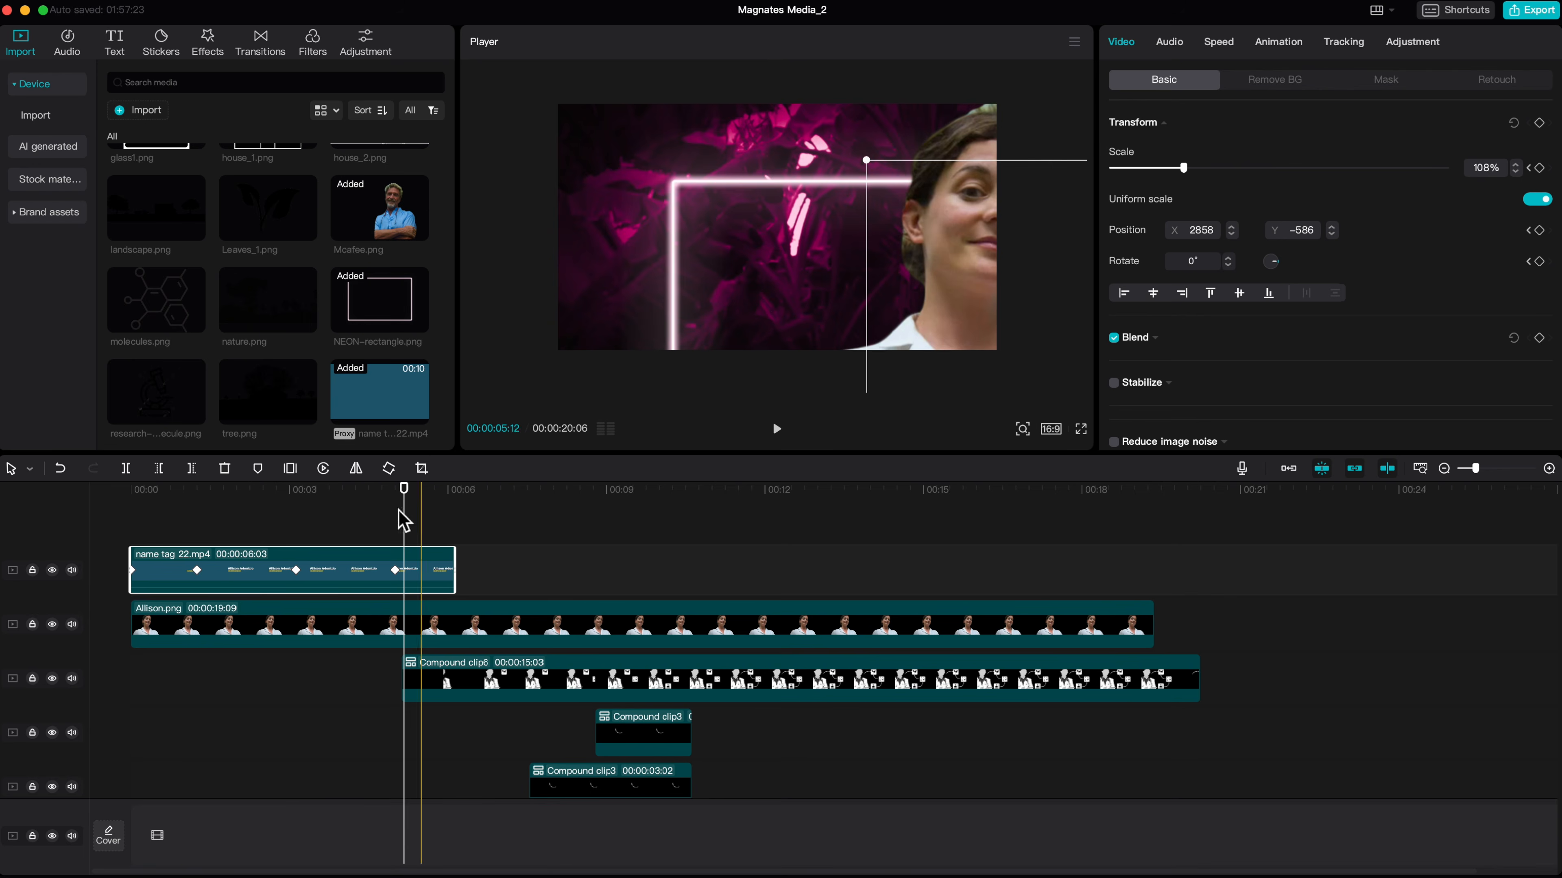
drag(166, 578, 172, 655)
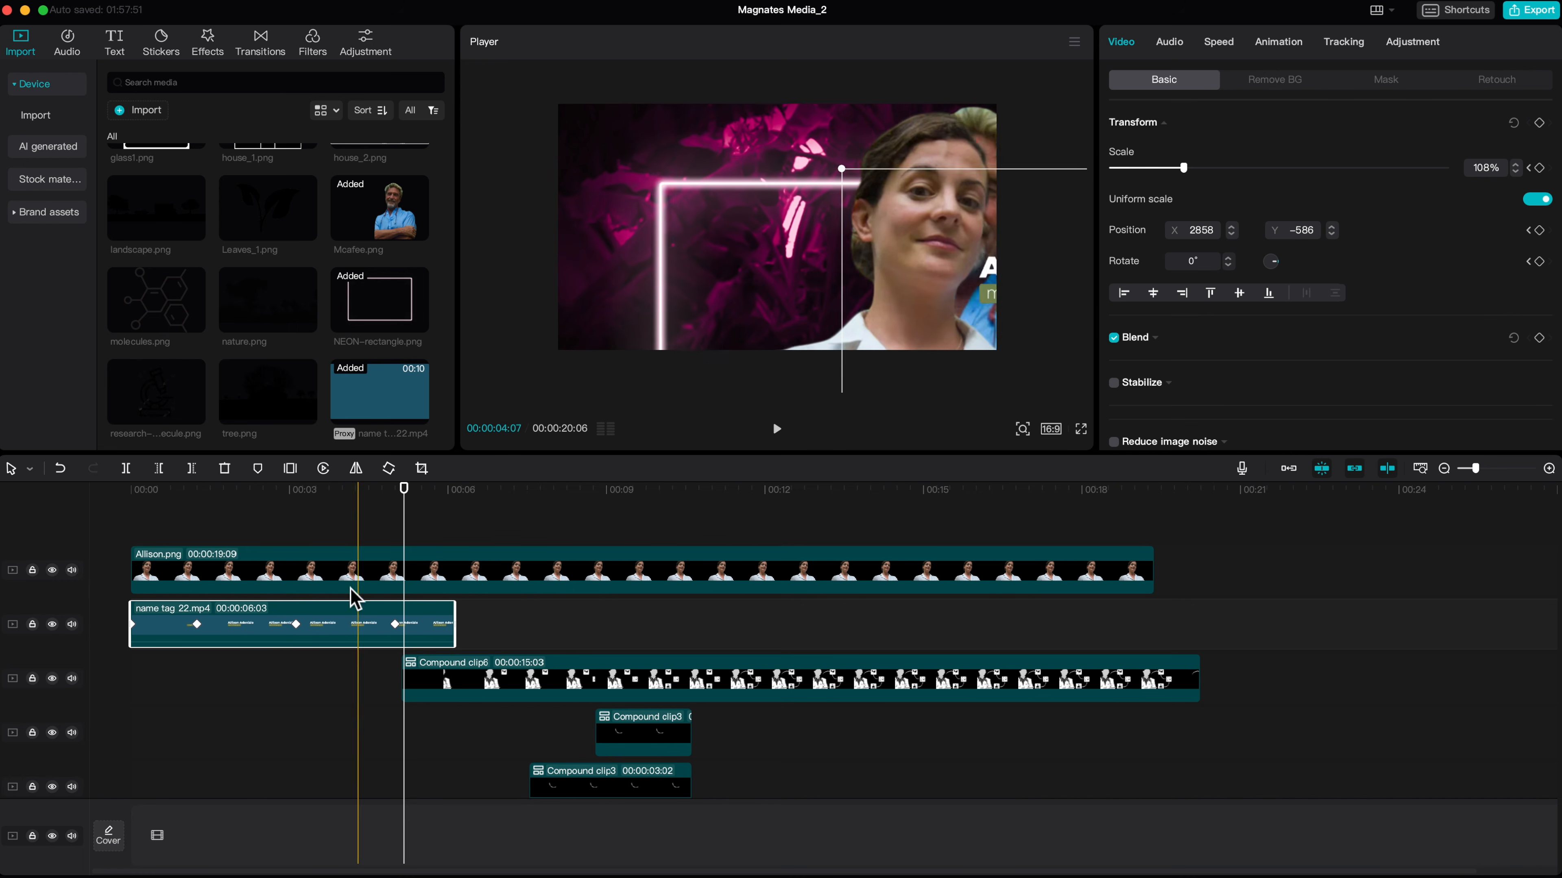
- Alt-drag the Allison.png clip upward to duplicate it onto a new track
click(338, 579)
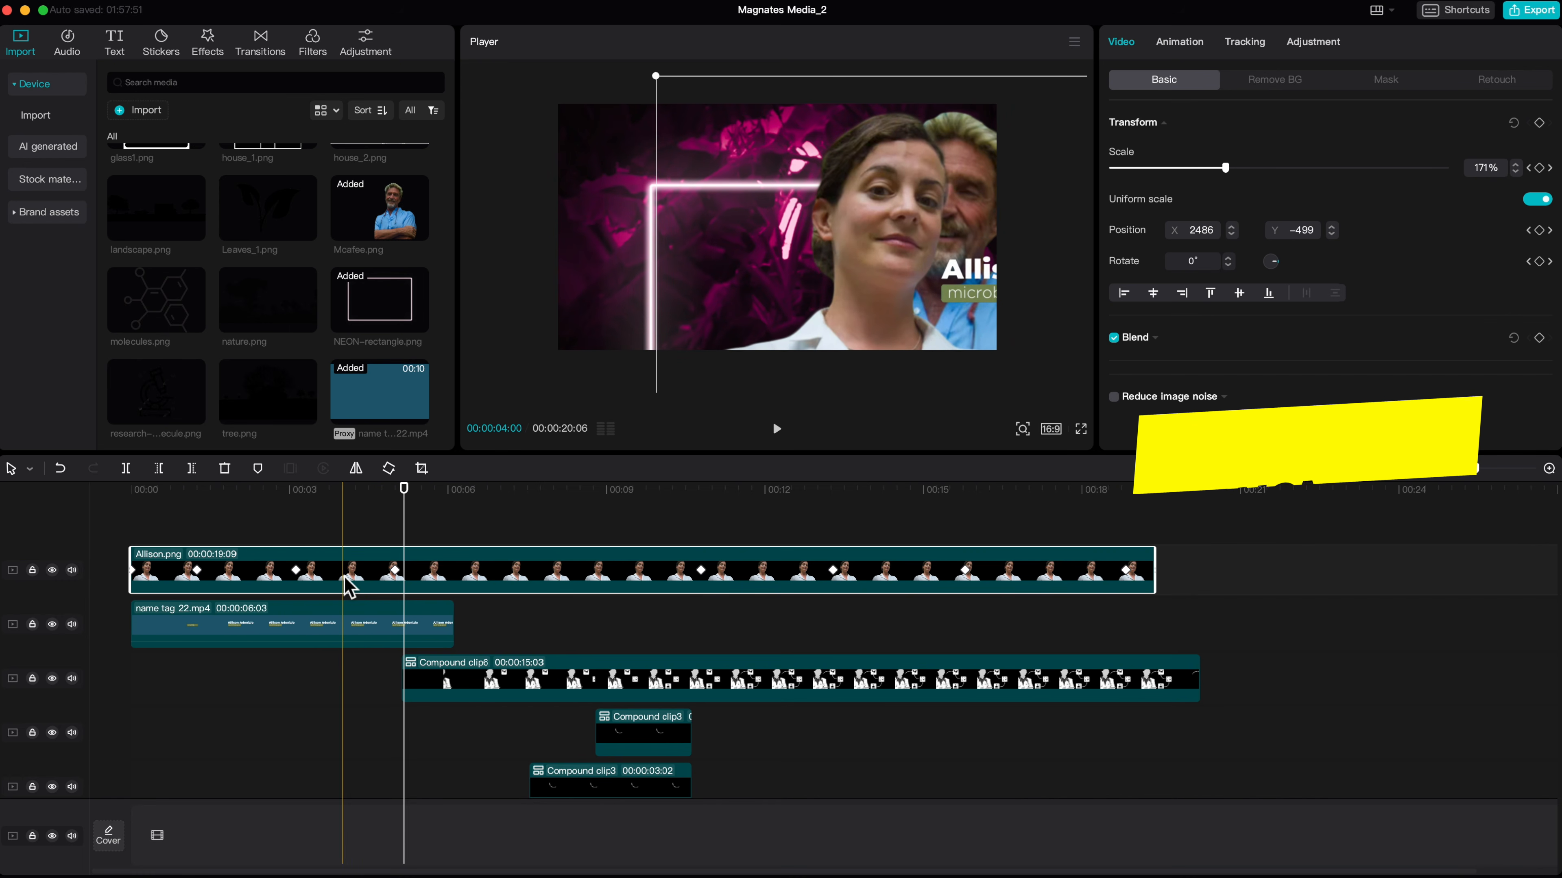
drag(349, 585, 344, 535)
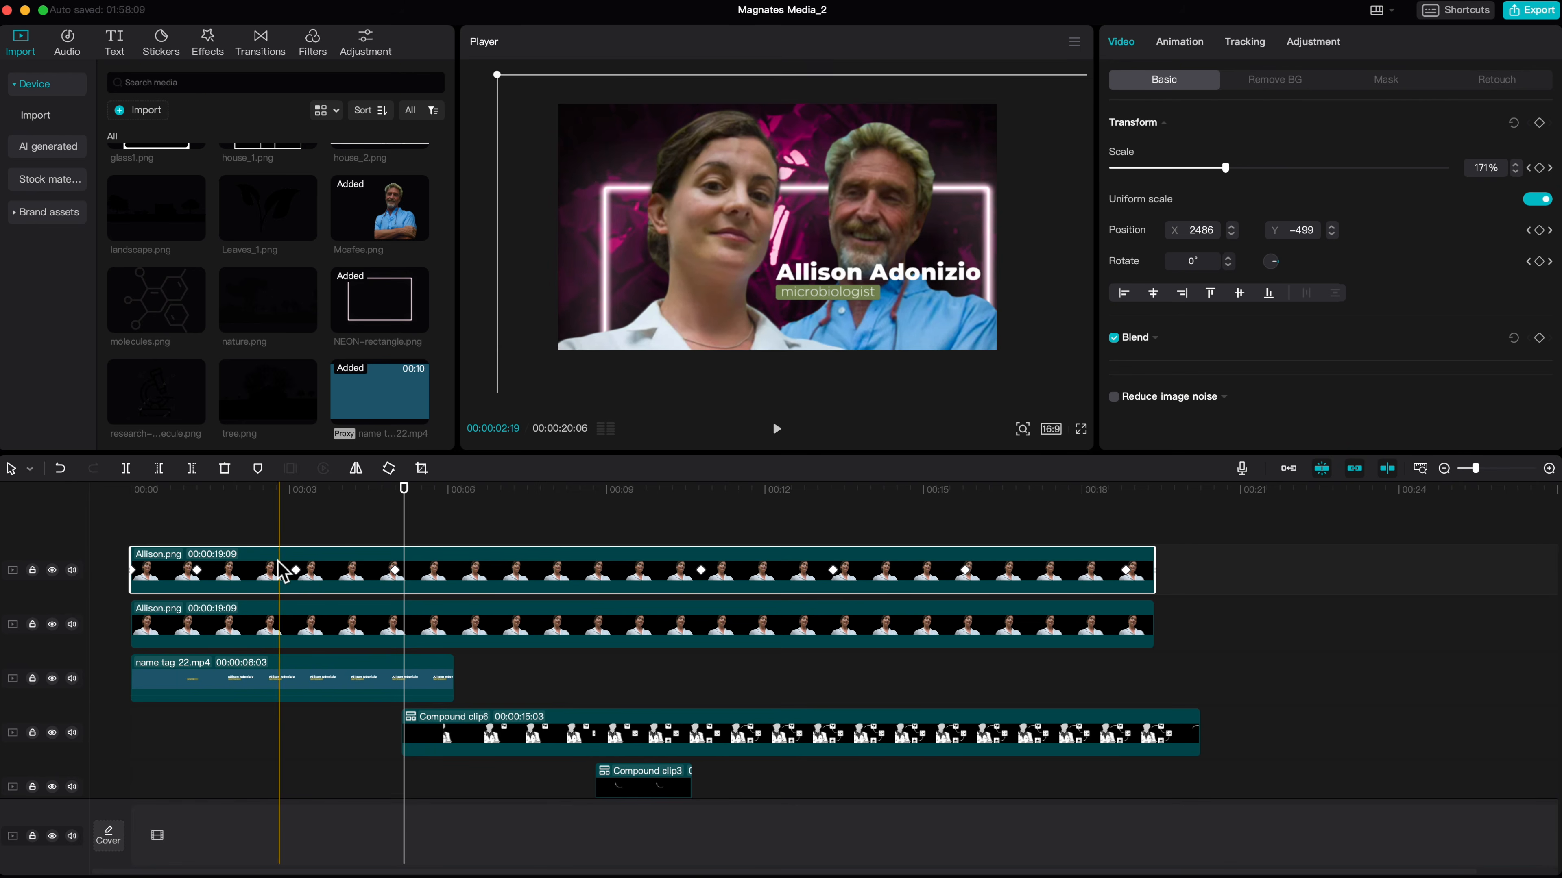
- Apply the Blur video effect, strength 50, to the top Allison.png copy
click(209, 50)
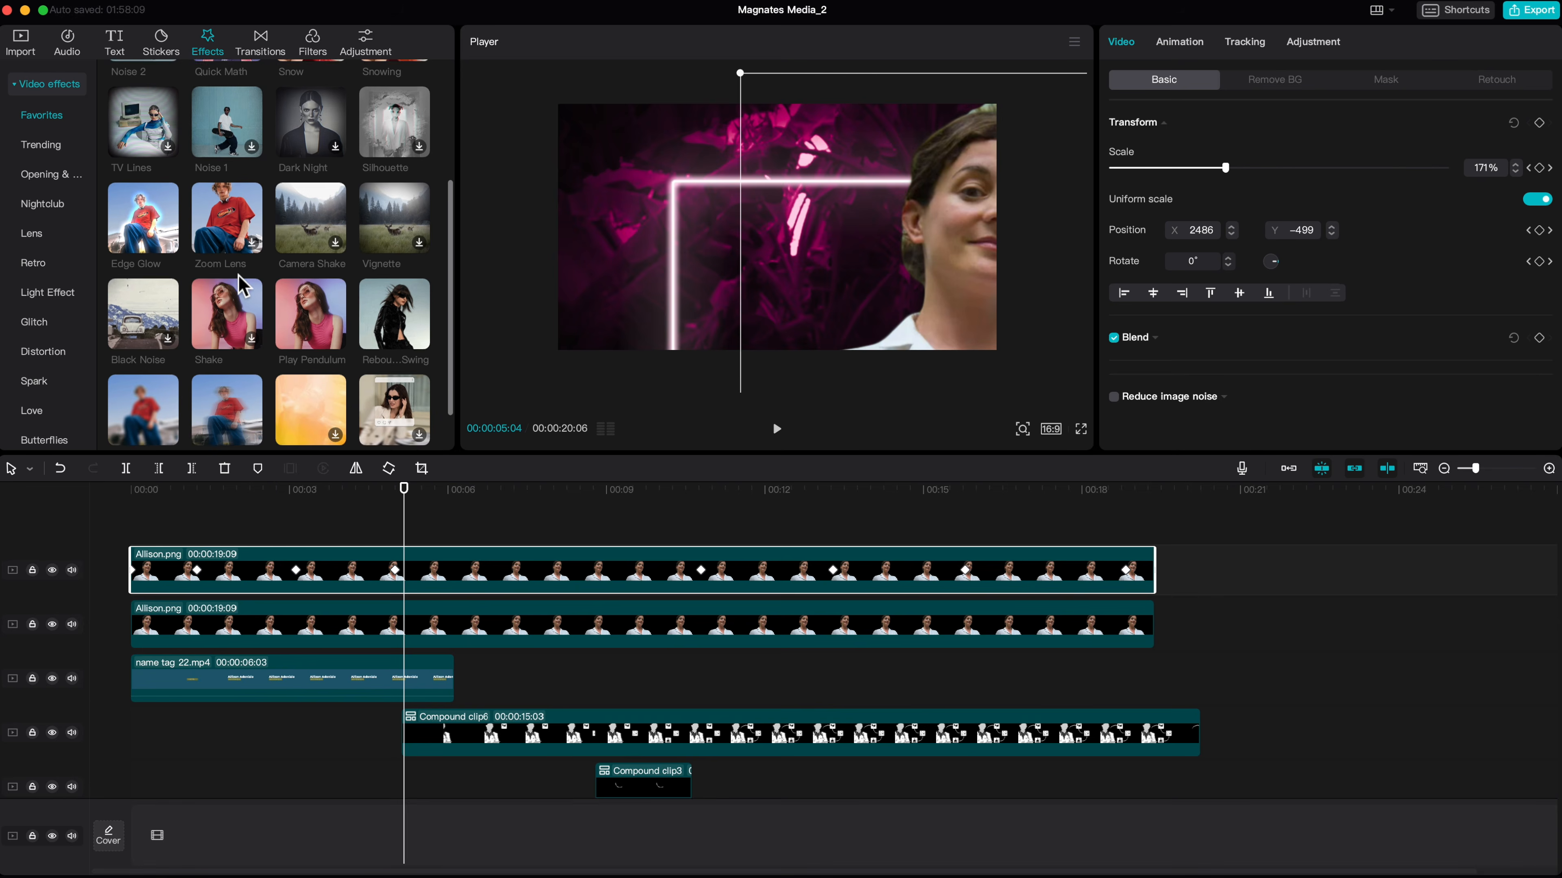
scroll(242, 284, down, 2)
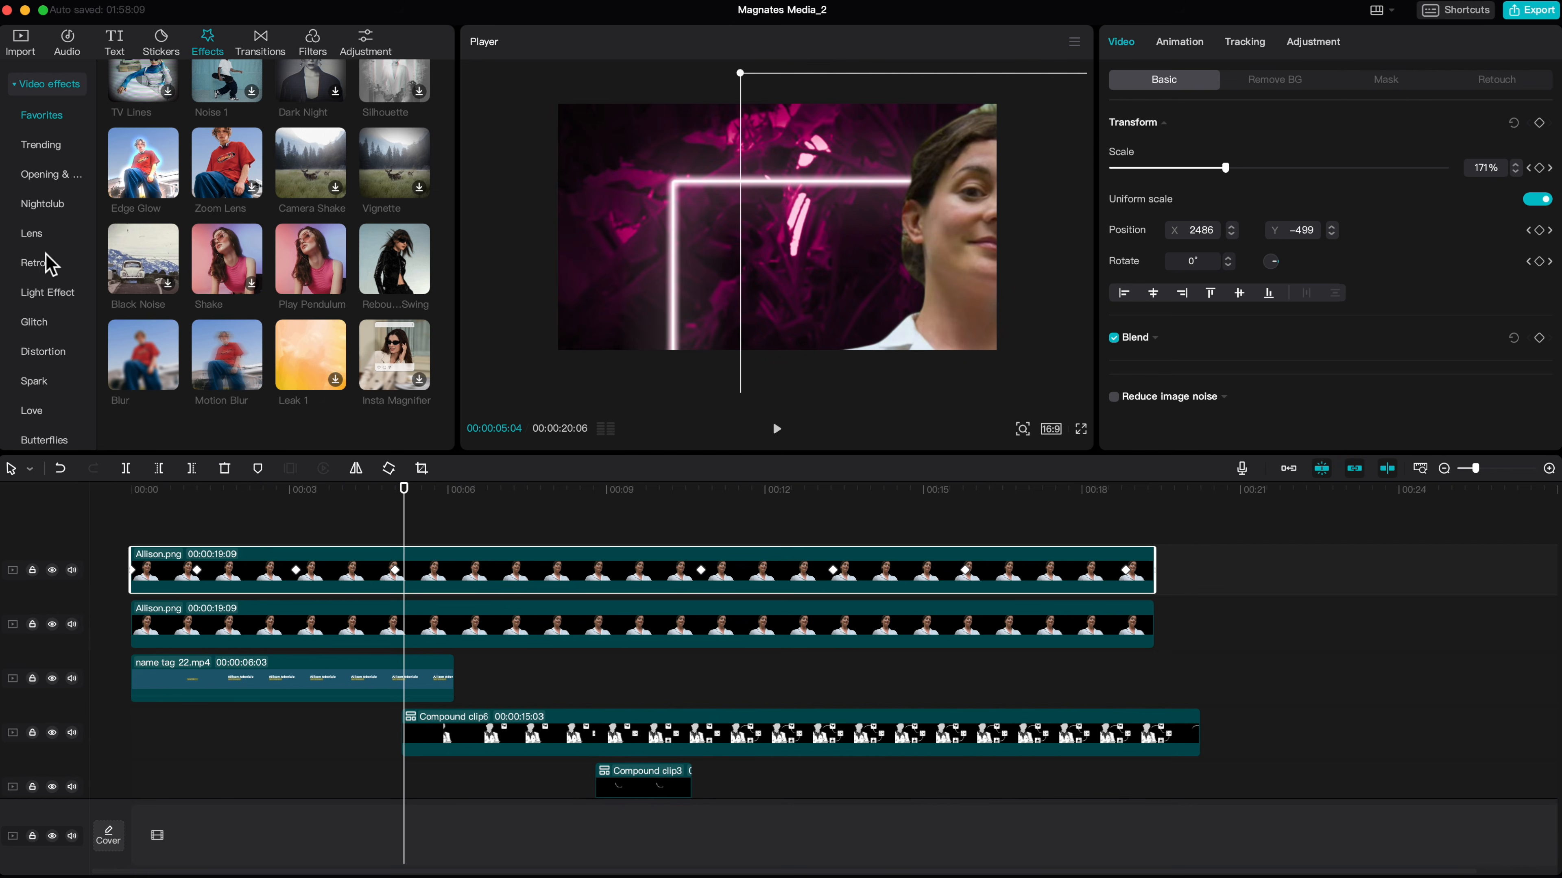
drag(148, 363, 239, 576)
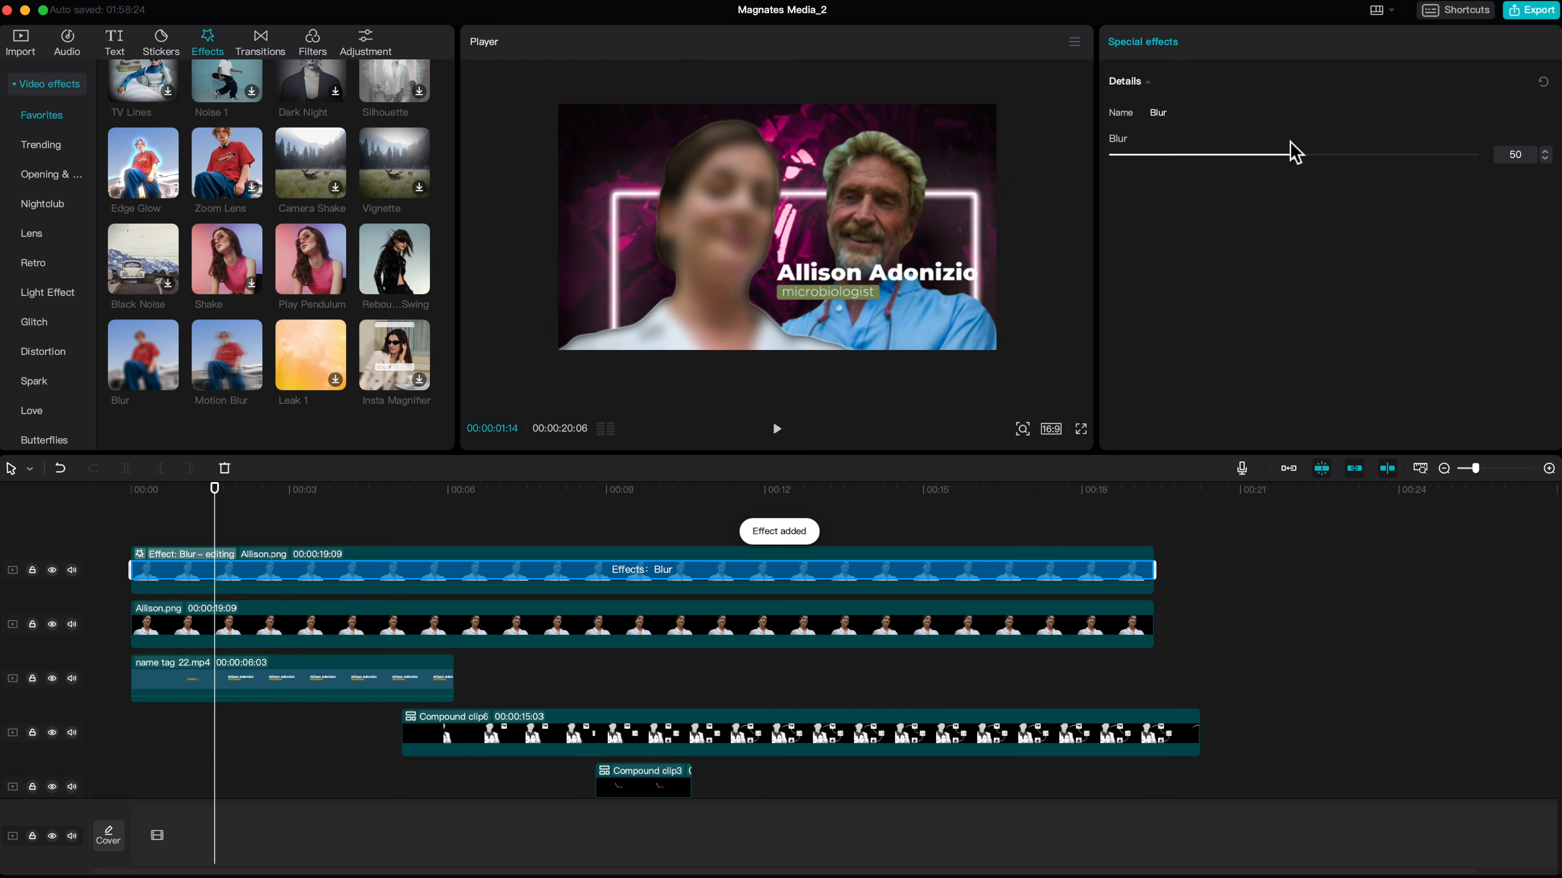
click(292, 550)
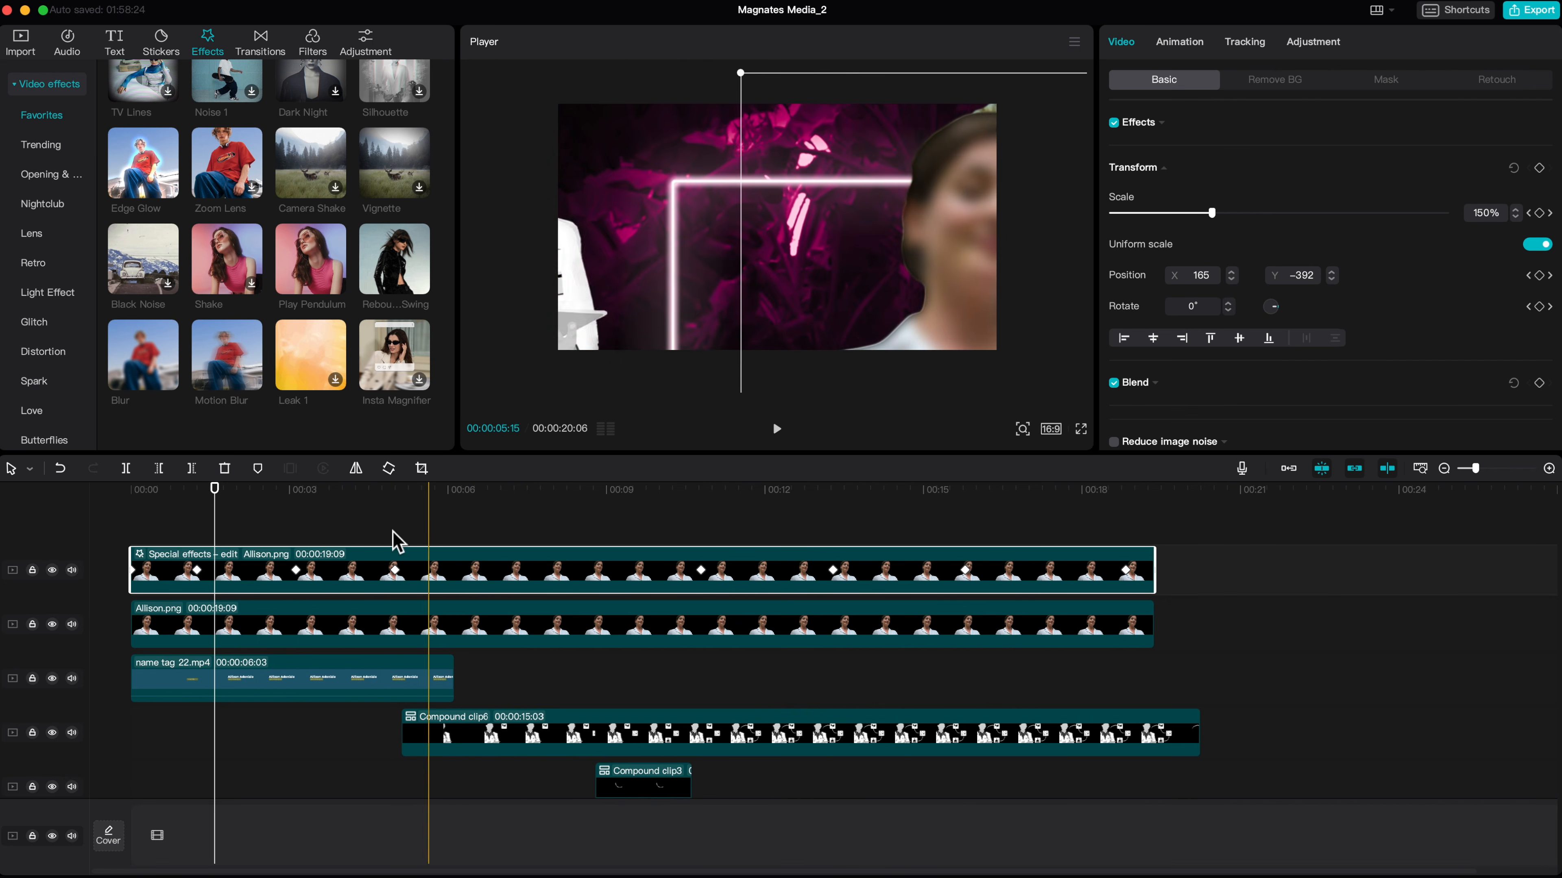
- Set the blurred Allison overlay's opacity to 54% at 00:05:00
click(298, 494)
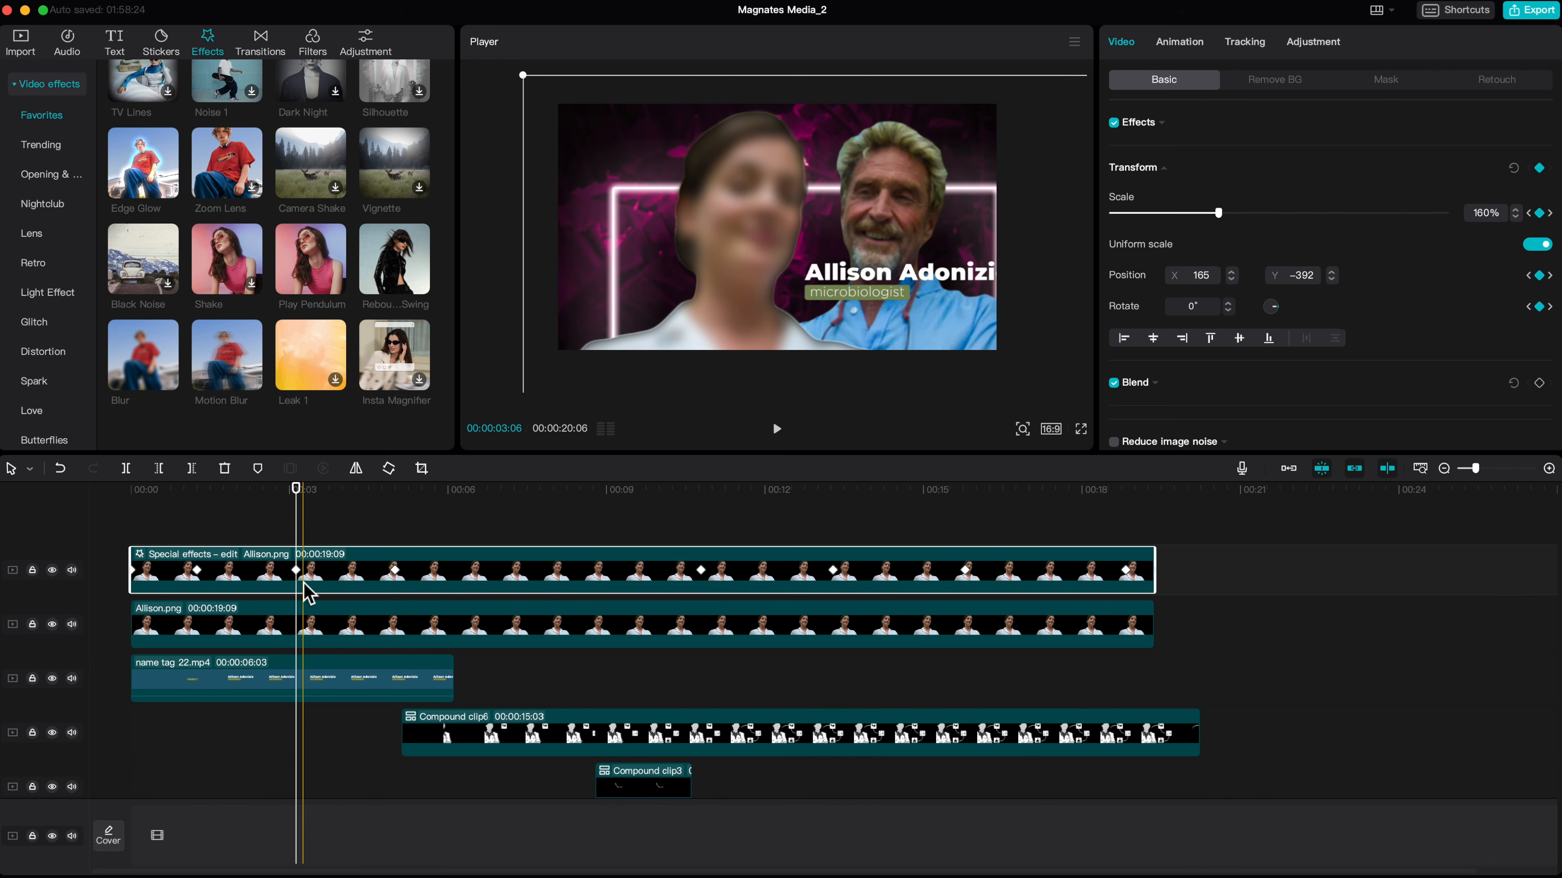
scroll(1189, 283, down, 1)
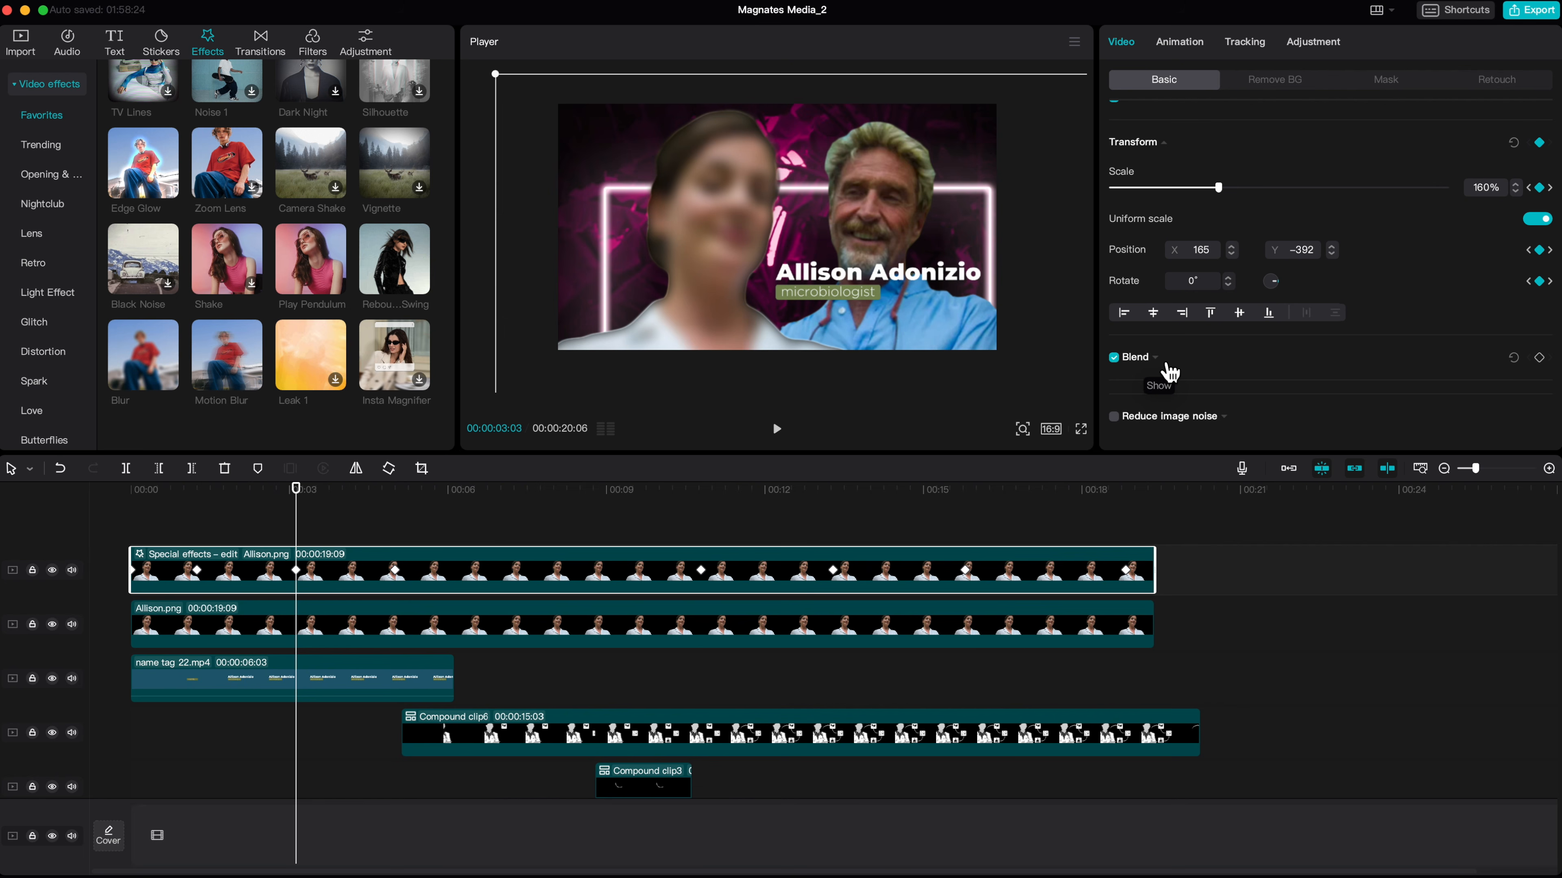
click(1168, 371)
scroll(1202, 406, down, 3)
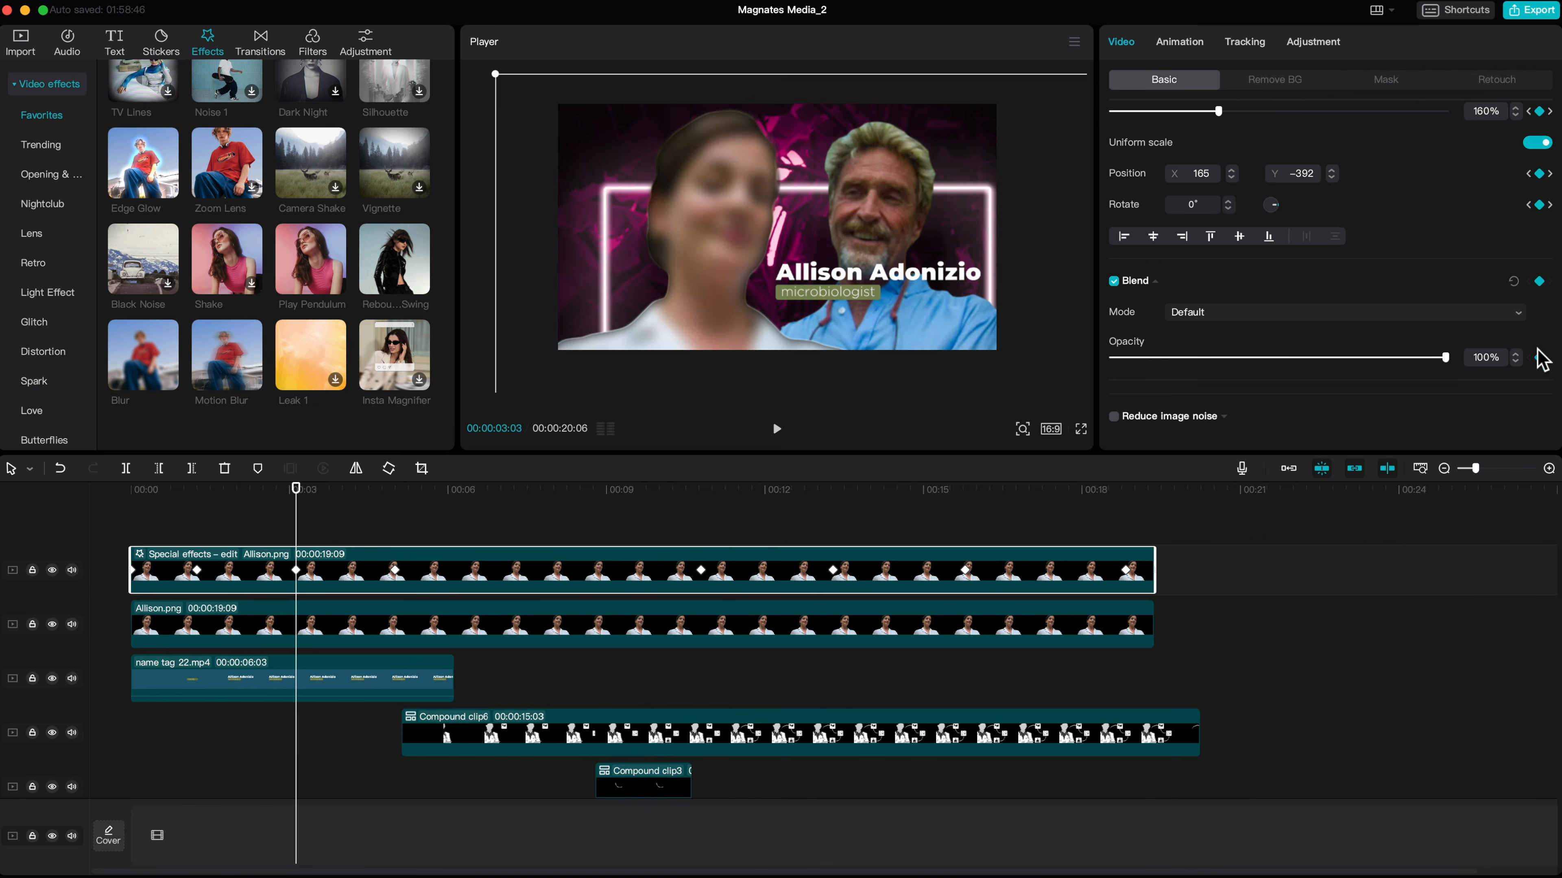
click(397, 543)
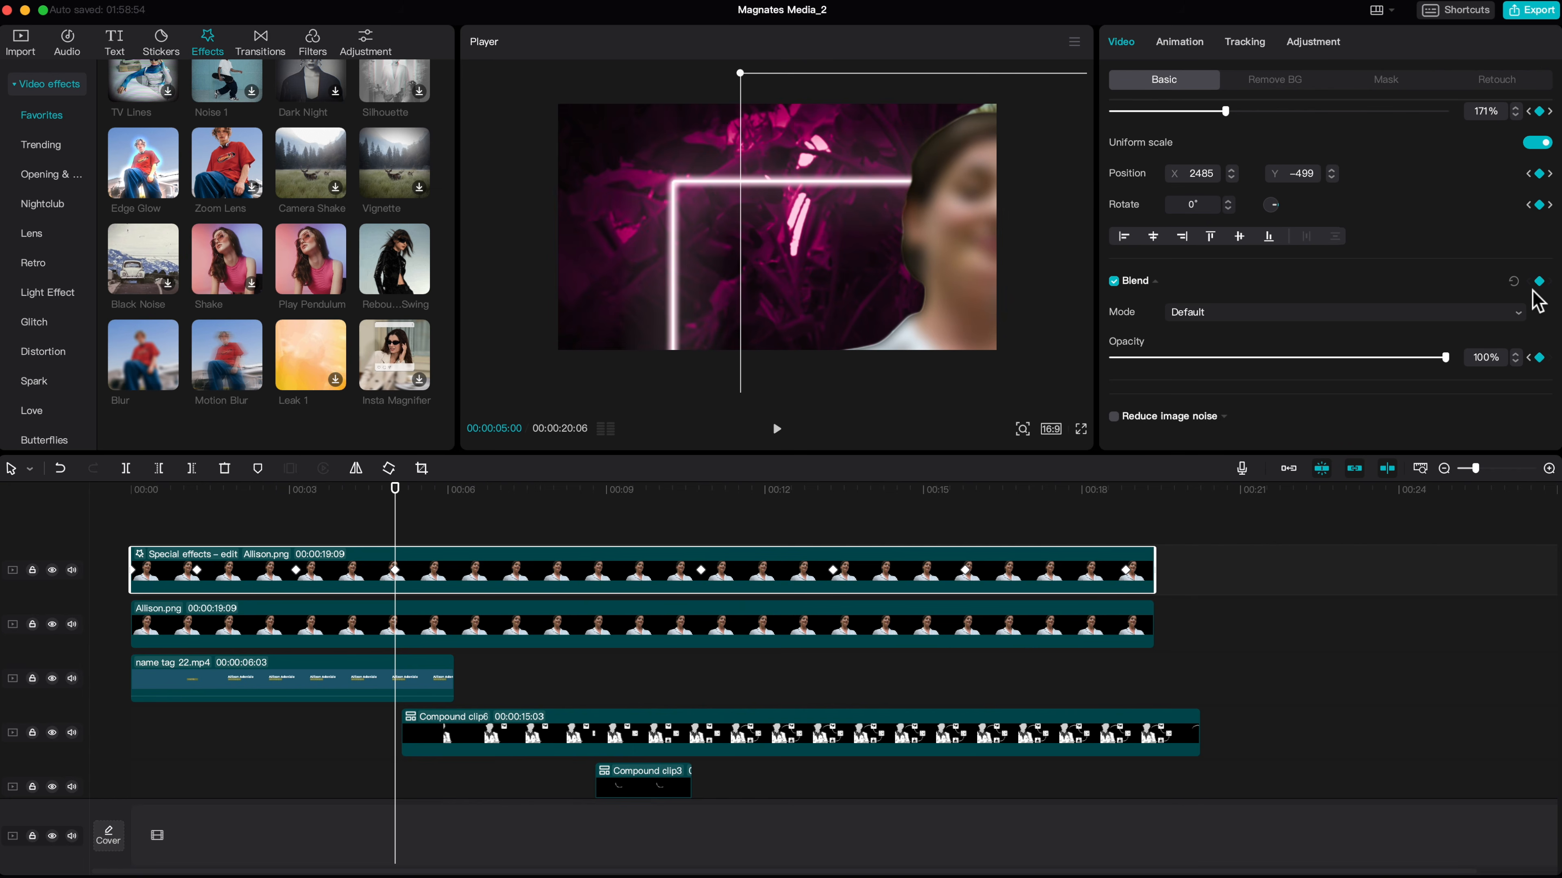
drag(1367, 358, 1292, 357)
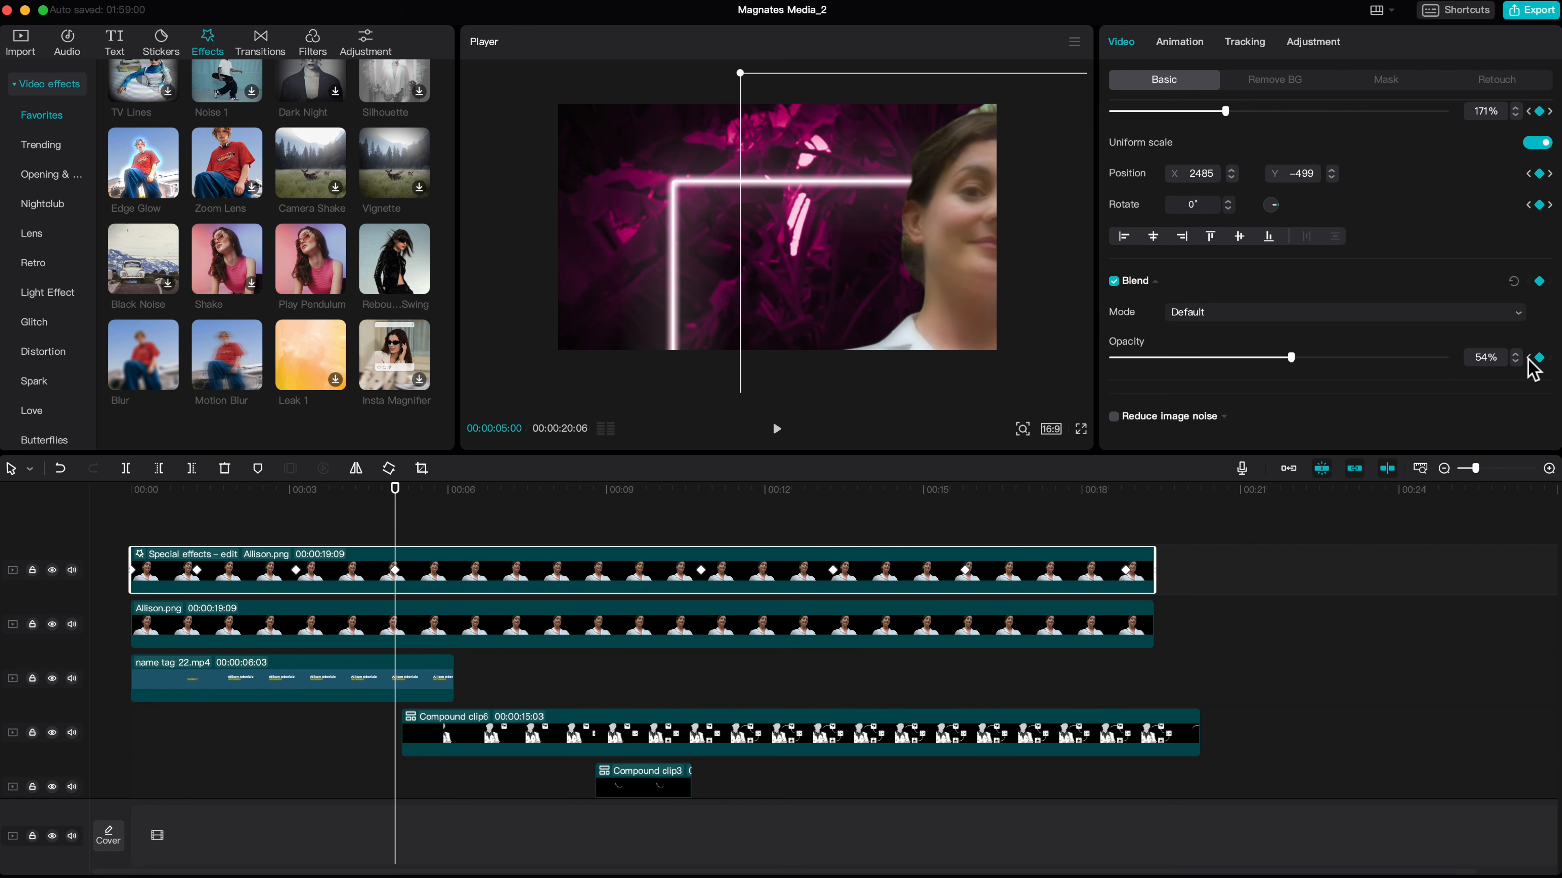
- Set its opacity to 0% at 00:03:03 and play back to check the fade-in
click(1530, 359)
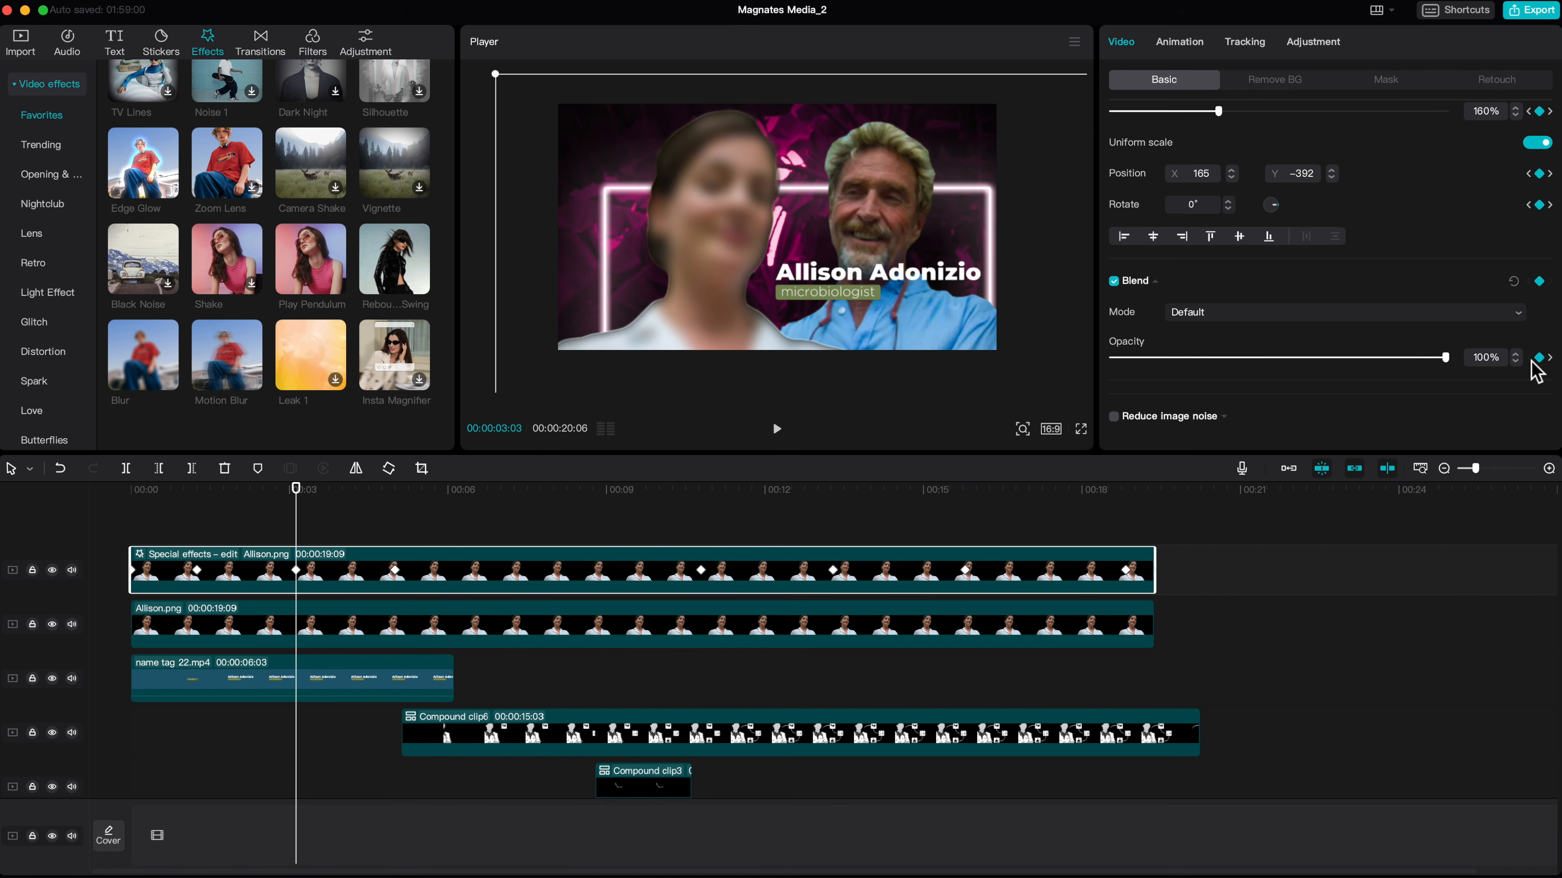
drag(1445, 359, 939, 351)
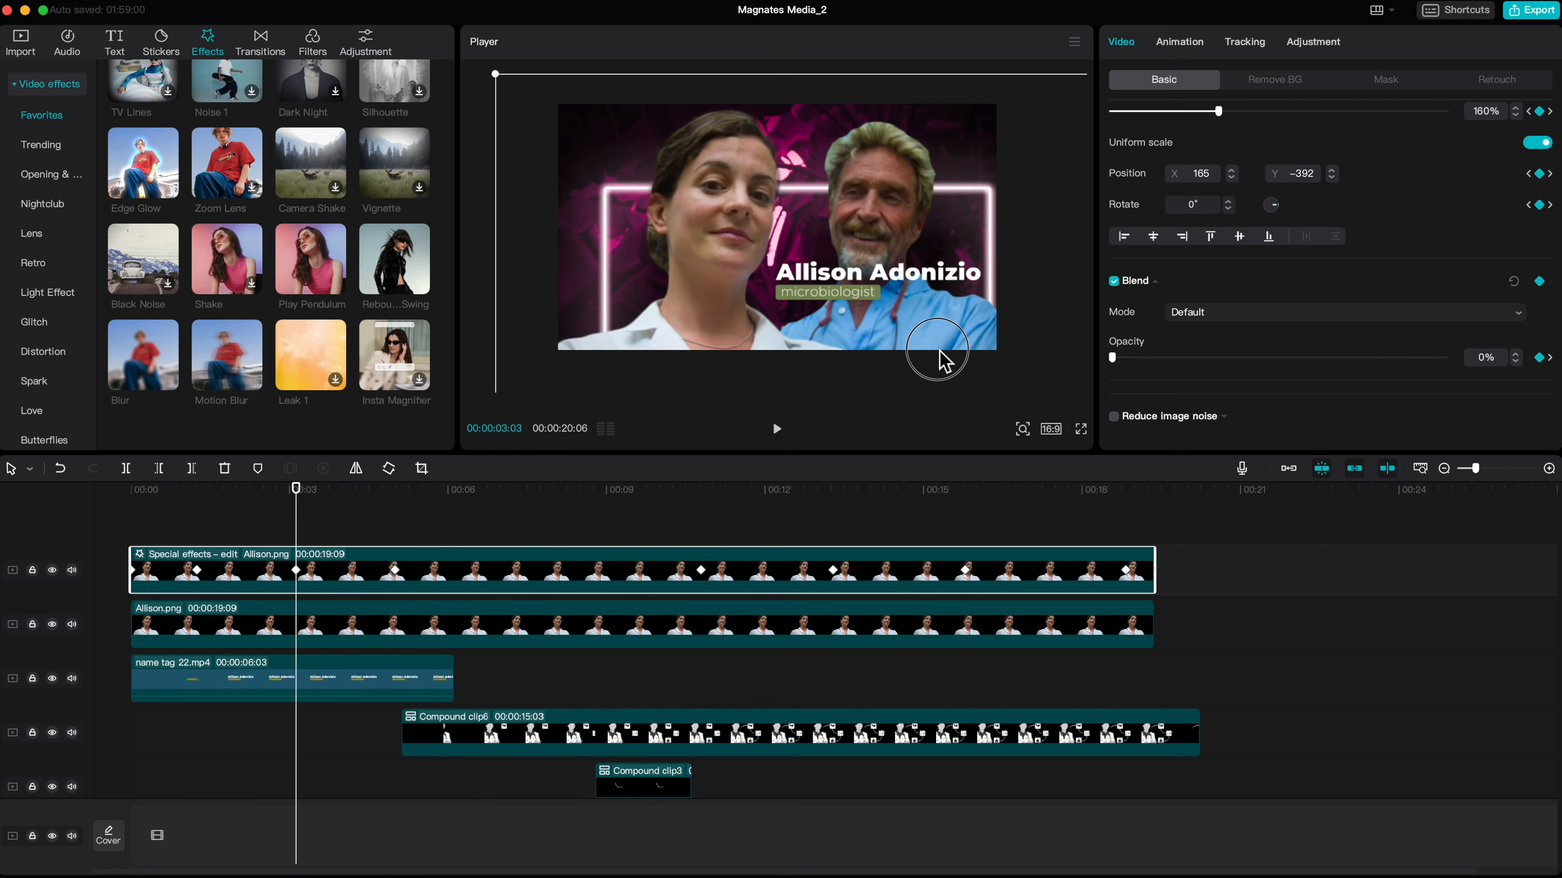
key(space)
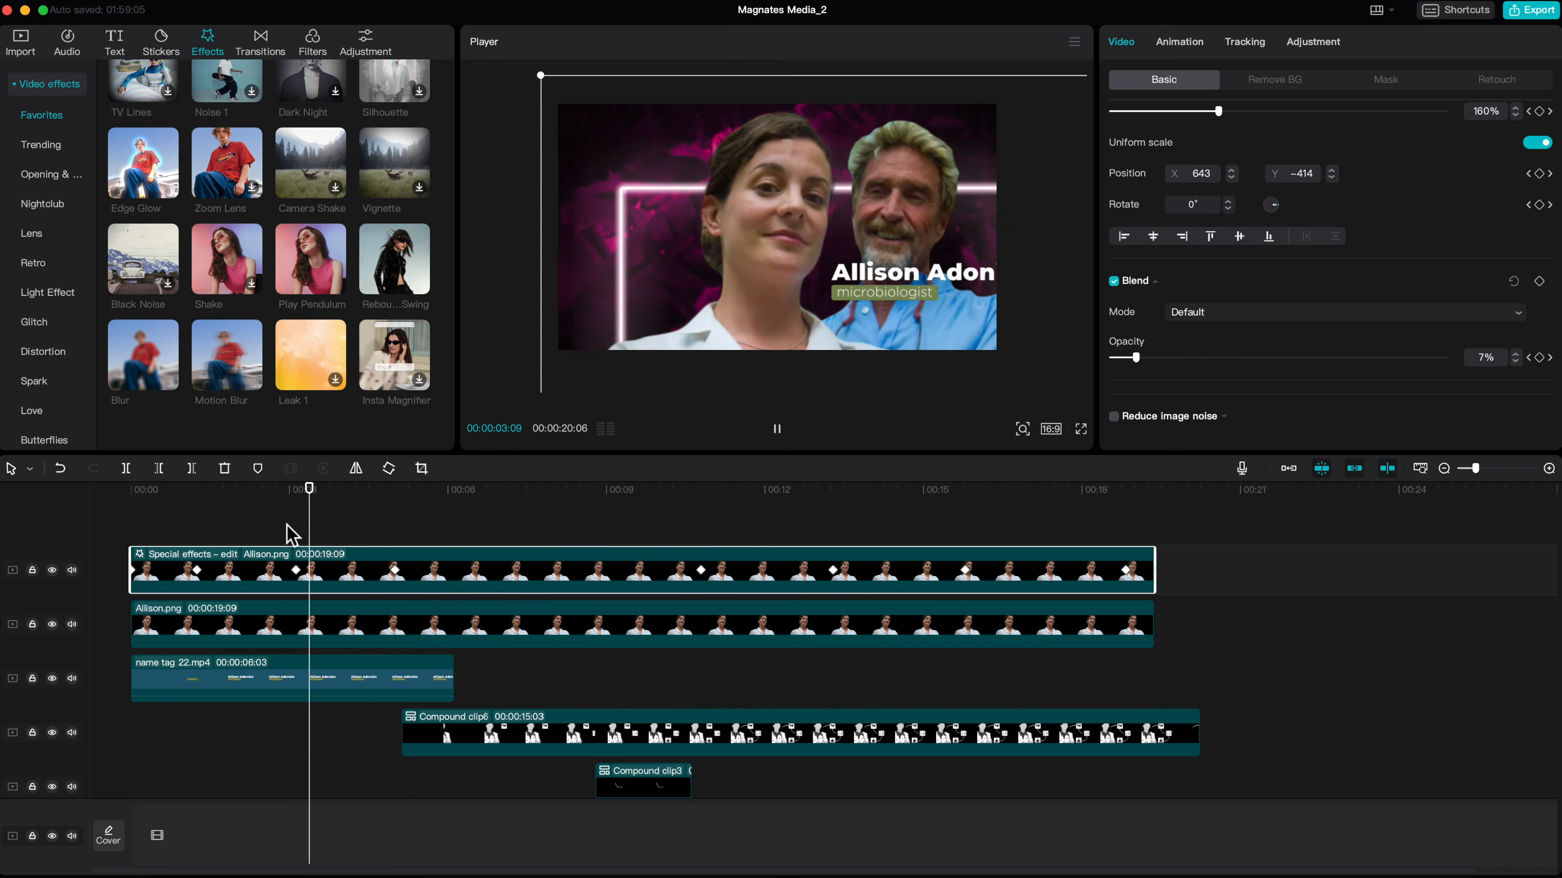
key(space)
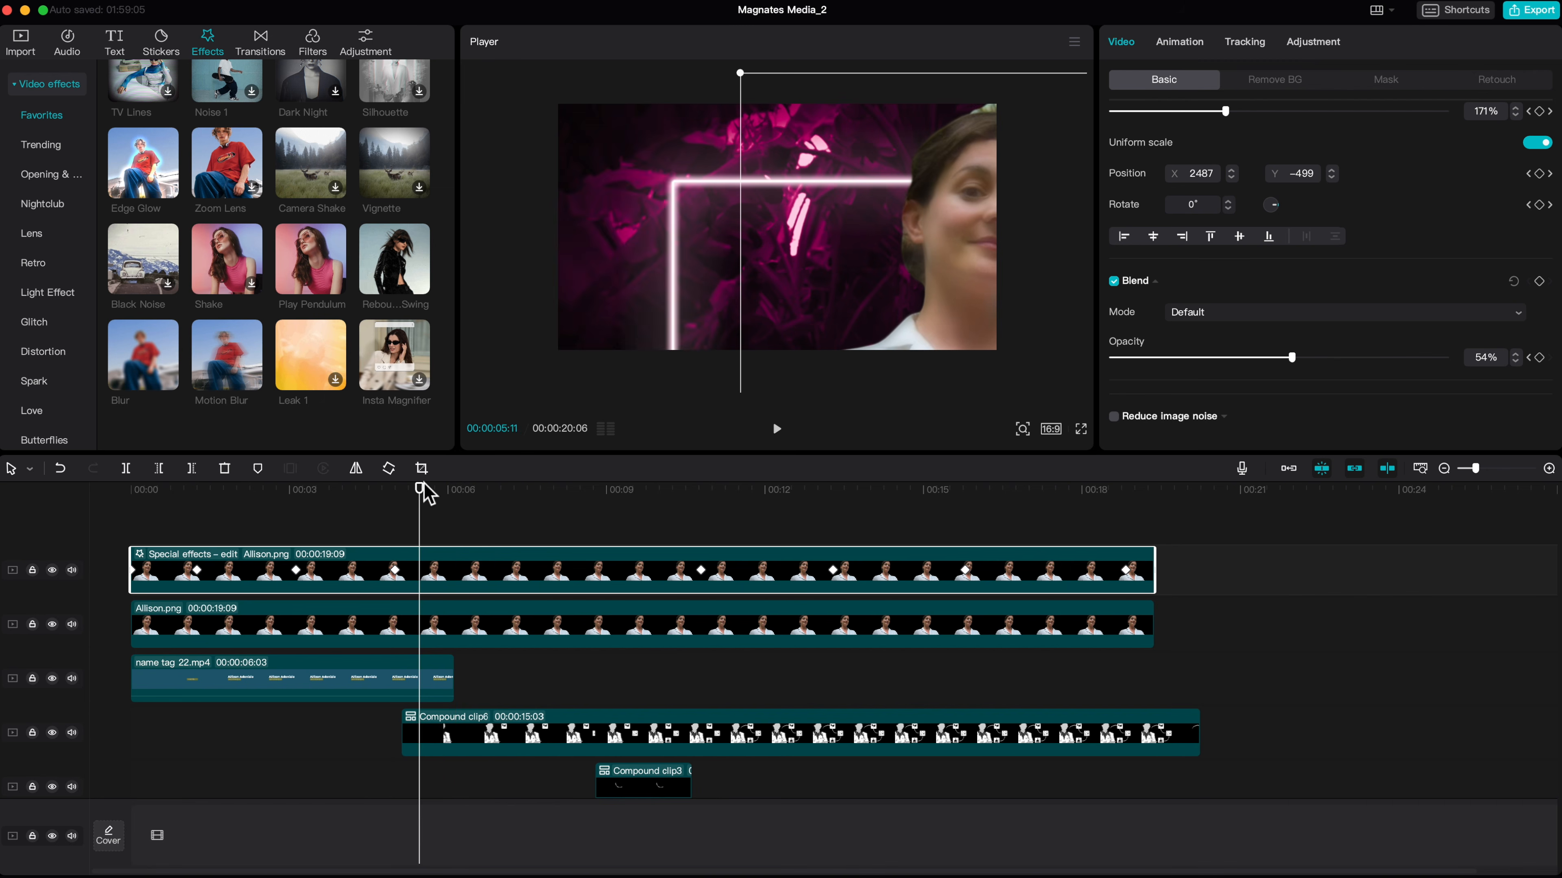
key(space)
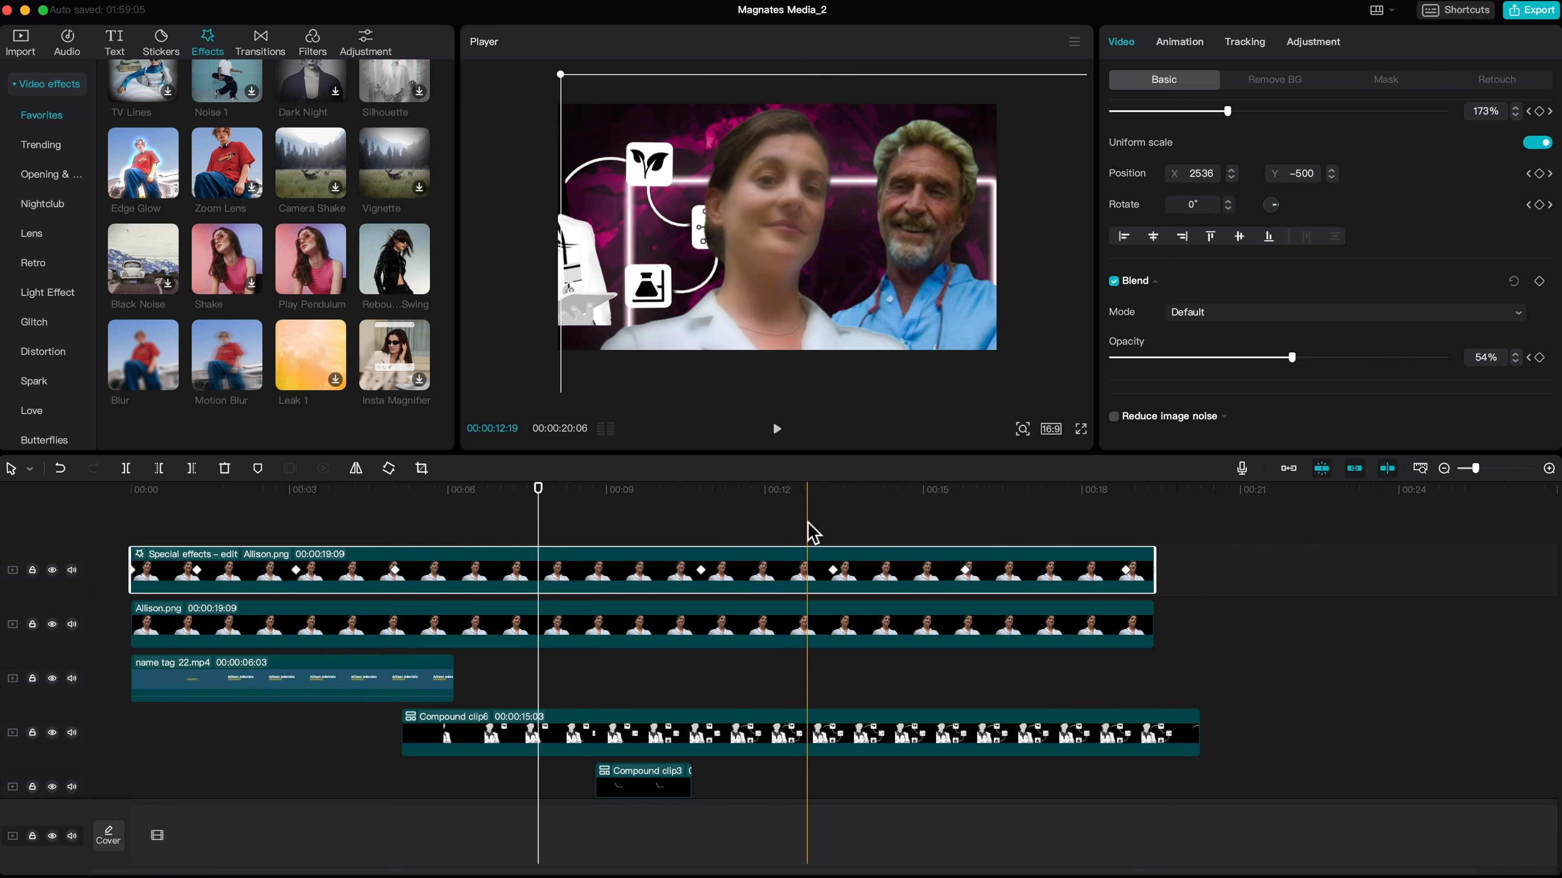
- Keyframe the blurred overlay's opacity to 0% at 00:13:07 and 49% at 00:15:19
click(704, 499)
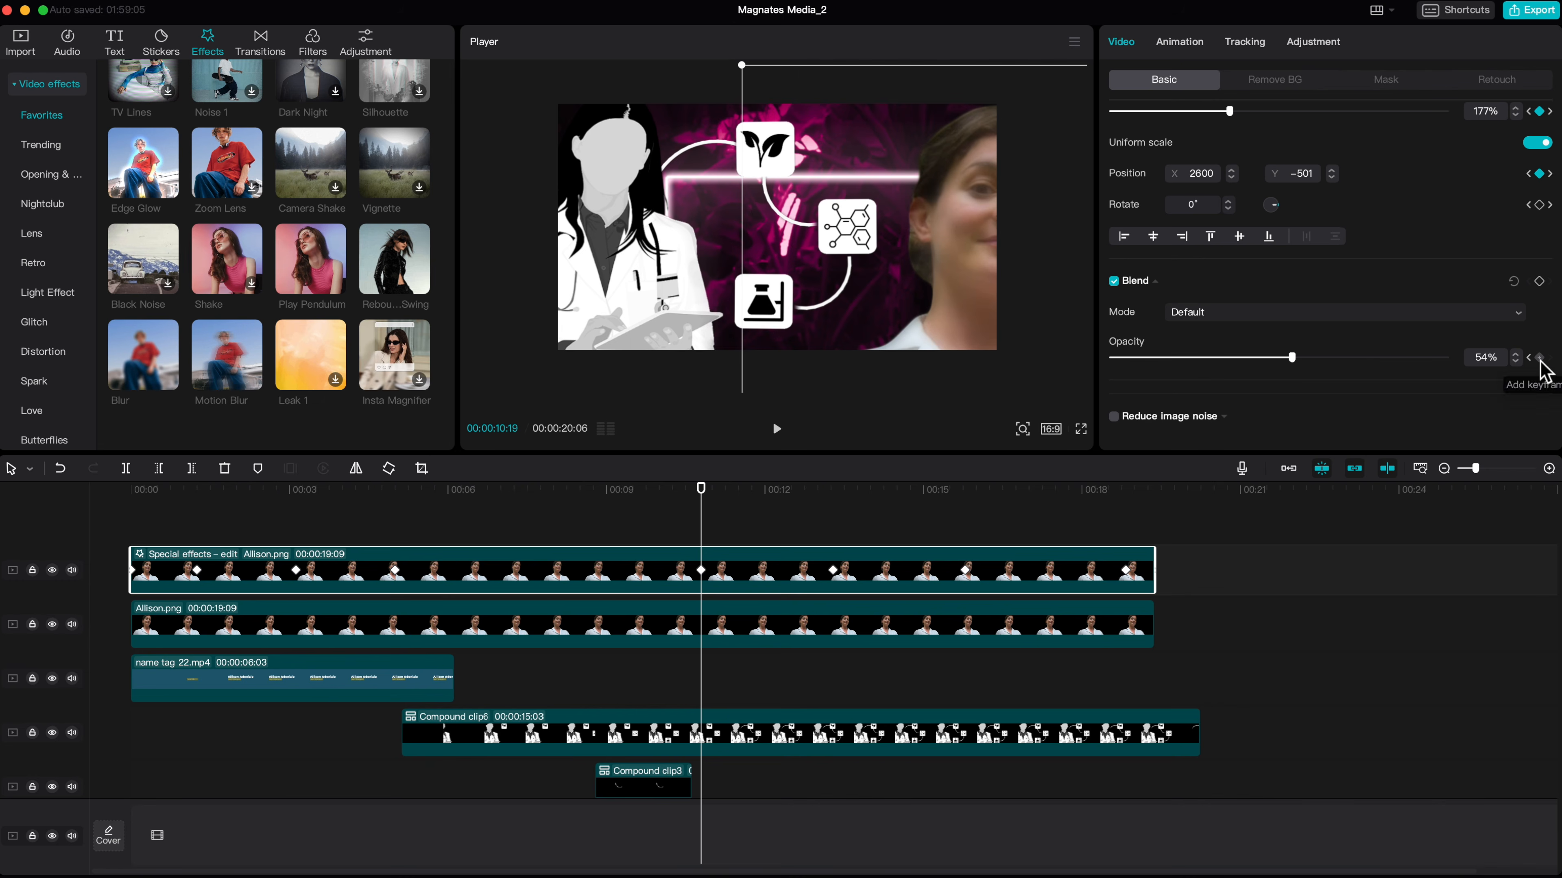
click(832, 495)
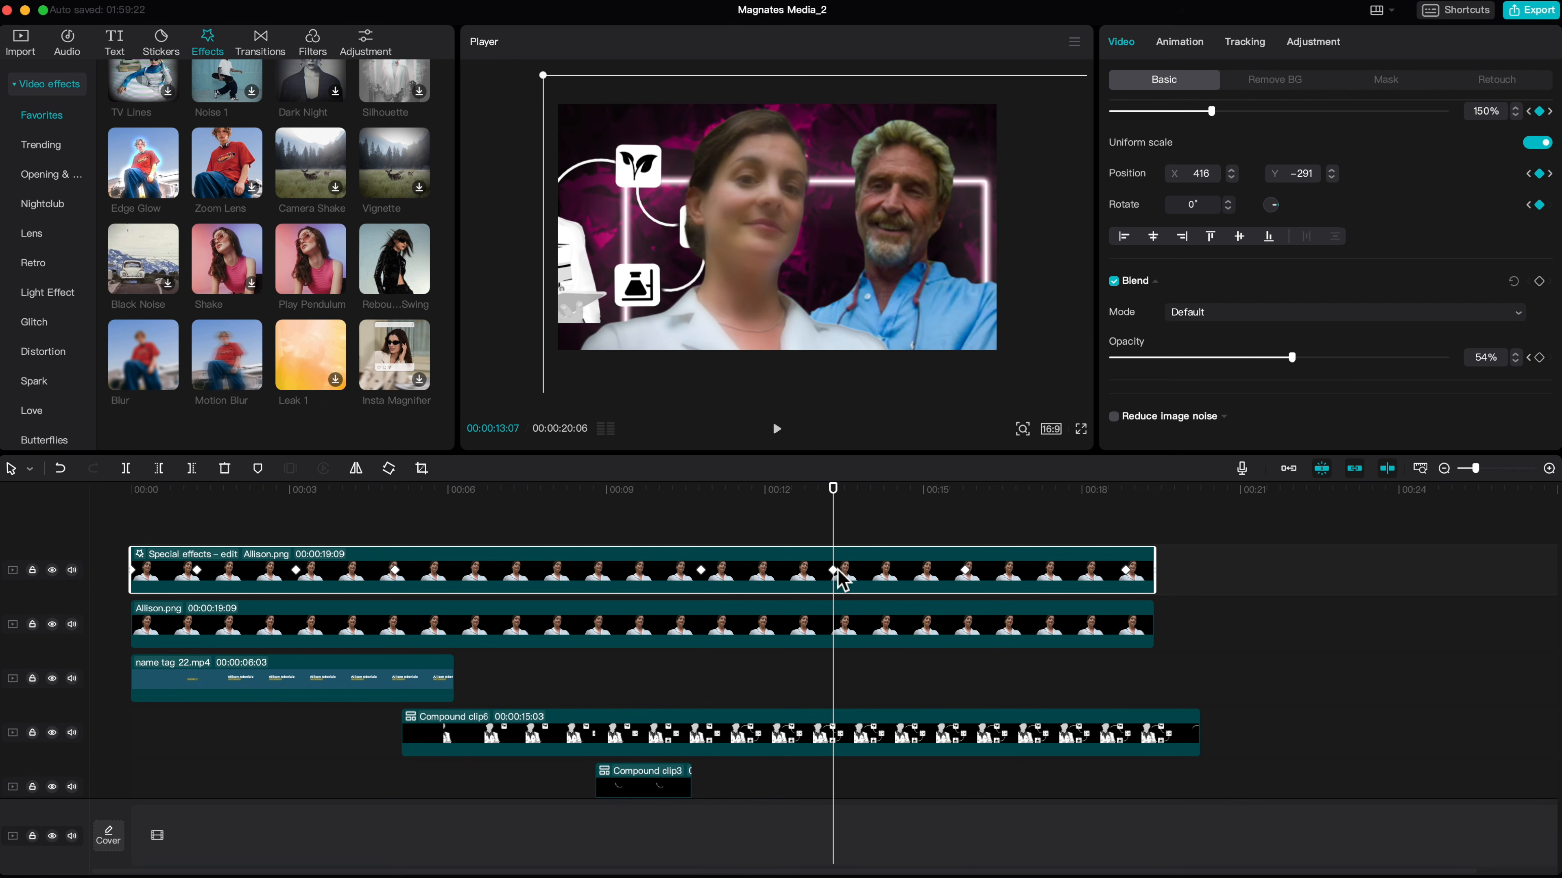
drag(1293, 360, 1112, 357)
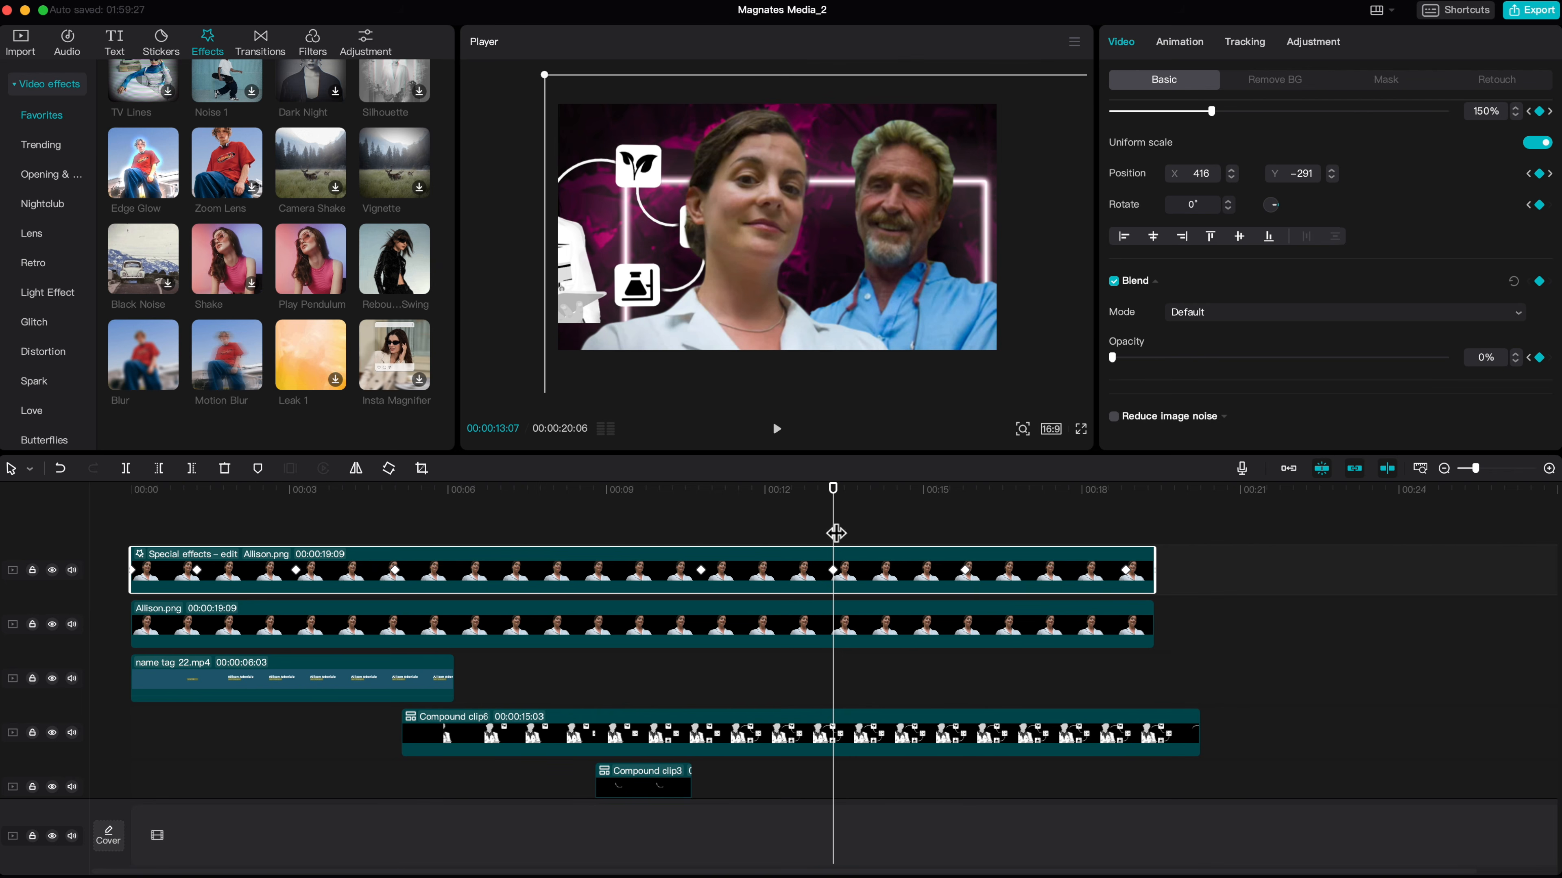
click(966, 496)
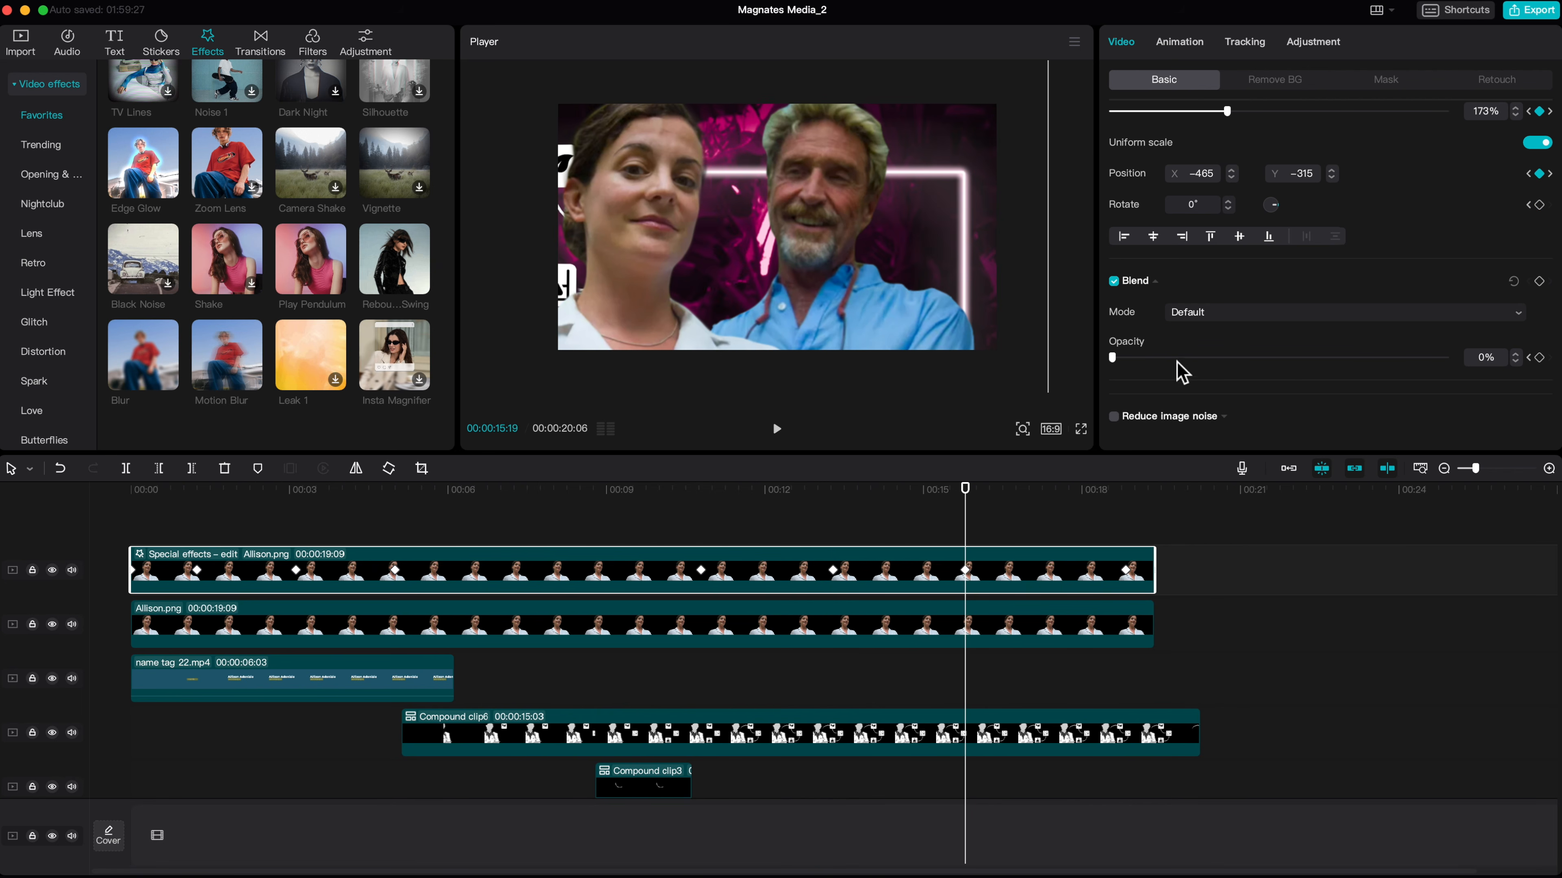
drag(1118, 360, 1269, 360)
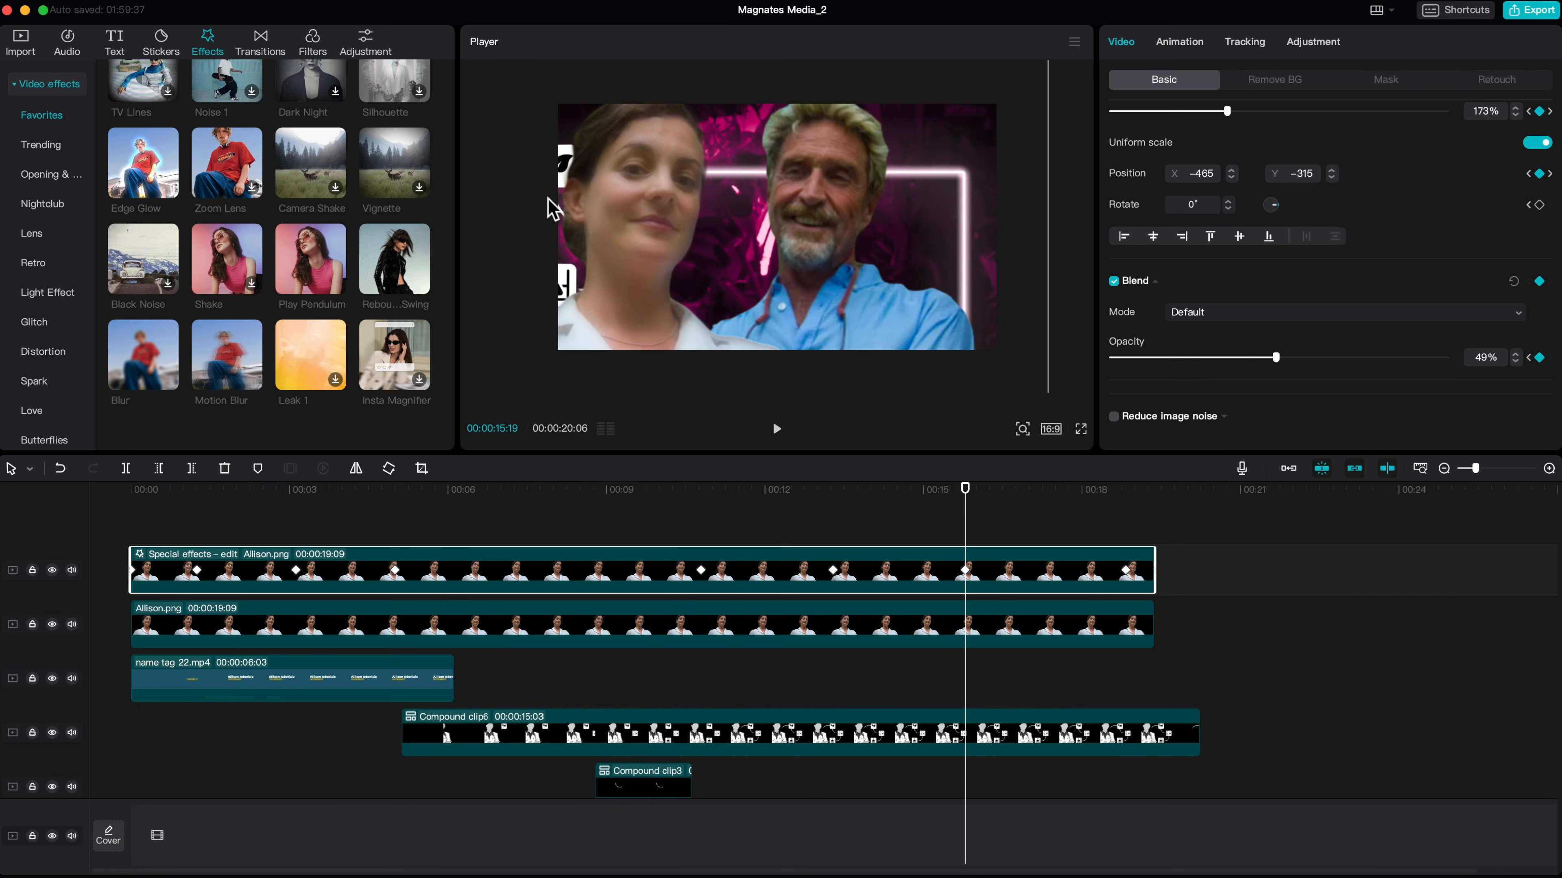
click(684, 489)
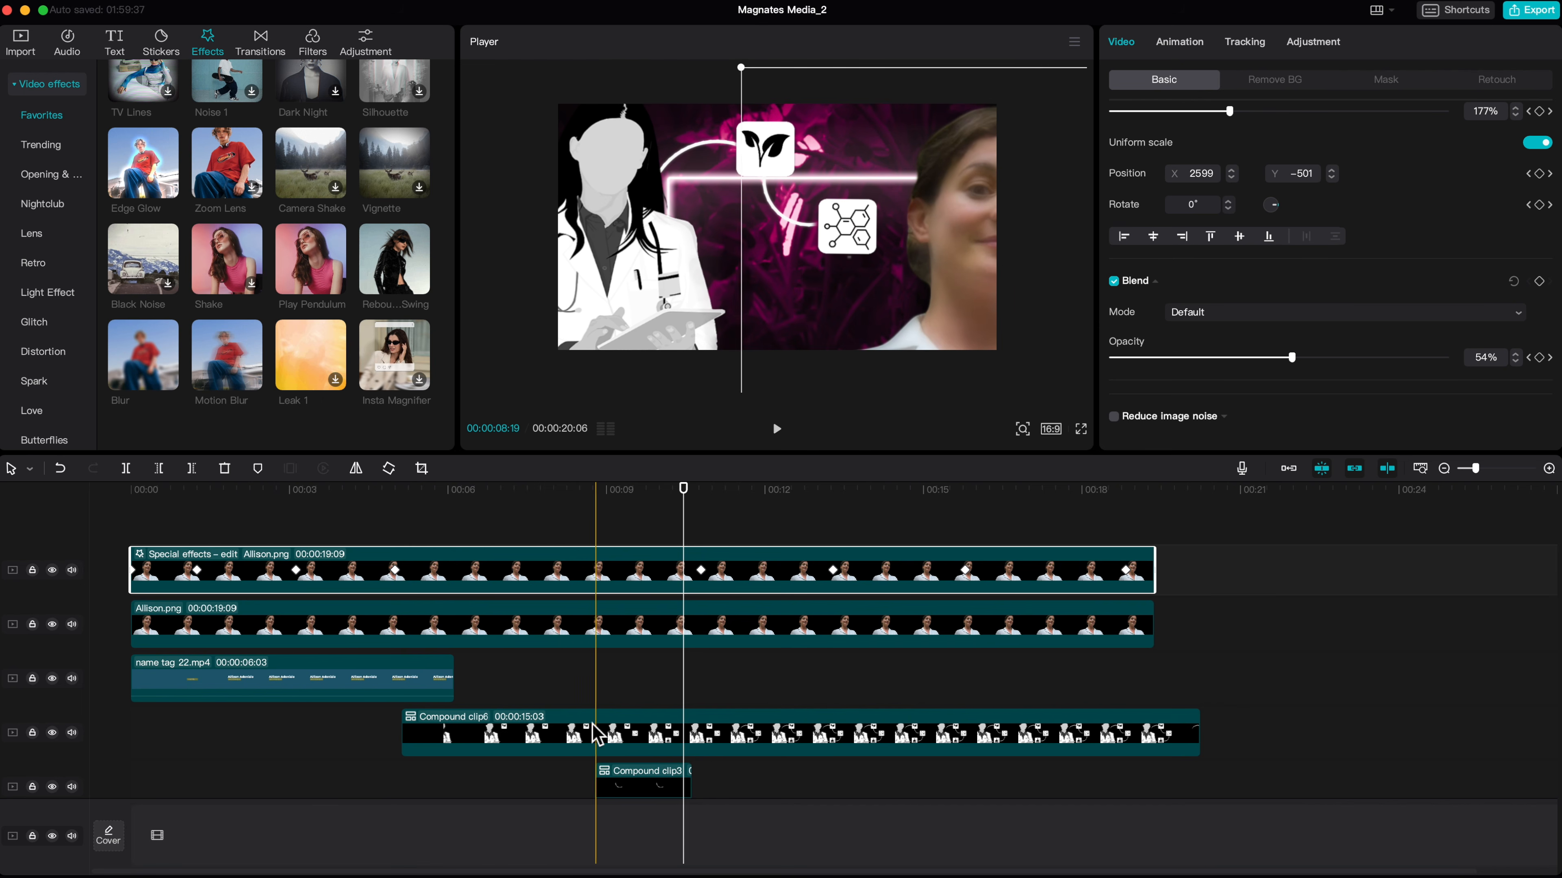
- Alt-drag Compound clip6 to duplicate it onto a new track
click(598, 735)
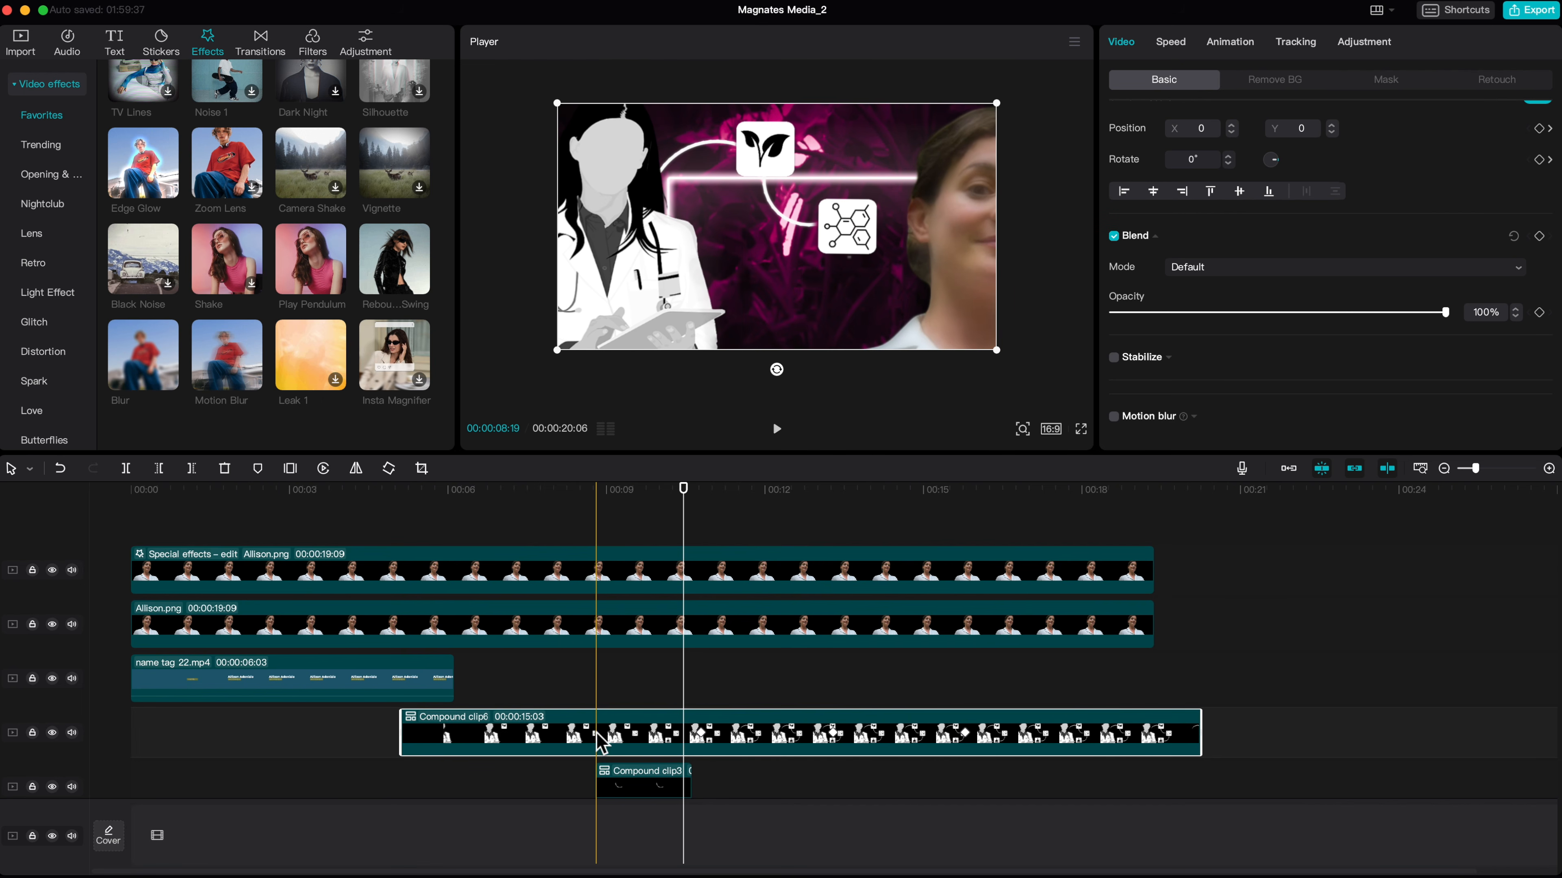
scroll(625, 744, down, 5)
drag(641, 614, 641, 640)
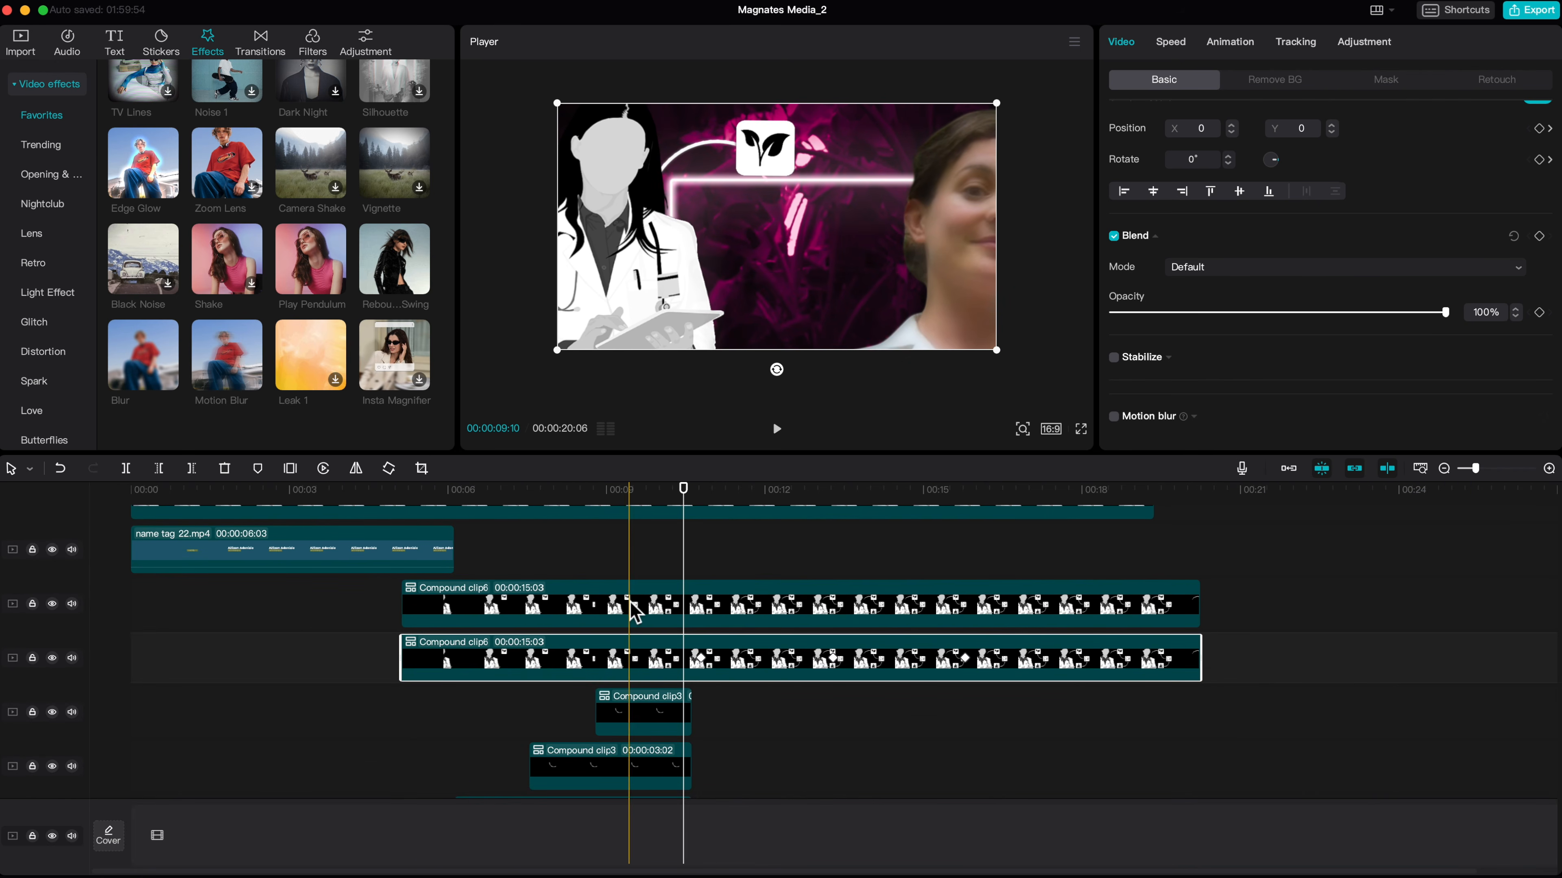
- Apply the Blur effect, strength 50, to the upper Compound clip6 copy
click(656, 606)
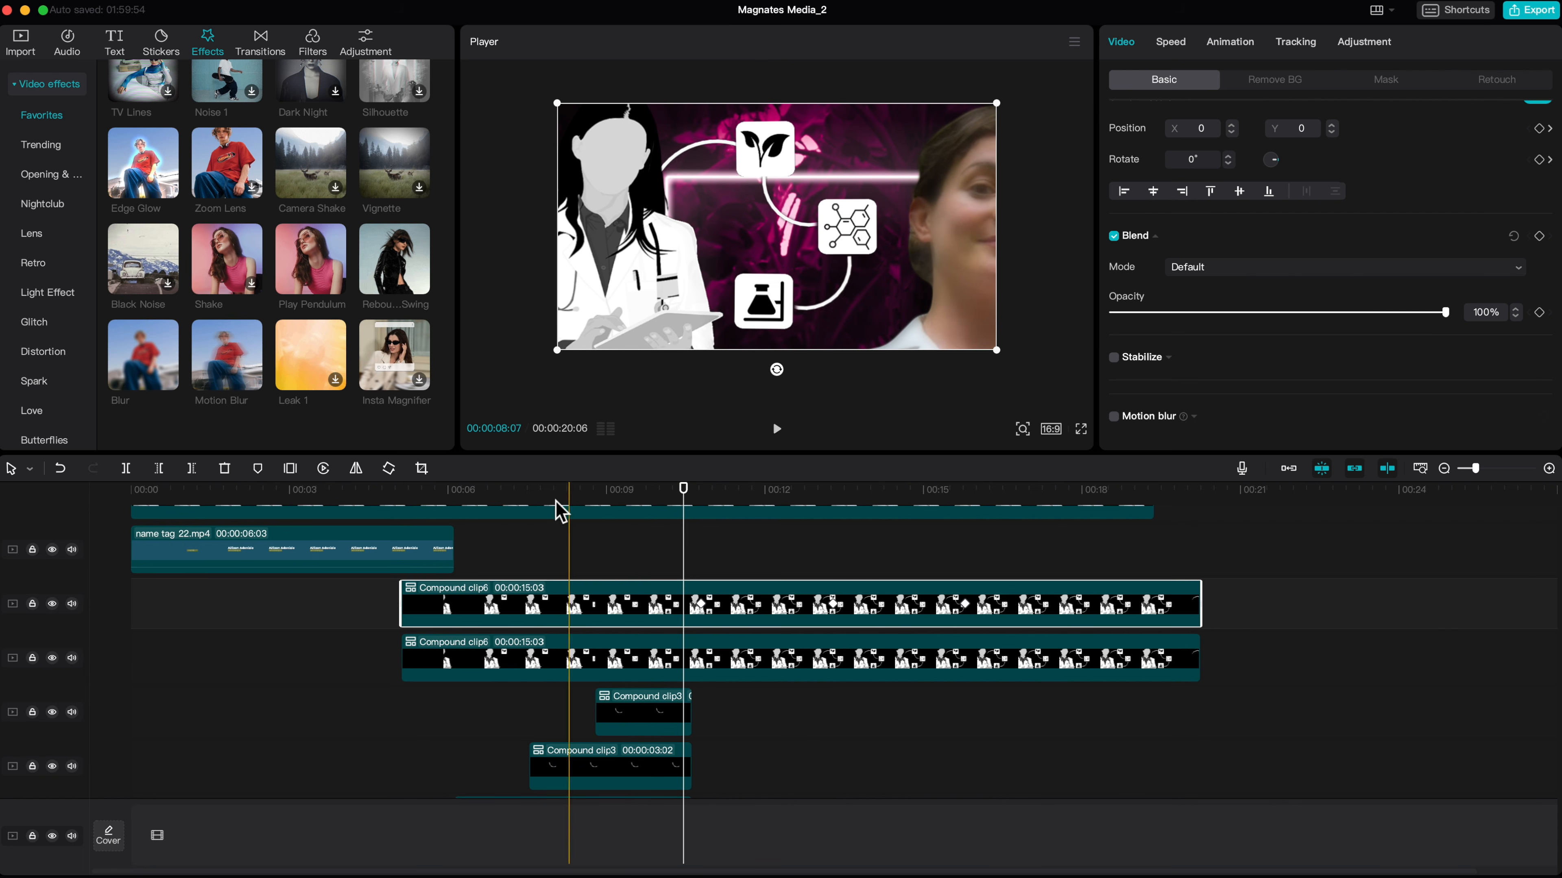
drag(141, 384, 549, 611)
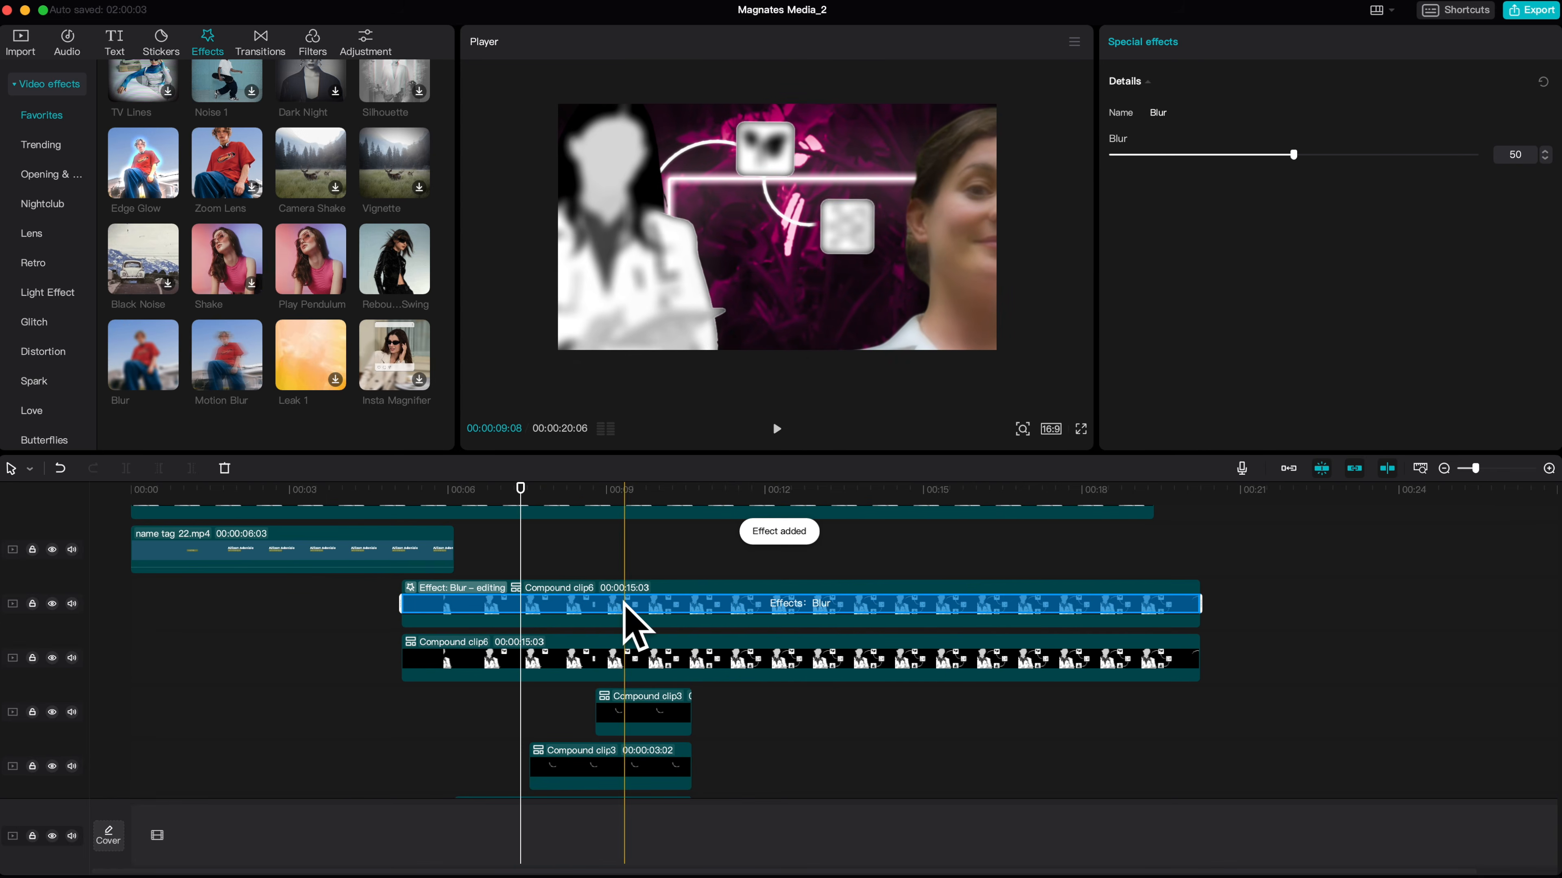
click(713, 609)
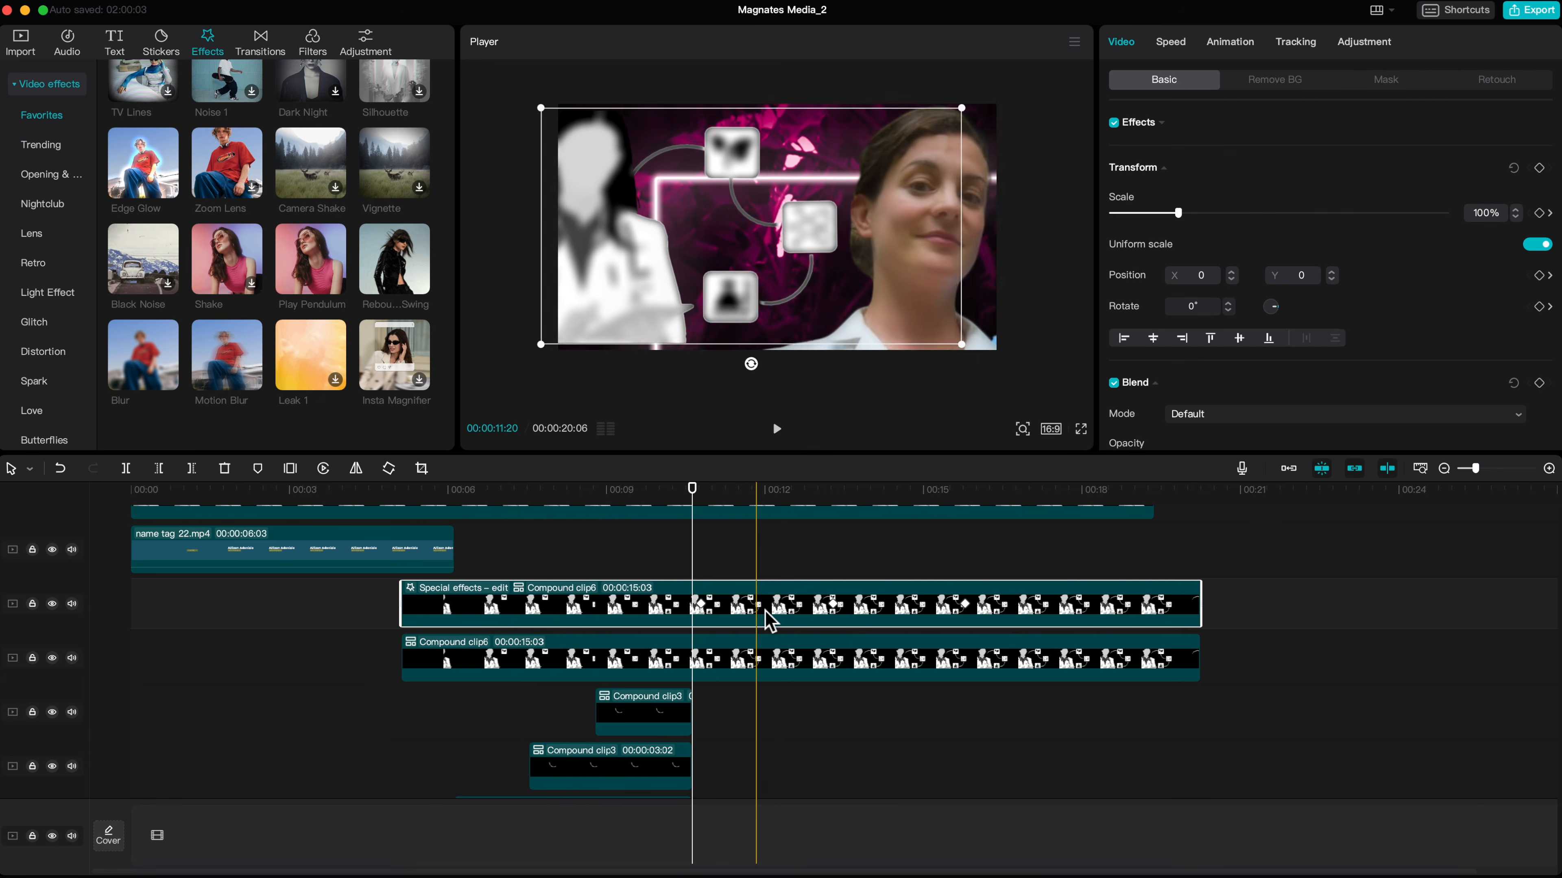
- Keyframe the blurred Compound clip6 copy's opacity from 0% at 00:10:19 to 75% at 00:13:07
click(704, 489)
click(703, 605)
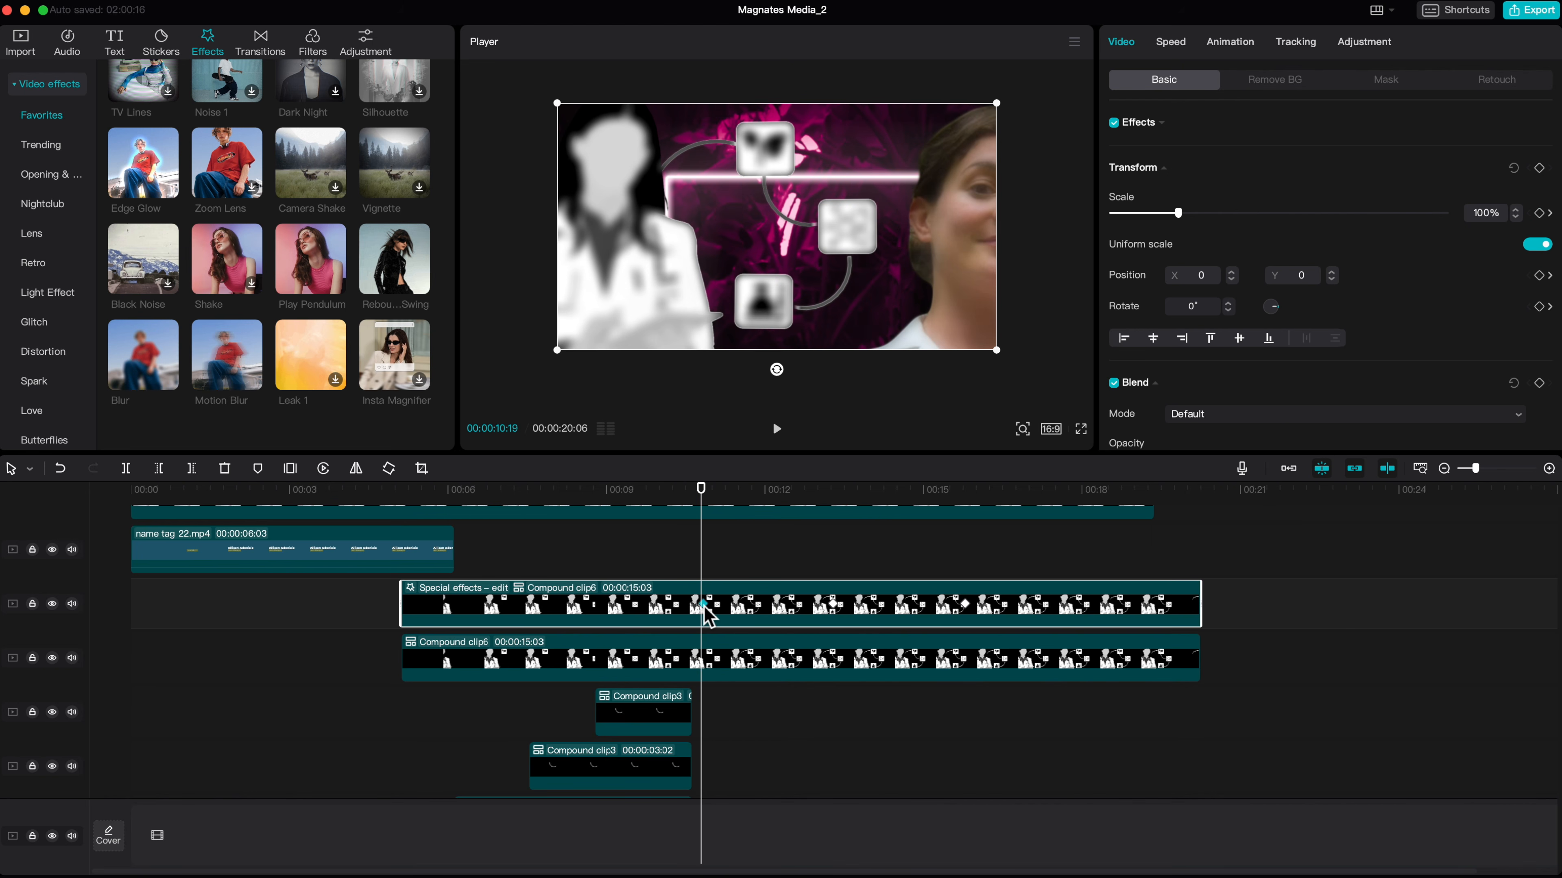
scroll(1229, 289, down, 3)
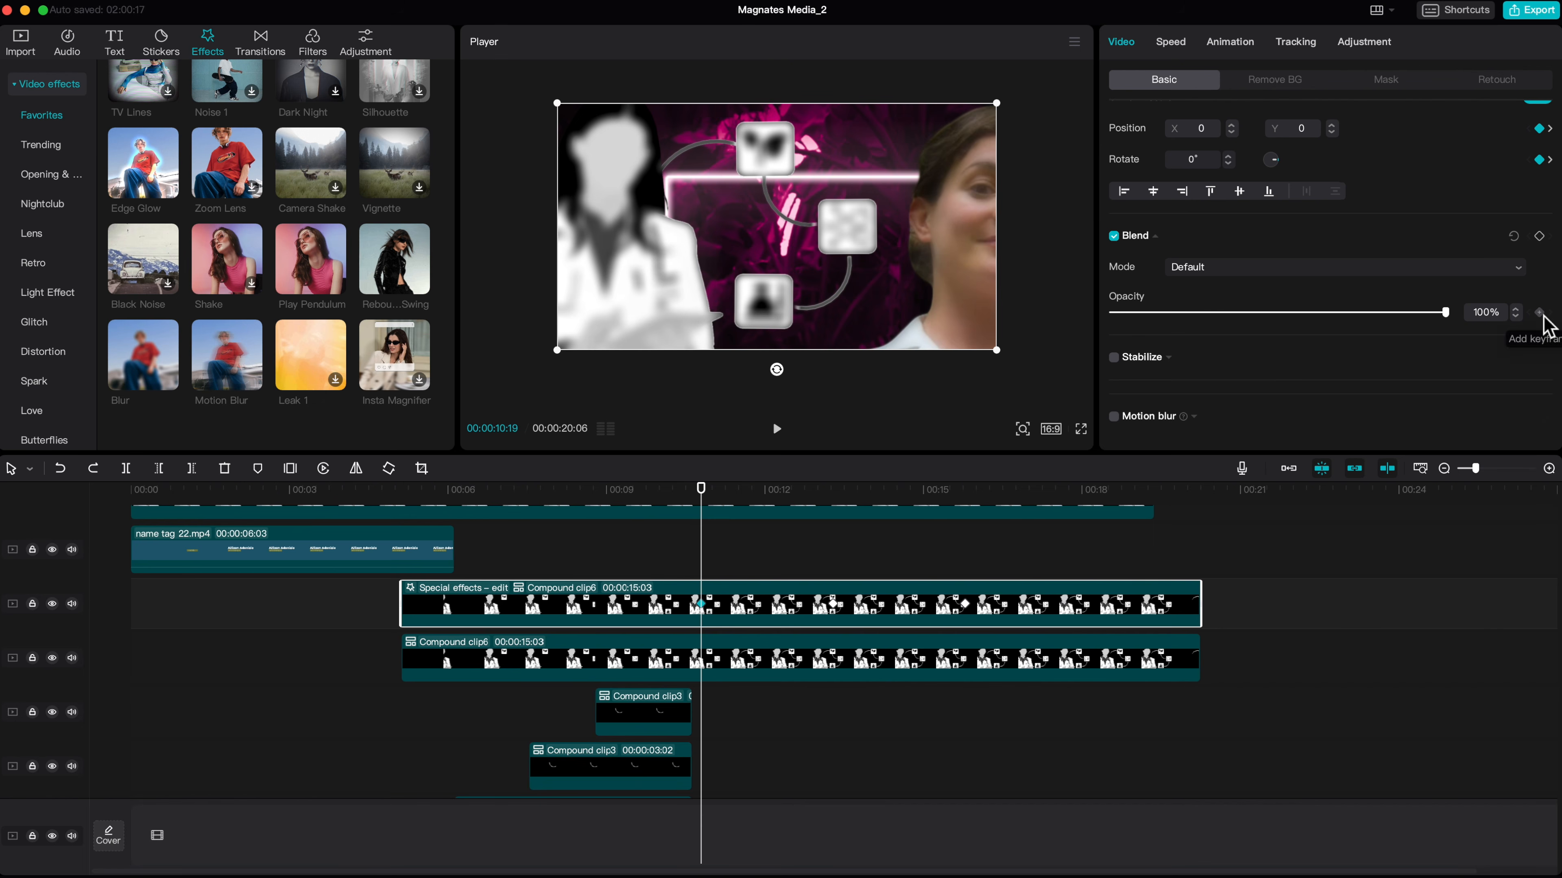
drag(1404, 315, 1021, 324)
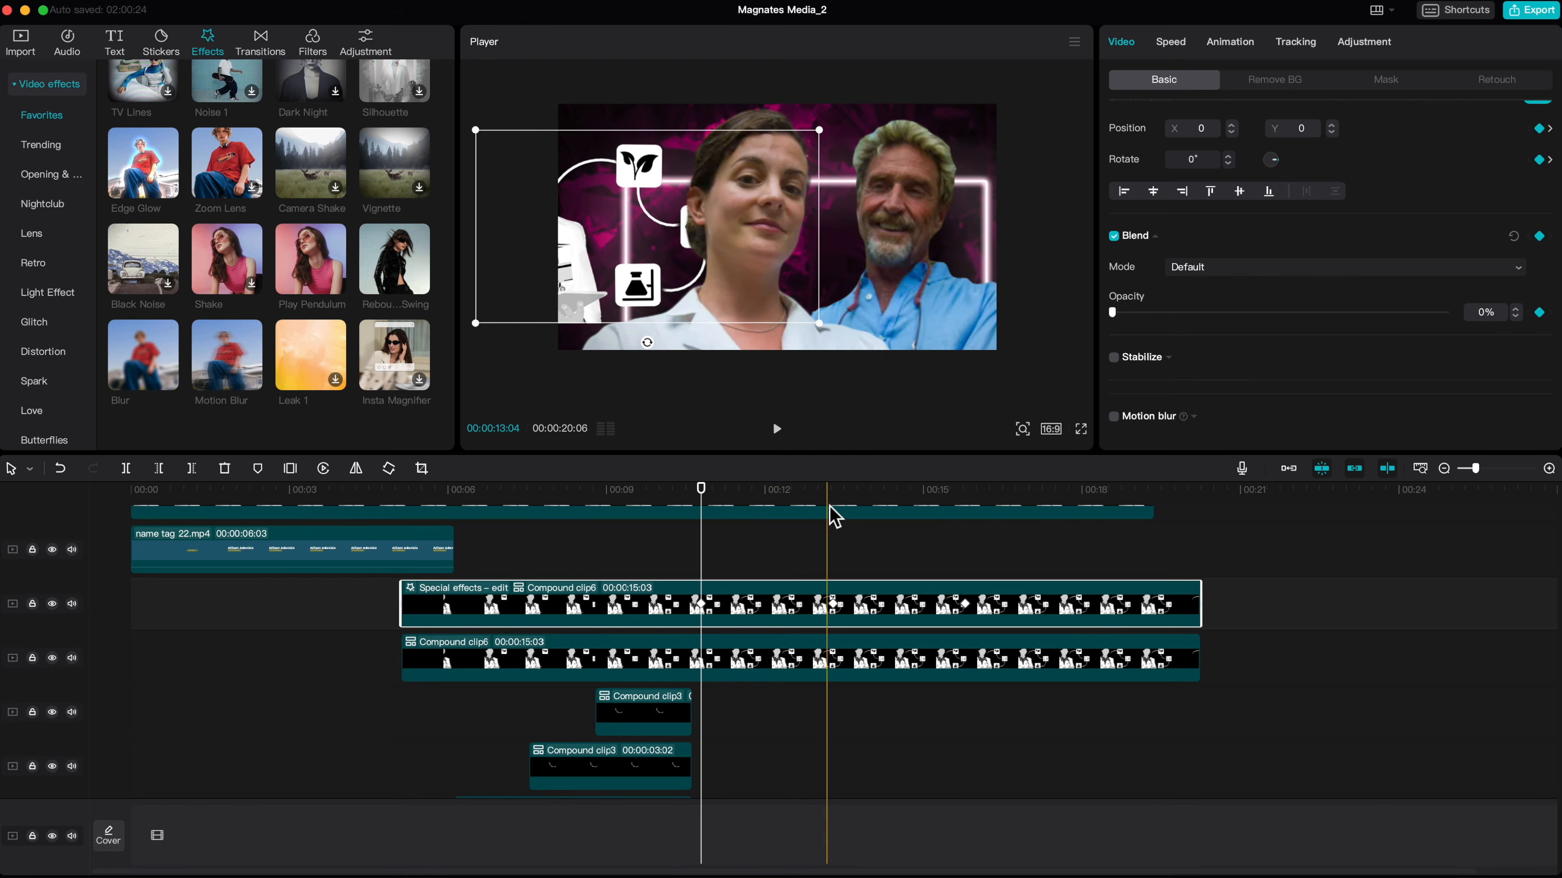
click(835, 496)
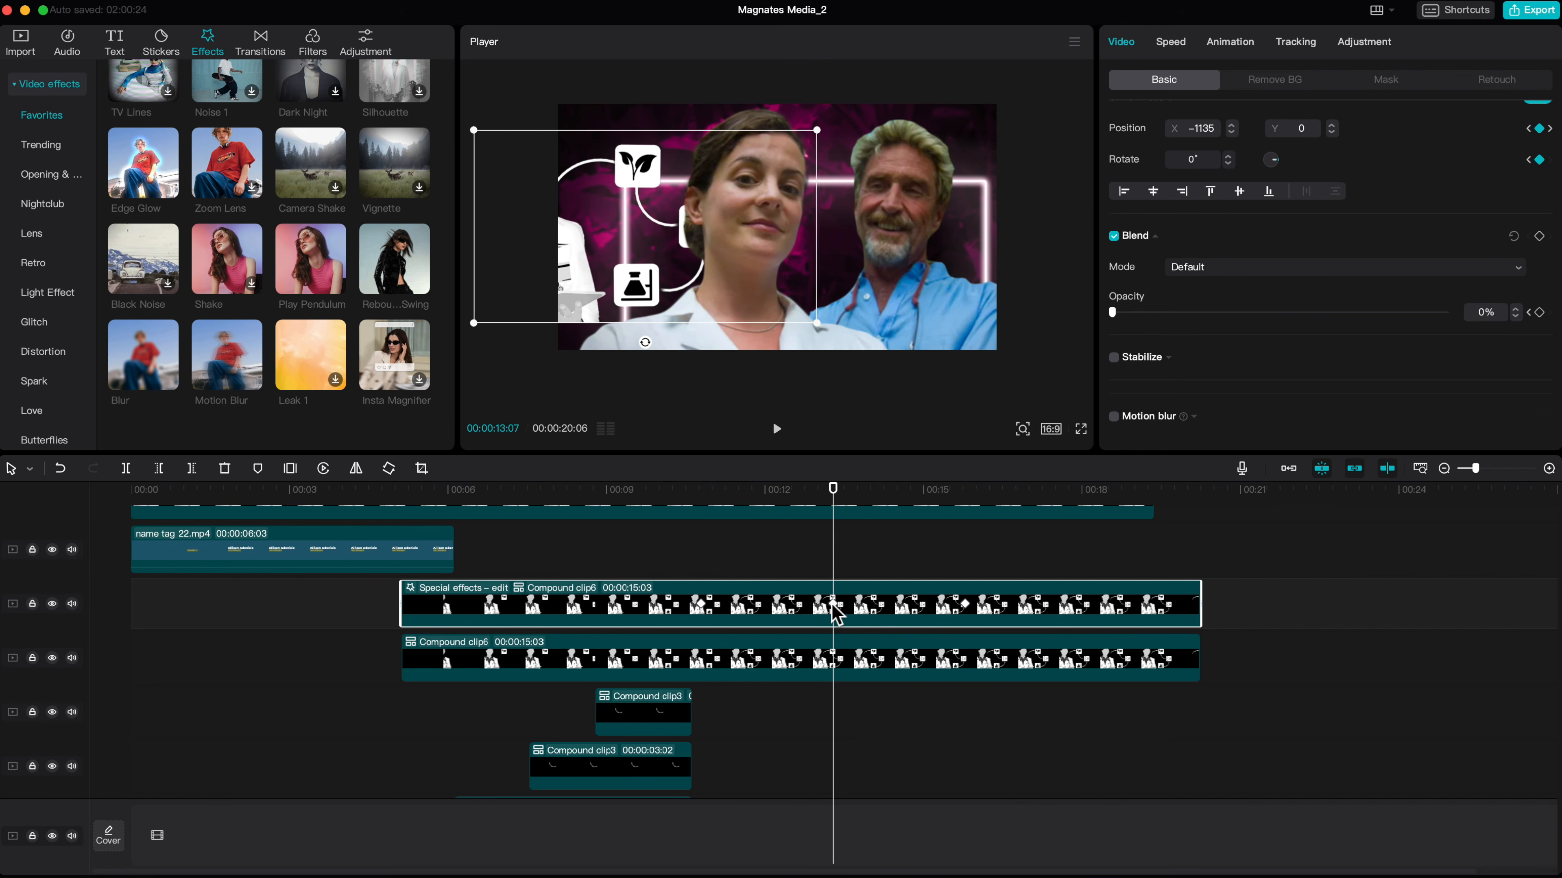
drag(1224, 312, 1361, 313)
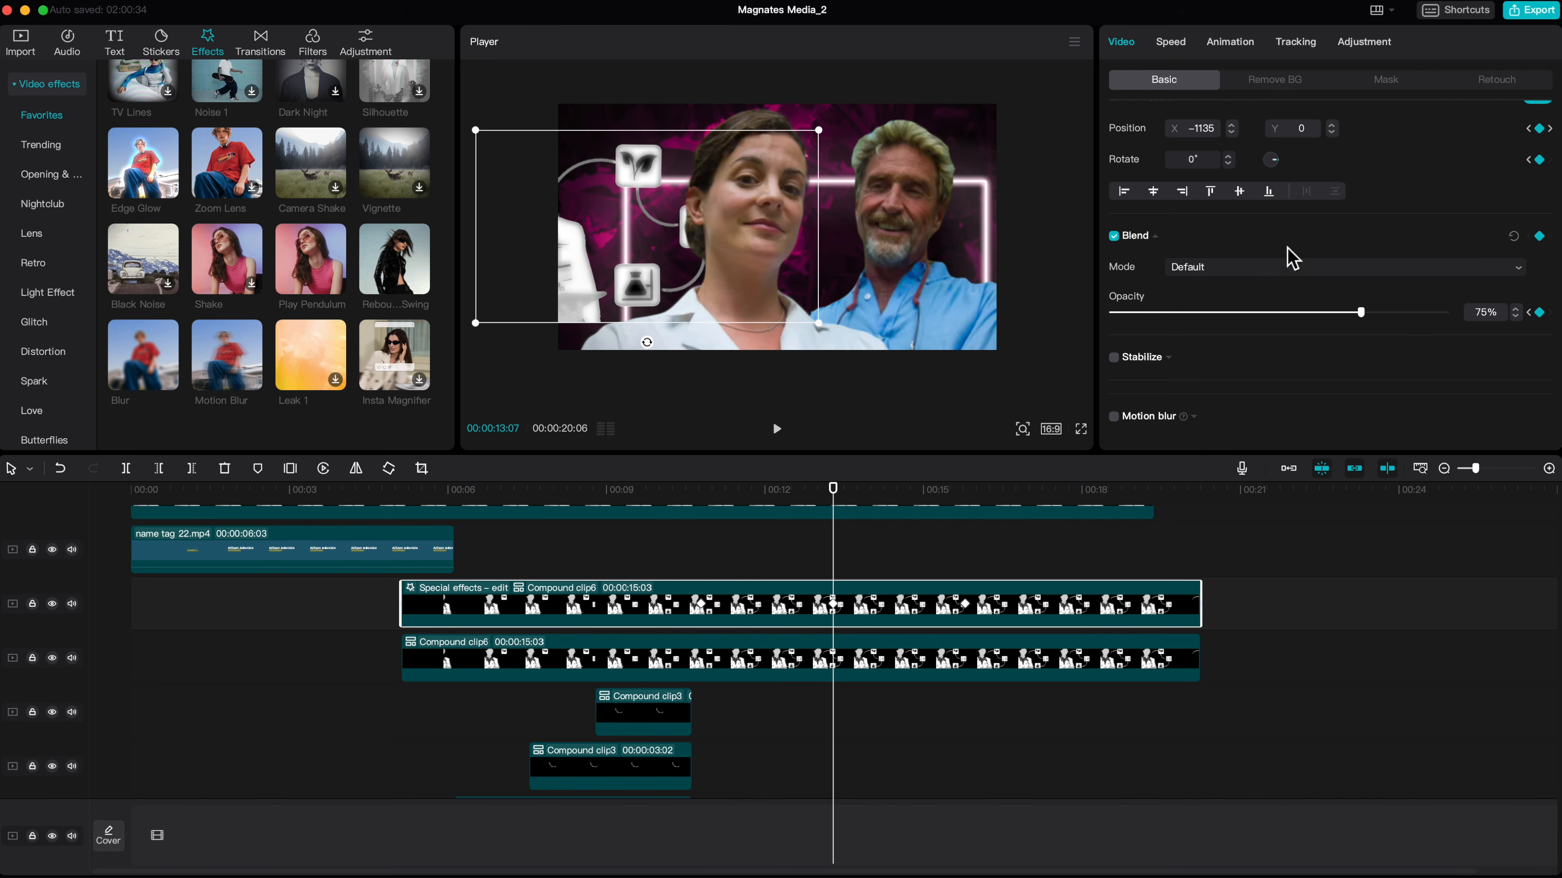
- Preview the new fade from about 00:09, then play the video from the beginning
click(627, 492)
key(space)
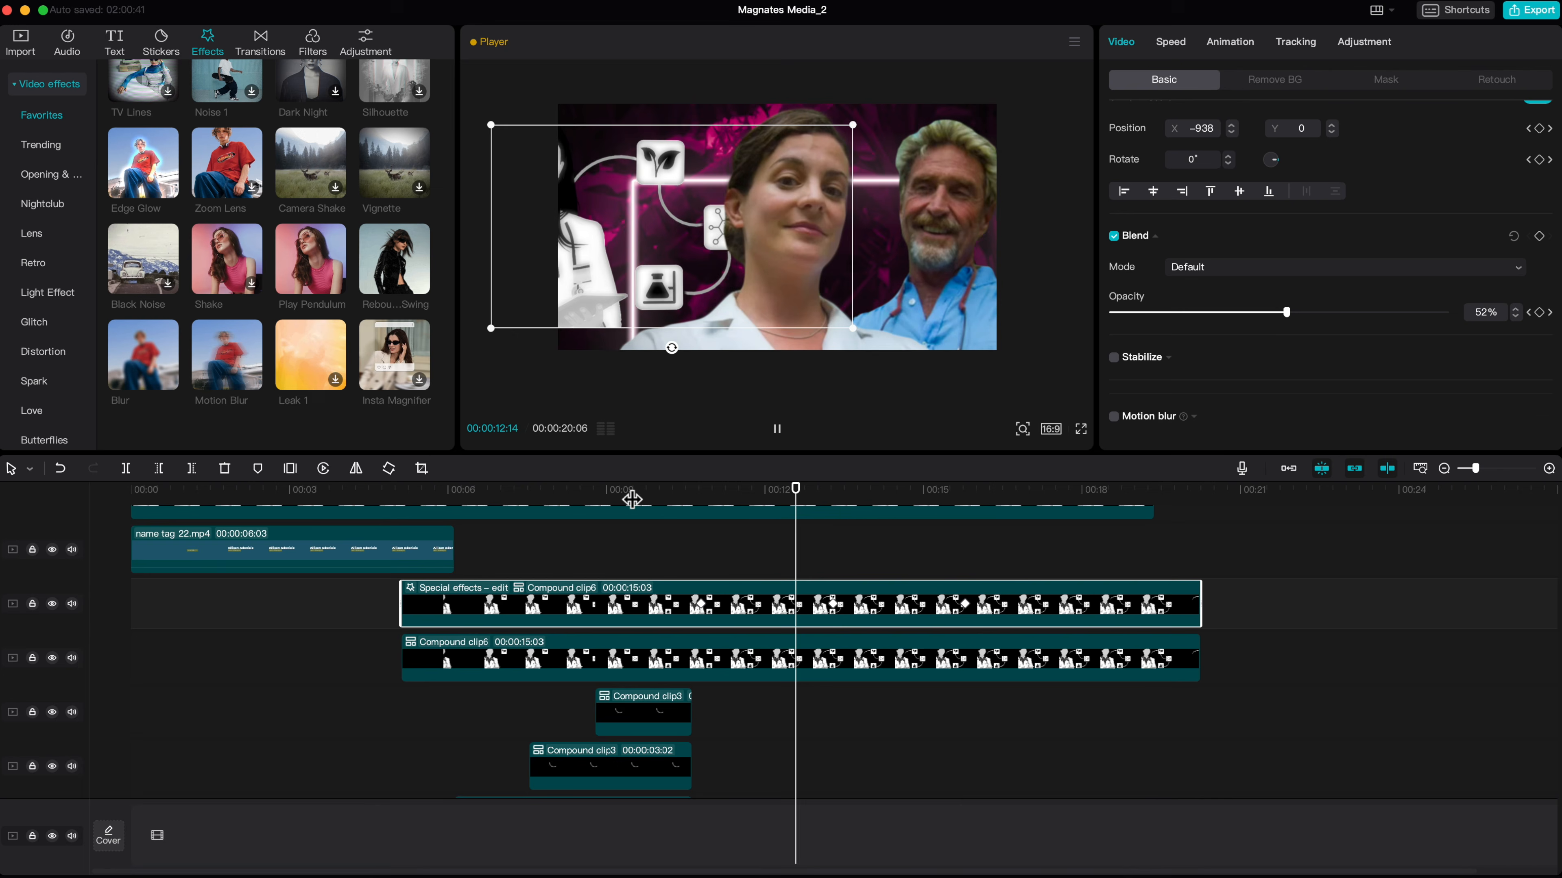
key(space)
scroll(515, 621, up, 2)
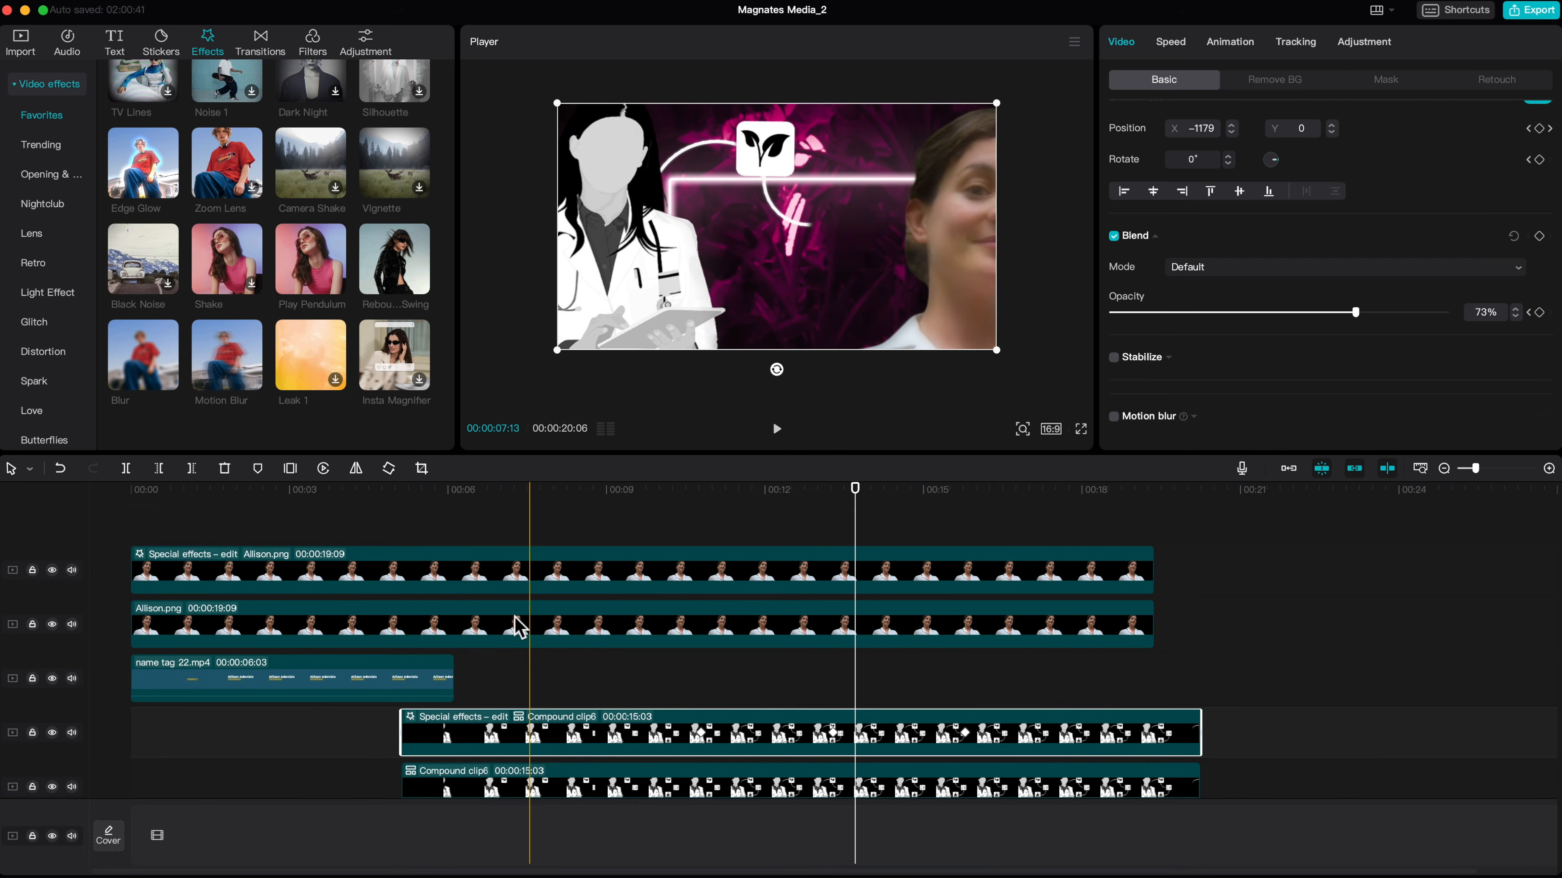
scroll(480, 619, down, 2)
click(106, 558)
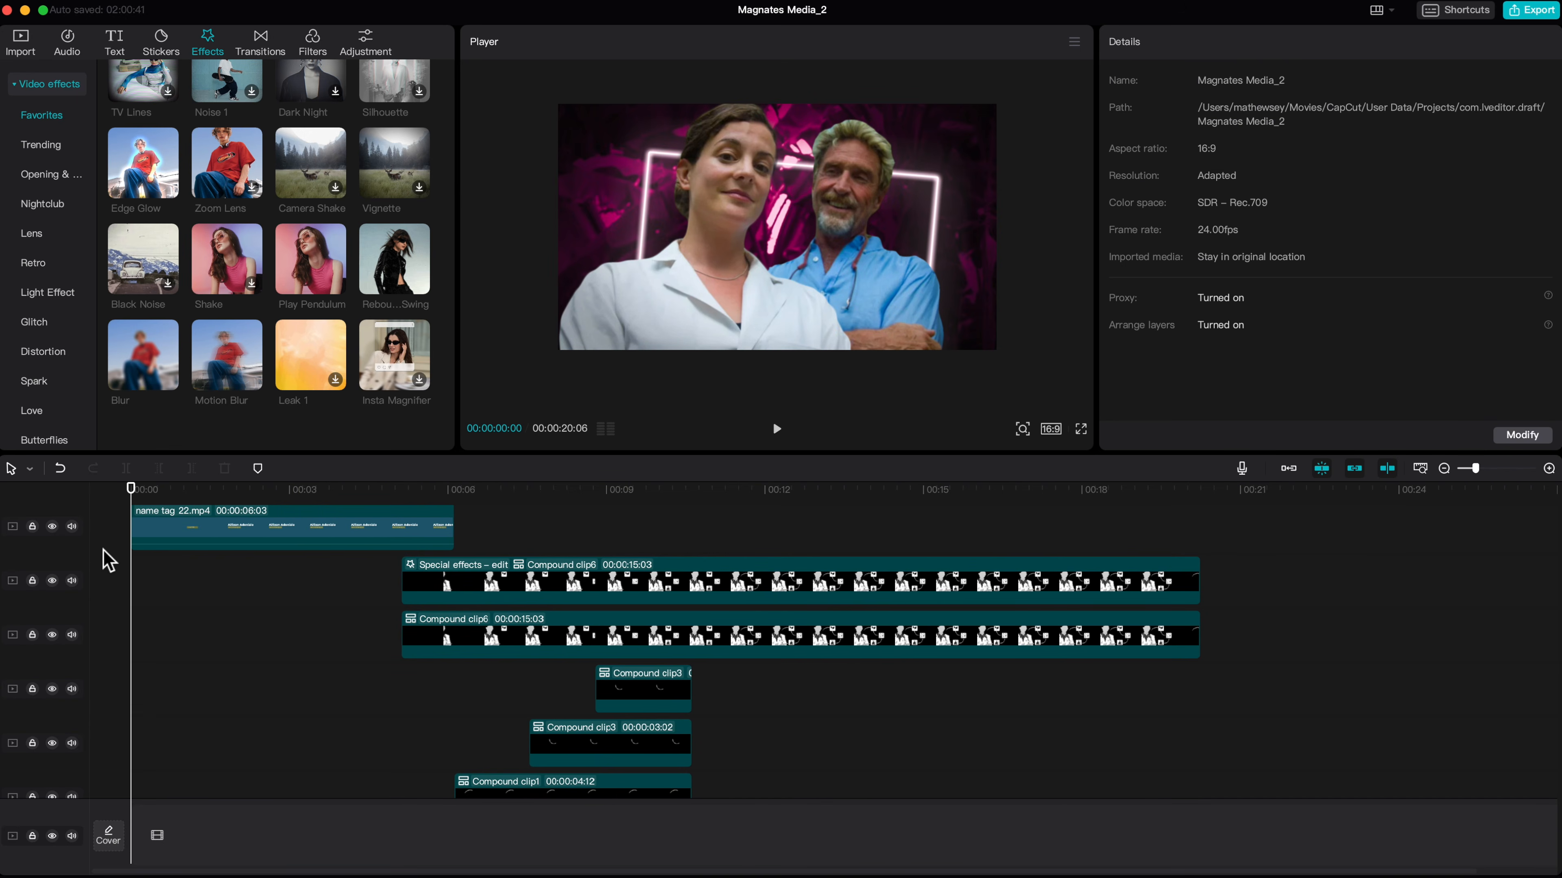
key(space)
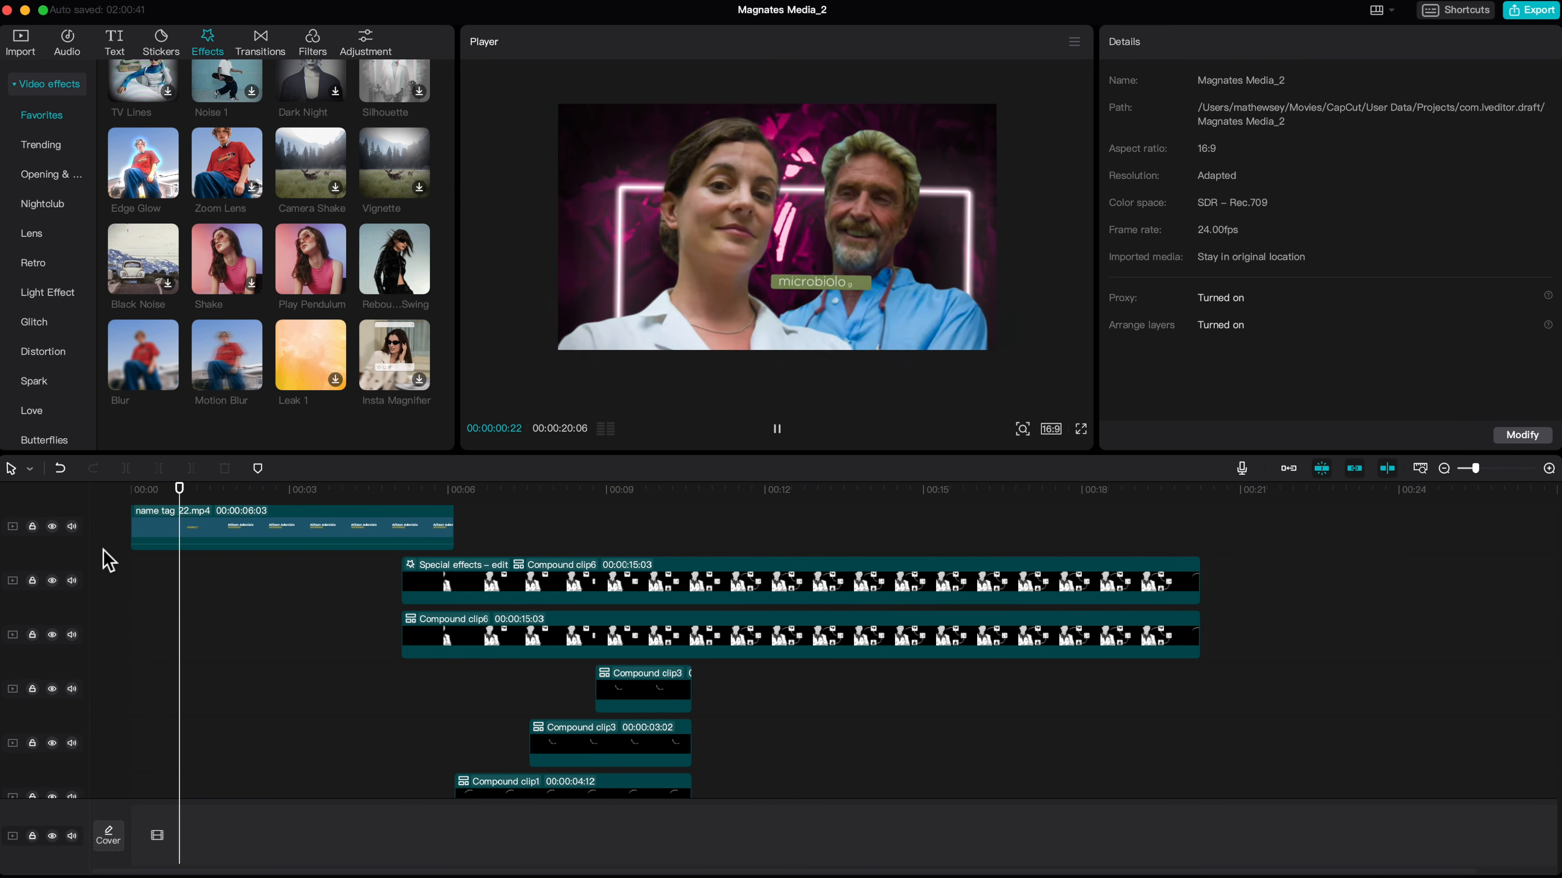